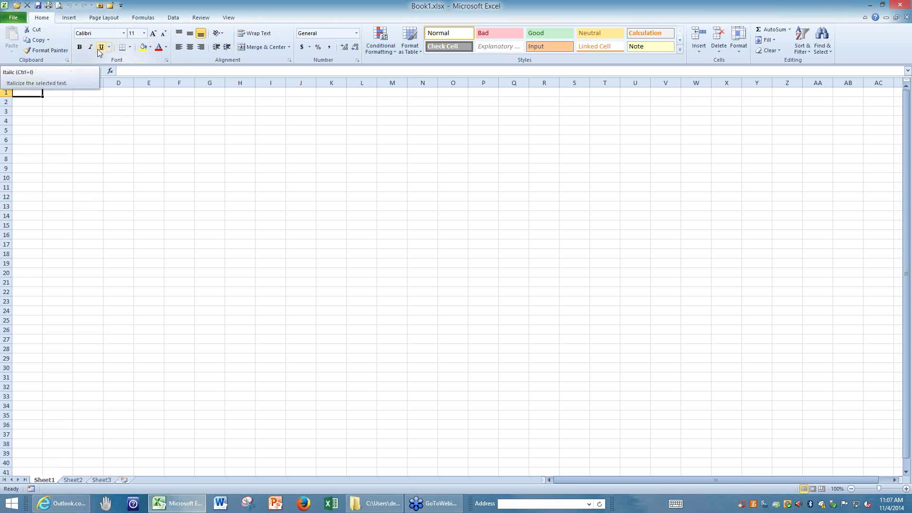
- Examine the command sets for inserting, page layout, formulas, data, review and view, and return to the home commands
{"action": "left_click", "coordinate": [101, 48]}
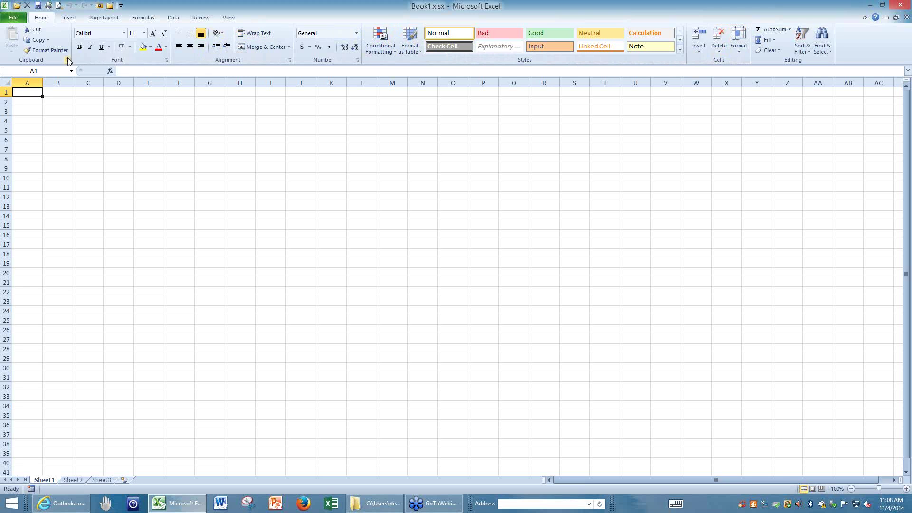
{"action": "left_click", "coordinate": [68, 18]}
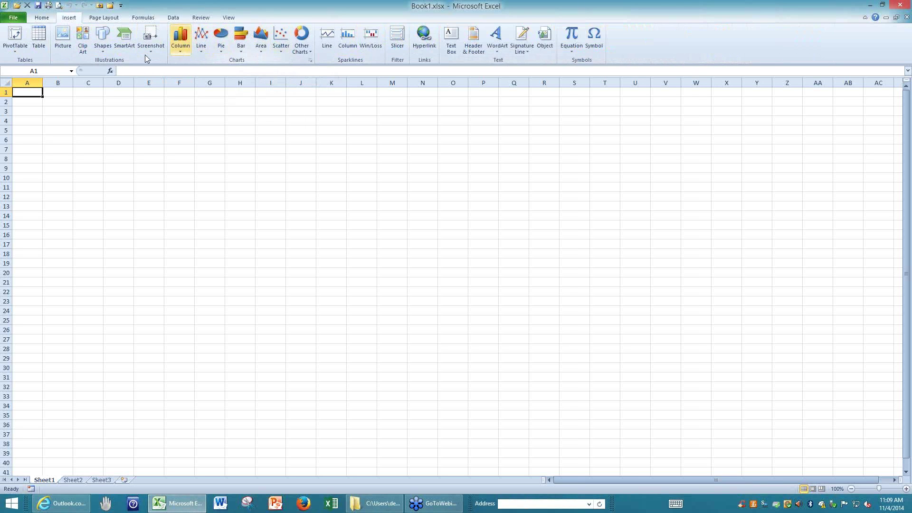
{"action": "left_click", "coordinate": [107, 18]}
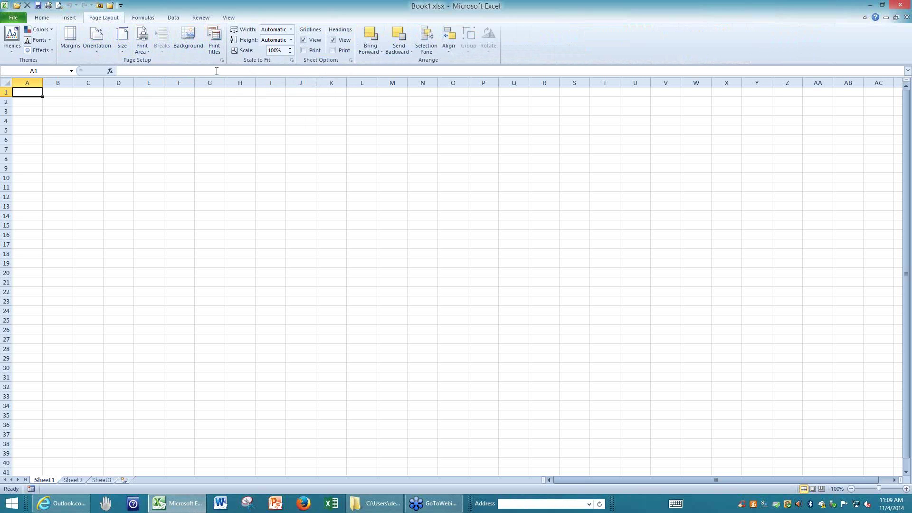
{"action": "left_click", "coordinate": [147, 19]}
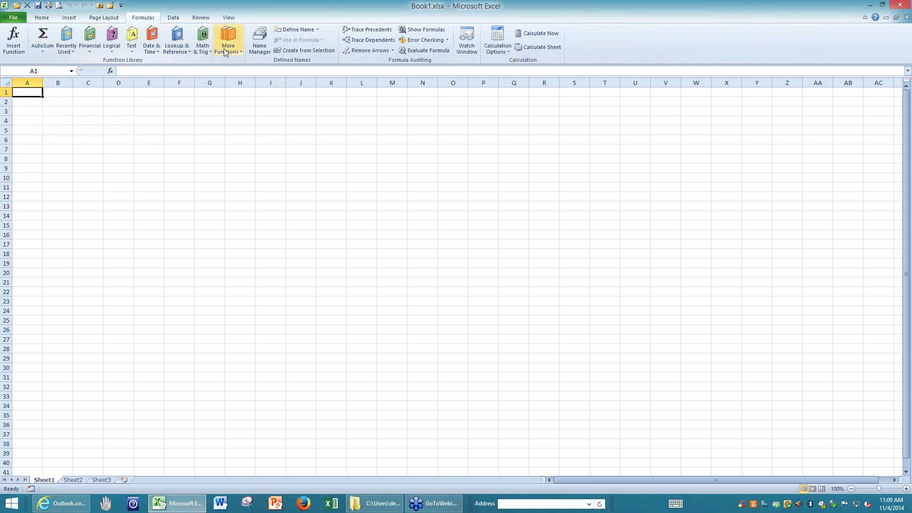
{"action": "left_click", "coordinate": [174, 19]}
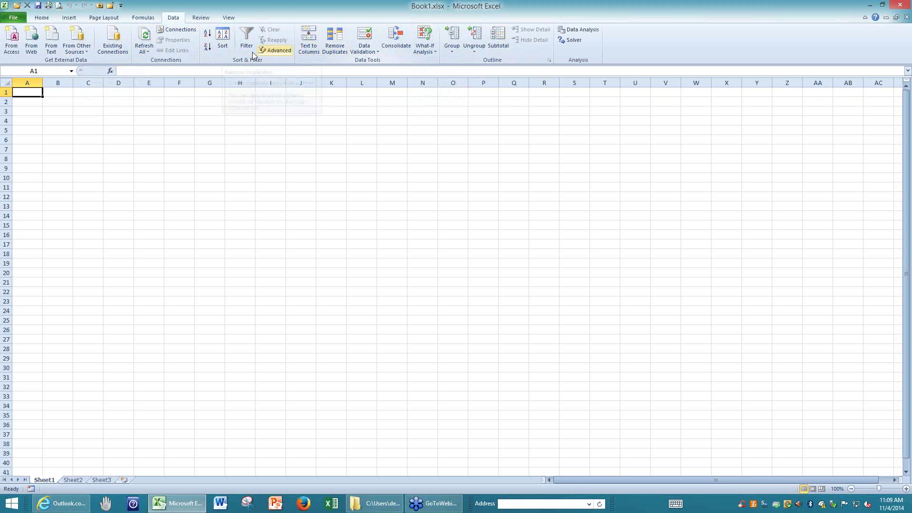
{"action": "left_click", "coordinate": [202, 18]}
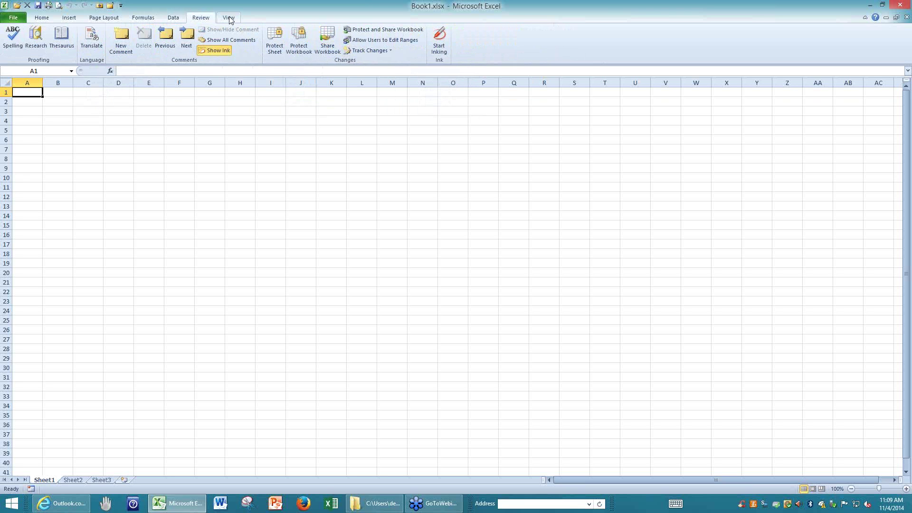
{"action": "left_click", "coordinate": [229, 19]}
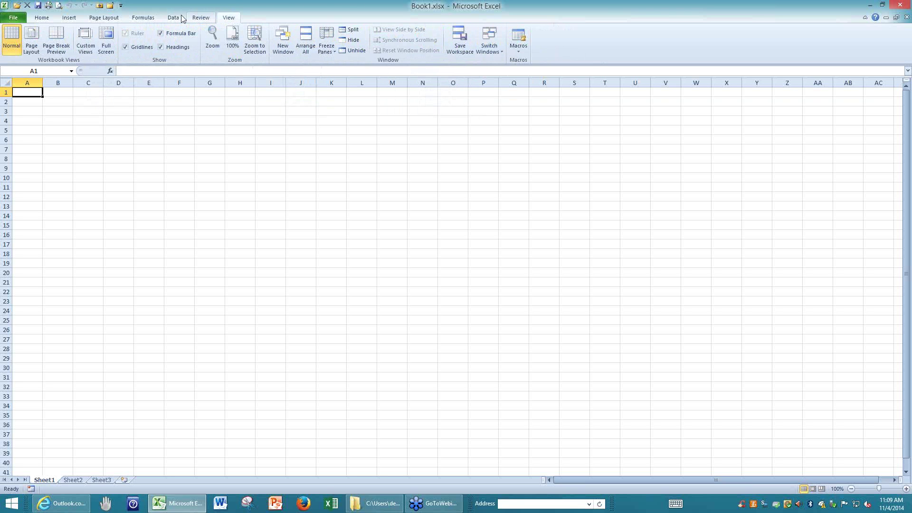
{"action": "left_click", "coordinate": [43, 19]}
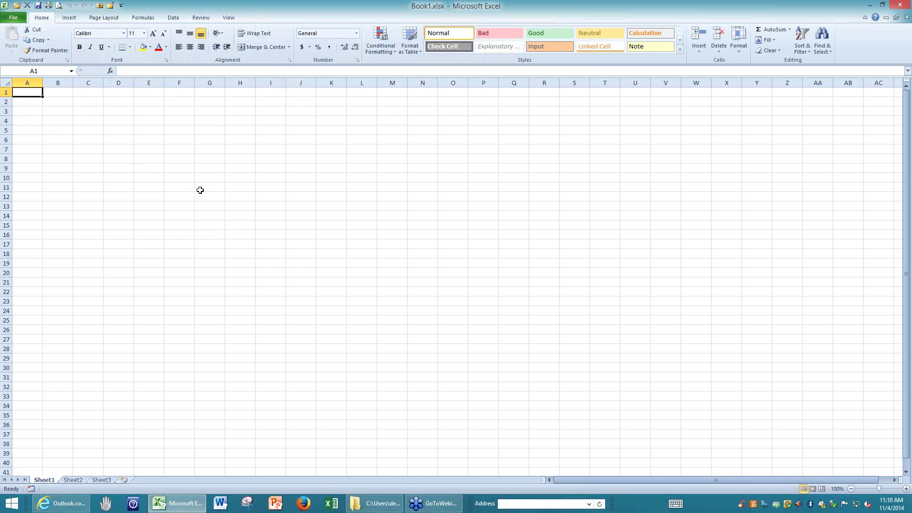
- Enlarge the worksheet view to 310% zoom
{"action": "scroll", "coordinate": [199, 191], "scroll_direction": "up", "scroll_amount": 6, "text": "ctrl"}
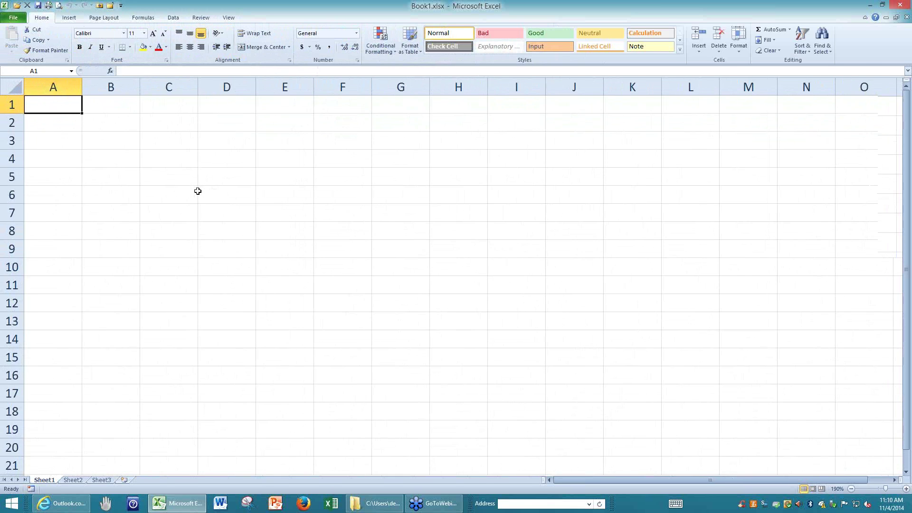
{"action": "scroll", "coordinate": [198, 191], "scroll_direction": "up", "scroll_amount": 6, "text": "ctrl"}
{"action": "scroll", "coordinate": [197, 191], "scroll_direction": "down", "scroll_amount": 6, "text": "ctrl"}
{"action": "scroll", "coordinate": [197, 191], "scroll_direction": "up", "scroll_amount": 6, "text": "ctrl"}
{"action": "scroll", "coordinate": [197, 190], "scroll_direction": "up", "scroll_amount": 4, "text": "ctrl"}
{"action": "scroll", "coordinate": [195, 190], "scroll_direction": "down", "scroll_amount": 2, "text": "ctrl"}
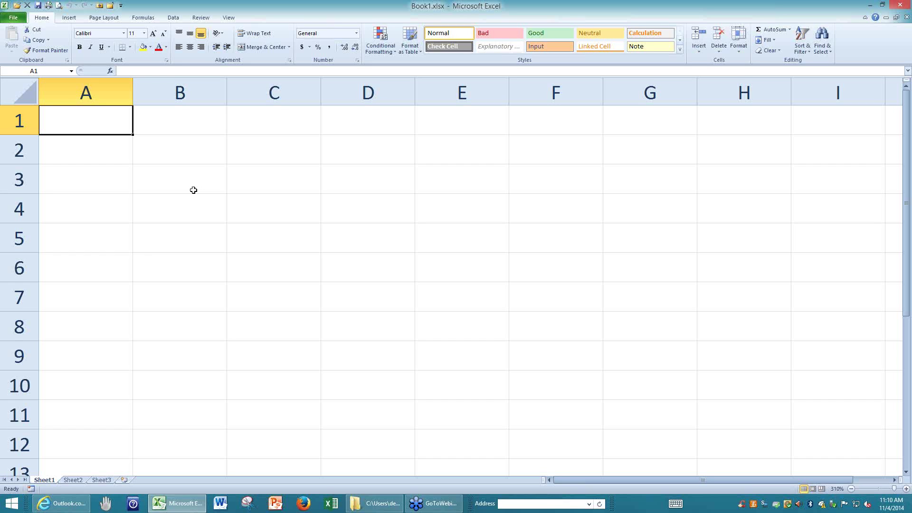
- Select several single cells down column A and across row 1 to D1, ending with all of column D
{"action": "left_click", "coordinate": [73, 214]}
{"action": "left_click", "coordinate": [71, 235]}
{"action": "left_click", "coordinate": [83, 262]}
{"action": "left_click", "coordinate": [87, 290]}
{"action": "left_click", "coordinate": [115, 124]}
{"action": "left_click", "coordinate": [201, 125]}
{"action": "left_click", "coordinate": [248, 122]}
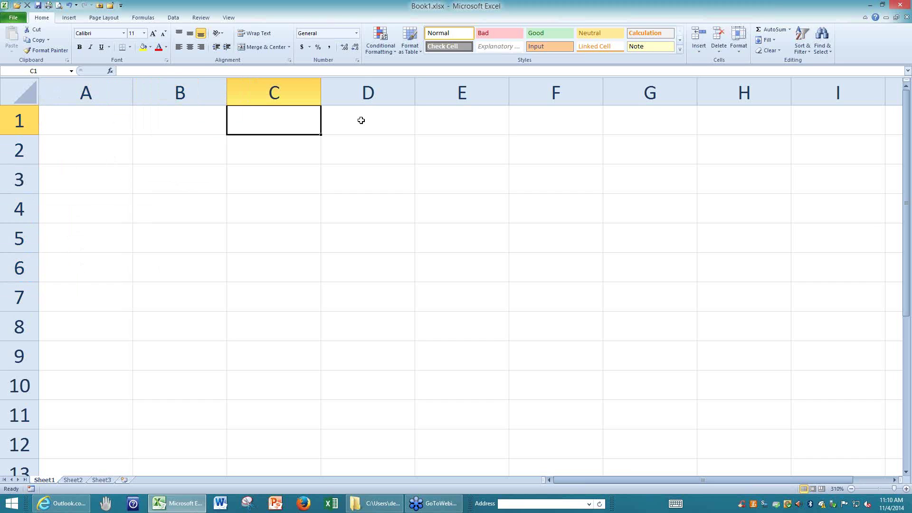
{"action": "left_click", "coordinate": [362, 120]}
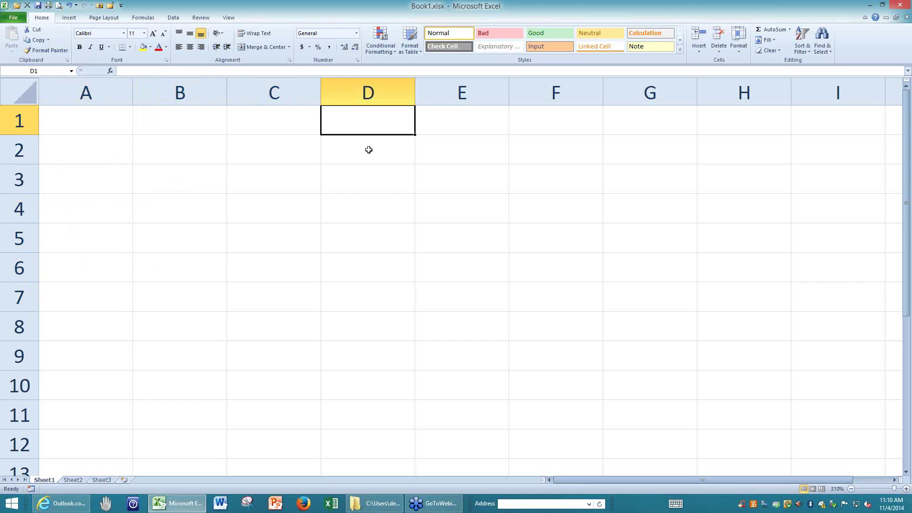
{"action": "left_click", "coordinate": [294, 97]}
{"action": "left_click", "coordinate": [354, 90]}
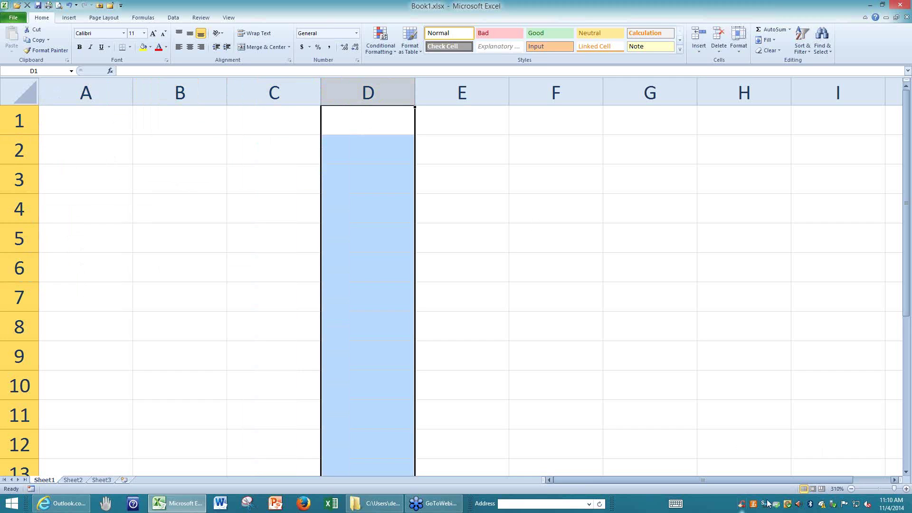
- Examine how the worksheet's column headings continue past column Z
{"action": "left_click", "coordinate": [893, 480]}
{"action": "left_click", "coordinate": [893, 480]}
{"action": "left_click", "coordinate": [893, 480]}
{"action": "left_click", "coordinate": [894, 480]}
{"action": "left_click", "coordinate": [893, 481]}
{"action": "left_click", "coordinate": [893, 480]}
{"action": "left_click", "coordinate": [893, 480]}
{"action": "left_click", "coordinate": [893, 480]}
{"action": "left_click", "coordinate": [893, 480]}
{"action": "left_click", "coordinate": [893, 480]}
{"action": "left_click", "coordinate": [894, 481]}
{"action": "left_click", "coordinate": [893, 480]}
{"action": "left_click", "coordinate": [893, 481]}
{"action": "left_click", "coordinate": [893, 480]}
{"action": "left_click", "coordinate": [893, 481]}
{"action": "left_click", "coordinate": [893, 480]}
{"action": "left_click", "coordinate": [893, 481]}
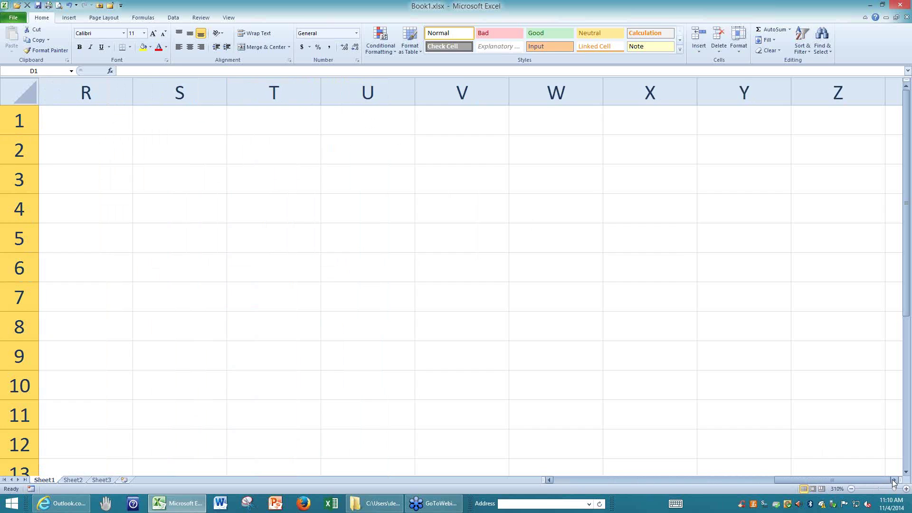
{"action": "left_click", "coordinate": [894, 480]}
{"action": "left_click", "coordinate": [894, 480]}
{"action": "left_click", "coordinate": [893, 480]}
{"action": "left_click", "coordinate": [893, 481]}
{"action": "left_click", "coordinate": [894, 480]}
{"action": "left_click", "coordinate": [893, 480]}
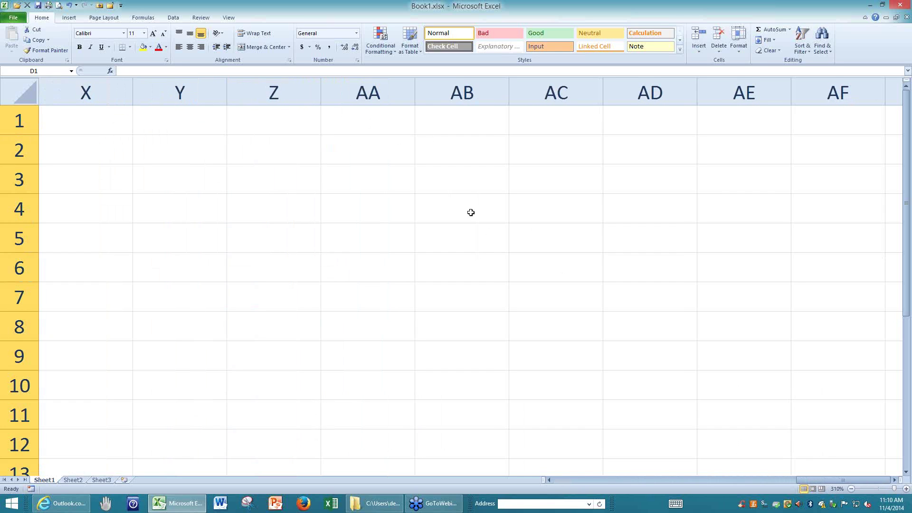
- Select cell AA1 and move the selection one cell at a time along row 1 to AJ1
{"action": "left_click", "coordinate": [373, 123]}
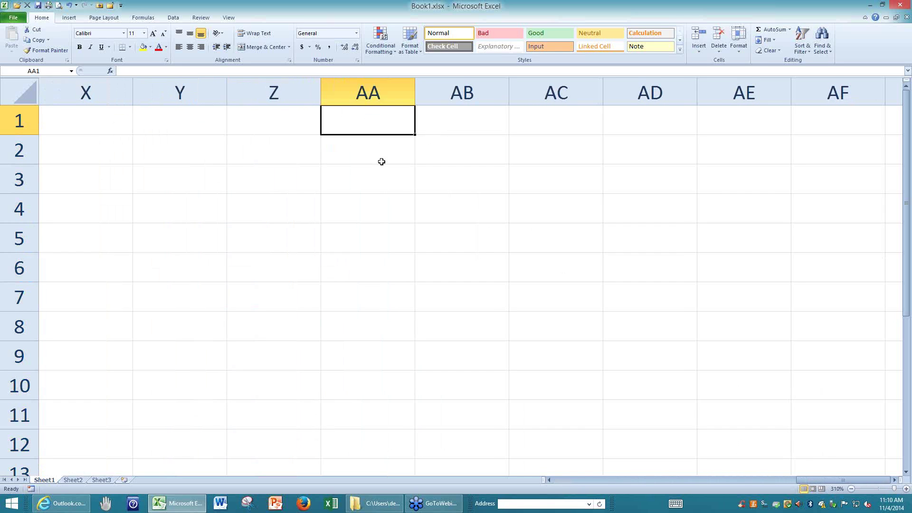
{"action": "key", "text": "Right"}
{"action": "key", "text": "Right"}
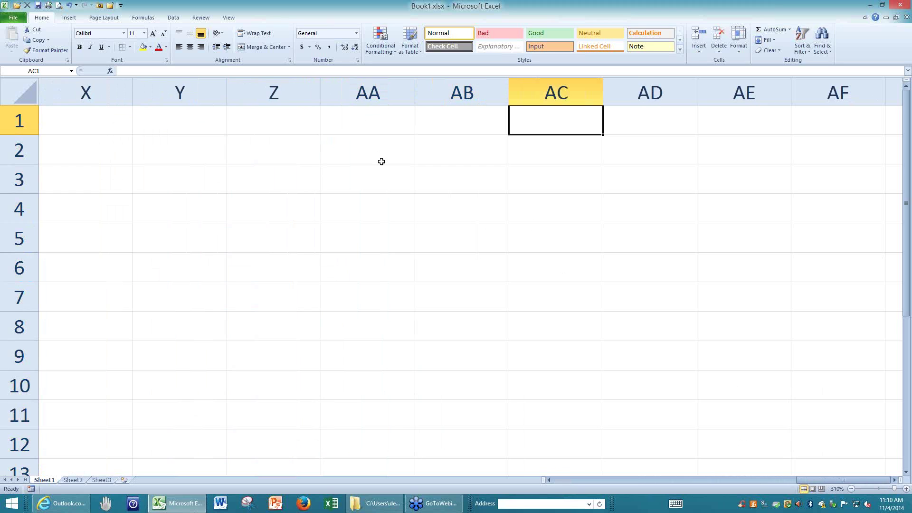
{"action": "key", "text": "Right"}
{"action": "key", "text": "Right"}
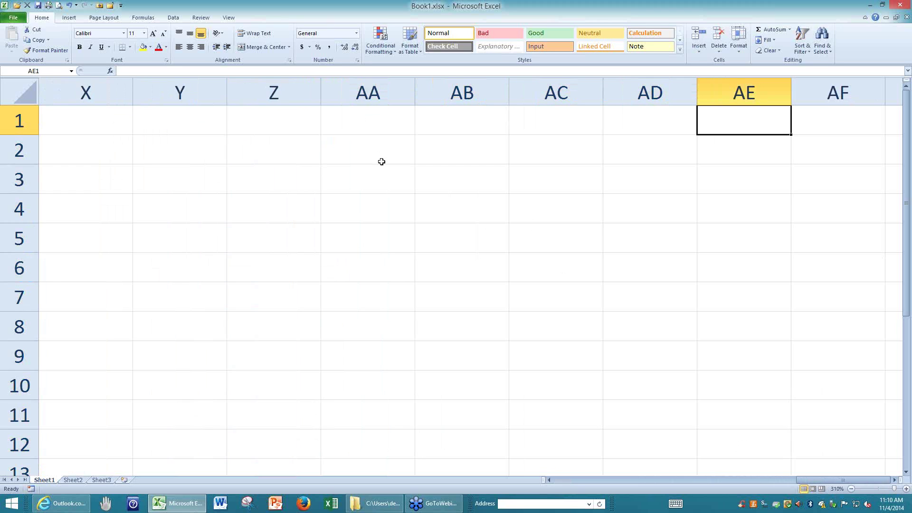
{"action": "key", "text": "Right"}
{"action": "key", "text": "Right"}
{"action": "key", "text": "Right"}
{"action": "key", "text": "Right"}
{"action": "key", "text": "Right"}
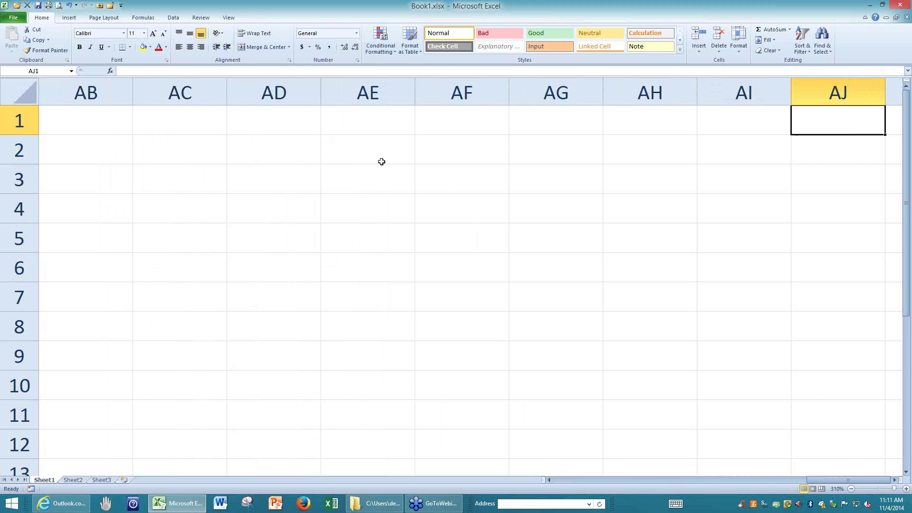
- Jump to the last column of row 1, cell XFD1, and return to cell A1
{"action": "left_click", "coordinate": [893, 480]}
{"action": "left_click", "coordinate": [894, 480]}
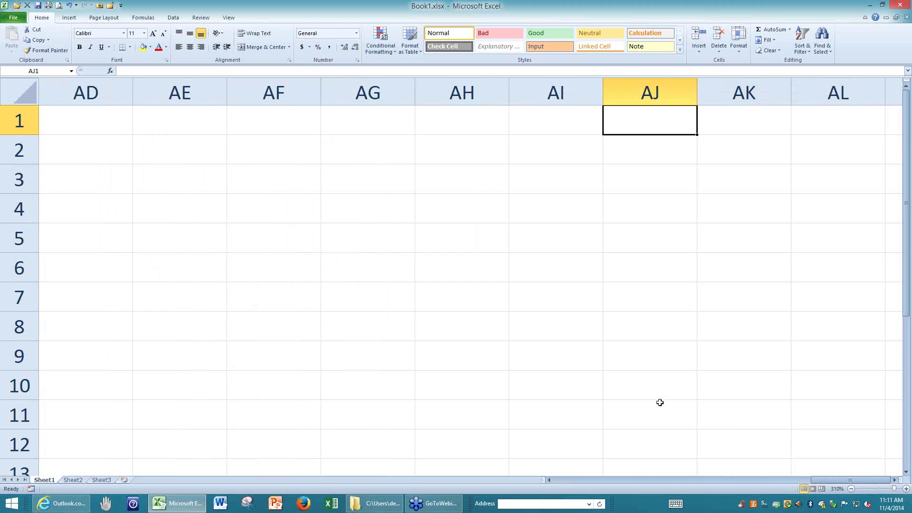
{"action": "key", "text": "ctrl+Right"}
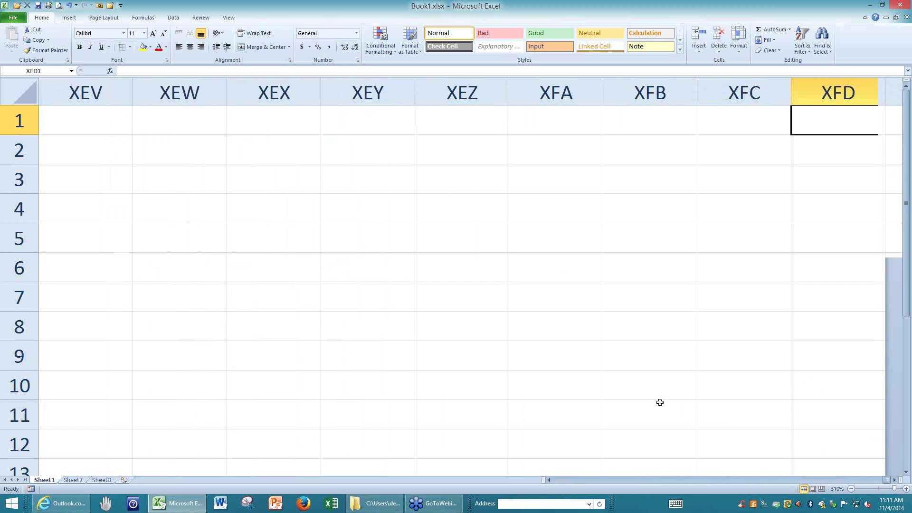
{"action": "key", "text": "ctrl+Home"}
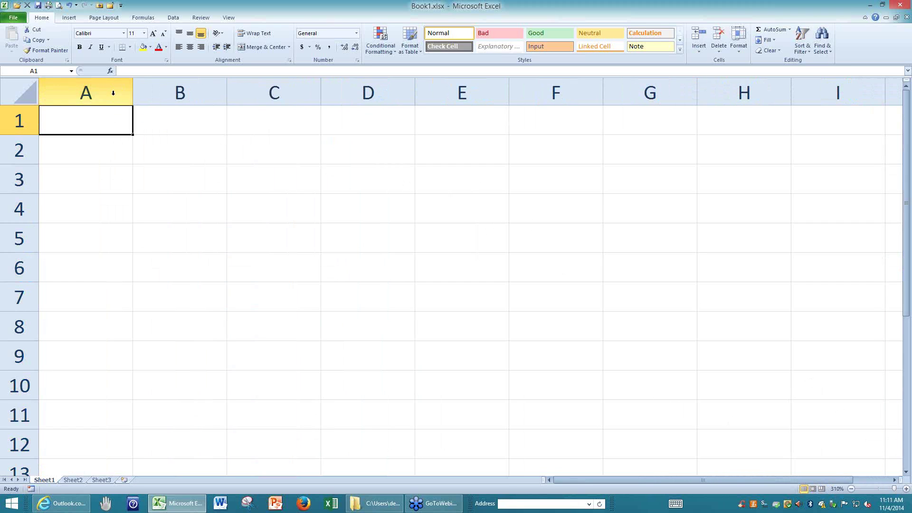
- Select all of column A and all of row 1 in turn, ending with only cell A1 selected
{"action": "left_click", "coordinate": [85, 92]}
{"action": "left_click", "coordinate": [26, 116]}
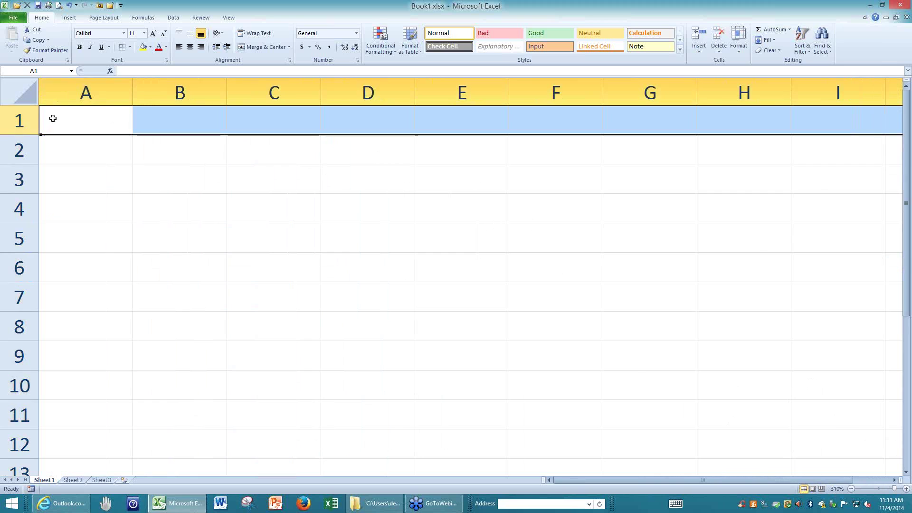
{"action": "left_click", "coordinate": [93, 118]}
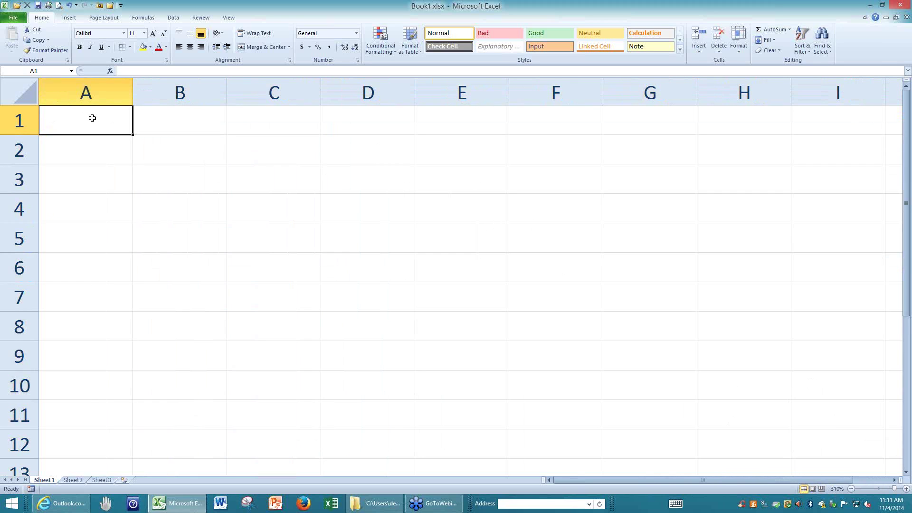
- Select cell B2 and move the selection one cell at a time to C3 and back to B3
{"action": "left_click", "coordinate": [166, 149]}
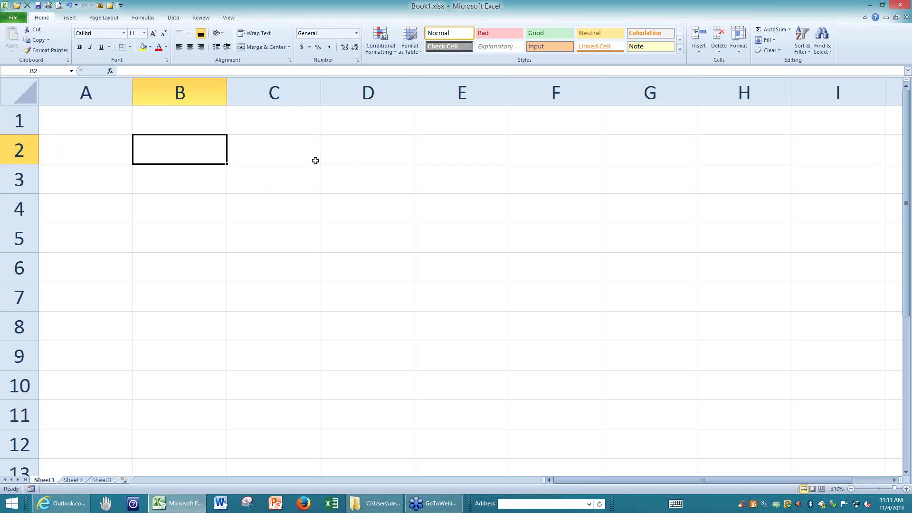
{"action": "key", "text": "Right"}
{"action": "key", "text": "Down"}
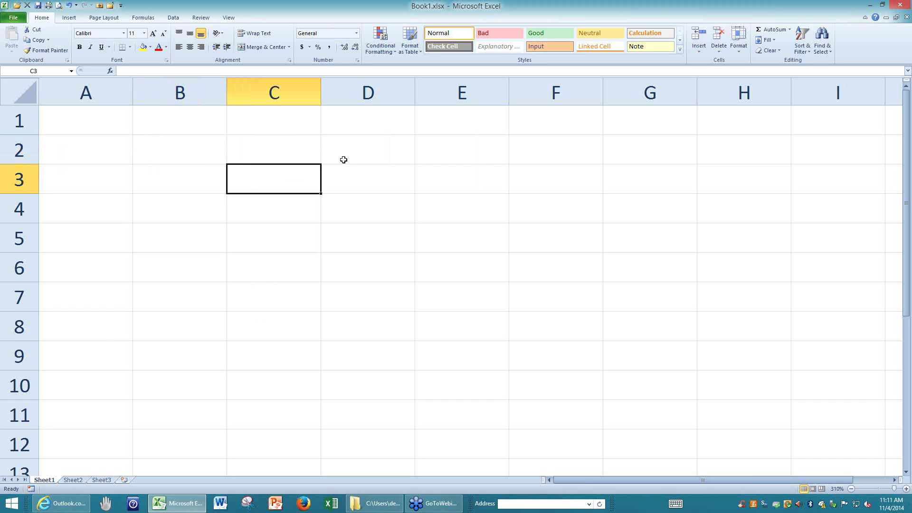
{"action": "key", "text": "Left"}
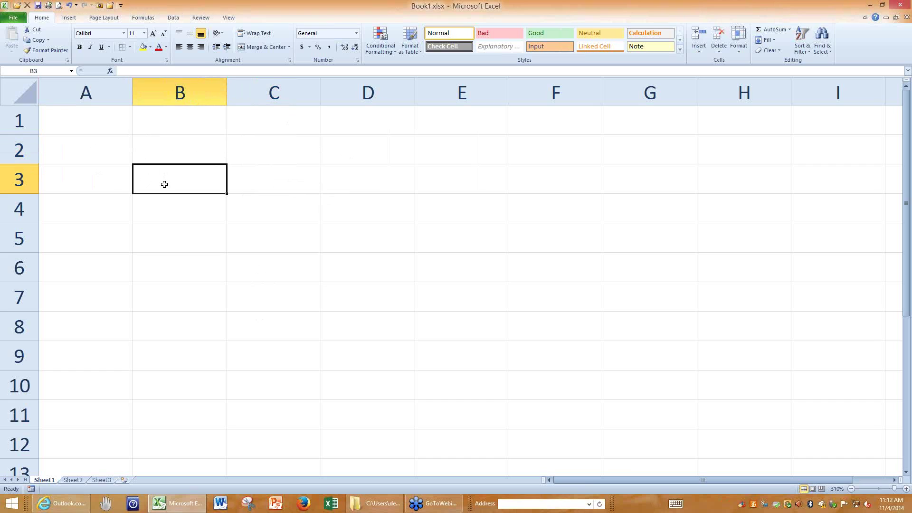
- Move the selection down column B to the sheet's last row, 1048576, and return to cell A1
{"action": "key", "text": "Down"}
{"action": "key", "text": "Down"}
{"action": "key", "text": "Down"}
{"action": "key", "text": "Down"}
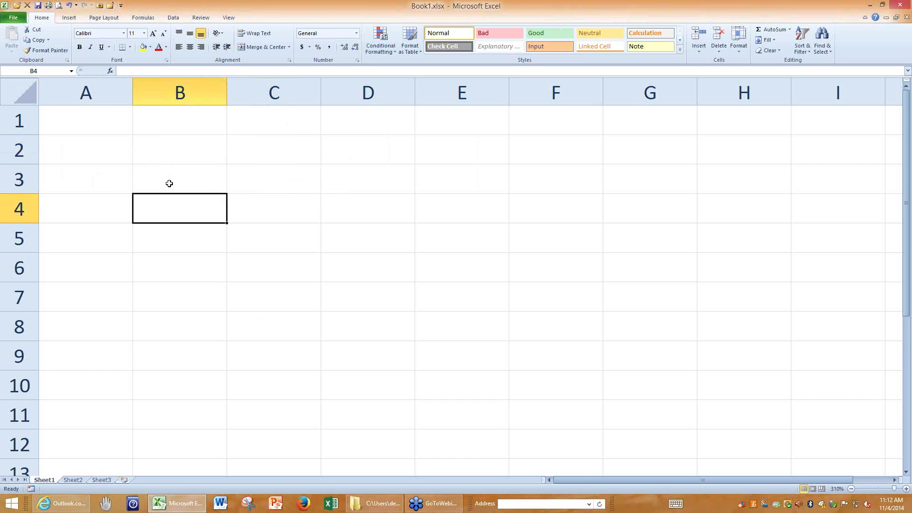
{"action": "key", "text": "Down"}
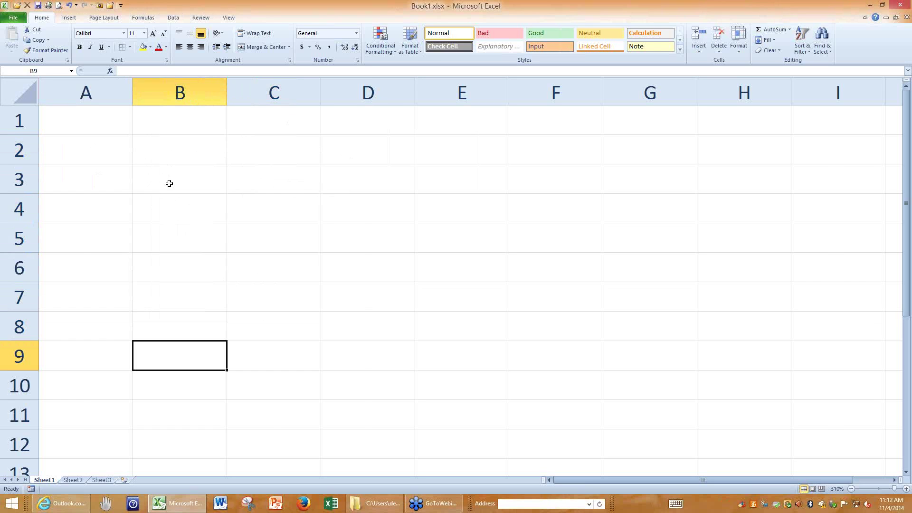
{"action": "key", "text": "ctrl+Down"}
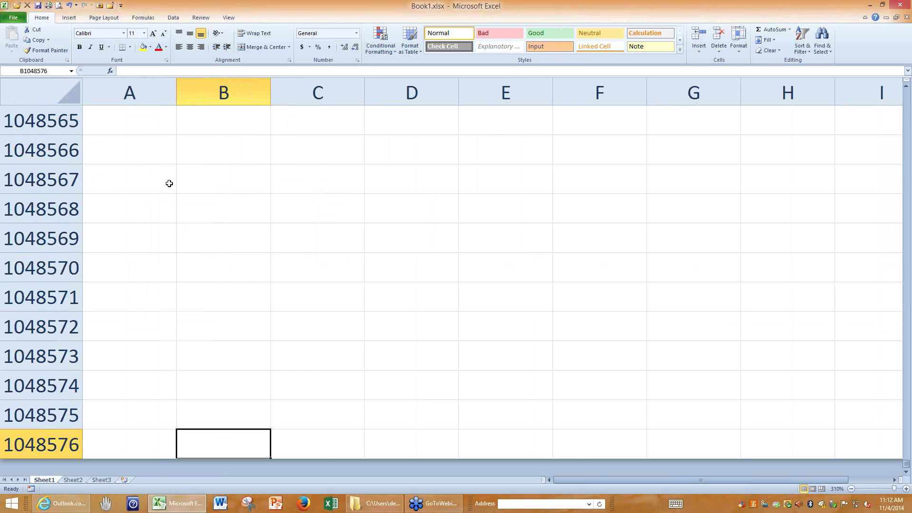
{"action": "key", "text": "ctrl+Home"}
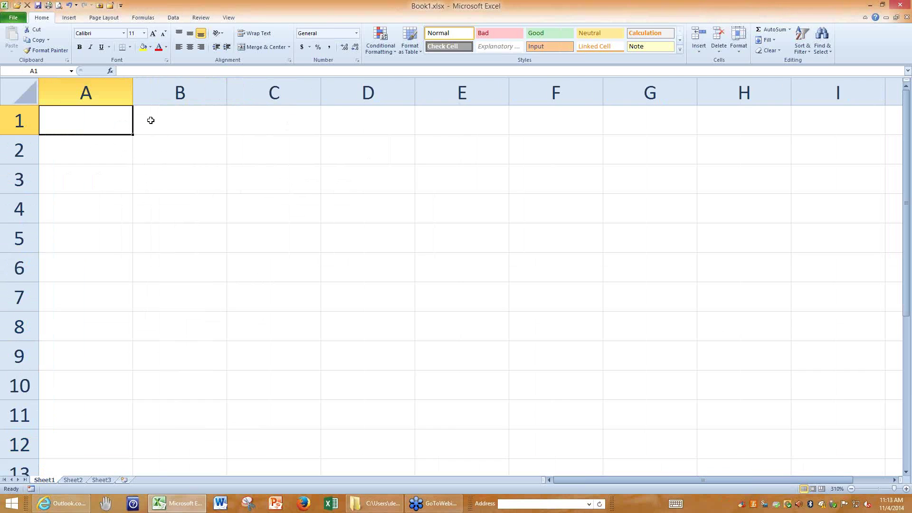
{"action": "left_click", "coordinate": [136, 70]}
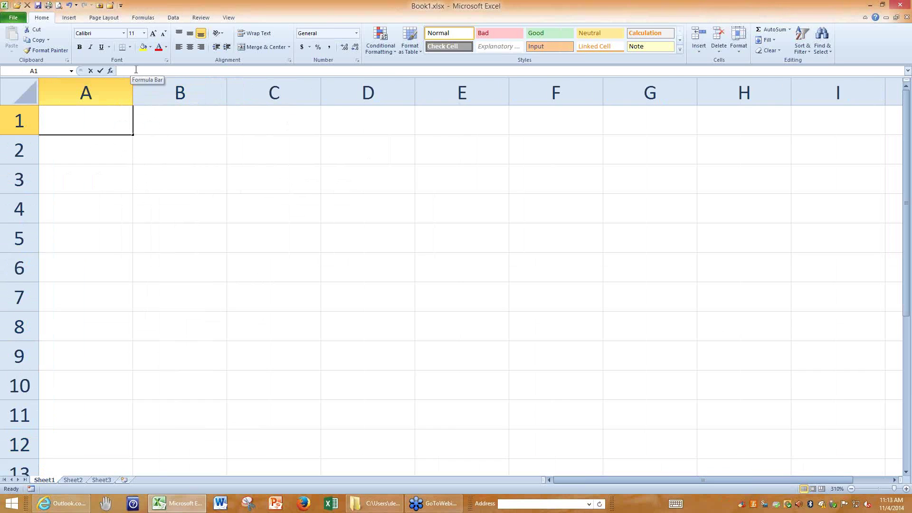
{"action": "left_click", "coordinate": [135, 70]}
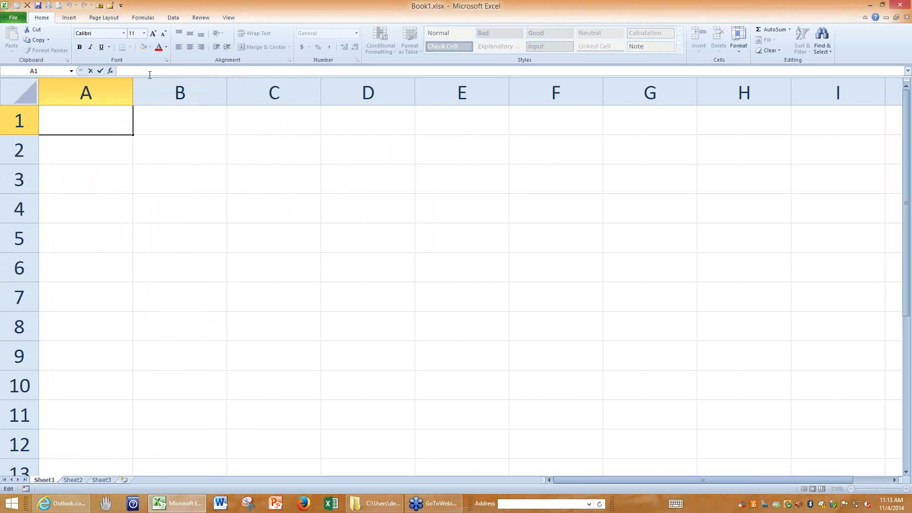
{"action": "key", "text": "Escape"}
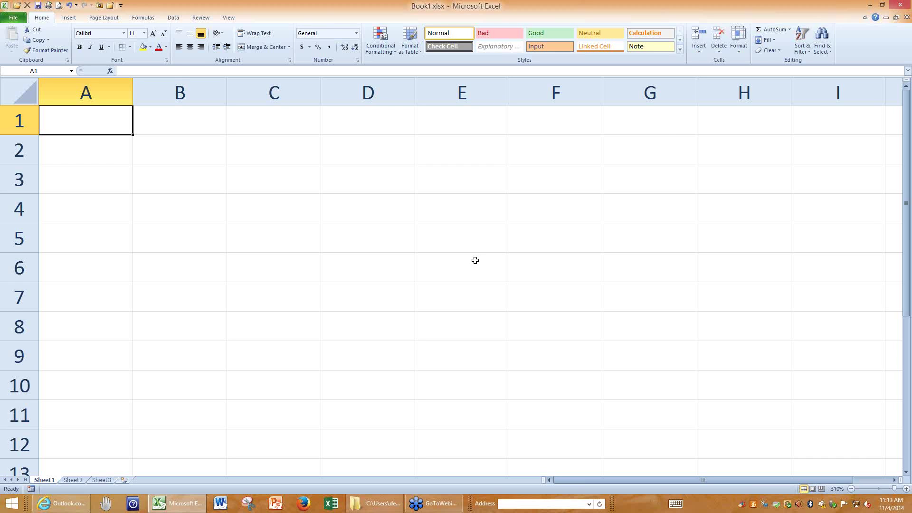
- Move the selection down to cell A2
{"action": "key", "text": "Down"}
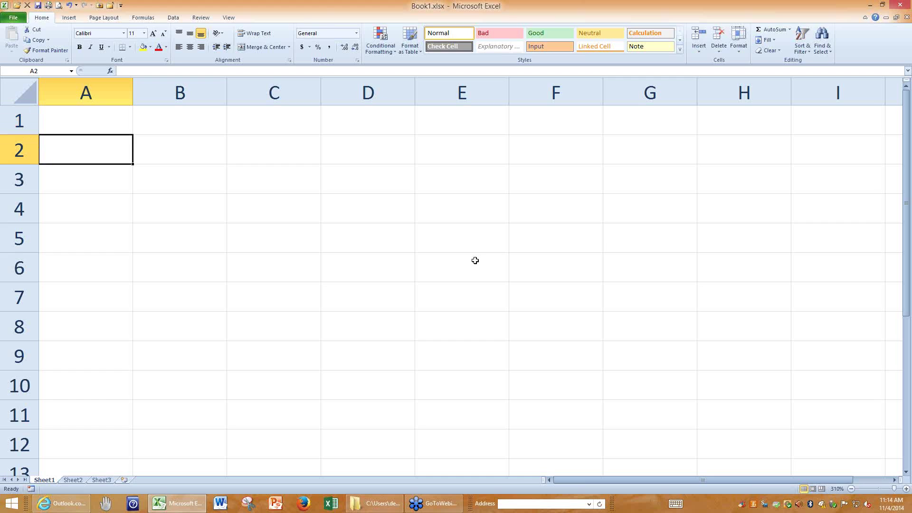
- Enter the row labels Sales, Expenses and Profits in cells A2, A3 and A4
{"action": "type", "text": "Sales"}
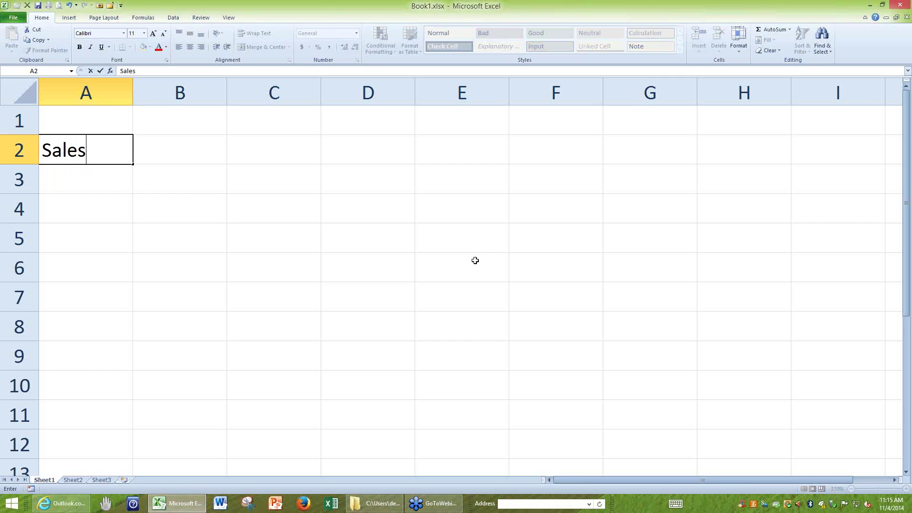
{"action": "key", "text": "Return"}
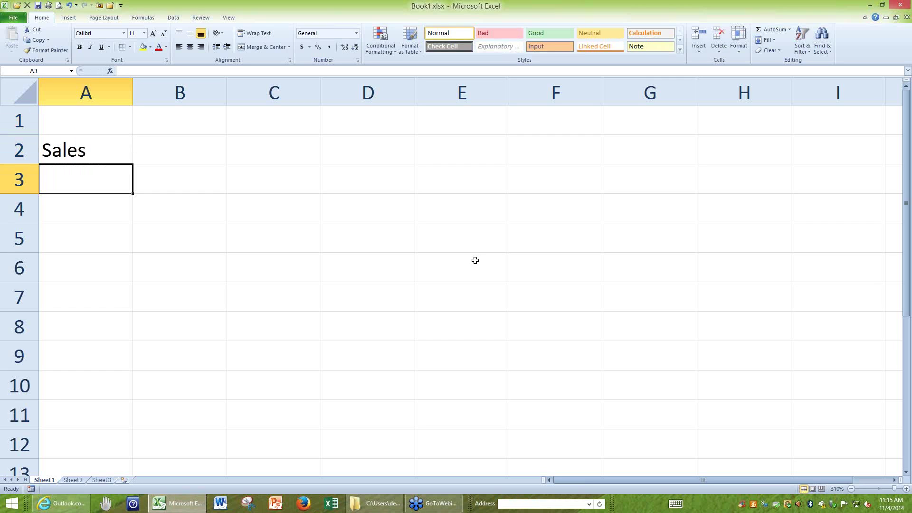
{"action": "type", "text": "Ex"}
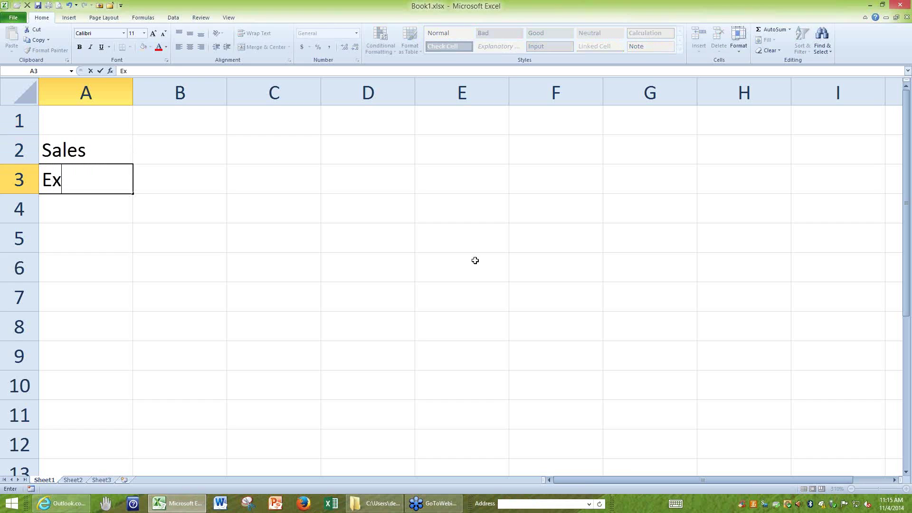
{"action": "type", "text": "penses"}
{"action": "key", "text": "Return"}
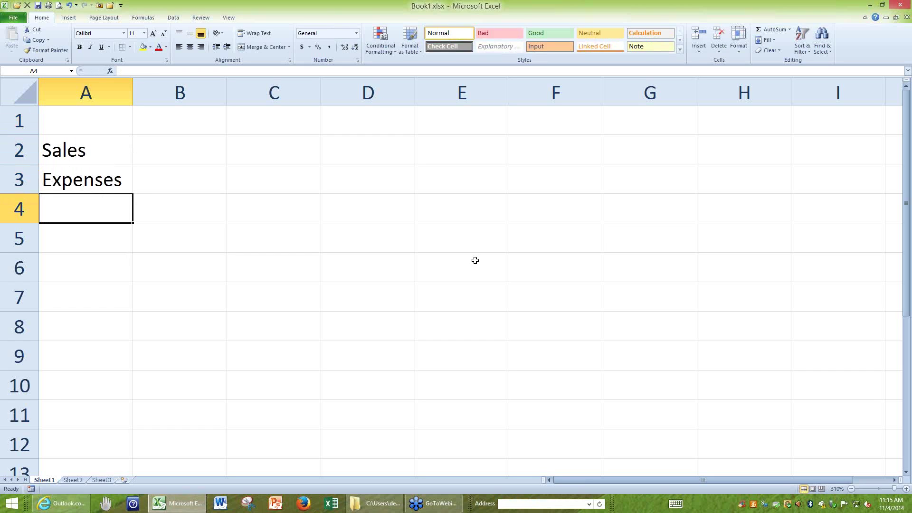
{"action": "type", "text": "Profits"}
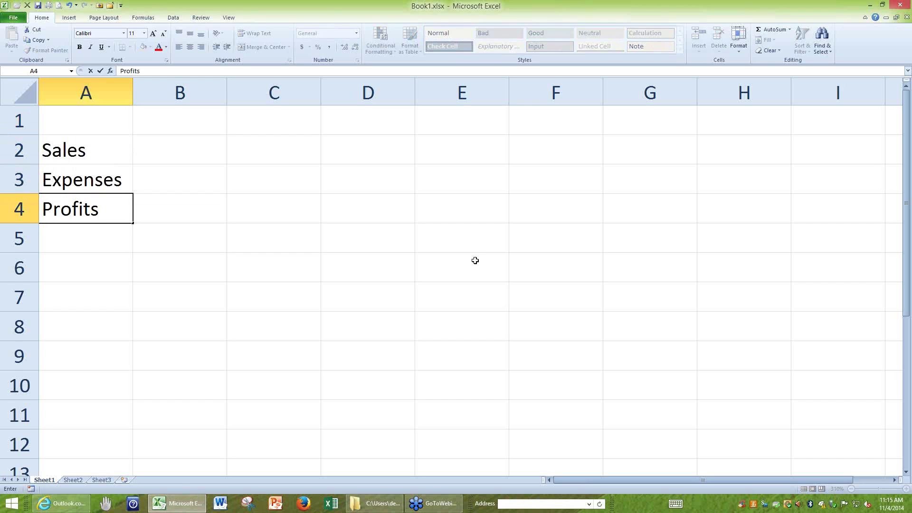
{"action": "key", "text": "Return"}
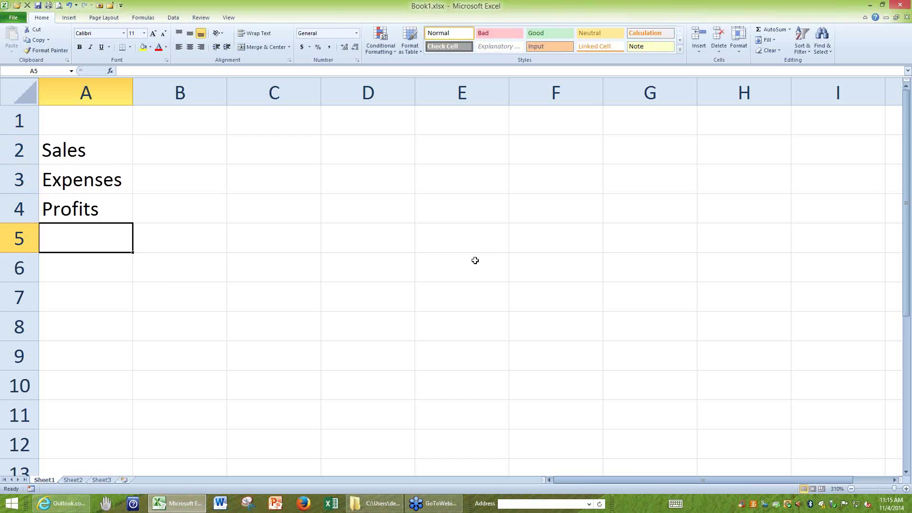
- Overwrite the Expenses label in cell A3 with Overhead
{"action": "left_click", "coordinate": [161, 284]}
{"action": "left_click", "coordinate": [93, 180]}
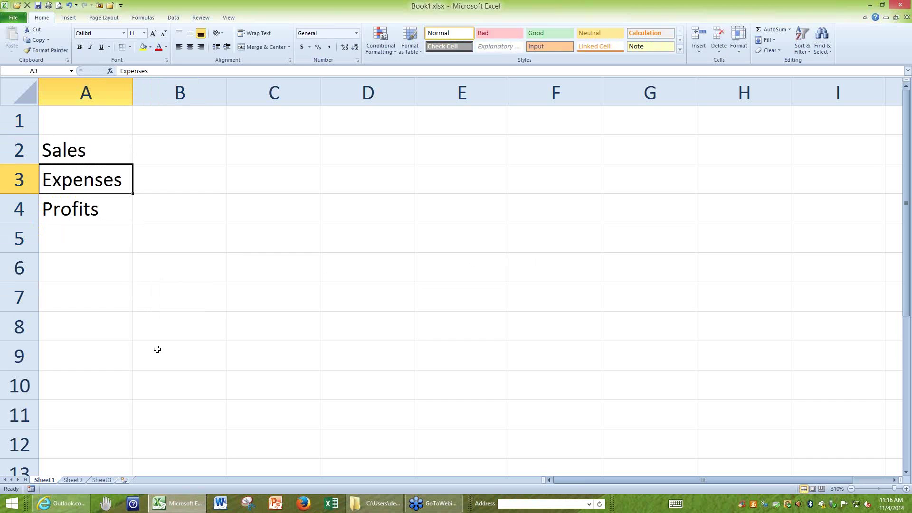
{"action": "type", "text": "Over"}
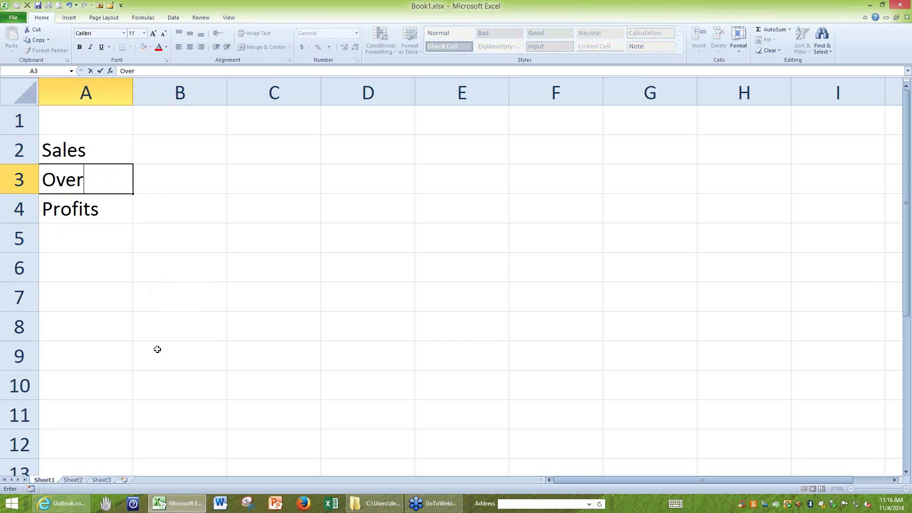
{"action": "type", "text": "head"}
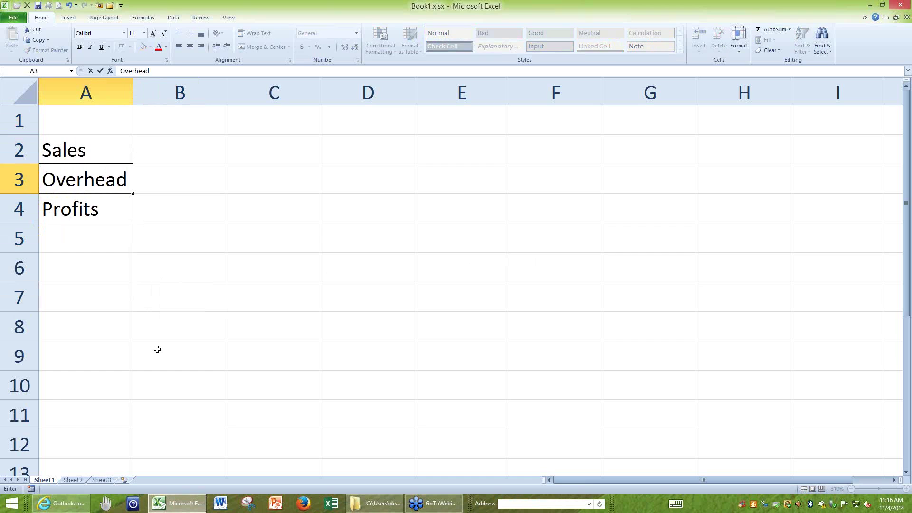
{"action": "key", "text": "Return"}
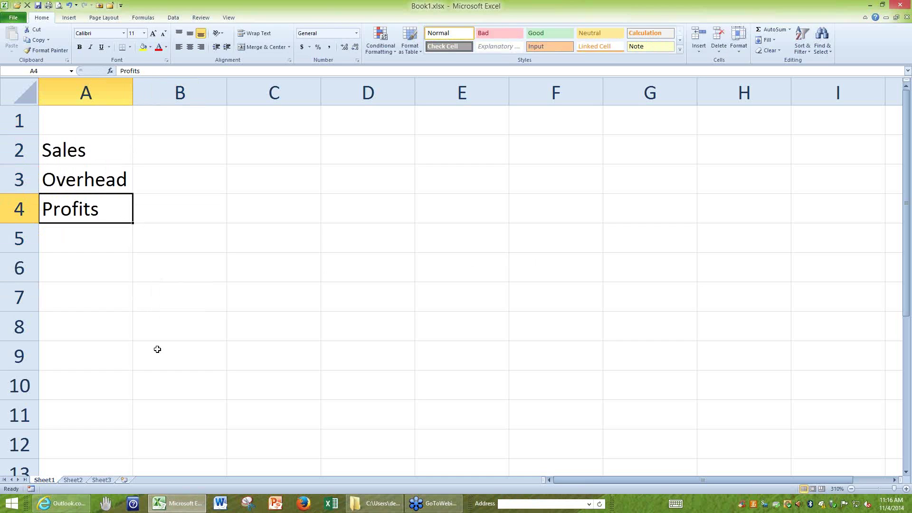
- Return to cell A3 and undo the overwriting of its label
{"action": "left_click", "coordinate": [139, 344]}
{"action": "left_click", "coordinate": [102, 318]}
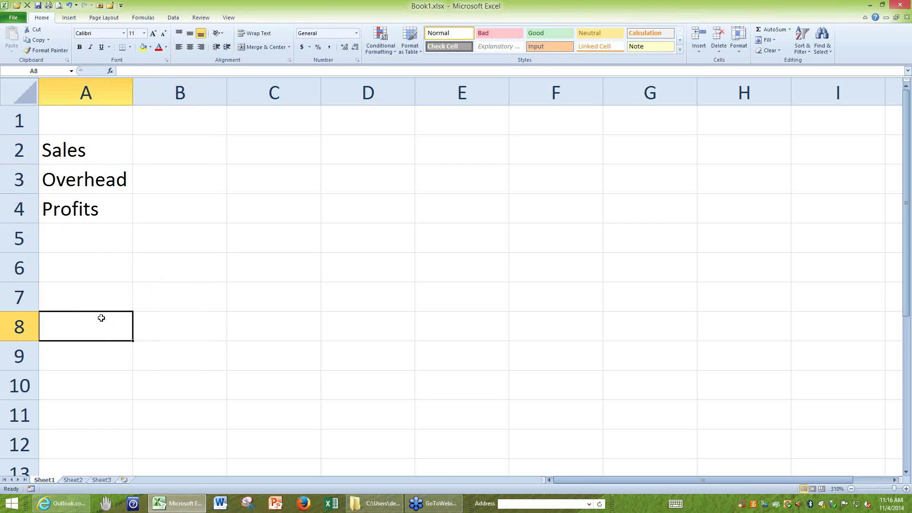
{"action": "key", "text": "Up"}
{"action": "key", "text": "Up"}
{"action": "key", "text": "Up"}
{"action": "key", "text": "Up"}
{"action": "key", "text": "Up"}
{"action": "left_click", "coordinate": [131, 316]}
{"action": "left_click", "coordinate": [100, 177]}
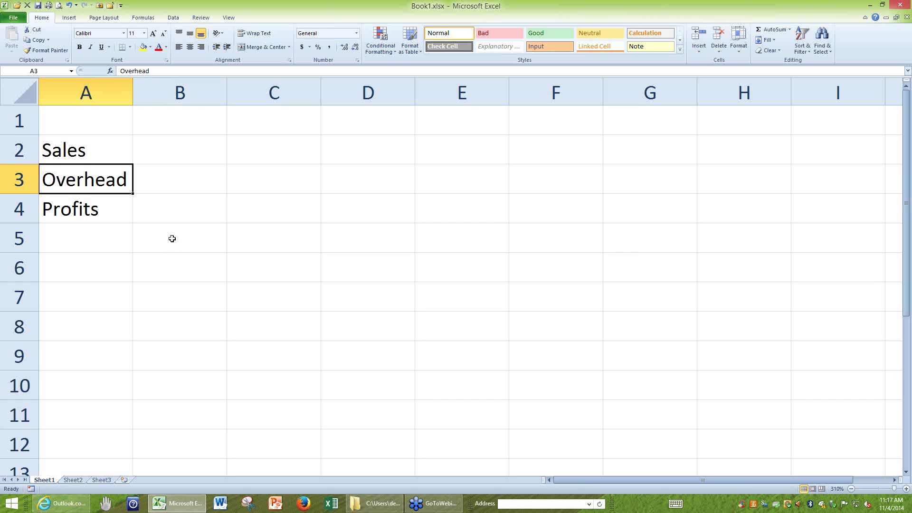
{"action": "key", "text": "ctrl+z"}
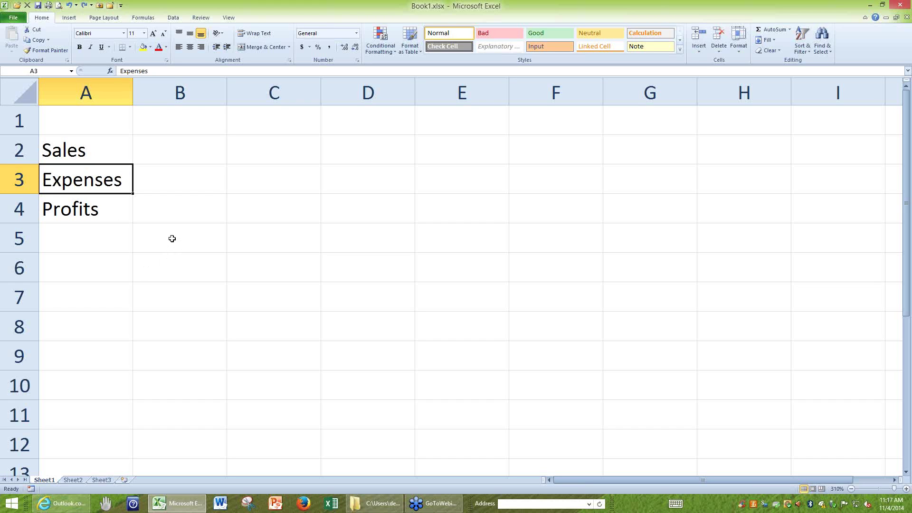
- Select the range of row labels from A2 to A4
{"action": "left_click", "coordinate": [116, 238]}
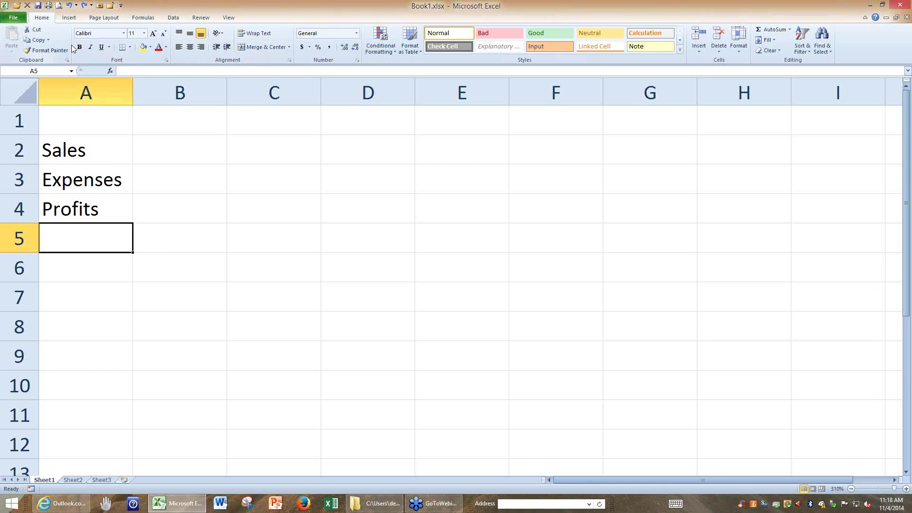
{"action": "left_click", "coordinate": [50, 50]}
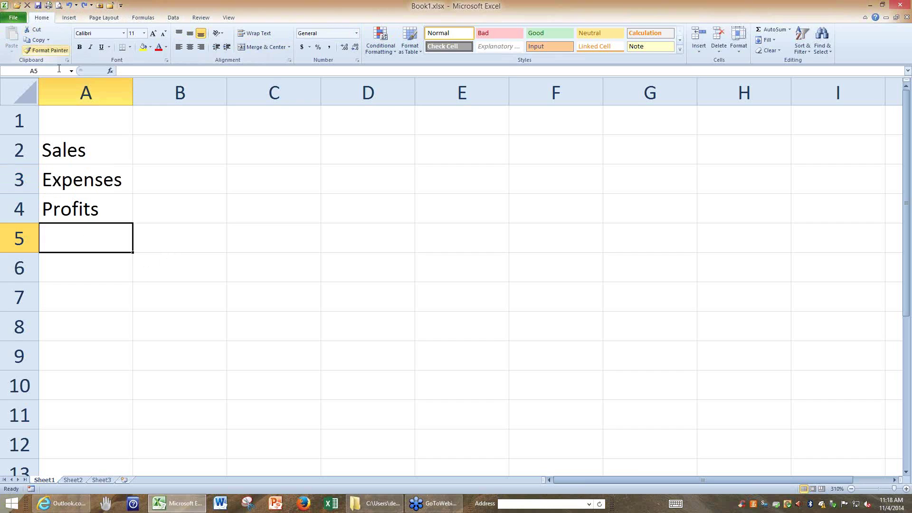
{"action": "left_click", "coordinate": [77, 212]}
{"action": "left_click", "coordinate": [80, 240]}
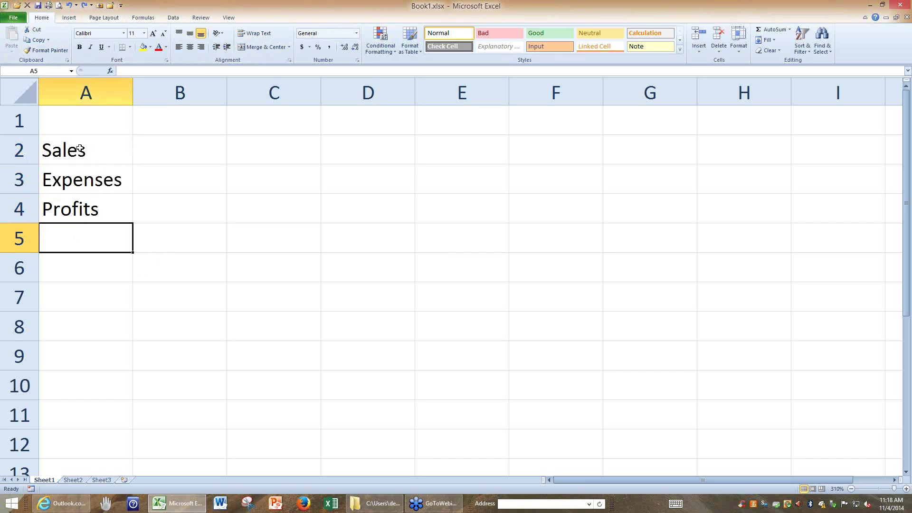
{"action": "left_click_drag", "start_coordinate": [79, 148], "coordinate": [76, 202]}
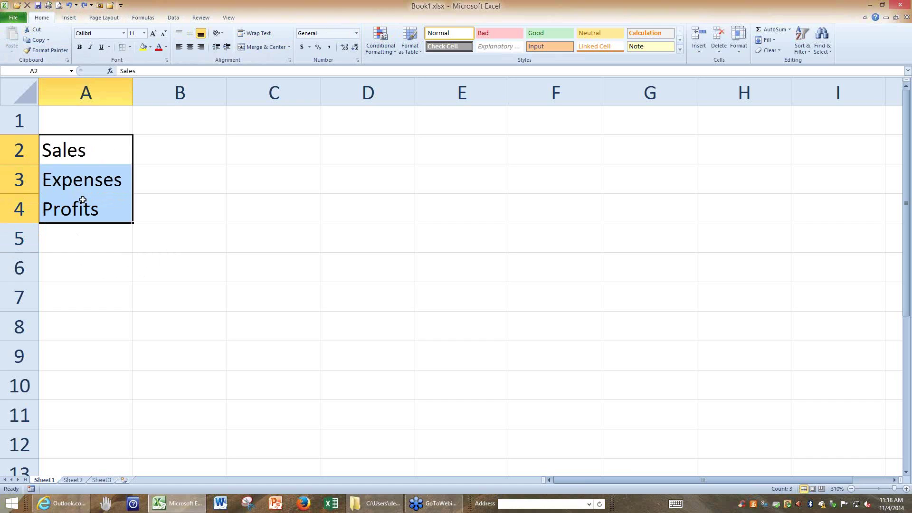
- Enter January as the first column heading in cell B1
{"action": "left_click", "coordinate": [158, 238]}
{"action": "left_click", "coordinate": [175, 124]}
{"action": "type", "text": "January"}
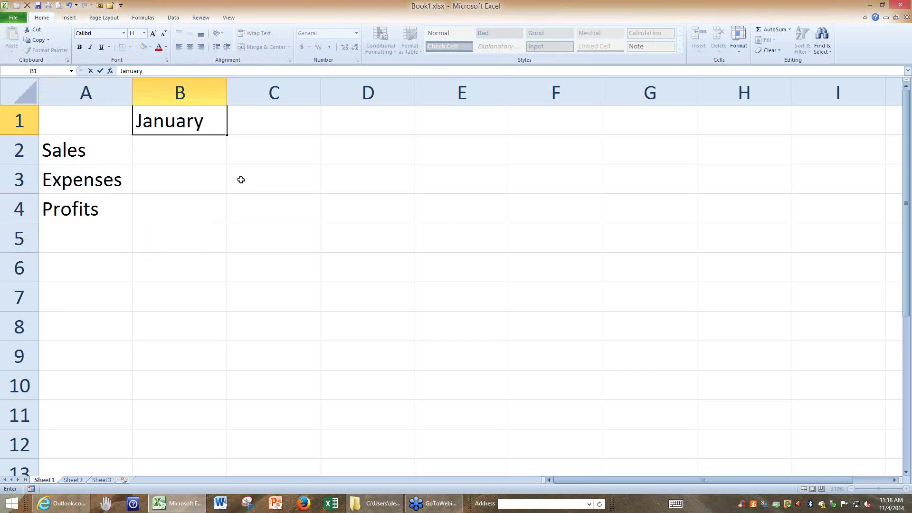
{"action": "key", "text": "Return"}
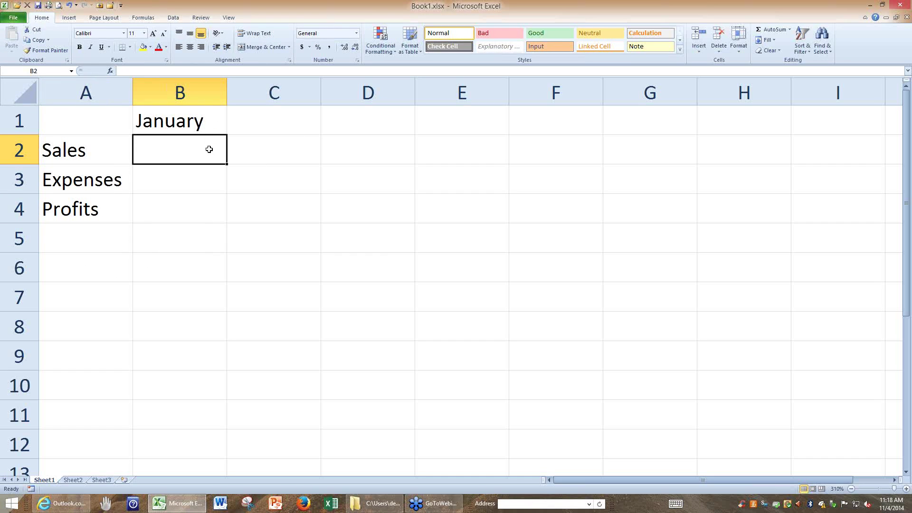
{"action": "left_click", "coordinate": [205, 125]}
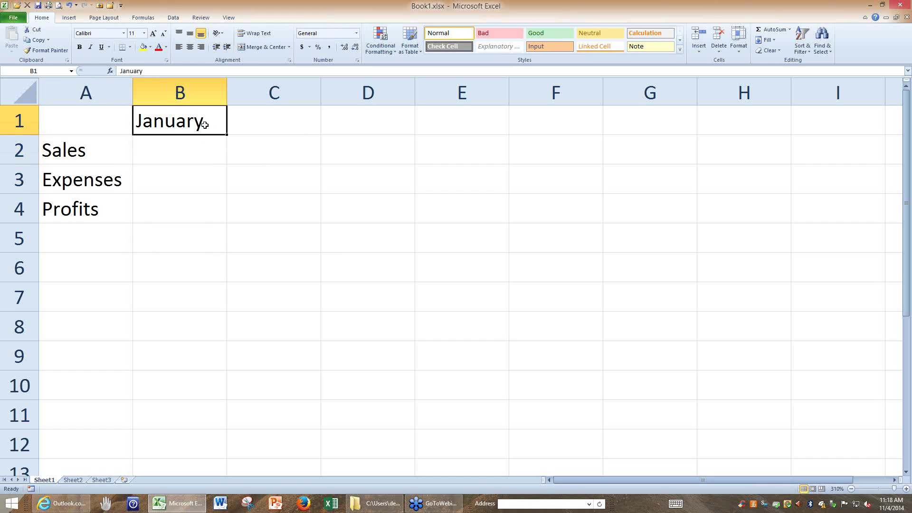
{"action": "left_click", "coordinate": [273, 126]}
{"action": "left_click", "coordinate": [446, 121]}
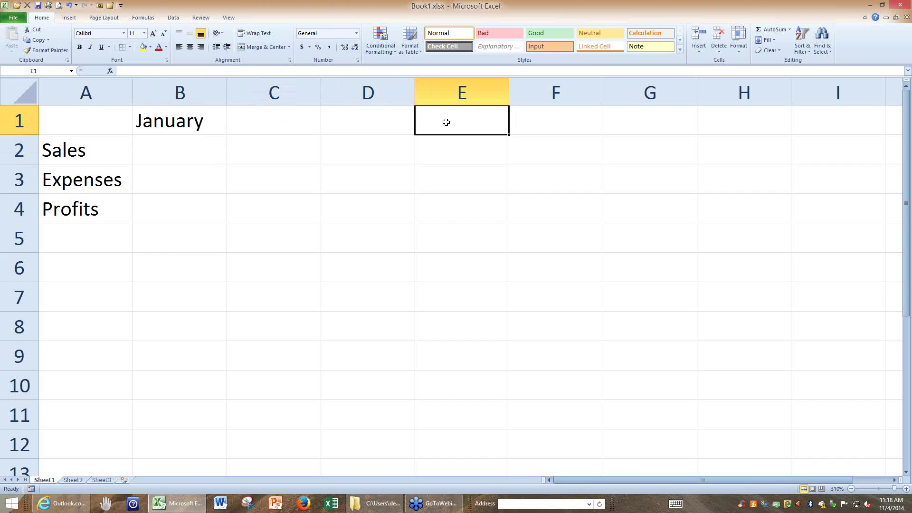
{"action": "left_click", "coordinate": [210, 119]}
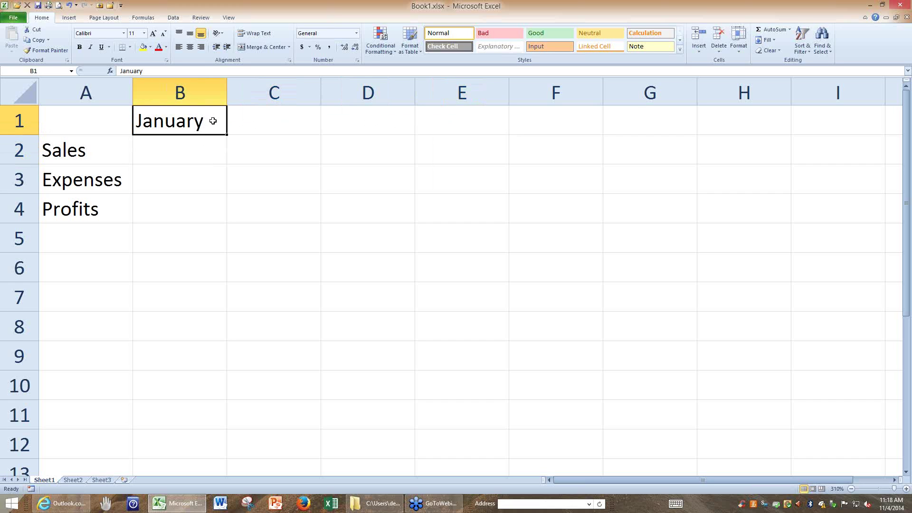
{"action": "left_click", "coordinate": [377, 153]}
{"action": "left_click", "coordinate": [366, 178]}
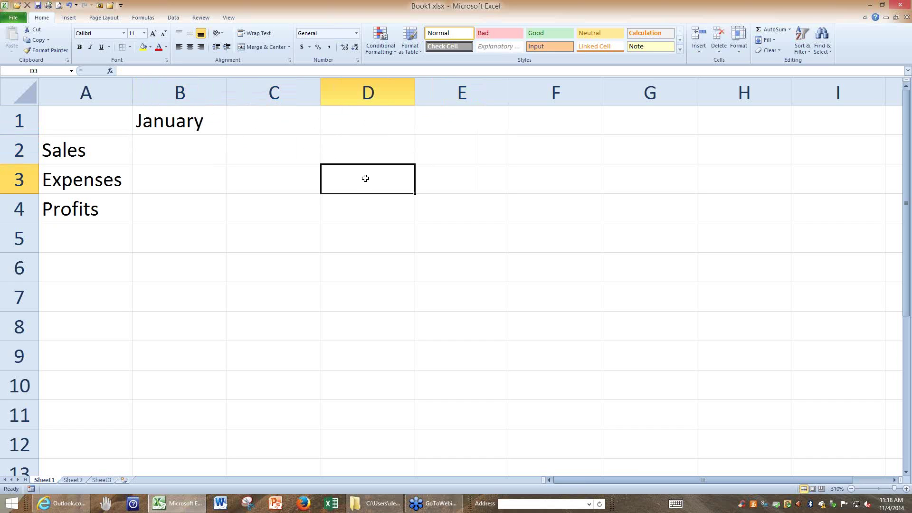
{"action": "left_click", "coordinate": [288, 178]}
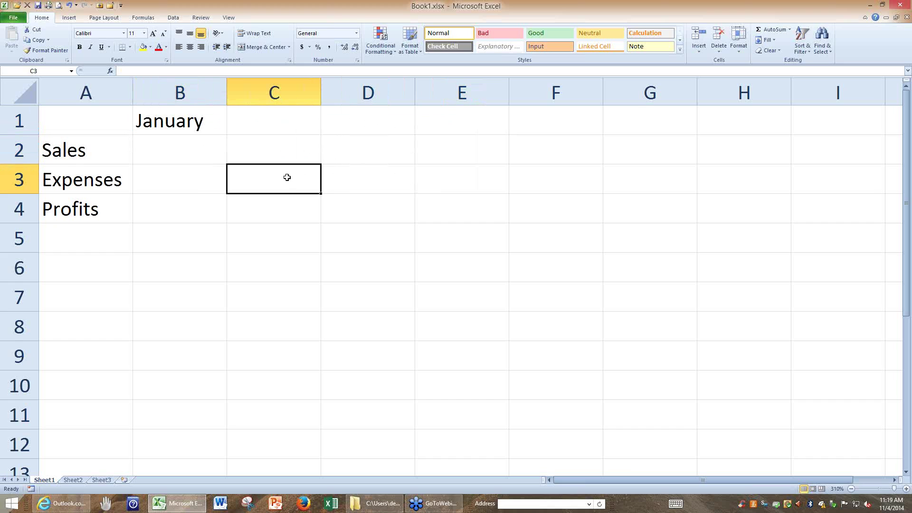
- Fill the month series from January in B1 across row 1 to June in G1
{"action": "left_click", "coordinate": [207, 119]}
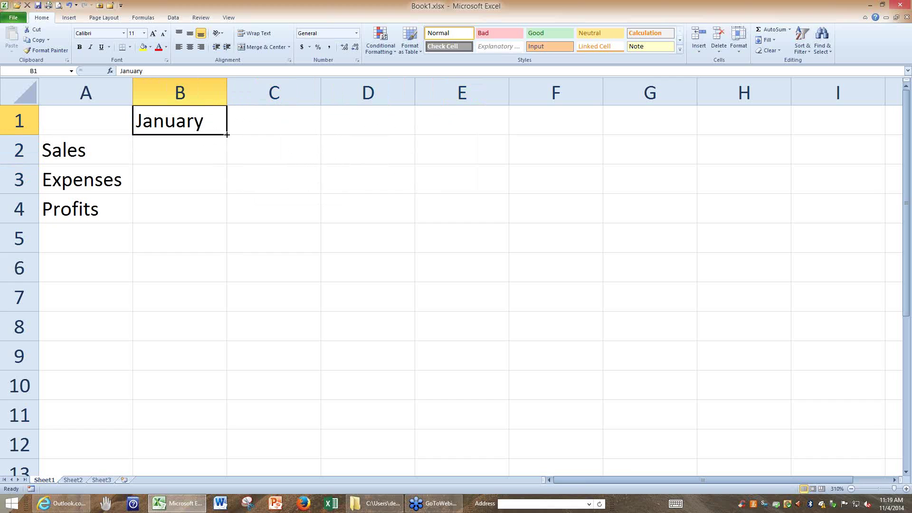
{"action": "left_click_drag", "start_coordinate": [227, 135], "coordinate": [654, 125]}
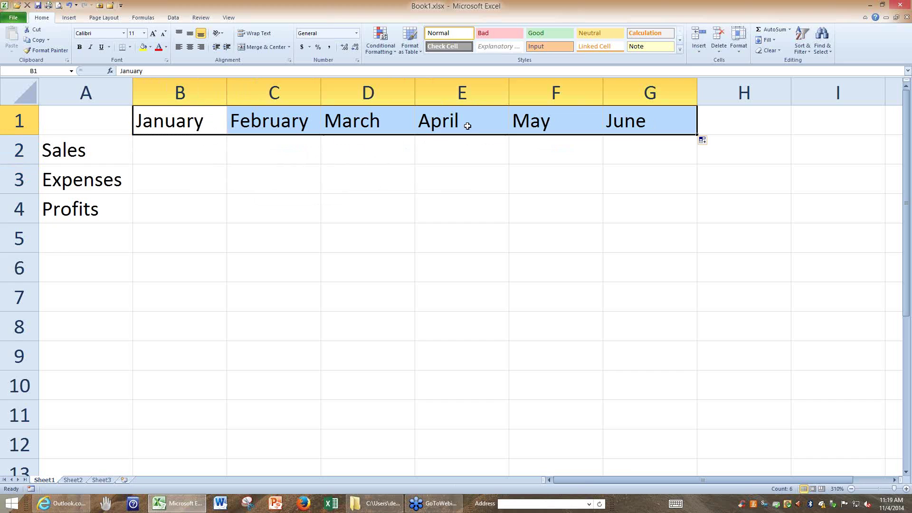
- Try filling the month series from January in B1 down to B9, and undo the fill
{"action": "left_click", "coordinate": [204, 120]}
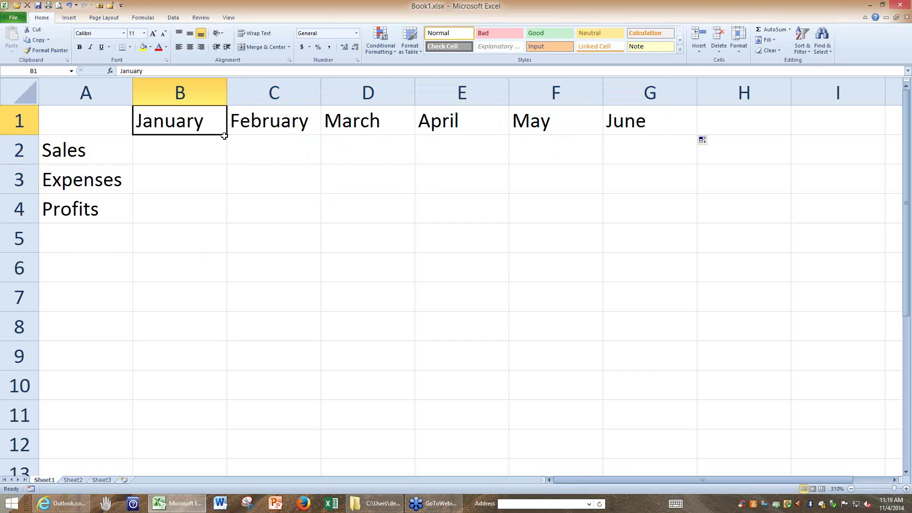
{"action": "left_click_drag", "start_coordinate": [226, 136], "coordinate": [226, 357]}
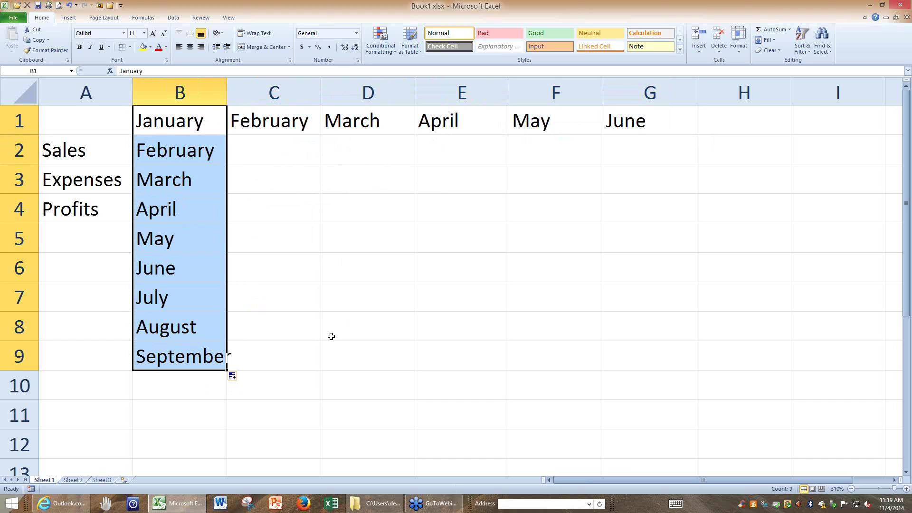
{"action": "key", "text": "ctrl+z"}
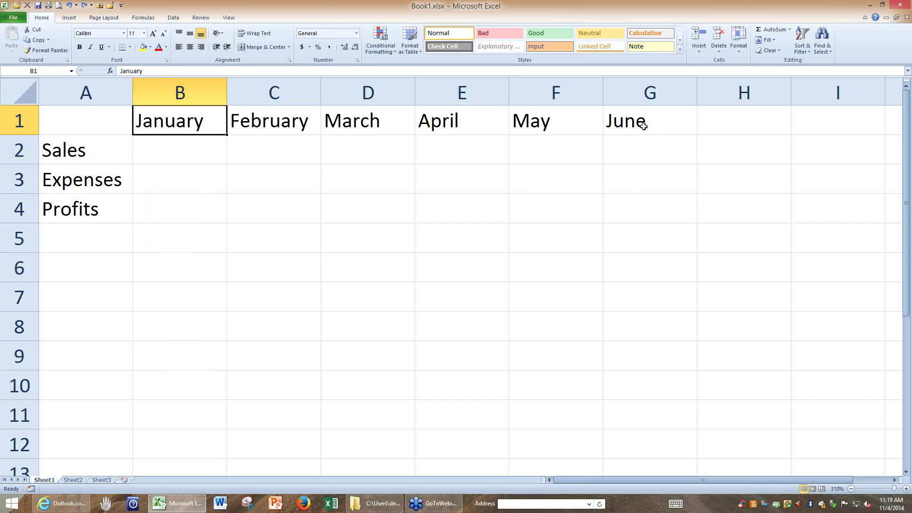
- Fill the month series from June in G1 down column G to G9
{"action": "left_click", "coordinate": [665, 129]}
{"action": "left_click_drag", "start_coordinate": [696, 135], "coordinate": [678, 380]}
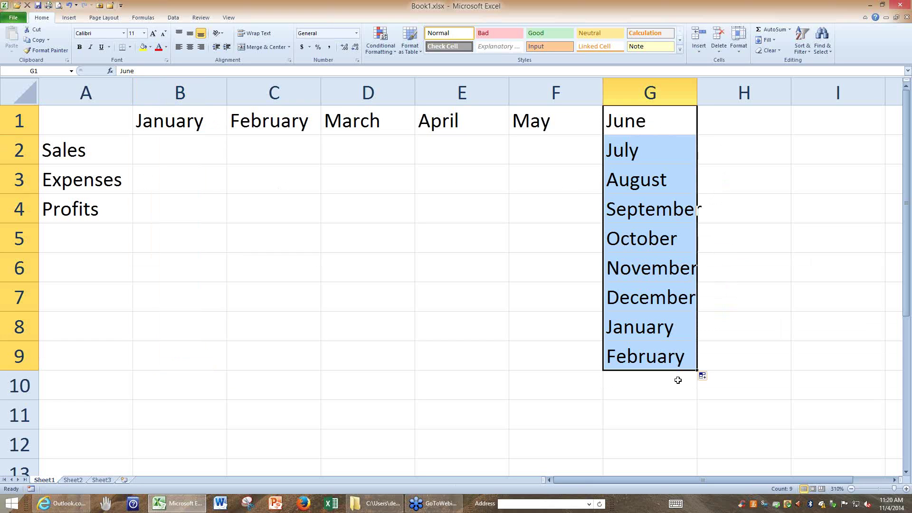
- Fill the months backward from January in G8 along row 8 to E8, and from E8 up to E6
{"action": "left_click", "coordinate": [654, 329]}
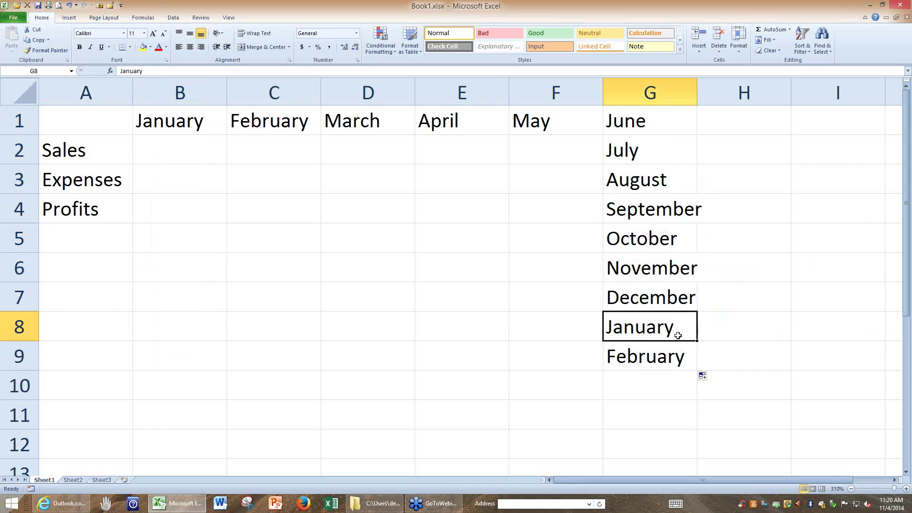
{"action": "left_click_drag", "start_coordinate": [697, 342], "coordinate": [435, 333]}
{"action": "left_click", "coordinate": [435, 333]}
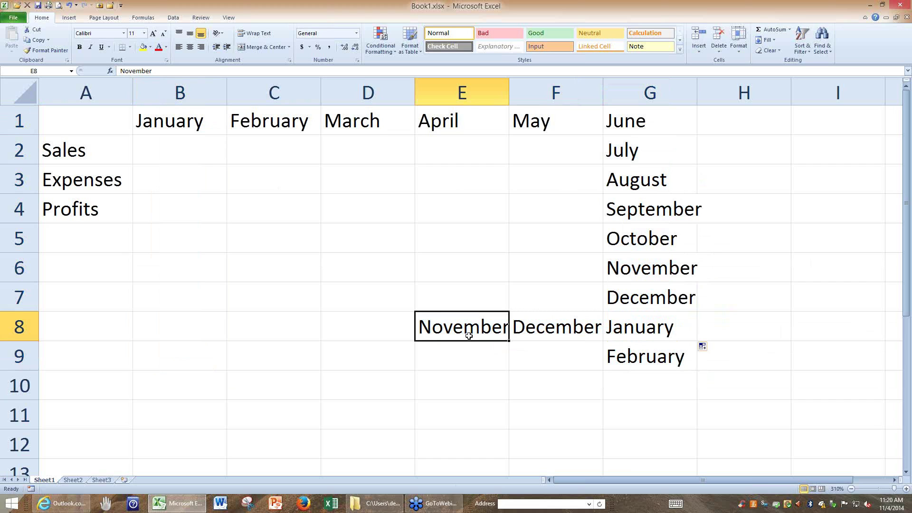
{"action": "left_click_drag", "start_coordinate": [510, 340], "coordinate": [499, 265]}
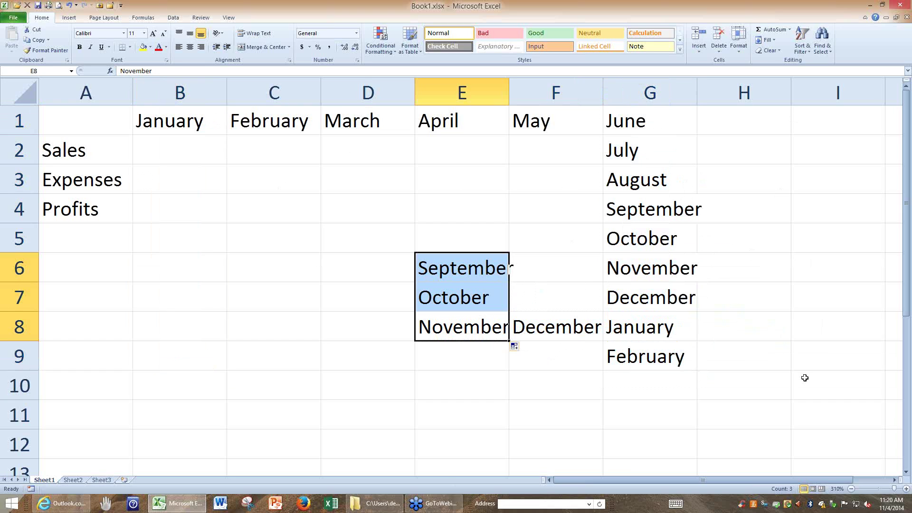
- Undo the last three month fills and select cell B1
{"action": "key", "text": "ctrl+z"}
{"action": "key", "text": "ctrl+z"}
{"action": "key", "text": "ctrl+z"}
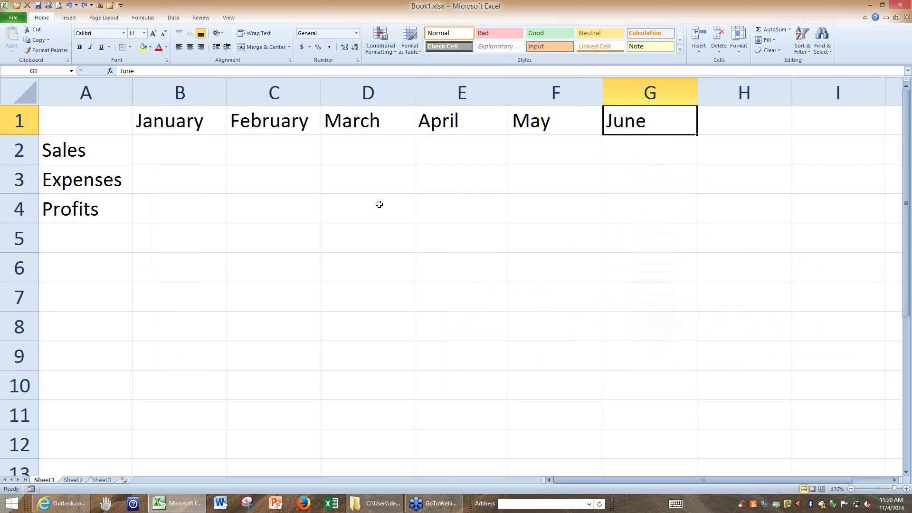
{"action": "left_click", "coordinate": [208, 124]}
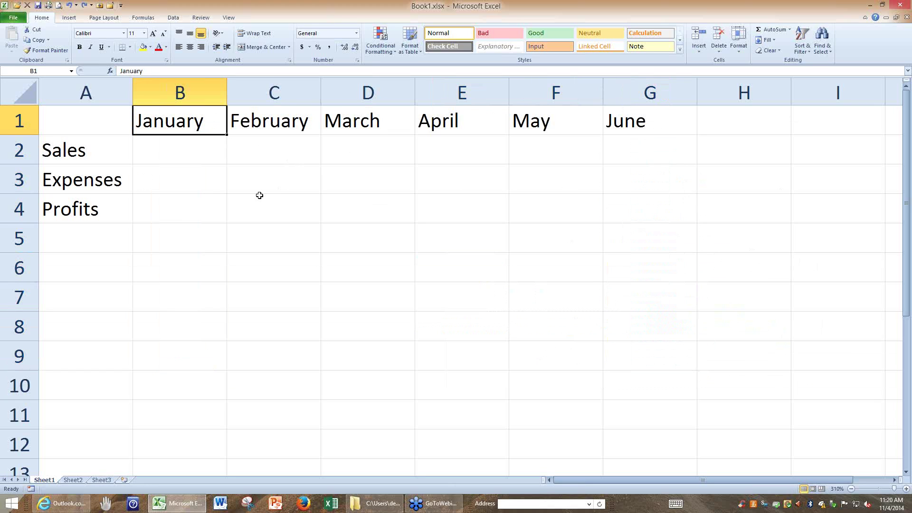
- Replace the label in B1 with Jan and fill the abbreviated month series across to G1
{"action": "type", "text": "Jan"}
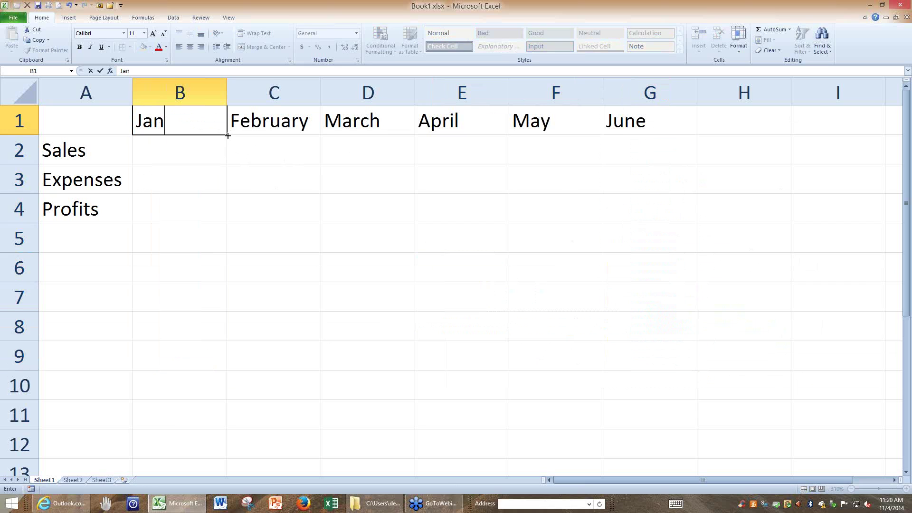
{"action": "left_click_drag", "start_coordinate": [227, 136], "coordinate": [654, 128]}
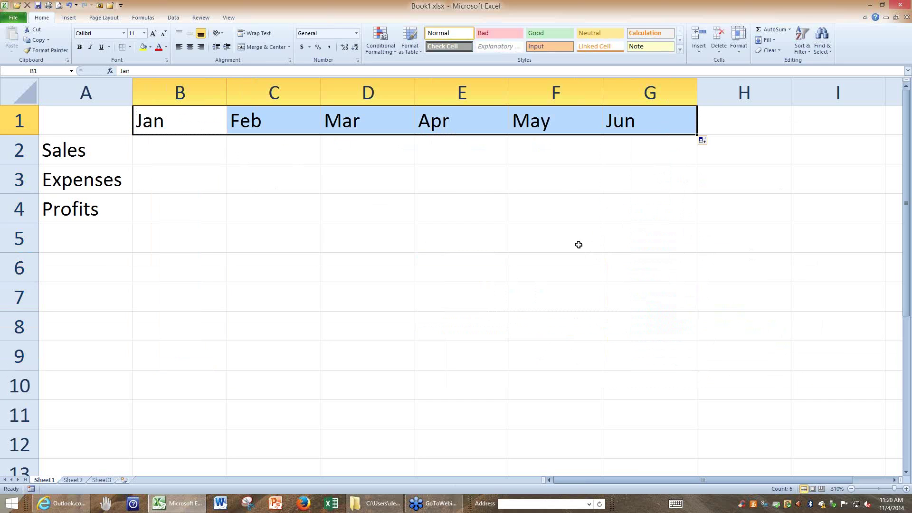
{"action": "left_click", "coordinate": [559, 220]}
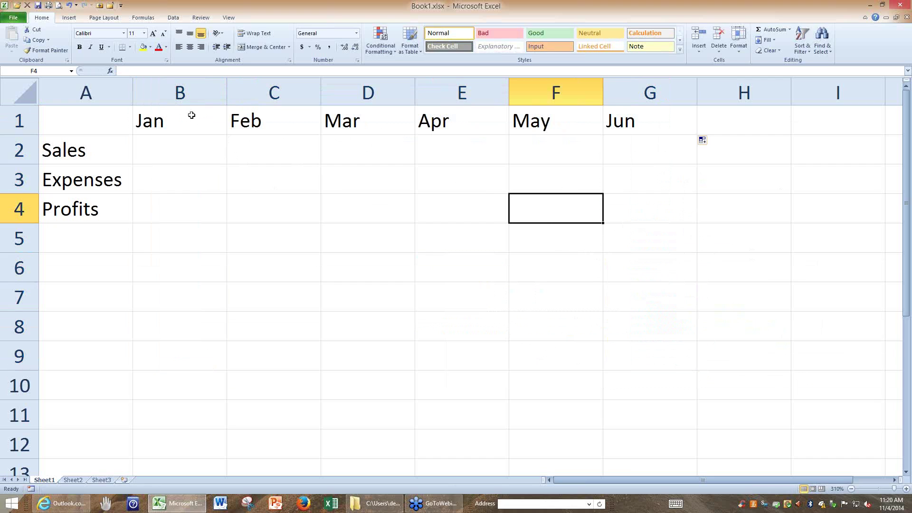
- Right-align the month headings in B1:G1 after trying centre alignment
{"action": "left_click_drag", "start_coordinate": [191, 115], "coordinate": [620, 117]}
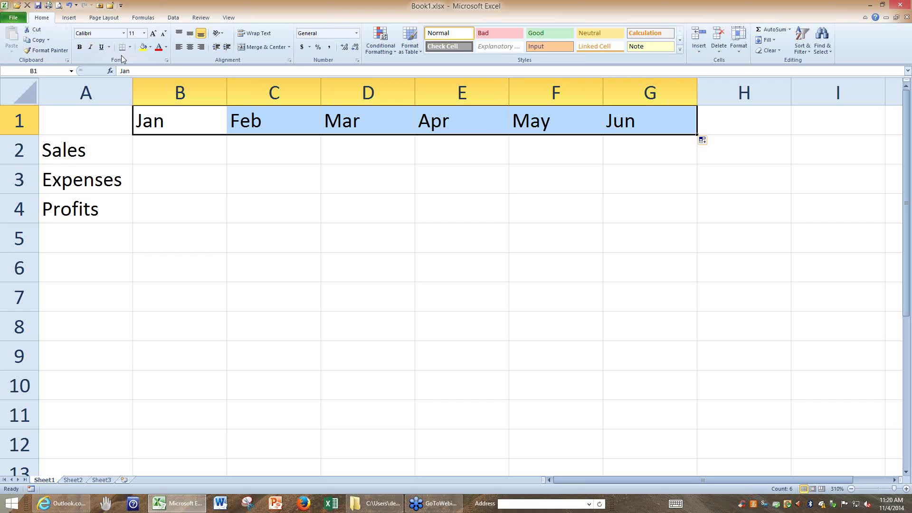
{"action": "left_click", "coordinate": [190, 48]}
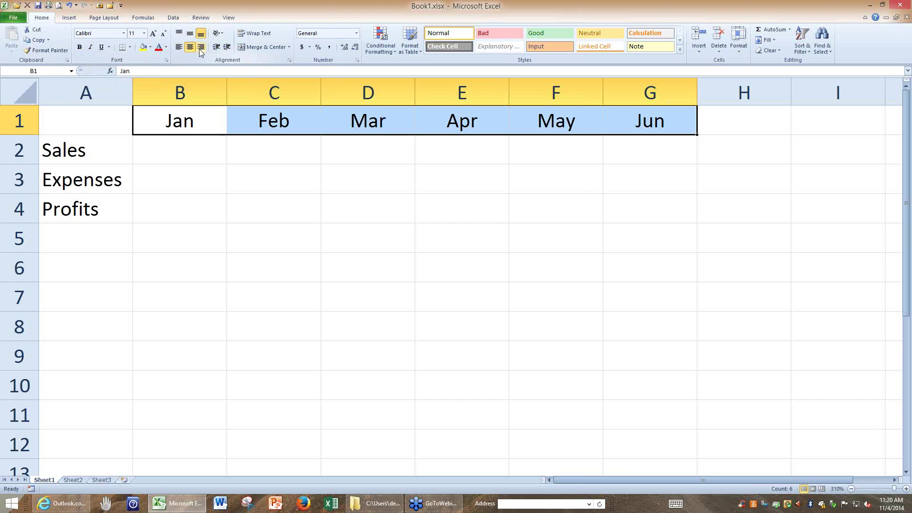
{"action": "left_click", "coordinate": [201, 47]}
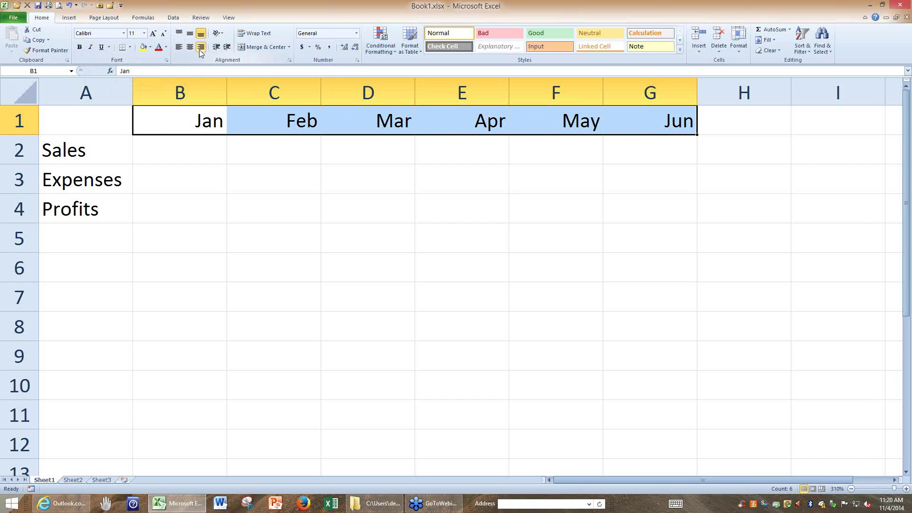
{"action": "left_click", "coordinate": [190, 48]}
{"action": "left_click", "coordinate": [200, 49]}
{"action": "left_click", "coordinate": [217, 293]}
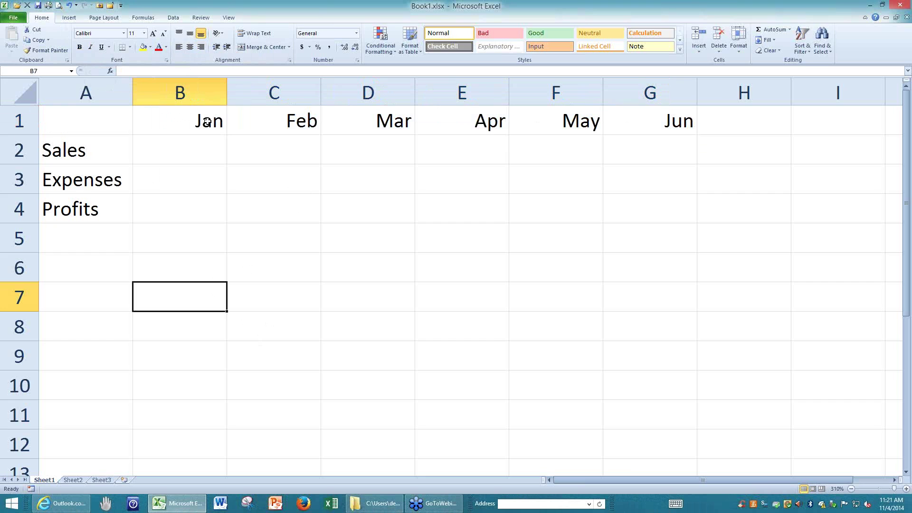
- Enter 15O, with the letter O, as January sales in B2 and 180 as February sales in C2
{"action": "left_click", "coordinate": [184, 154]}
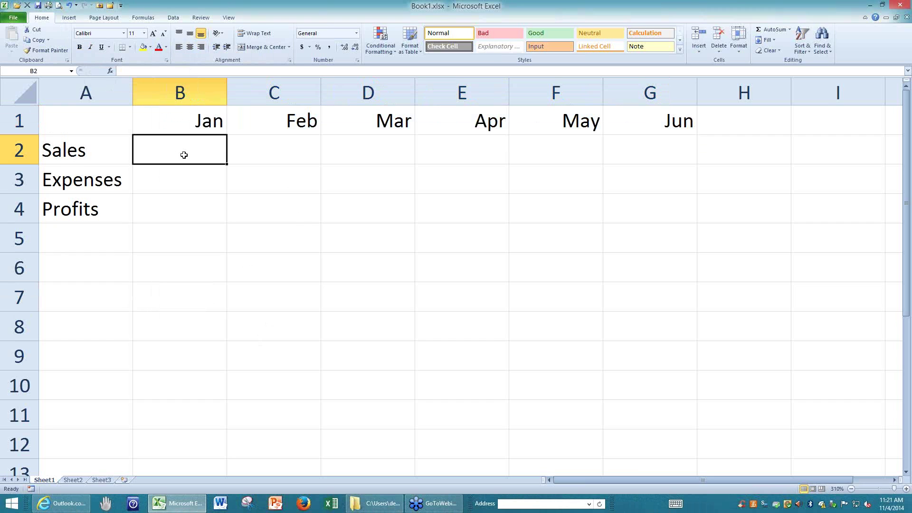
{"action": "type", "text": "15"}
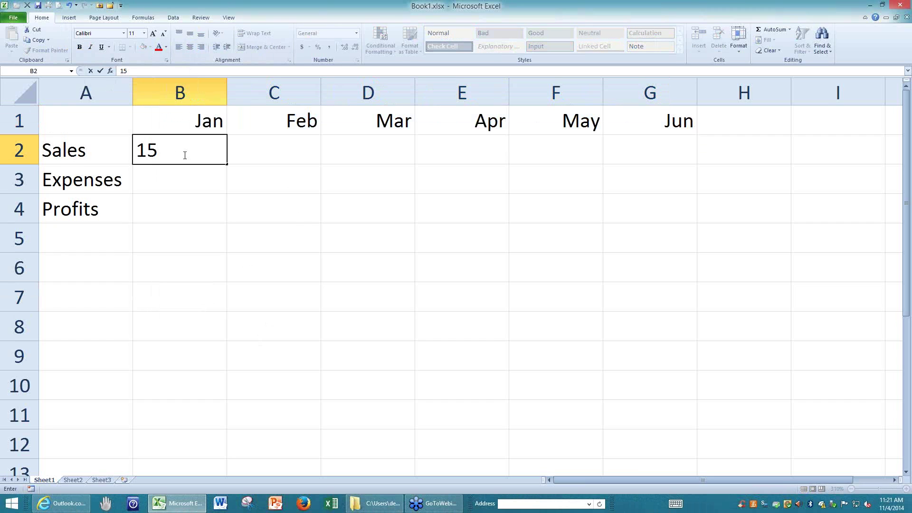
{"action": "type", "text": "O"}
{"action": "key", "text": "Tab"}
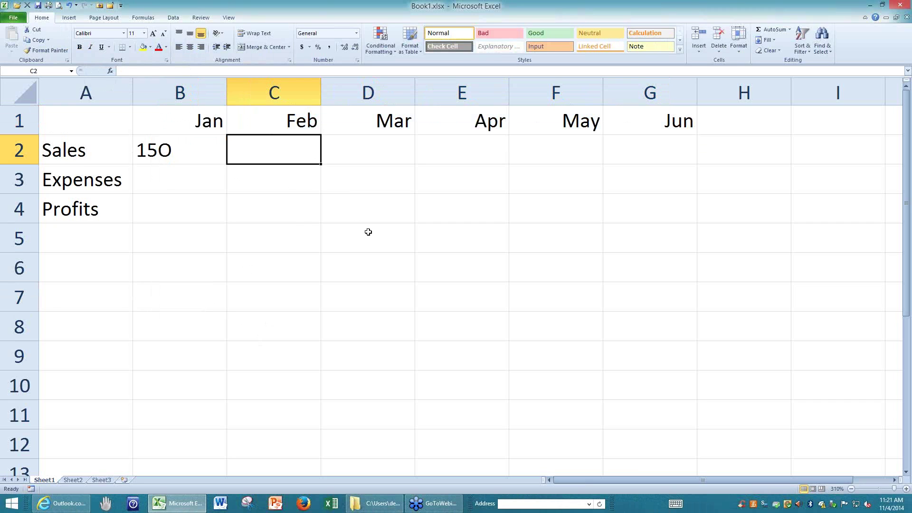
{"action": "type", "text": "180"}
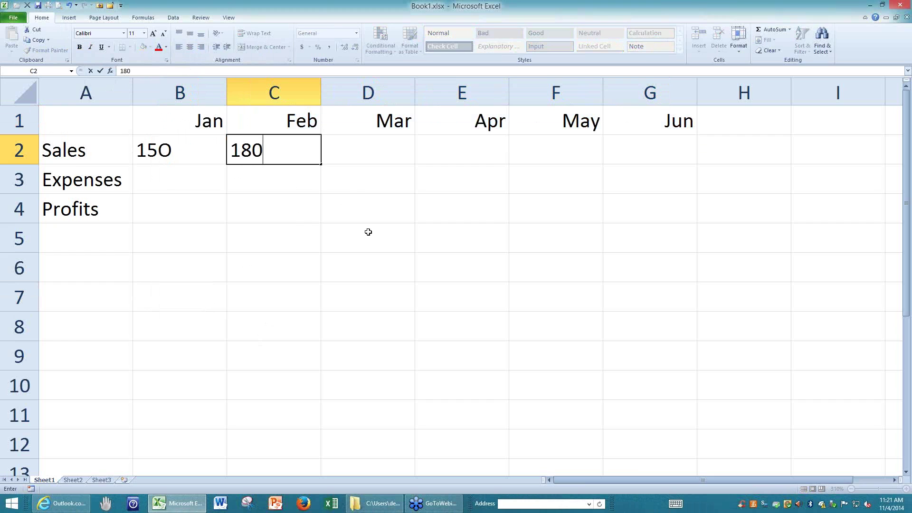
{"action": "key", "text": "Tab"}
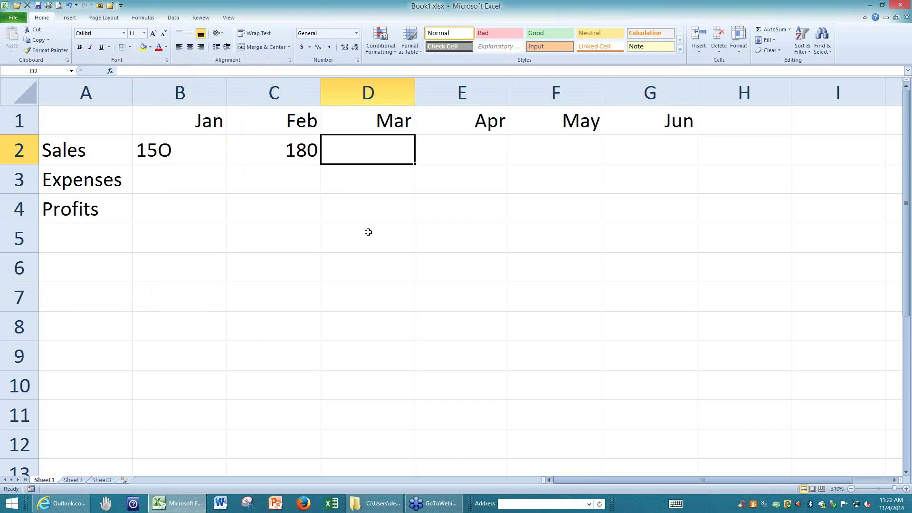
- Overwrite the January sales entry in B2 with the number 150
{"action": "left_click", "coordinate": [176, 159]}
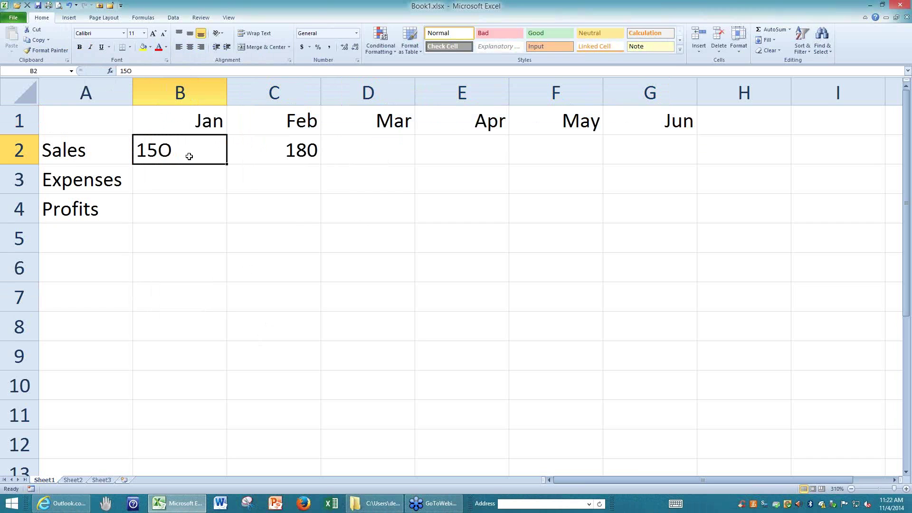
{"action": "type", "text": "150"}
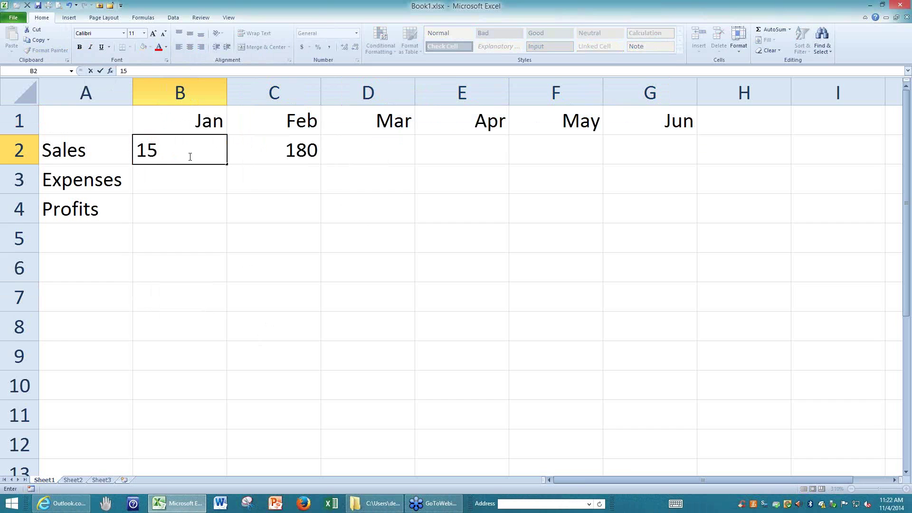
{"action": "key", "text": "Return"}
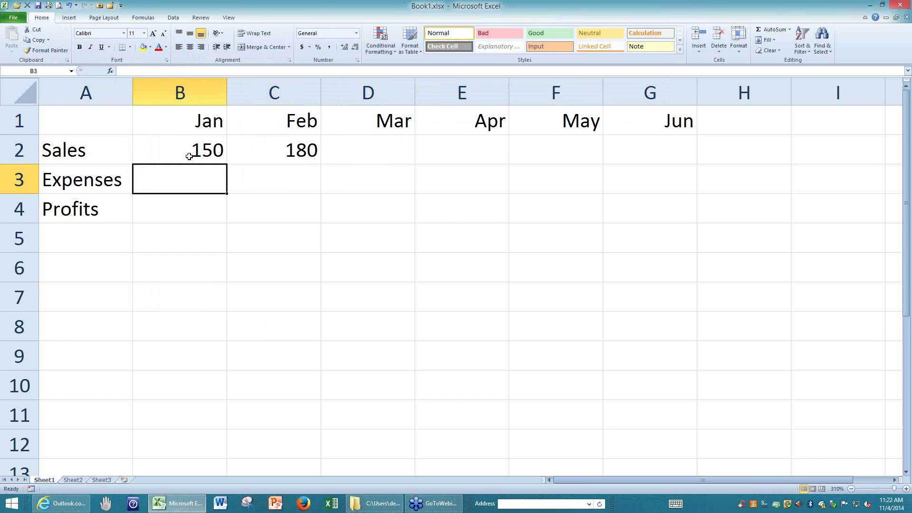
- Switch to Sheet2 and enlarge the worksheet view to 265%
{"action": "left_click", "coordinate": [74, 480]}
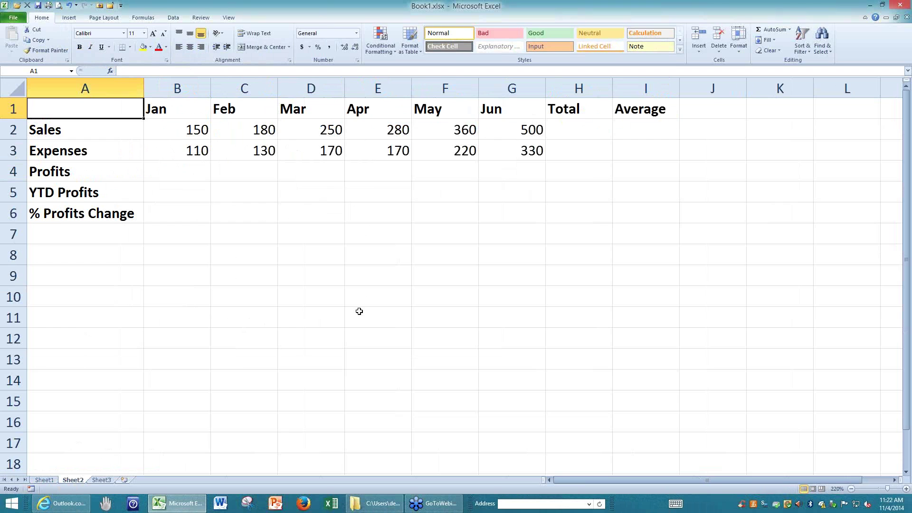
{"action": "scroll", "coordinate": [359, 311], "scroll_direction": "up", "scroll_amount": 3, "text": "ctrl"}
{"action": "left_click", "coordinate": [402, 269]}
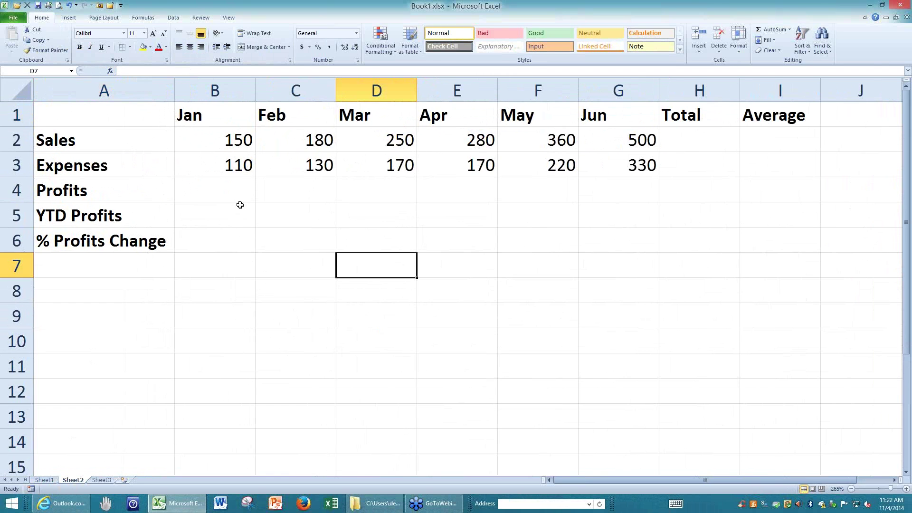
{"action": "left_click_drag", "start_coordinate": [210, 139], "coordinate": [207, 166]}
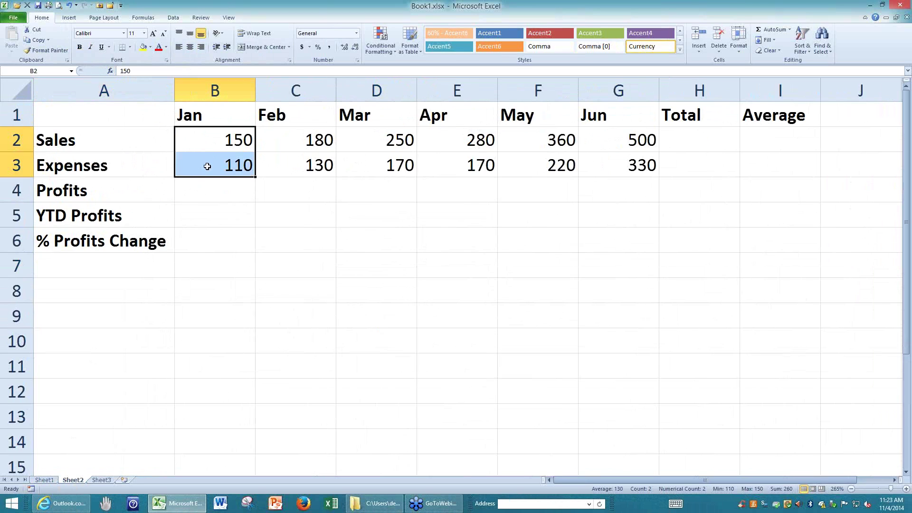
{"action": "left_click", "coordinate": [210, 136]}
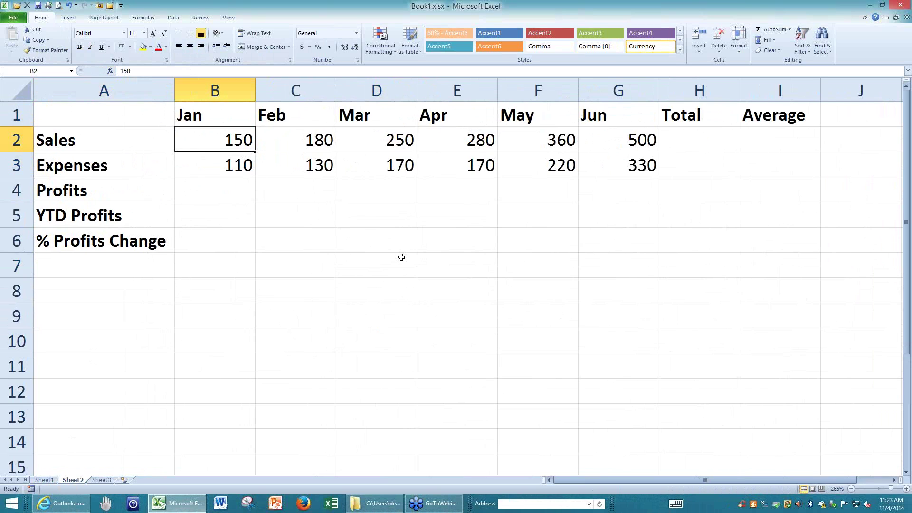
{"action": "left_click", "coordinate": [92, 114]}
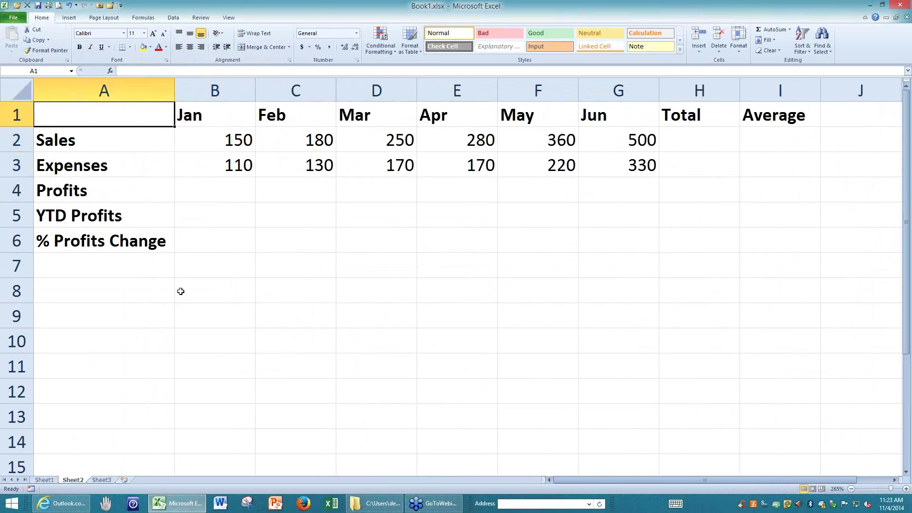
{"action": "left_click", "coordinate": [146, 244]}
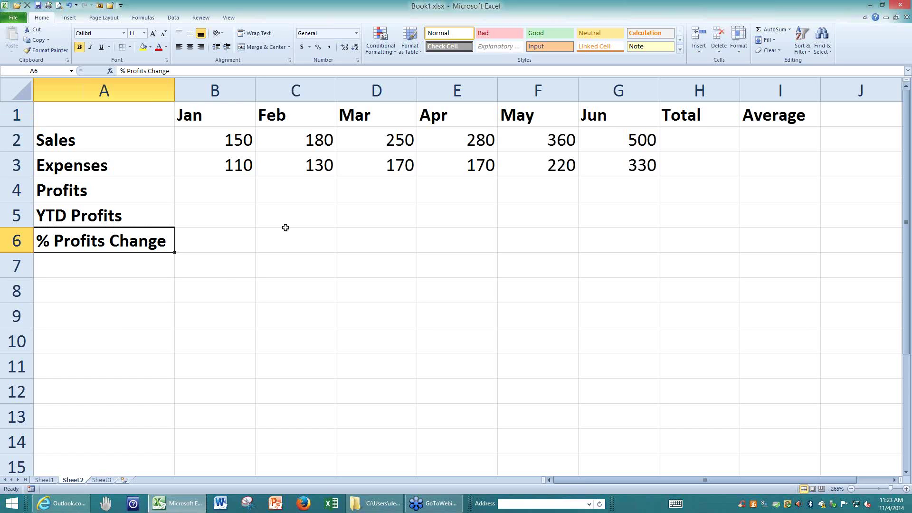
{"action": "left_click", "coordinate": [152, 113]}
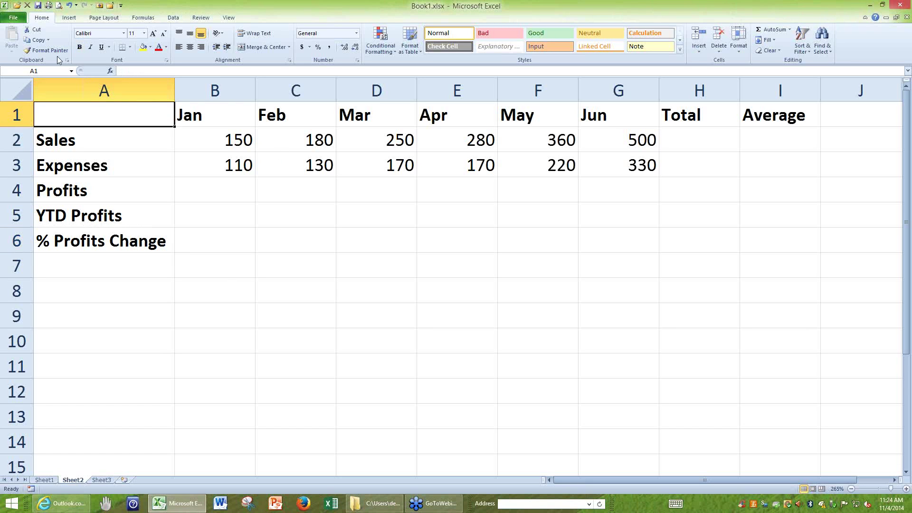
{"action": "left_click", "coordinate": [70, 18]}
{"action": "left_click", "coordinate": [104, 18]}
{"action": "left_click", "coordinate": [142, 17]}
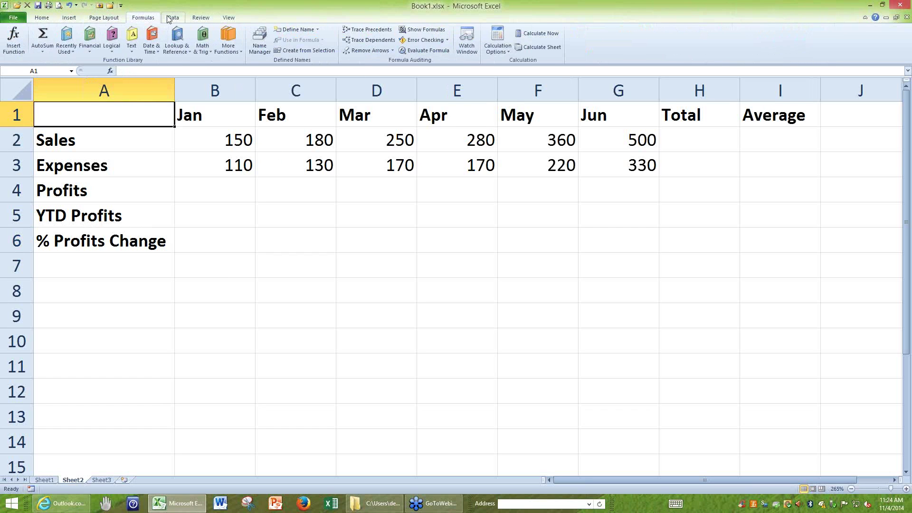
{"action": "left_click", "coordinate": [173, 17]}
{"action": "left_click", "coordinate": [200, 17]}
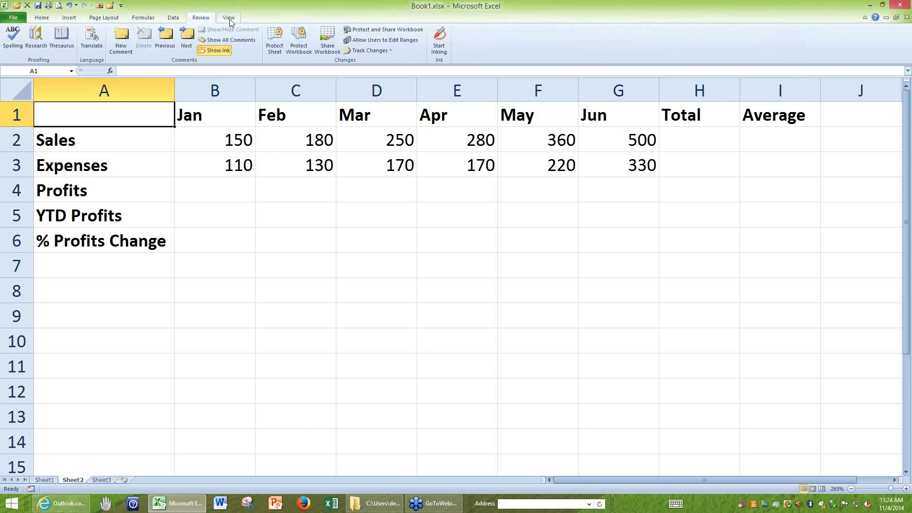
- Start saving the workbook under a new name and enter First Half Report as the file name
{"action": "left_click", "coordinate": [20, 20]}
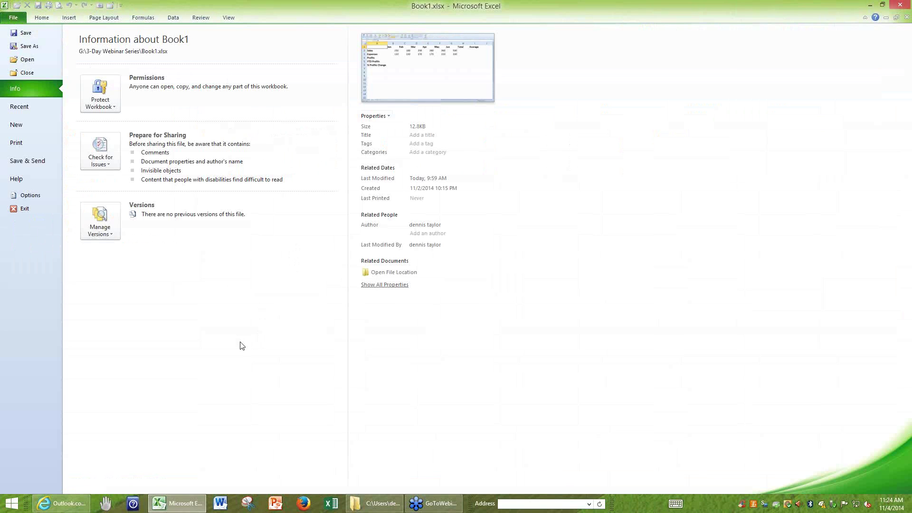
{"action": "left_click", "coordinate": [28, 48]}
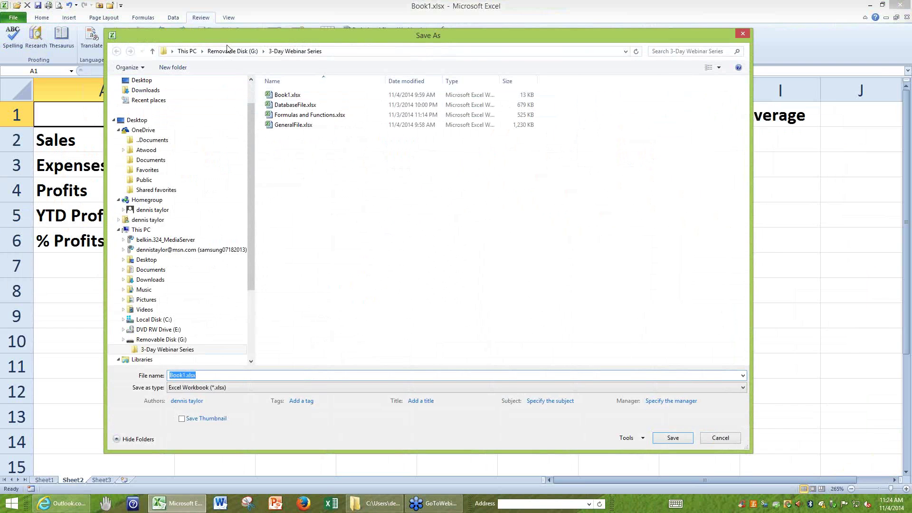
{"action": "left_click_drag", "start_coordinate": [224, 40], "coordinate": [255, 334]}
{"action": "left_click_drag", "start_coordinate": [328, 326], "coordinate": [386, 35]}
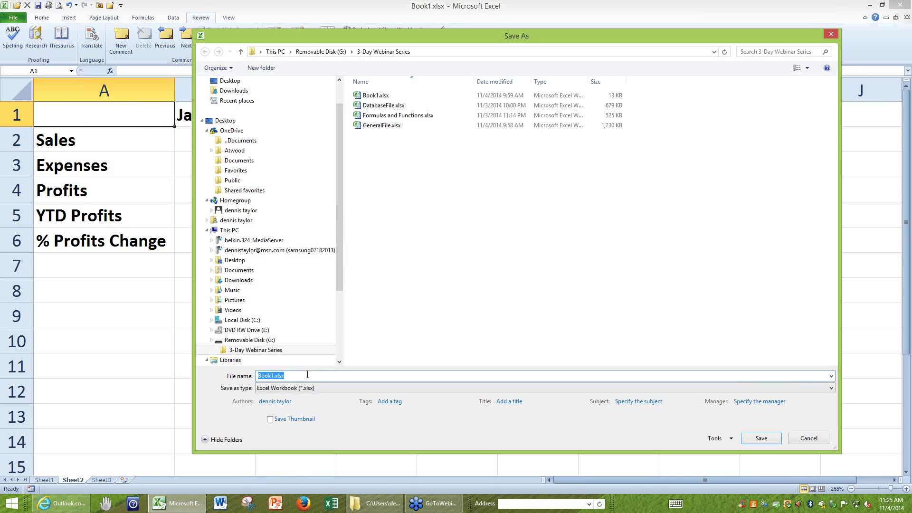
{"action": "type", "text": "fIRST"}
{"action": "key", "text": "BackSpace"}
{"action": "key", "text": "BackSpace"}
{"action": "key", "text": "BackSpace"}
{"action": "key", "text": "BackSpace"}
{"action": "key", "text": "BackSpace"}
{"action": "type", "text": "Fir"}
{"action": "type", "text": "st Half Repo"}
{"action": "left_click_drag", "start_coordinate": [569, 30], "coordinate": [556, 3]}
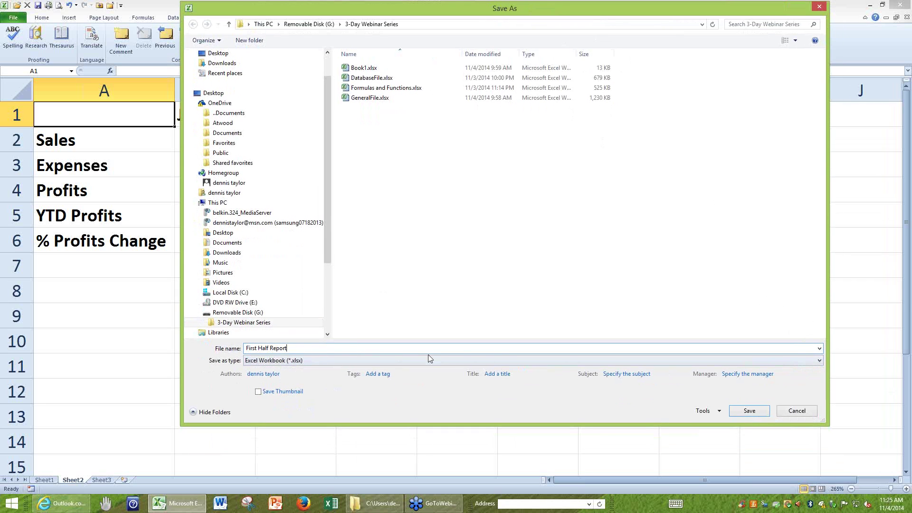
- Review the available file types, keep Excel Workbook (*.xlsx), and choose the Desktop as the save location
{"action": "left_click", "coordinate": [820, 363]}
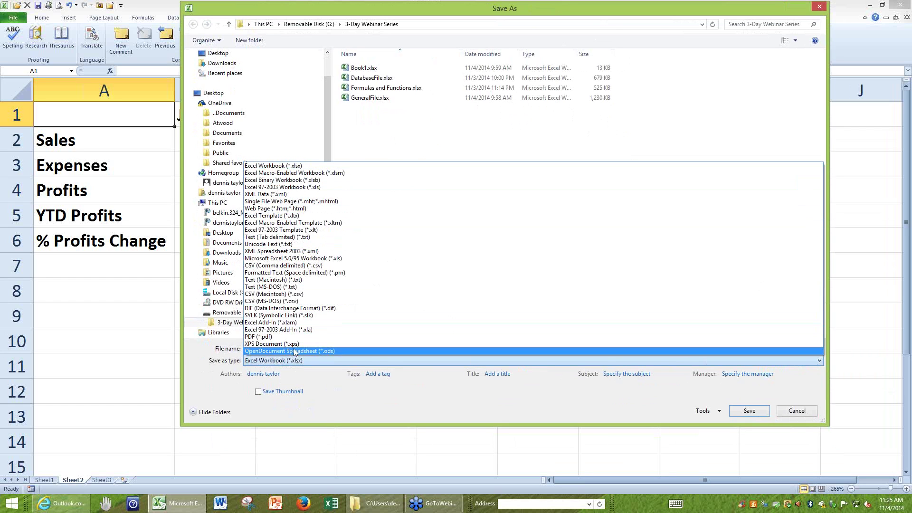
{"action": "left_click", "coordinate": [410, 139]}
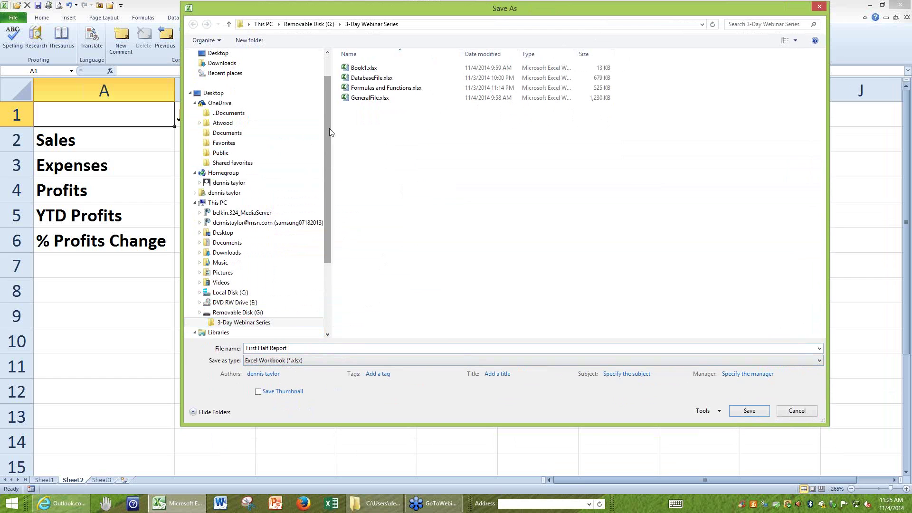
{"action": "scroll", "coordinate": [329, 127], "scroll_direction": "up", "scroll_amount": 3}
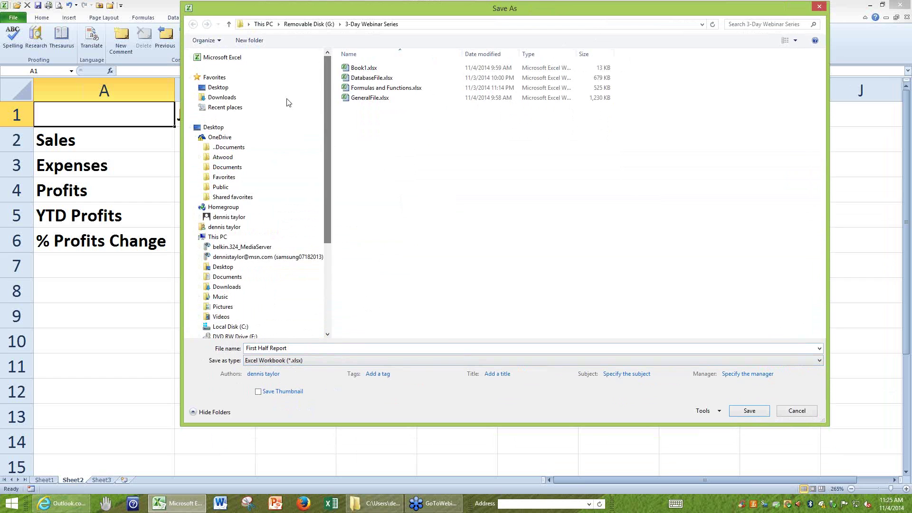
{"action": "left_click", "coordinate": [218, 89]}
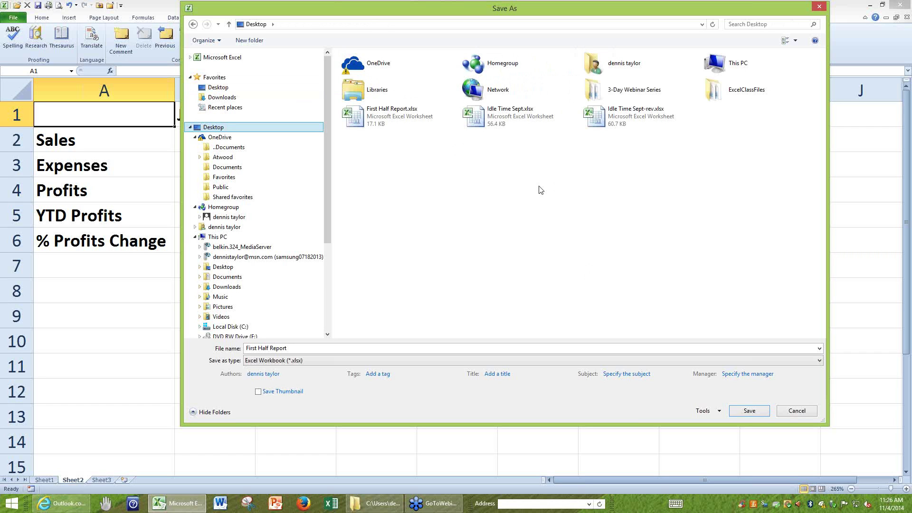
- Decline replacing the existing file and save the workbook to the Desktop as First Half Report-11-4-14
{"action": "left_click", "coordinate": [749, 414]}
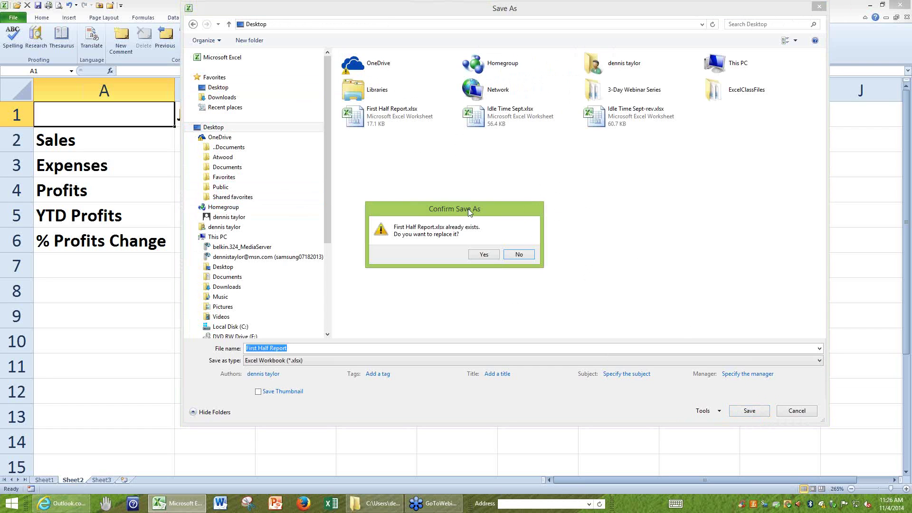
{"action": "left_click", "coordinate": [519, 255]}
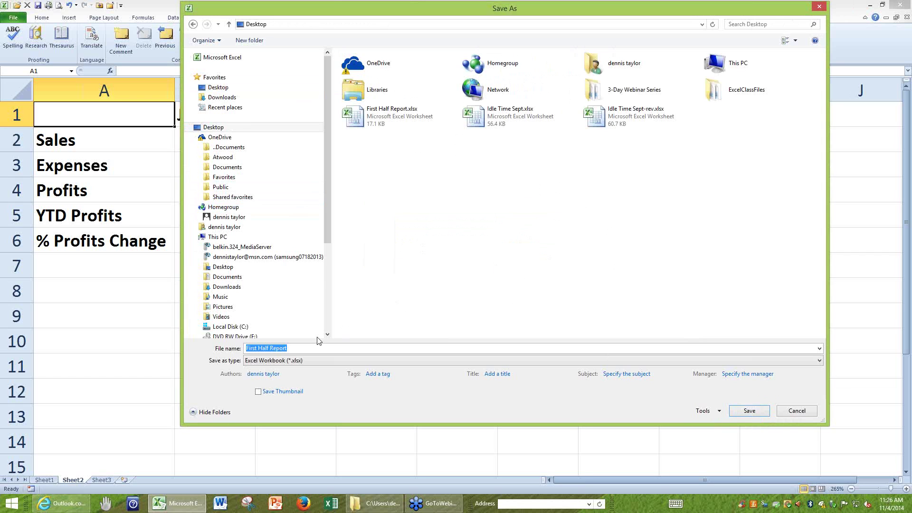
{"action": "left_click", "coordinate": [290, 348]}
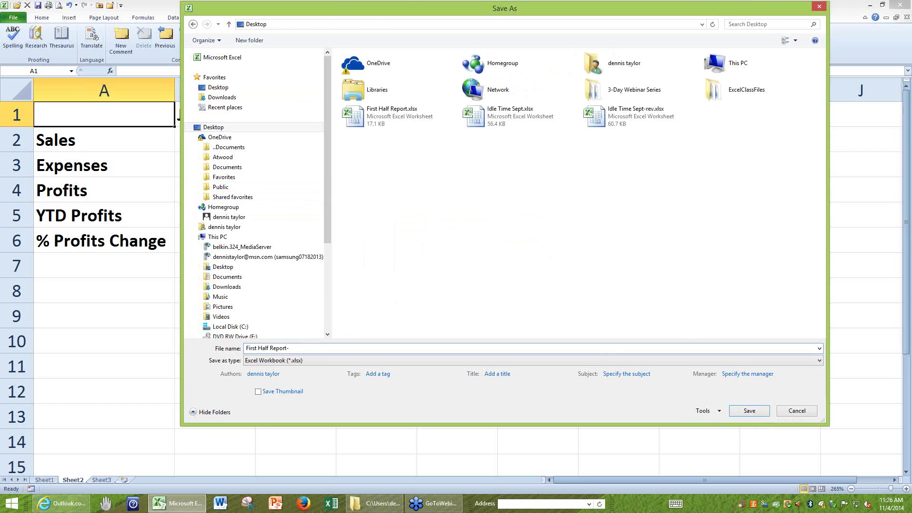
{"action": "type", "text": "-11-4-14"}
{"action": "left_click", "coordinate": [740, 411]}
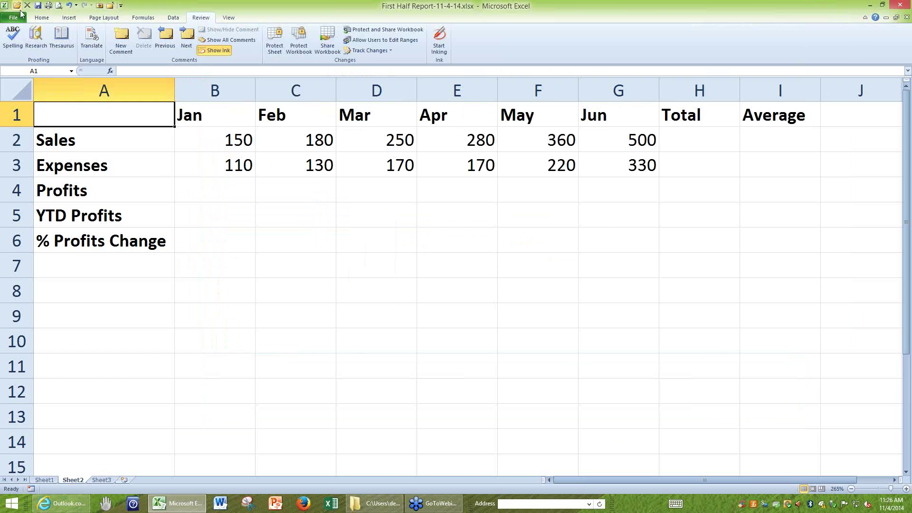
- Enter the January profit formula in B4, using the cell references =B2-B3 in place of the literal =150-110
{"action": "left_click", "coordinate": [41, 18]}
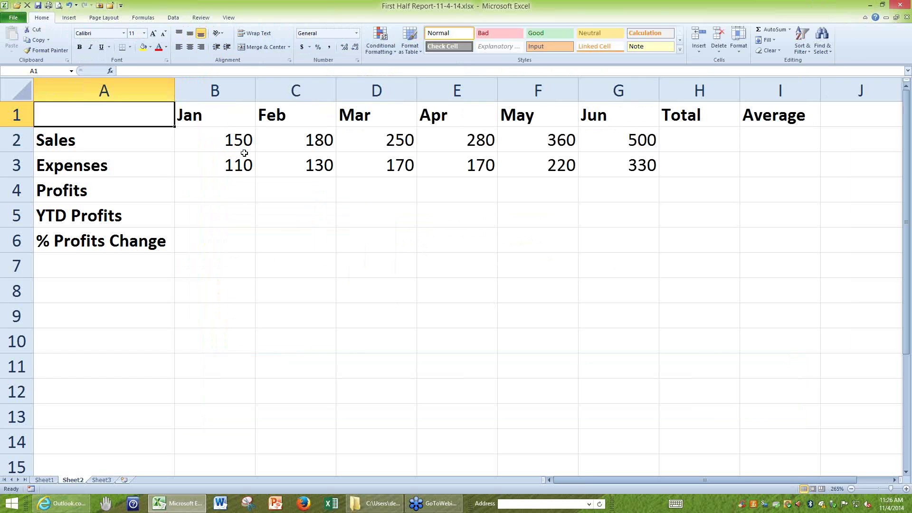
{"action": "left_click", "coordinate": [226, 186]}
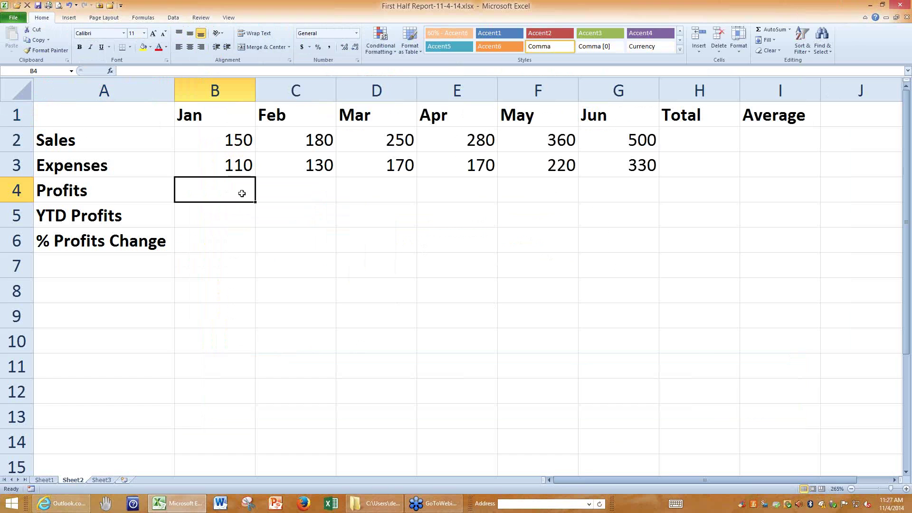
{"action": "type", "text": "="}
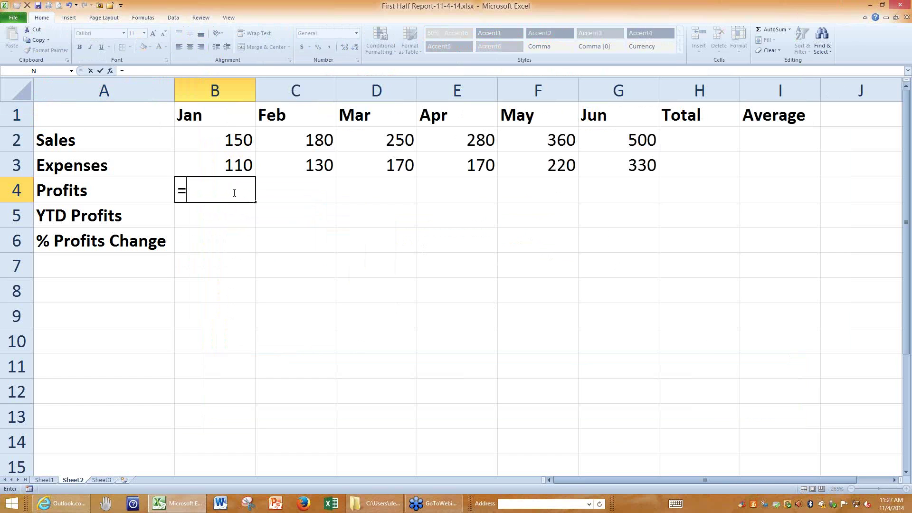
{"action": "type", "text": "150-110"}
{"action": "left_click_drag", "start_coordinate": [242, 190], "coordinate": [190, 190]}
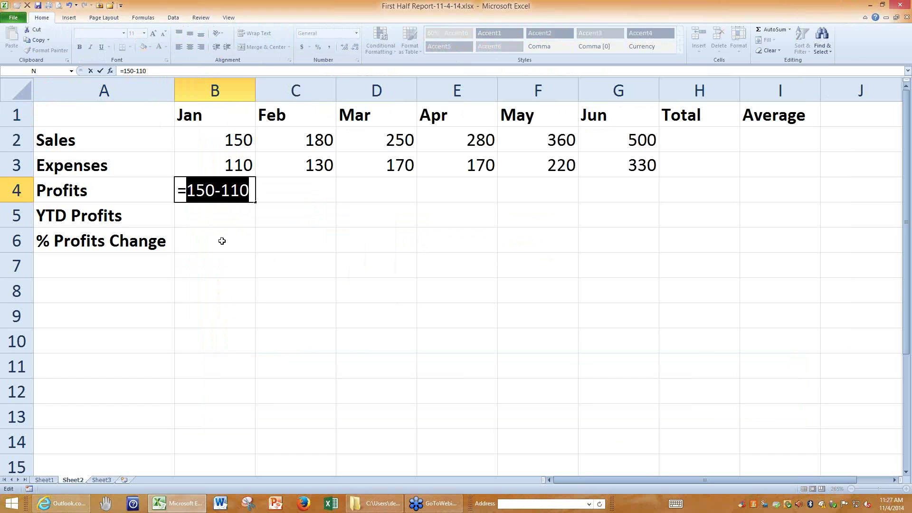
{"action": "type", "text": "b2"}
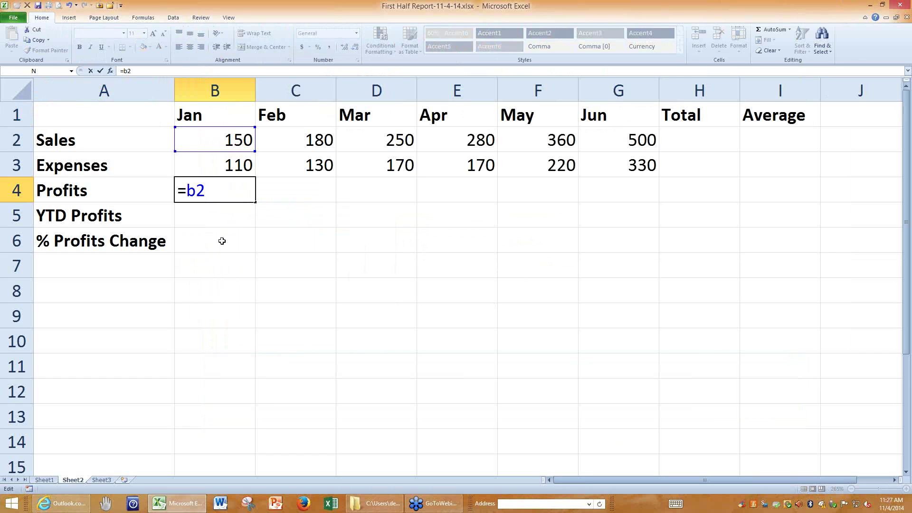
{"action": "type", "text": "-b3"}
{"action": "key", "text": "Tab"}
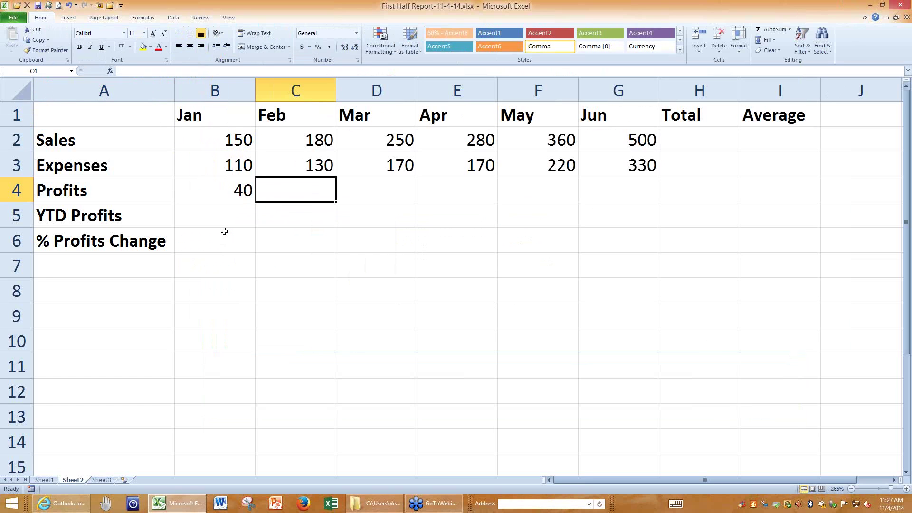
- Examine the January profit formula in B4, both in the formula bar and within the cell, and the expenses entry in B3
{"action": "left_click", "coordinate": [213, 188]}
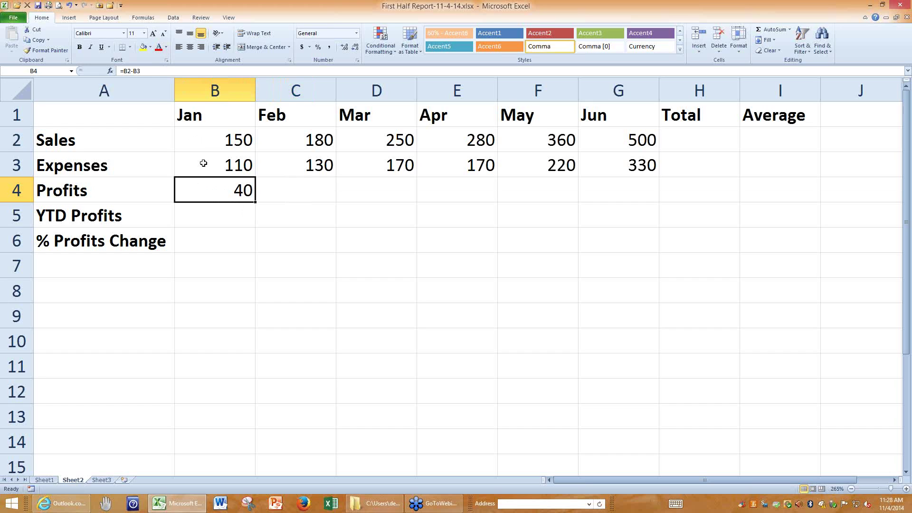
{"action": "left_click", "coordinate": [153, 70]}
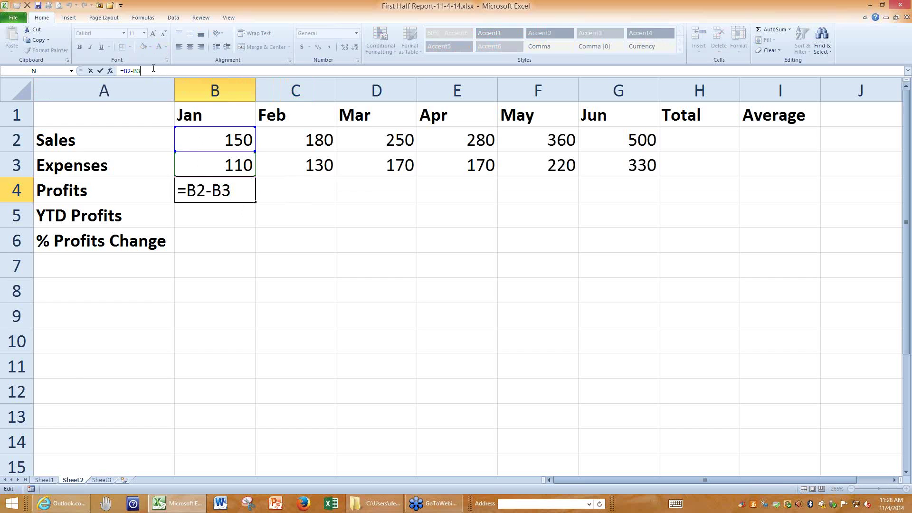
{"action": "key", "text": "ctrl+Return"}
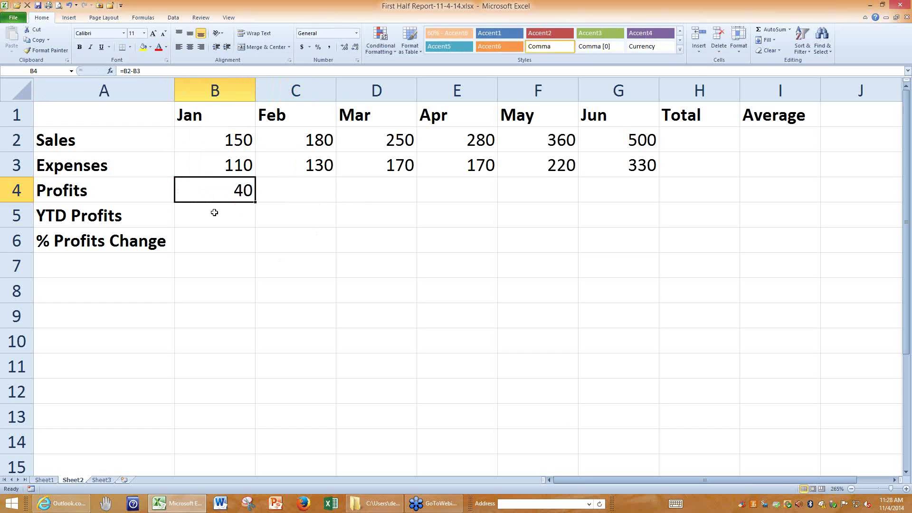
{"action": "double_click", "coordinate": [207, 192]}
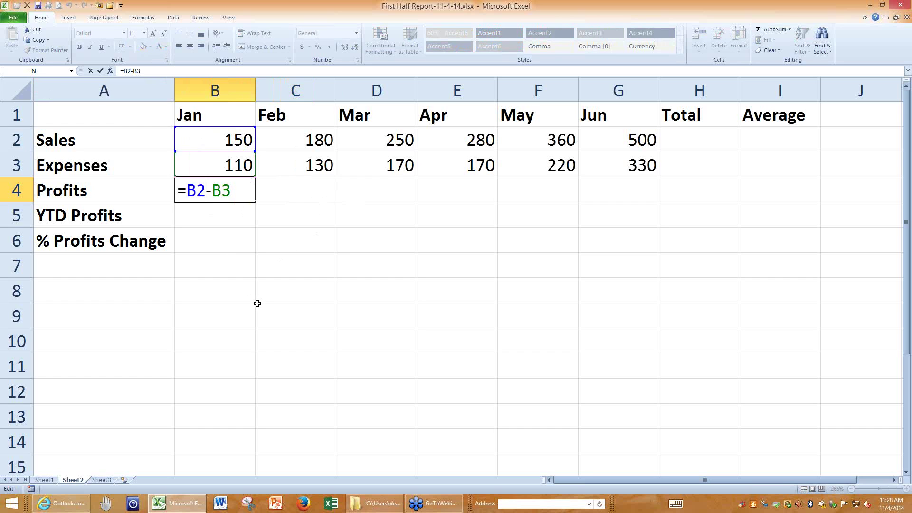
{"action": "key", "text": "ctrl+Return"}
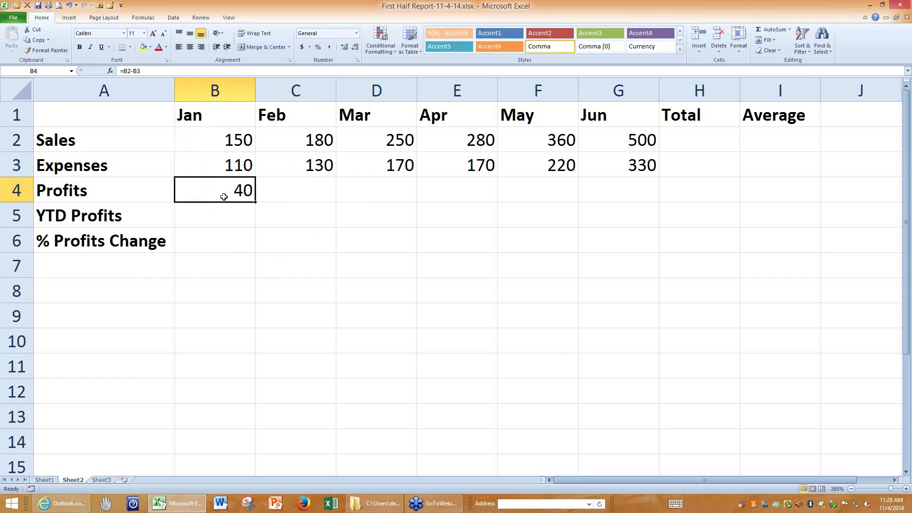
{"action": "left_click", "coordinate": [203, 162]}
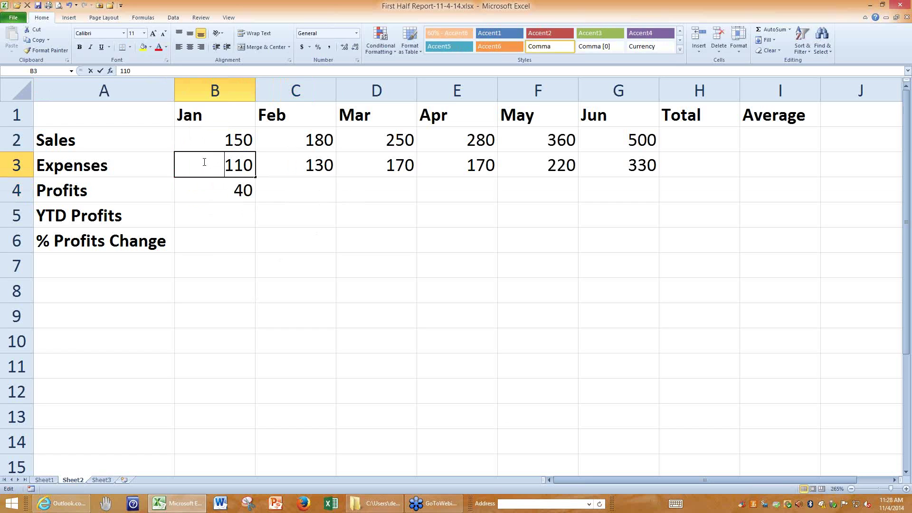
- Clear B4 and rebuild the formula =B2-B3 by picking the January sales and expenses cells
{"action": "left_click", "coordinate": [218, 193]}
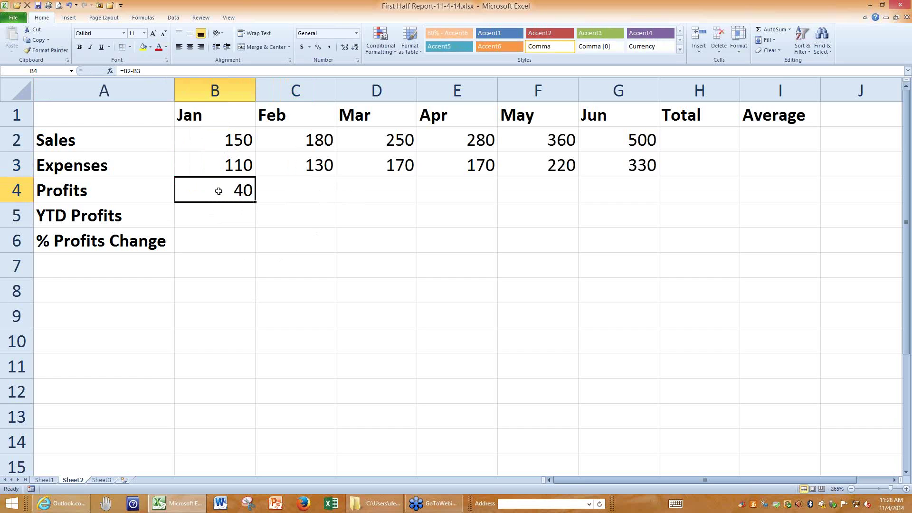
{"action": "key", "text": "Delete"}
{"action": "type", "text": "="}
{"action": "left_click", "coordinate": [216, 147]}
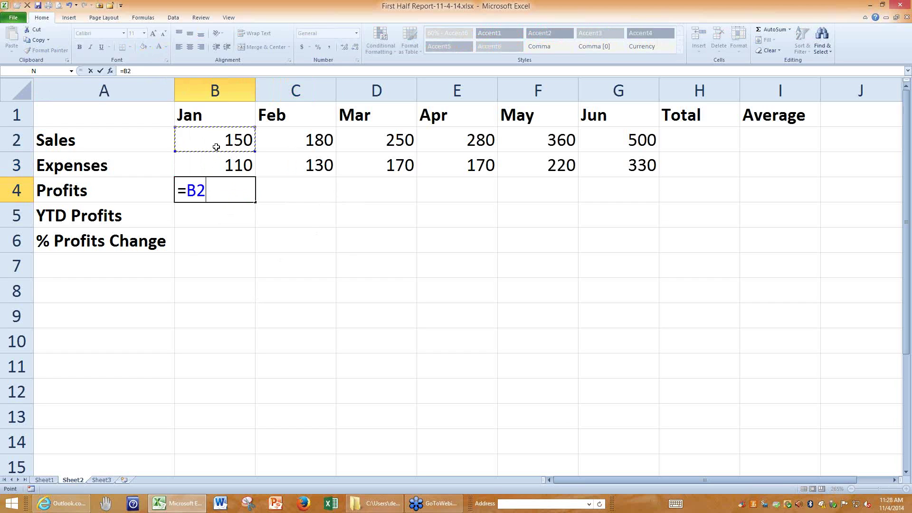
{"action": "type", "text": "-"}
{"action": "left_click", "coordinate": [216, 165]}
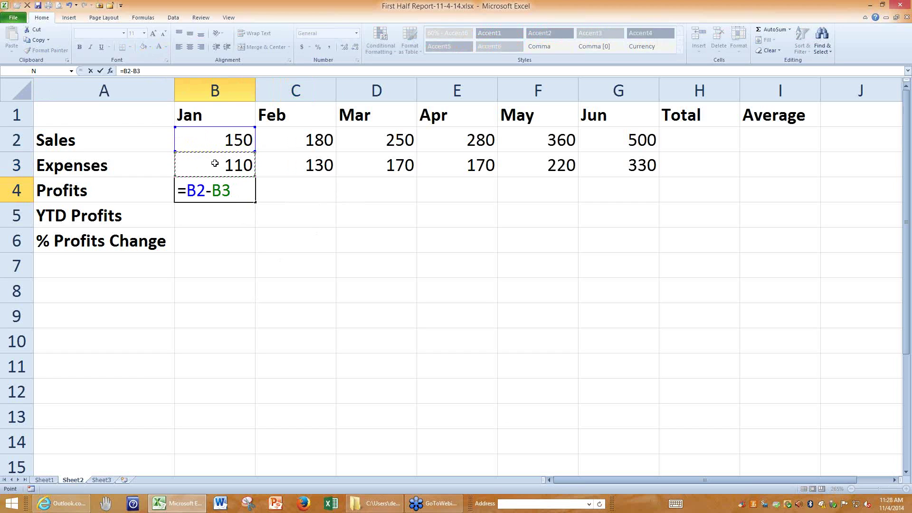
{"action": "key", "text": "Return"}
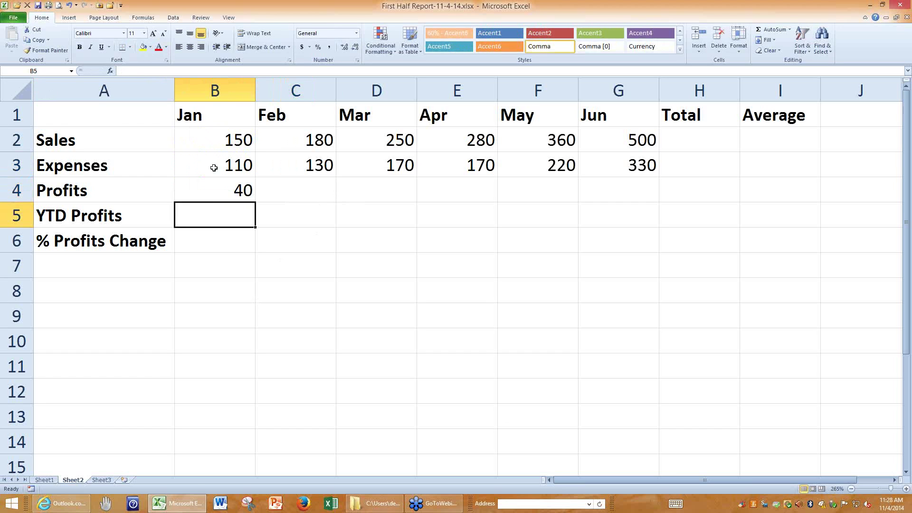
- Review the January profit formula, the two cells it refers to, and the empty profit cells for the remaining months
{"action": "left_click", "coordinate": [214, 194]}
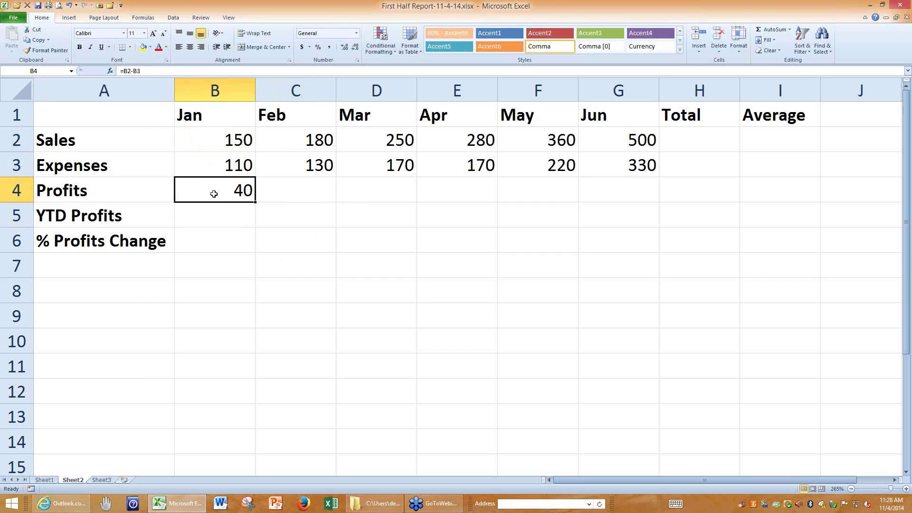
{"action": "left_click", "coordinate": [299, 191]}
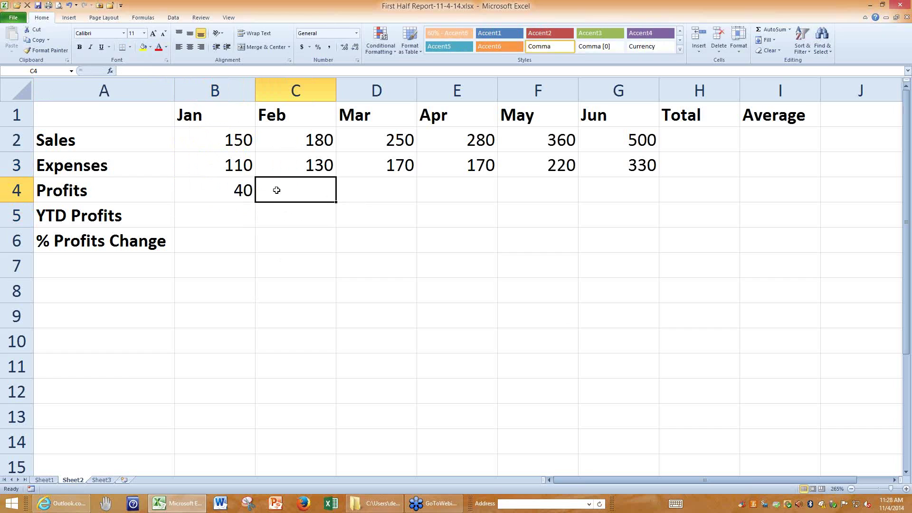
{"action": "left_click", "coordinate": [220, 188]}
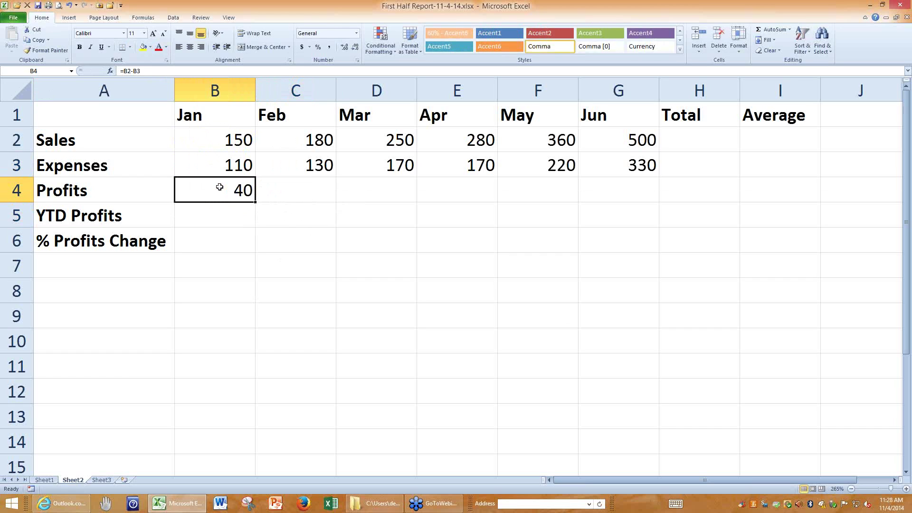
{"action": "left_click_drag", "start_coordinate": [211, 135], "coordinate": [212, 166]}
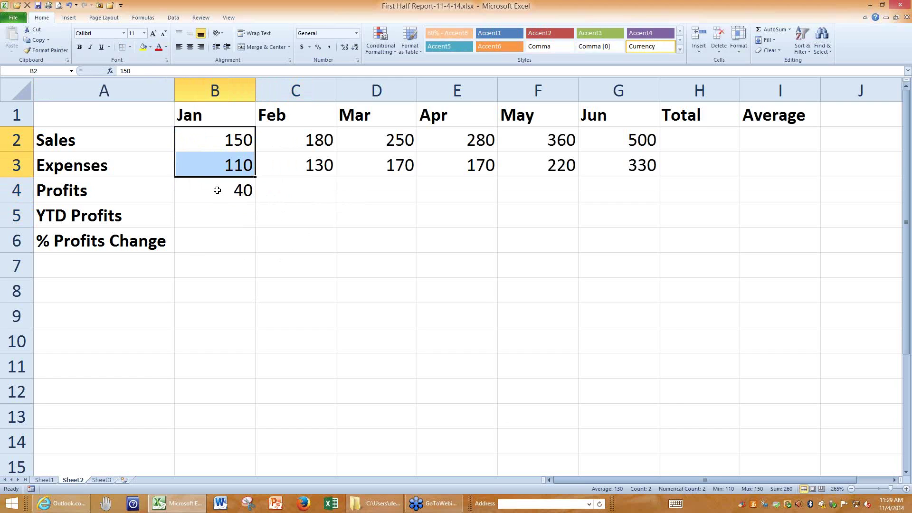
{"action": "left_click", "coordinate": [295, 188]}
{"action": "left_click", "coordinate": [367, 193]}
{"action": "left_click", "coordinate": [470, 190]}
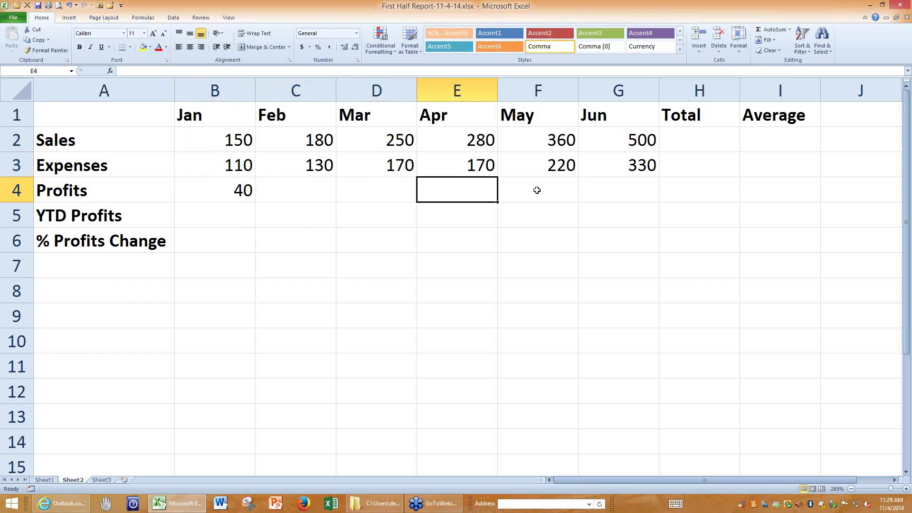
{"action": "key", "text": "Right"}
{"action": "key", "text": "Right"}
- Fill the January profit formula from B4 across C4:G4 and inspect the copied formula for May
{"action": "left_click", "coordinate": [235, 189]}
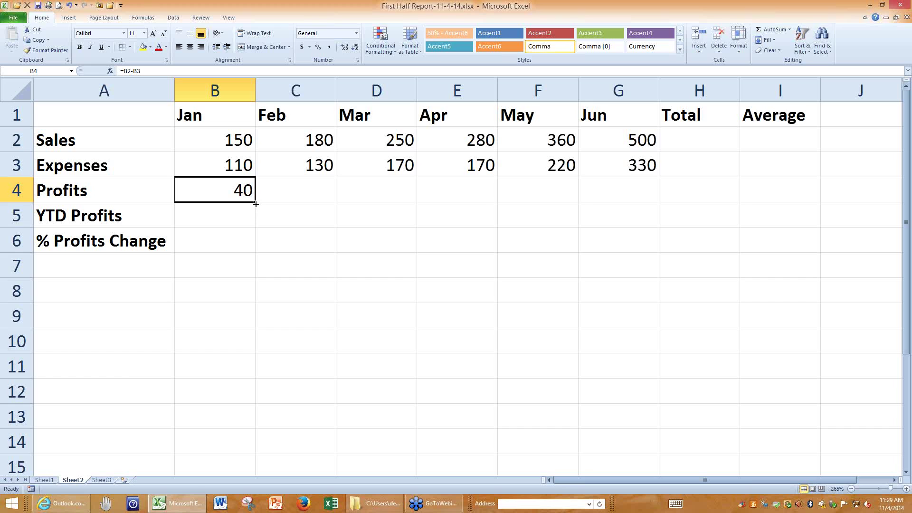
{"action": "left_click_drag", "start_coordinate": [256, 202], "coordinate": [647, 190]}
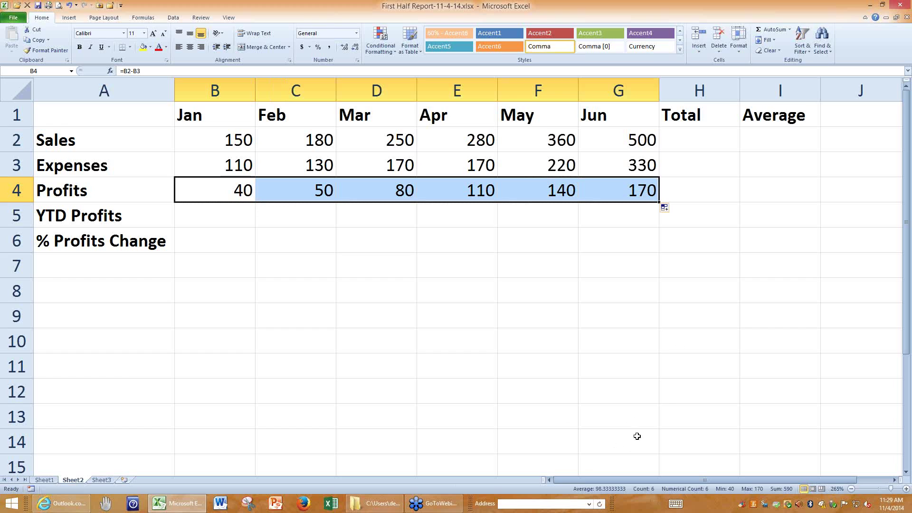
{"action": "double_click", "coordinate": [550, 189]}
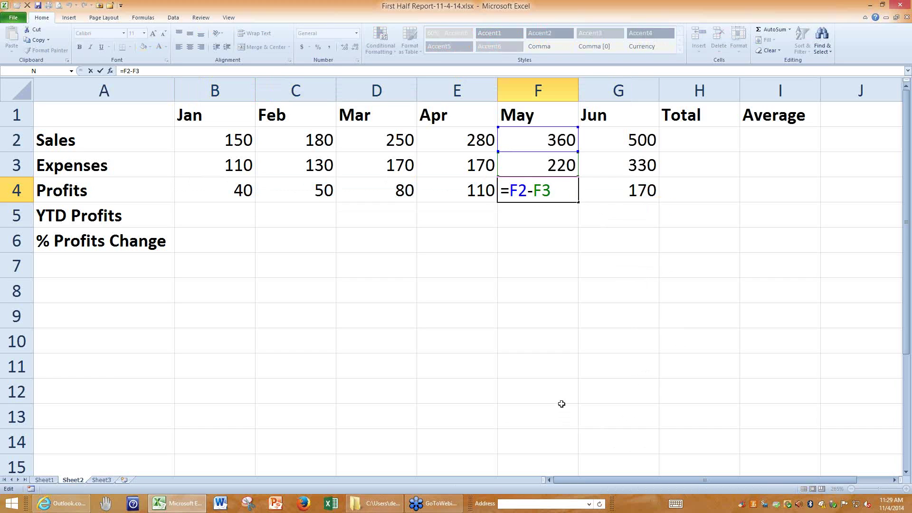
{"action": "key", "text": "ctrl+Return"}
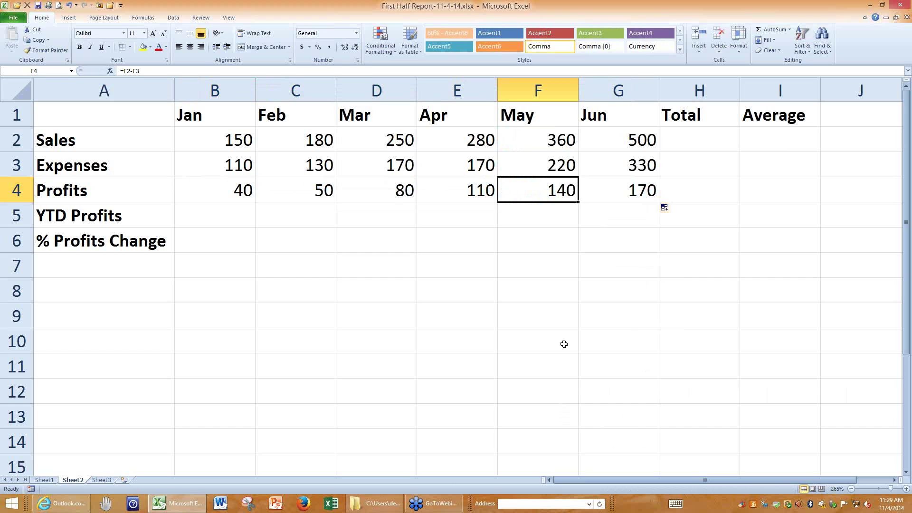
{"action": "left_click", "coordinate": [625, 217]}
{"action": "left_click", "coordinate": [655, 283]}
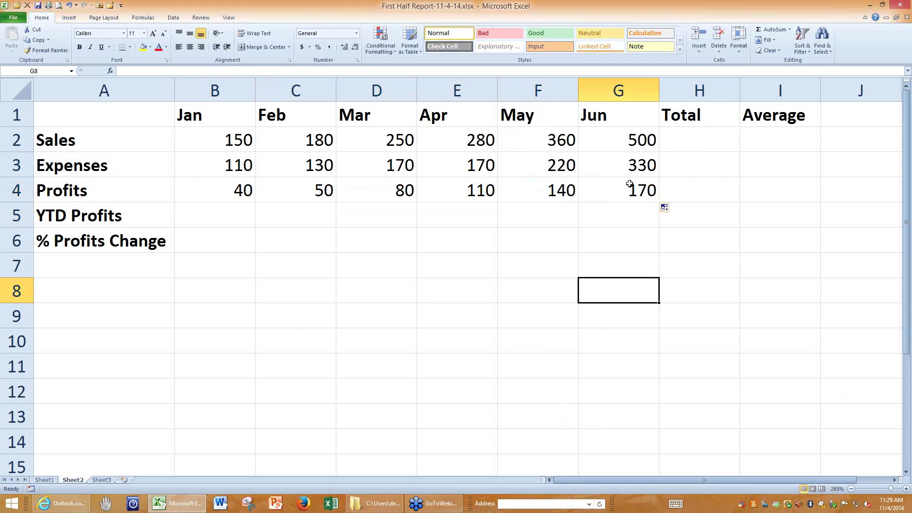
{"action": "left_click", "coordinate": [682, 142]}
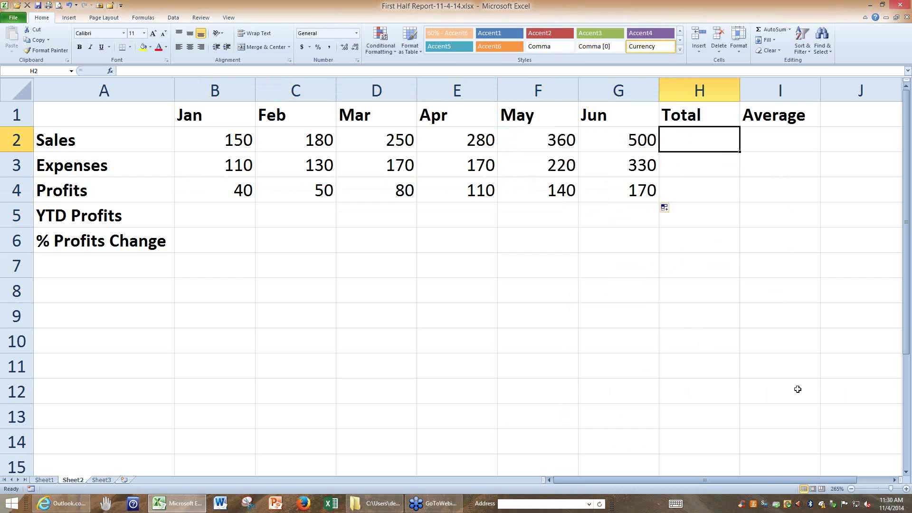
{"action": "type", "text": "="}
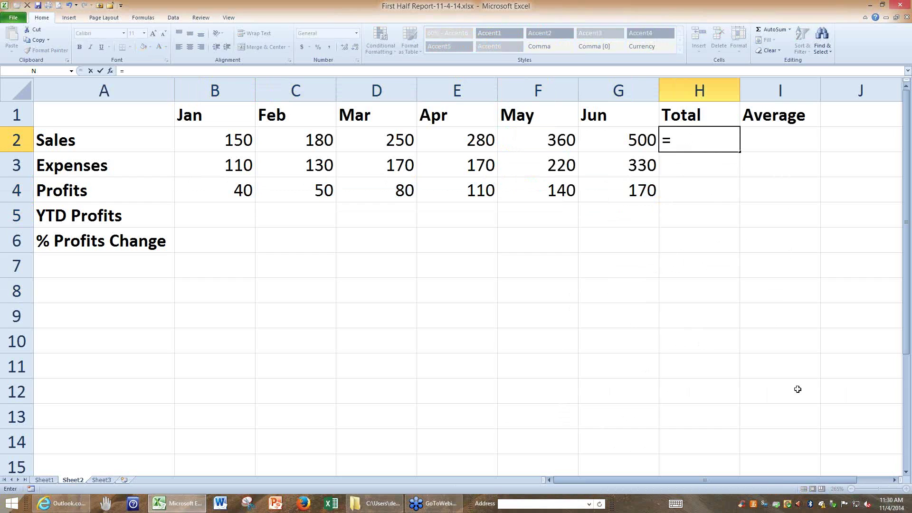
{"action": "left_click", "coordinate": [239, 142]}
{"action": "type", "text": "+"}
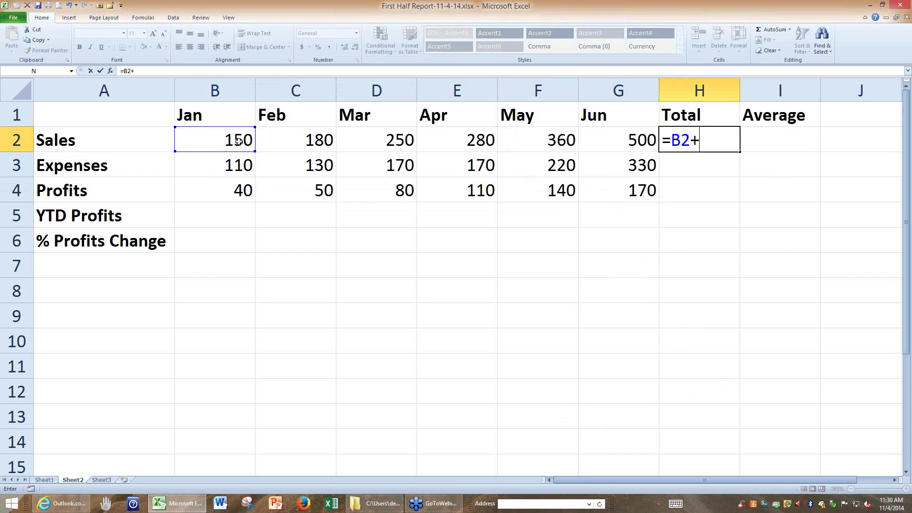
{"action": "left_click", "coordinate": [299, 135]}
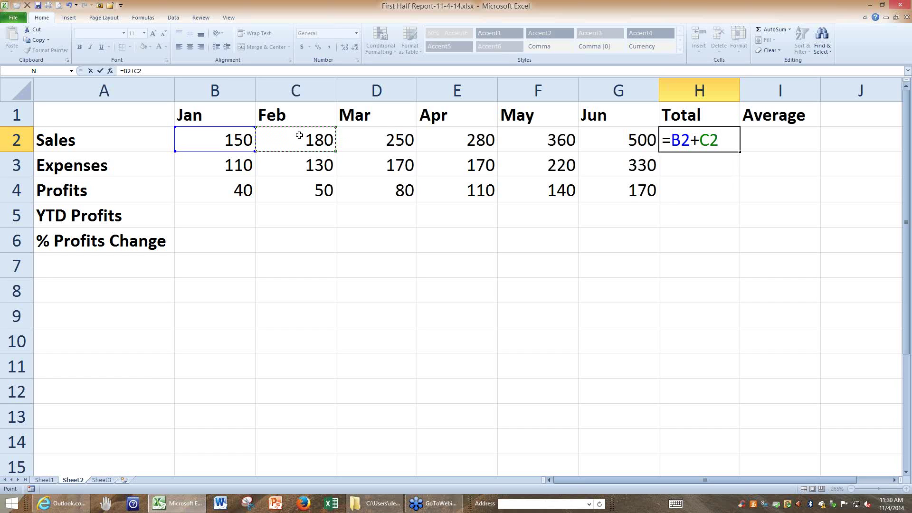
{"action": "key", "text": "Escape"}
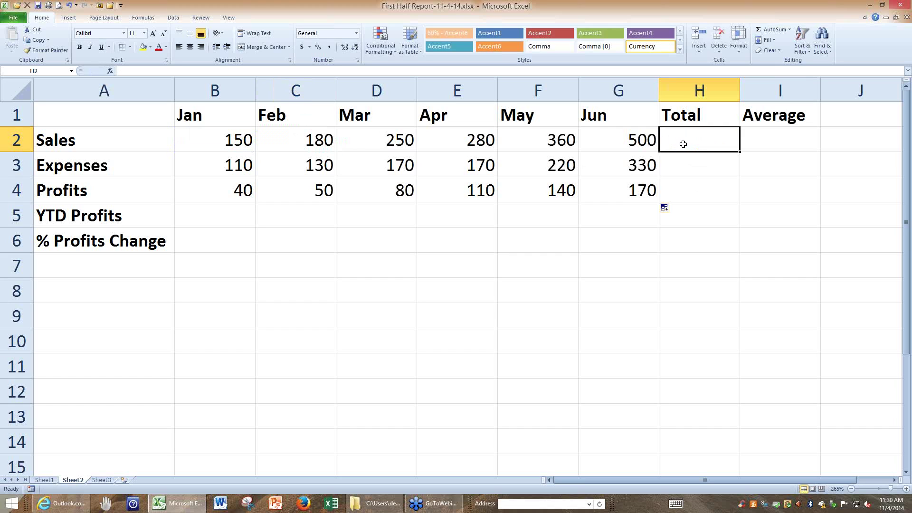
{"action": "left_click", "coordinate": [140, 21]}
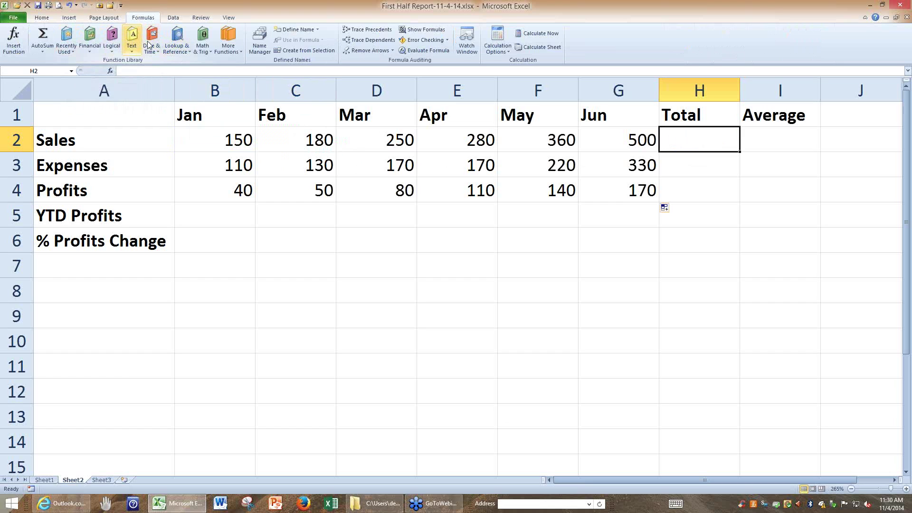
{"action": "left_click", "coordinate": [229, 35]}
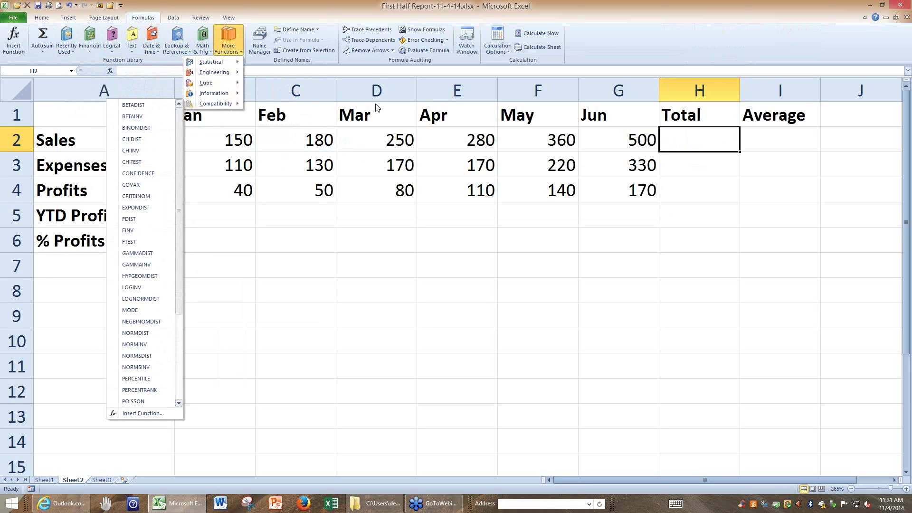
{"action": "left_click", "coordinate": [641, 138]}
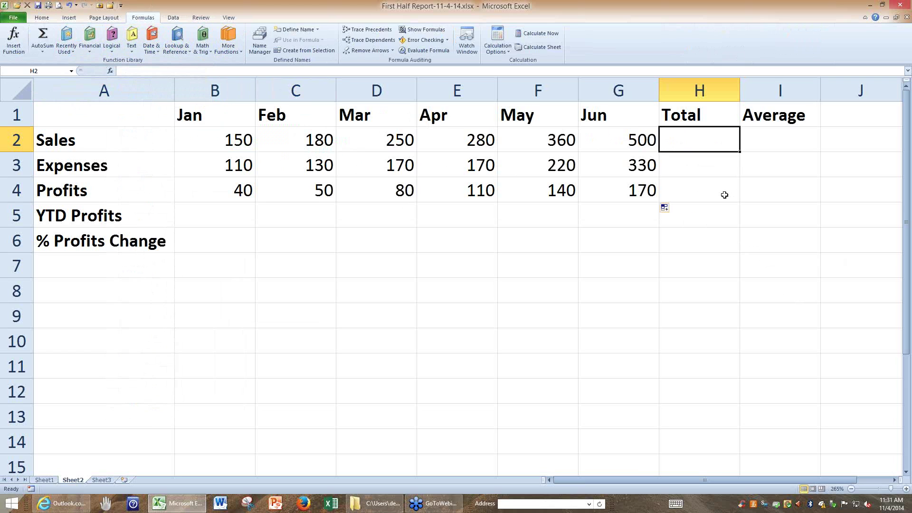
- Total the January to June sales in H2 with =SUM(B2:G2) and inspect the formula within the cell
{"action": "type", "text": "="}
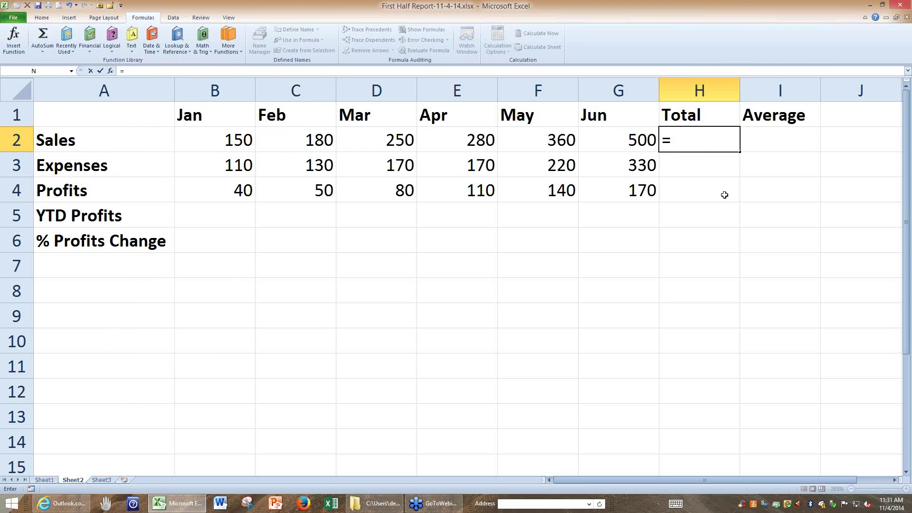
{"action": "type", "text": "s"}
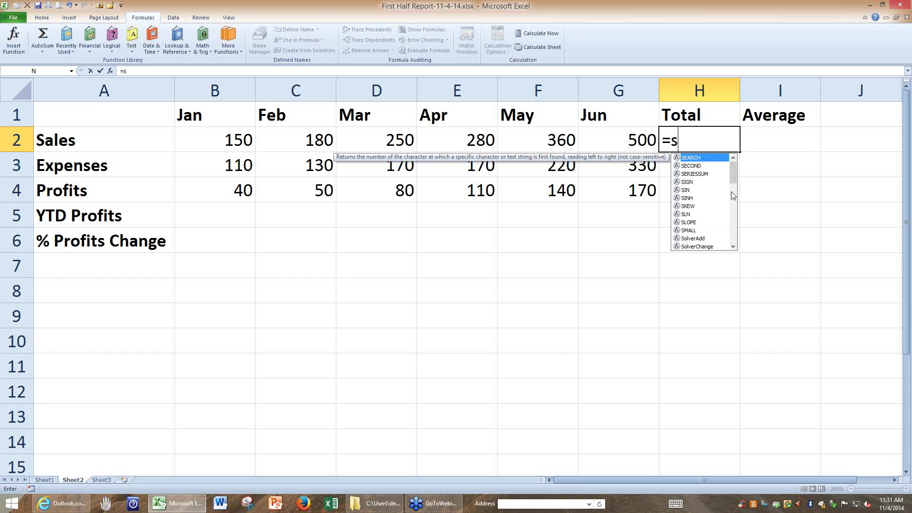
{"action": "left_click_drag", "start_coordinate": [733, 177], "coordinate": [733, 235]}
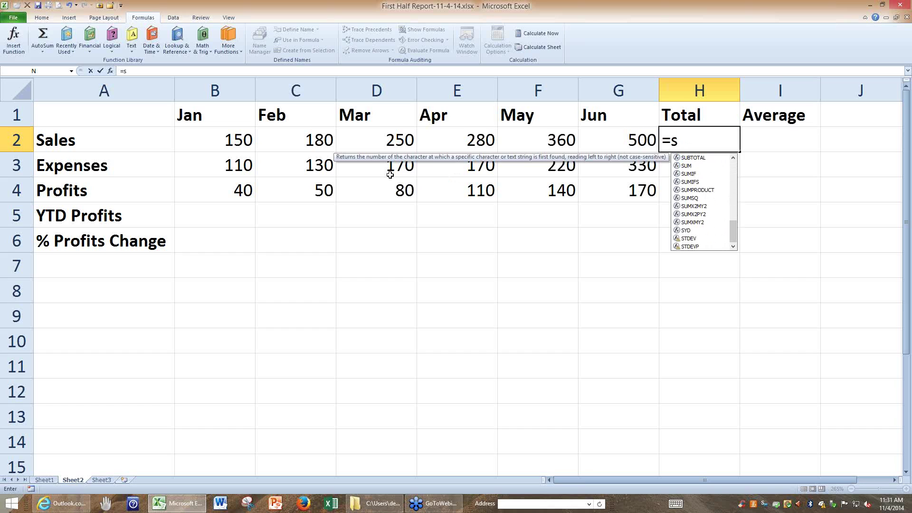
{"action": "type", "text": "u"}
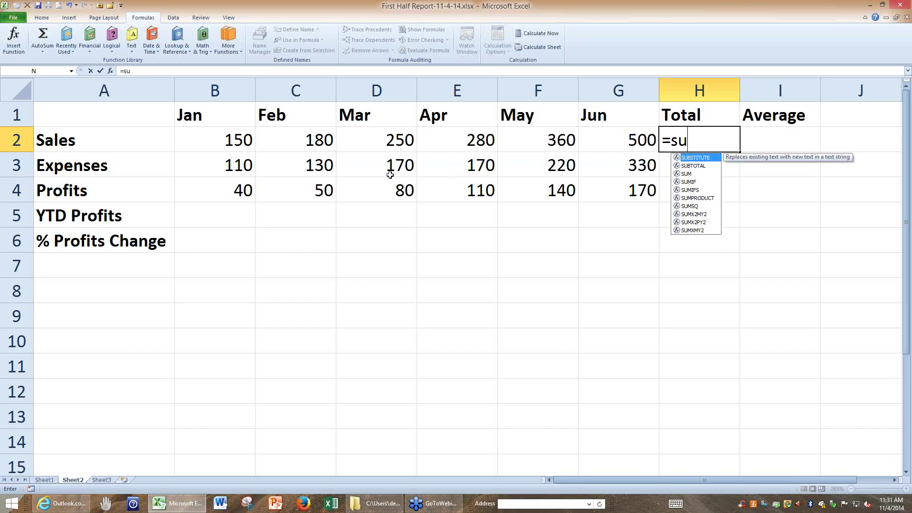
{"action": "type", "text": "m"}
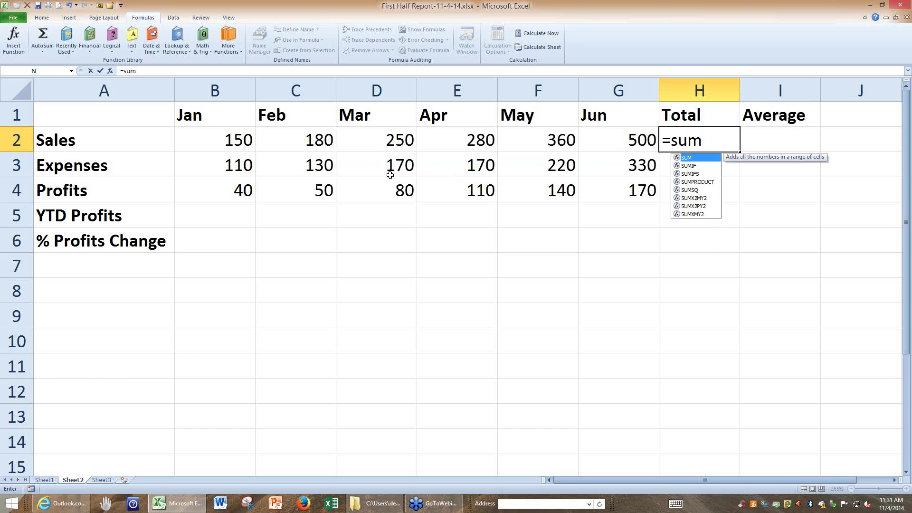
{"action": "type", "text": "("}
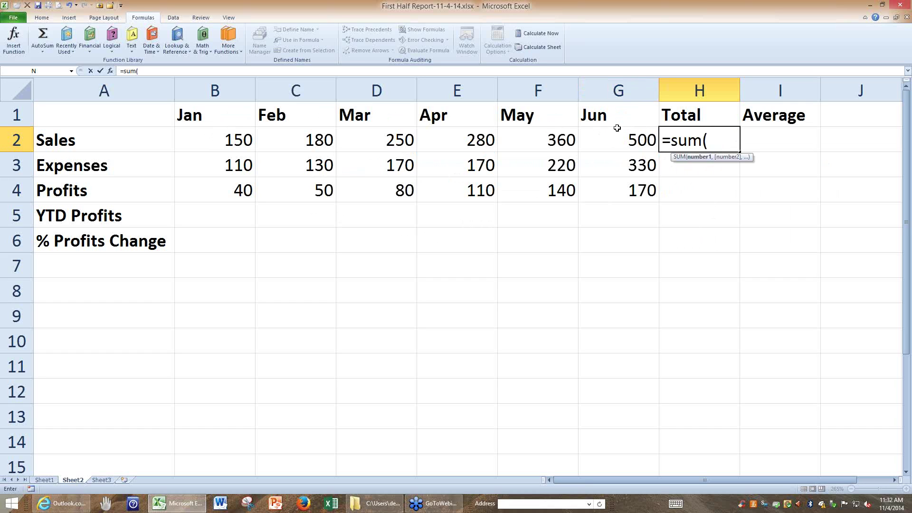
{"action": "left_click_drag", "start_coordinate": [608, 140], "coordinate": [238, 141]}
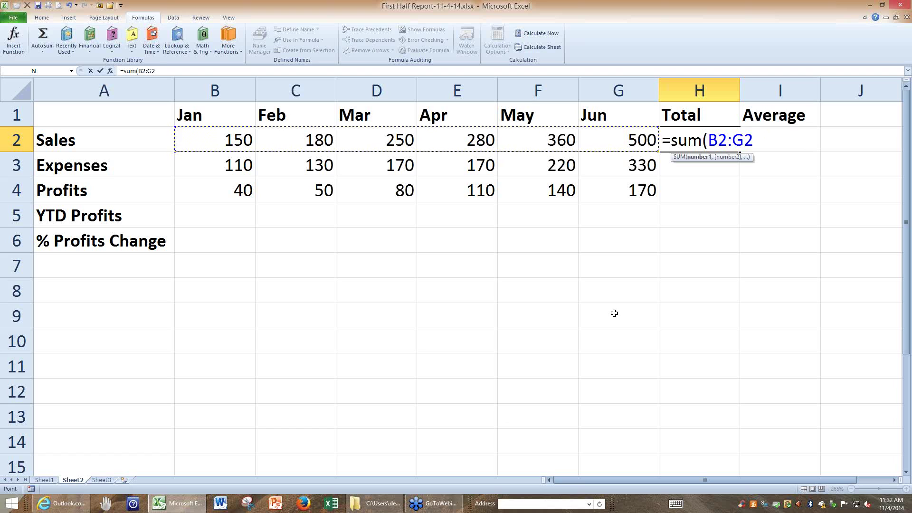
{"action": "key", "text": "Return"}
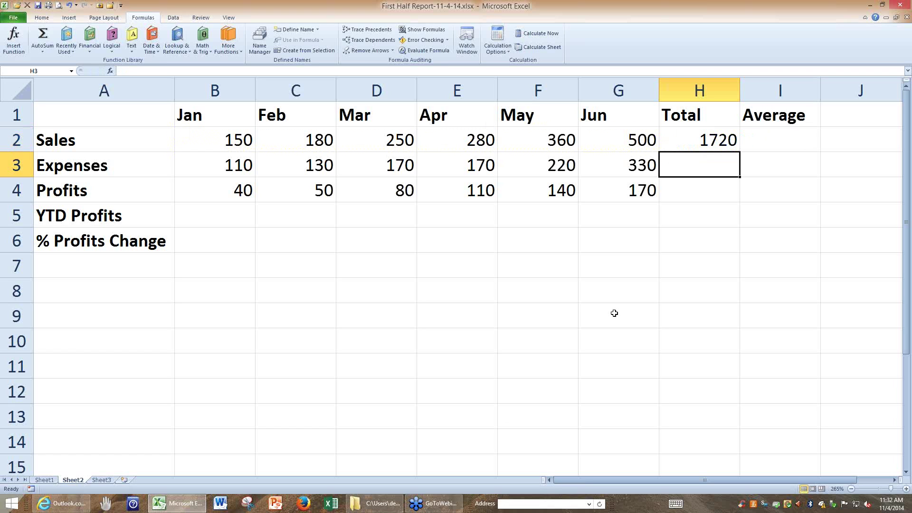
{"action": "left_click", "coordinate": [700, 142]}
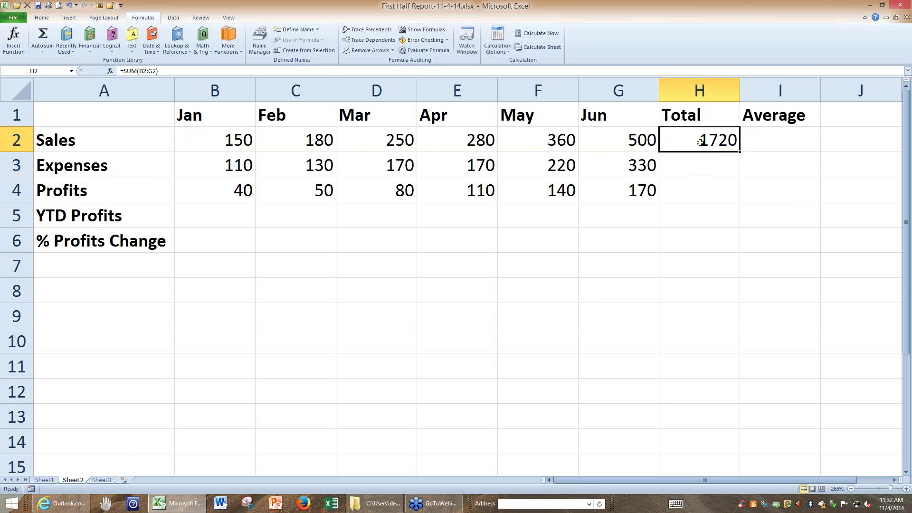
{"action": "double_click", "coordinate": [686, 142]}
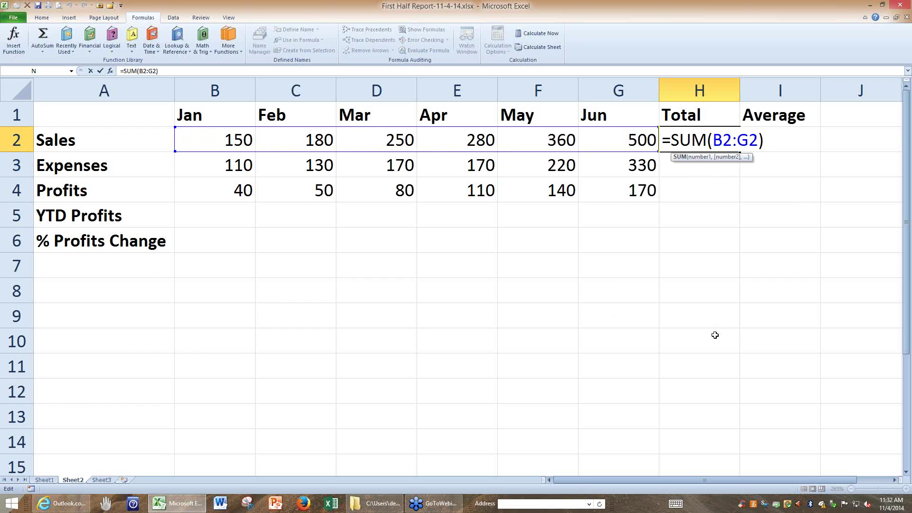
{"action": "key", "text": "Escape"}
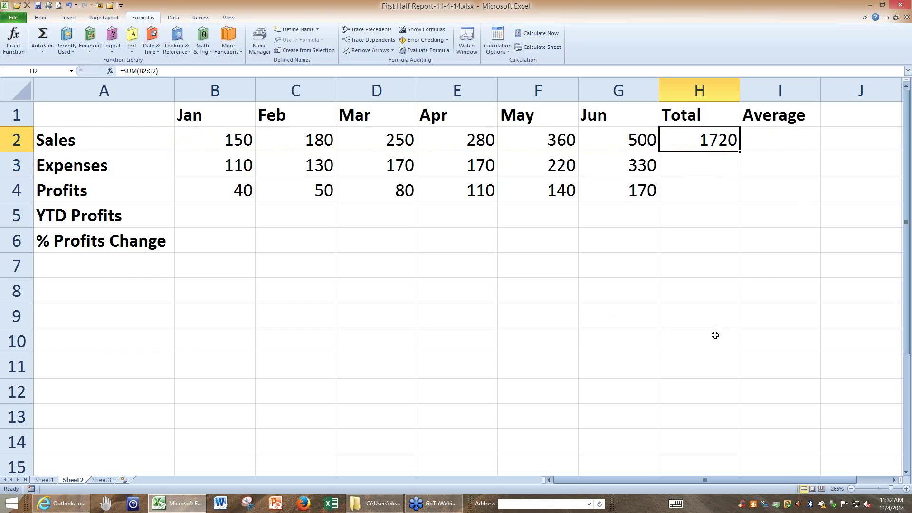
- Set January sales in B2 to 200 to test the sales total, and undo the change
{"action": "left_click", "coordinate": [233, 141]}
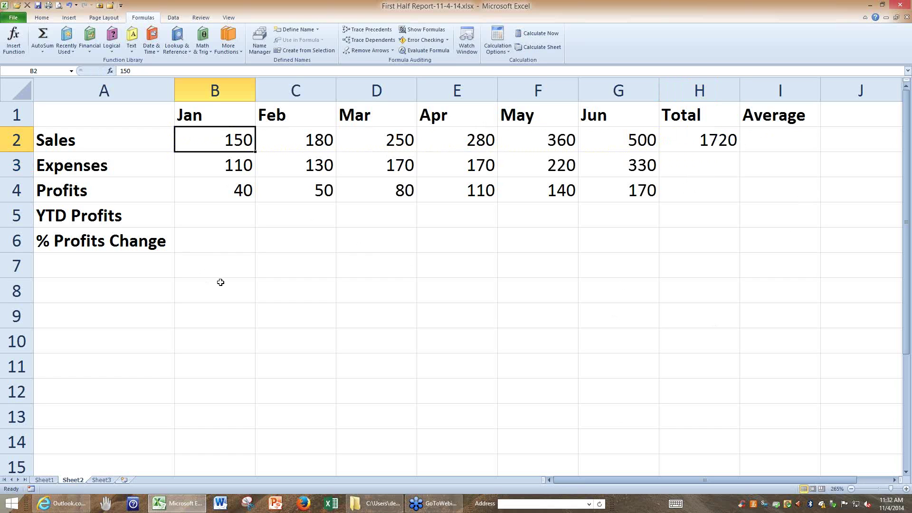
{"action": "type", "text": "200"}
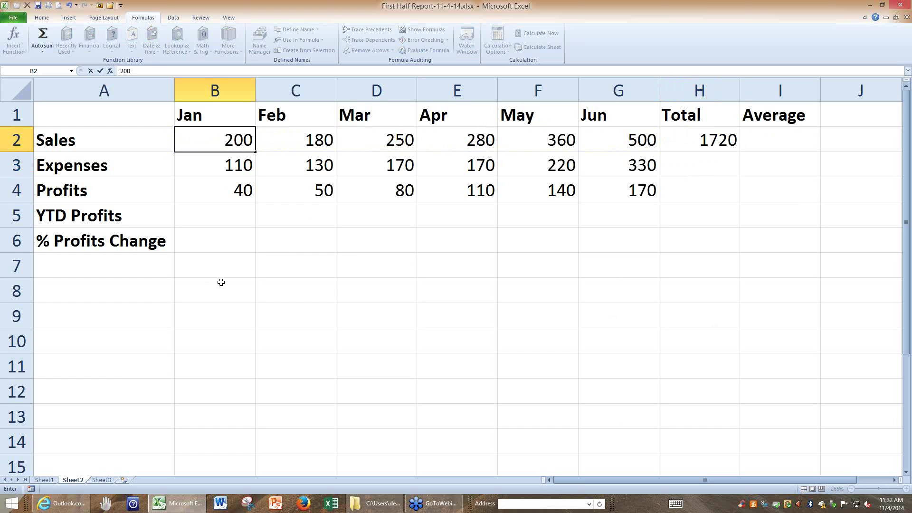
{"action": "key", "text": "Return"}
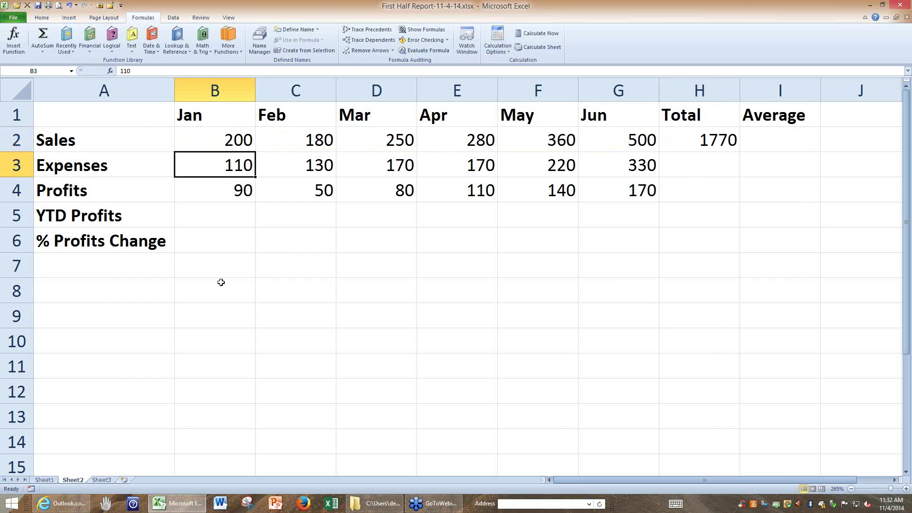
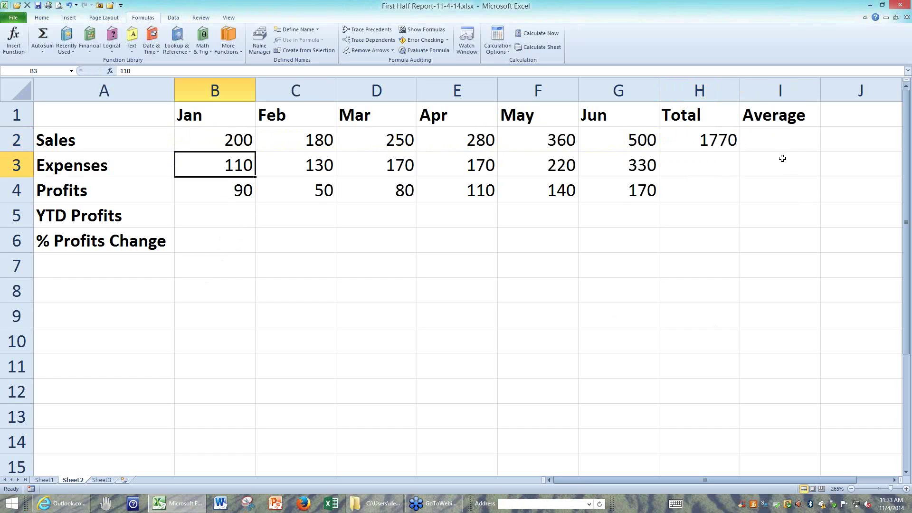
{"action": "key", "text": "ctrl+z"}
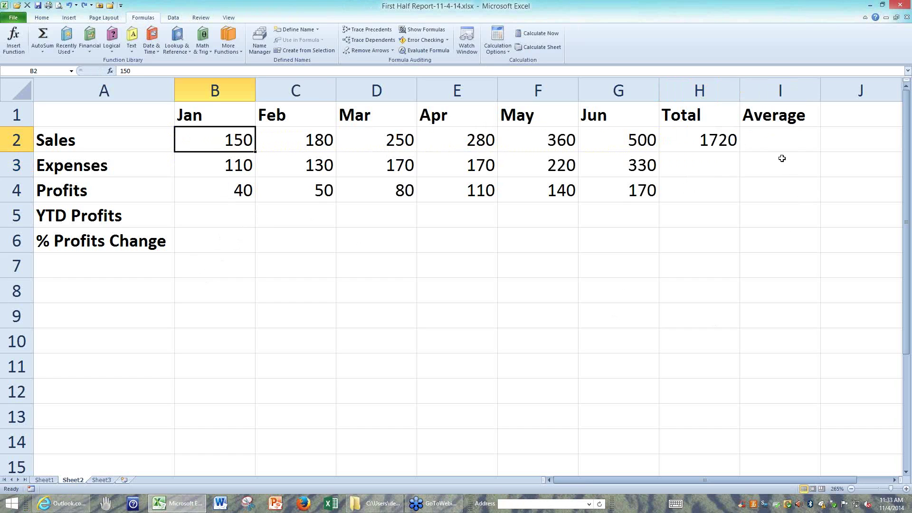
{"action": "left_click", "coordinate": [706, 135]}
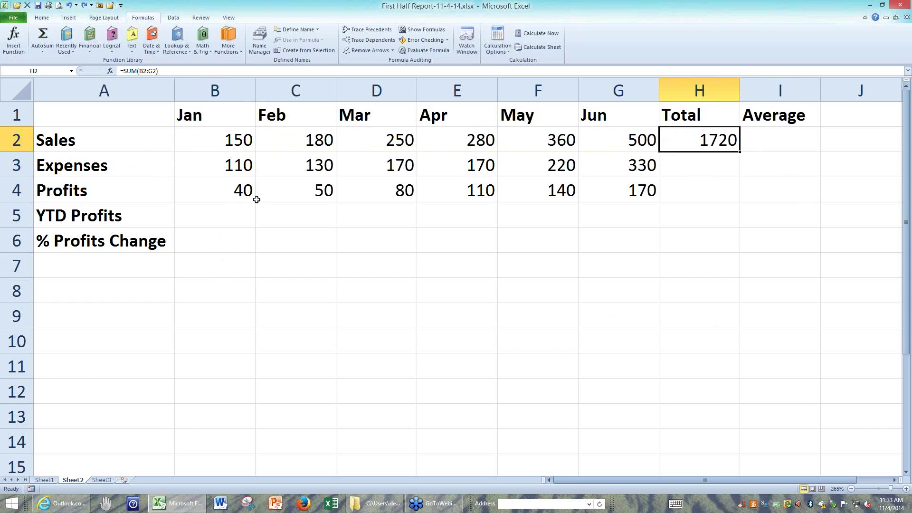
- Set January expenses in B3 to 160 to test the profit formula, and undo the change
{"action": "left_click", "coordinate": [236, 165]}
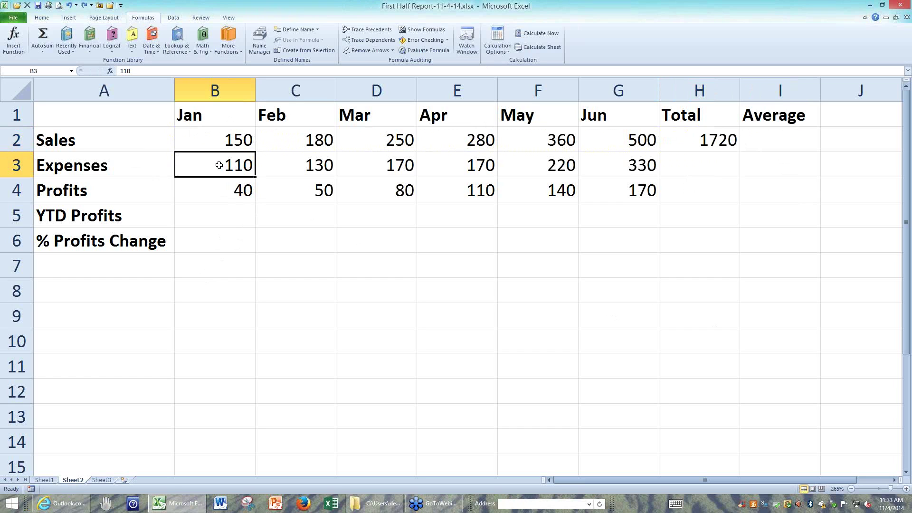
{"action": "type", "text": "160"}
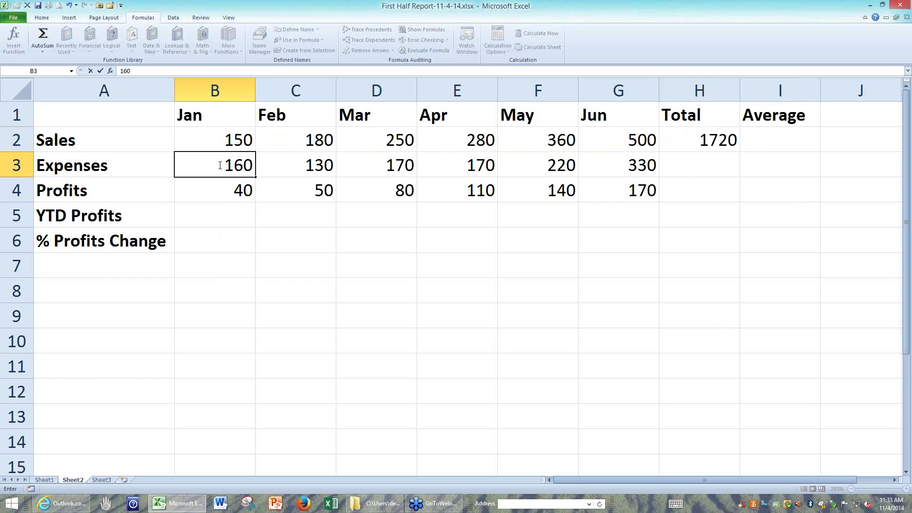
{"action": "key", "text": "Return"}
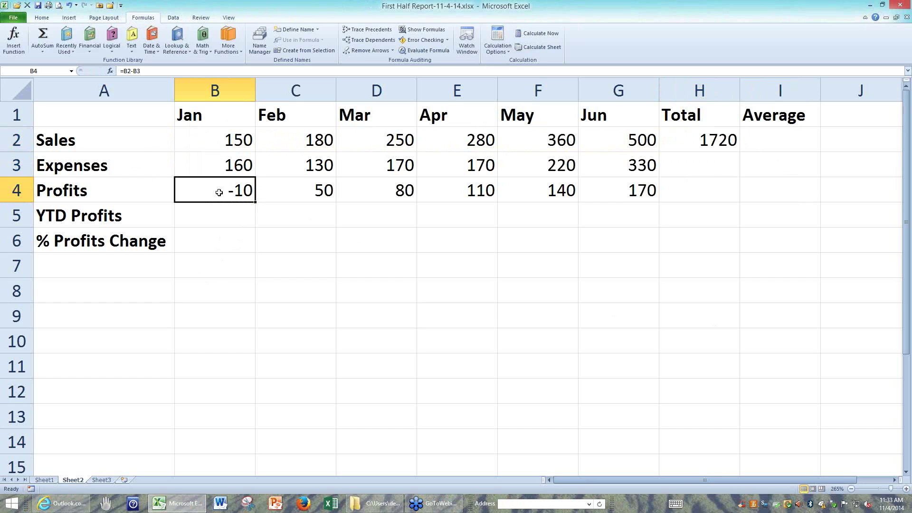
{"action": "left_click", "coordinate": [220, 161]}
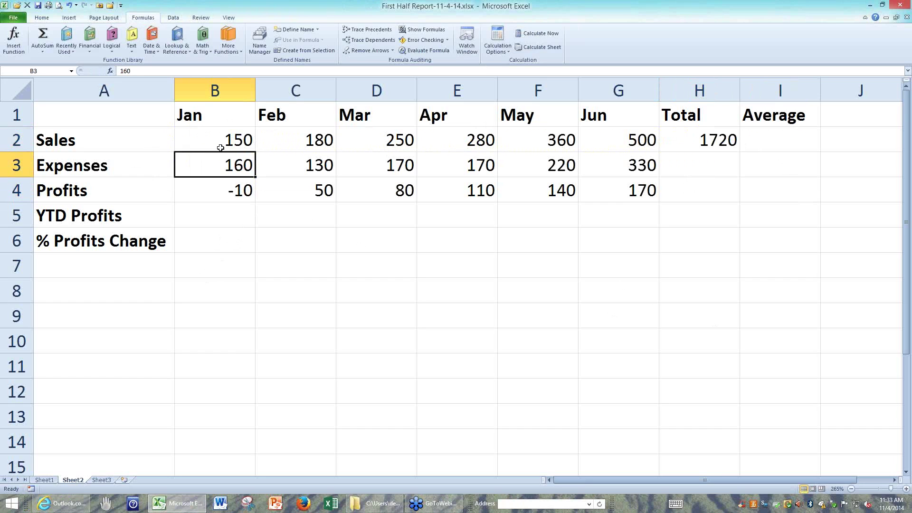
{"action": "key", "text": "ctrl+z"}
{"action": "left_click", "coordinate": [223, 136]}
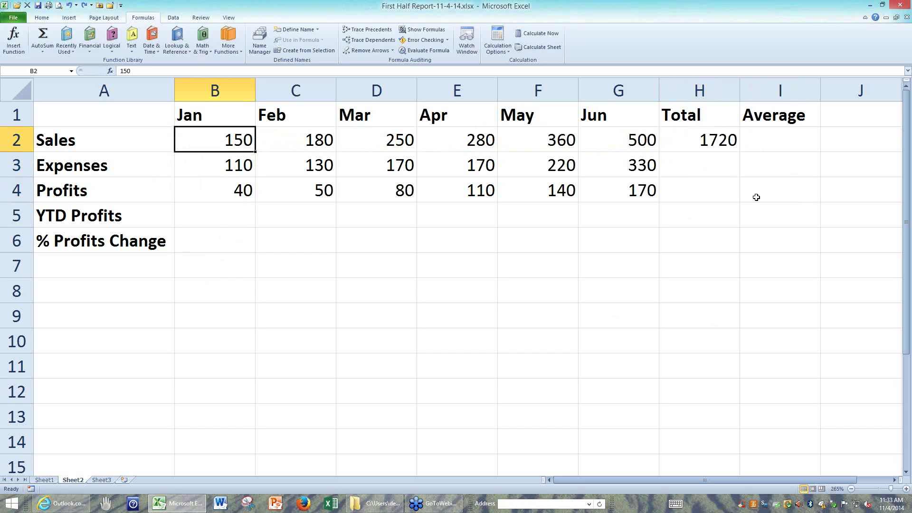
- Review the sales total formula in H2 and clear it from the cell
{"action": "left_click", "coordinate": [713, 138]}
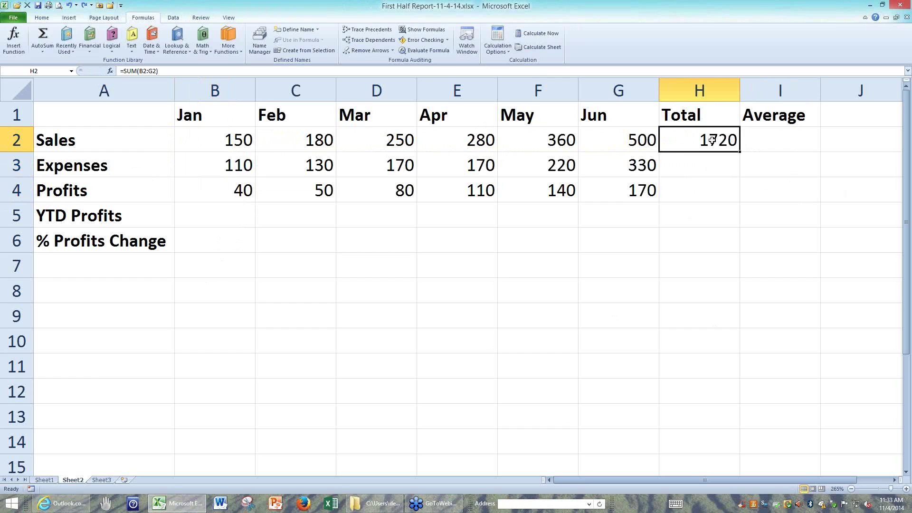
{"action": "double_click", "coordinate": [713, 138]}
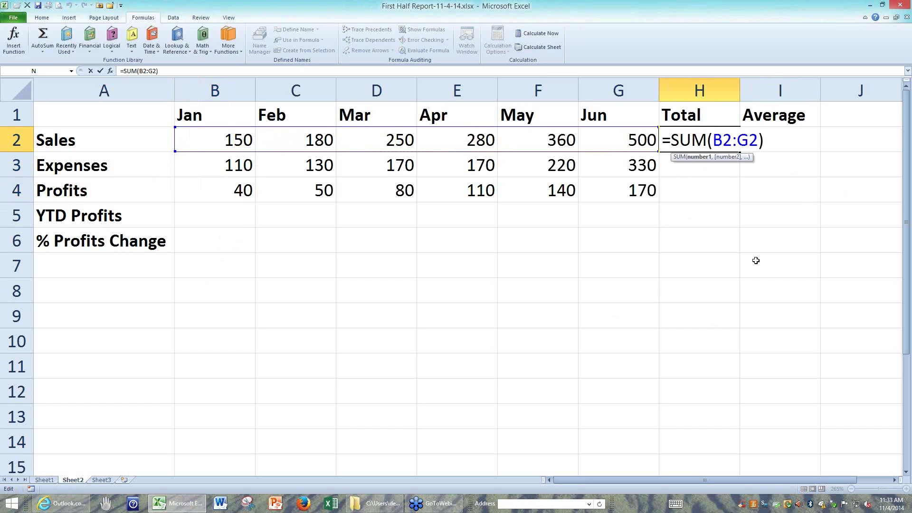
{"action": "key", "text": "ctrl+Return"}
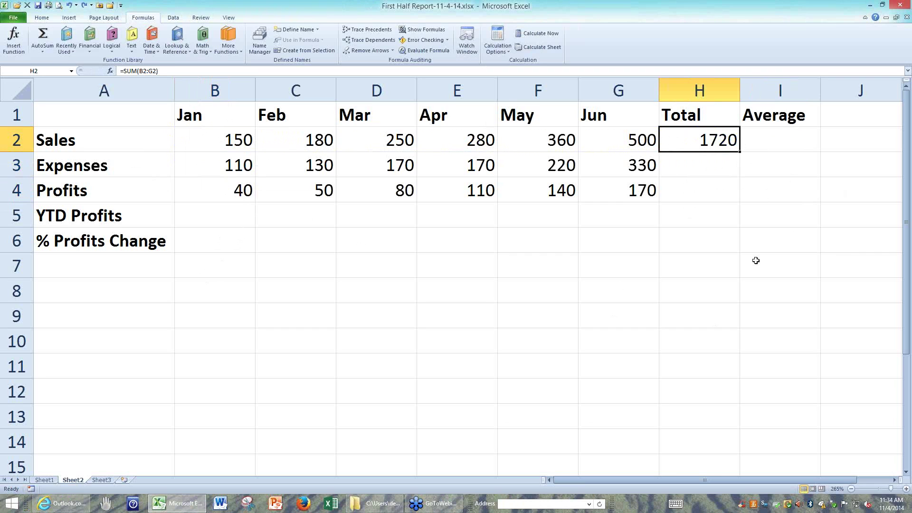
{"action": "key", "text": "Delete"}
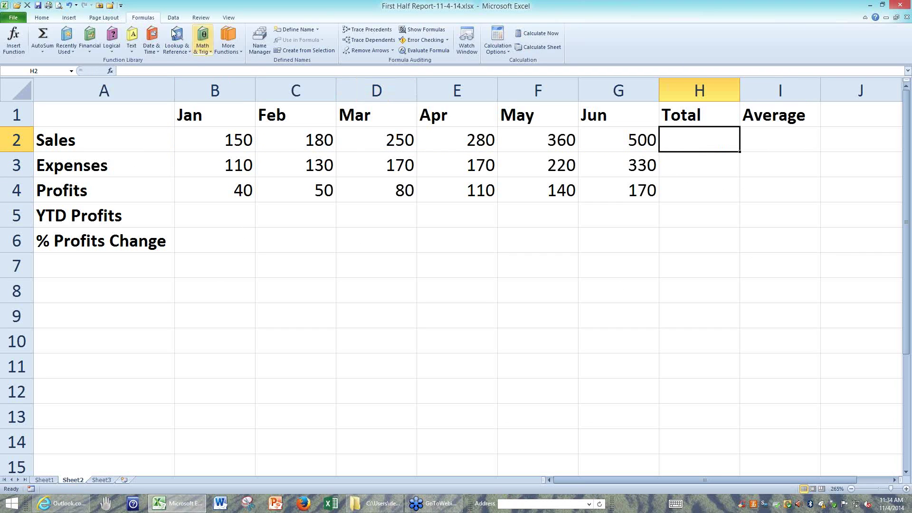
{"action": "left_click", "coordinate": [42, 35]}
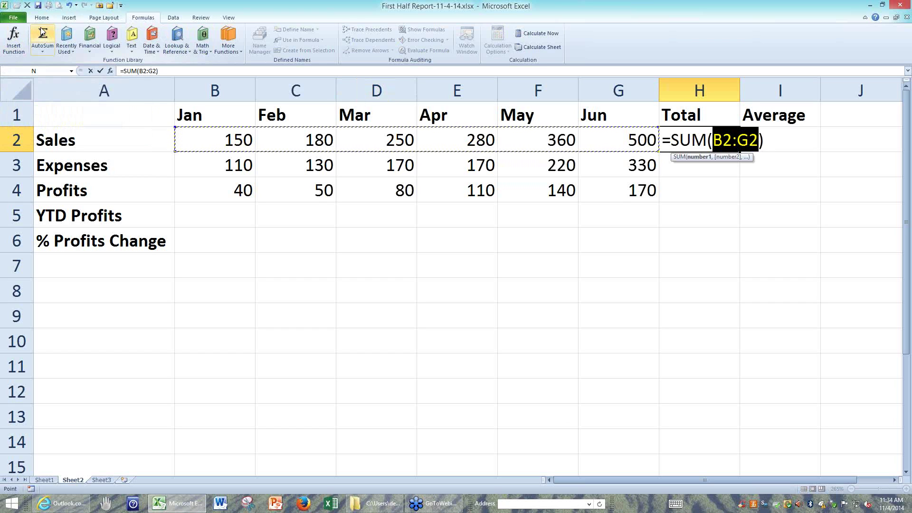
{"action": "key", "text": "Escape"}
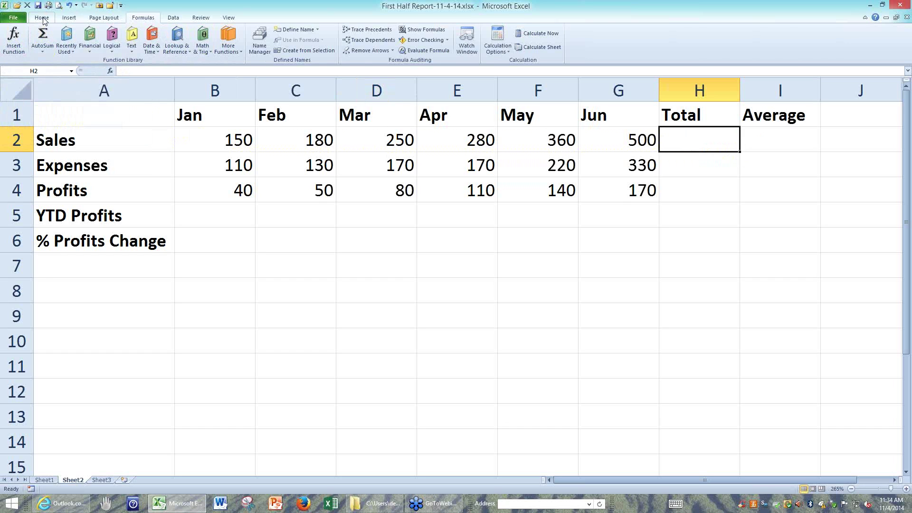
{"action": "left_click", "coordinate": [43, 19]}
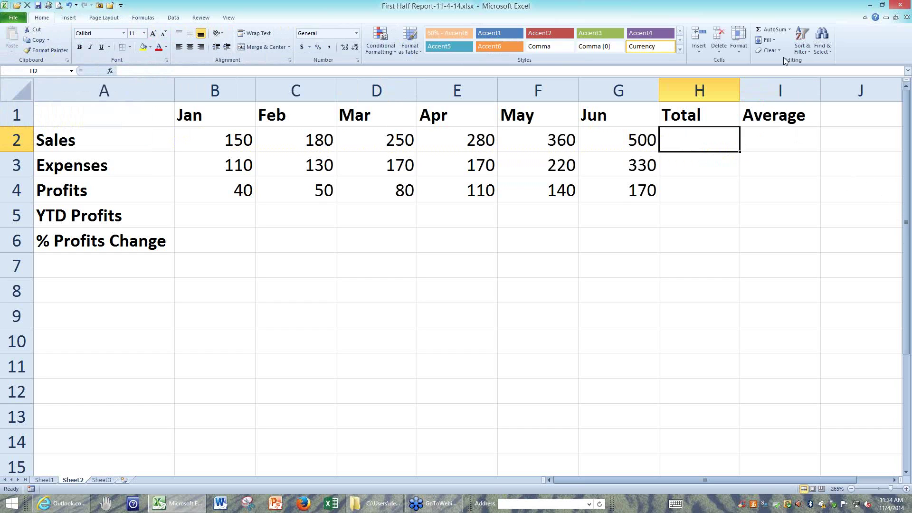
{"action": "left_click", "coordinate": [772, 32]}
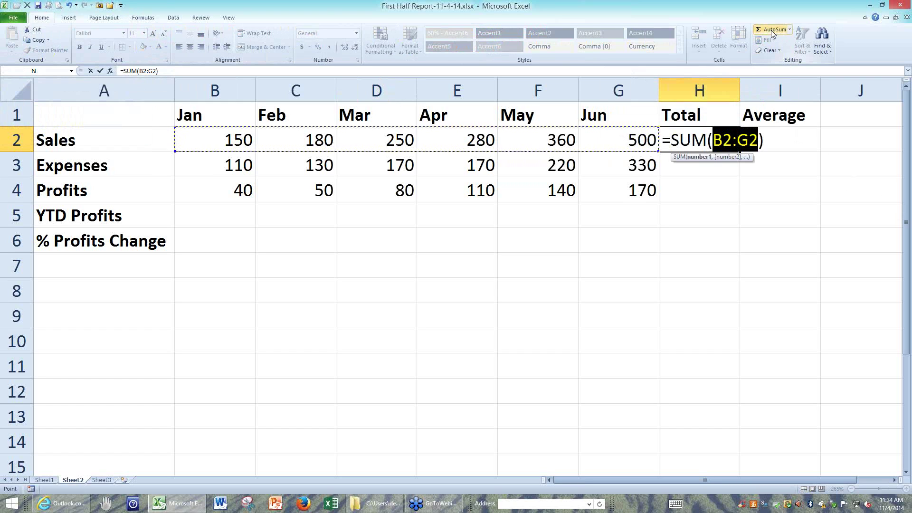
{"action": "key", "text": "Escape"}
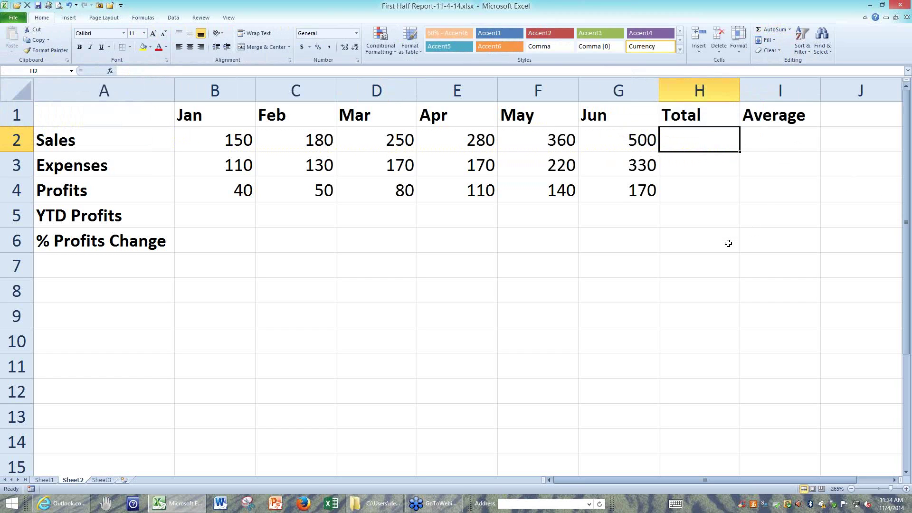
- Total the January to June sales in H2 with AutoSum and inspect the formula within the cell
{"action": "key", "text": "alt+equal"}
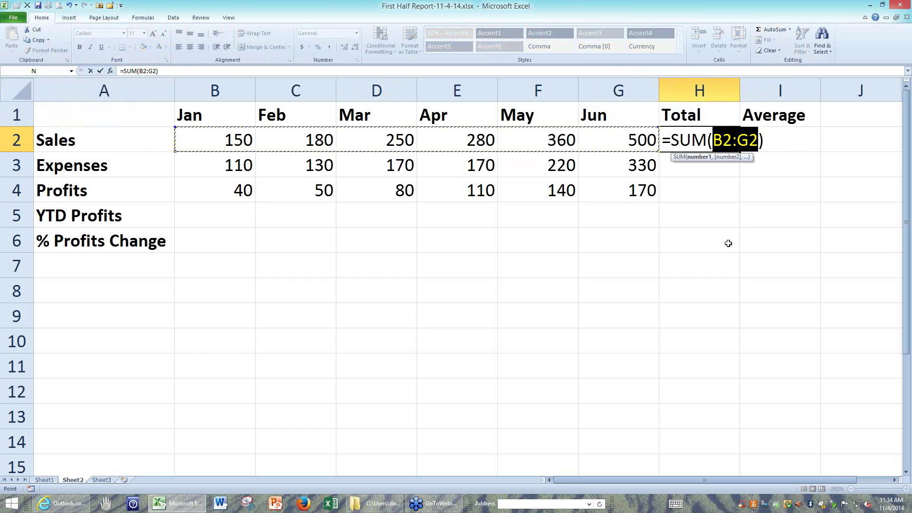
{"action": "key", "text": "Return"}
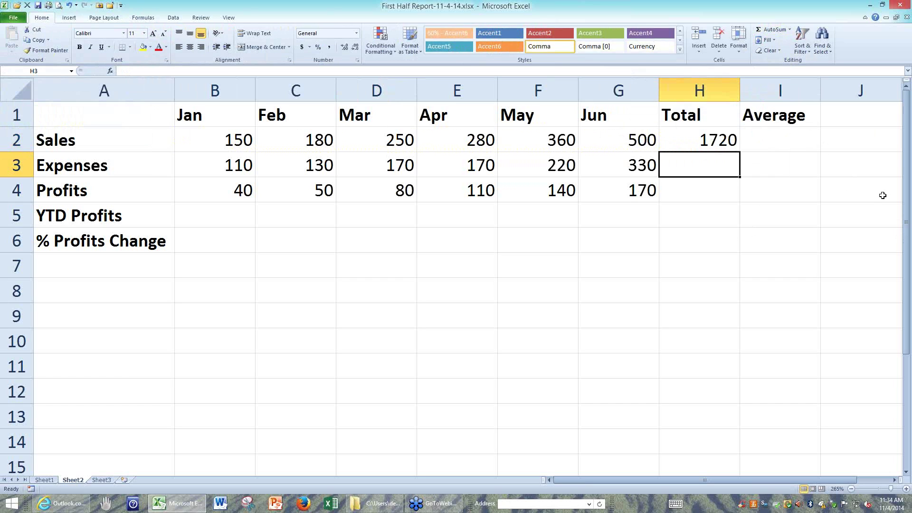
{"action": "left_click", "coordinate": [694, 138]}
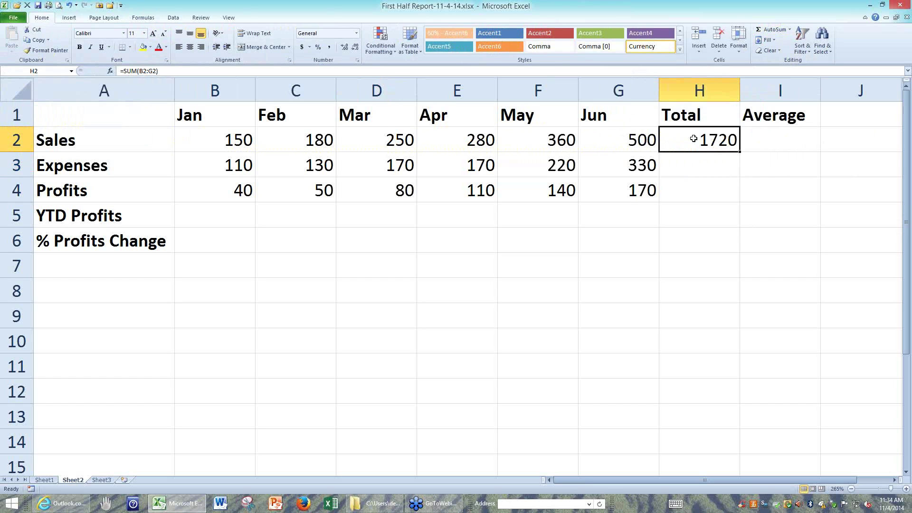
{"action": "double_click", "coordinate": [694, 138]}
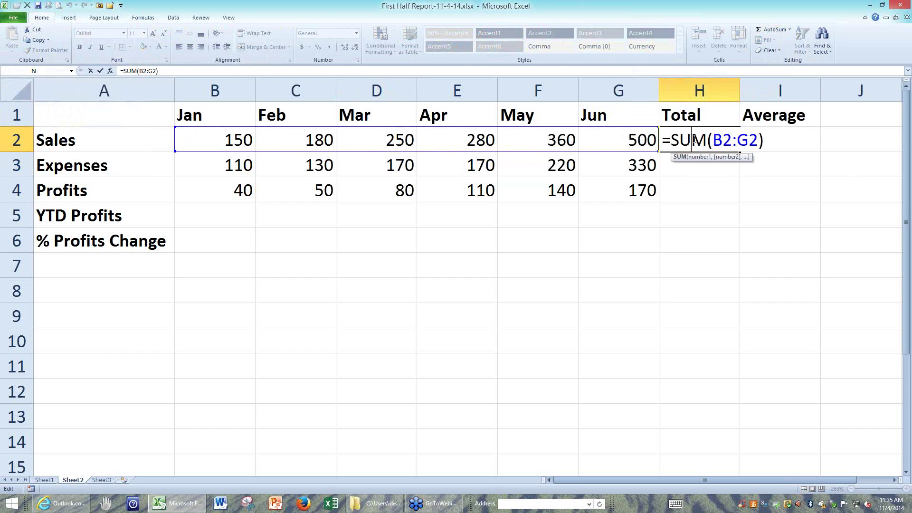
{"action": "key", "text": "Escape"}
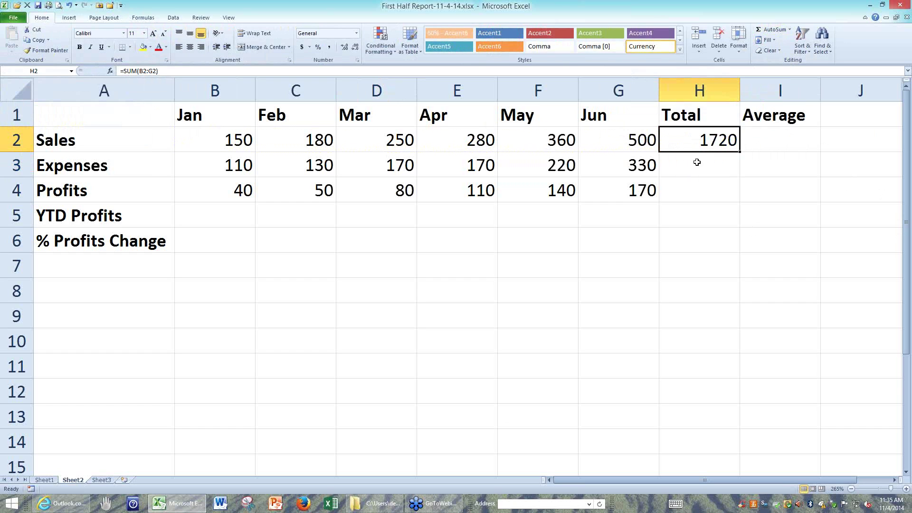
- Fill the total formula from H2 down to H4 one row at a time, checking it in H3, and undo both fills
{"action": "left_click", "coordinate": [697, 164]}
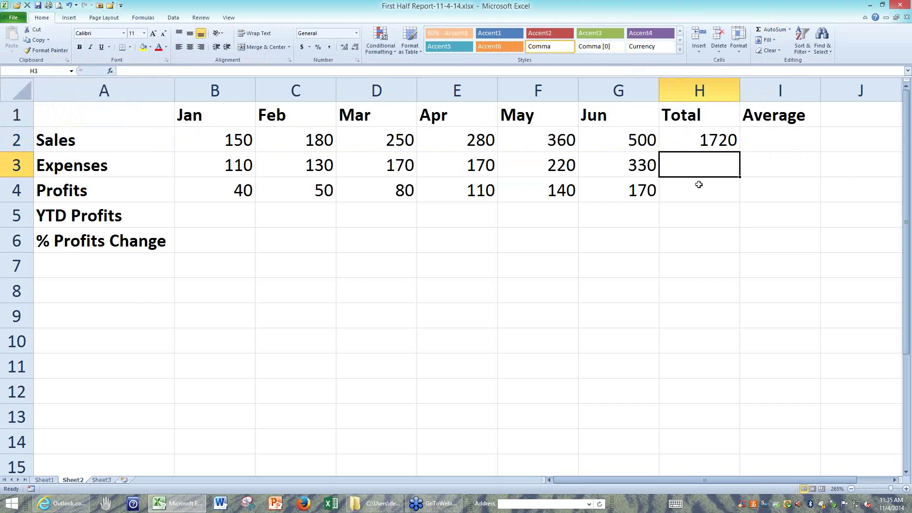
{"action": "left_click", "coordinate": [699, 188]}
{"action": "left_click", "coordinate": [686, 140]}
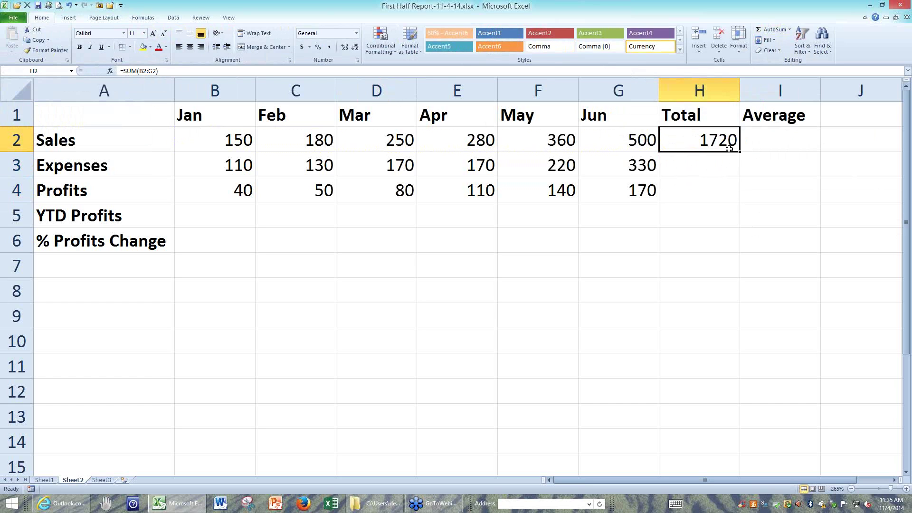
{"action": "left_click_drag", "start_coordinate": [741, 152], "coordinate": [740, 175]}
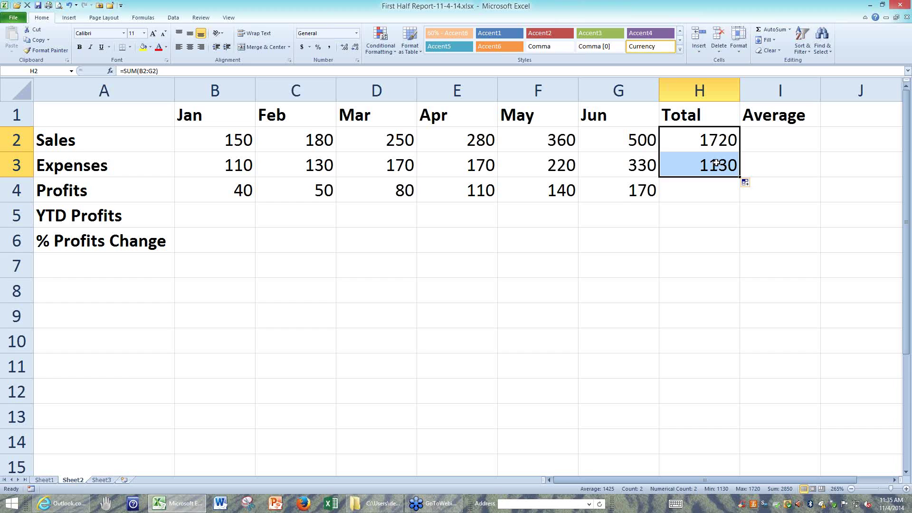
{"action": "double_click", "coordinate": [716, 164]}
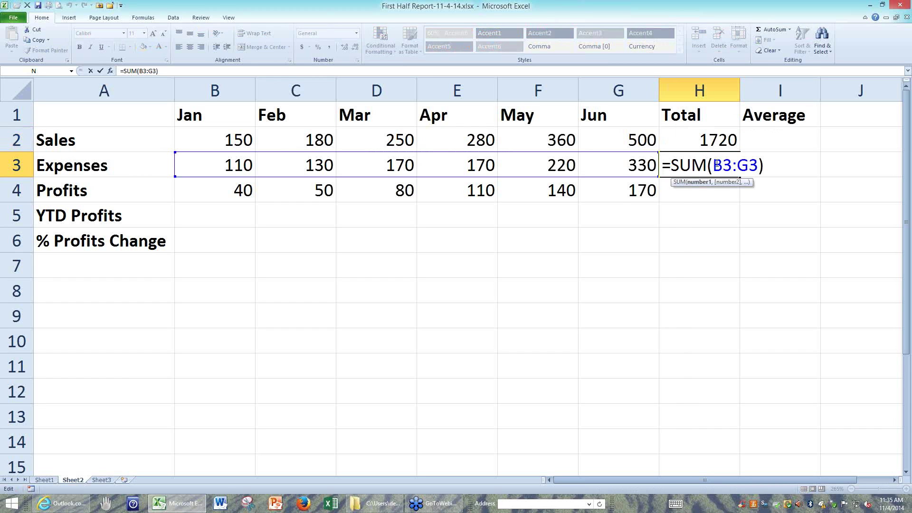
{"action": "key", "text": "Escape"}
{"action": "left_click_drag", "start_coordinate": [740, 178], "coordinate": [740, 197]}
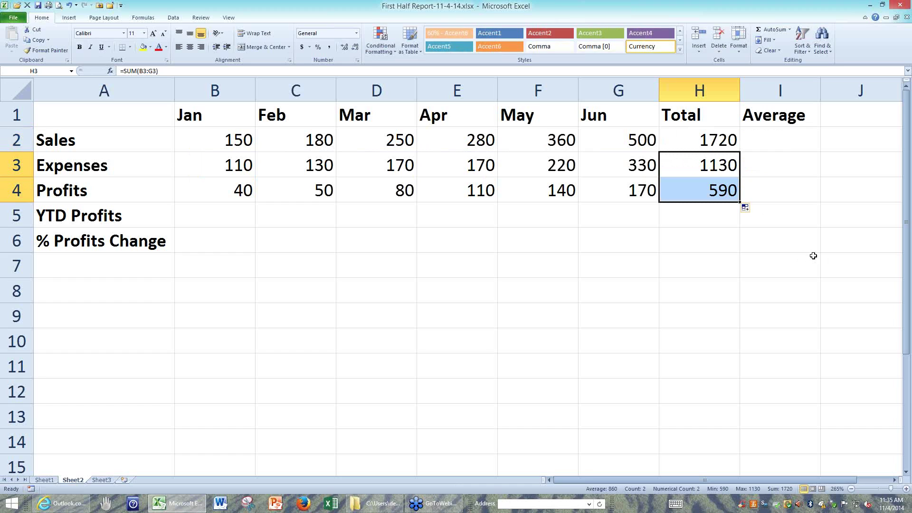
{"action": "key", "text": "ctrl+z"}
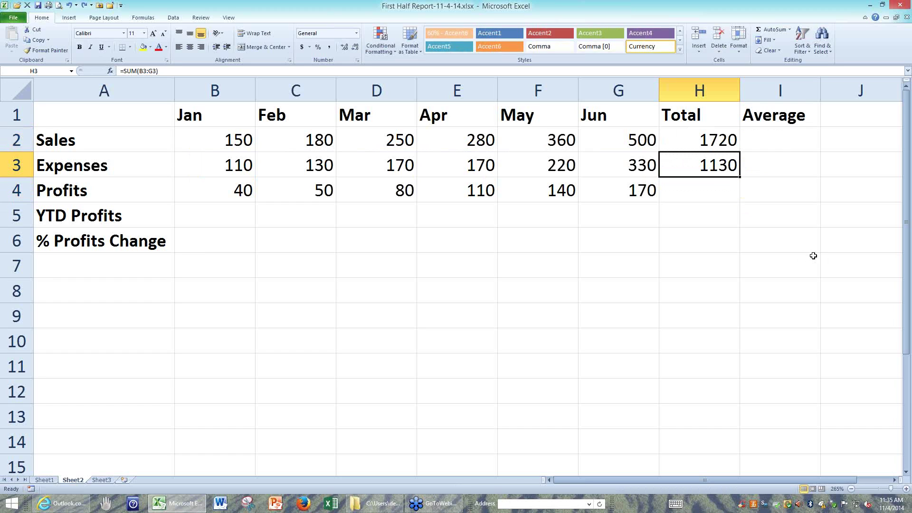
{"action": "key", "text": "ctrl+z"}
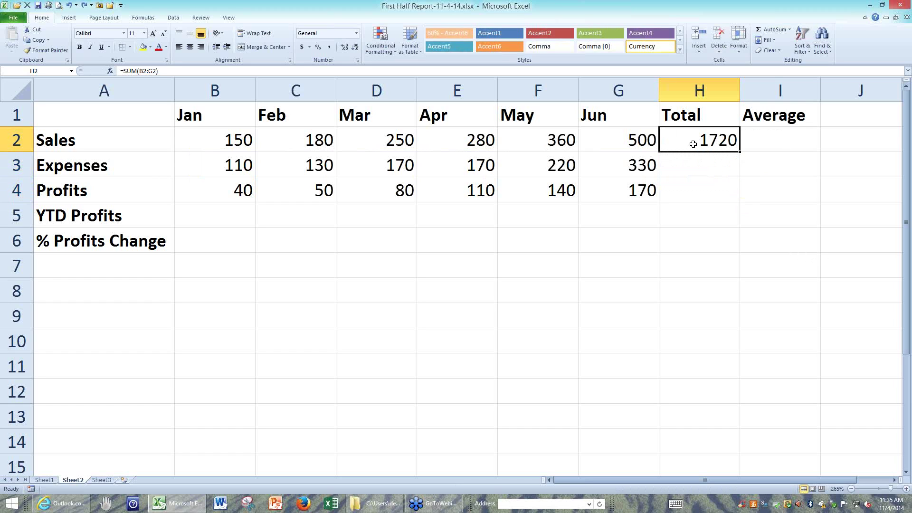
- Fill the sales total formula from H2 down to H4 in one pass, and clear all three totals
{"action": "left_click_drag", "start_coordinate": [741, 153], "coordinate": [741, 198]}
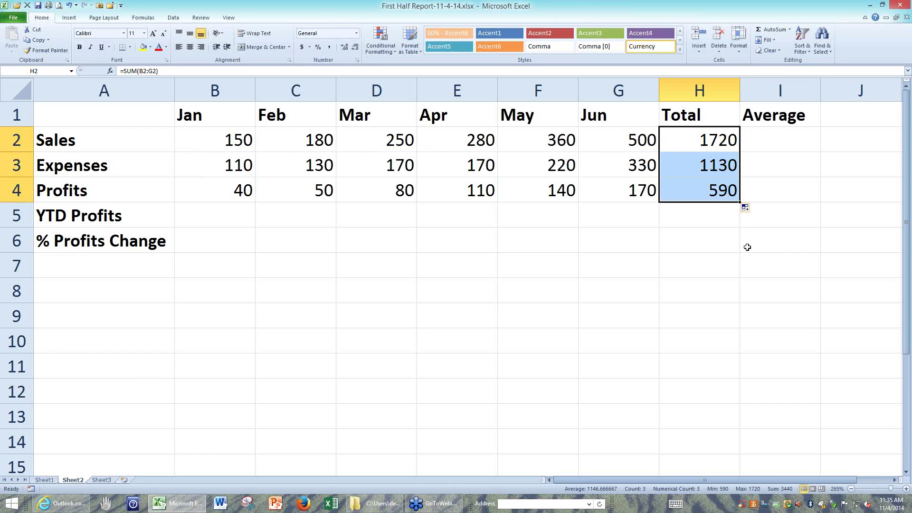
{"action": "key", "text": "Delete"}
{"action": "left_click", "coordinate": [743, 295]}
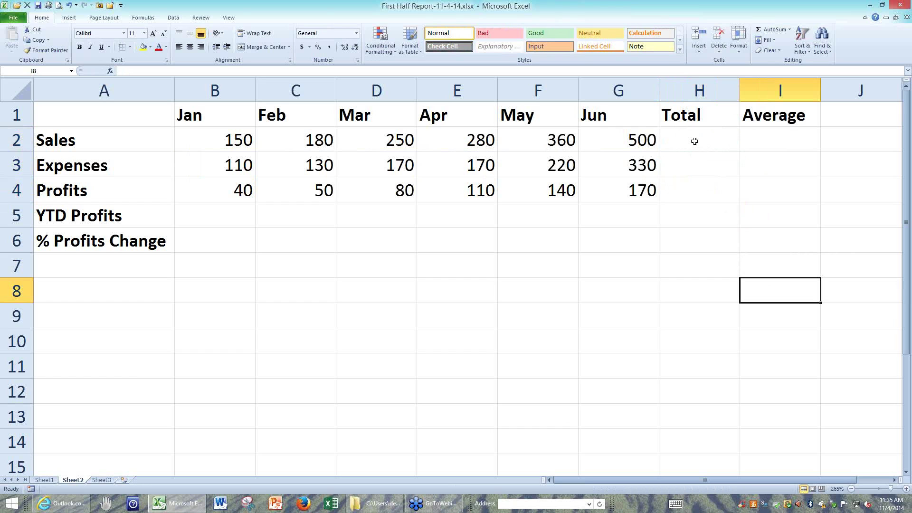
- Total the sales in H2 with AutoSum and copy it down to H4, and undo both the fill and the total
{"action": "left_click", "coordinate": [695, 141]}
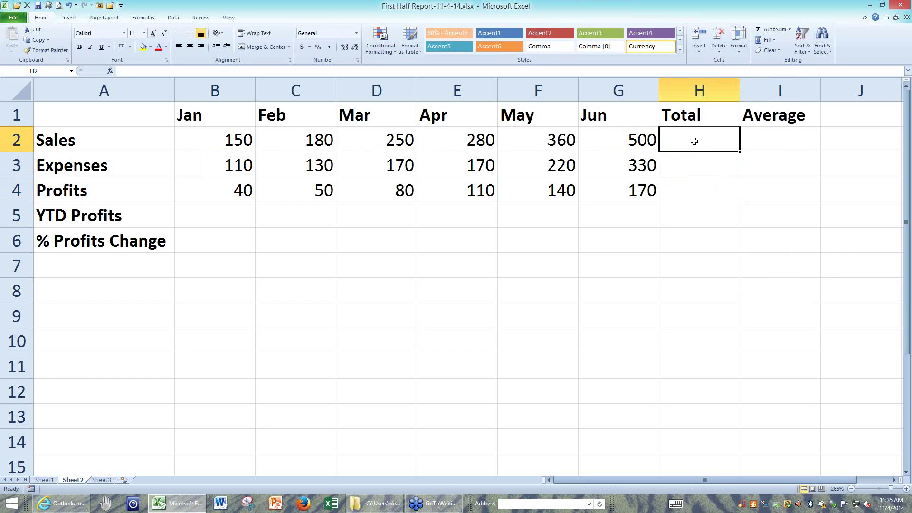
{"action": "double_click", "coordinate": [772, 30]}
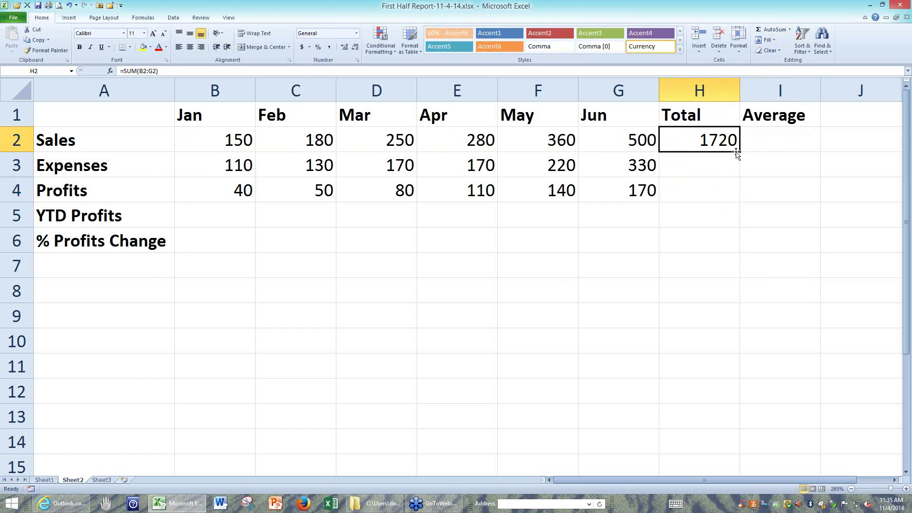
{"action": "left_click_drag", "start_coordinate": [738, 153], "coordinate": [717, 204]}
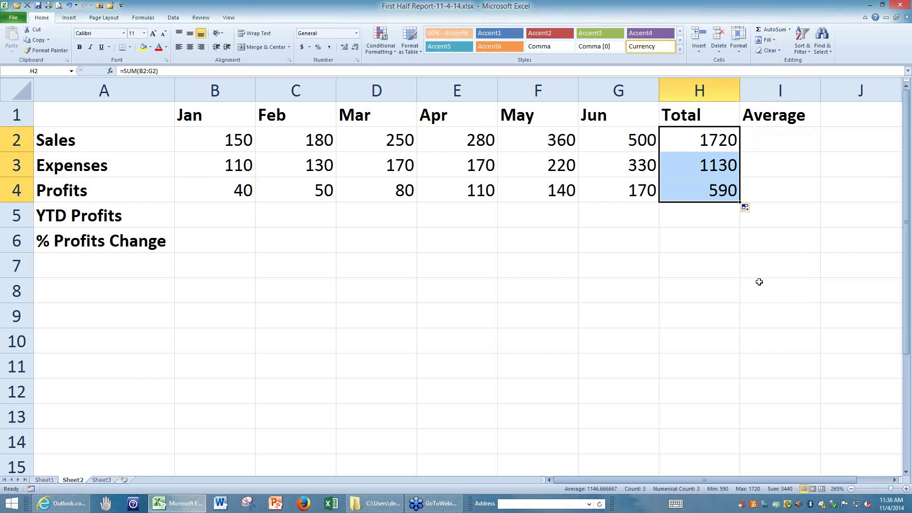
{"action": "key", "text": "ctrl+z"}
{"action": "key", "text": "ctrl+z"}
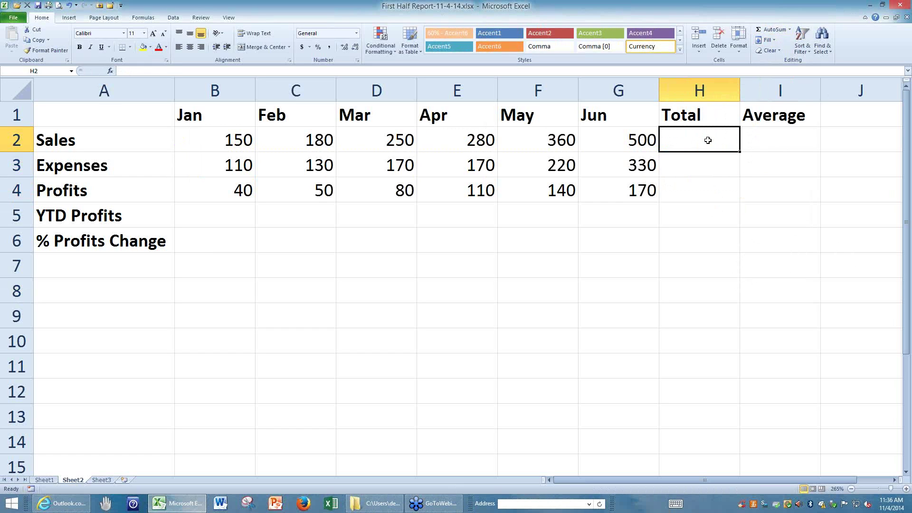
{"action": "key", "text": "ctrl+y"}
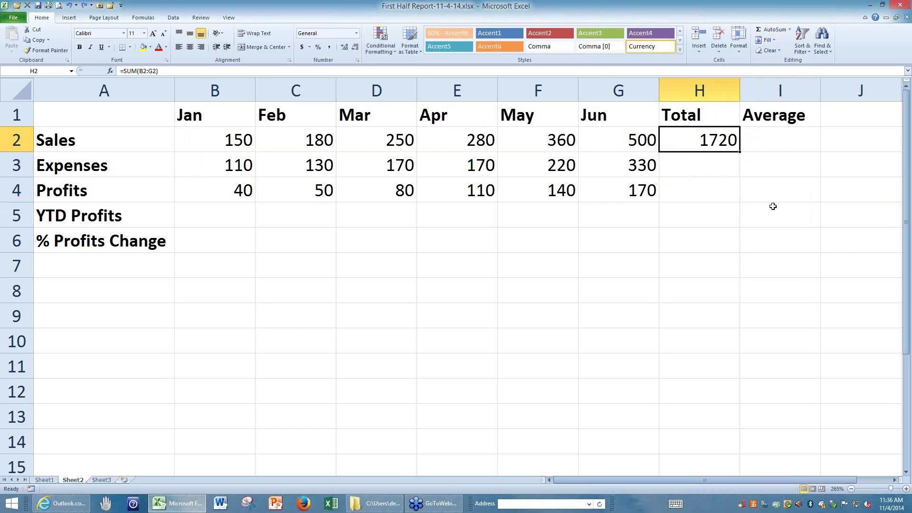
{"action": "key", "text": "ctrl+z"}
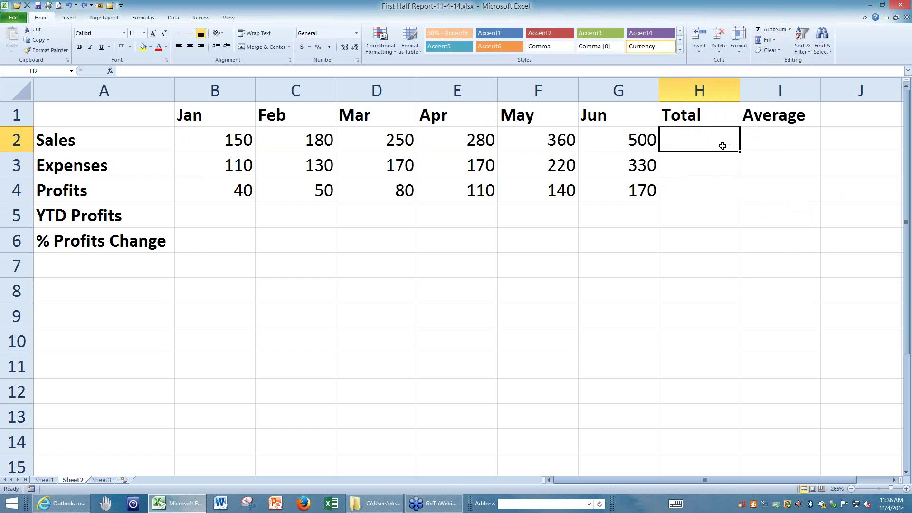
- Total the Sales, Expenses and Profits rows at once in H2:H4 with AutoSum
{"action": "left_click", "coordinate": [808, 263]}
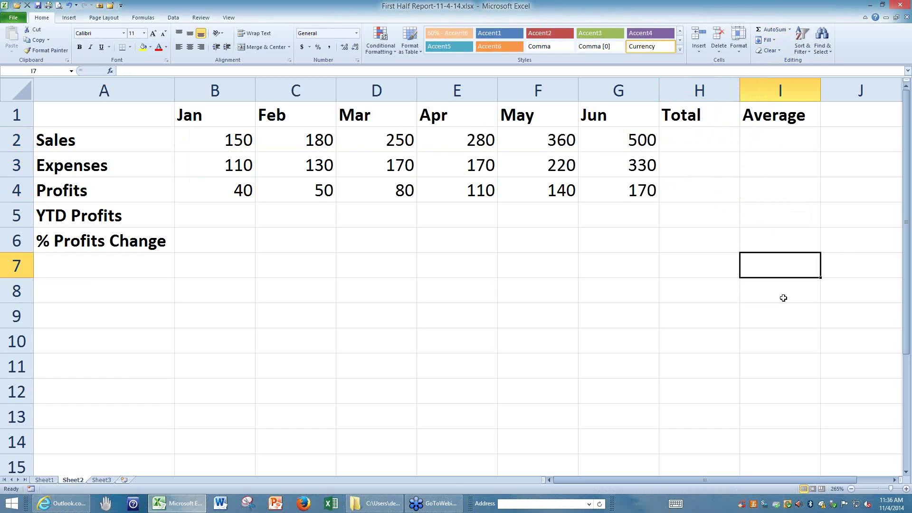
{"action": "left_click_drag", "start_coordinate": [699, 140], "coordinate": [697, 177]}
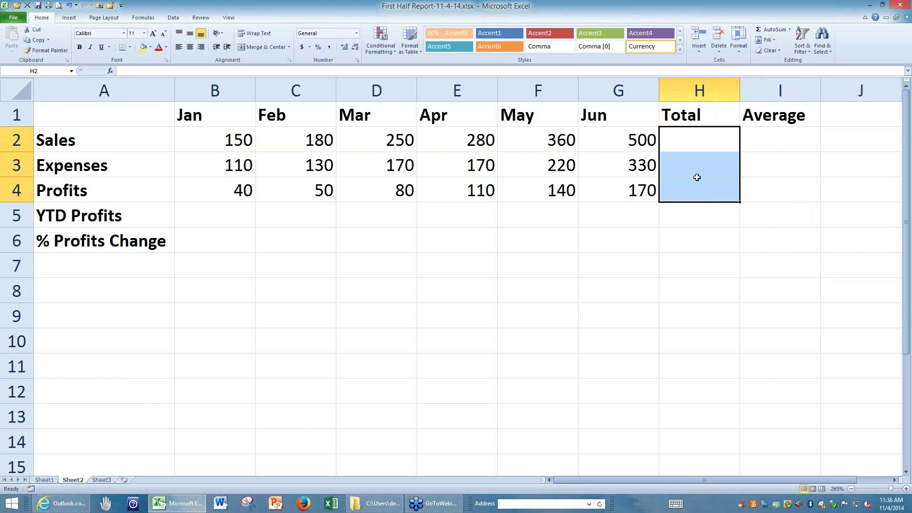
{"action": "left_click", "coordinate": [773, 30]}
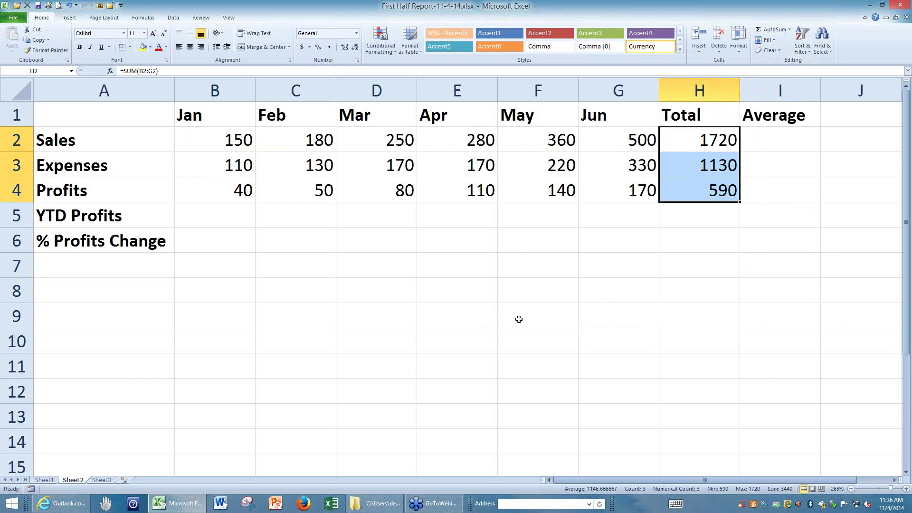
{"action": "left_click", "coordinate": [522, 242]}
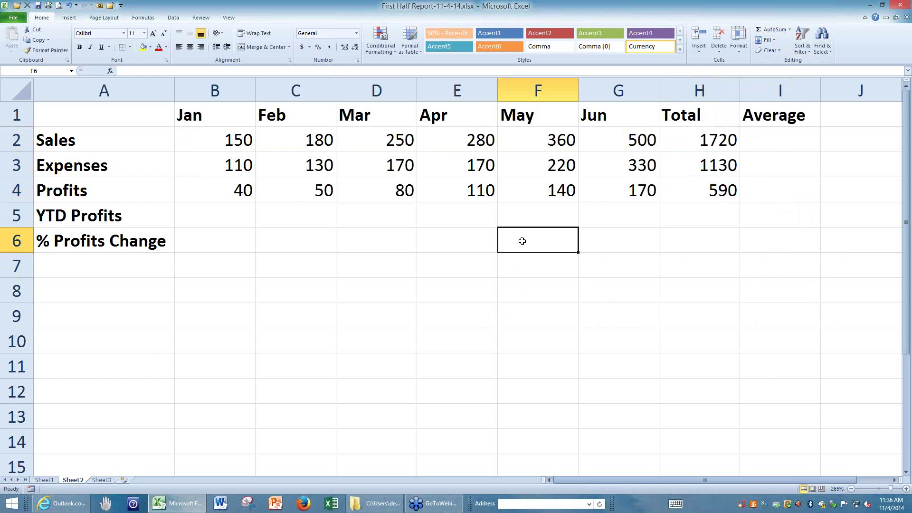
- Enter the sample numbers 67, 89 and 45 down column F in F8:F10
{"action": "left_click", "coordinate": [530, 282]}
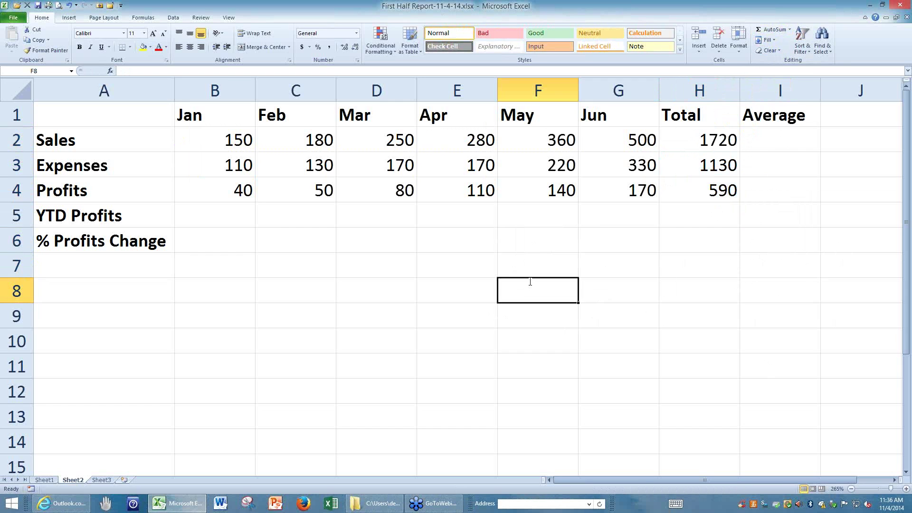
{"action": "type", "text": "67"}
{"action": "key", "text": "Return"}
{"action": "type", "text": "89"}
{"action": "key", "text": "Return"}
{"action": "type", "text": "45"}
{"action": "key", "text": "Return"}
- Enter the sample numbers 45, 33, 22 and 11 in row 11, going from E11 back to B11
{"action": "key", "text": "Left"}
{"action": "type", "text": "45"}
{"action": "key", "text": "Left"}
{"action": "type", "text": "33"}
{"action": "key", "text": "Left"}
{"action": "type", "text": "22"}
{"action": "key", "text": "Left"}
{"action": "type", "text": "11"}
{"action": "key", "text": "Left"}
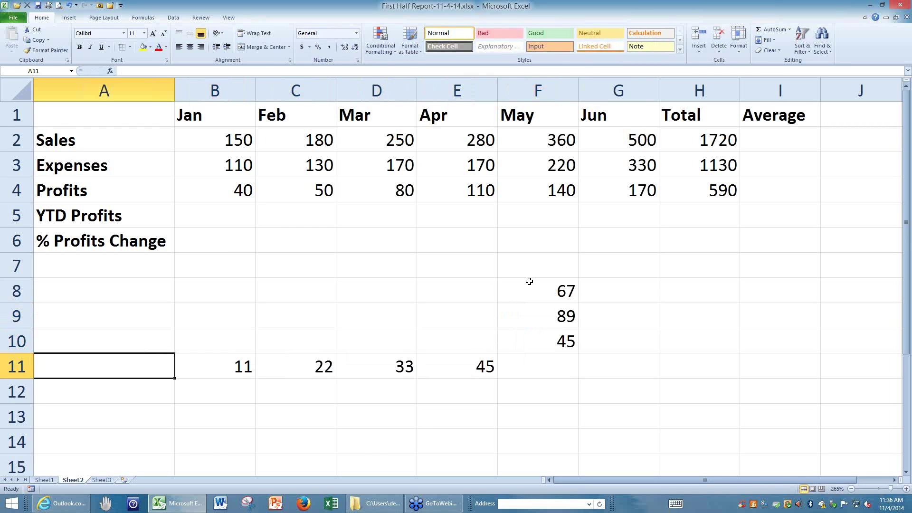
- Insert AutoSum in F11 and change its suggested range to B11:E11 to total the row's sample numbers
{"action": "left_click", "coordinate": [550, 366]}
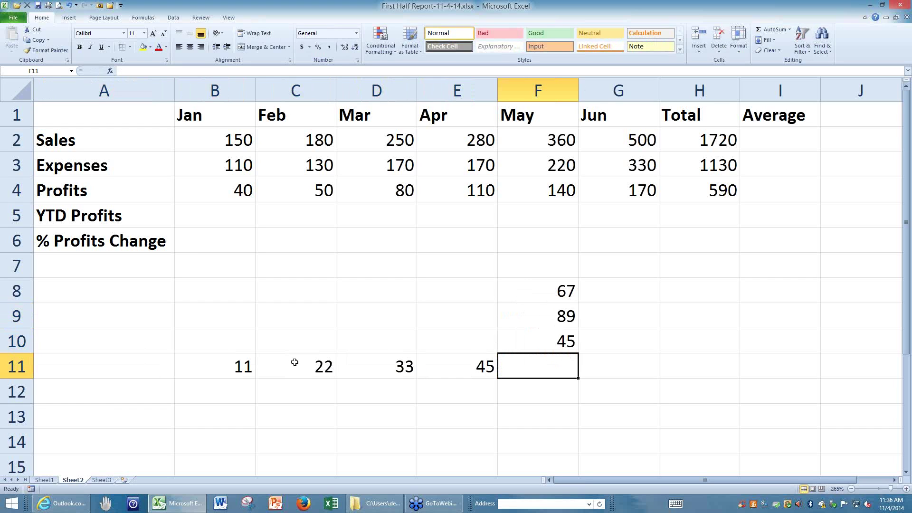
{"action": "left_click_drag", "start_coordinate": [207, 364], "coordinate": [424, 373]}
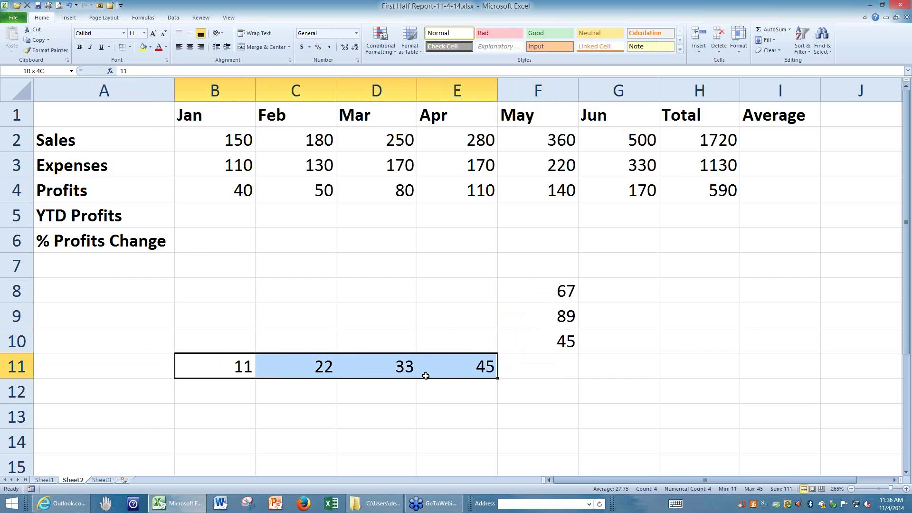
{"action": "left_click", "coordinate": [525, 367]}
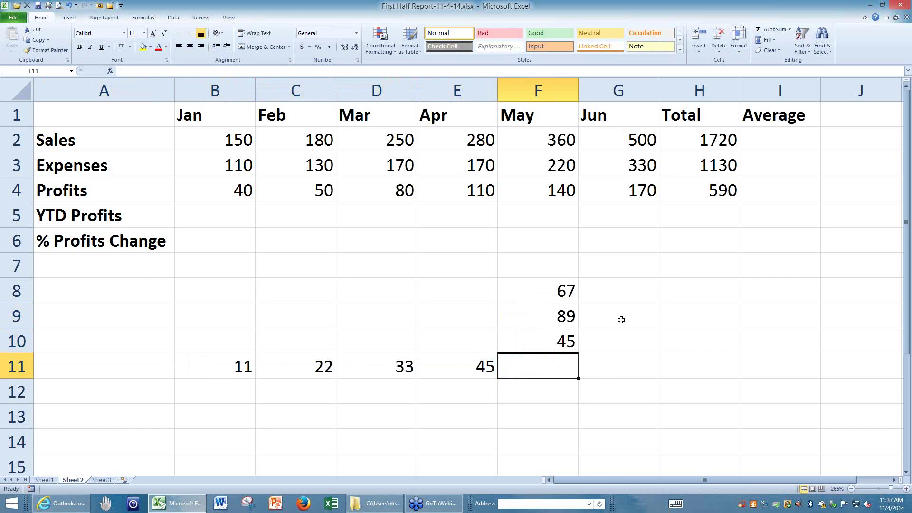
{"action": "left_click", "coordinate": [765, 30]}
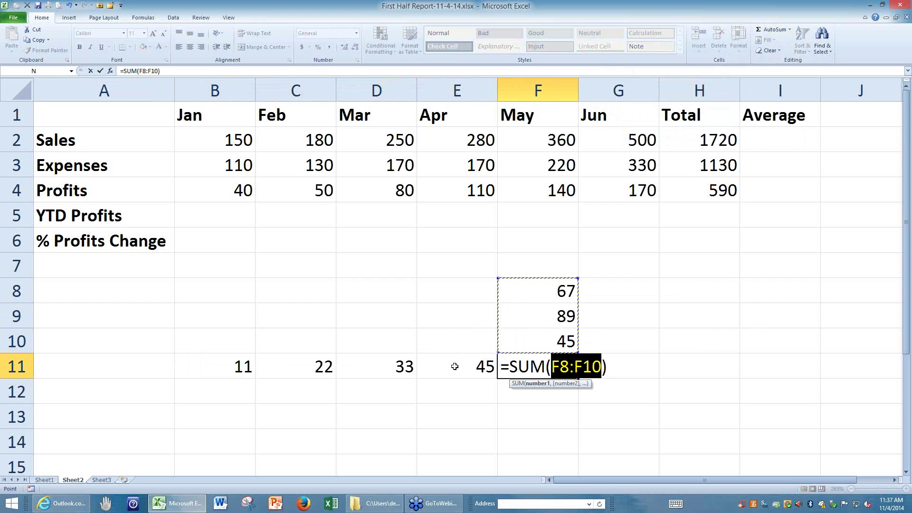
{"action": "left_click_drag", "start_coordinate": [455, 366], "coordinate": [233, 364]}
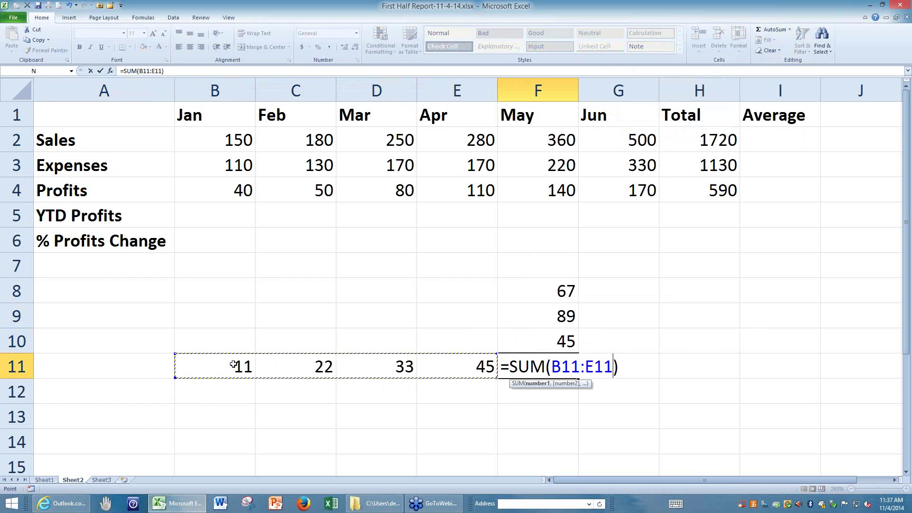
{"action": "key", "text": "Return"}
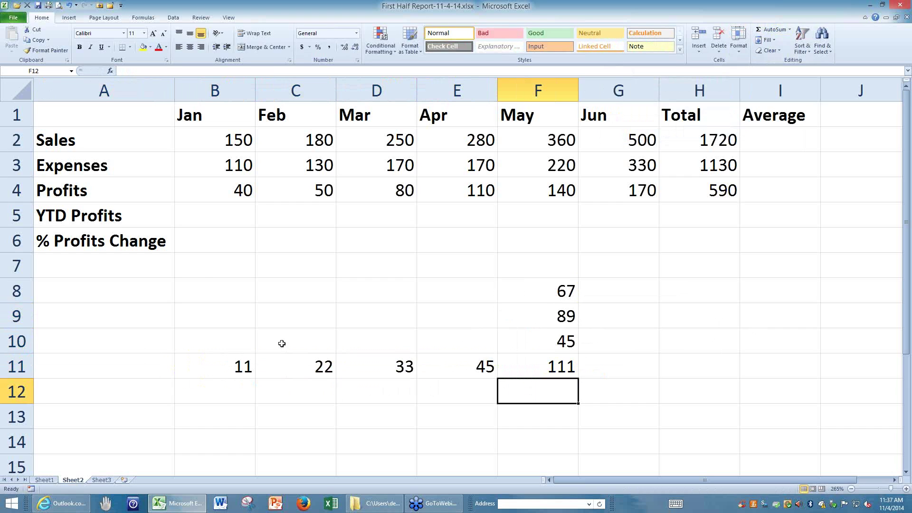
- Clear the sample numbers and their total from B8:F11
{"action": "left_click_drag", "start_coordinate": [241, 290], "coordinate": [579, 380]}
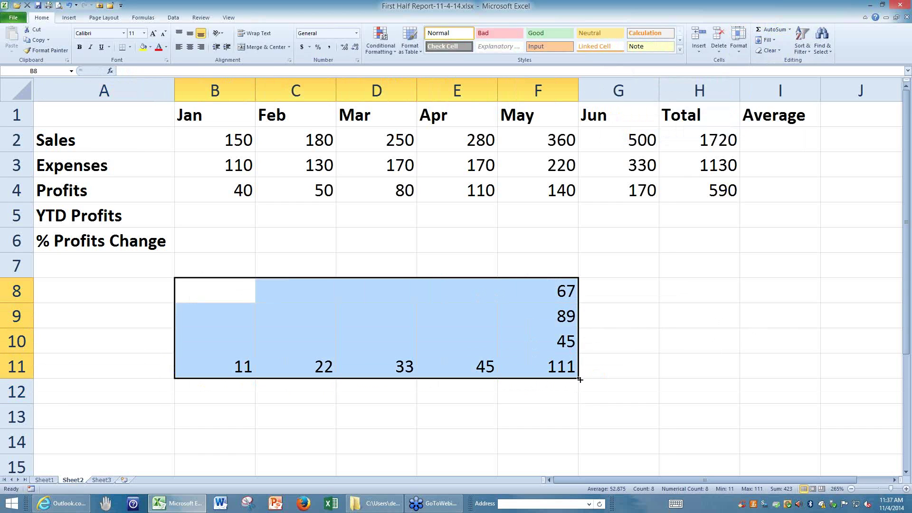
{"action": "mouse_move", "coordinate": [579, 378]}
{"action": "left_mouse_down"}
{"action": "mouse_move", "coordinate": [383, 313]}
{"action": "mouse_move", "coordinate": [207, 285]}
{"action": "left_mouse_up"}
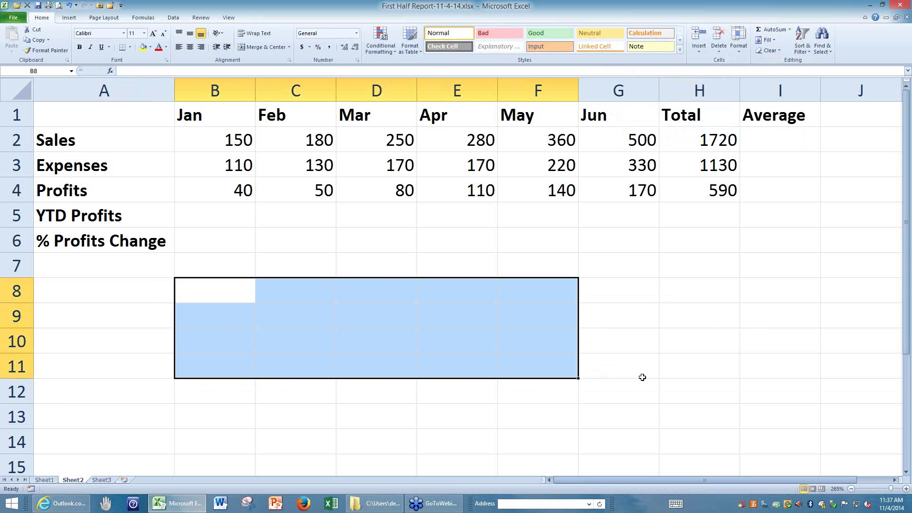
{"action": "left_click", "coordinate": [643, 377]}
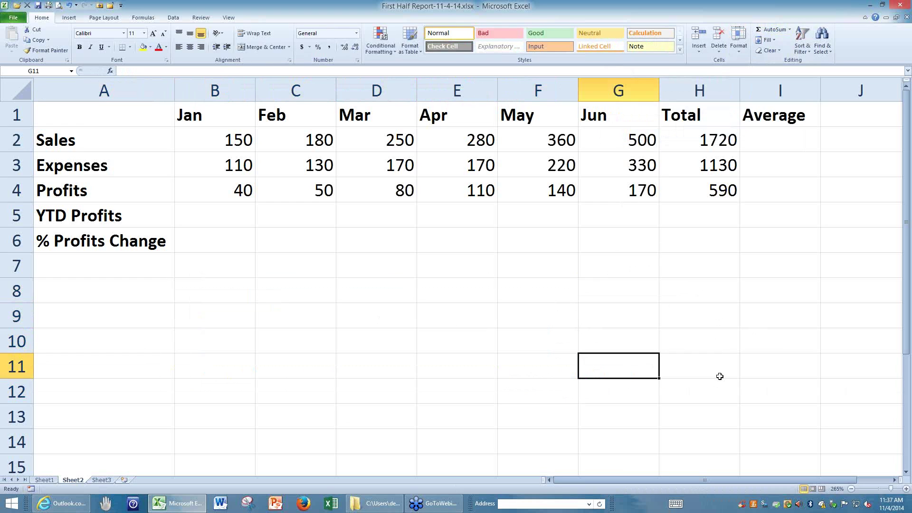
- Examine the SUM formulas behind the Sales, Expenses and Profits totals in H2:H4 against the monthly figures
{"action": "left_click_drag", "start_coordinate": [234, 139], "coordinate": [613, 166]}
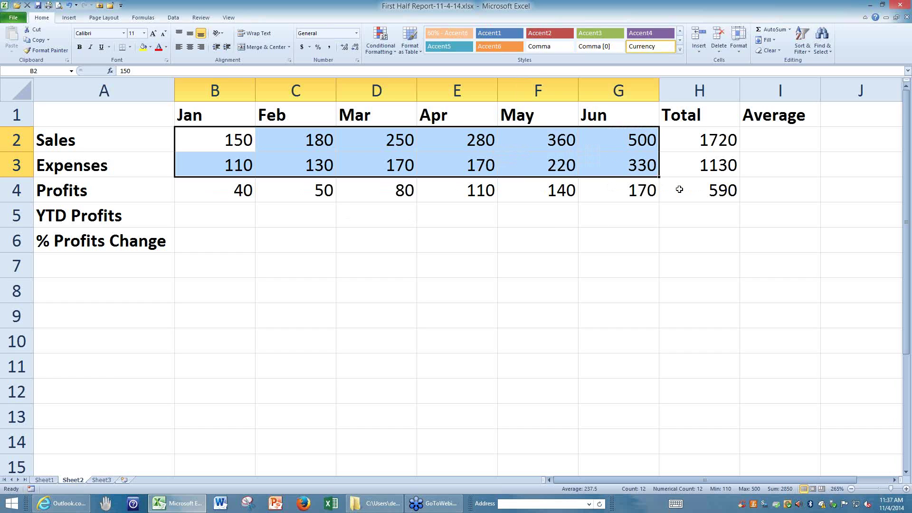
{"action": "double_click", "coordinate": [703, 140]}
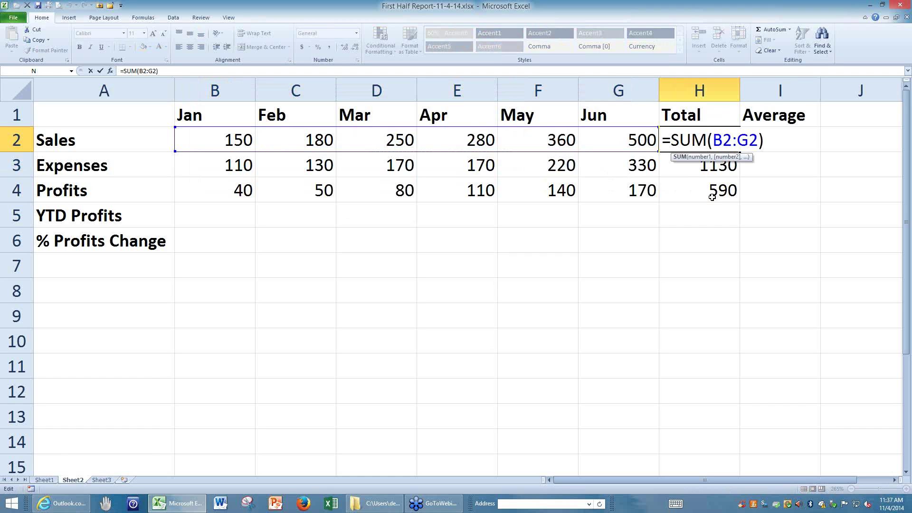
{"action": "key", "text": "Escape"}
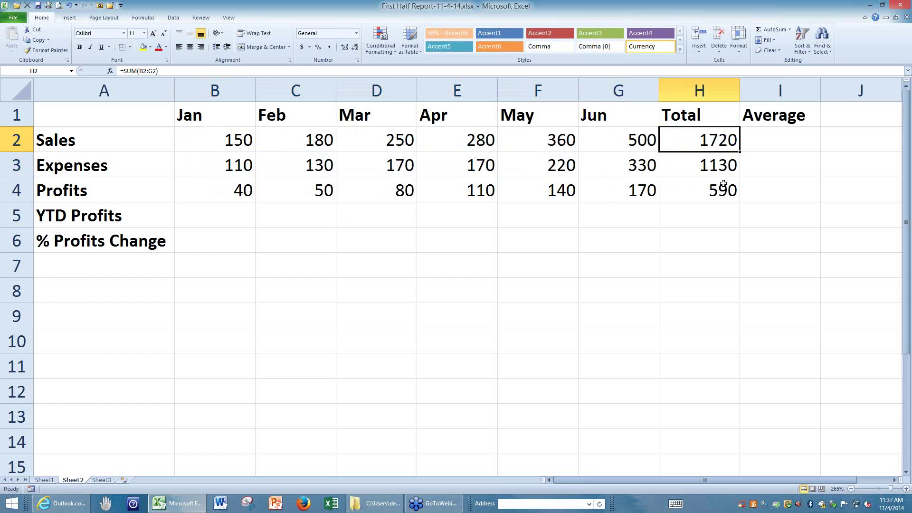
{"action": "double_click", "coordinate": [689, 139]}
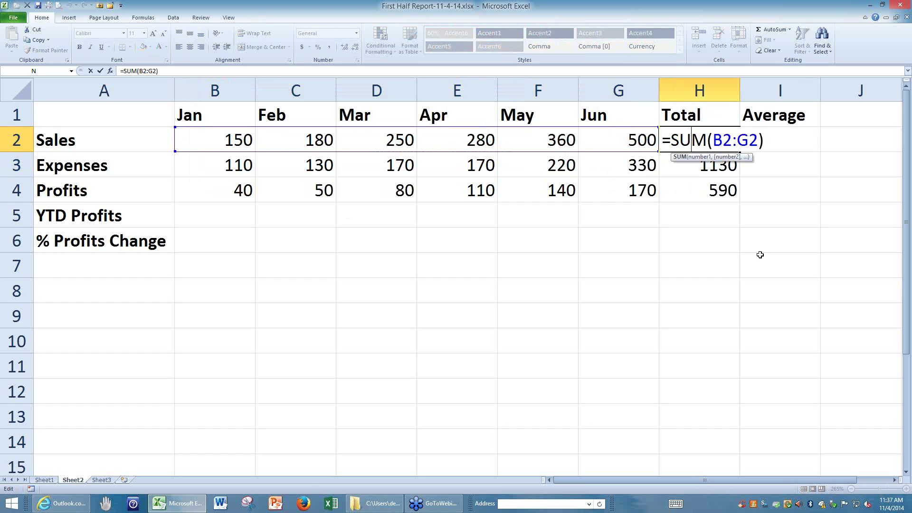
{"action": "left_click", "coordinate": [700, 164]}
{"action": "double_click", "coordinate": [699, 164]}
{"action": "key", "text": "Escape"}
{"action": "left_click", "coordinate": [703, 190]}
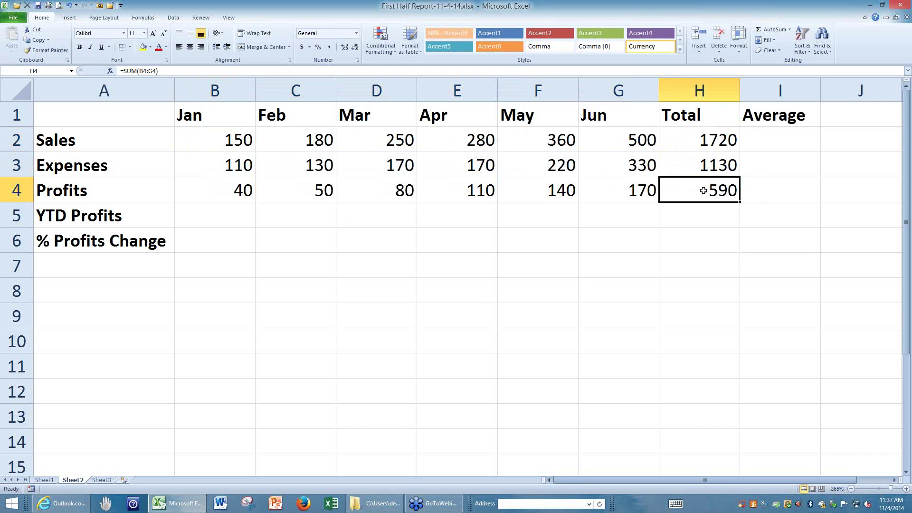
{"action": "double_click", "coordinate": [696, 191]}
{"action": "key", "text": "Escape"}
- Save the First Half Report workbook with the totals in place
{"action": "left_click", "coordinate": [742, 284]}
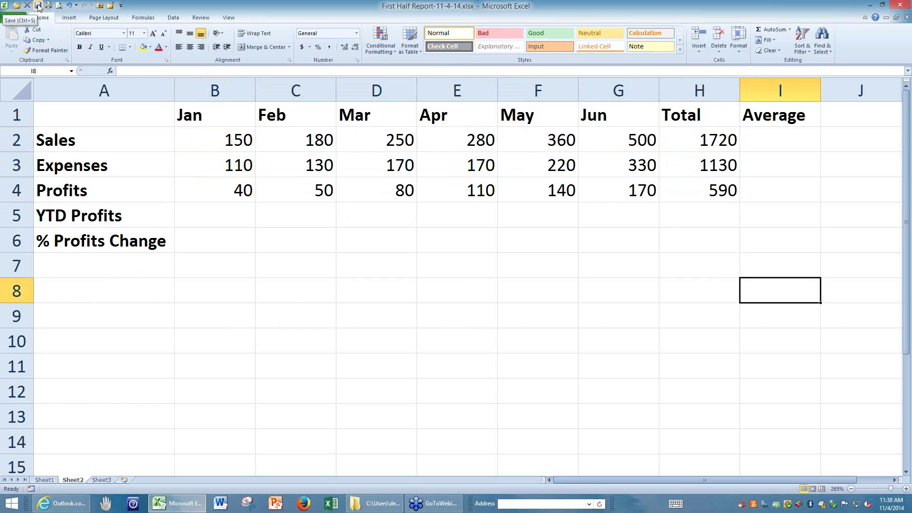
{"action": "left_click", "coordinate": [38, 6]}
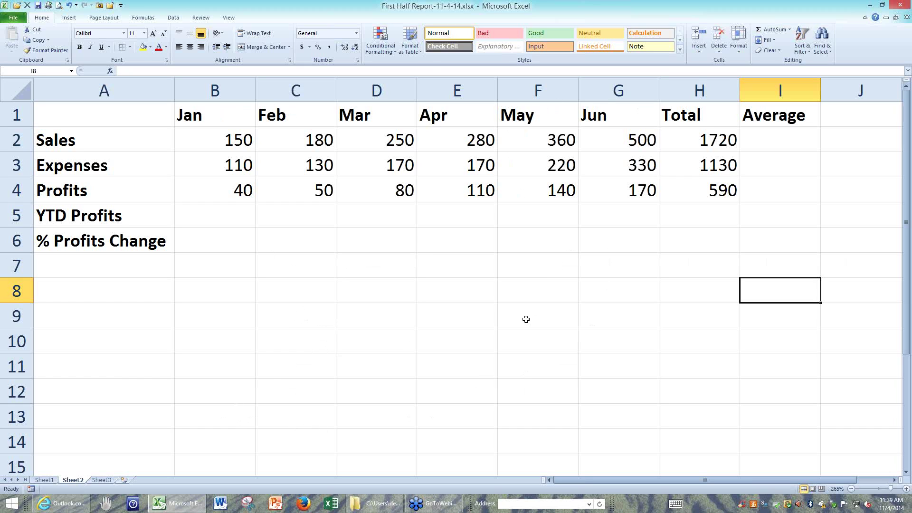
- Try centre and left alignment on the headings Jan through Average in B1:I1, settling on right alignment
{"action": "left_click", "coordinate": [223, 109]}
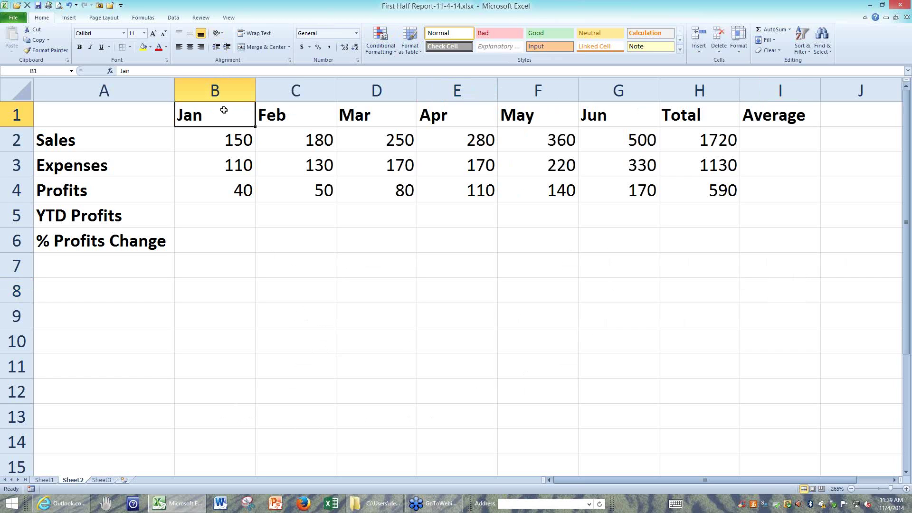
{"action": "left_click_drag", "start_coordinate": [223, 110], "coordinate": [797, 122]}
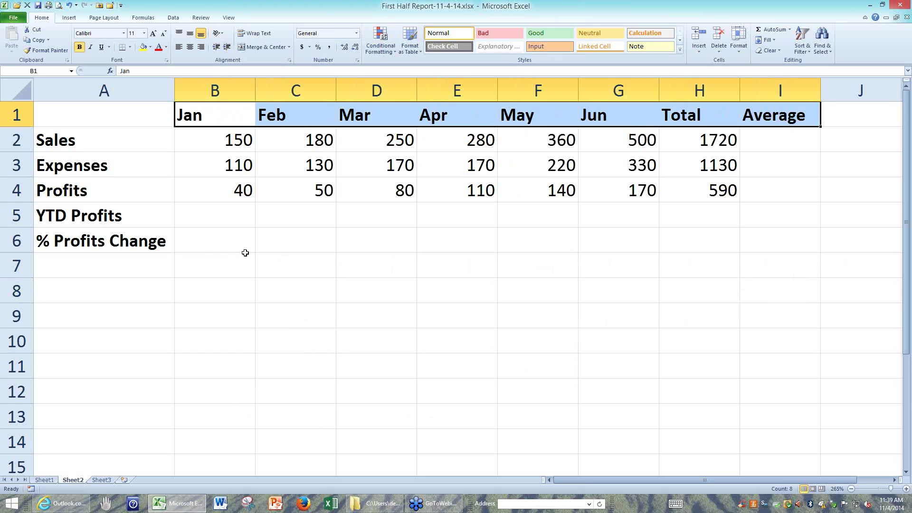
{"action": "left_click", "coordinate": [190, 47]}
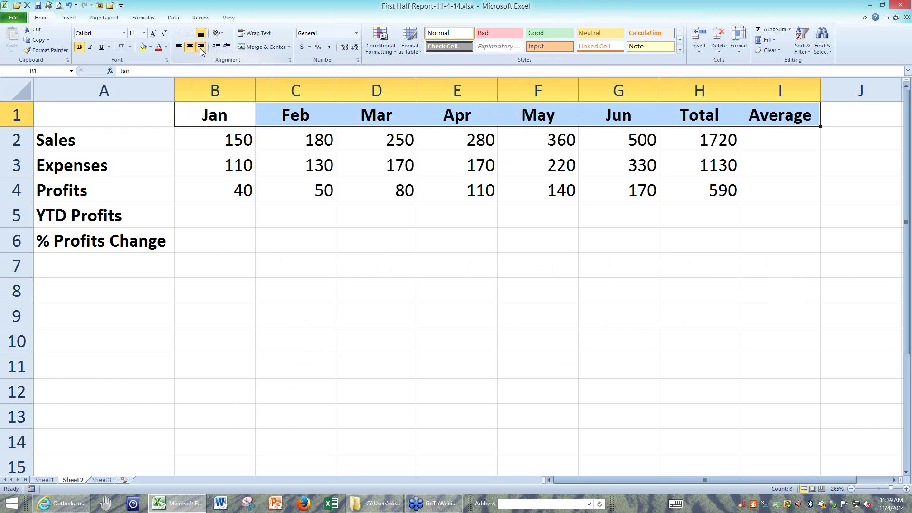
{"action": "left_click", "coordinate": [201, 48]}
{"action": "left_click", "coordinate": [191, 46]}
{"action": "left_click", "coordinate": [179, 48]}
{"action": "left_click", "coordinate": [190, 47]}
{"action": "left_click", "coordinate": [201, 48]}
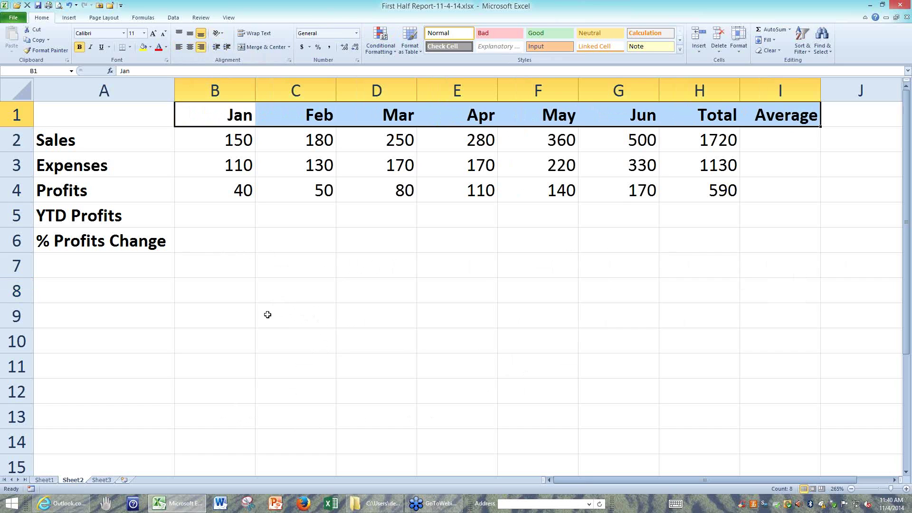
{"action": "left_click", "coordinate": [235, 218]}
- Calculate the Sales average in I2 with =H2/6 and fill the formula down through I4
{"action": "left_click", "coordinate": [759, 142]}
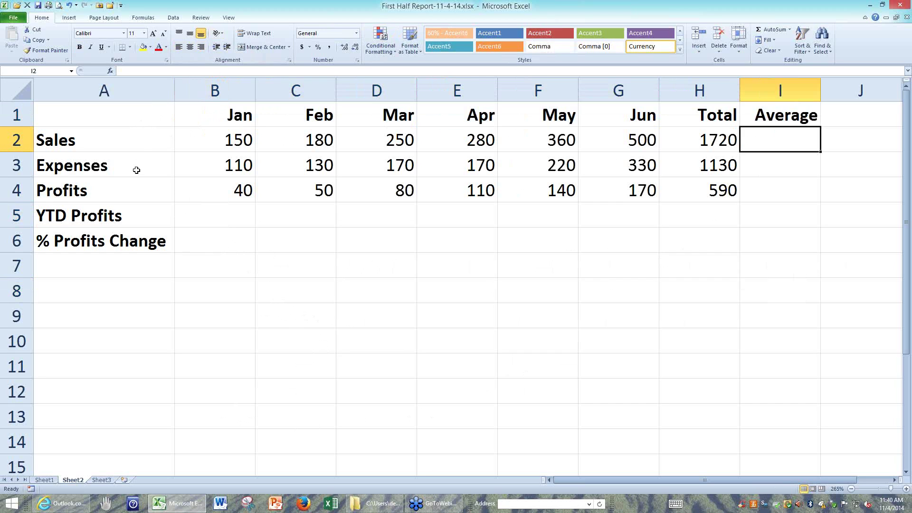
{"action": "scroll", "coordinate": [527, 160], "scroll_direction": "down", "scroll_amount": 1}
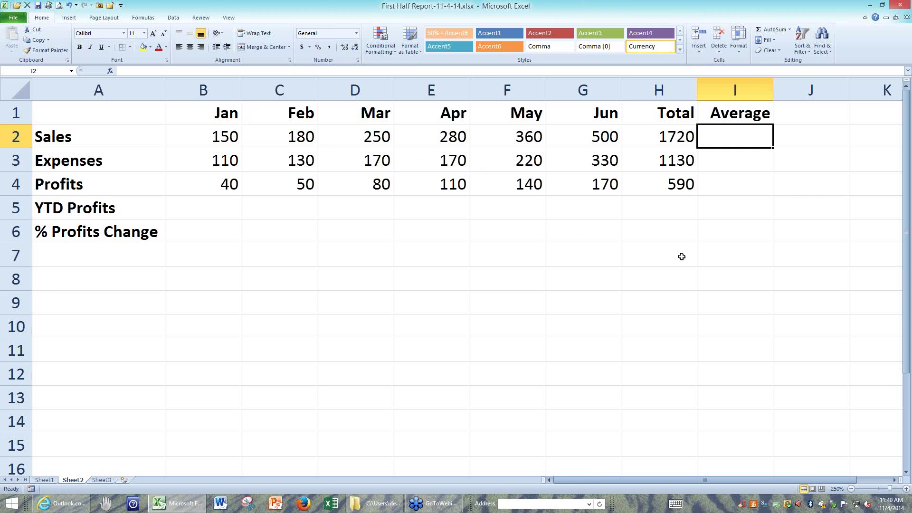
{"action": "type", "text": "="}
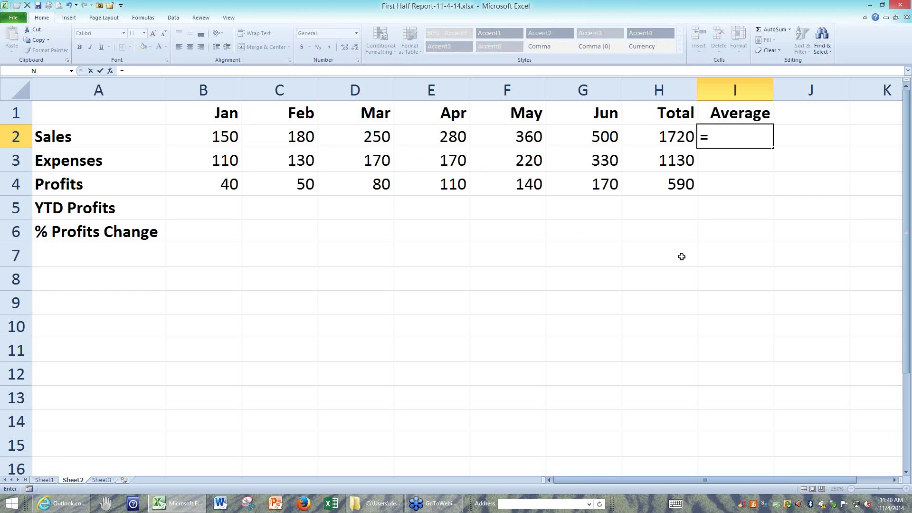
{"action": "left_click", "coordinate": [653, 136]}
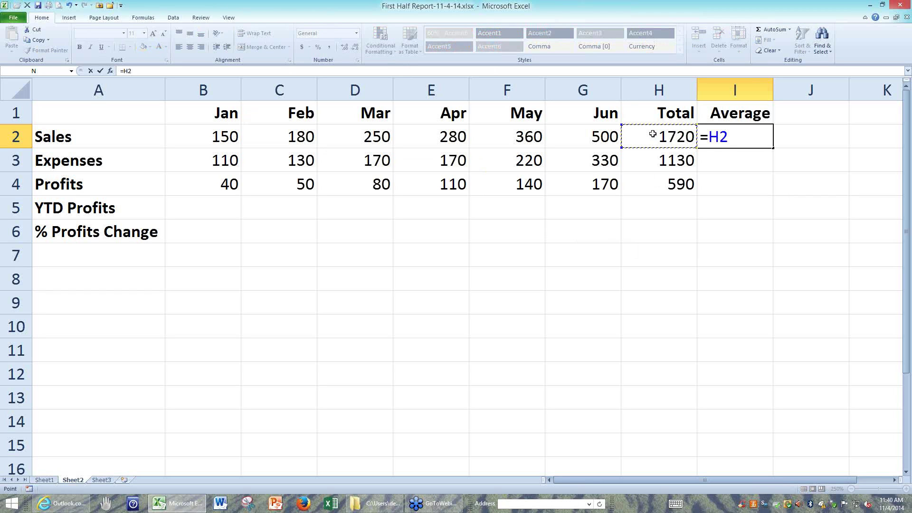
{"action": "type", "text": "/6"}
{"action": "key", "text": "ctrl+Return"}
{"action": "left_click_drag", "start_coordinate": [773, 147], "coordinate": [769, 191]}
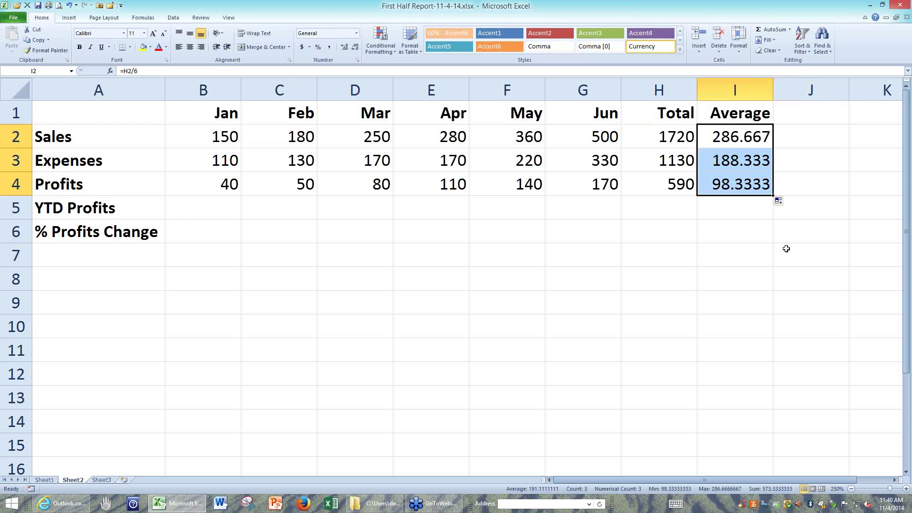
- Examine the average formulas for Sales, Expenses and Profits in I2:I4
{"action": "double_click", "coordinate": [723, 135]}
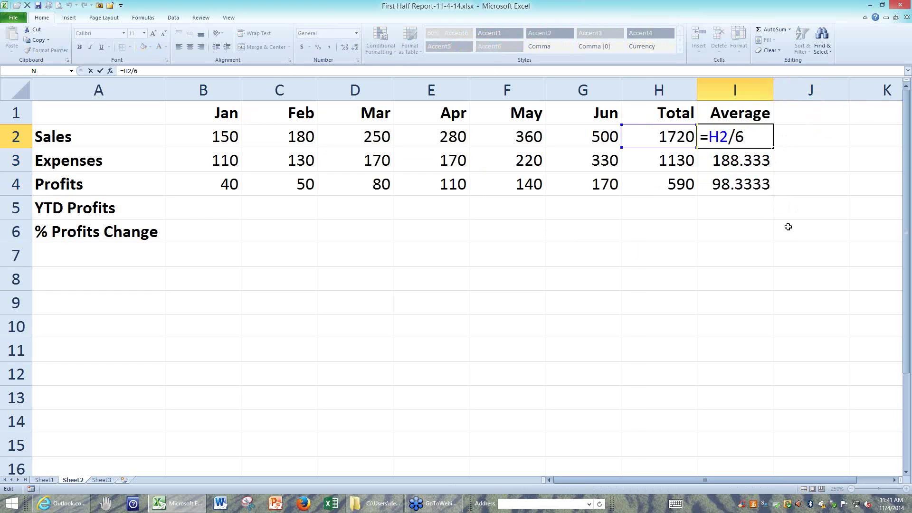
{"action": "key", "text": "ctrl+Return"}
{"action": "left_click", "coordinate": [748, 158]}
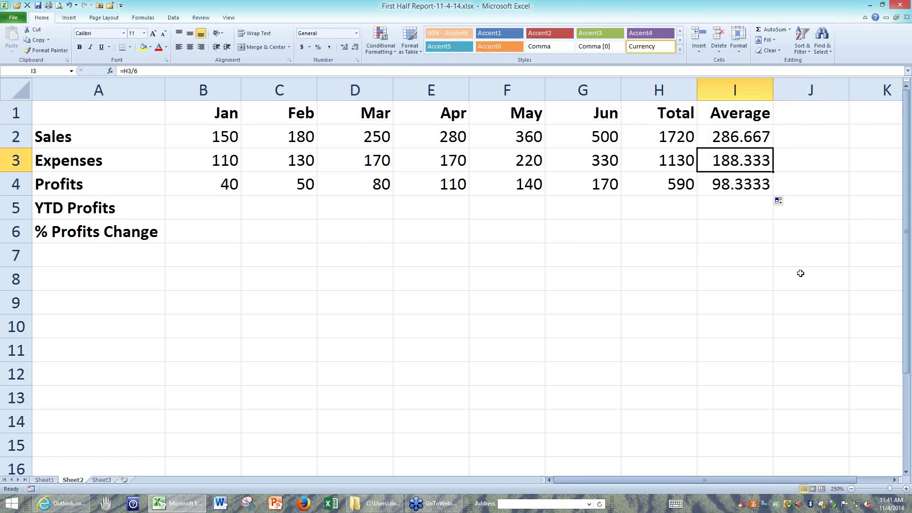
{"action": "left_click", "coordinate": [726, 187]}
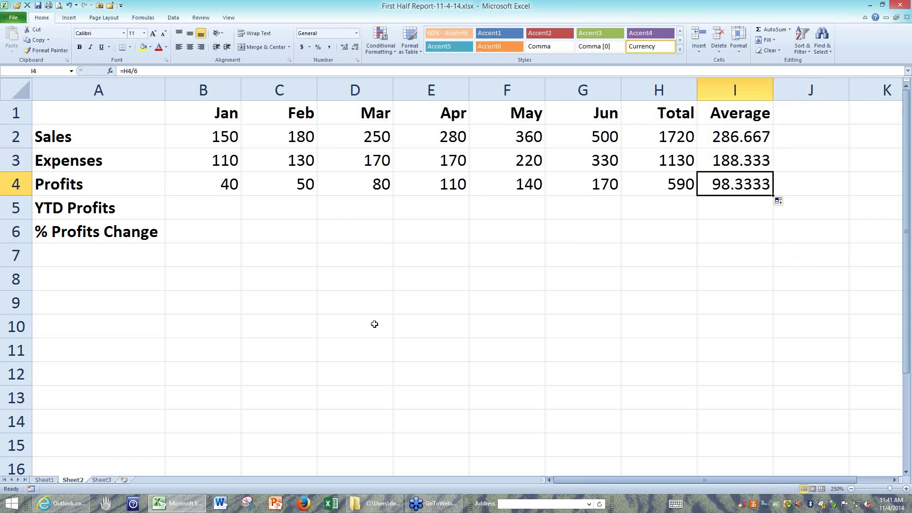
{"action": "left_click", "coordinate": [581, 327]}
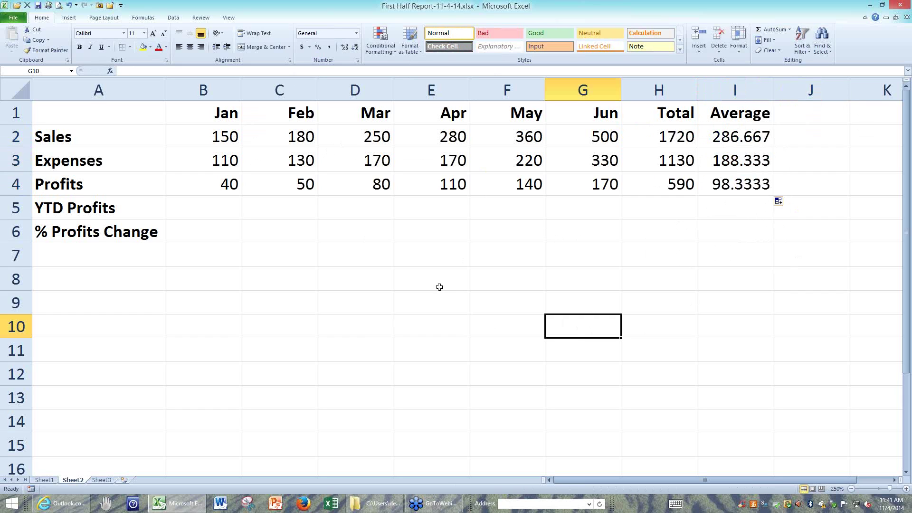
- Review the Apr to Jun figures in E2:G4 and the divisor 6 in the Sales average formula in I2
{"action": "left_click", "coordinate": [723, 138]}
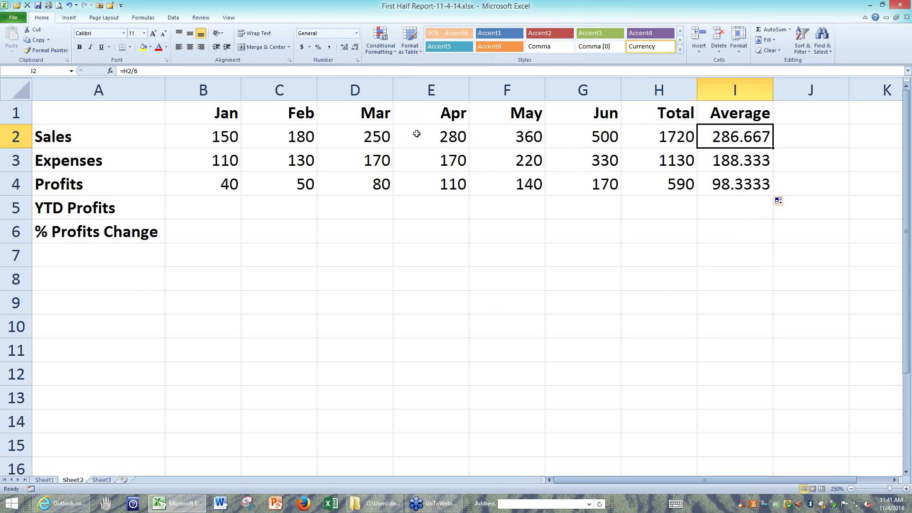
{"action": "left_click_drag", "start_coordinate": [415, 137], "coordinate": [589, 182]}
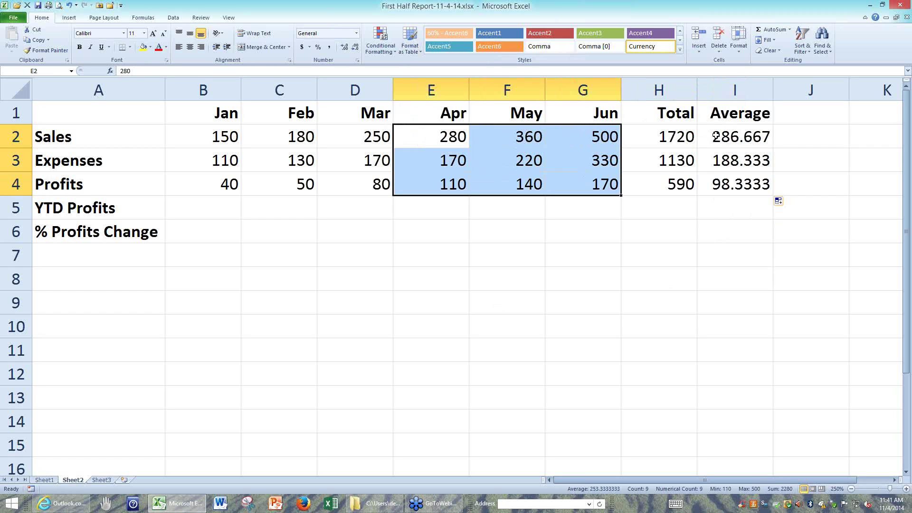
{"action": "left_click", "coordinate": [715, 136]}
{"action": "key", "text": "F2"}
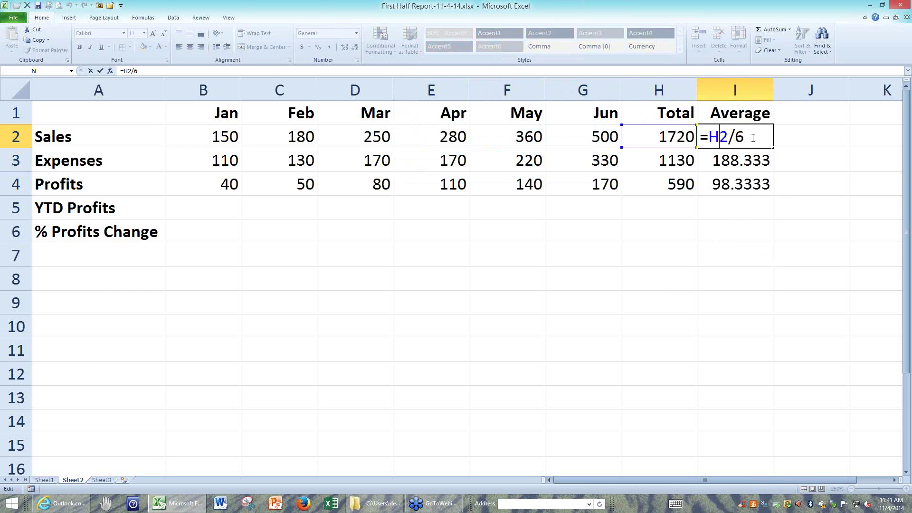
{"action": "key", "text": "Left"}
{"action": "key", "text": "Left"}
{"action": "key", "text": "Left"}
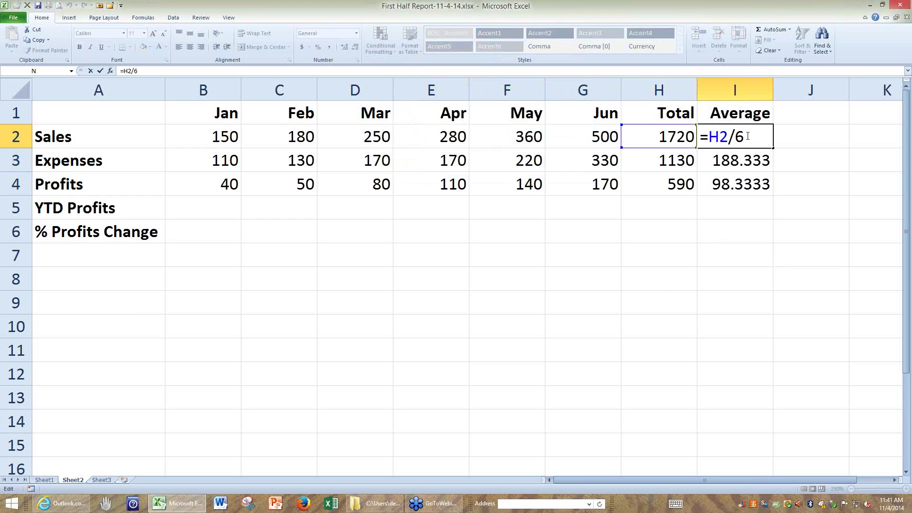
{"action": "double_click", "coordinate": [740, 138]}
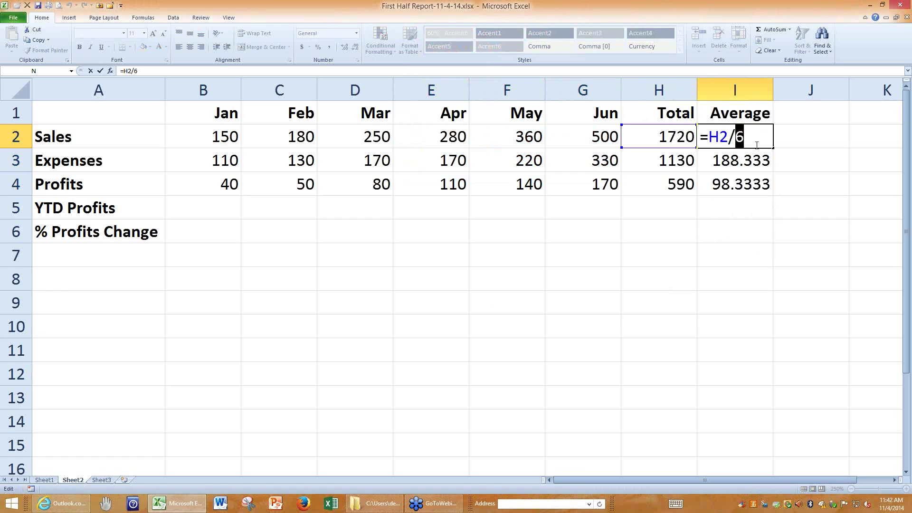
{"action": "key", "text": "Escape"}
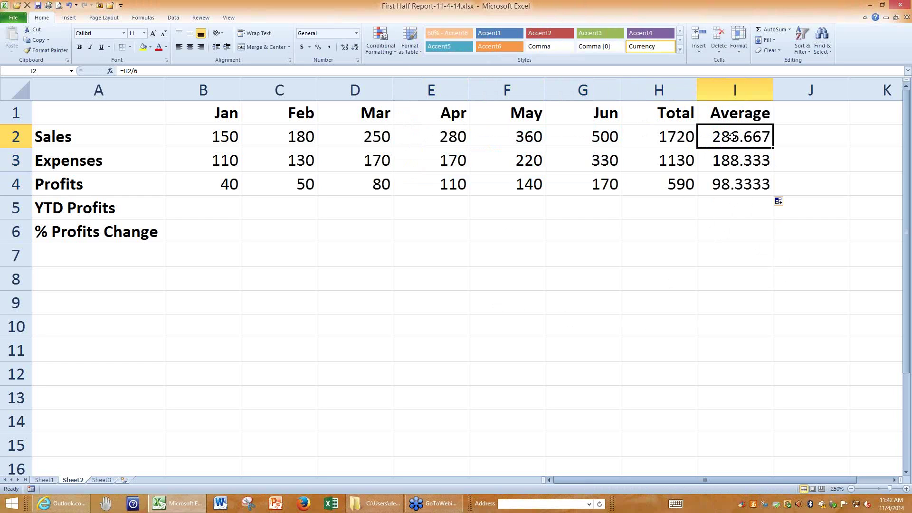
- Replace the Sales average formula in I2 with =AVERAGE(B2:G2) and check the range it references
{"action": "type", "text": "=avrage("}
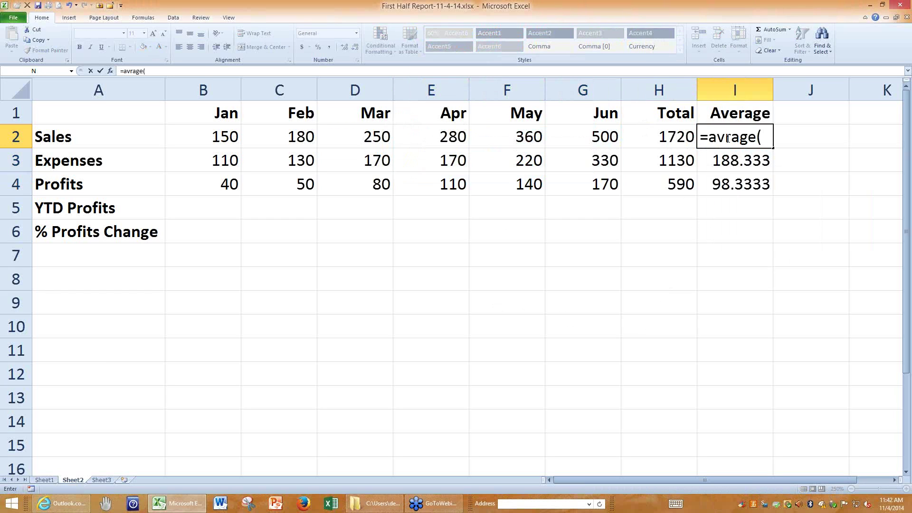
{"action": "left_click", "coordinate": [727, 137]}
{"action": "type", "text": "e"}
{"action": "left_click", "coordinate": [772, 137]}
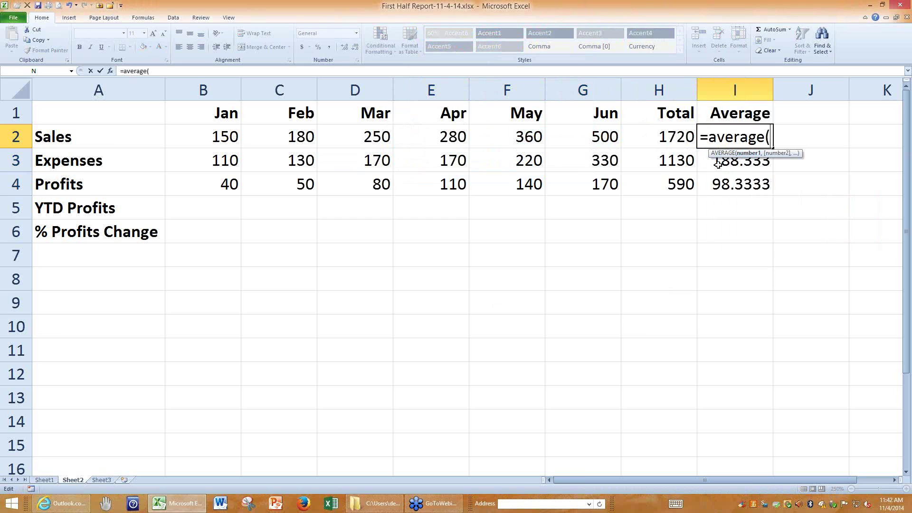
{"action": "left_click_drag", "start_coordinate": [238, 137], "coordinate": [551, 134]}
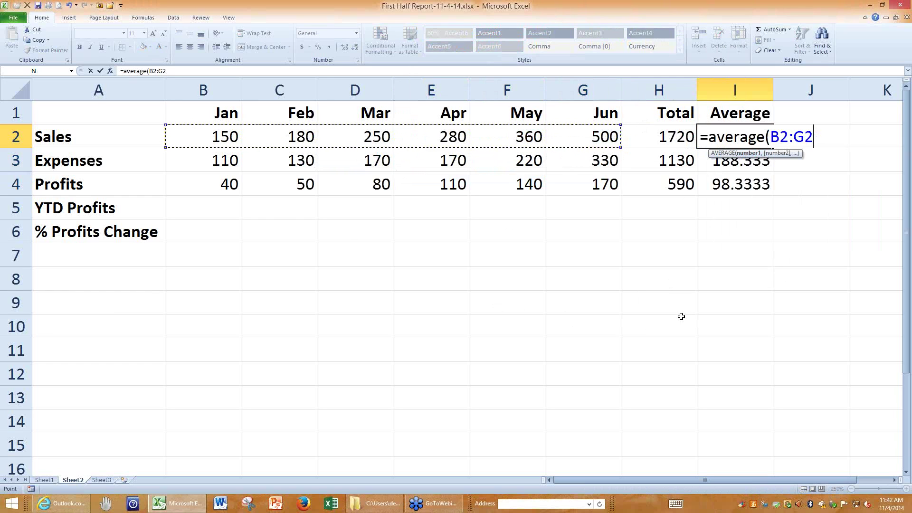
{"action": "key", "text": "Return"}
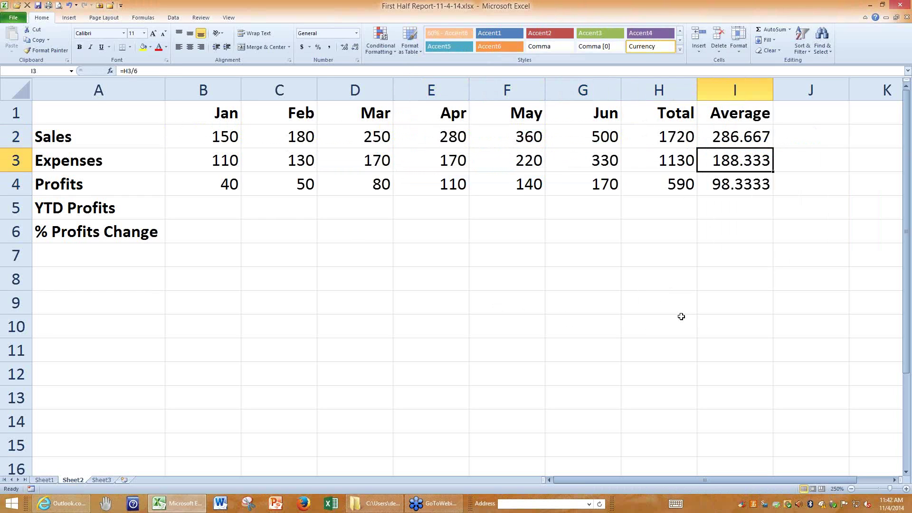
{"action": "left_click", "coordinate": [738, 136]}
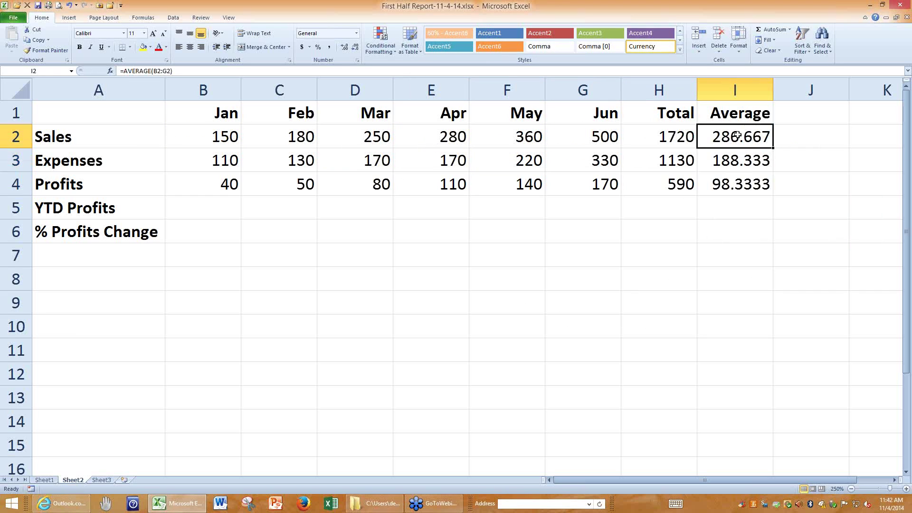
{"action": "key", "text": "F2"}
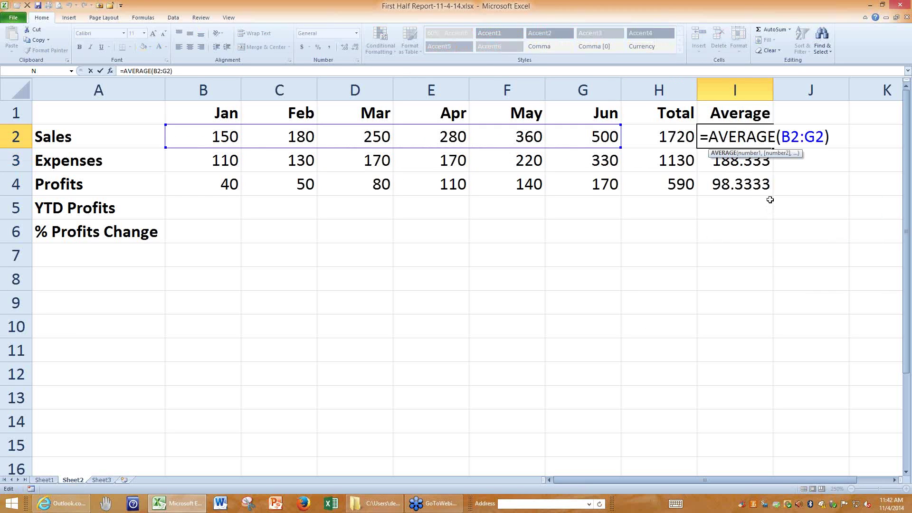
{"action": "key", "text": "Escape"}
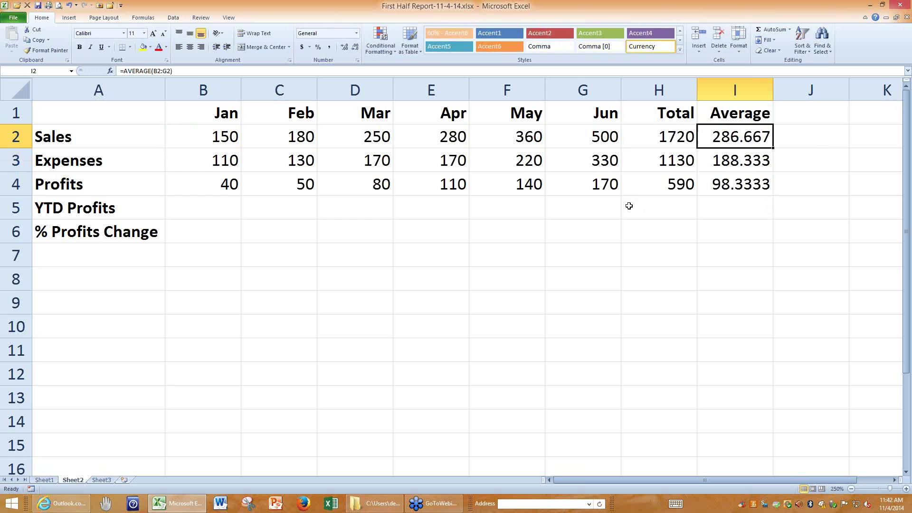
- Clear the June sales figure in G2 to test how the average formula handles an empty month
{"action": "left_click", "coordinate": [595, 138]}
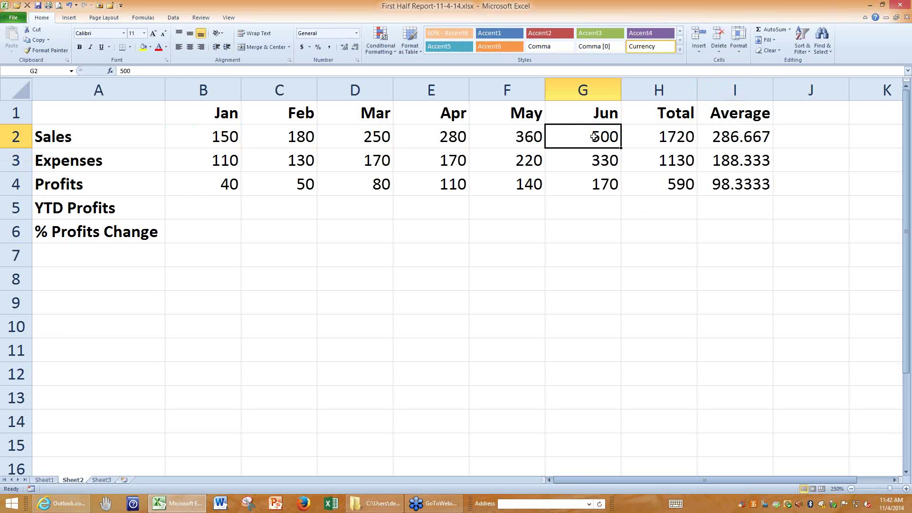
{"action": "key", "text": "Delete"}
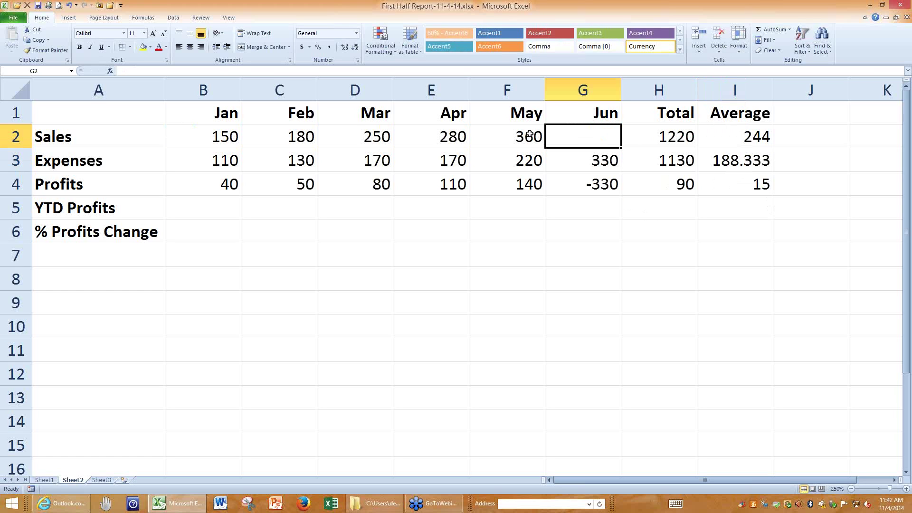
- Examine the Jan to Jun Sales range B2:G2, including the empty June cell
{"action": "left_click", "coordinate": [218, 135]}
{"action": "left_click_drag", "start_coordinate": [218, 134], "coordinate": [577, 132]}
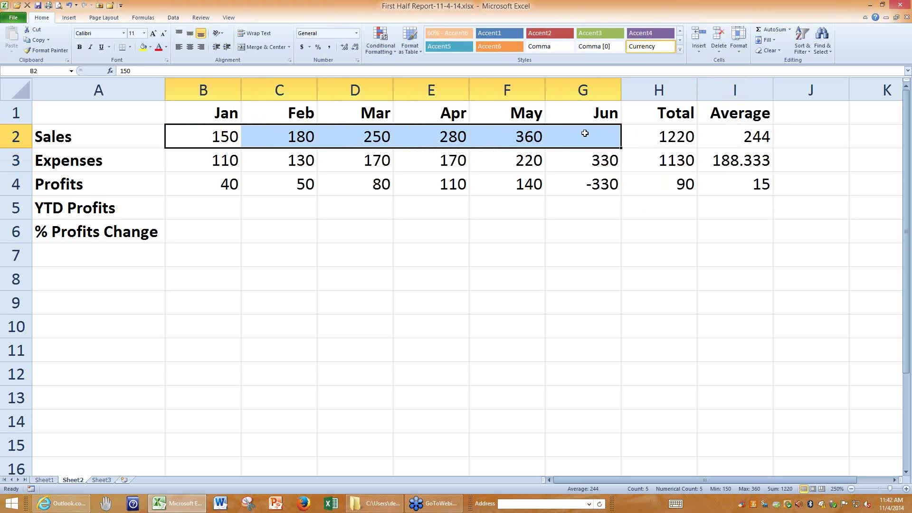
{"action": "left_click", "coordinate": [655, 283]}
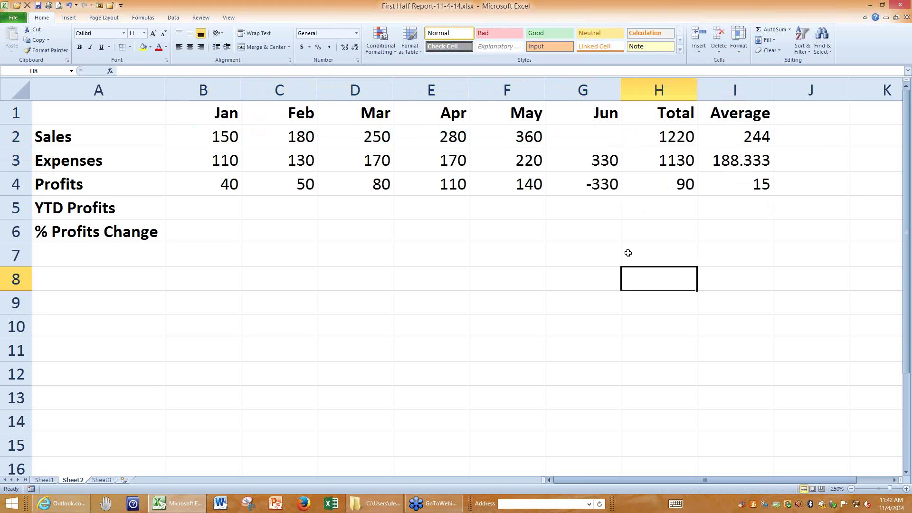
- Enter the test values 10, 0 and 10 in G7:G9
{"action": "left_click", "coordinate": [579, 258]}
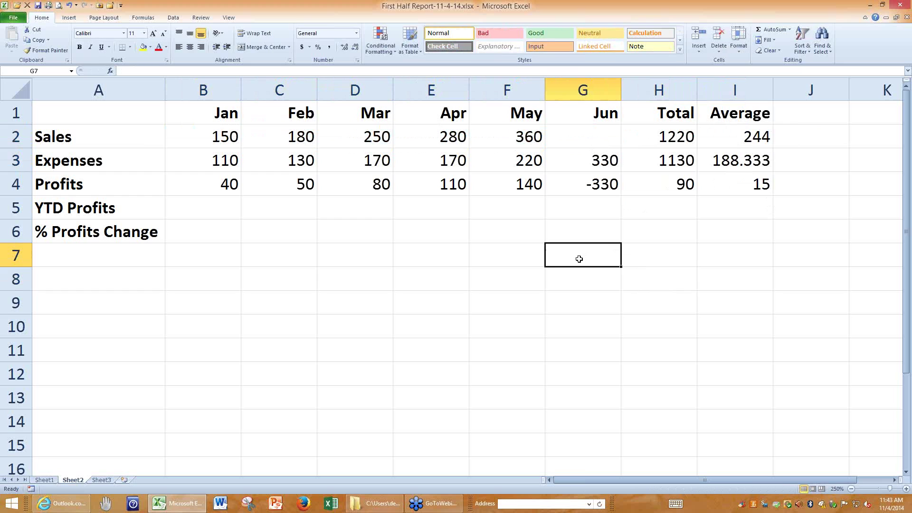
{"action": "type", "text": "10"}
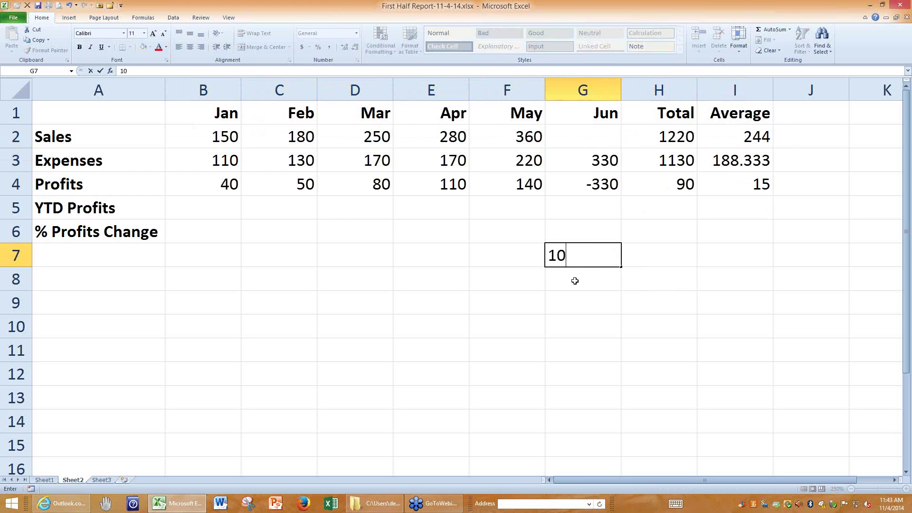
{"action": "left_click", "coordinate": [575, 280]}
{"action": "type", "text": "0"}
{"action": "left_click", "coordinate": [588, 303]}
{"action": "type", "text": "10"}
{"action": "key", "text": "Return"}
- Enter 10 in H7 and 10 in H9, leaving H8 blank as a comparison with the zero in G8
{"action": "left_click", "coordinate": [663, 254]}
{"action": "type", "text": "1"}
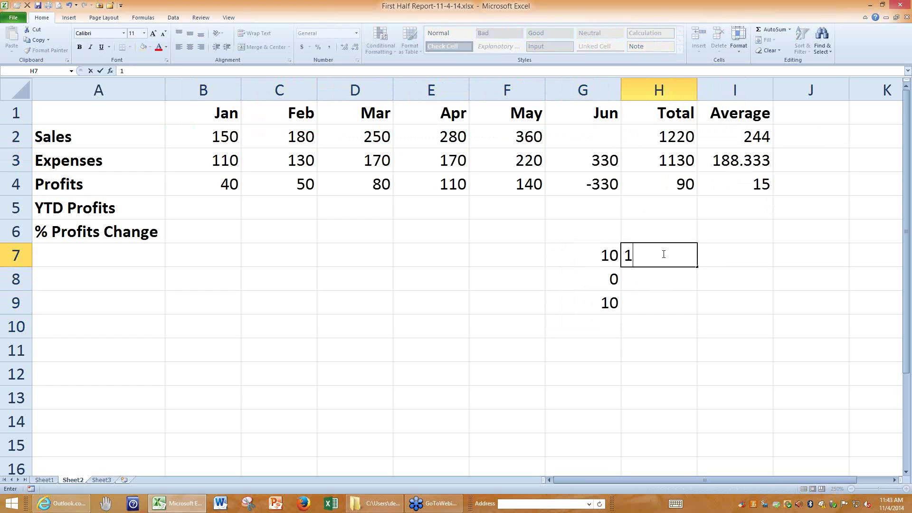
{"action": "type", "text": "0"}
{"action": "left_click", "coordinate": [664, 277]}
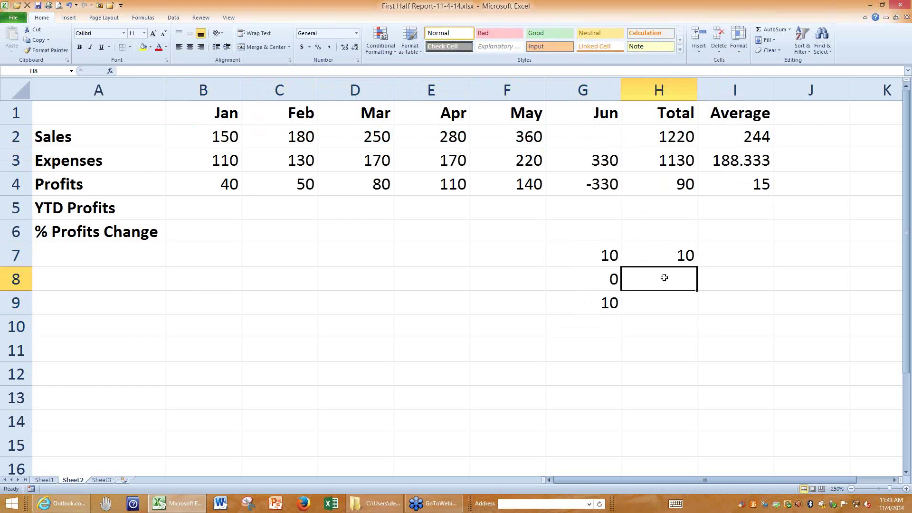
{"action": "left_click", "coordinate": [665, 303]}
{"action": "type", "text": "10"}
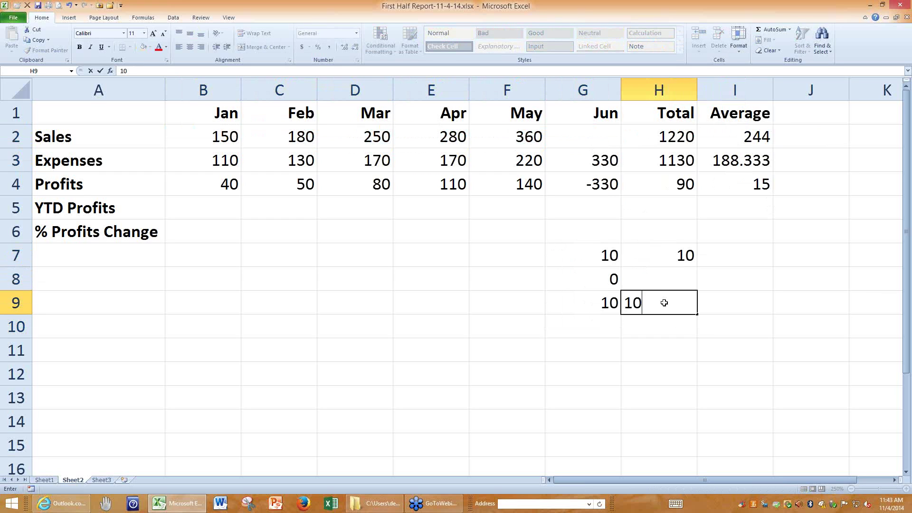
{"action": "key", "text": "Return"}
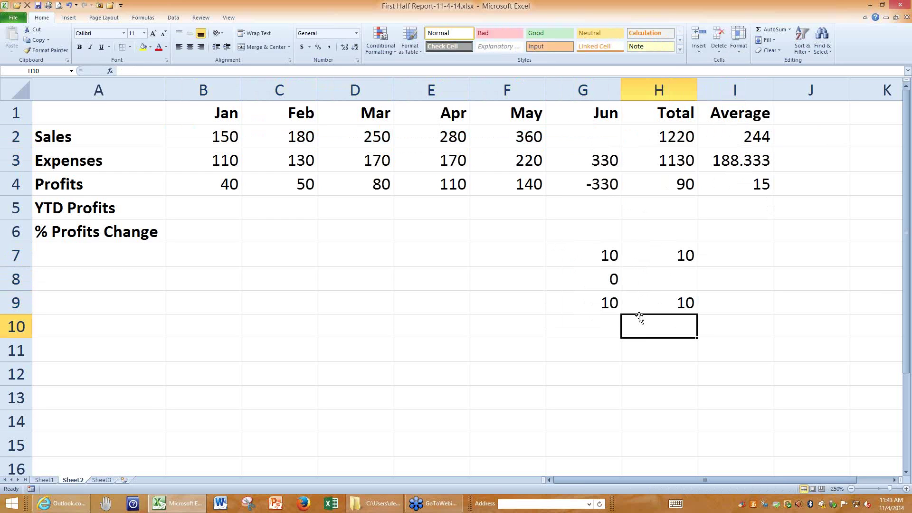
- Calculate the average of the first test column in G10 with =AVERAGE(G7:G9)
{"action": "left_click", "coordinate": [588, 330]}
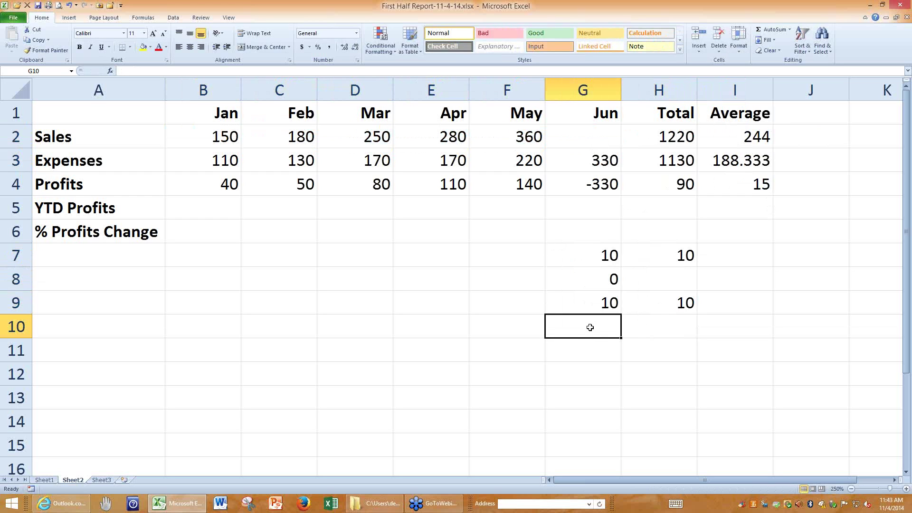
{"action": "type", "text": "=average("}
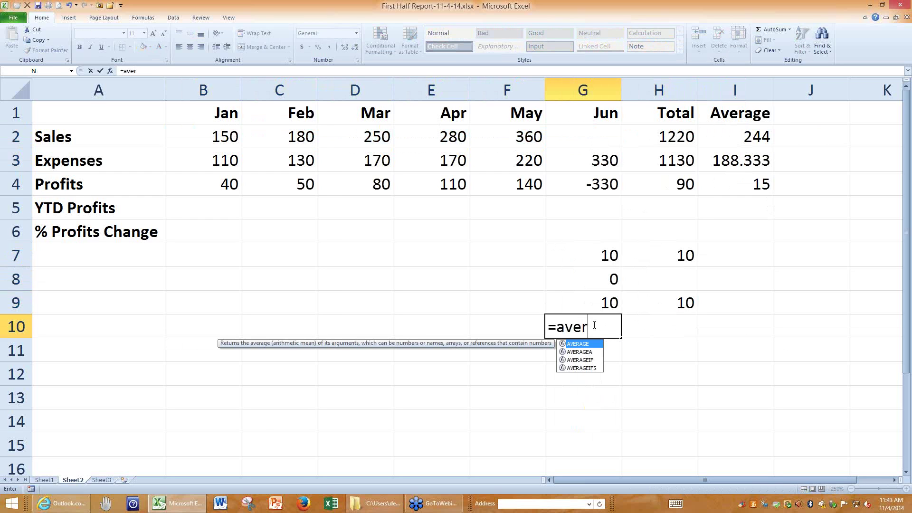
{"action": "left_click", "coordinate": [578, 291]}
{"action": "left_click_drag", "start_coordinate": [578, 290], "coordinate": [576, 263]}
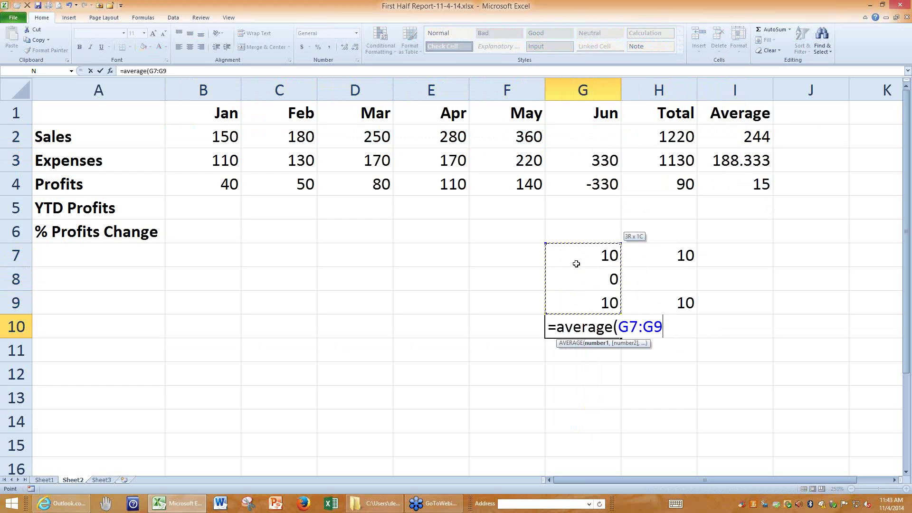
{"action": "key", "text": "Return"}
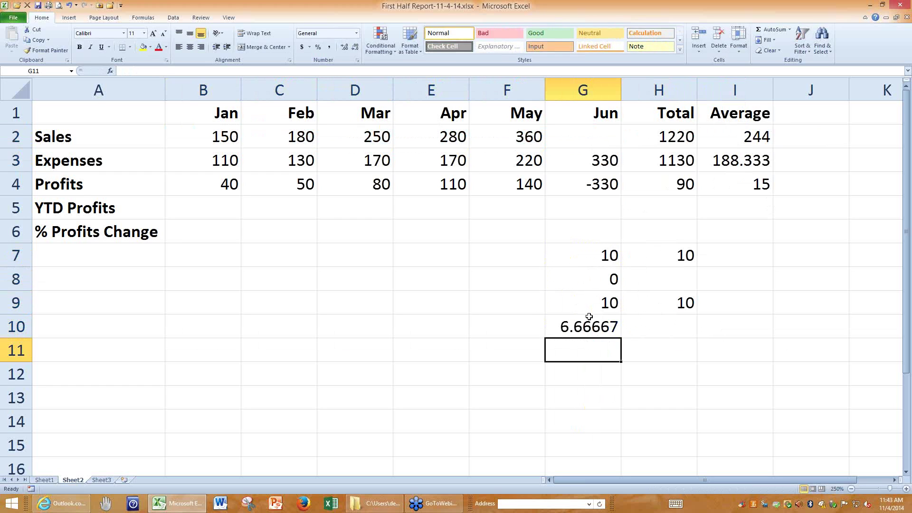
- Fill the test average from G10 into H10 and check the range its formula references
{"action": "left_click", "coordinate": [588, 326]}
{"action": "left_click_drag", "start_coordinate": [622, 338], "coordinate": [670, 332]}
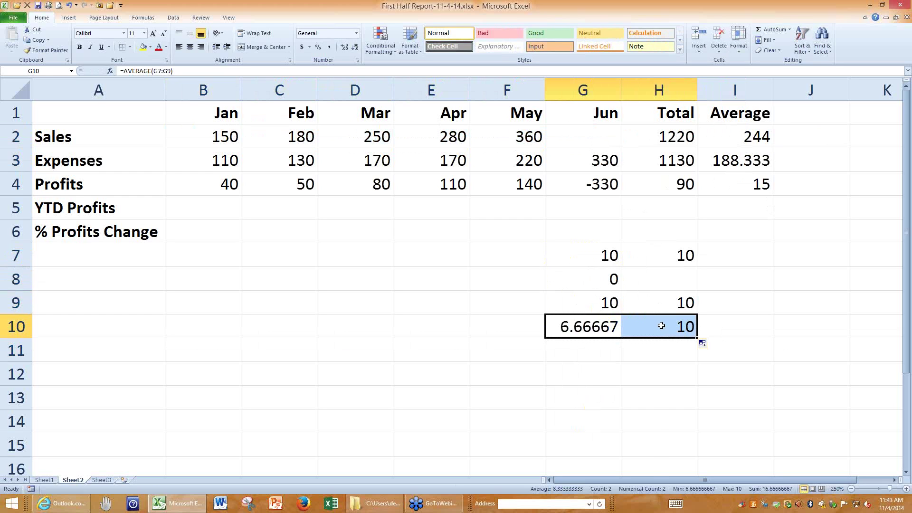
{"action": "double_click", "coordinate": [662, 326]}
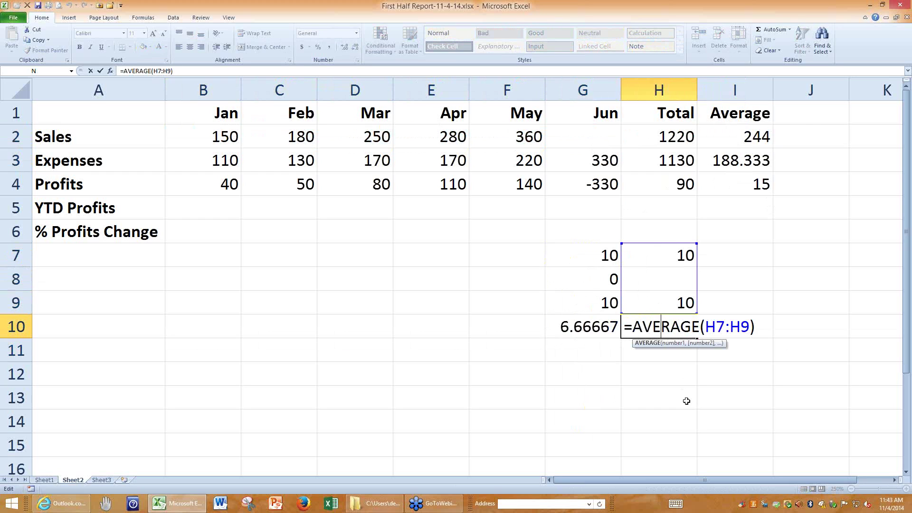
{"action": "key", "text": "ctrl+Return"}
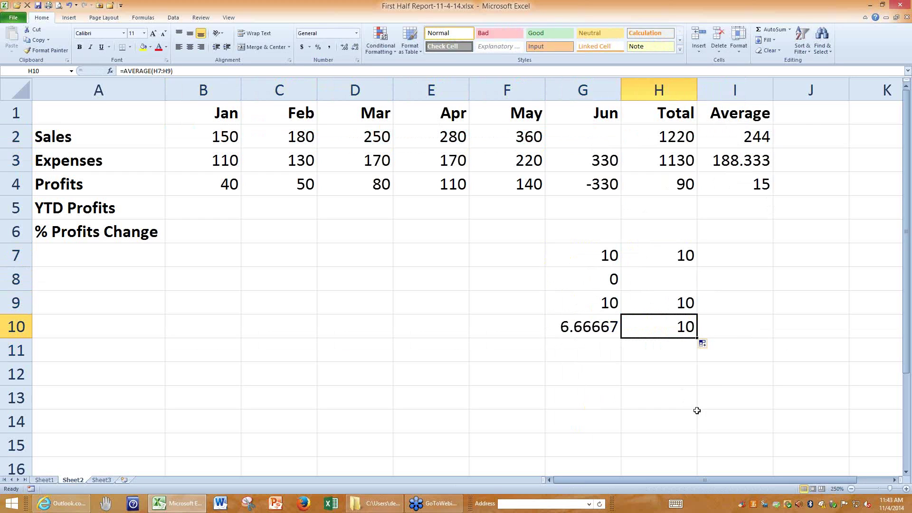
- Clear the test values and averages from G7:H10
{"action": "mouse_move", "coordinate": [591, 255]}
{"action": "left_mouse_down"}
{"action": "mouse_move", "coordinate": [631, 278]}
{"action": "mouse_move", "coordinate": [644, 324]}
{"action": "left_mouse_up"}
{"action": "key", "text": "Delete"}
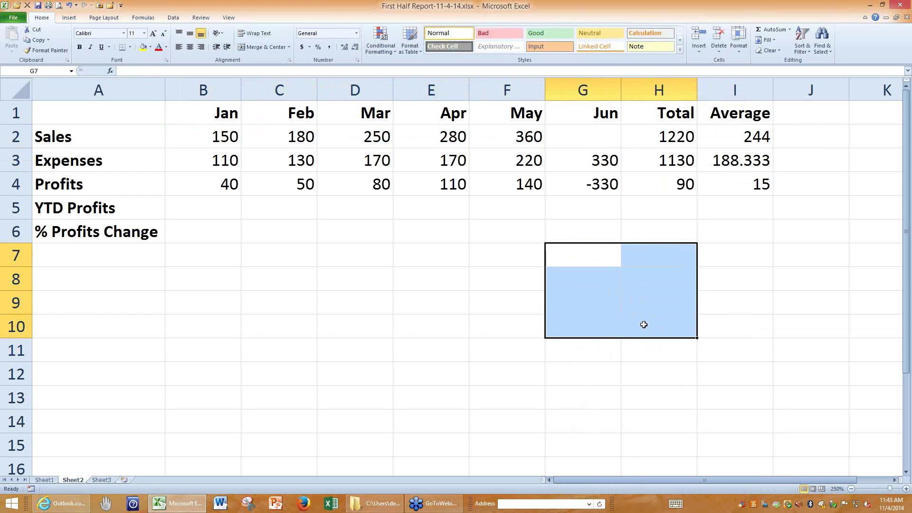
- Check the range of the Sales average formula in I2, and enter 500 as the June sales figure in G2
{"action": "left_click", "coordinate": [722, 137]}
{"action": "double_click", "coordinate": [722, 138]}
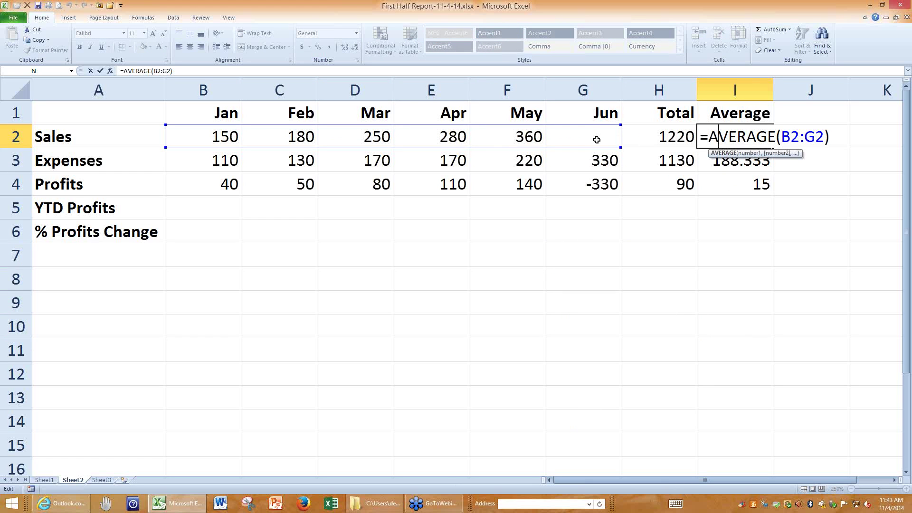
{"action": "left_click", "coordinate": [596, 140]}
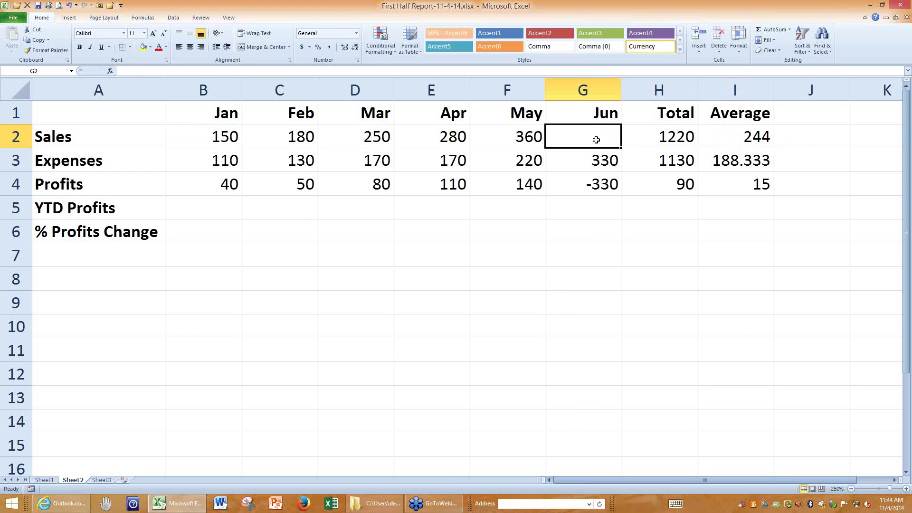
{"action": "type", "text": "500"}
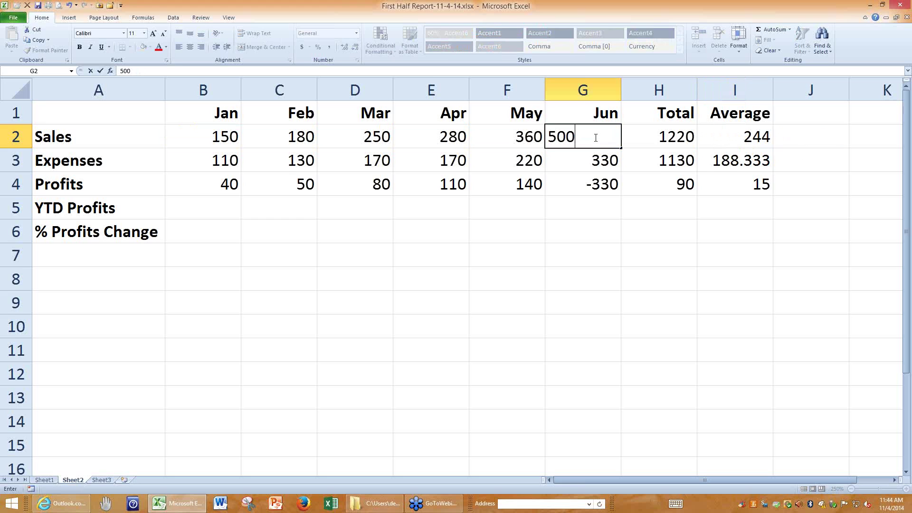
{"action": "key", "text": "Return"}
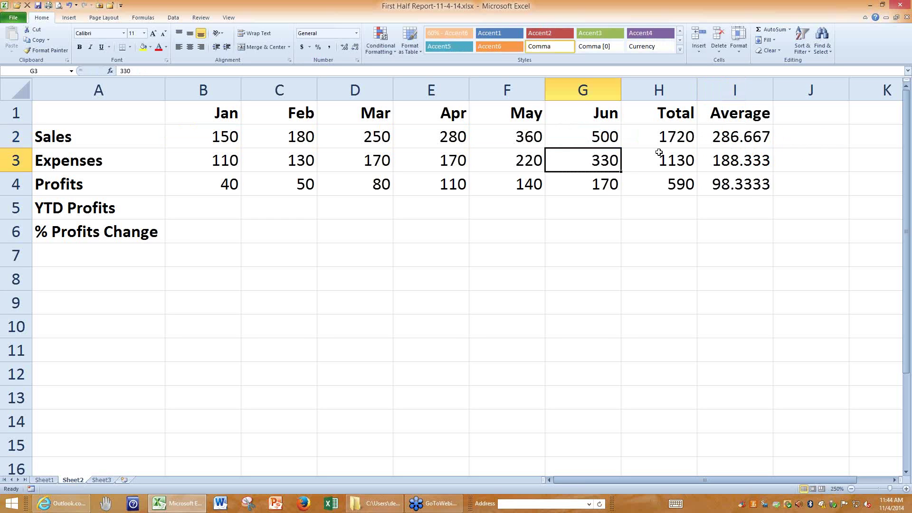
- Review the Sales average formula in I2 and fill it down to Expenses and Profits in I3:I4
{"action": "double_click", "coordinate": [720, 139]}
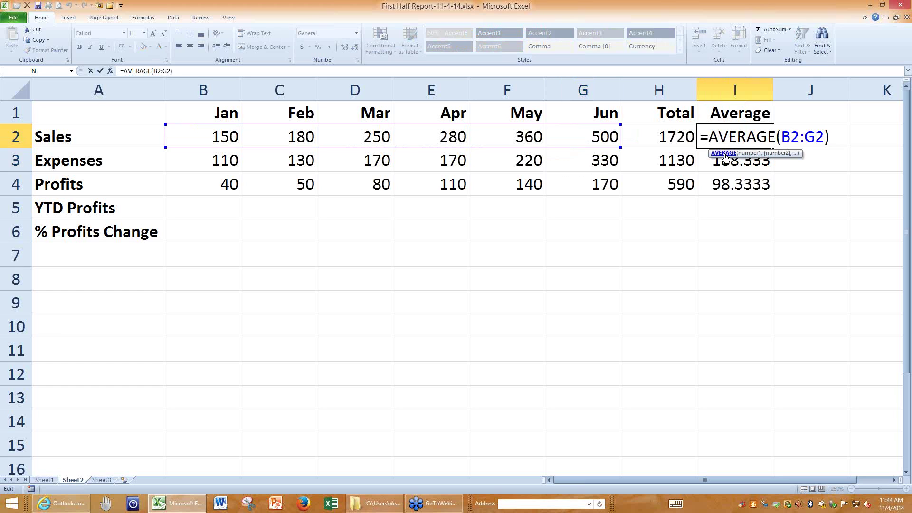
{"action": "key", "text": "Escape"}
{"action": "left_click_drag", "start_coordinate": [773, 148], "coordinate": [768, 189]}
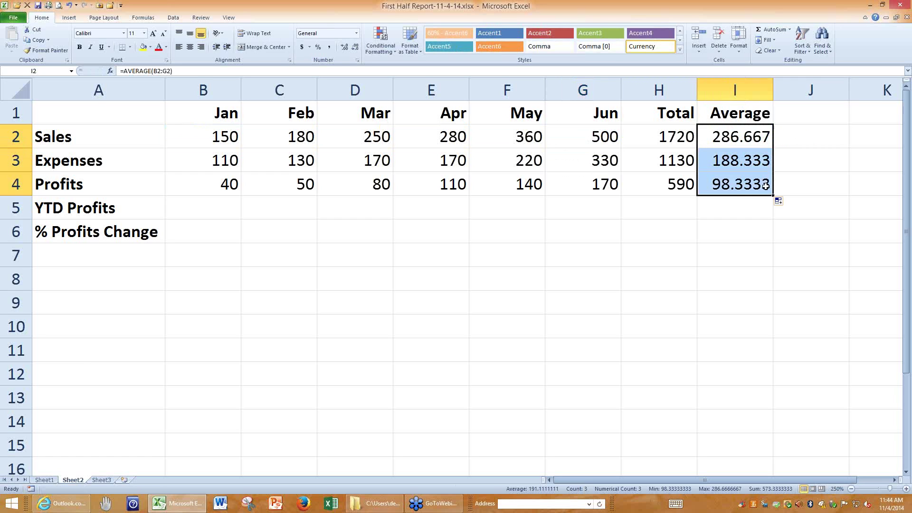
{"action": "left_click", "coordinate": [702, 323]}
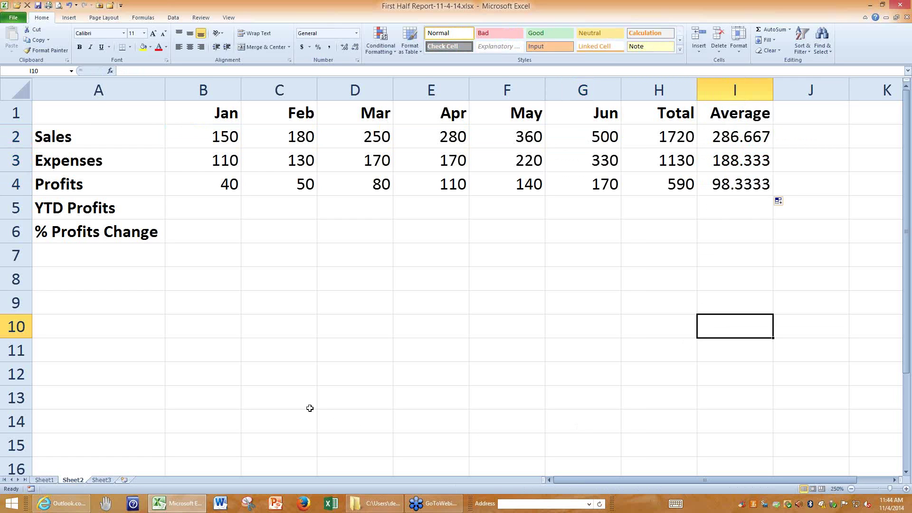
- Examine which monthly Profits cells in row 4 accumulate into the February and March YTD Profits cells
{"action": "left_click", "coordinate": [223, 207]}
{"action": "left_click", "coordinate": [264, 212]}
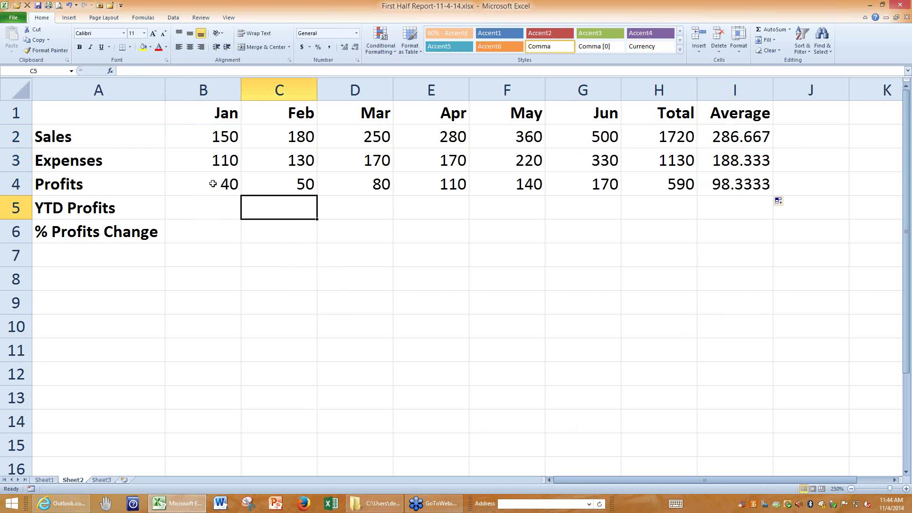
{"action": "left_click_drag", "start_coordinate": [213, 184], "coordinate": [266, 185]}
{"action": "left_click", "coordinate": [280, 207]}
{"action": "left_click_drag", "start_coordinate": [220, 182], "coordinate": [261, 180]}
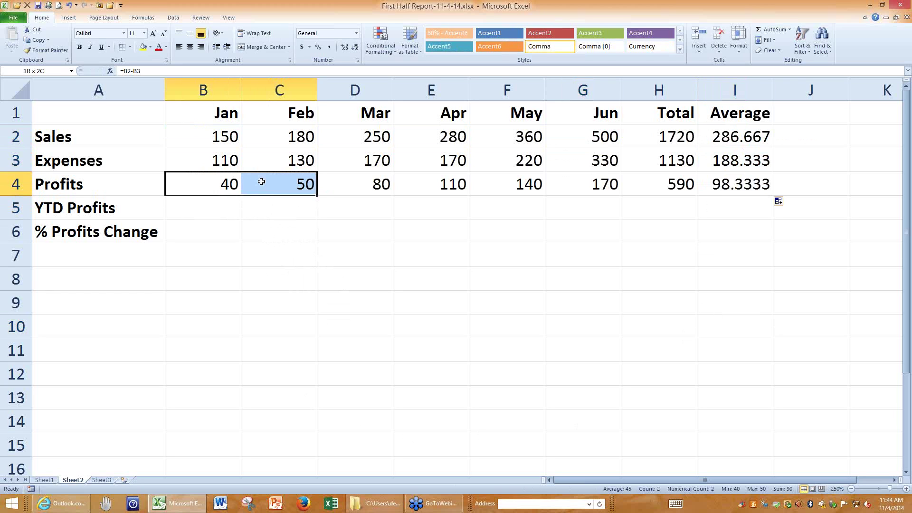
{"action": "left_click", "coordinate": [273, 206]}
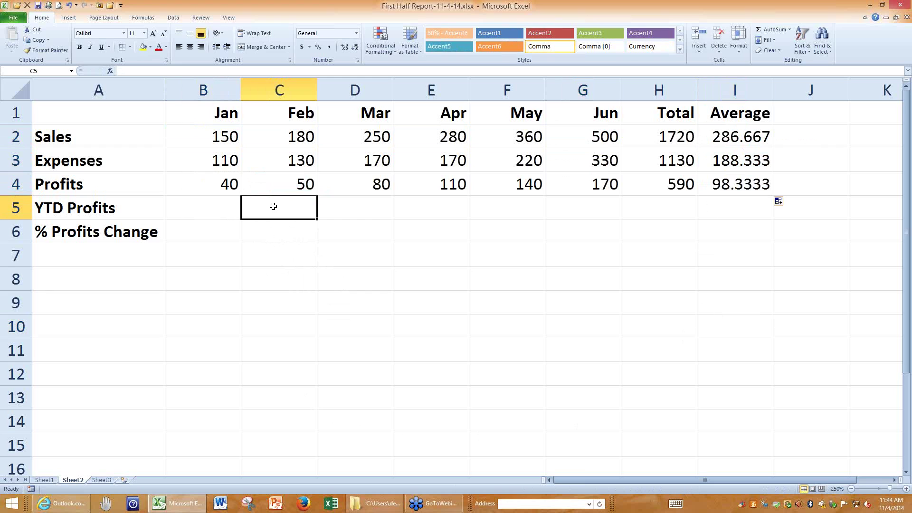
{"action": "left_click", "coordinate": [356, 211]}
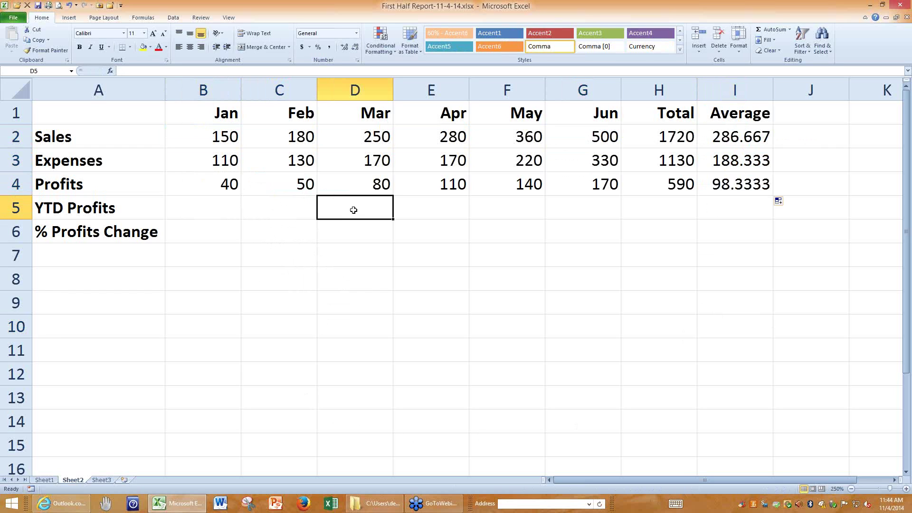
{"action": "left_click", "coordinate": [303, 208]}
{"action": "left_click_drag", "start_coordinate": [220, 182], "coordinate": [359, 184]}
{"action": "left_click", "coordinate": [357, 208]}
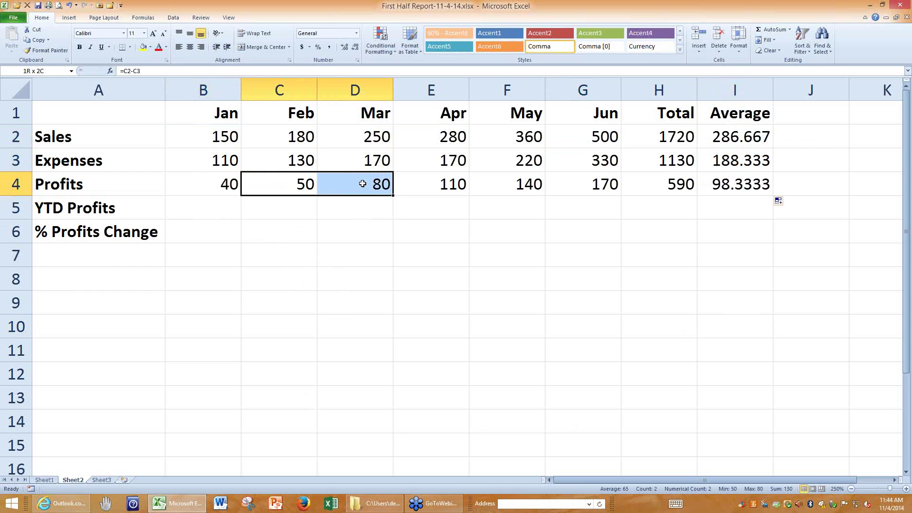
{"action": "left_click", "coordinate": [364, 211]}
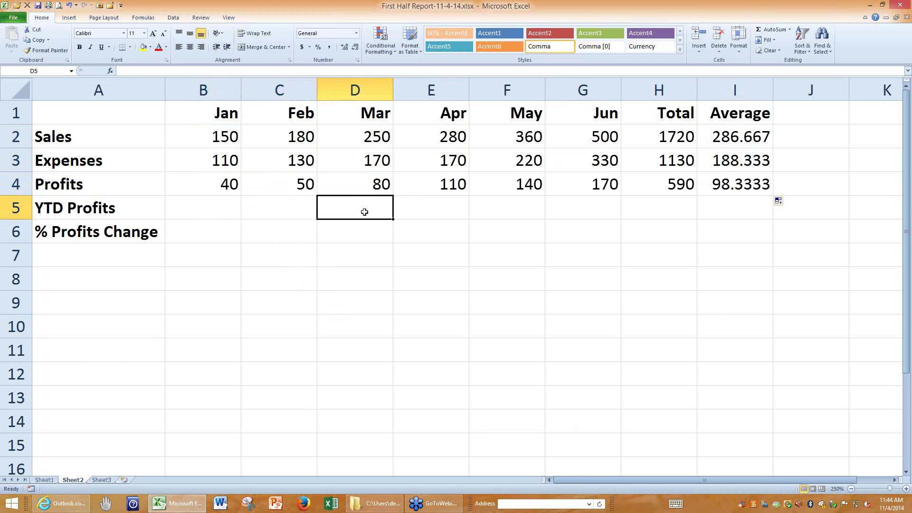
- Inspect the January Profits formula in B4 in relation to the YTD Profits cell B5
{"action": "left_click", "coordinate": [216, 202]}
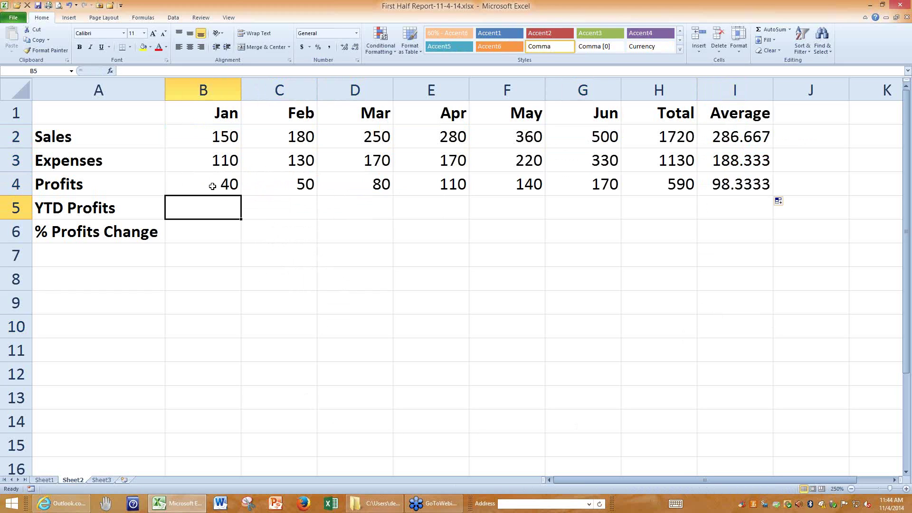
{"action": "left_click", "coordinate": [212, 186]}
{"action": "left_click", "coordinate": [217, 207]}
{"action": "double_click", "coordinate": [211, 187]}
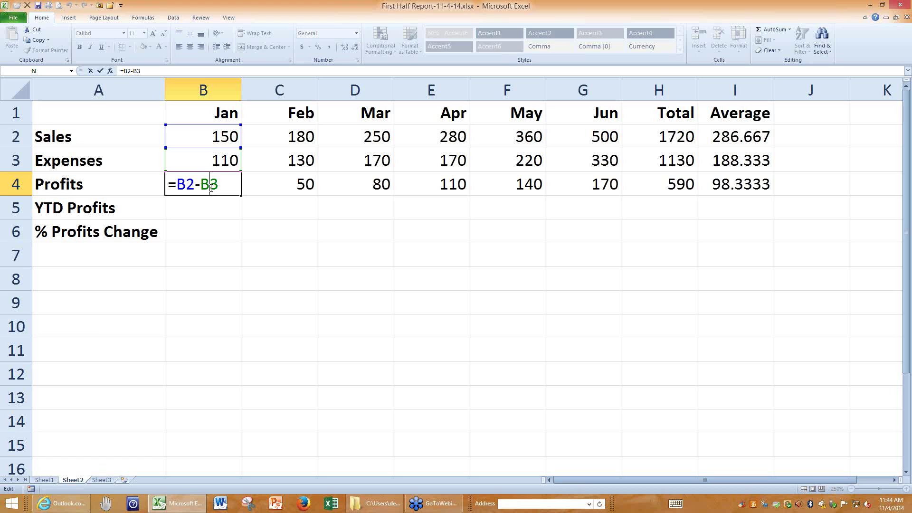
{"action": "key", "text": "Escape"}
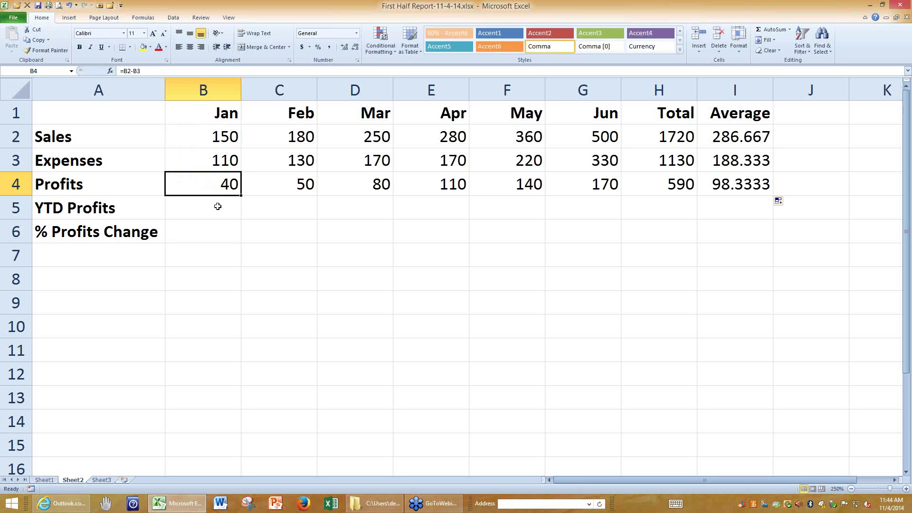
- Link the January YTD Profits cell B5 to the January profit with the formula =B4
{"action": "left_click", "coordinate": [219, 208]}
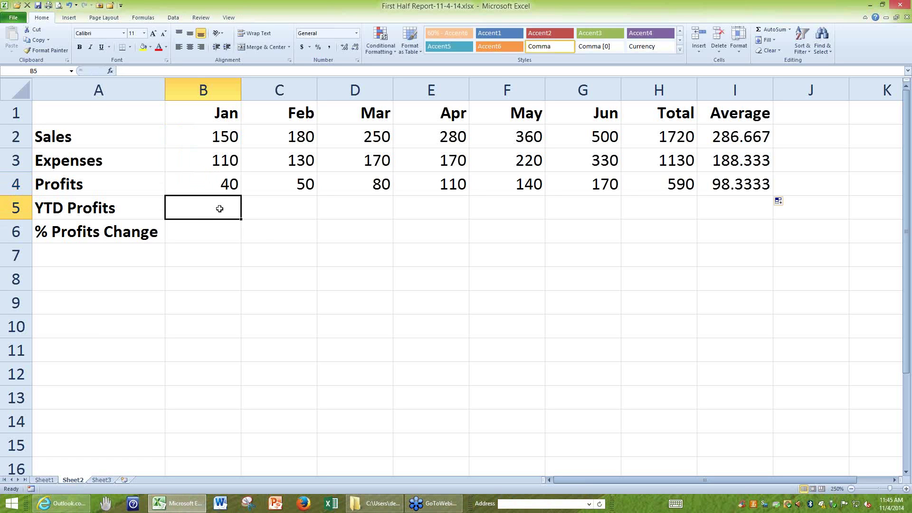
{"action": "type", "text": "="}
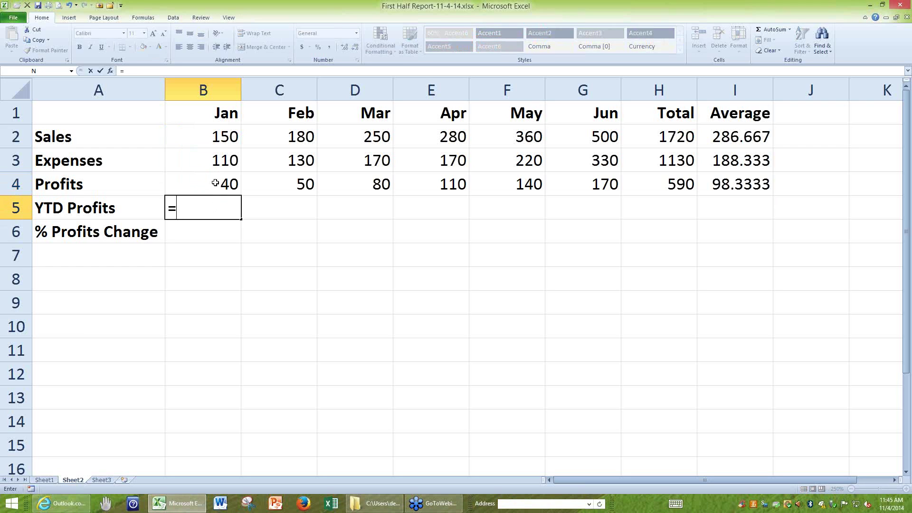
{"action": "left_click", "coordinate": [216, 183]}
{"action": "key", "text": "Return"}
{"action": "left_click", "coordinate": [215, 208]}
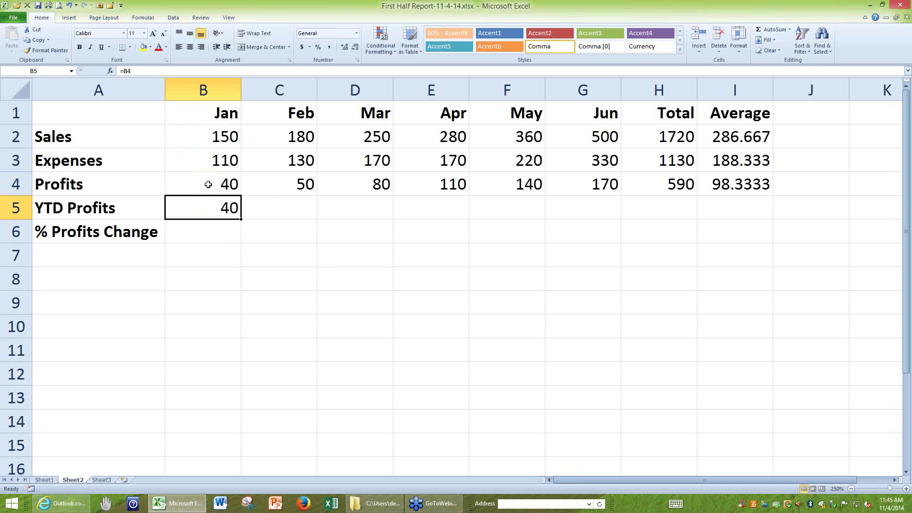
- Examine the start and end cell references of the Profits average formula in I4, leaving the formula as it is
{"action": "left_click", "coordinate": [279, 208]}
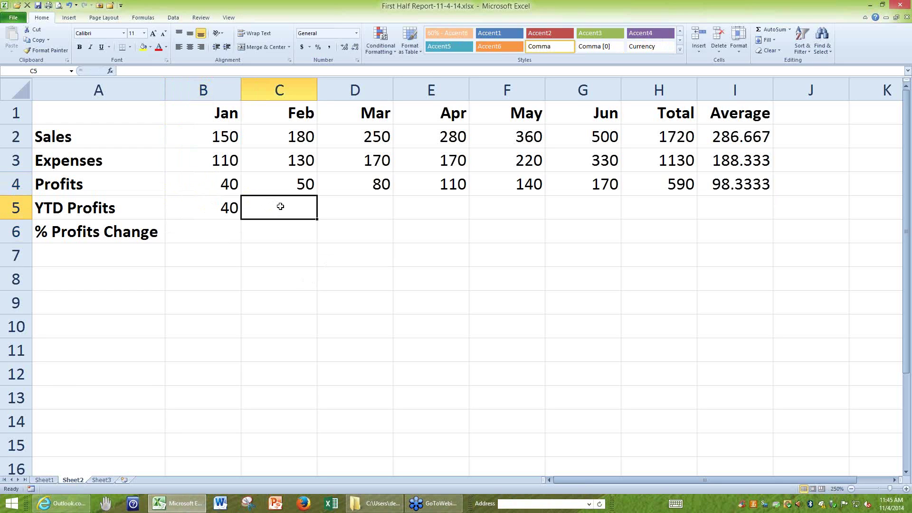
{"action": "double_click", "coordinate": [712, 183]}
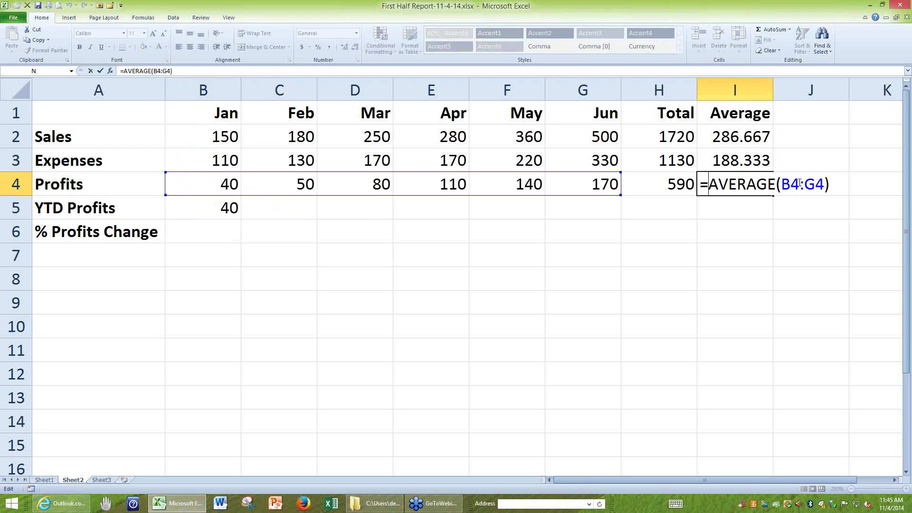
{"action": "left_click_drag", "start_coordinate": [799, 184], "coordinate": [783, 185]}
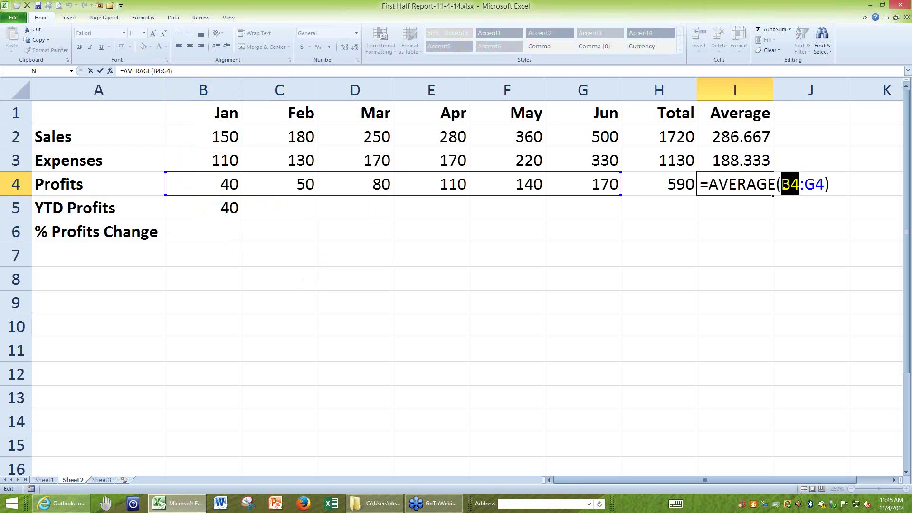
{"action": "double_click", "coordinate": [808, 184]}
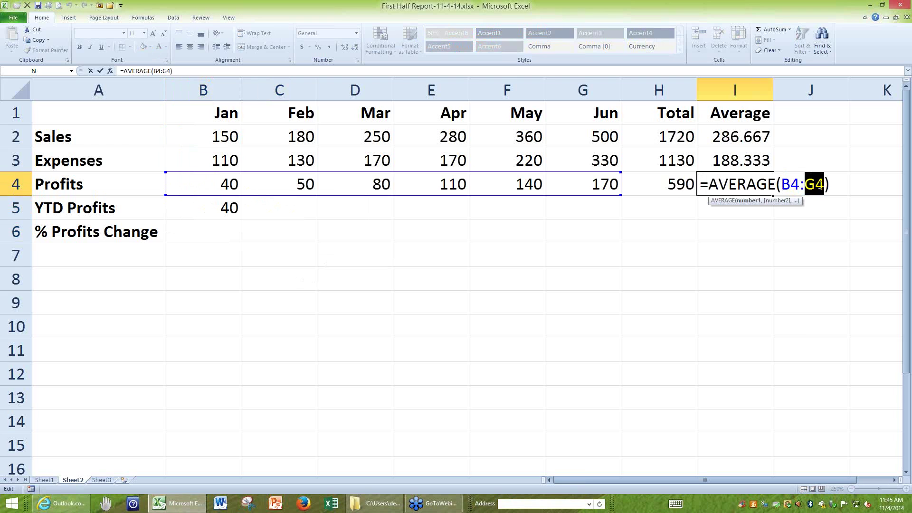
{"action": "left_click_drag", "start_coordinate": [825, 185], "coordinate": [781, 185]}
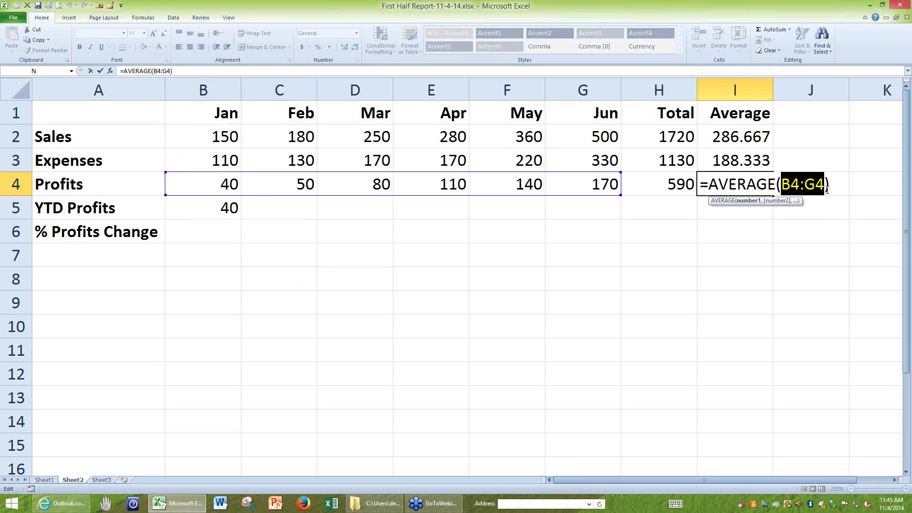
{"action": "left_click", "coordinate": [825, 187]}
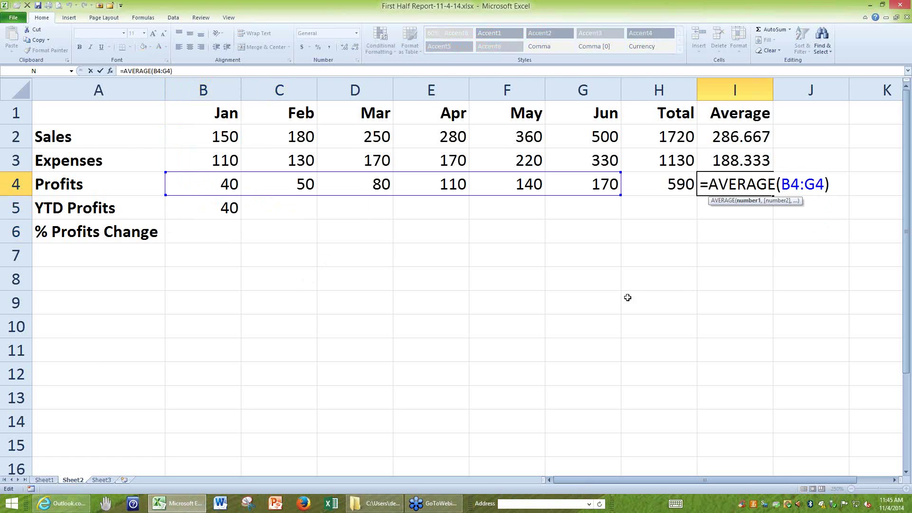
{"action": "key", "text": "ctrl+Return"}
- Enter a trial formula in D8 that sums two separate ranges and a constant: =SUM(B2:C2,E2:F2,100)
{"action": "left_click", "coordinate": [342, 278]}
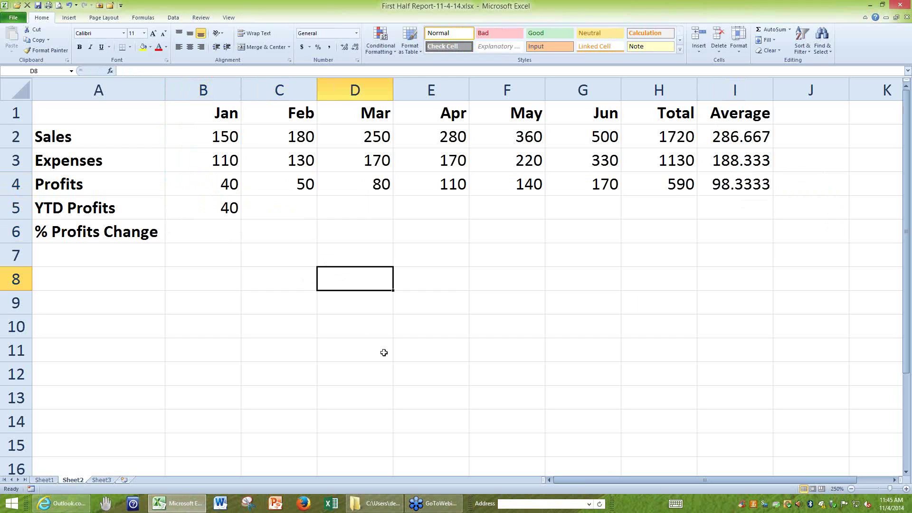
{"action": "type", "text": "=sum("}
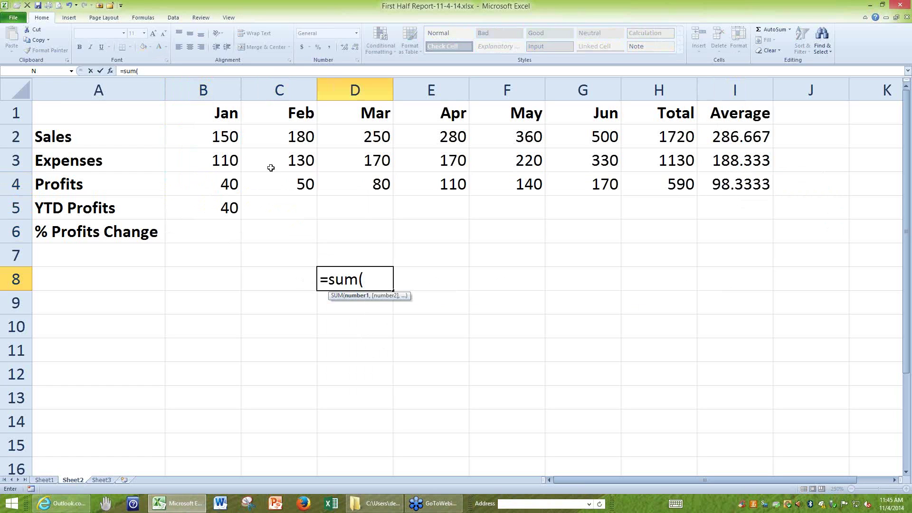
{"action": "left_click", "coordinate": [241, 137]}
{"action": "left_click_drag", "start_coordinate": [241, 138], "coordinate": [259, 136]}
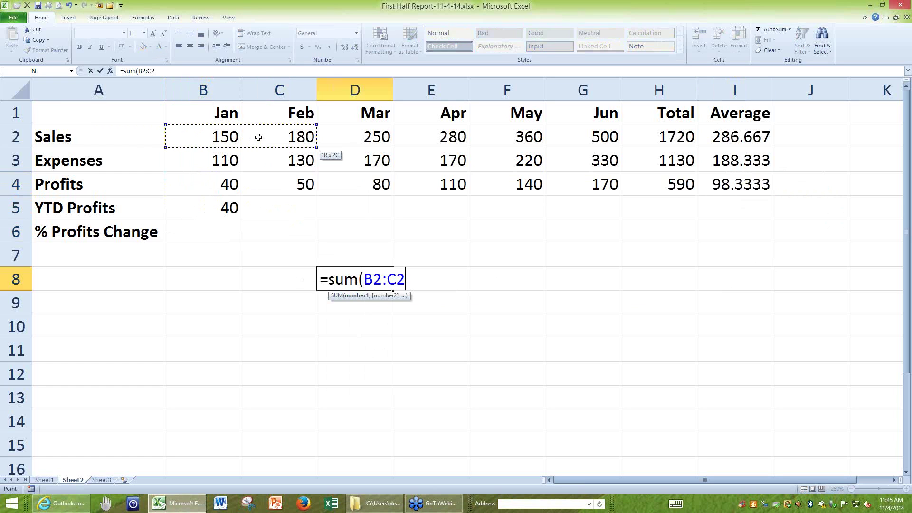
{"action": "type", "text": ","}
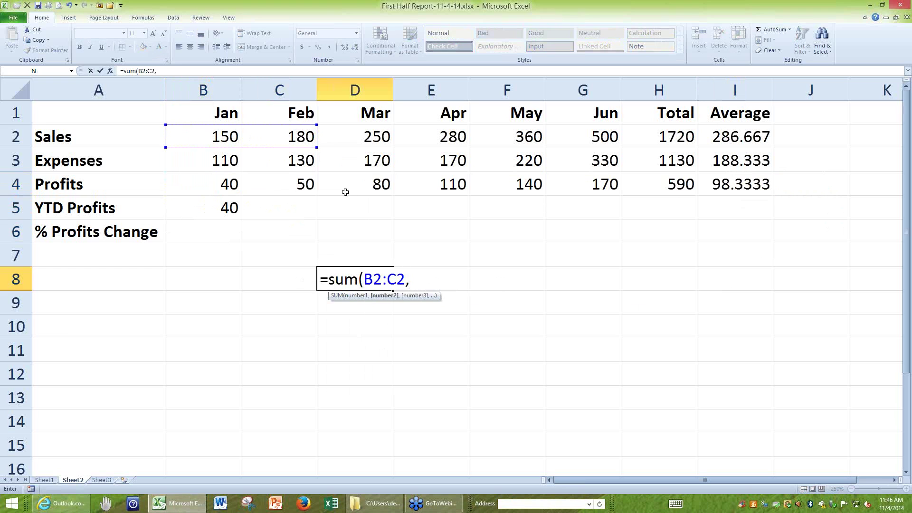
{"action": "left_click", "coordinate": [454, 138]}
{"action": "left_click_drag", "start_coordinate": [485, 137], "coordinate": [517, 137]}
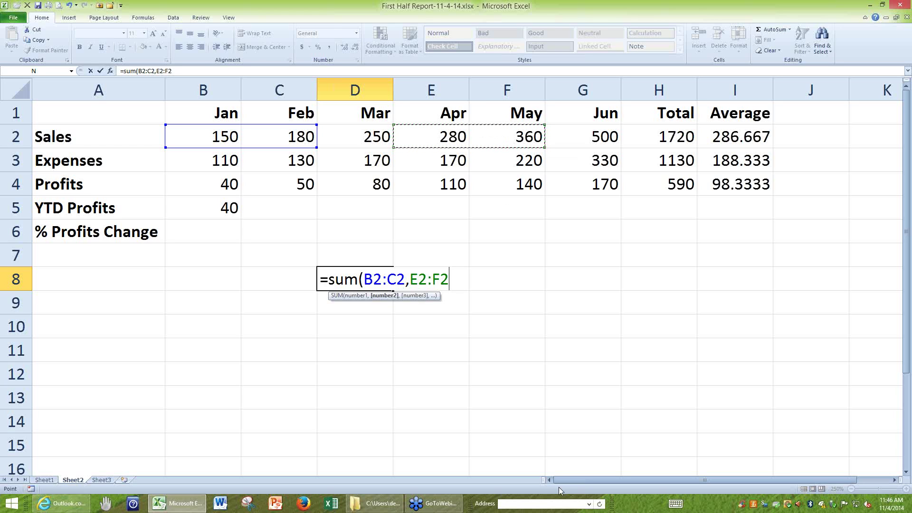
{"action": "type", "text": ",100"}
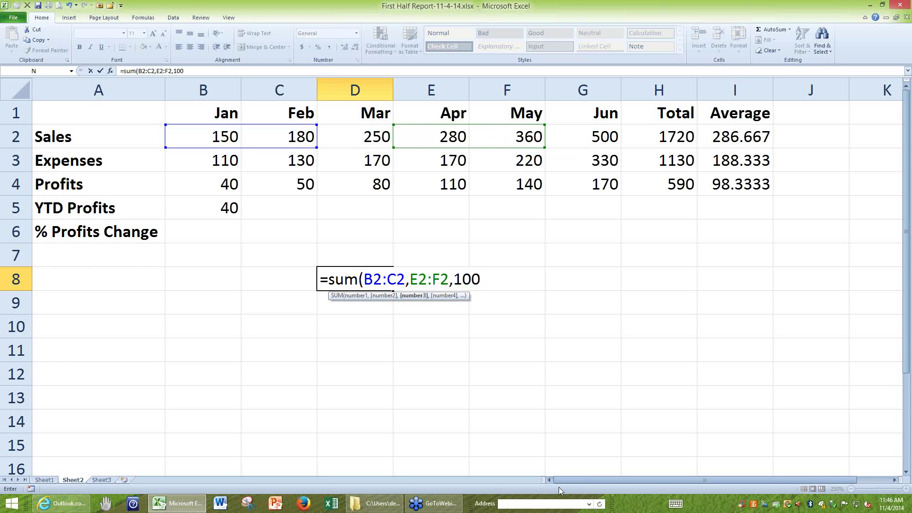
{"action": "key", "text": "Return"}
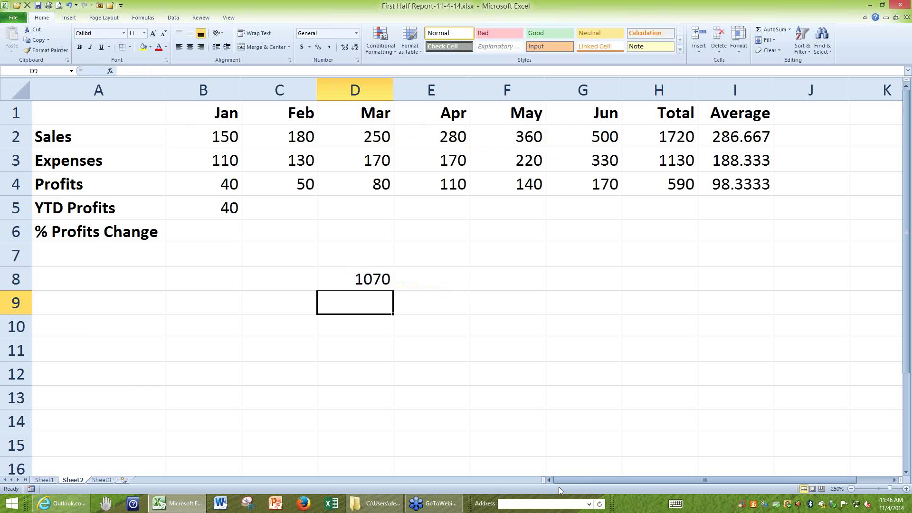
- Review the trial SUM formula in D8 and clear the cell
{"action": "left_click", "coordinate": [332, 279]}
{"action": "double_click", "coordinate": [329, 278]}
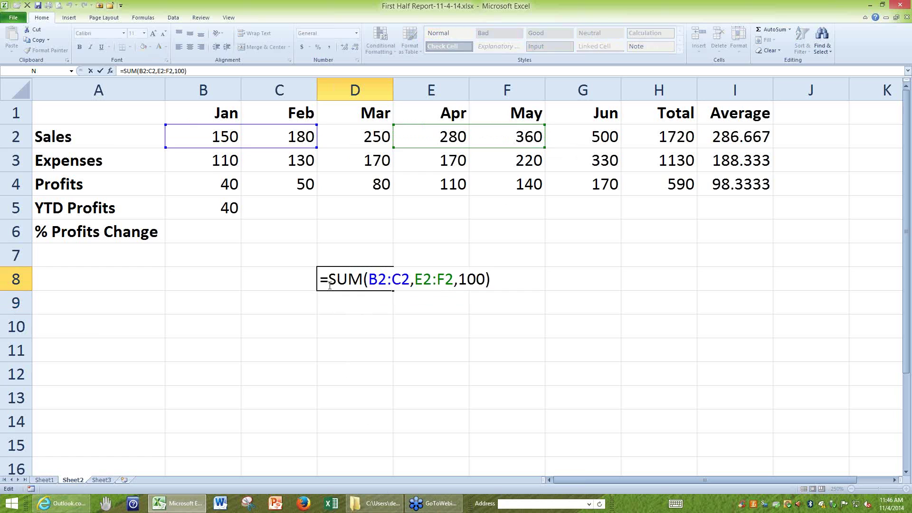
{"action": "key", "text": "ctrl+Return"}
{"action": "key", "text": "Delete"}
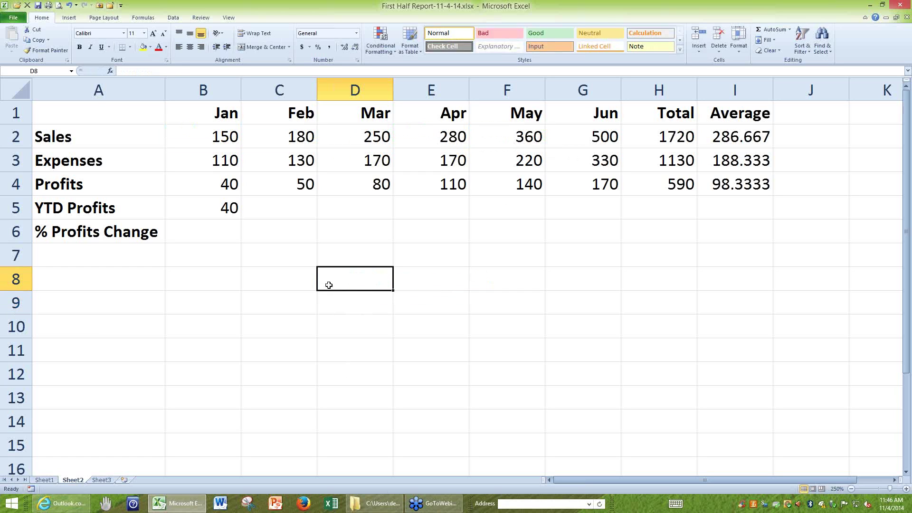
- Calculate the February YTD Profits in C5 by adding February's profit to January's YTD figure with =C4+B5
{"action": "left_click", "coordinate": [283, 210]}
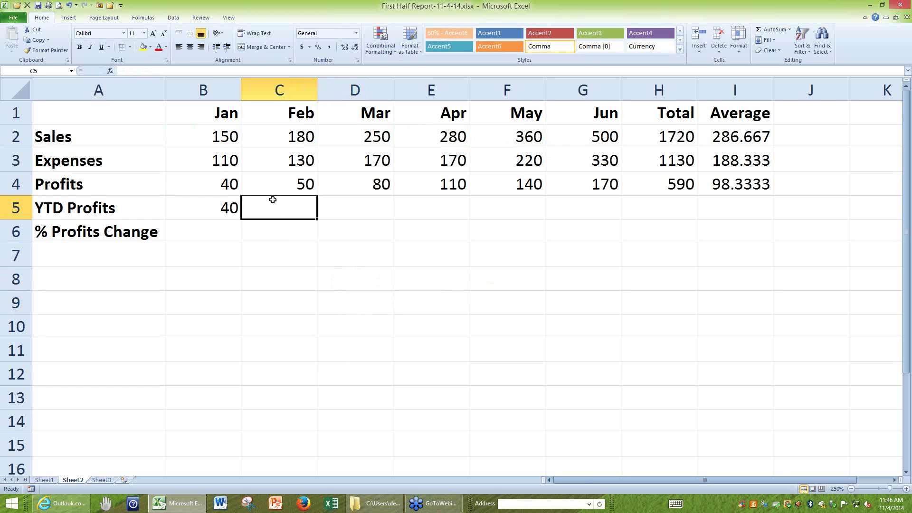
{"action": "left_click", "coordinate": [214, 180]}
{"action": "left_click", "coordinate": [277, 210]}
{"action": "type", "text": "="}
{"action": "left_click", "coordinate": [293, 185]}
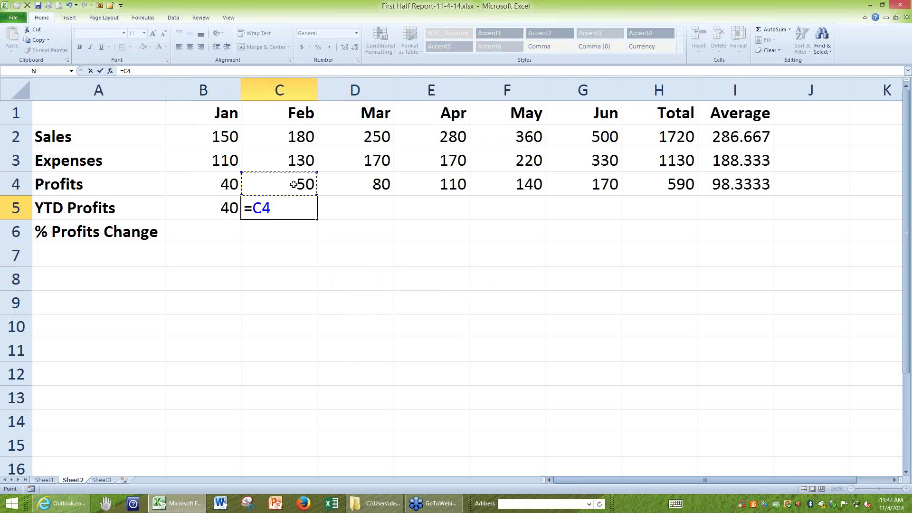
{"action": "type", "text": "+"}
{"action": "left_click", "coordinate": [227, 206]}
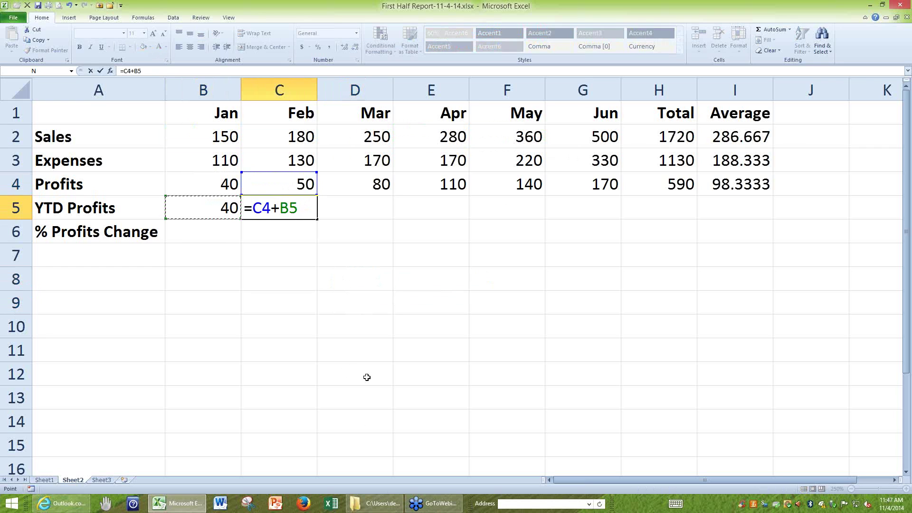
{"action": "key", "text": "Return"}
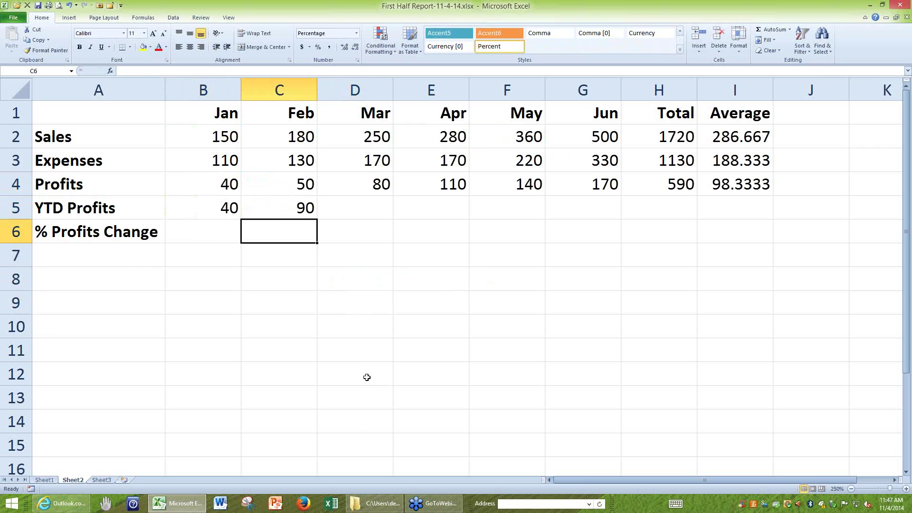
- Fill the February YTD Profits formula across to March in D5 and check which cells the copied formula references
{"action": "left_click", "coordinate": [273, 209]}
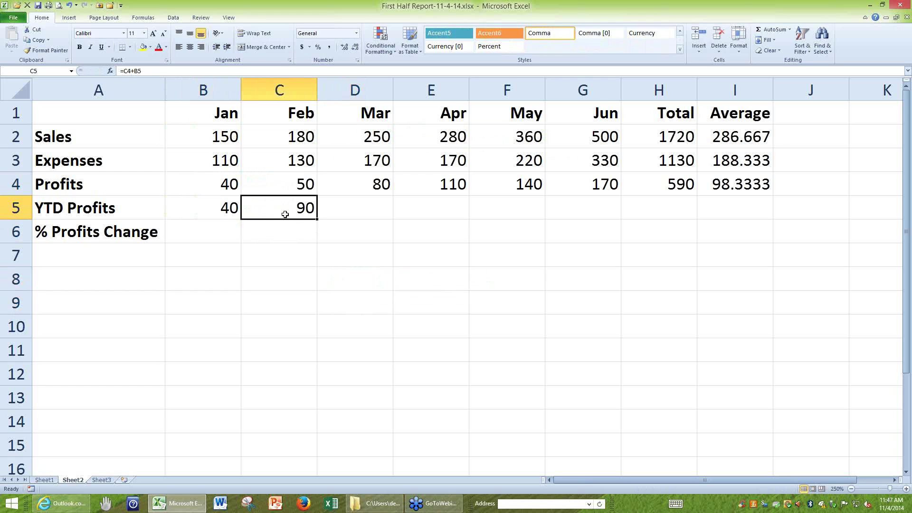
{"action": "left_click_drag", "start_coordinate": [317, 220], "coordinate": [369, 216]}
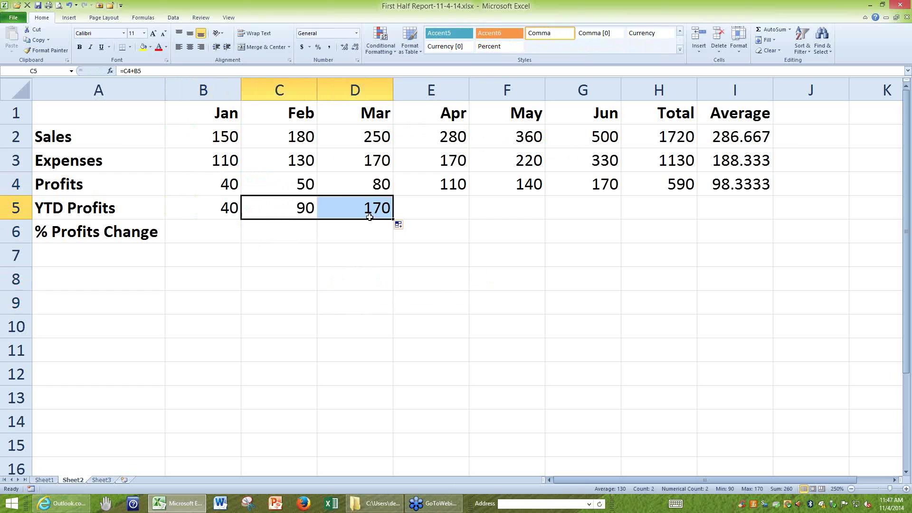
{"action": "left_click", "coordinate": [369, 210]}
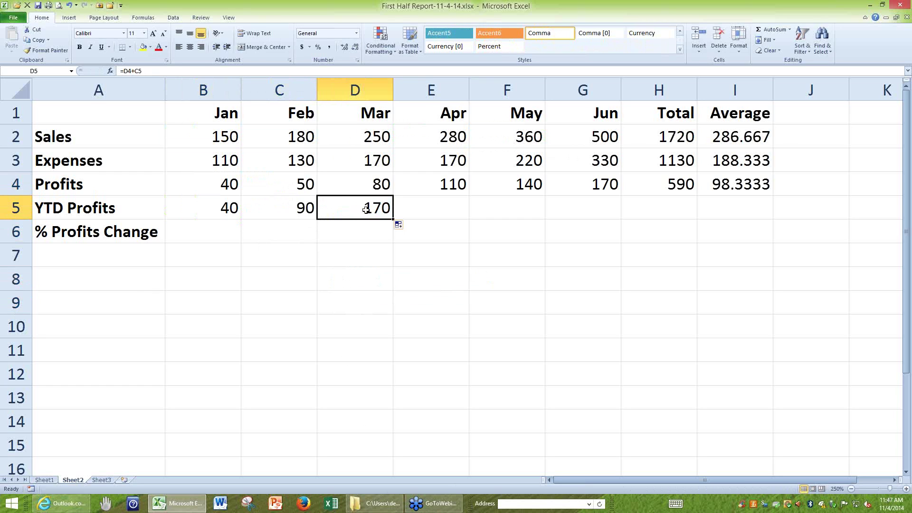
{"action": "left_click", "coordinate": [211, 179]}
{"action": "left_click_drag", "start_coordinate": [211, 180], "coordinate": [357, 183]}
{"action": "left_click", "coordinate": [345, 208]}
{"action": "double_click", "coordinate": [345, 207]}
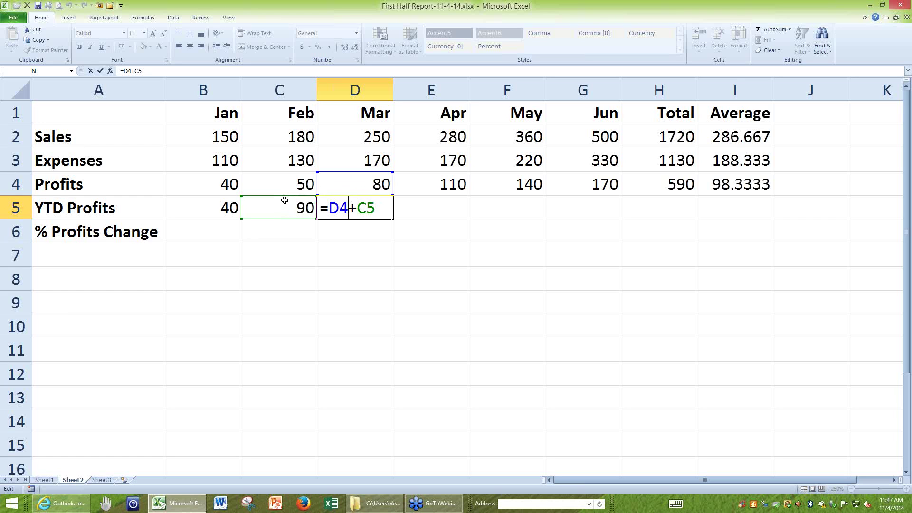
{"action": "key", "text": "ctrl+Return"}
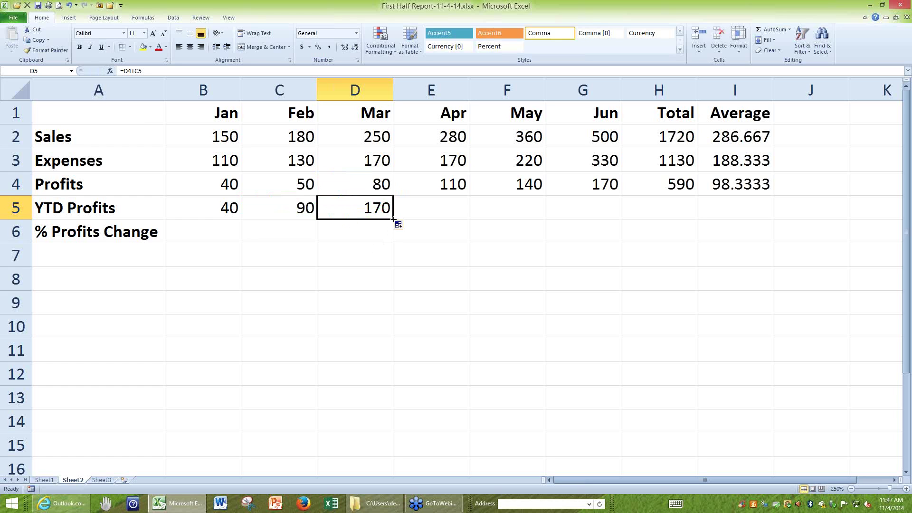
- Fill the YTD Profits formula from D5 through June in G5 and compare June's figure with the Profits total in H4
{"action": "left_click_drag", "start_coordinate": [393, 219], "coordinate": [602, 217]}
{"action": "left_click", "coordinate": [602, 214]}
{"action": "left_click", "coordinate": [634, 190]}
{"action": "left_click", "coordinate": [607, 206]}
{"action": "left_click", "coordinate": [644, 185]}
{"action": "left_click", "coordinate": [597, 211]}
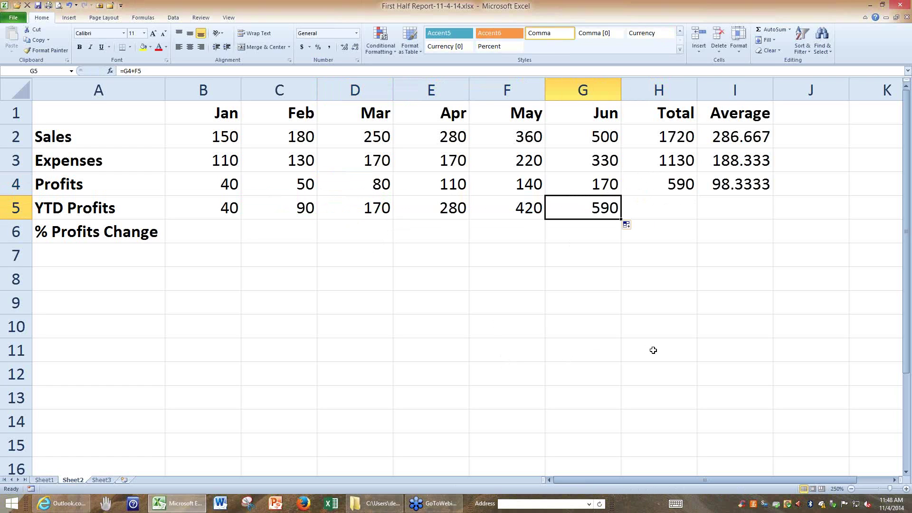
- Display the sheet's formulas instead of values and examine the Profits, YTD Profits, Total and Average formulas
{"action": "key", "text": "ctrl+grave"}
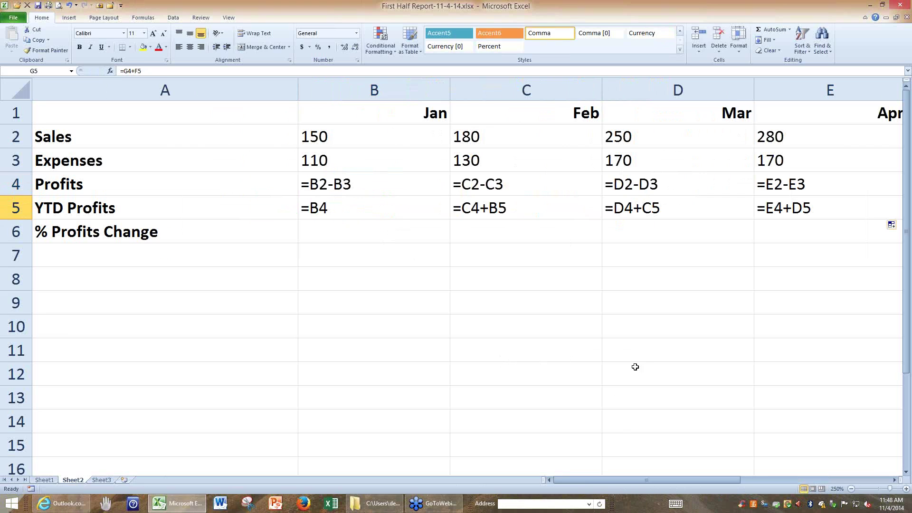
{"action": "left_click_drag", "start_coordinate": [617, 477], "coordinate": [697, 478]}
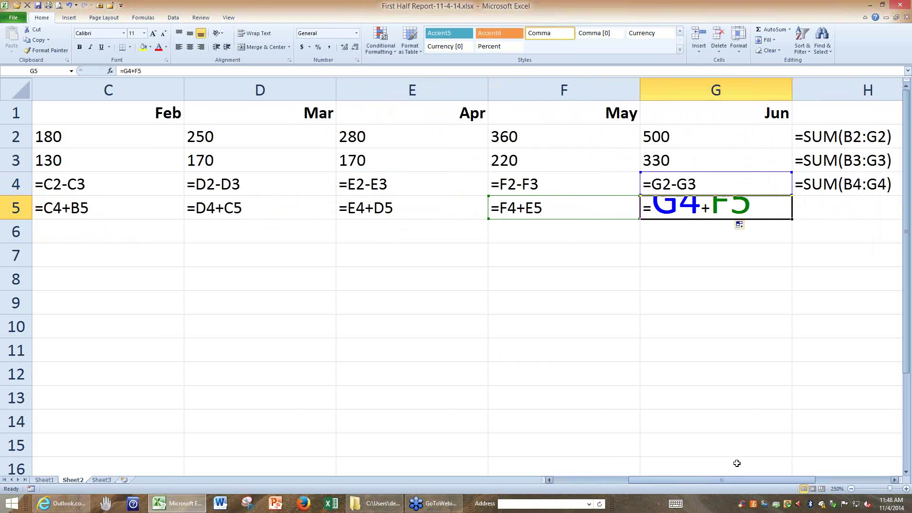
{"action": "left_click", "coordinate": [133, 290]}
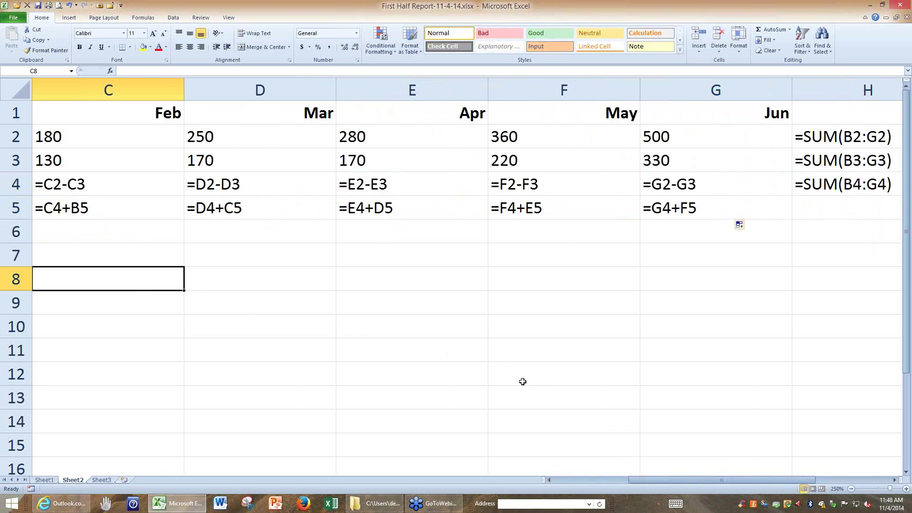
{"action": "scroll", "coordinate": [341, 359], "scroll_direction": "down", "scroll_amount": 1, "text": "ctrl"}
{"action": "scroll", "coordinate": [341, 360], "scroll_direction": "down", "scroll_amount": 4, "text": "ctrl"}
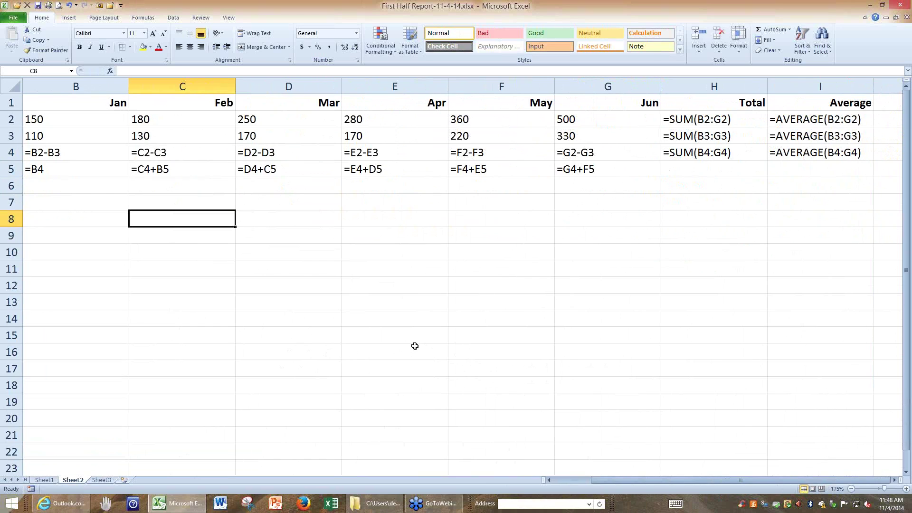
- Switch the sheet between values and formulas several times, ending with the formulas of columns A to I in view
{"action": "key", "text": "ctrl+grave"}
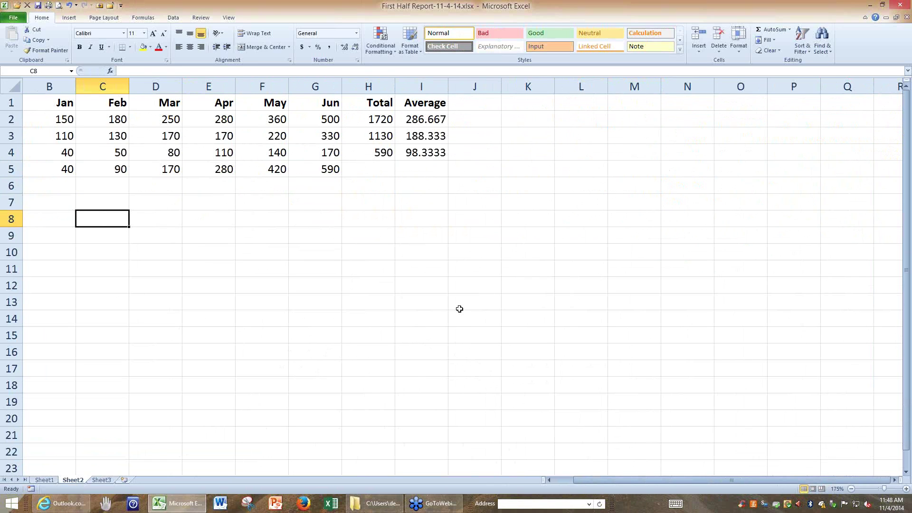
{"action": "left_click_drag", "start_coordinate": [633, 481], "coordinate": [613, 481]}
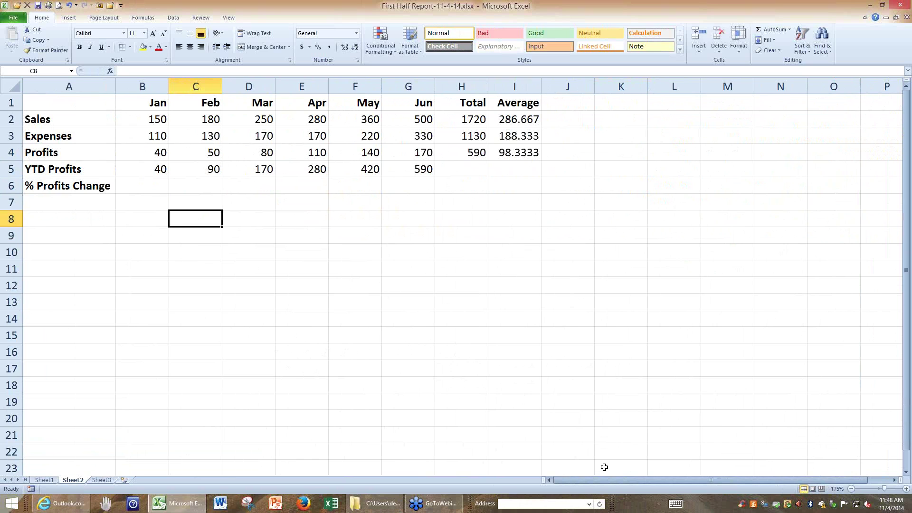
{"action": "key", "text": "ctrl+grave"}
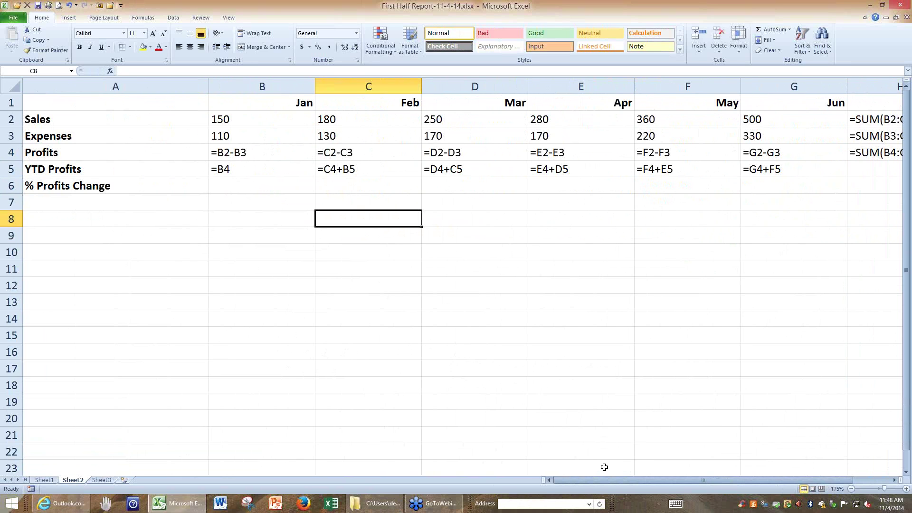
{"action": "key", "text": "ctrl+grave"}
{"action": "key", "text": "ctrl+grave"}
{"action": "key", "text": "ctrl+grave"}
{"action": "key", "text": "ctrl+grave"}
{"action": "key", "text": "ctrl+grave"}
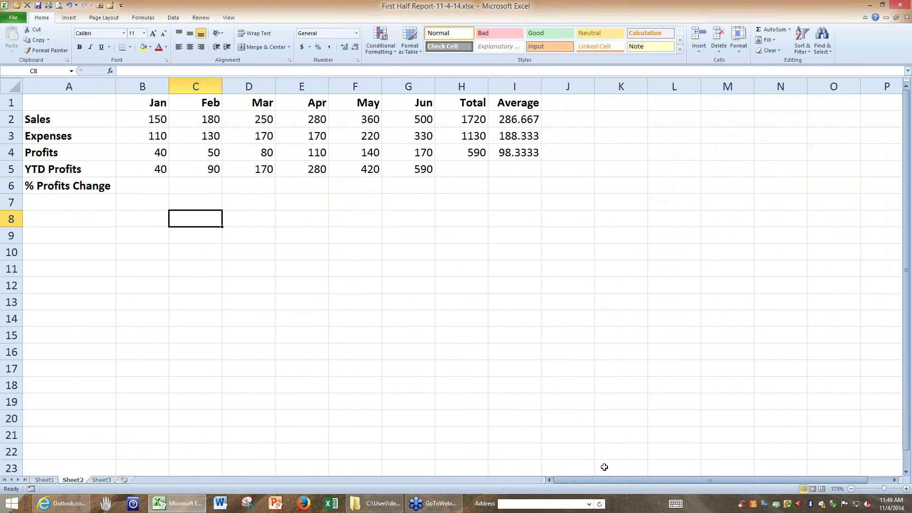
{"action": "key", "text": "ctrl+grave"}
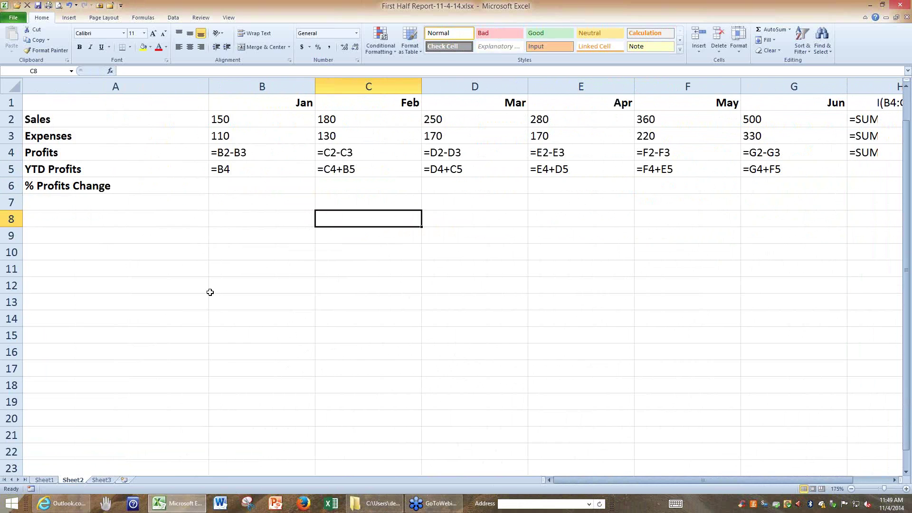
{"action": "scroll", "coordinate": [185, 285], "scroll_direction": "down", "scroll_amount": 2}
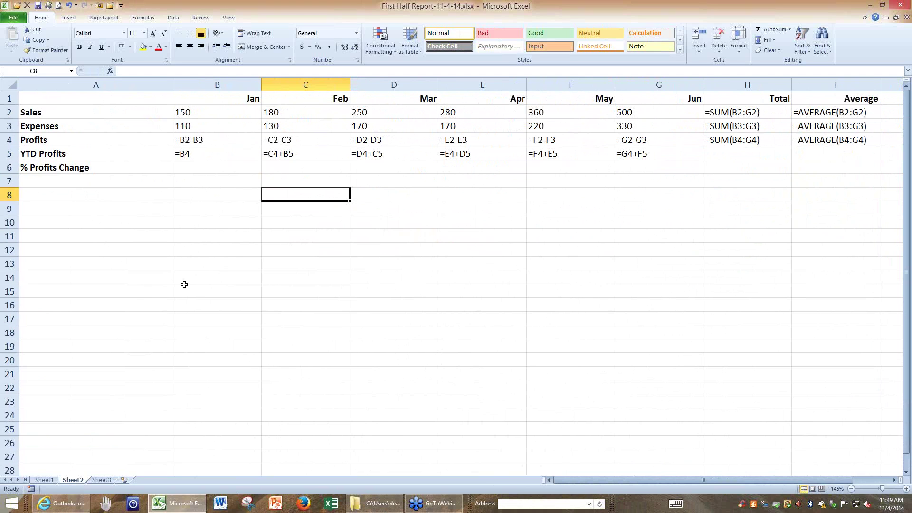
- Return the sheet to showing values, enlarge it and highlight the monthly Sales and Expenses figures in B2:G3
{"action": "key", "text": "ctrl+grave"}
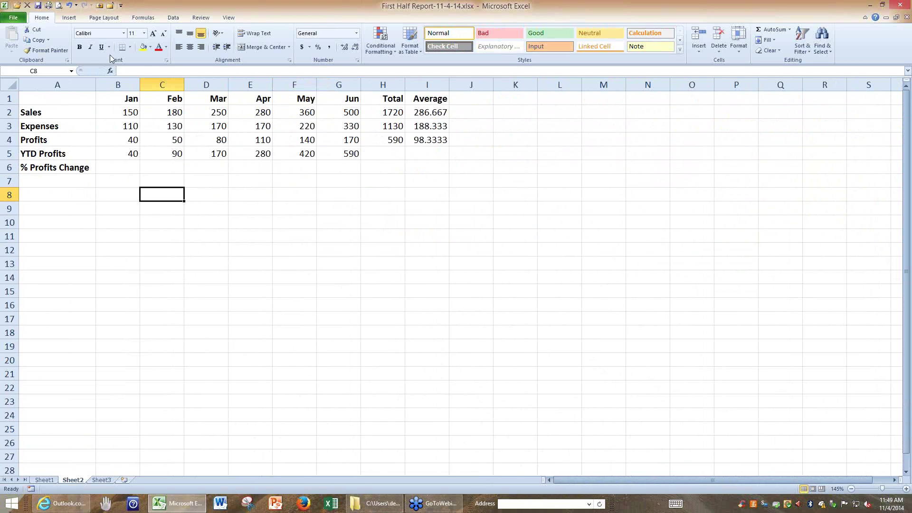
{"action": "left_click", "coordinate": [57, 97]}
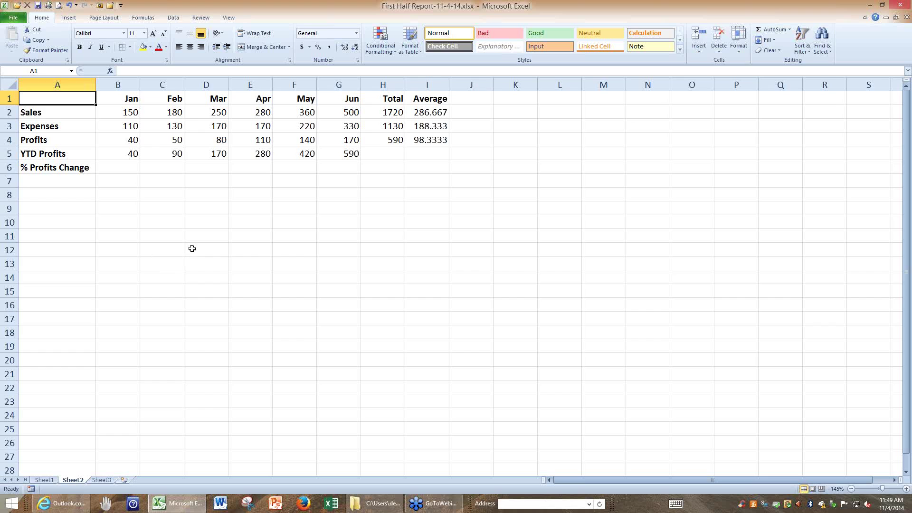
{"action": "scroll", "coordinate": [191, 248], "scroll_direction": "up", "scroll_amount": 2}
{"action": "scroll", "coordinate": [191, 248], "scroll_direction": "up", "scroll_amount": 1}
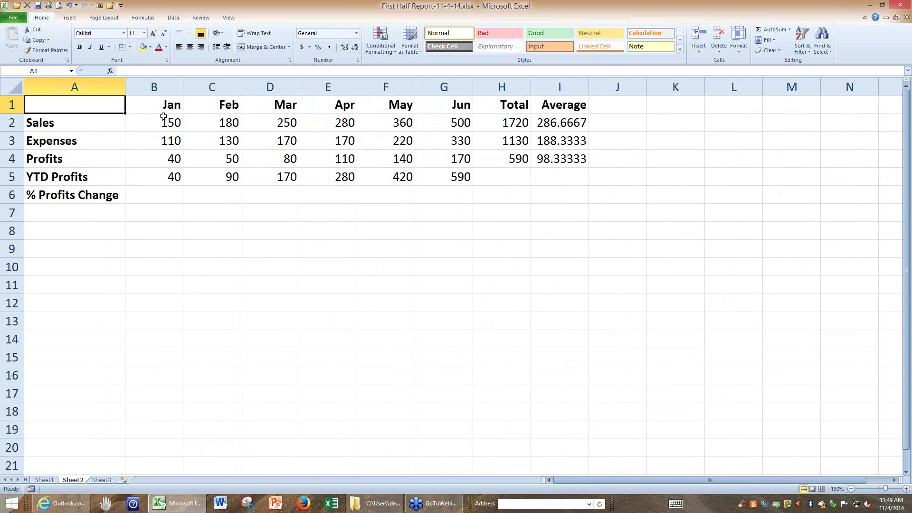
{"action": "left_click_drag", "start_coordinate": [161, 119], "coordinate": [439, 142]}
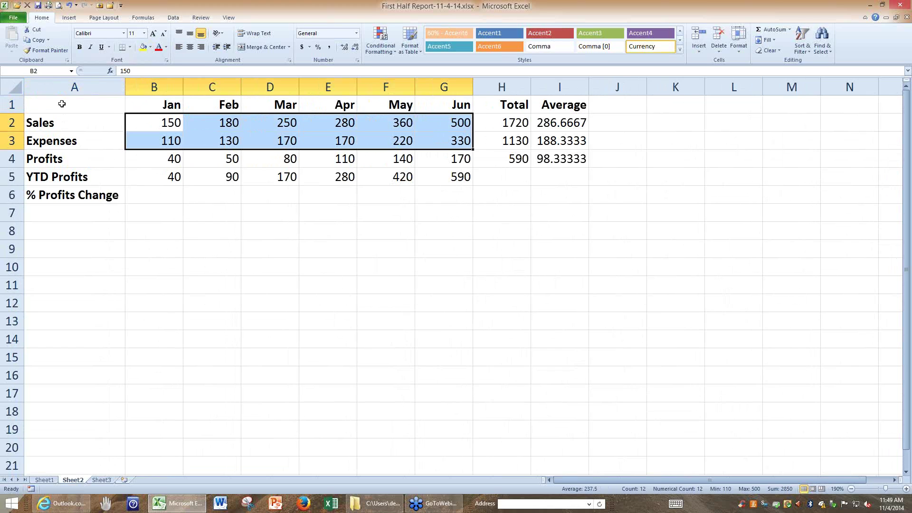
{"action": "left_click", "coordinate": [61, 103]}
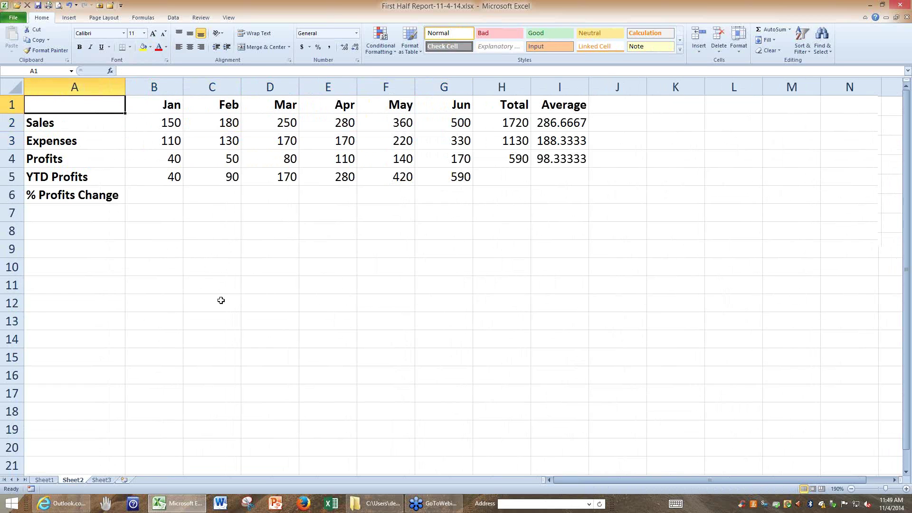
{"action": "scroll", "coordinate": [221, 300], "scroll_direction": "up", "scroll_amount": 4, "text": "ctrl"}
{"action": "scroll", "coordinate": [245, 192], "scroll_direction": "up", "scroll_amount": 1}
{"action": "left_click_drag", "start_coordinate": [223, 140], "coordinate": [601, 161]}
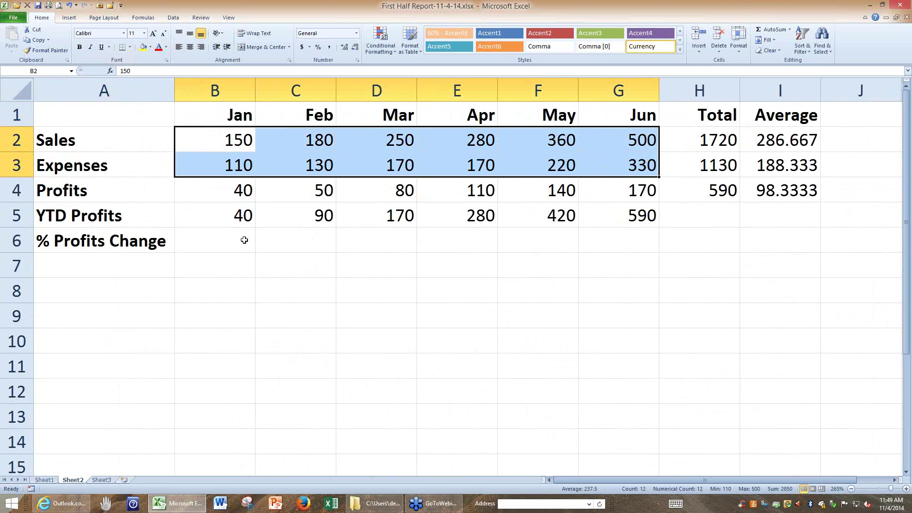
- Examine the YTD Profits formulas in row 5 and check which cells February's formula in C5 references
{"action": "left_click", "coordinate": [225, 211]}
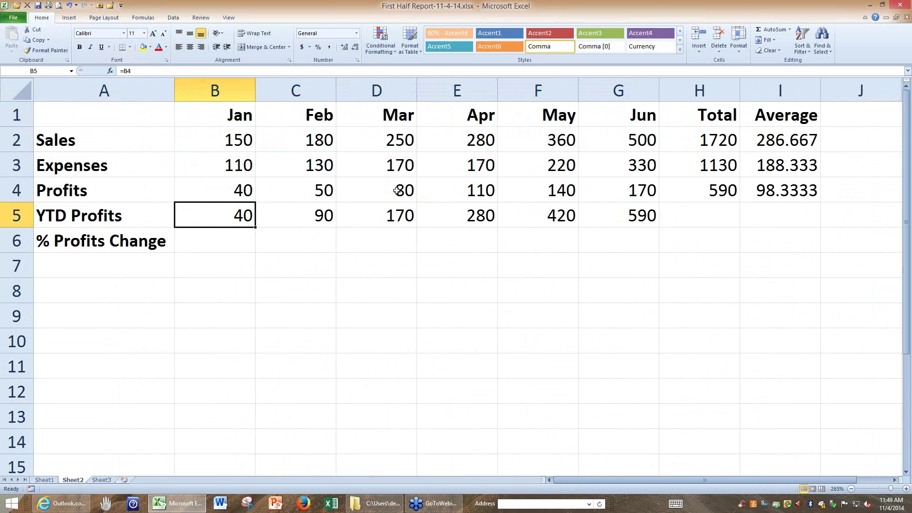
{"action": "left_click", "coordinate": [533, 218]}
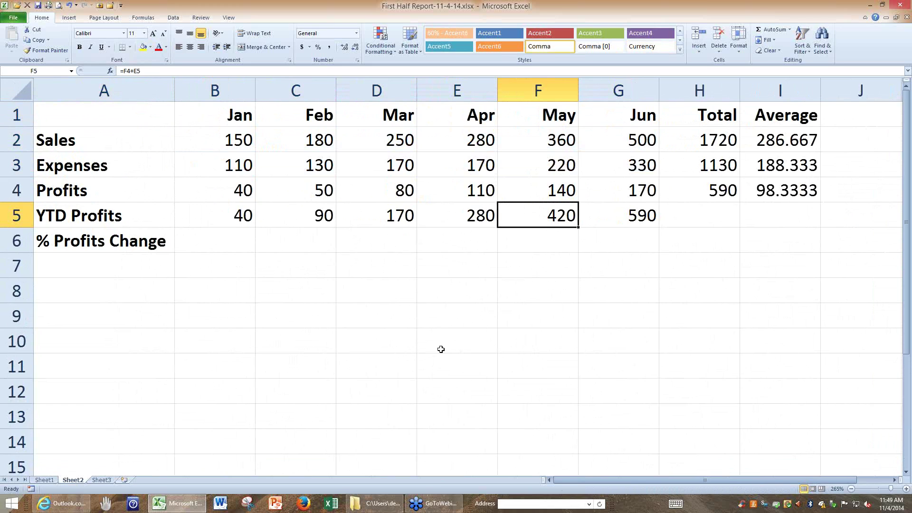
{"action": "left_click", "coordinate": [406, 218]}
{"action": "left_click", "coordinate": [443, 215]}
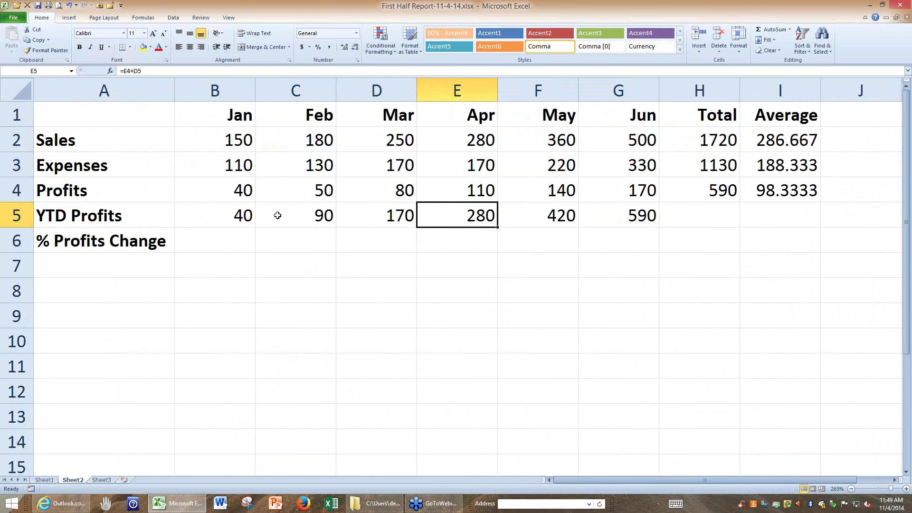
{"action": "left_click", "coordinate": [278, 215]}
{"action": "double_click", "coordinate": [278, 216]}
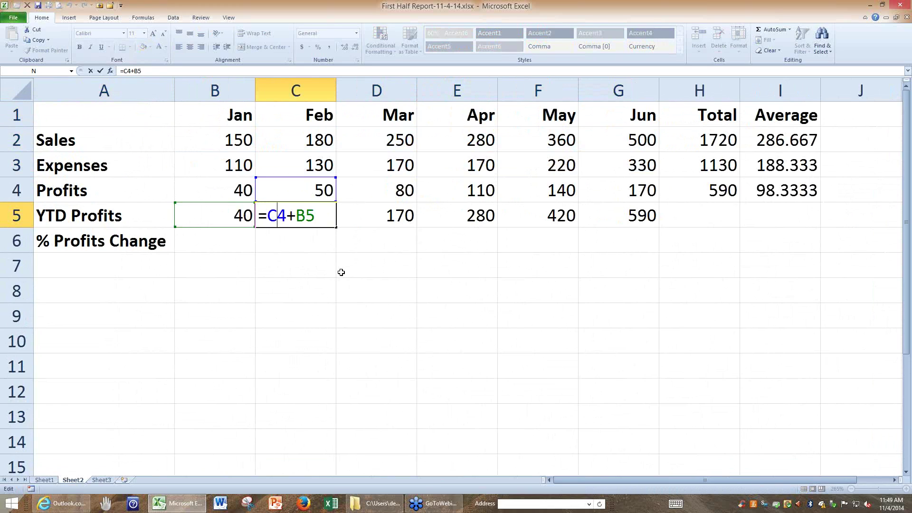
{"action": "left_click", "coordinate": [322, 219]}
{"action": "key", "text": "ctrl+Return"}
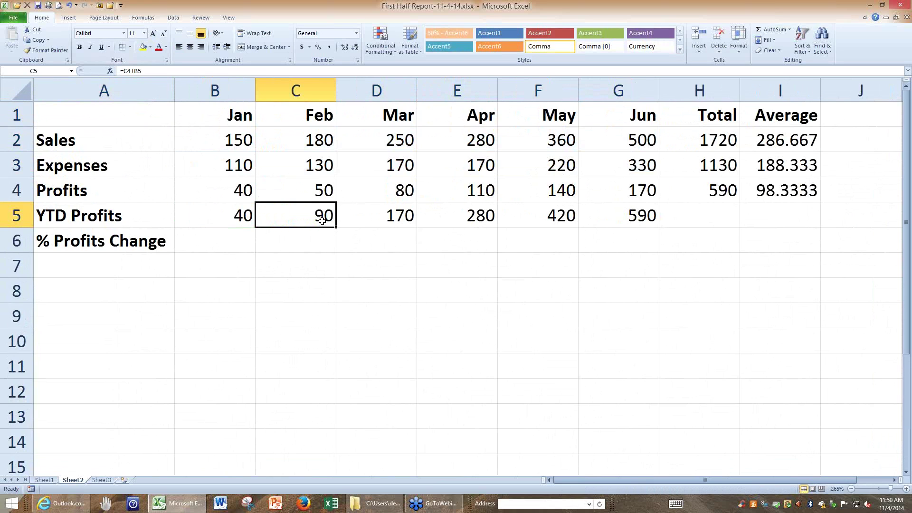
- Fill the February YTD Profits formula from C5 to D5 again and inspect the cell references of March's formula
{"action": "left_click_drag", "start_coordinate": [337, 226], "coordinate": [395, 216]}
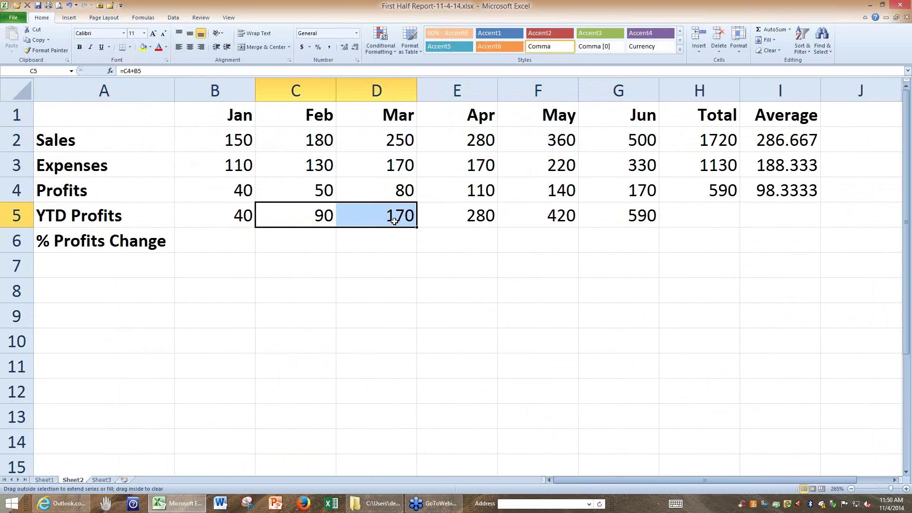
{"action": "double_click", "coordinate": [384, 216]}
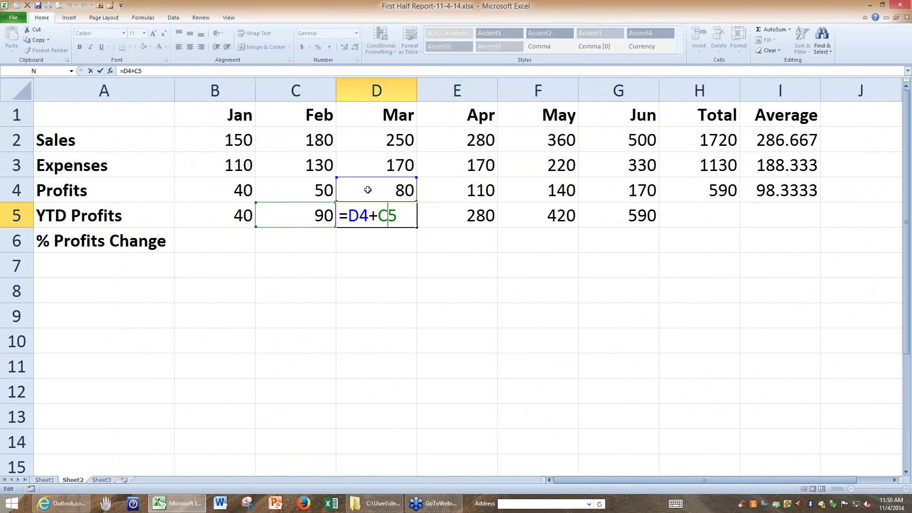
{"action": "key", "text": "ctrl+Return"}
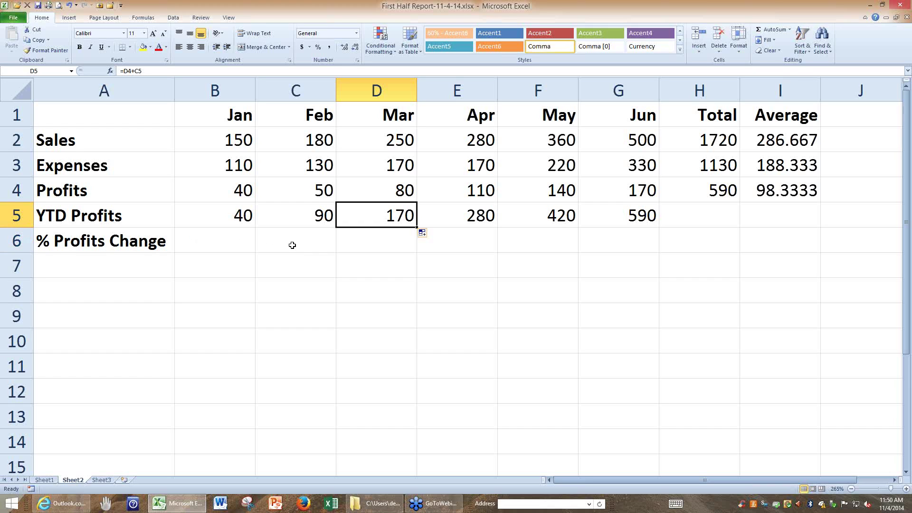
- Review the monthly Profits from January to May in row 4 and compare January's figure with February's
{"action": "left_click", "coordinate": [235, 194]}
{"action": "left_click", "coordinate": [305, 192]}
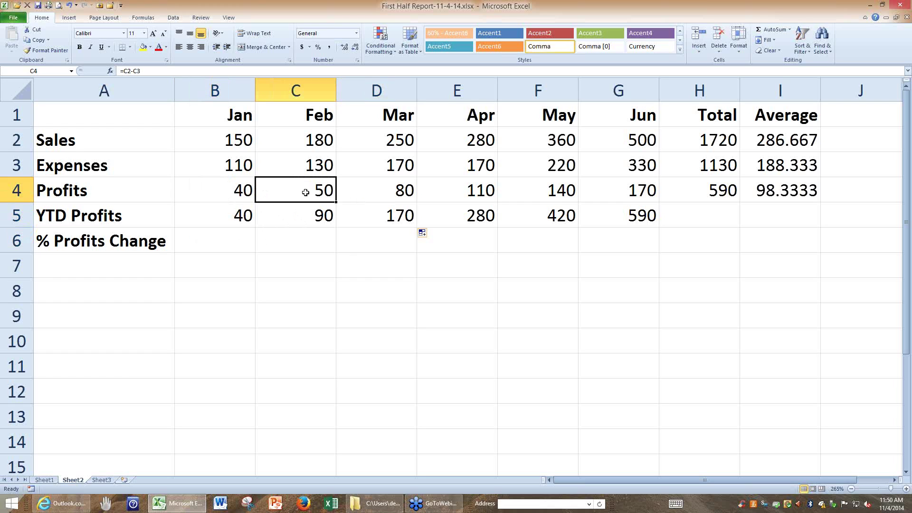
{"action": "left_click", "coordinate": [391, 192]}
{"action": "left_click", "coordinate": [463, 188]}
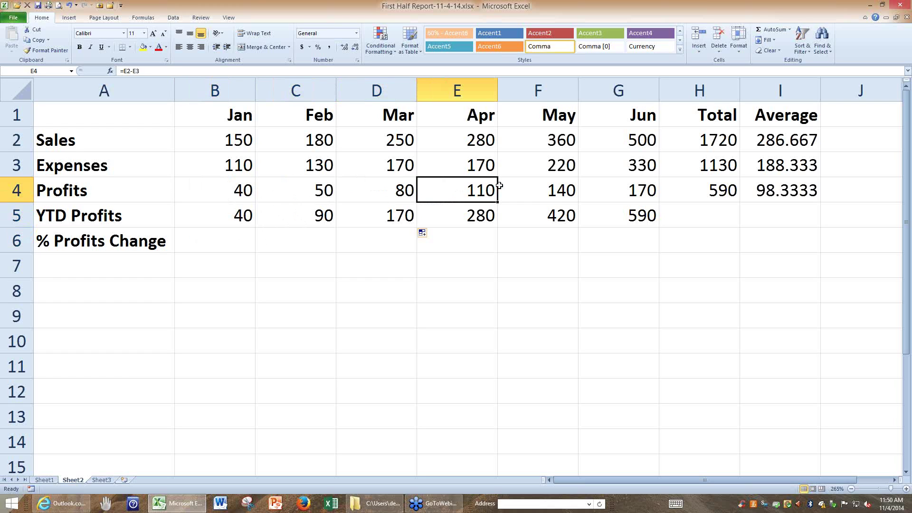
{"action": "left_click", "coordinate": [518, 185]}
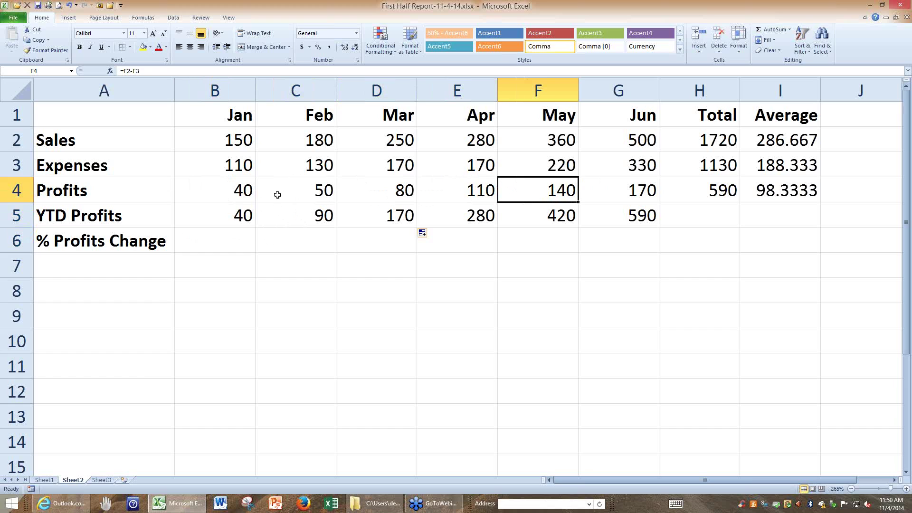
{"action": "left_click", "coordinate": [233, 192]}
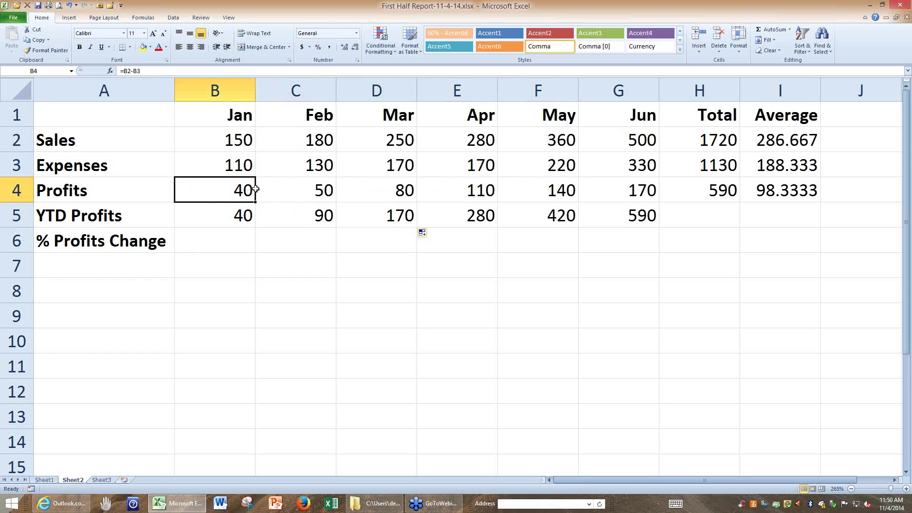
{"action": "left_click_drag", "start_coordinate": [255, 189], "coordinate": [294, 192]}
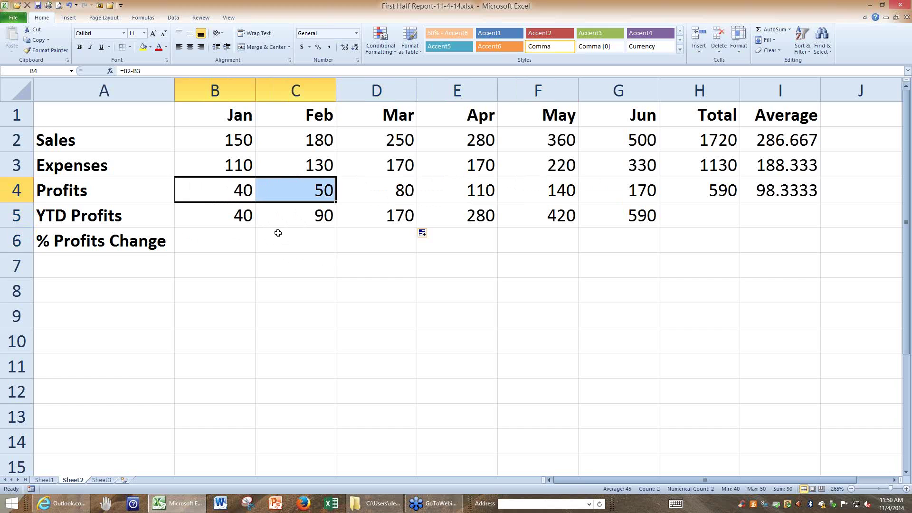
- Enter the formula =C4-B4/B4 in C6 for February's % Profits Change and show the result in General number format
{"action": "left_click", "coordinate": [281, 247]}
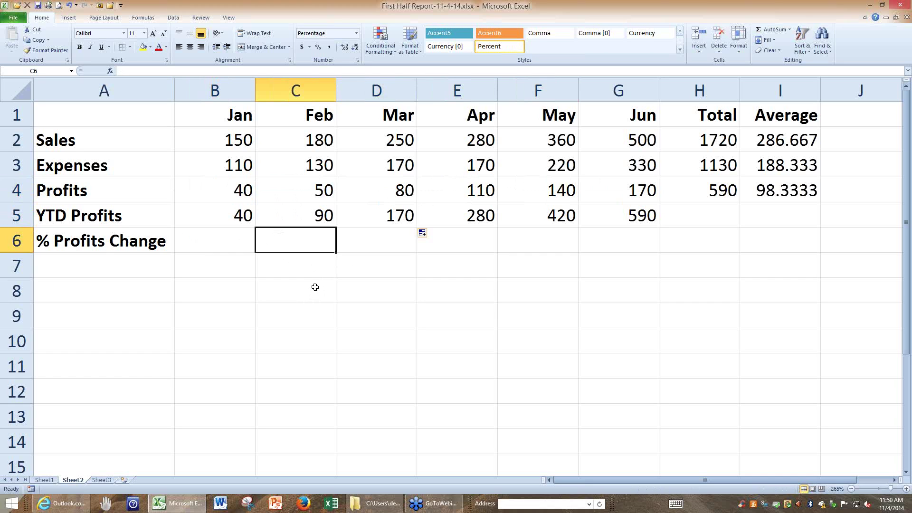
{"action": "type", "text": "="}
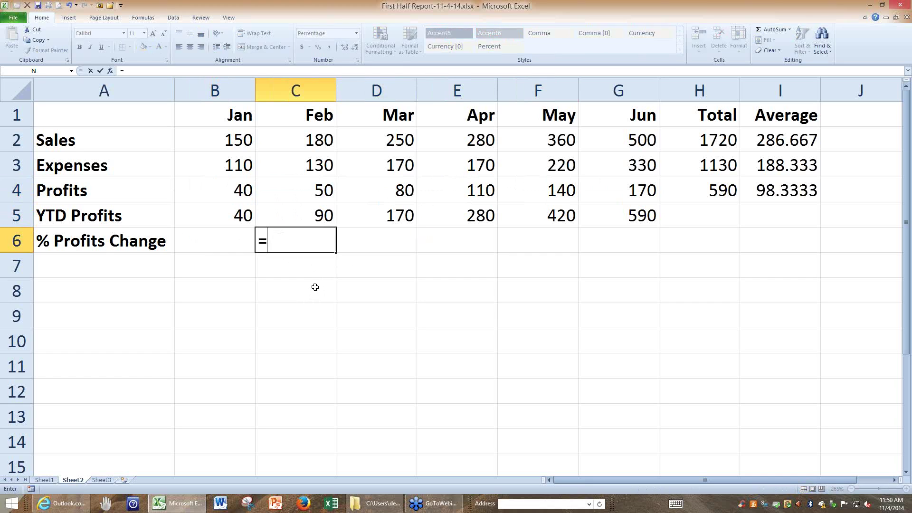
{"action": "left_click", "coordinate": [301, 193]}
{"action": "type", "text": "-"}
{"action": "left_click", "coordinate": [233, 188]}
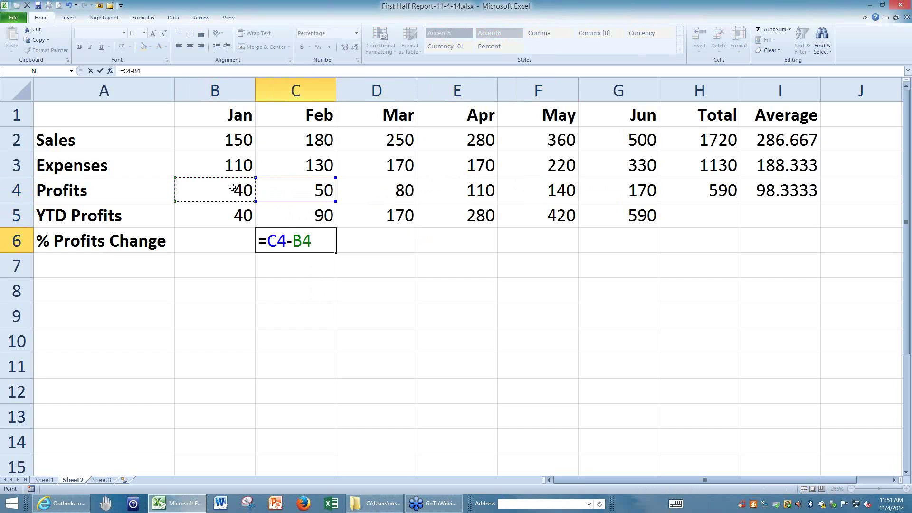
{"action": "type", "text": "/"}
{"action": "left_click", "coordinate": [233, 187]}
{"action": "key", "text": "Return"}
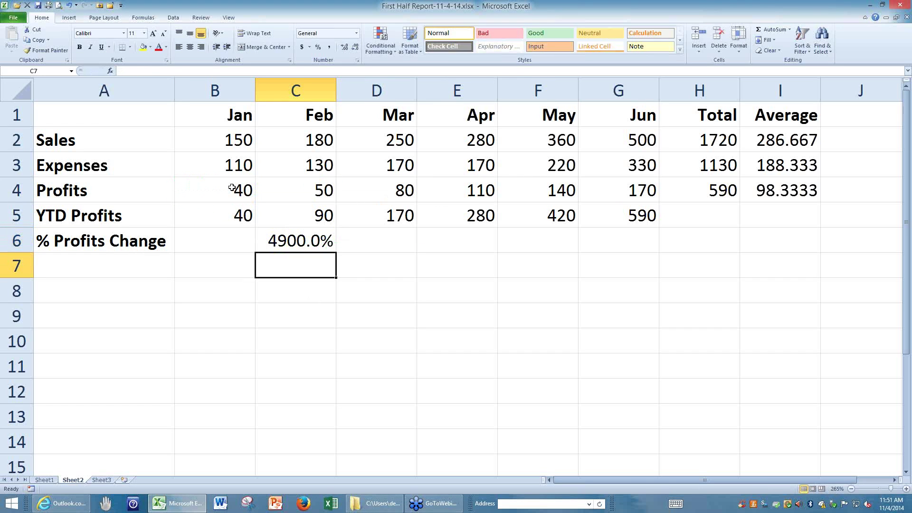
{"action": "left_click", "coordinate": [310, 242]}
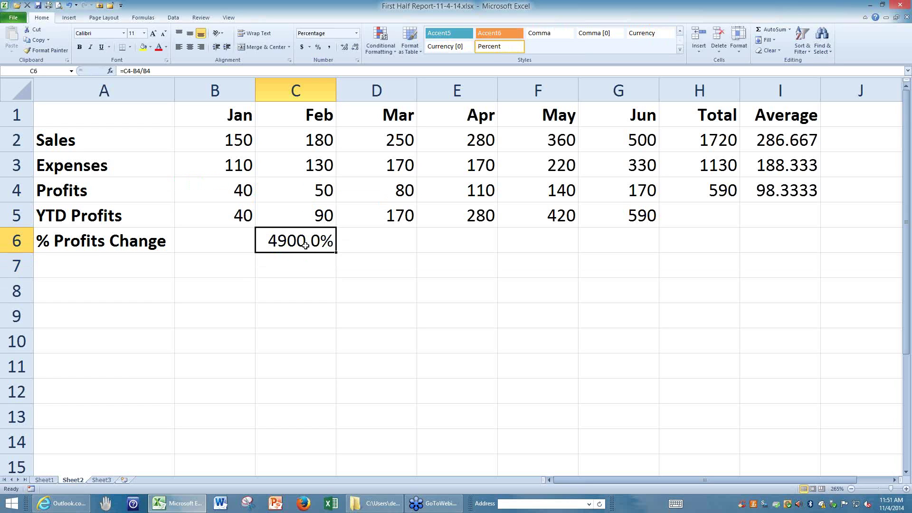
{"action": "key", "text": "ctrl+z"}
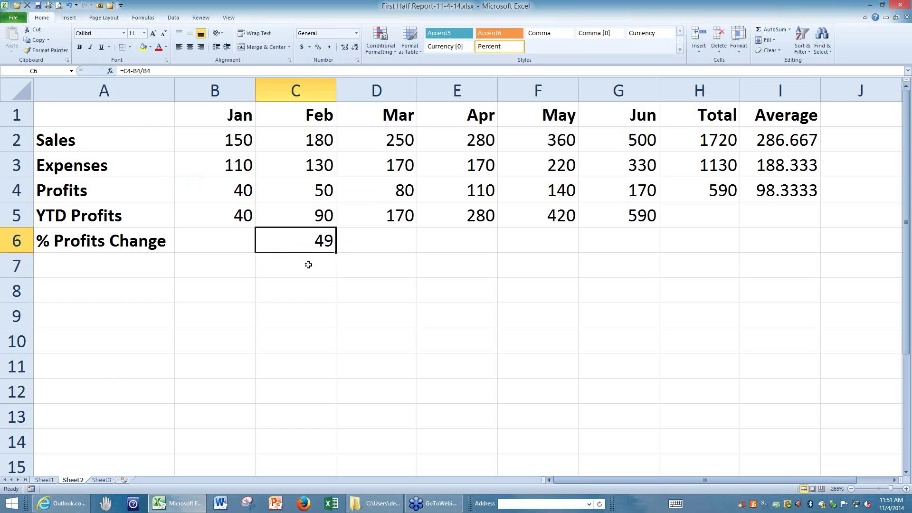
- Examine the subtraction and division parts of the % Profits Change formula in C6, keeping the formula as it is
{"action": "double_click", "coordinate": [316, 241]}
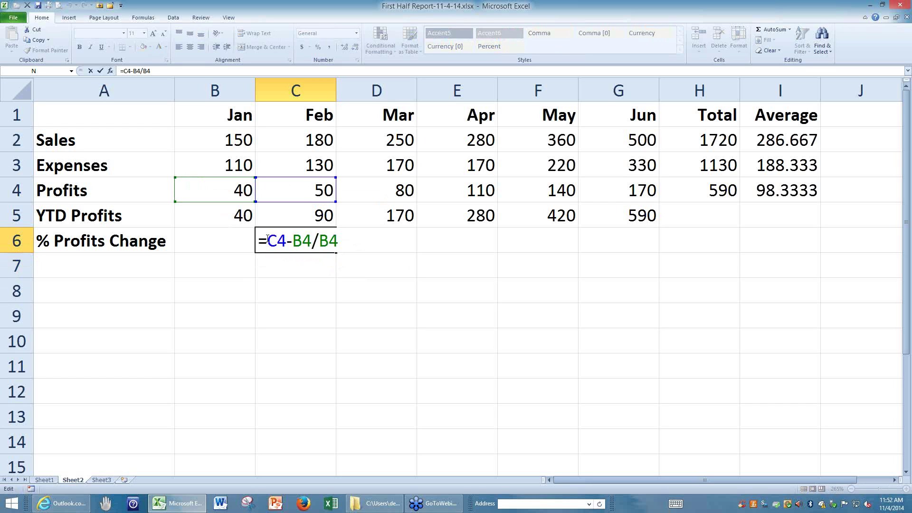
{"action": "left_click_drag", "start_coordinate": [268, 240], "coordinate": [315, 240]}
{"action": "left_click", "coordinate": [321, 241]}
{"action": "left_click", "coordinate": [338, 240]}
{"action": "left_click_drag", "start_coordinate": [339, 240], "coordinate": [322, 235]}
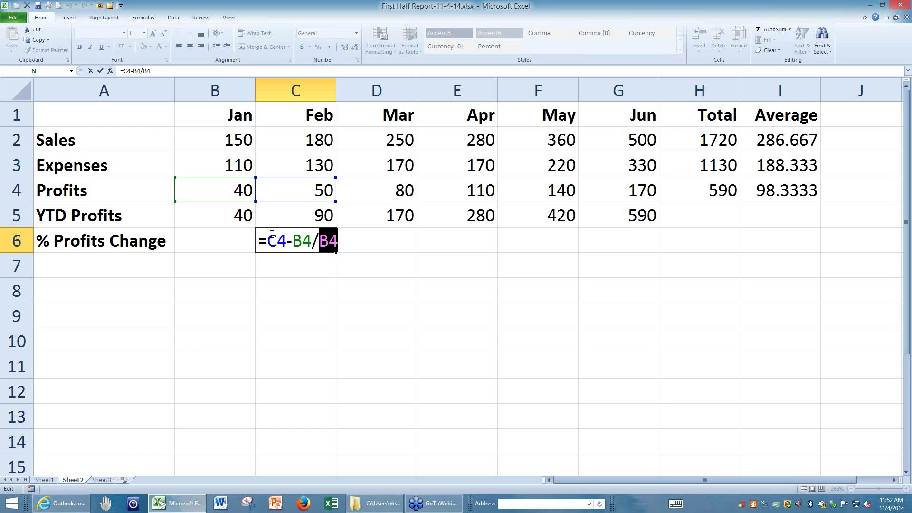
{"action": "key", "text": "ctrl+Return"}
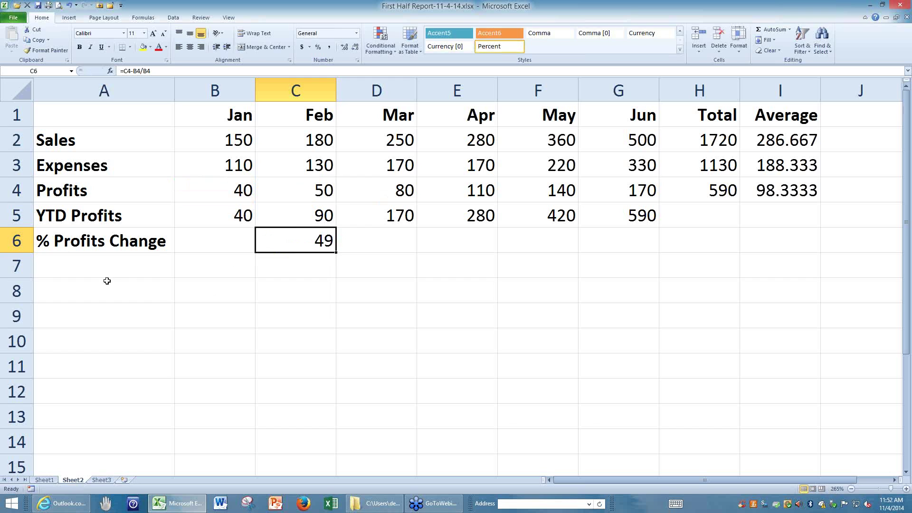
- List the operators in order of precedence in A8:A11: ( ), ^, * / and + -, one level per row
{"action": "left_click", "coordinate": [93, 290]}
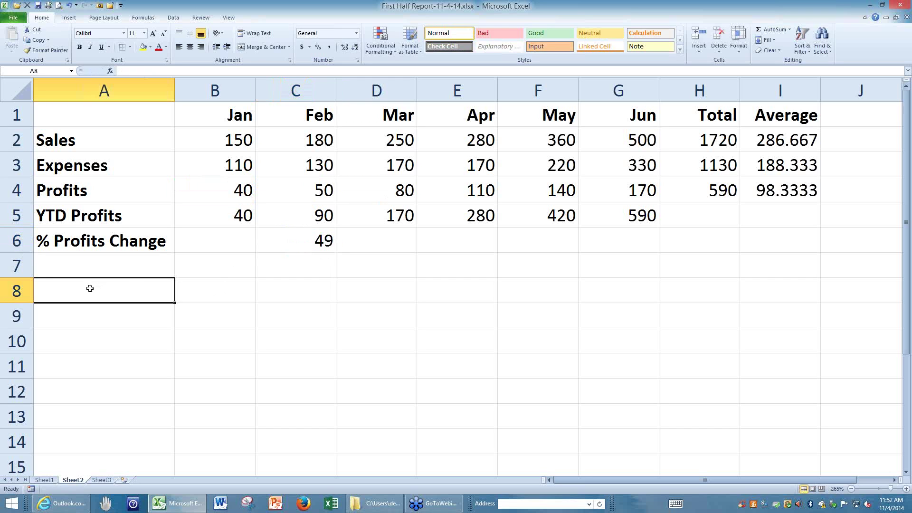
{"action": "type", "text": "("}
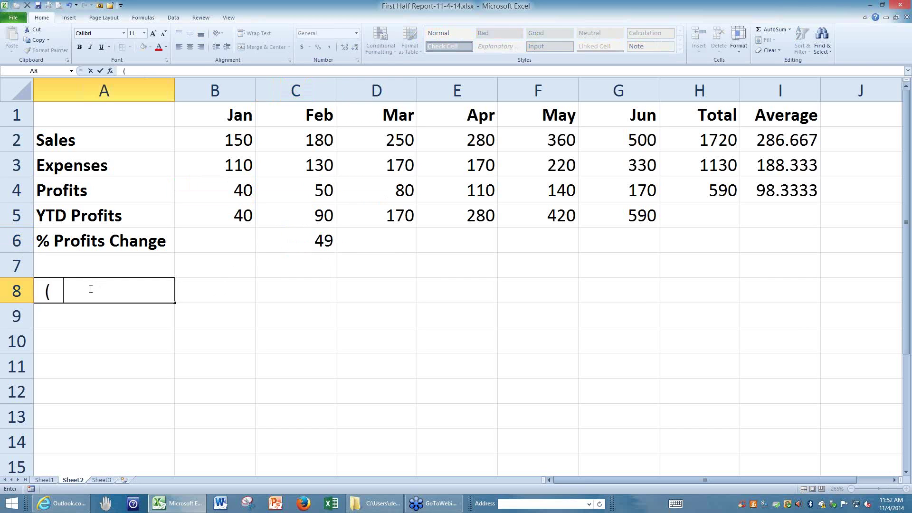
{"action": "type", "text": "   )"}
{"action": "left_click", "coordinate": [65, 317]}
{"action": "type", "text": "^"}
{"action": "key", "text": "Return"}
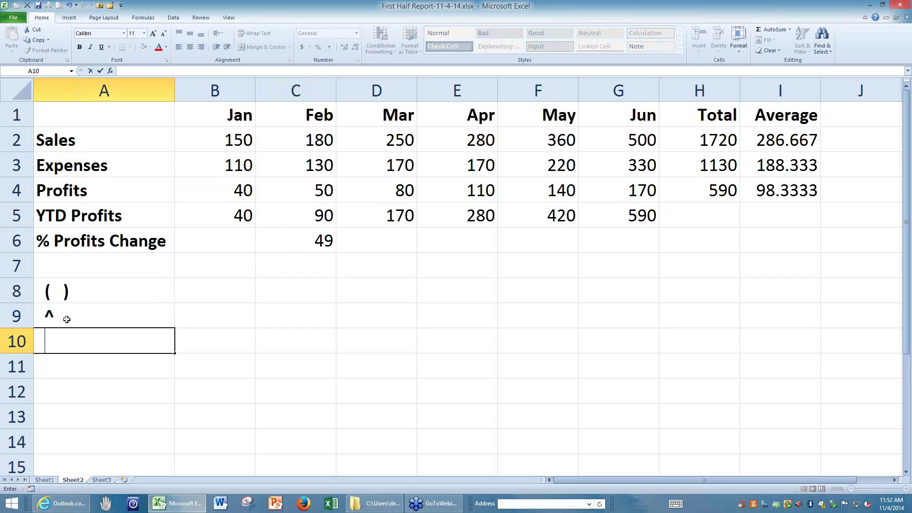
{"action": "type", "text": "*  /"}
{"action": "key", "text": "Return"}
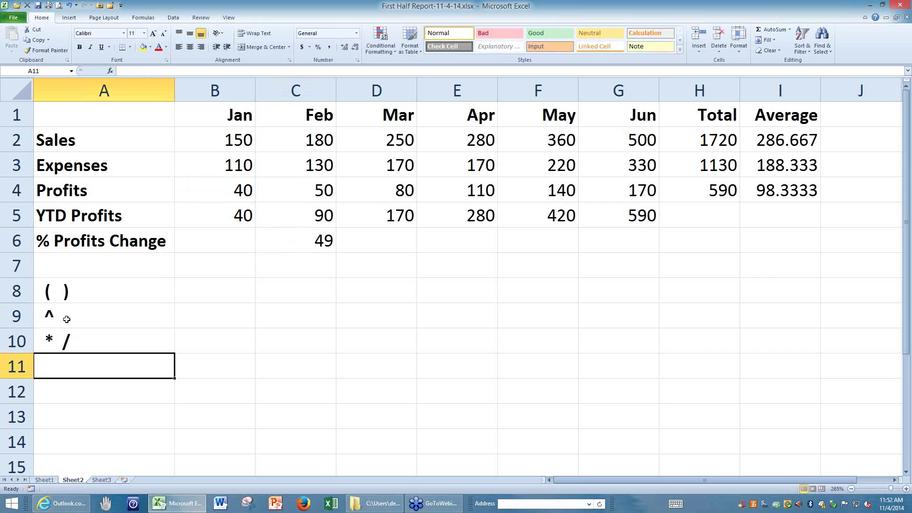
{"action": "type", "text": "+  "}
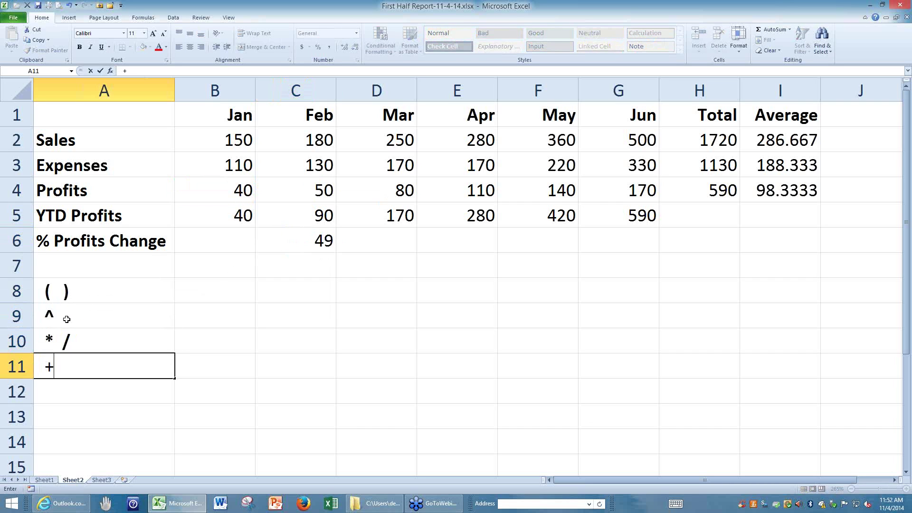
{"action": "type", "text": "1"}
{"action": "key", "text": "BackSpace"}
{"action": "type", "text": "-"}
{"action": "key", "text": "Return"}
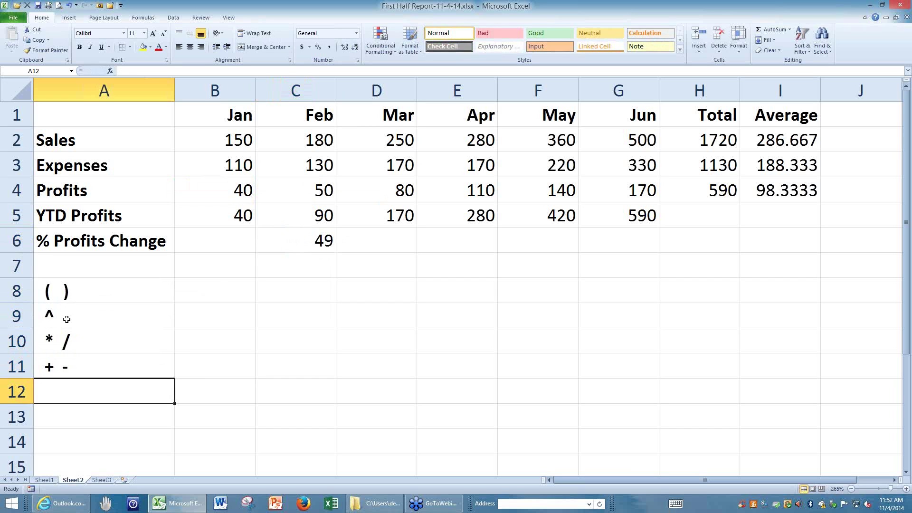
- Correct February's % Profits Change formula in C6 to =(C4-B4)/B4 and format the result as a percentage
{"action": "double_click", "coordinate": [264, 247]}
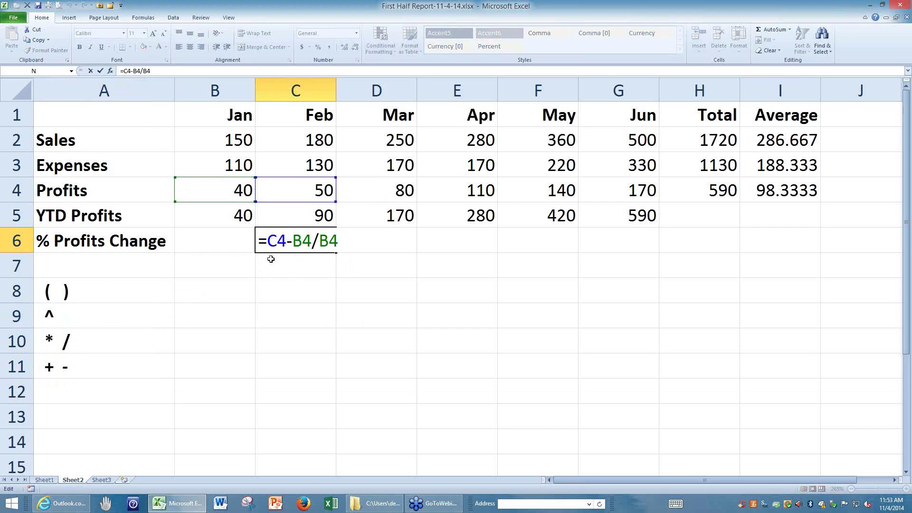
{"action": "left_click_drag", "start_coordinate": [338, 240], "coordinate": [296, 241]}
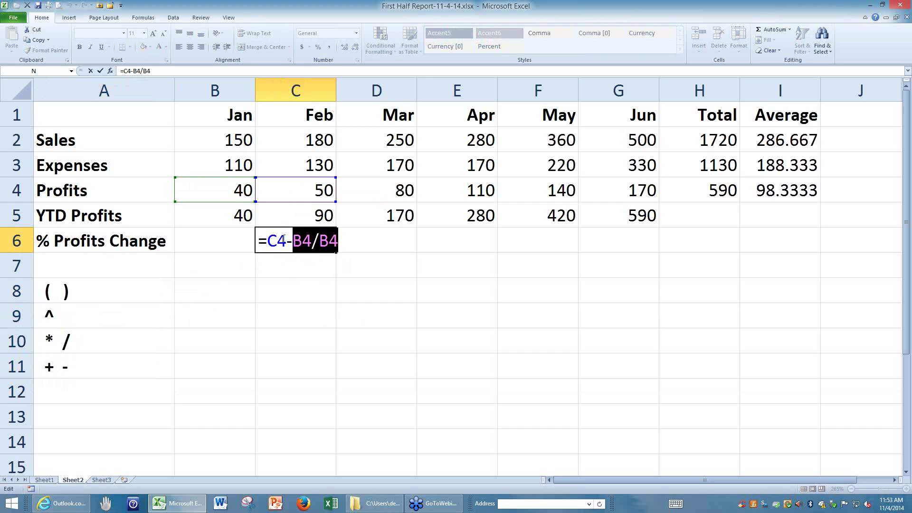
{"action": "left_click", "coordinate": [268, 235]}
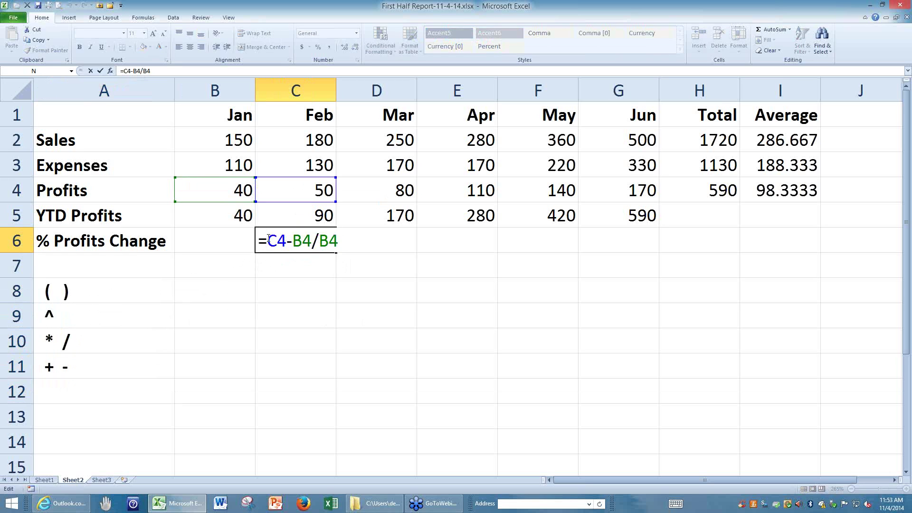
{"action": "type", "text": "("}
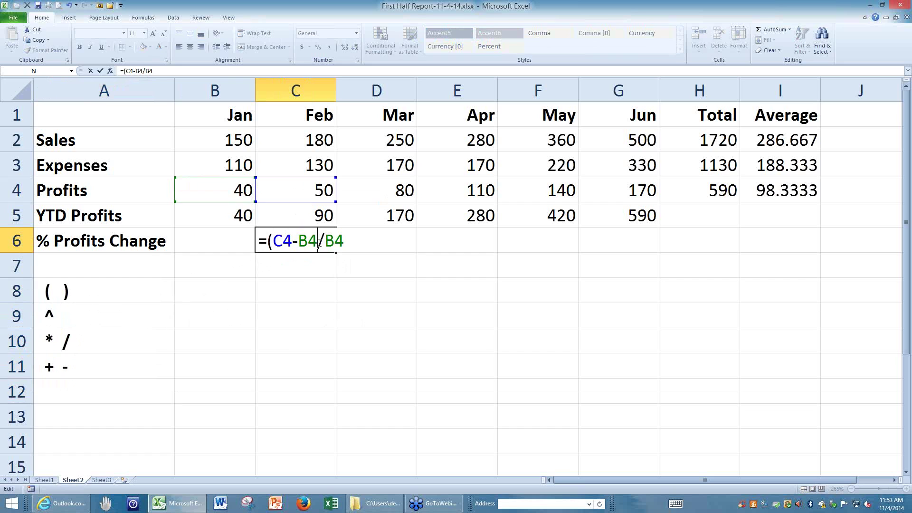
{"action": "type", "text": ")"}
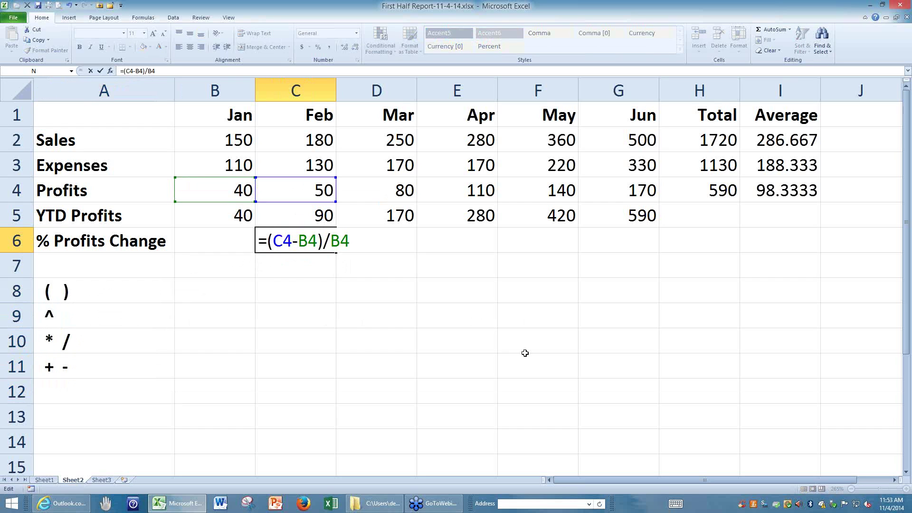
{"action": "key", "text": "Return"}
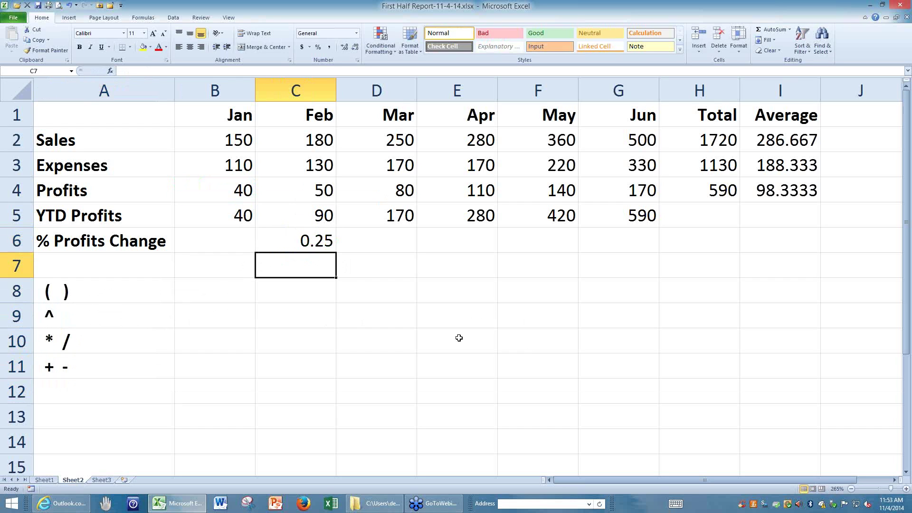
{"action": "left_click", "coordinate": [308, 240]}
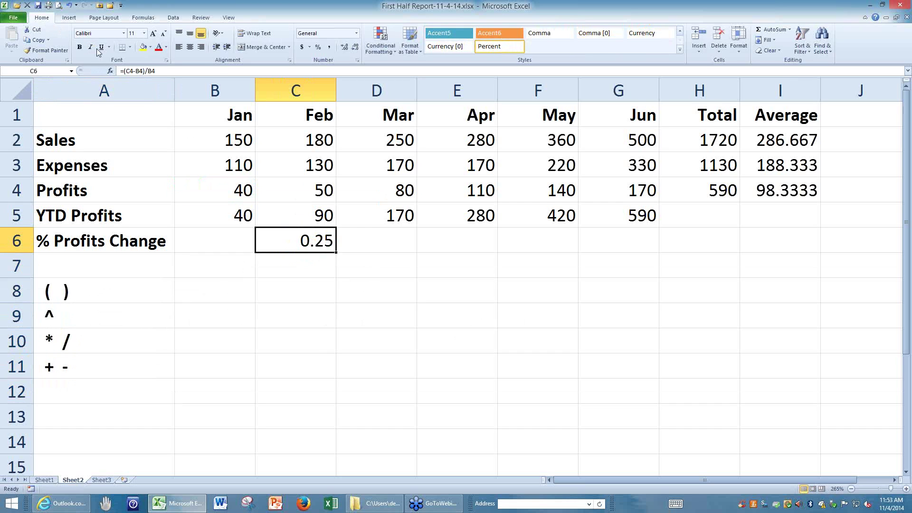
{"action": "left_click", "coordinate": [318, 47]}
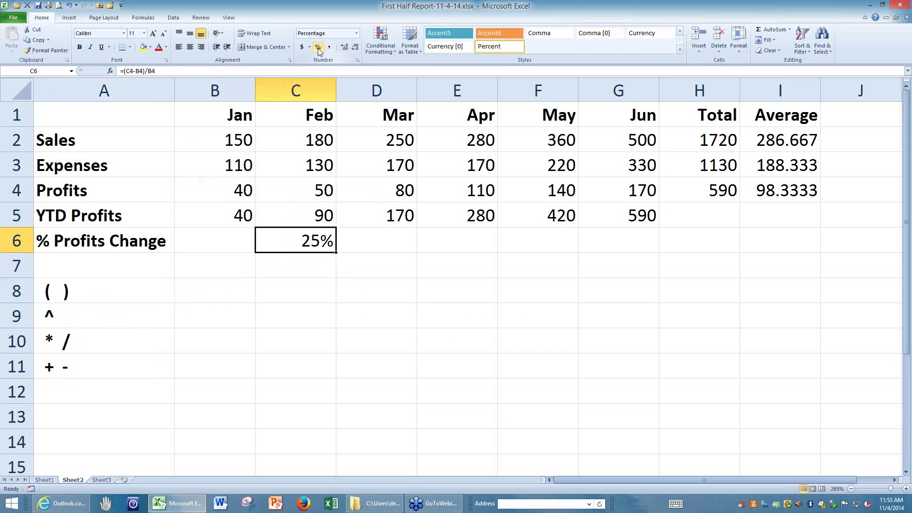
- Add extra parentheses to the C6 formula, accept the proposed correction =((C4-B4)/(B4)), and reopen the cell's formula for checking
{"action": "double_click", "coordinate": [324, 242]}
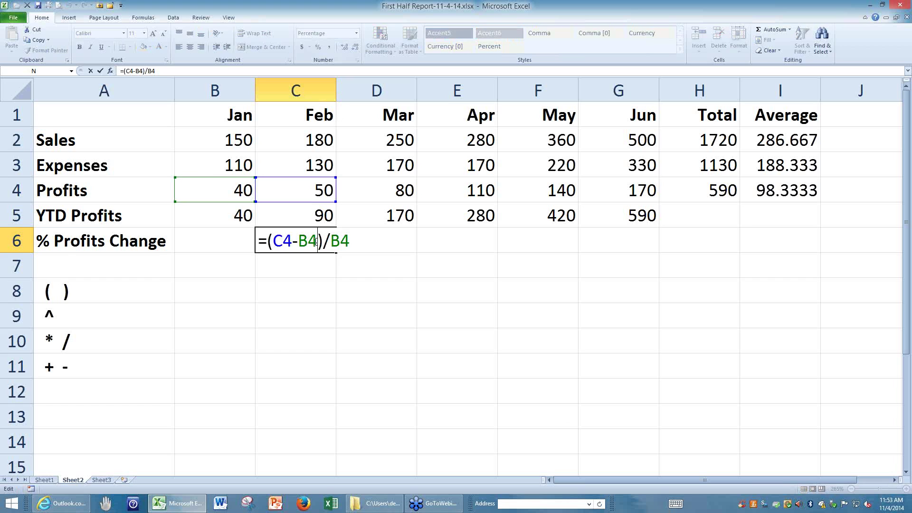
{"action": "left_click", "coordinate": [352, 235]}
{"action": "type", "text": ")"}
{"action": "type", "text": "("}
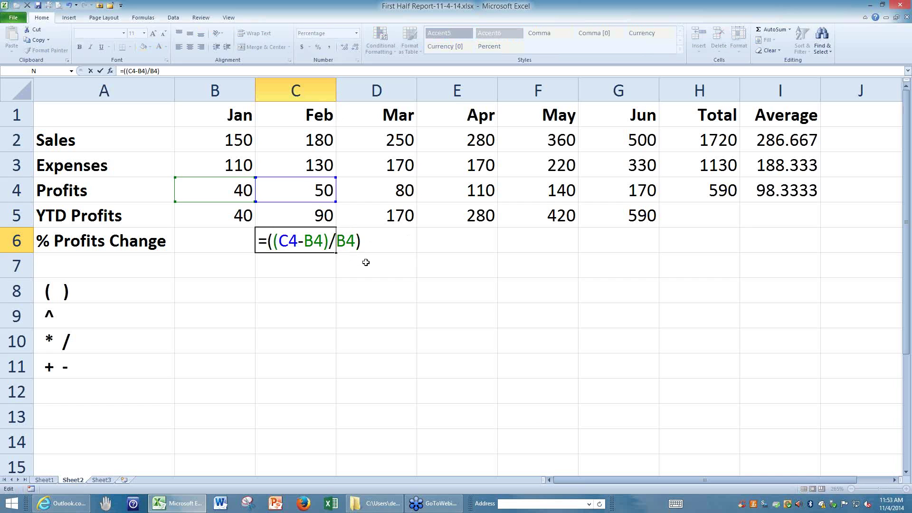
{"action": "type", "text": "("}
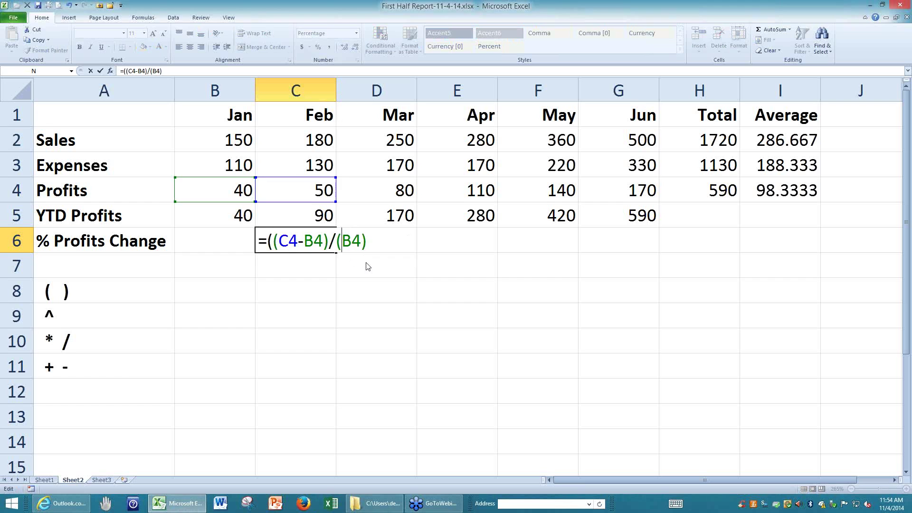
{"action": "key", "text": "Return"}
{"action": "left_click_drag", "start_coordinate": [502, 225], "coordinate": [460, 272]}
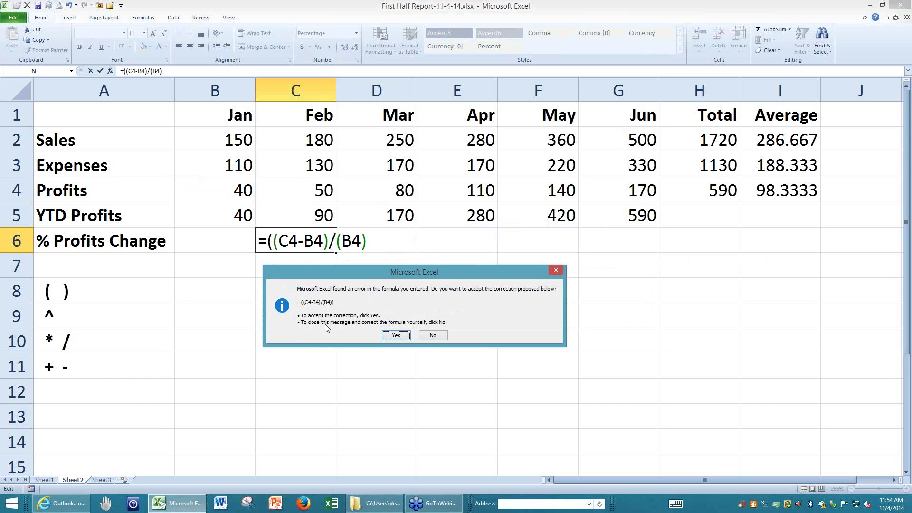
{"action": "left_click", "coordinate": [391, 335]}
{"action": "left_click", "coordinate": [314, 242]}
{"action": "key", "text": "F2"}
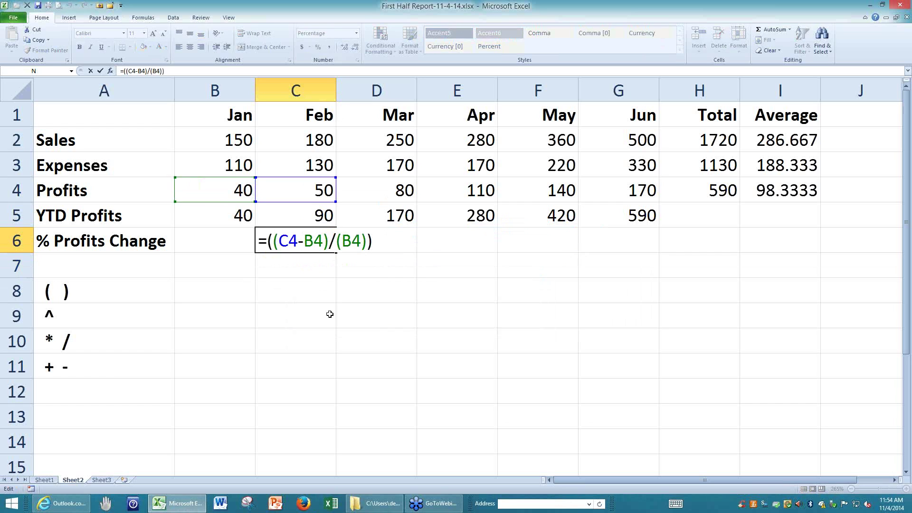
- Remove the redundant parentheses from the February % Profits Change formula so it reads =(C4-B4)/B4
{"action": "left_click", "coordinate": [373, 242]}
{"action": "key", "text": "BackSpace"}
{"action": "key", "text": "BackSpace"}
{"action": "key", "text": "BackSpace"}
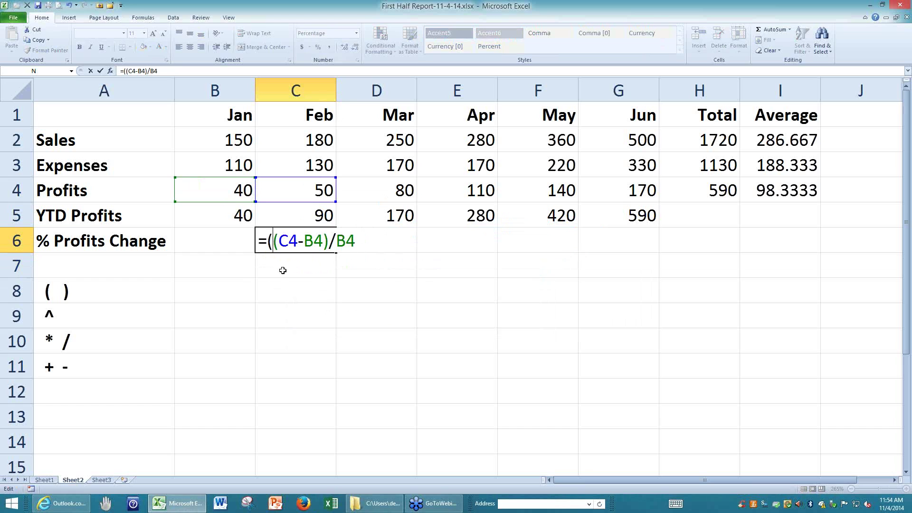
{"action": "key", "text": "BackSpace"}
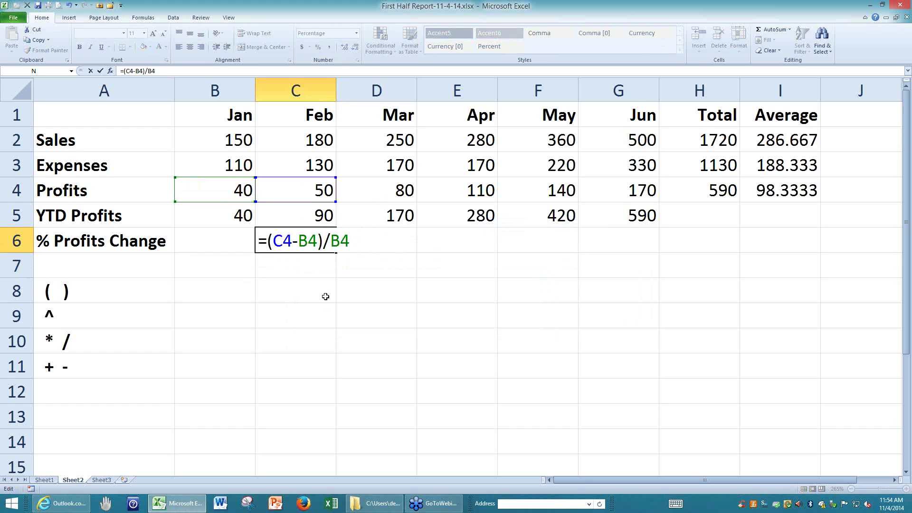
{"action": "key", "text": "Return"}
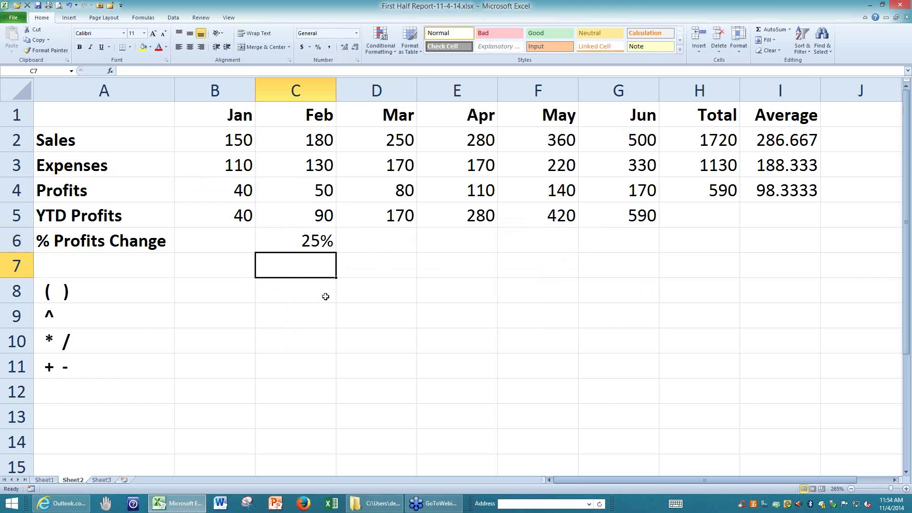
- Examine the February % Profits Change formula in C6 and the February and March profit cells in row 4
{"action": "left_click", "coordinate": [310, 245]}
{"action": "double_click", "coordinate": [310, 244]}
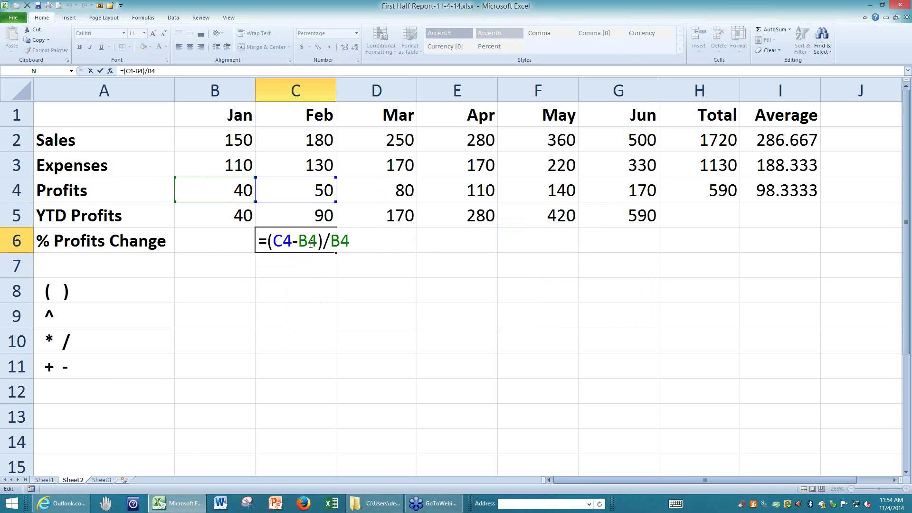
{"action": "key", "text": "Escape"}
{"action": "left_click", "coordinate": [389, 236]}
{"action": "left_click", "coordinate": [317, 190]}
{"action": "left_click", "coordinate": [375, 192]}
{"action": "left_click_drag", "start_coordinate": [295, 189], "coordinate": [350, 187]}
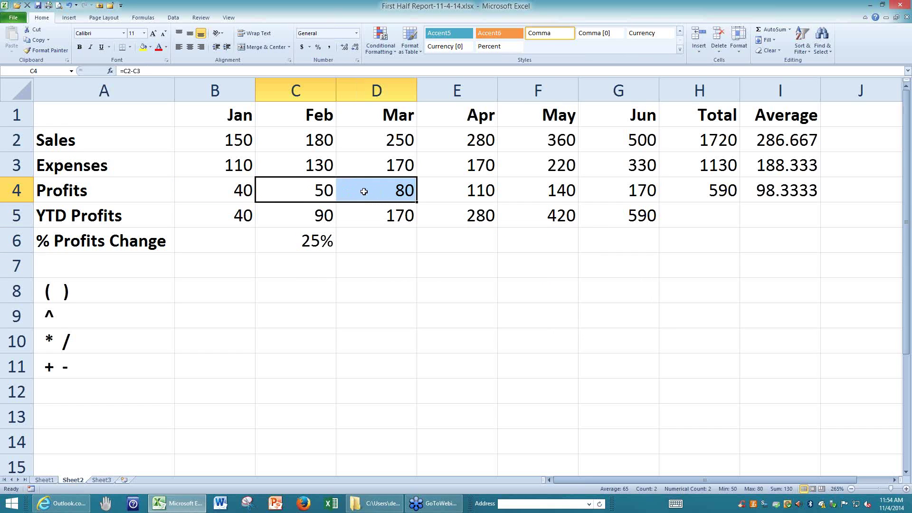
{"action": "left_click", "coordinate": [295, 180]}
- Fill the % Profits Change formula from C6 across through June in G6, and check the copied April formula
{"action": "left_click", "coordinate": [372, 233]}
{"action": "left_click", "coordinate": [318, 238]}
{"action": "left_click_drag", "start_coordinate": [335, 253], "coordinate": [619, 281]}
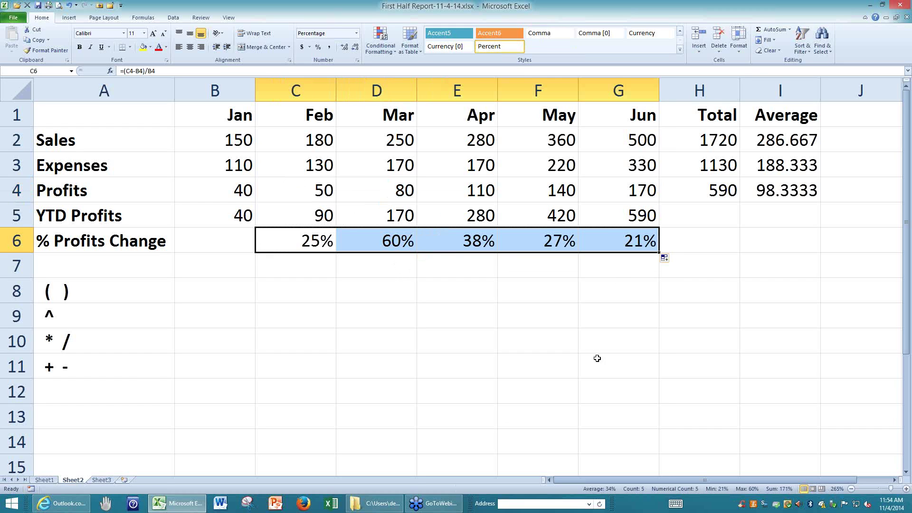
{"action": "left_click", "coordinate": [456, 241]}
{"action": "double_click", "coordinate": [455, 244]}
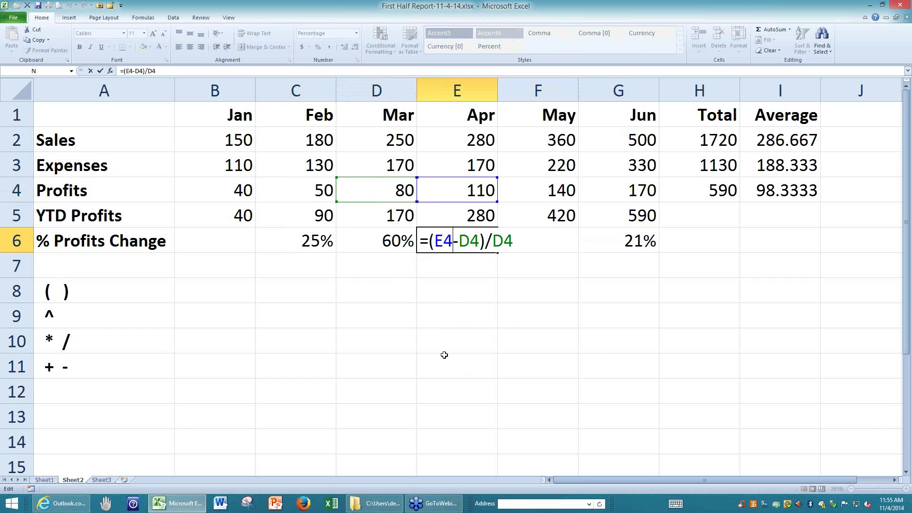
{"action": "key", "text": "ctrl+Return"}
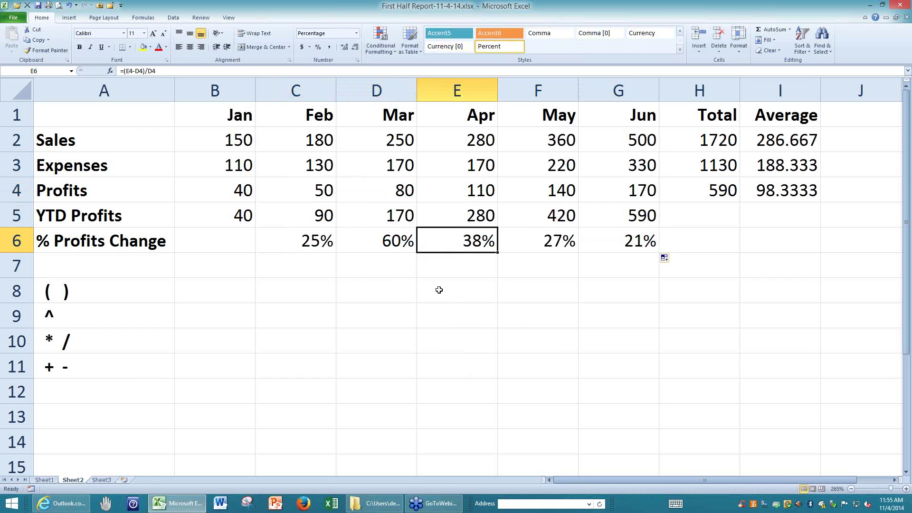
{"action": "left_click", "coordinate": [441, 290]}
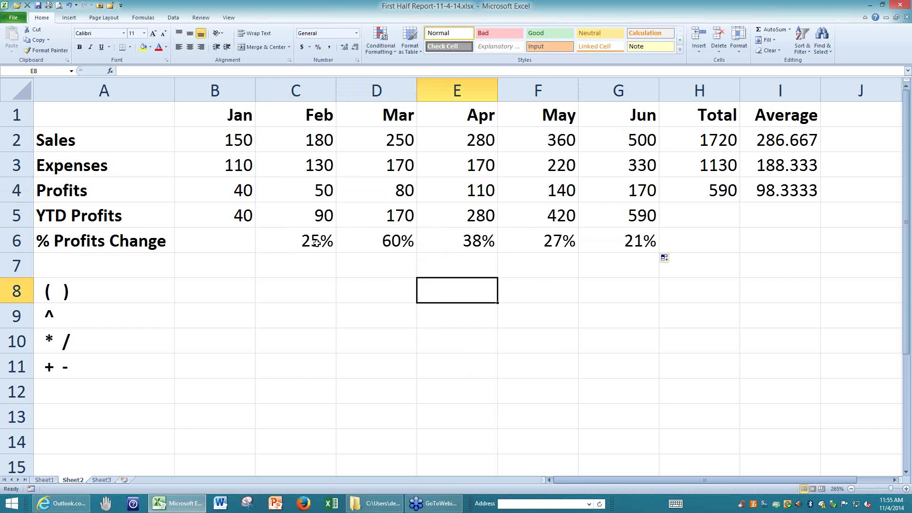
- Format the February to June % Profits Change values in C6:G6 with one decimal place
{"action": "left_click_drag", "start_coordinate": [314, 242], "coordinate": [587, 241]}
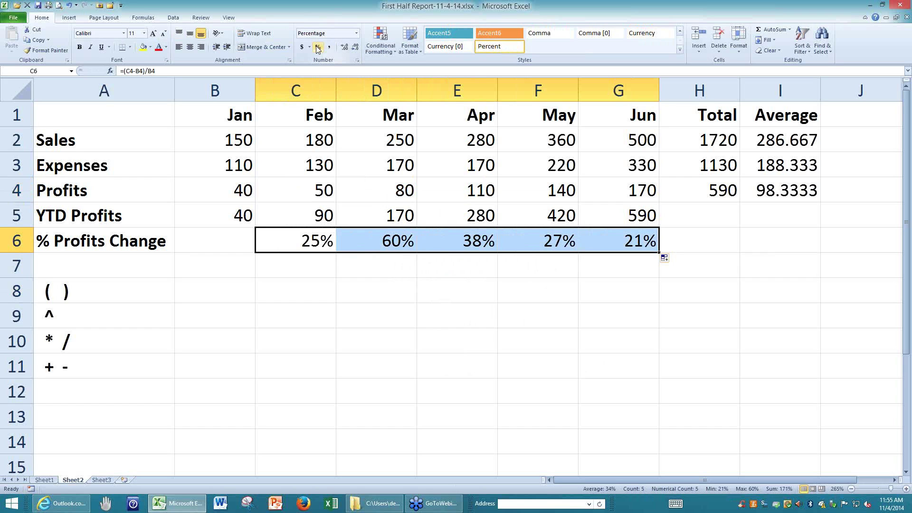
{"action": "left_click", "coordinate": [344, 48]}
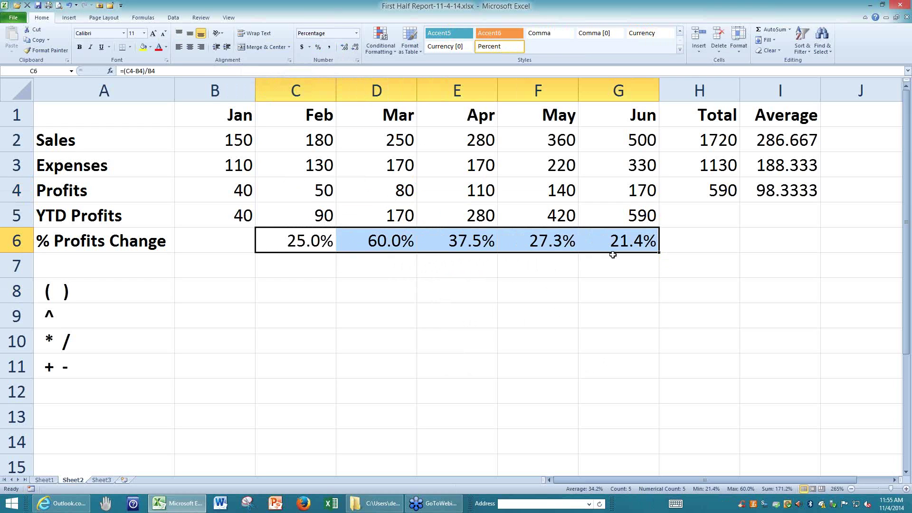
{"action": "left_click", "coordinate": [461, 270]}
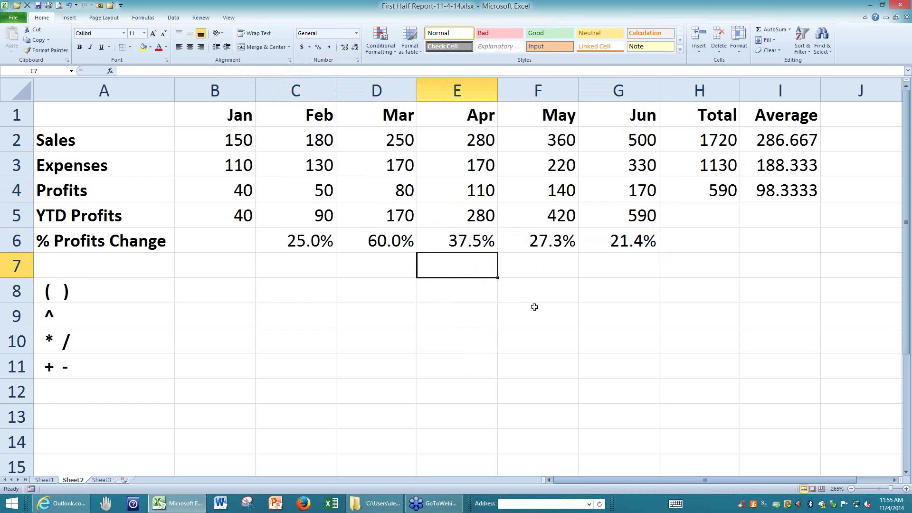
{"action": "left_click", "coordinate": [441, 343]}
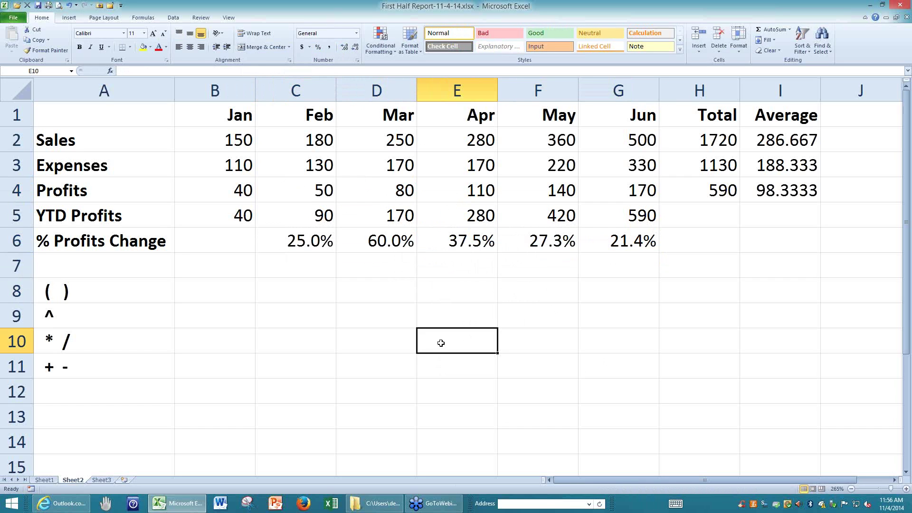
{"action": "left_click", "coordinate": [538, 297]}
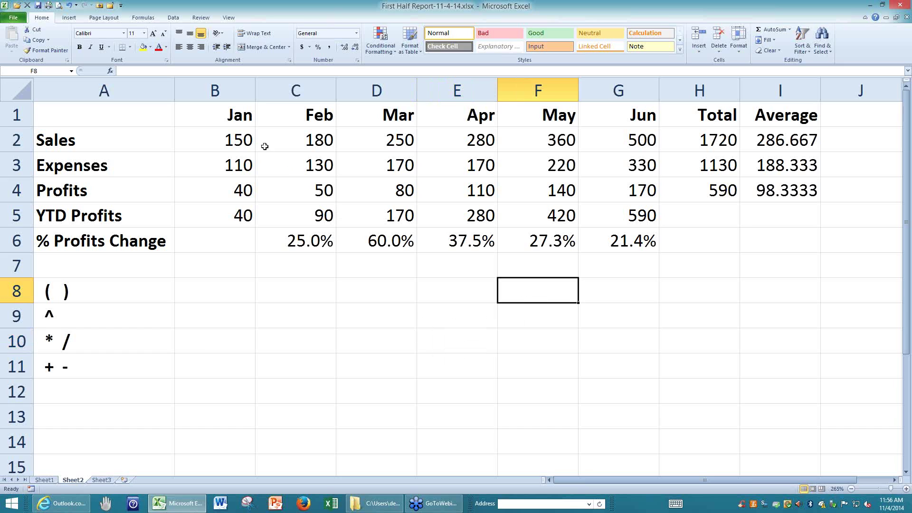
- Examine which cells hold entered values and which hold formulas across the Sales, Profits, YTD Profits, % Profits Change, Total and Average entries
{"action": "left_click", "coordinate": [235, 139]}
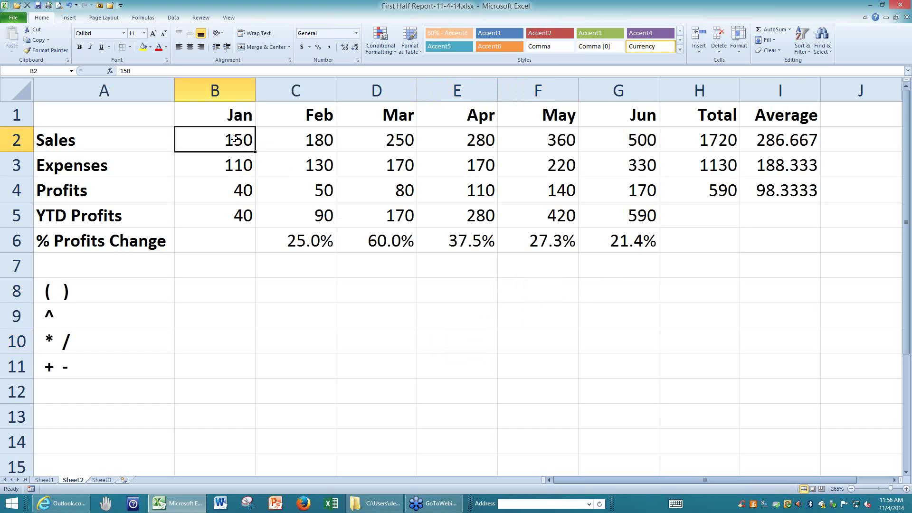
{"action": "double_click", "coordinate": [221, 190]}
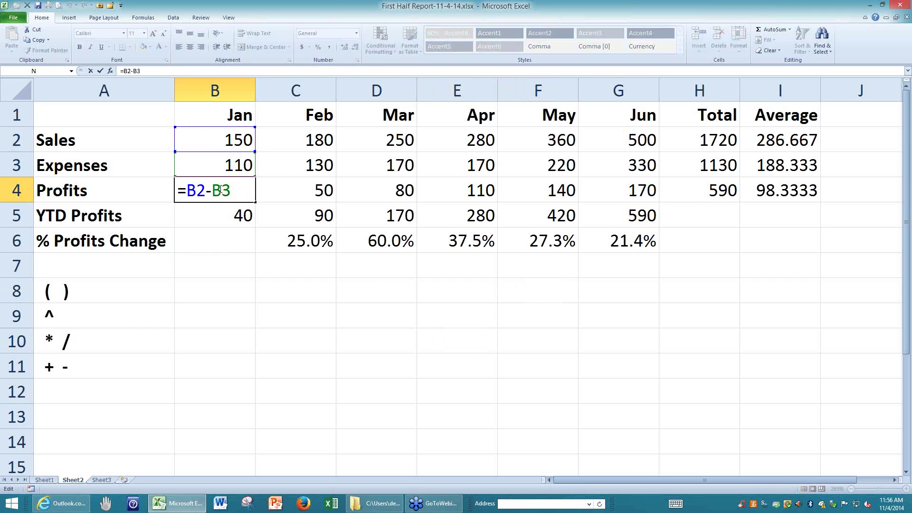
{"action": "key", "text": "Escape"}
{"action": "left_click_drag", "start_coordinate": [222, 191], "coordinate": [224, 215]}
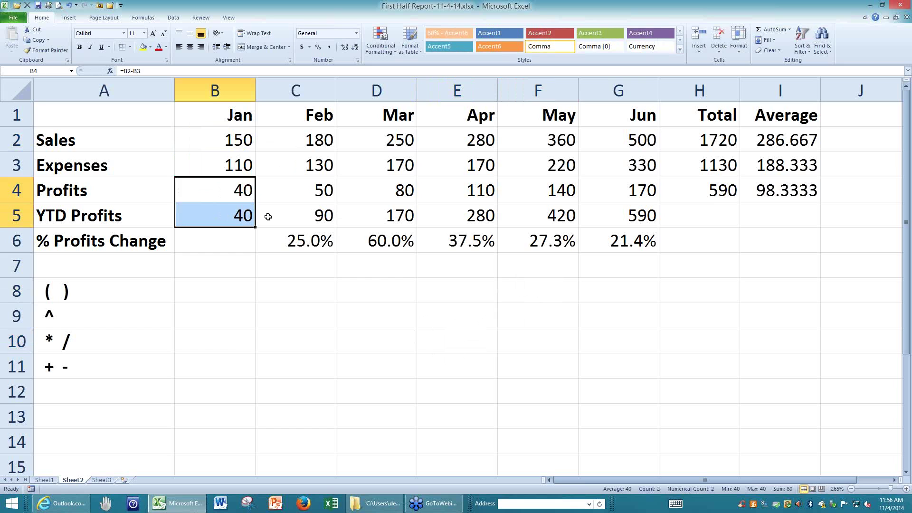
{"action": "left_click_drag", "start_coordinate": [299, 216], "coordinate": [619, 218], "text": "ctrl"}
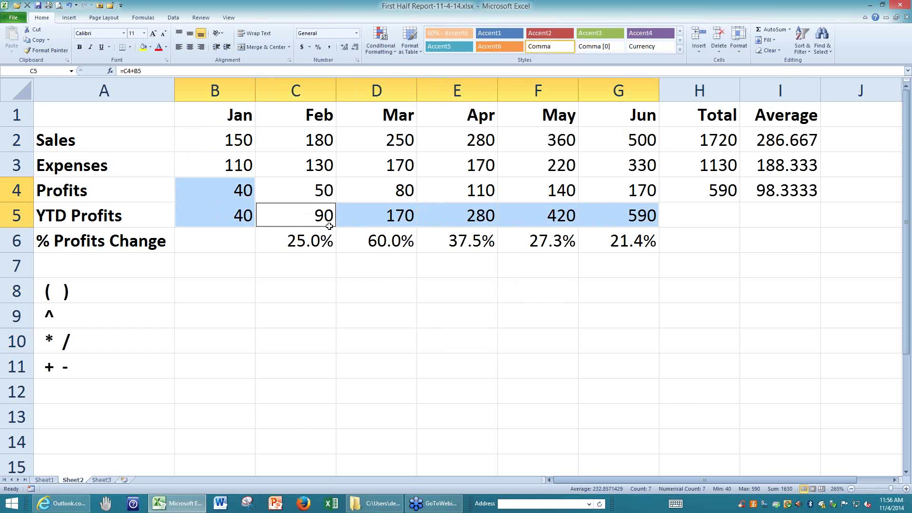
{"action": "left_click", "coordinate": [307, 240]}
{"action": "left_click", "coordinate": [692, 190]}
{"action": "left_click", "coordinate": [759, 138]}
{"action": "key", "text": "Down"}
{"action": "key", "text": "Down"}
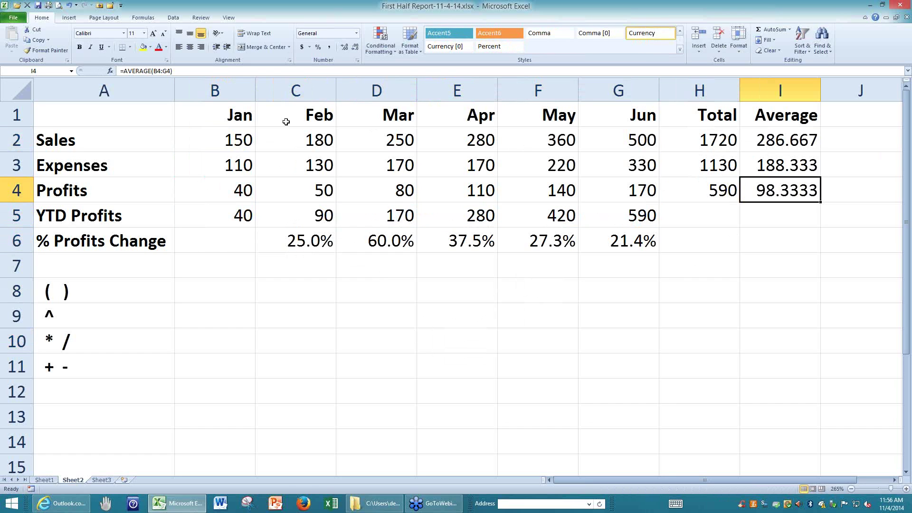
{"action": "left_click", "coordinate": [235, 139]}
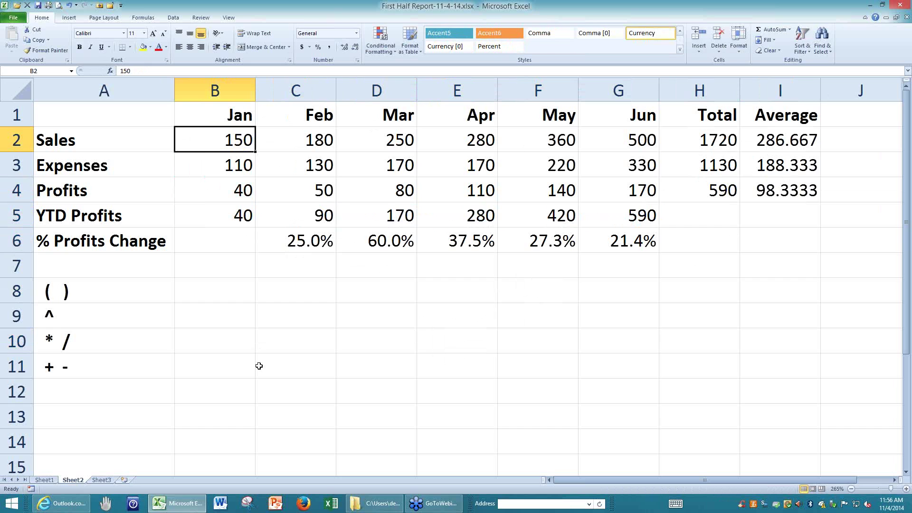
{"action": "left_click", "coordinate": [62, 114]}
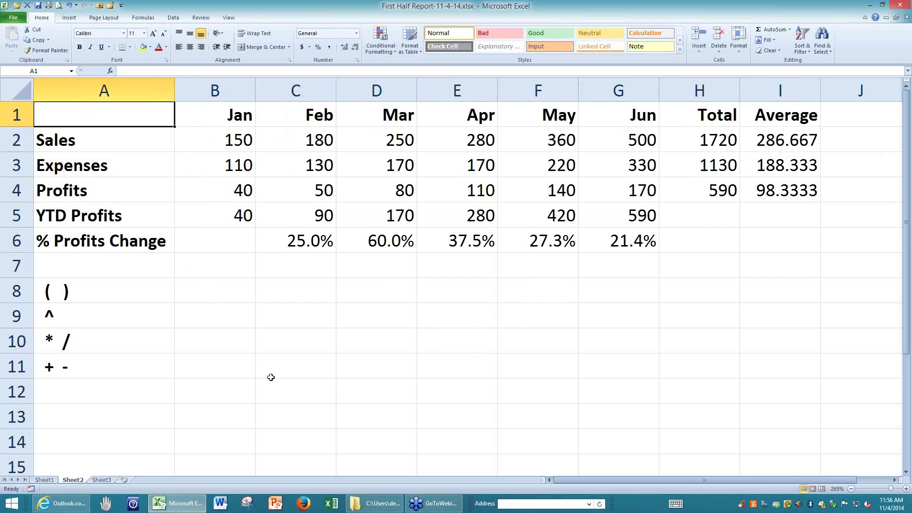
- Display all the worksheet's formulas in their cells to review them, and switch back to showing values
{"action": "scroll", "coordinate": [211, 336], "scroll_direction": "down", "scroll_amount": 5}
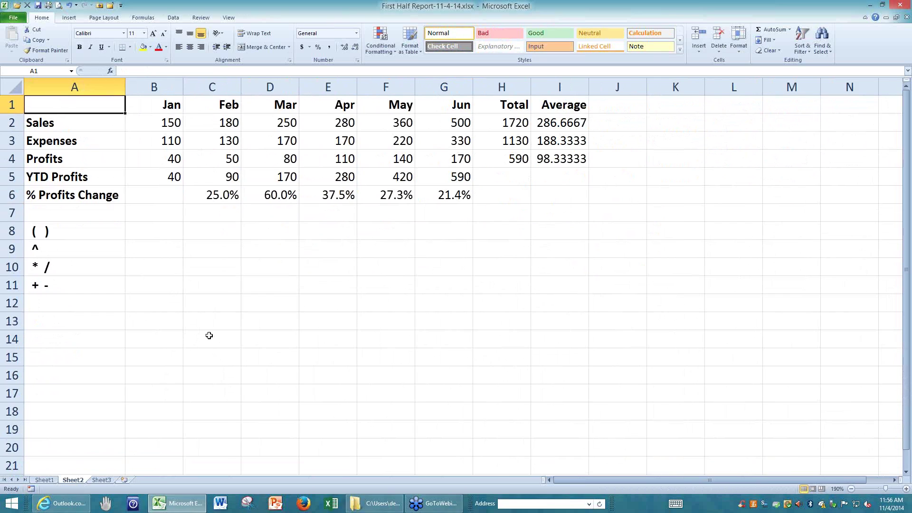
{"action": "key", "text": "ctrl+grave"}
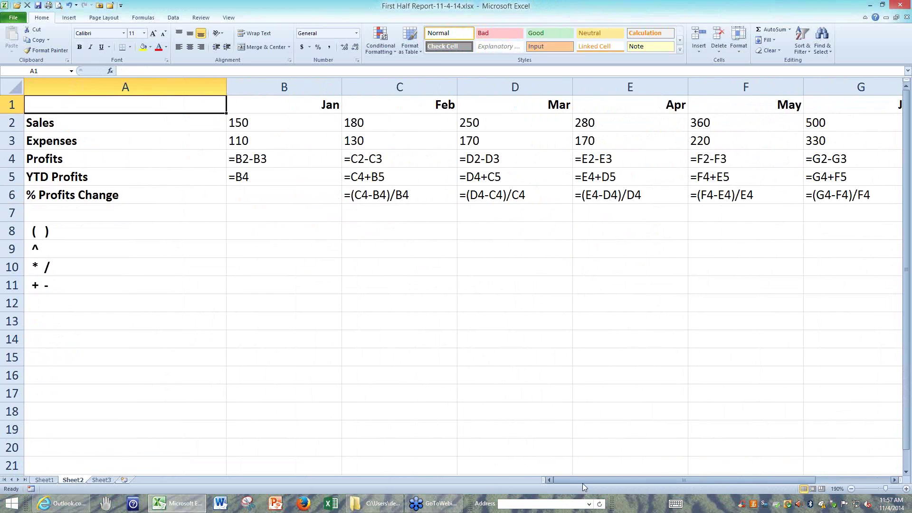
{"action": "left_click_drag", "start_coordinate": [582, 483], "coordinate": [538, 480]}
{"action": "key", "text": "ctrl+grave"}
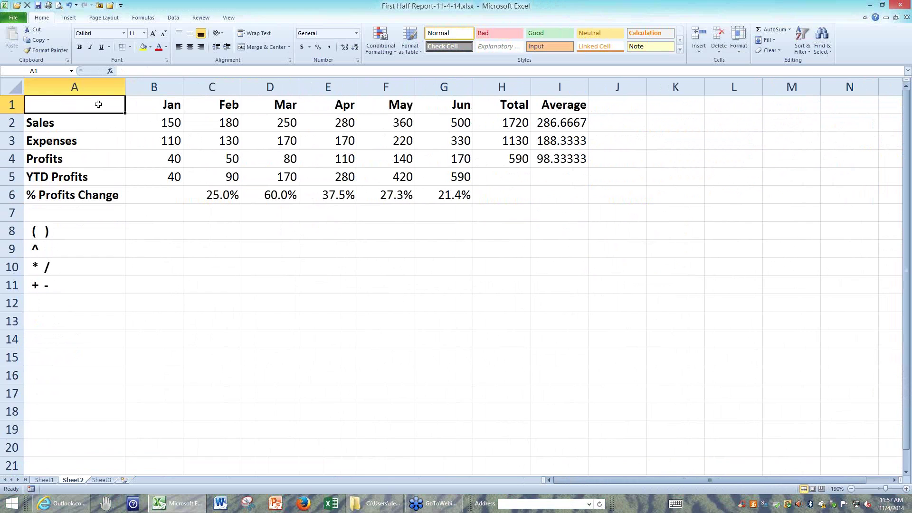
{"action": "scroll", "coordinate": [309, 358], "scroll_direction": "up", "scroll_amount": 2}
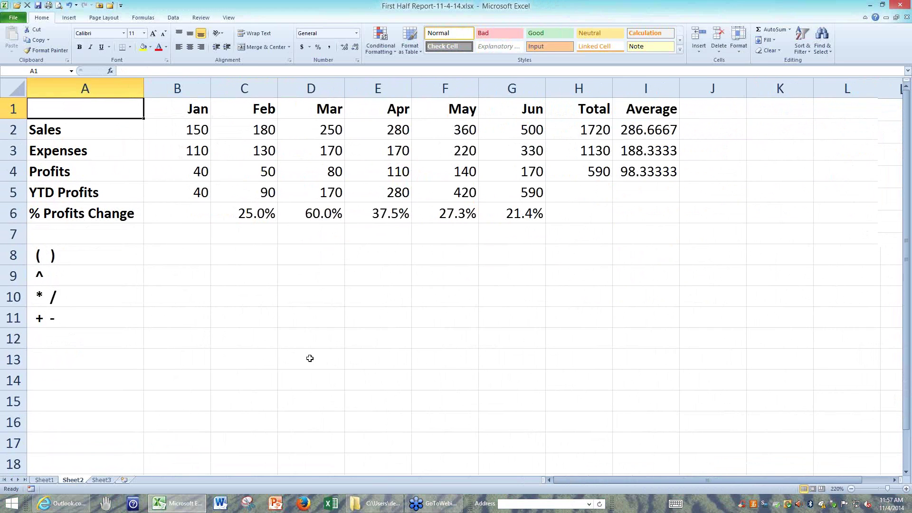
{"action": "scroll", "coordinate": [310, 358], "scroll_direction": "up", "scroll_amount": 1}
- Check the formula behind the January Profits value in B4
{"action": "left_click", "coordinate": [503, 375]}
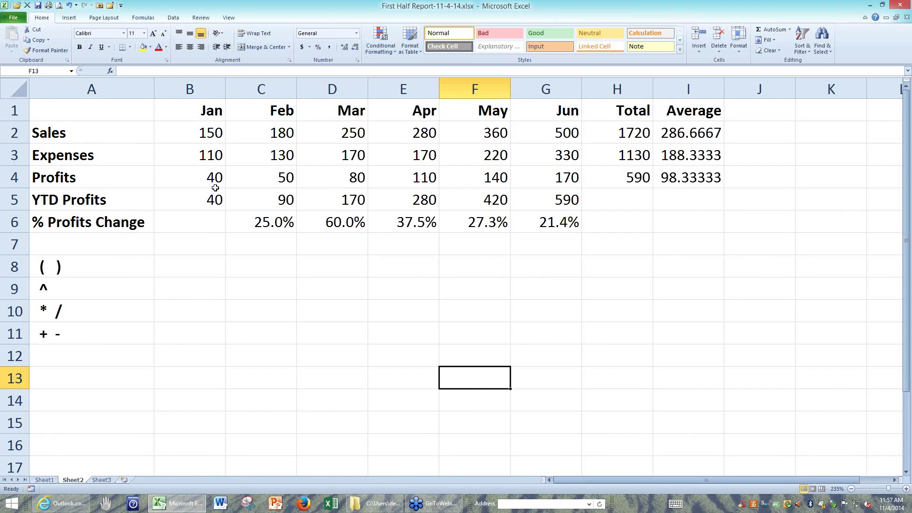
{"action": "left_click", "coordinate": [177, 178]}
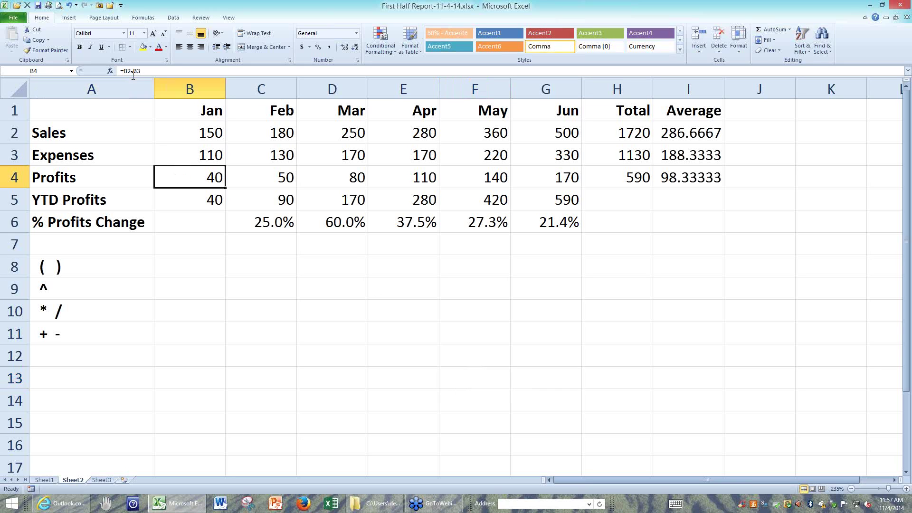
{"action": "left_click", "coordinate": [198, 241]}
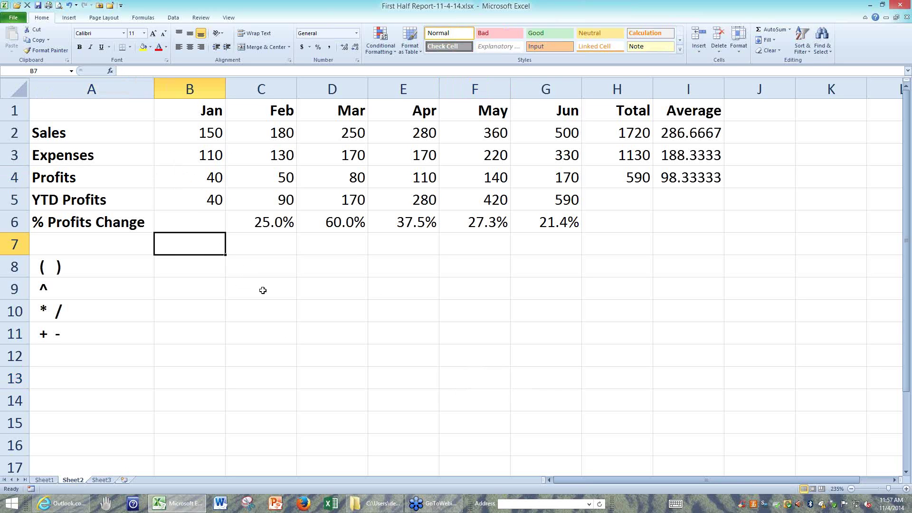
{"action": "left_click", "coordinate": [283, 300]}
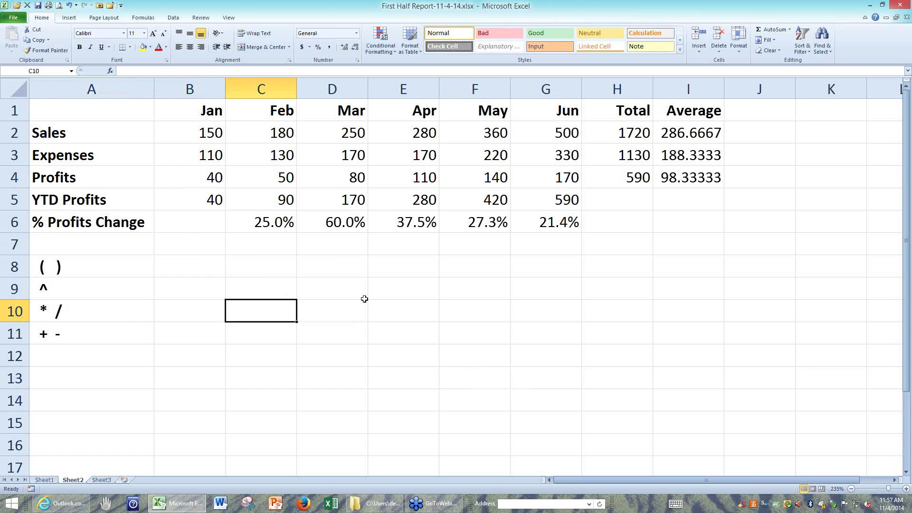
- Examine the summary statistics for January–March and April–June Sales and Expenses, and view the available status bar calculations
{"action": "left_click", "coordinate": [200, 133]}
{"action": "left_click_drag", "start_coordinate": [200, 133], "coordinate": [319, 134]}
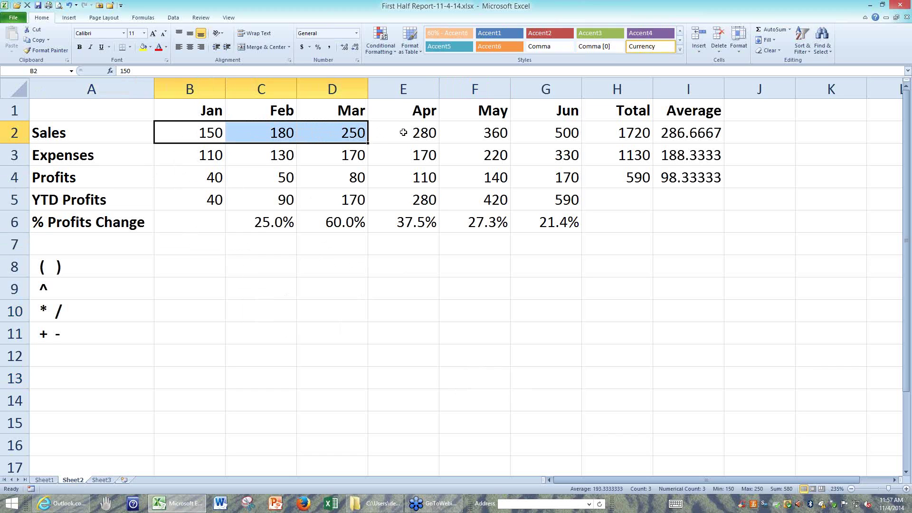
{"action": "left_click_drag", "start_coordinate": [403, 132], "coordinate": [525, 132]}
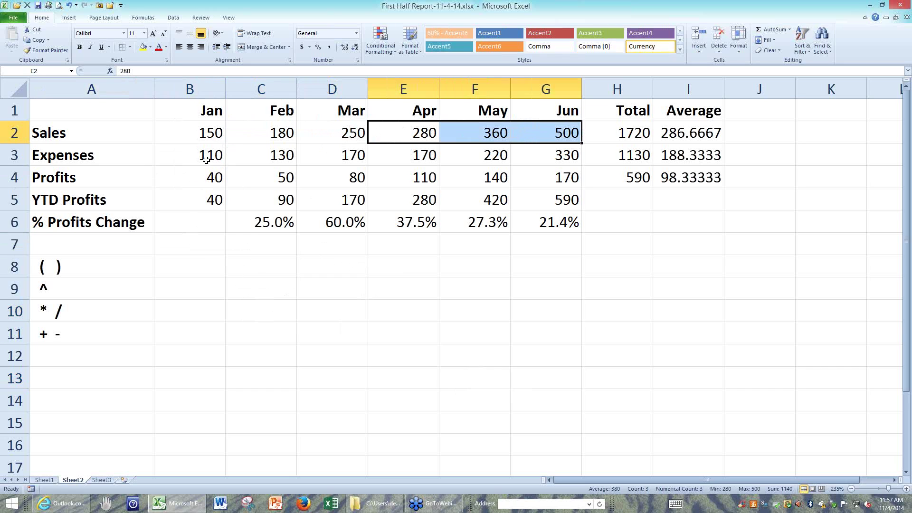
{"action": "left_click_drag", "start_coordinate": [200, 158], "coordinate": [317, 153]}
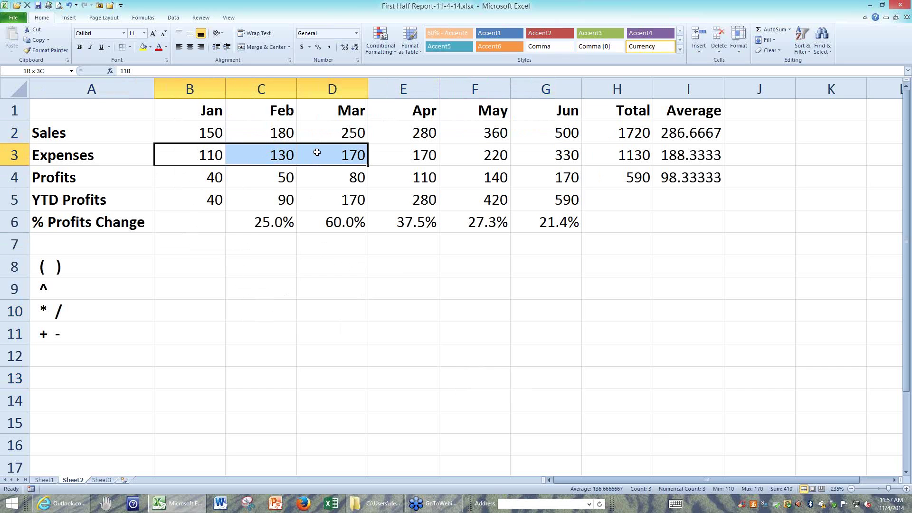
{"action": "left_click_drag", "start_coordinate": [430, 153], "coordinate": [528, 149]}
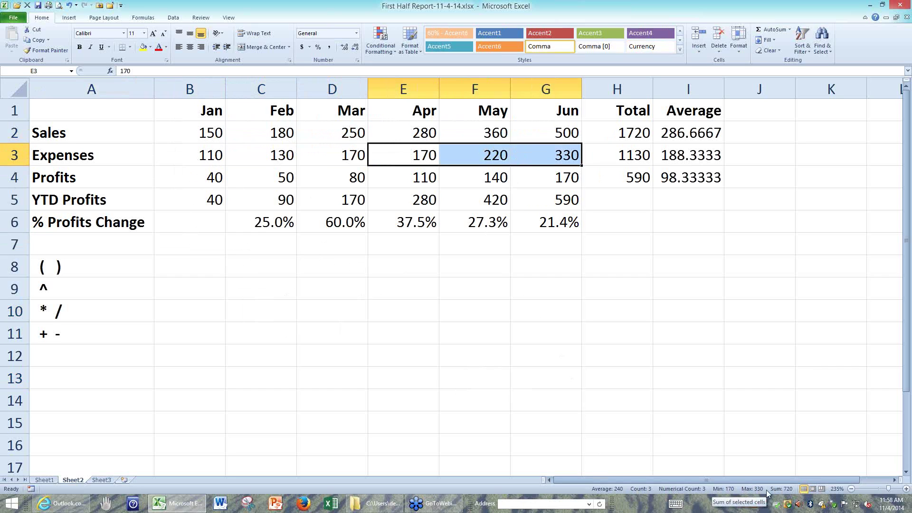
{"action": "right_click", "coordinate": [612, 492]}
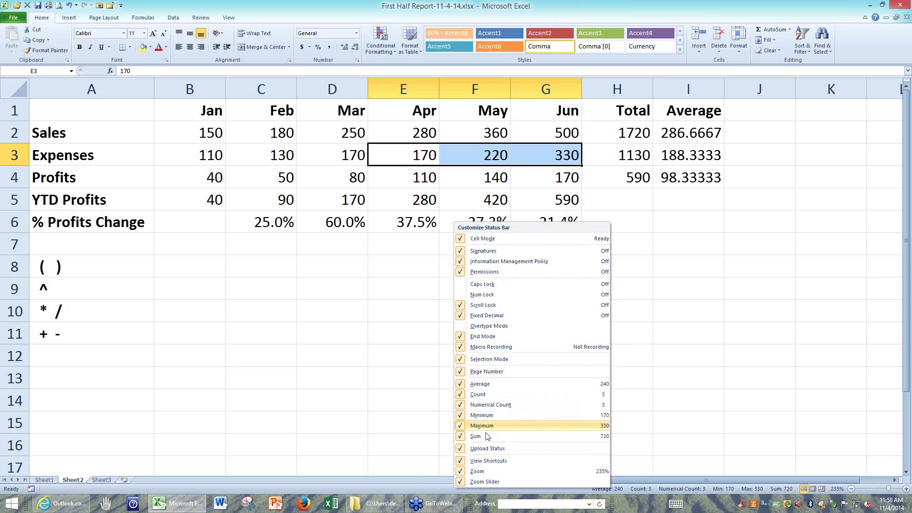
{"action": "left_click", "coordinate": [662, 381]}
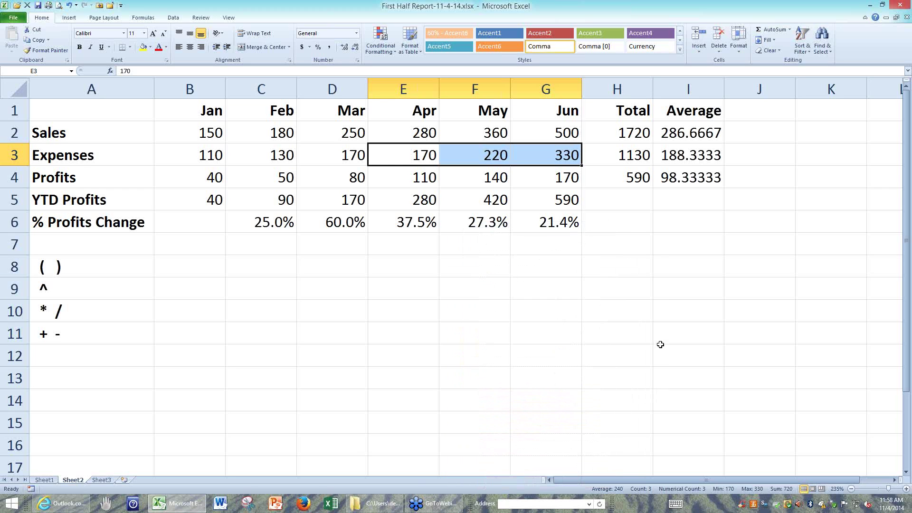
- Examine the summary statistics for January–March and April–June Profits, and for the full January–June Sales and Expenses rows
{"action": "left_click", "coordinate": [660, 346]}
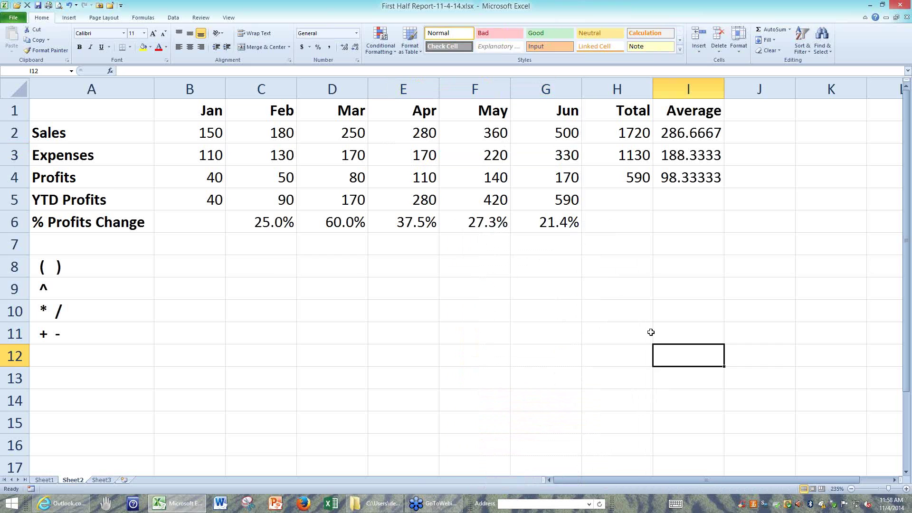
{"action": "left_click_drag", "start_coordinate": [190, 172], "coordinate": [317, 177]}
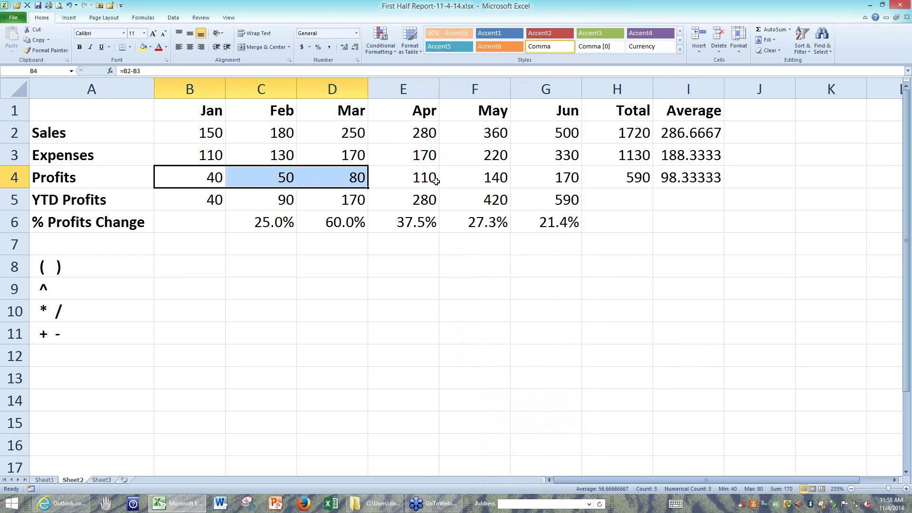
{"action": "left_click_drag", "start_coordinate": [437, 179], "coordinate": [558, 189]}
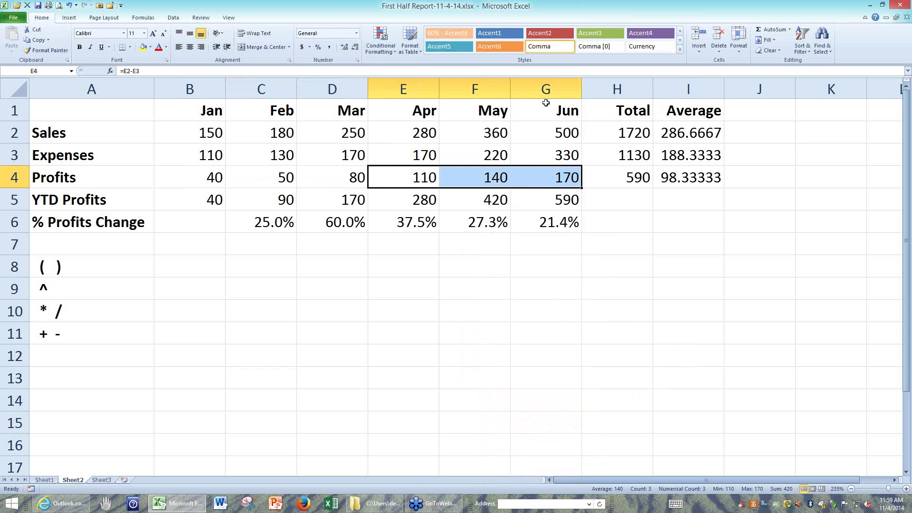
{"action": "left_click_drag", "start_coordinate": [210, 132], "coordinate": [531, 128]}
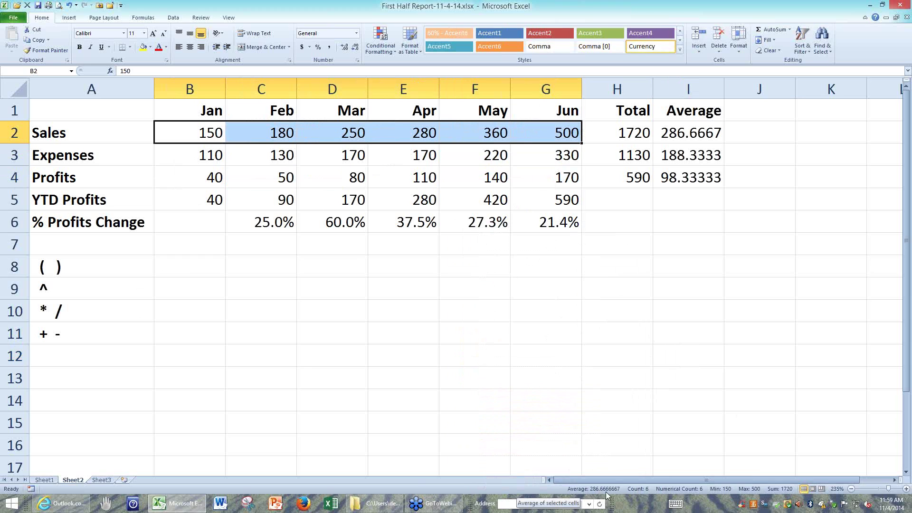
{"action": "left_click_drag", "start_coordinate": [214, 155], "coordinate": [529, 151]}
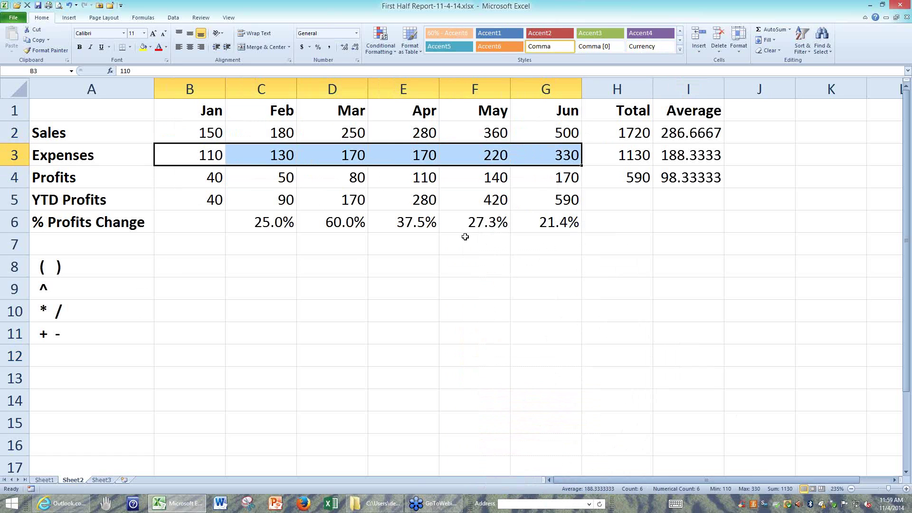
- Return to cell A1 and save the workbook
{"action": "left_click", "coordinate": [208, 132]}
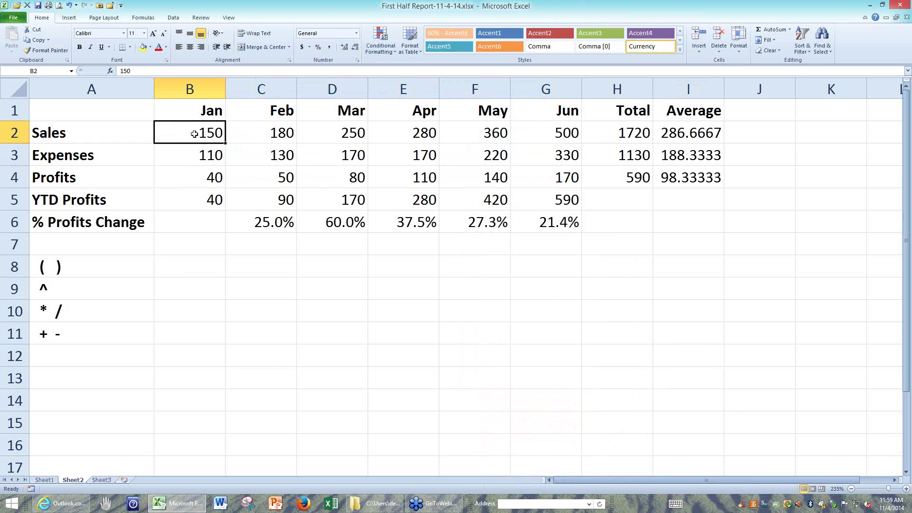
{"action": "left_click", "coordinate": [66, 111]}
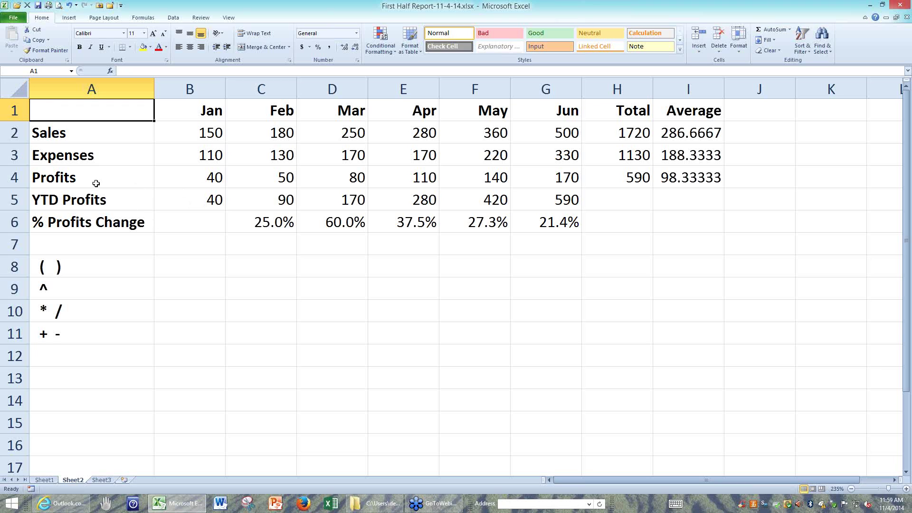
{"action": "left_click", "coordinate": [38, 7]}
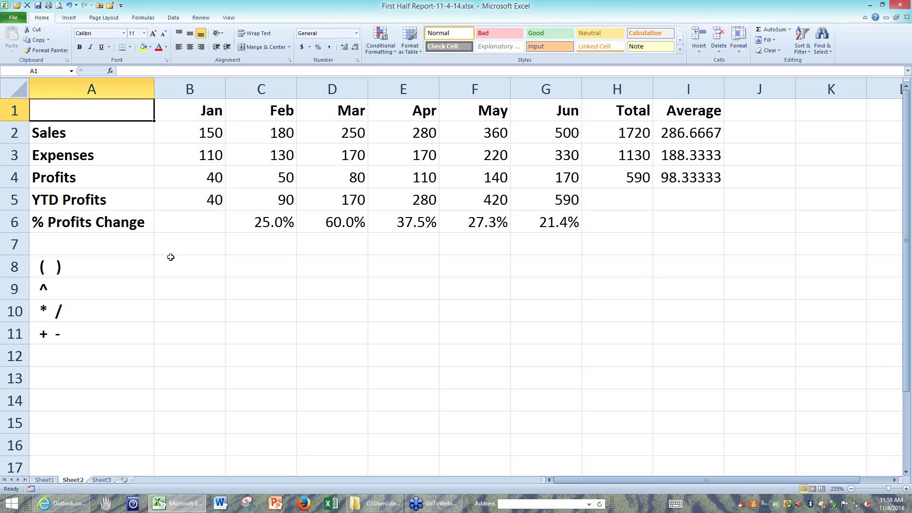
- Trace all levels of dependents of the January Sales value in B2, and remove the tracing arrows
{"action": "left_click", "coordinate": [192, 135]}
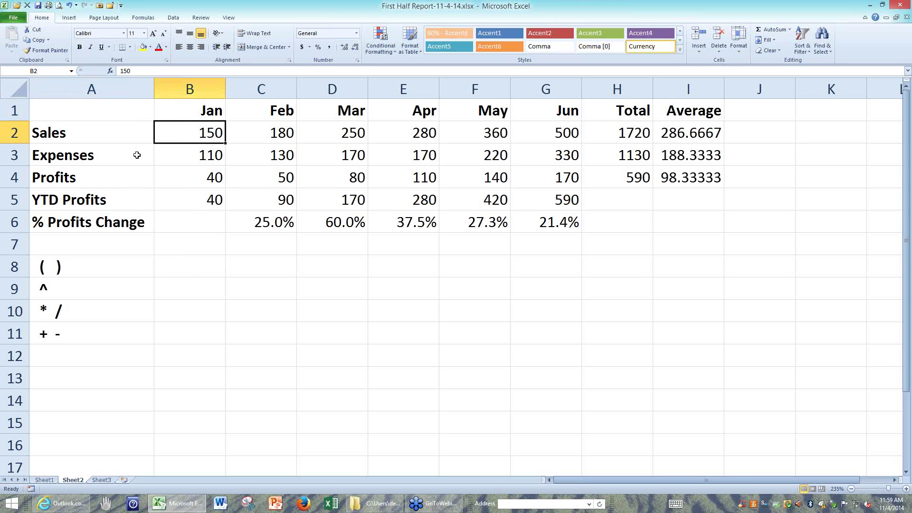
{"action": "left_click", "coordinate": [144, 19]}
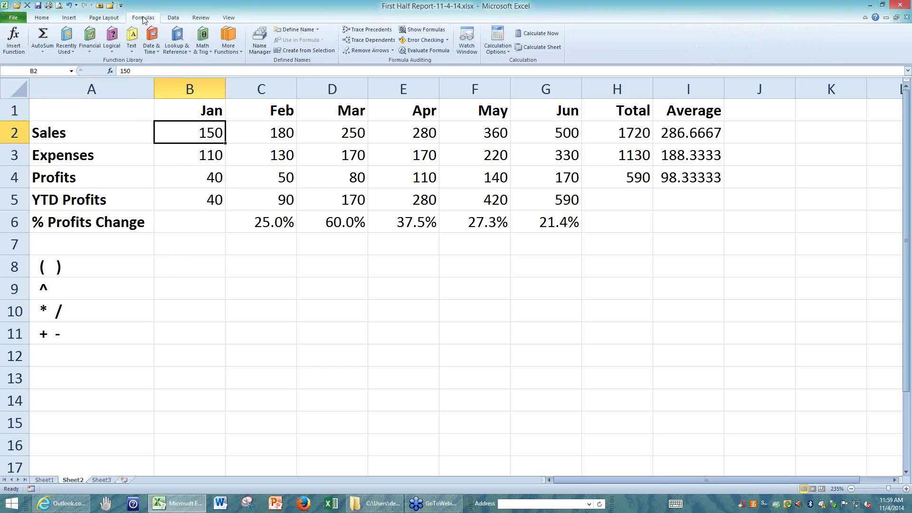
{"action": "left_click", "coordinate": [358, 42]}
{"action": "left_click", "coordinate": [358, 42]}
{"action": "left_click", "coordinate": [358, 42]}
{"action": "left_click", "coordinate": [358, 42]}
{"action": "left_click", "coordinate": [359, 42]}
{"action": "left_click", "coordinate": [358, 41]}
{"action": "left_click", "coordinate": [359, 42]}
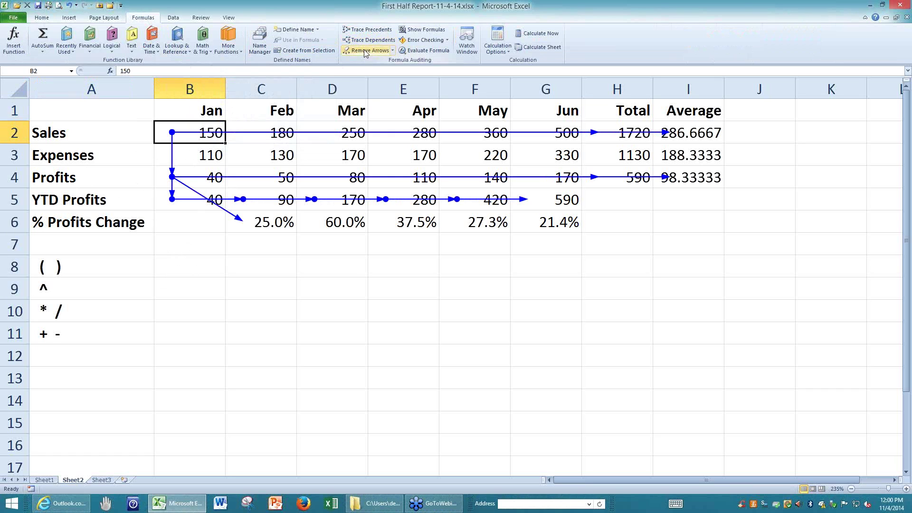
{"action": "left_click", "coordinate": [366, 50]}
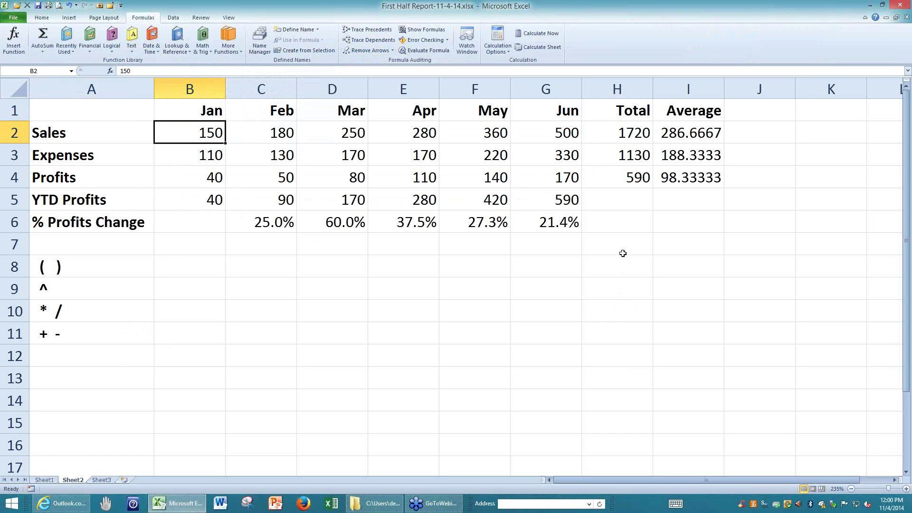
- Trace two levels of precedents for the Profits total in H4, remove the arrows, and return to A1
{"action": "left_click", "coordinate": [624, 177]}
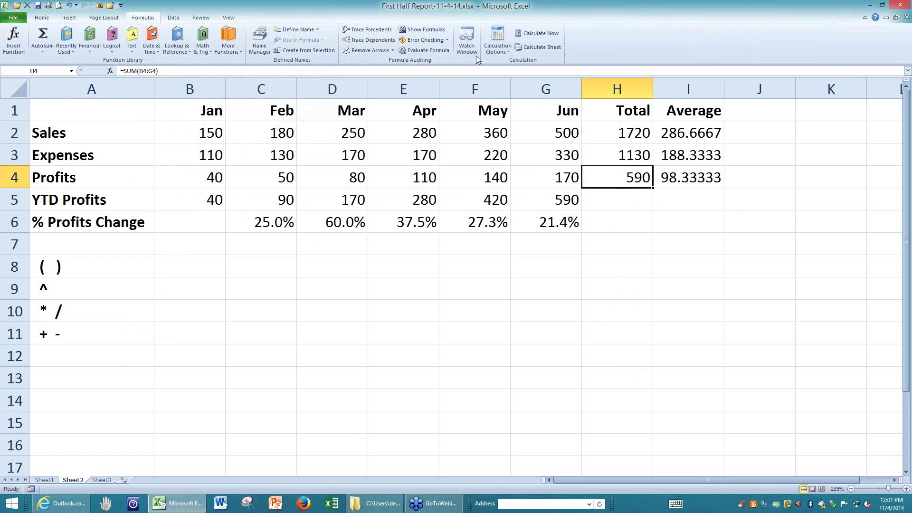
{"action": "left_click", "coordinate": [375, 30]}
{"action": "left_click", "coordinate": [376, 30]}
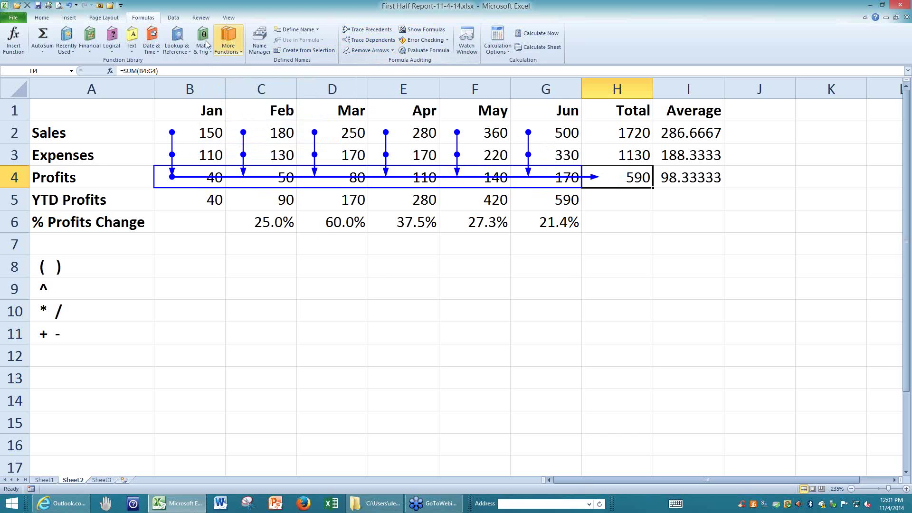
{"action": "left_click", "coordinate": [370, 50]}
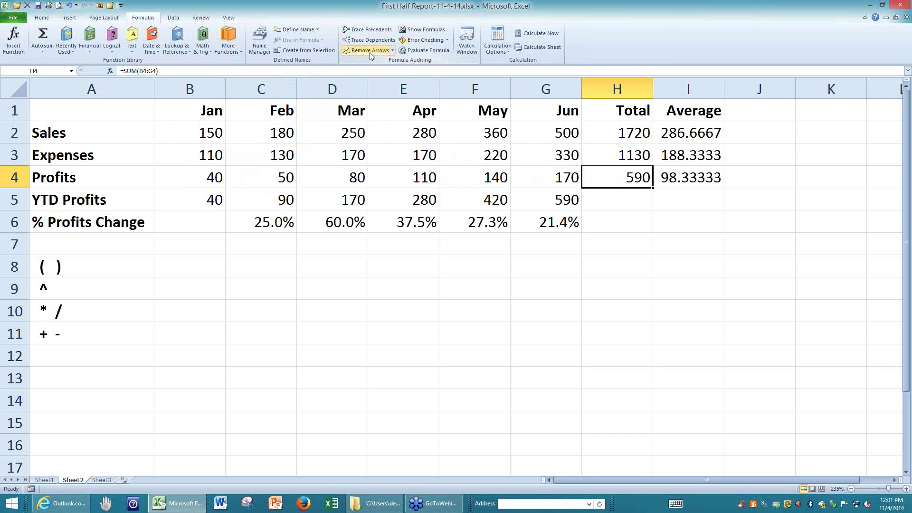
{"action": "left_click", "coordinate": [103, 112]}
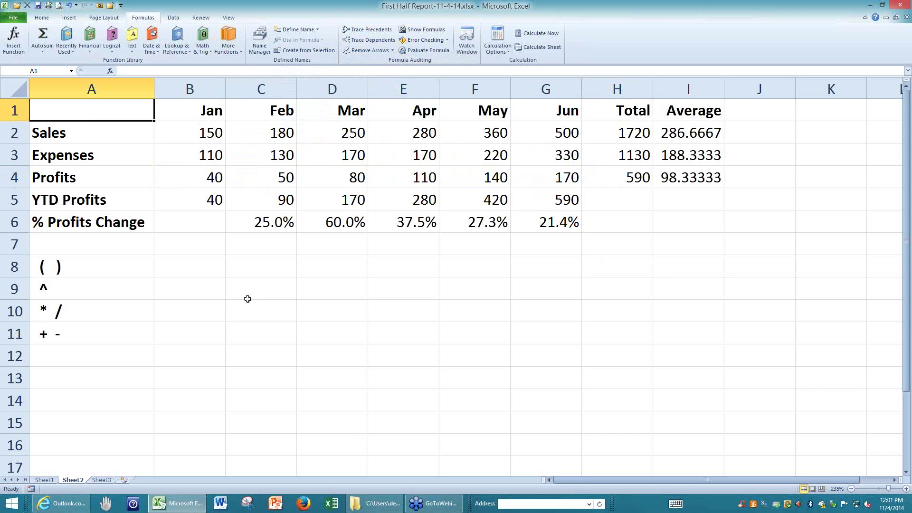
- Enter the formula =B4^2 in C9 to square the January Profits value
{"action": "left_click", "coordinate": [102, 266]}
{"action": "left_click", "coordinate": [91, 293]}
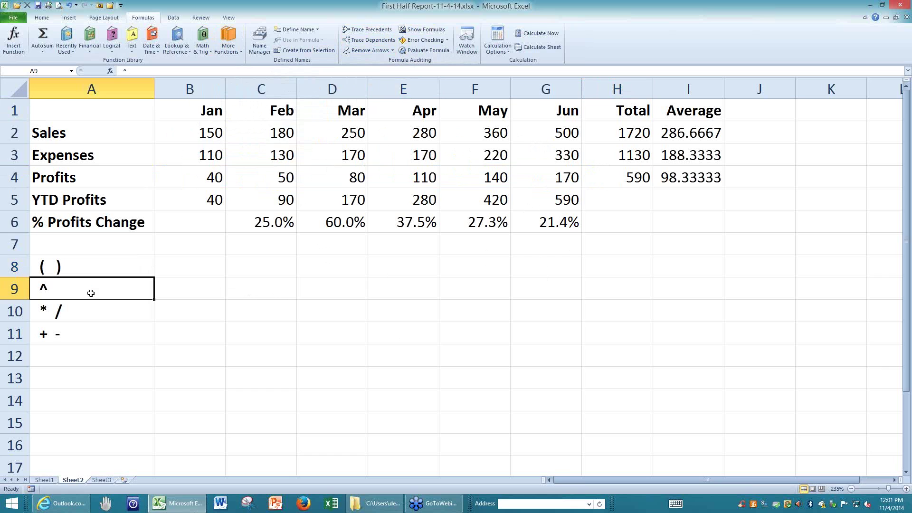
{"action": "left_click", "coordinate": [256, 294]}
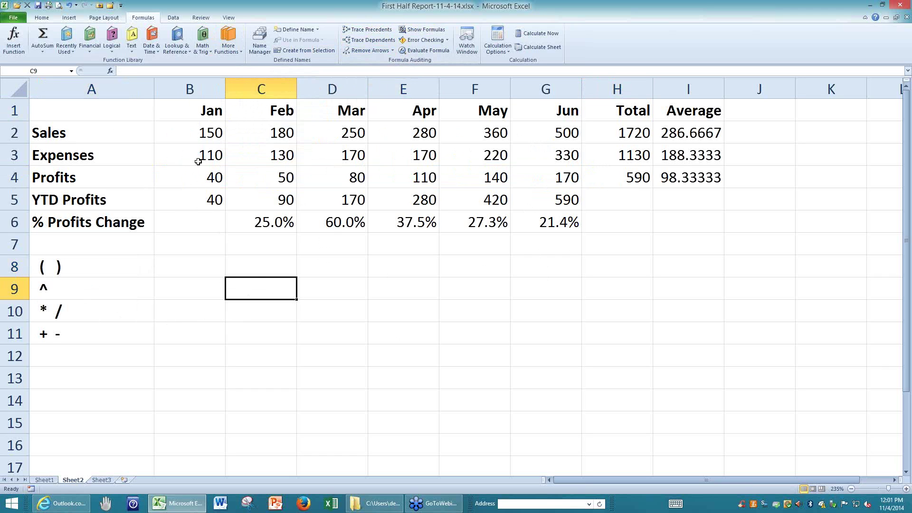
{"action": "left_click", "coordinate": [185, 176]}
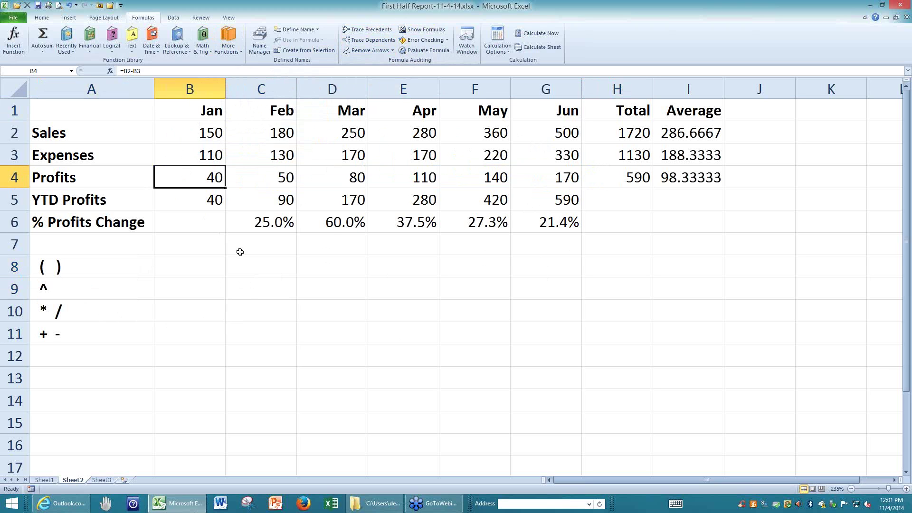
{"action": "left_click", "coordinate": [249, 294]}
{"action": "type", "text": "="}
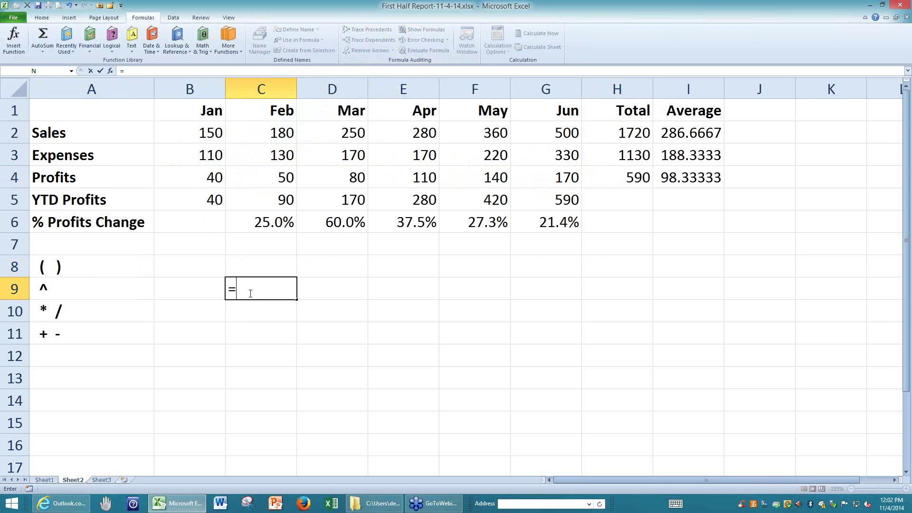
{"action": "left_click", "coordinate": [201, 177]}
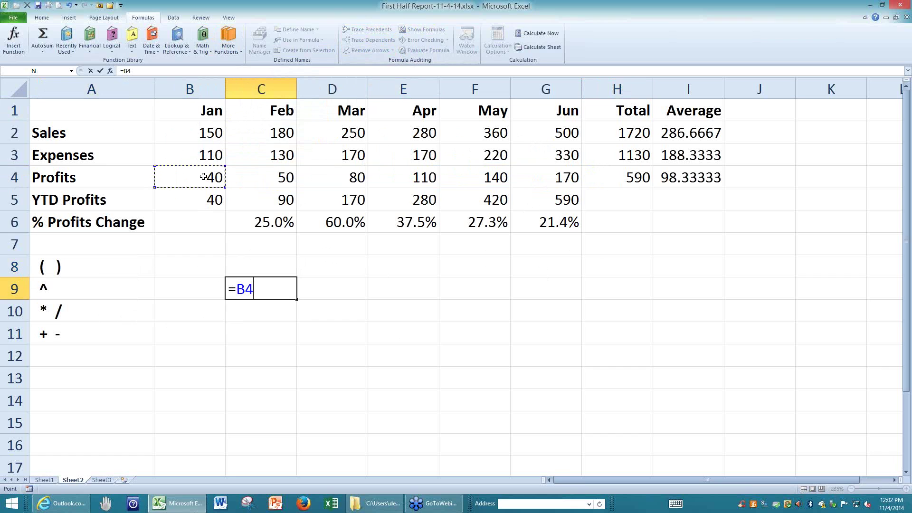
{"action": "type", "text": "^2"}
{"action": "key", "text": "Return"}
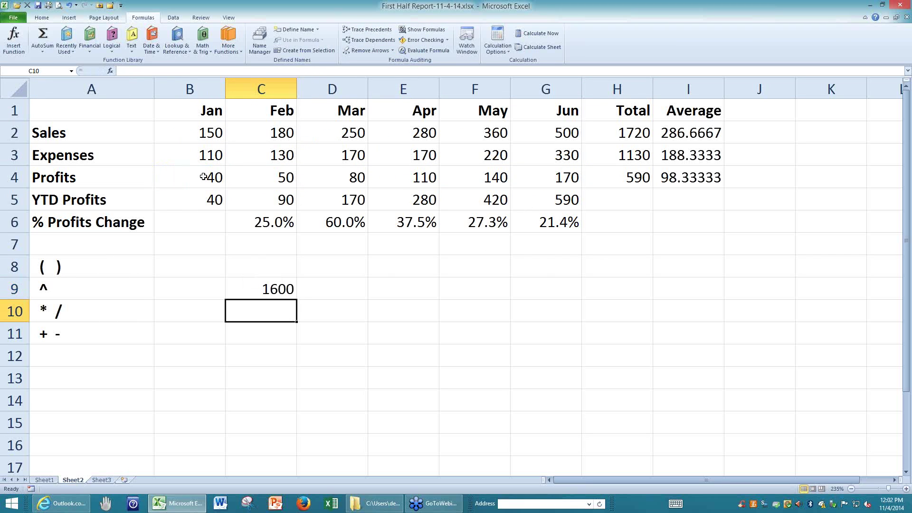
- Change the exponent of the C9 formula to 3 so that it cubes January Profits
{"action": "left_click", "coordinate": [278, 287]}
{"action": "double_click", "coordinate": [280, 288]}
{"action": "left_click_drag", "start_coordinate": [270, 289], "coordinate": [261, 288]}
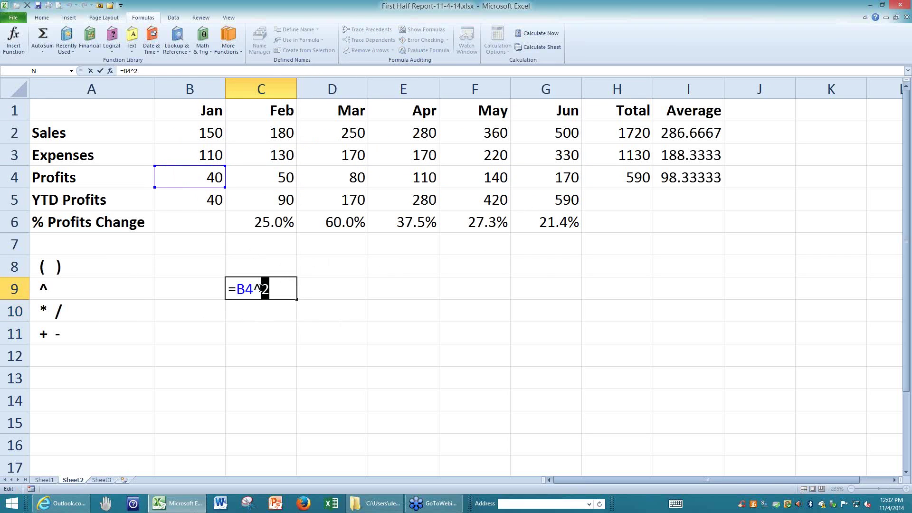
{"action": "type", "text": "3"}
{"action": "key", "text": "Return"}
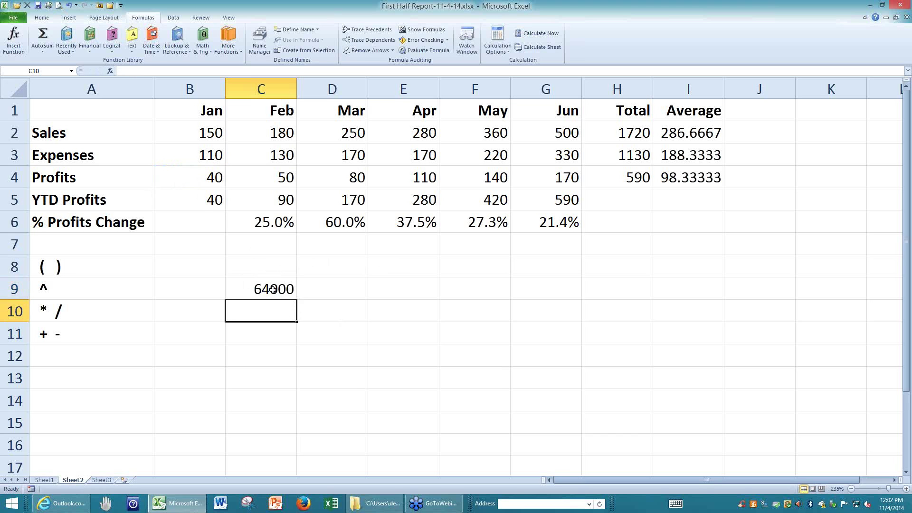
- Replace the exponent in the C9 formula with (1/3) to calculate the cube root of January Profits
{"action": "left_click", "coordinate": [272, 289]}
{"action": "double_click", "coordinate": [272, 288]}
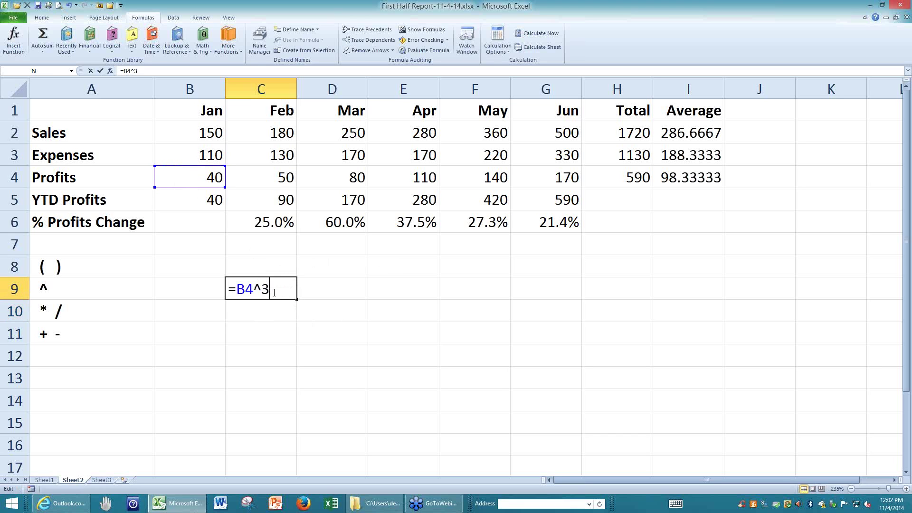
{"action": "double_click", "coordinate": [268, 288]}
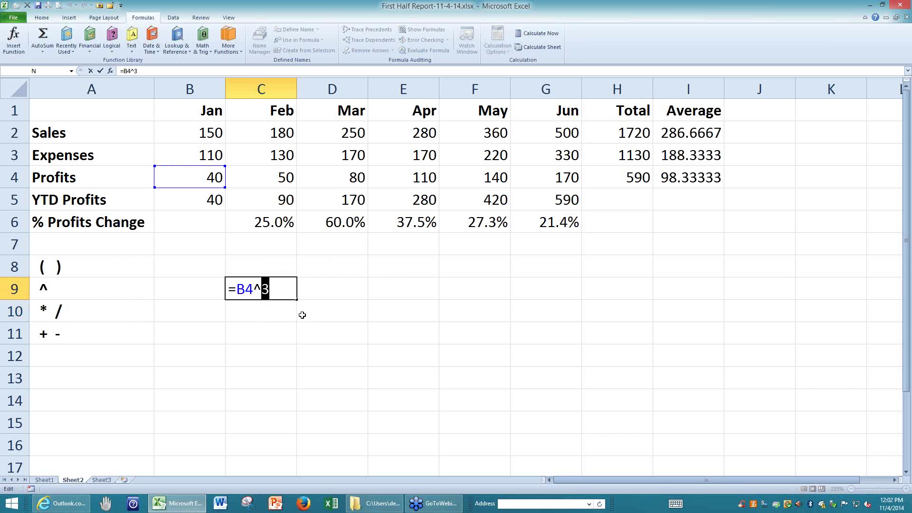
{"action": "type", "text": "(1/3)"}
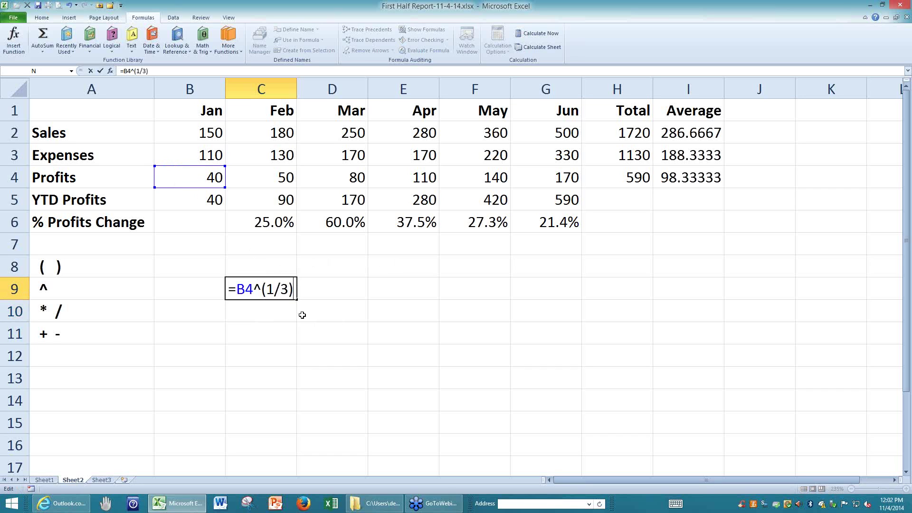
{"action": "key", "text": "Return"}
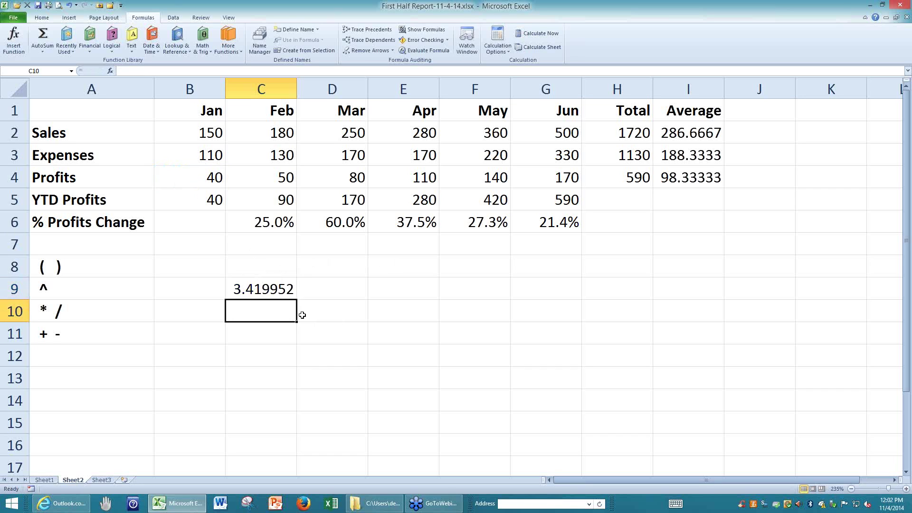
- Review the cube root formula in C9, and clear the cell
{"action": "double_click", "coordinate": [283, 290]}
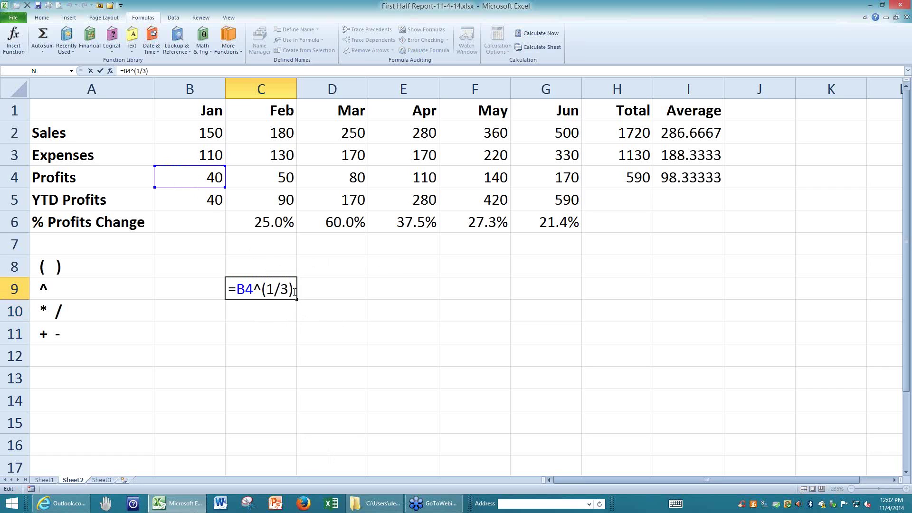
{"action": "left_click_drag", "start_coordinate": [295, 290], "coordinate": [237, 290]}
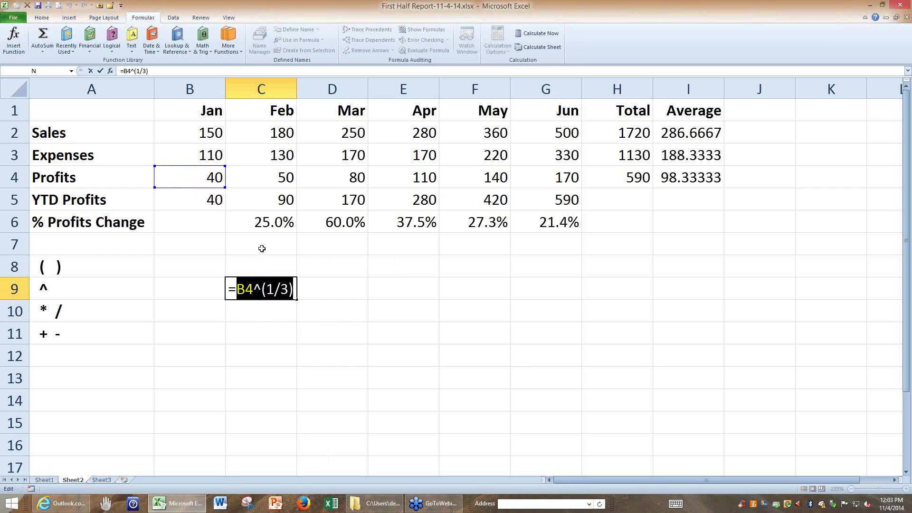
{"action": "key", "text": "ctrl+Return"}
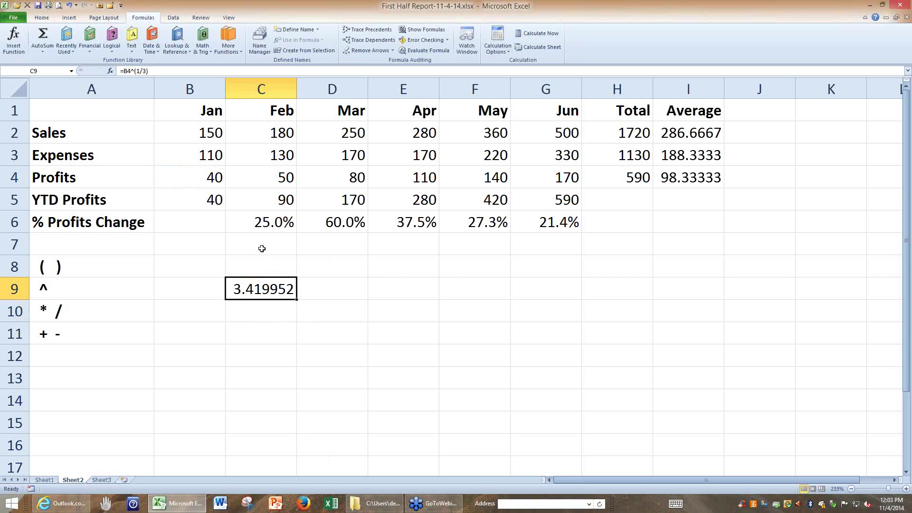
{"action": "key", "text": "Delete"}
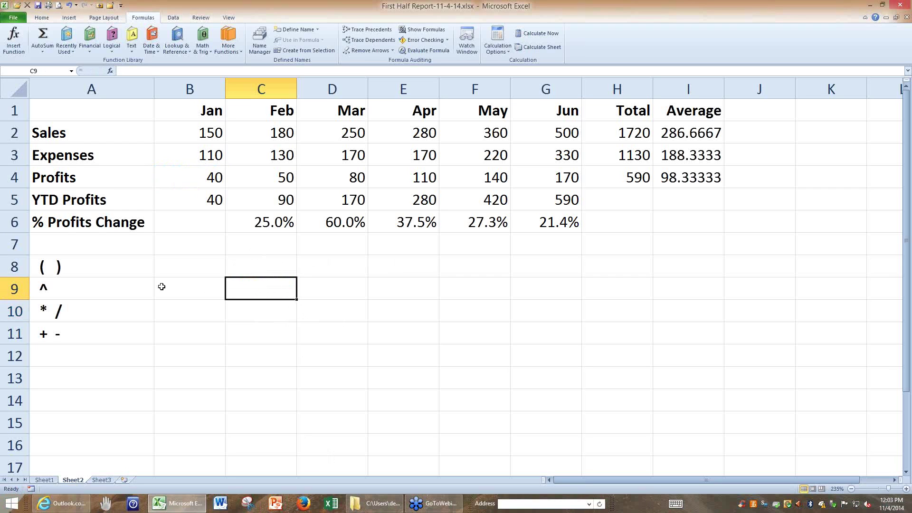
- Apply the dollar Accounting number format to the report figures in B2:I5
{"action": "left_click", "coordinate": [127, 273]}
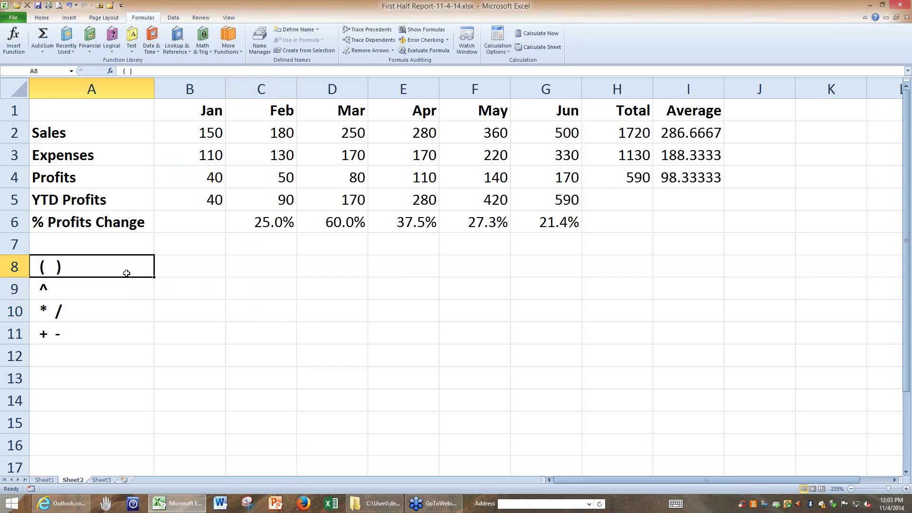
{"action": "left_click", "coordinate": [236, 351]}
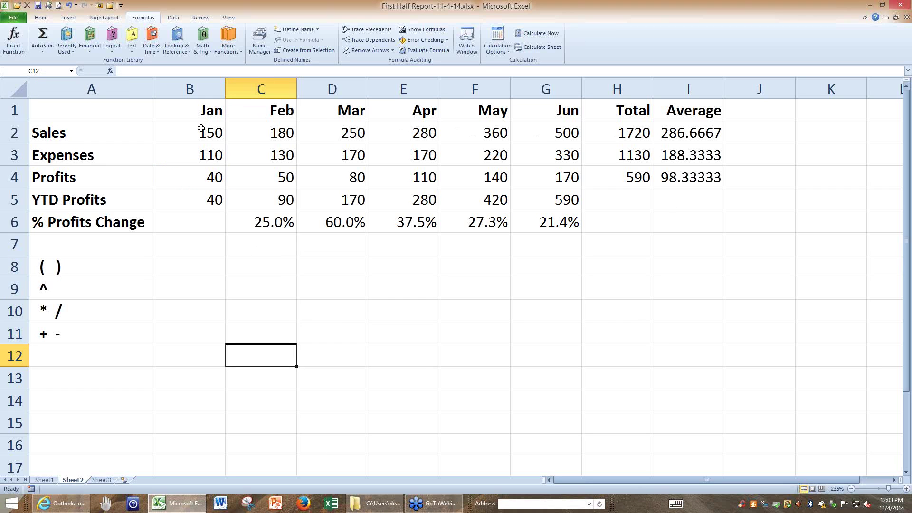
{"action": "left_click_drag", "start_coordinate": [193, 129], "coordinate": [676, 205]}
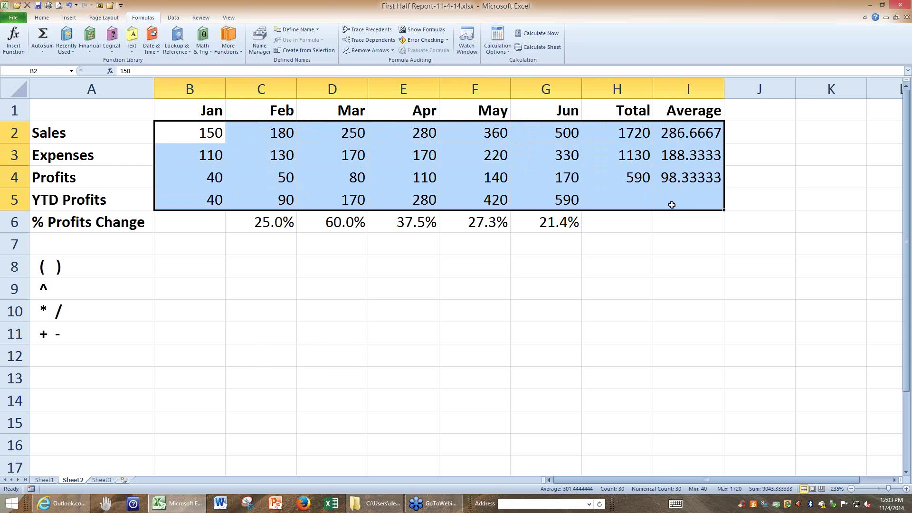
{"action": "left_click", "coordinate": [41, 19]}
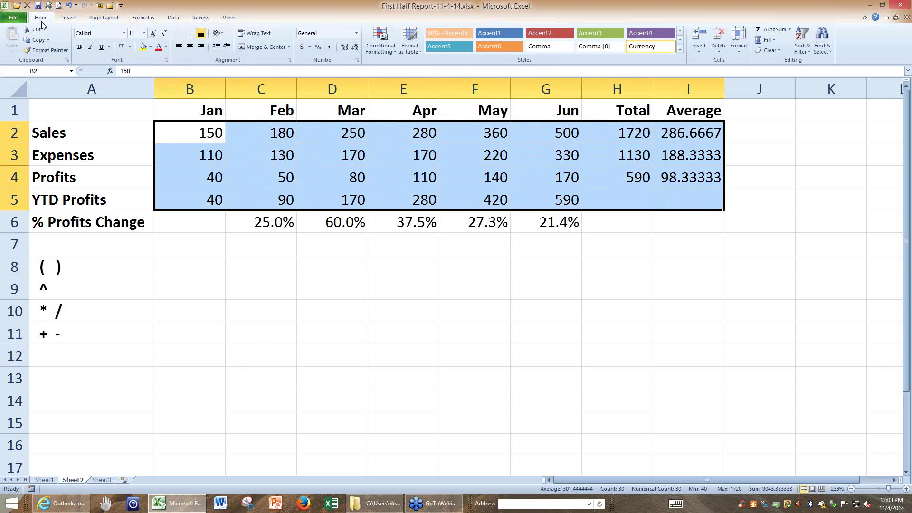
{"action": "left_click", "coordinate": [302, 47]}
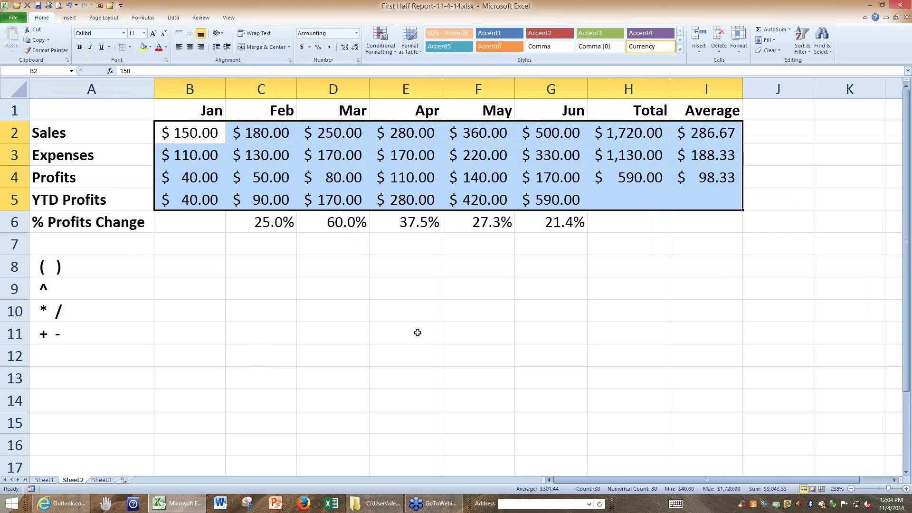
{"action": "left_click", "coordinate": [340, 267]}
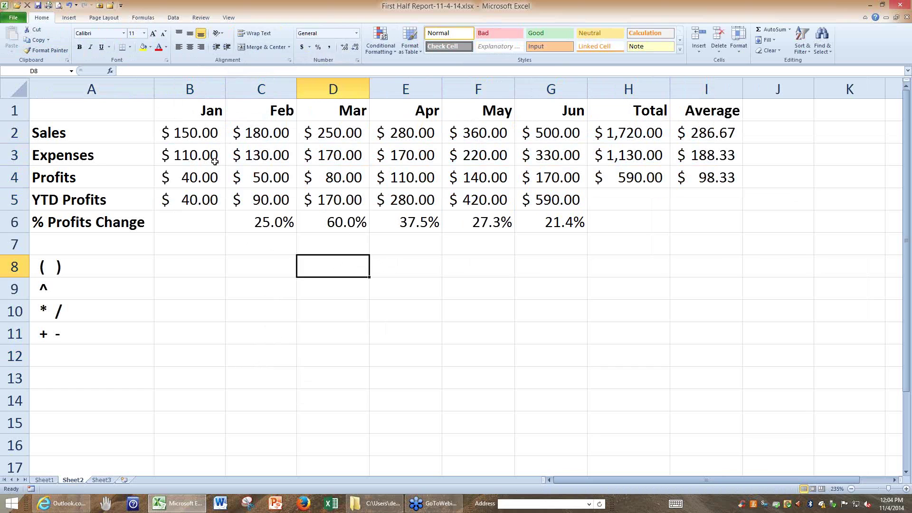
- Apply the Comma style to the Expenses, Profits and YTD Profits figures in B3:I5, leaving dollar signs only on the Sales row
{"action": "left_click_drag", "start_coordinate": [180, 133], "coordinate": [689, 129]}
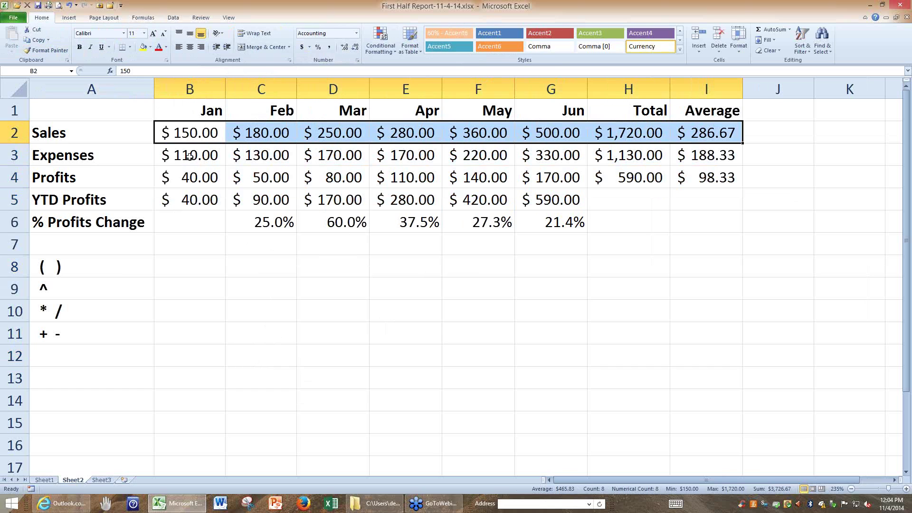
{"action": "left_click_drag", "start_coordinate": [189, 156], "coordinate": [710, 201]}
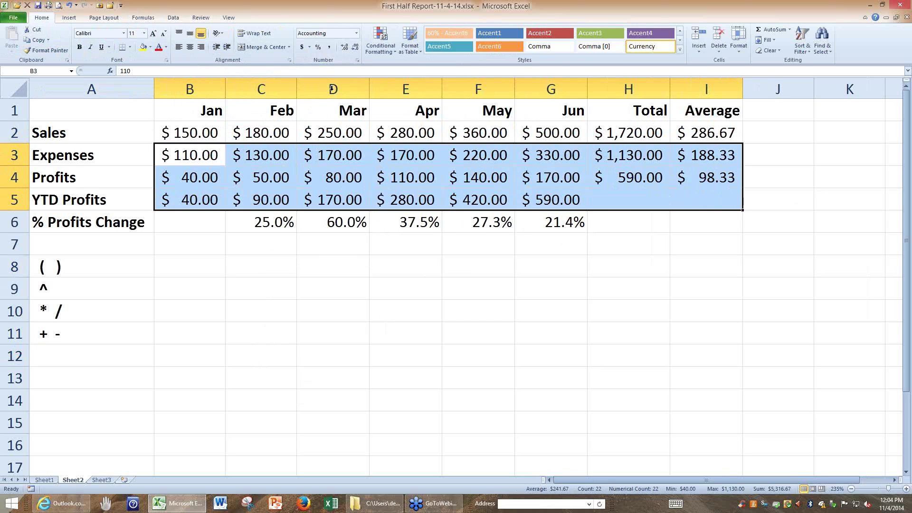
{"action": "left_click", "coordinate": [302, 47]}
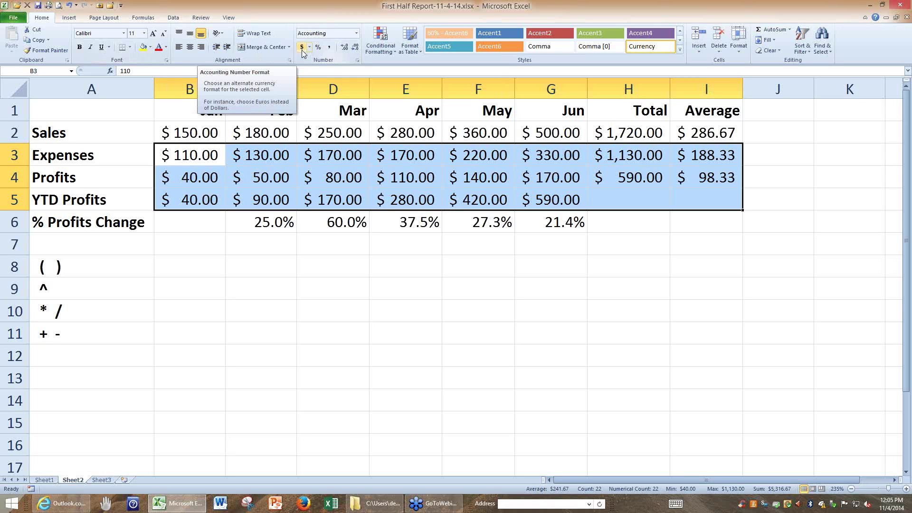
{"action": "left_click", "coordinate": [328, 49]}
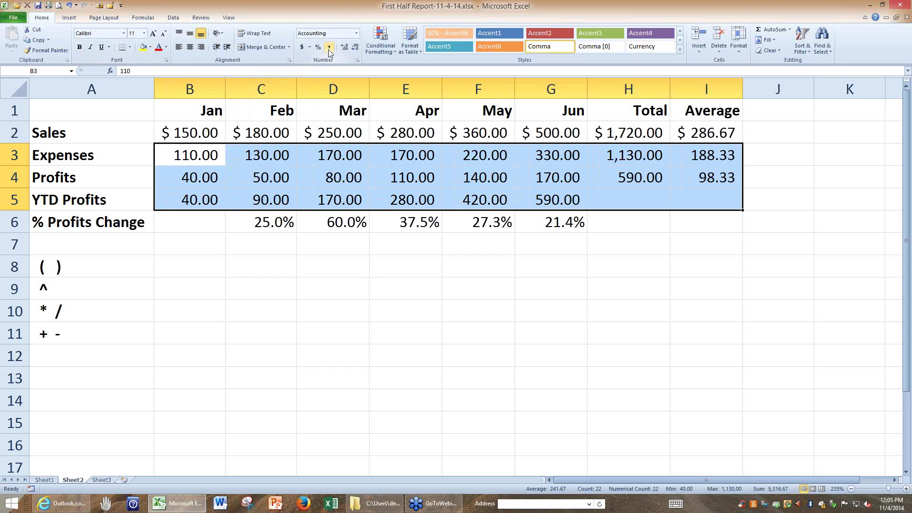
{"action": "left_click", "coordinate": [612, 275]}
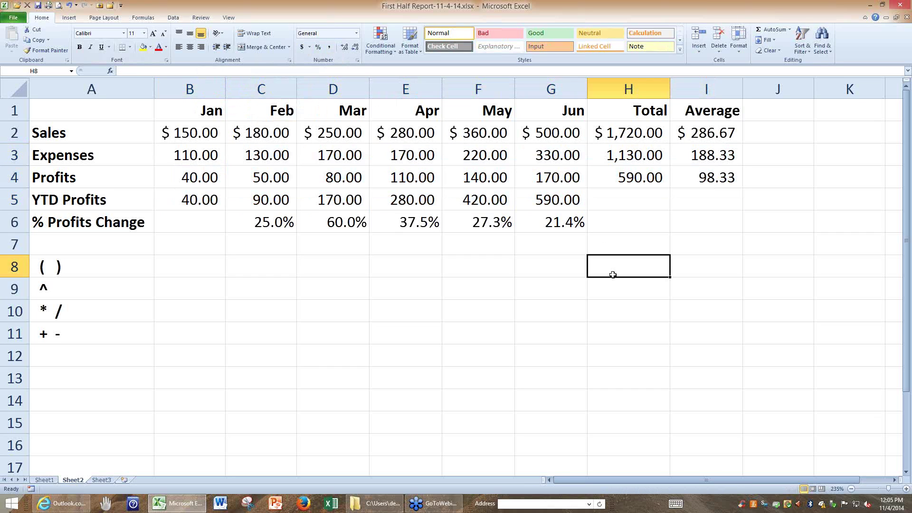
- Change the March Expenses value in D3 to 270
{"action": "left_click", "coordinate": [325, 156]}
{"action": "double_click", "coordinate": [325, 156]}
{"action": "left_click_drag", "start_coordinate": [351, 156], "coordinate": [346, 158]}
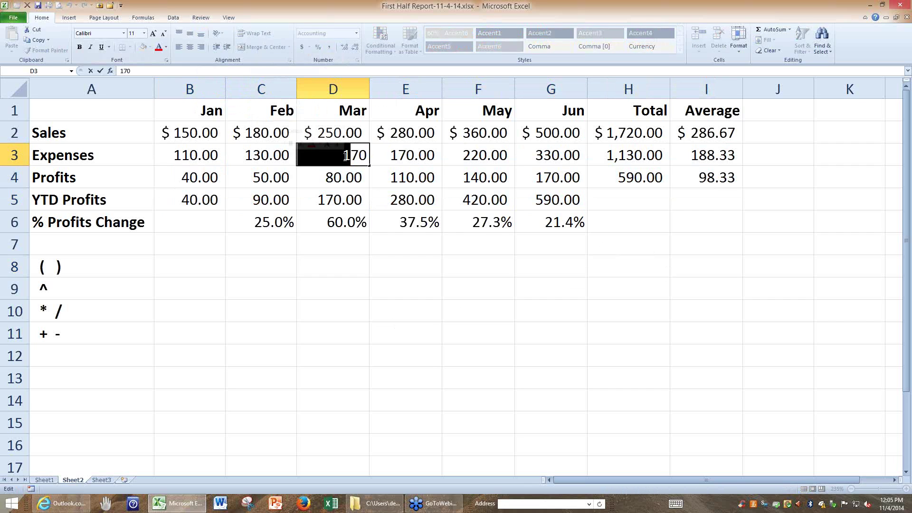
{"action": "type", "text": "2"}
{"action": "key", "text": "Return"}
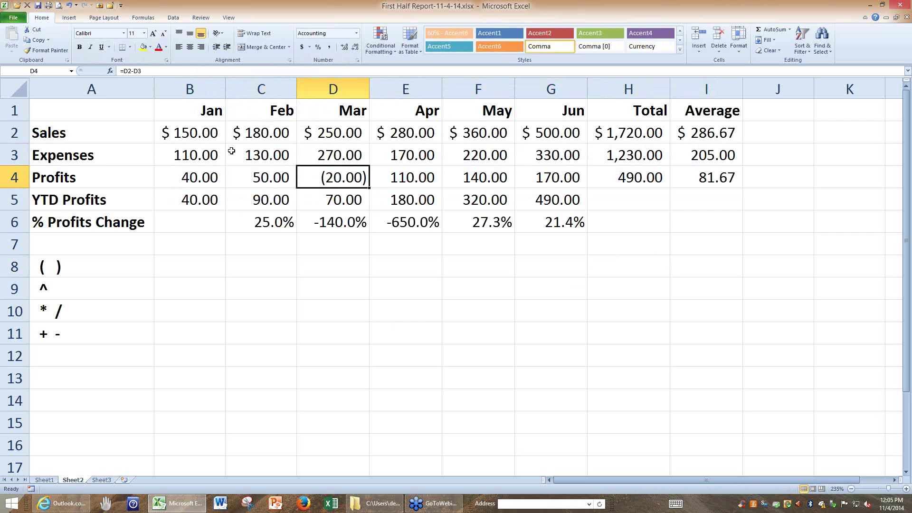
{"action": "left_click", "coordinate": [69, 105]}
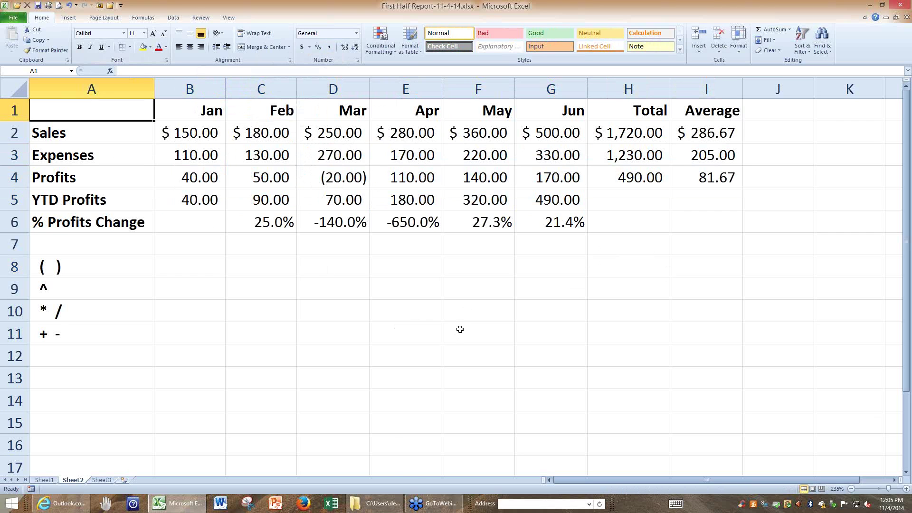
- Examine how the March figures in D2:D5 align under the number formats, and undo the March Expenses change
{"action": "scroll", "coordinate": [460, 329], "scroll_direction": "up", "scroll_amount": 5, "text": "ctrl"}
{"action": "left_click", "coordinate": [286, 152]}
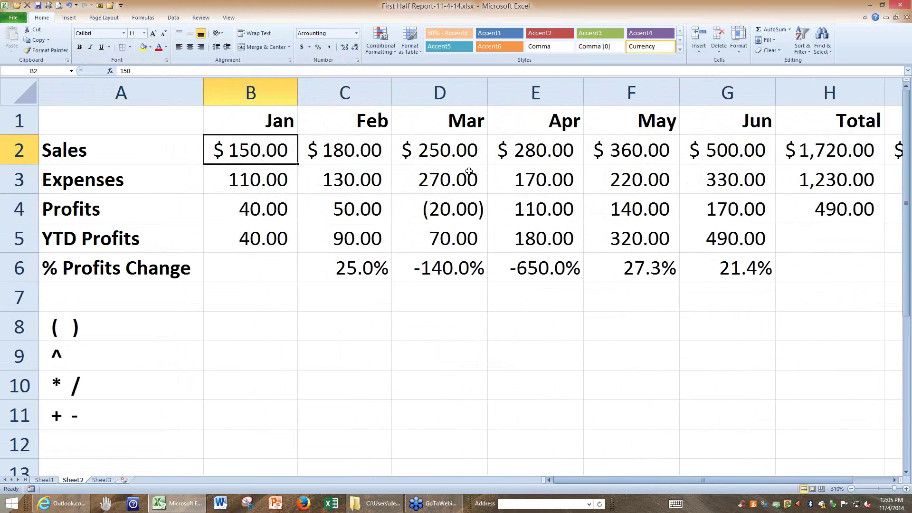
{"action": "left_click_drag", "start_coordinate": [468, 152], "coordinate": [464, 241]}
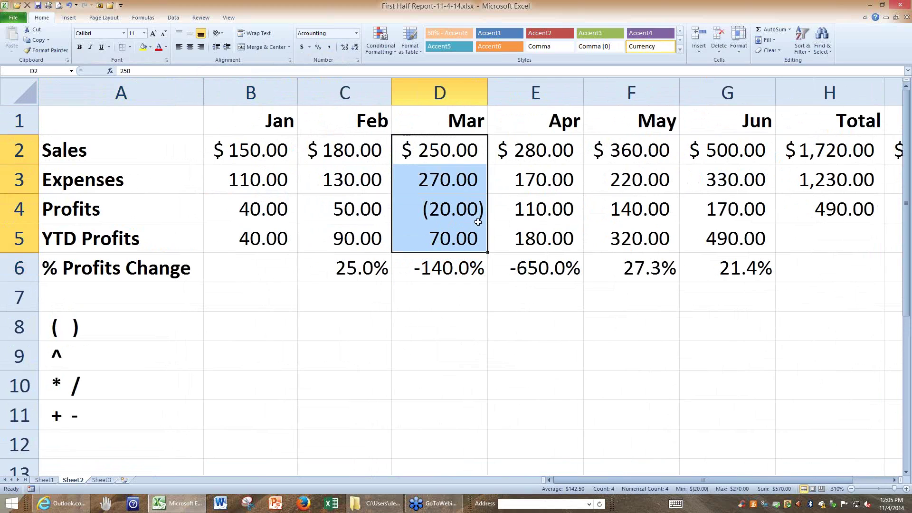
{"action": "left_click", "coordinate": [480, 181]}
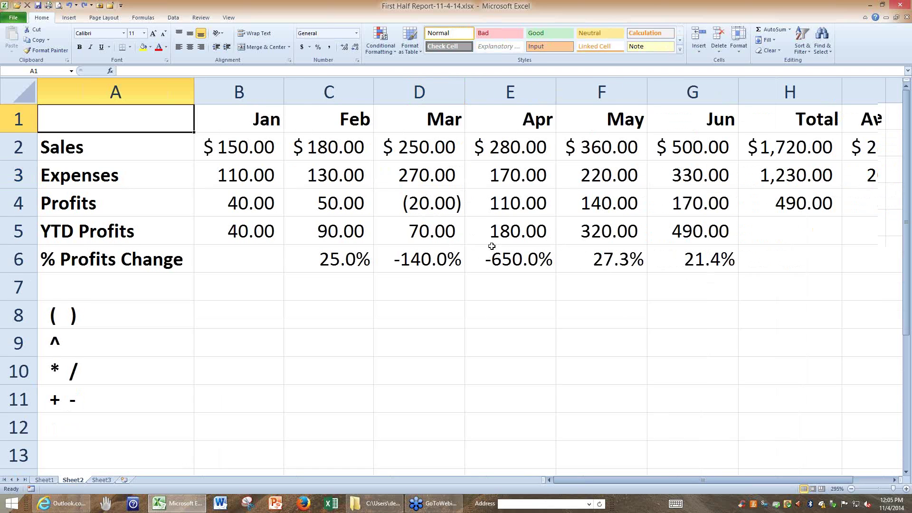
{"action": "scroll", "coordinate": [492, 246], "scroll_direction": "down", "scroll_amount": 1, "text": "ctrl"}
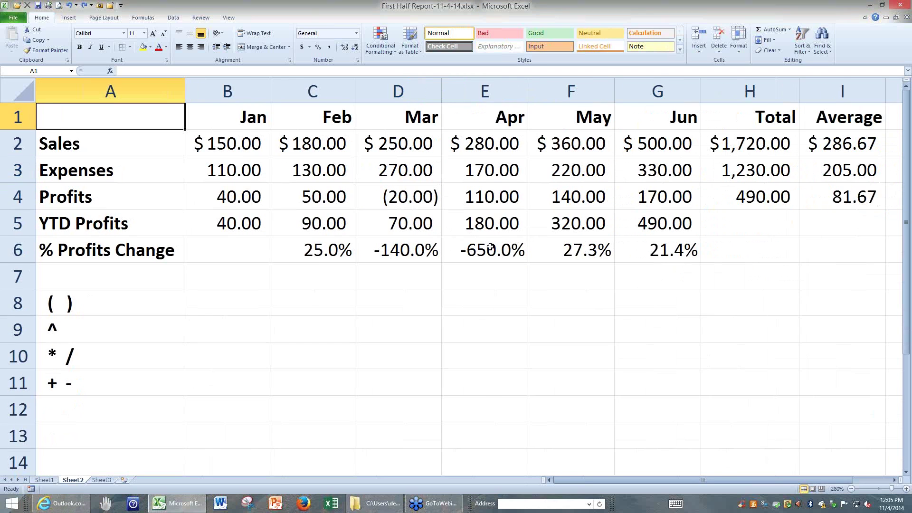
{"action": "scroll", "coordinate": [464, 220], "scroll_direction": "down", "scroll_amount": 3, "text": "ctrl"}
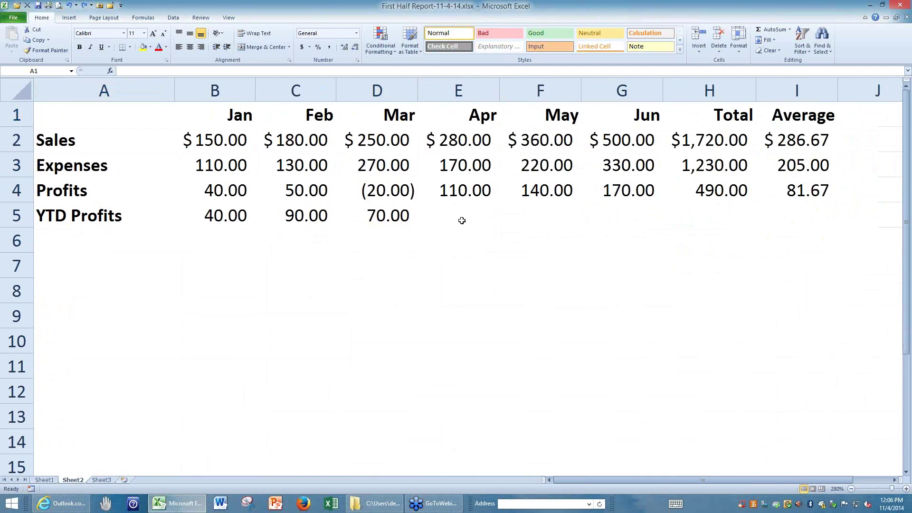
{"action": "key", "text": "ctrl+z"}
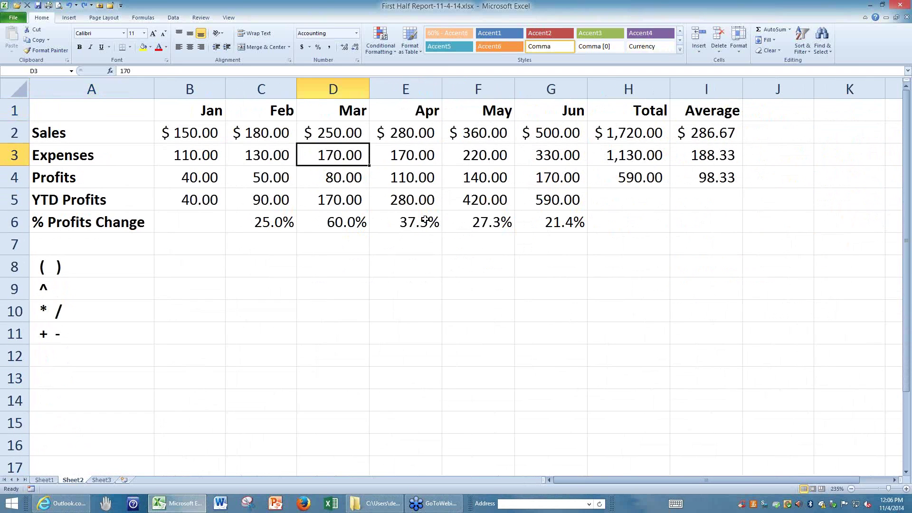
{"action": "left_click", "coordinate": [128, 112]}
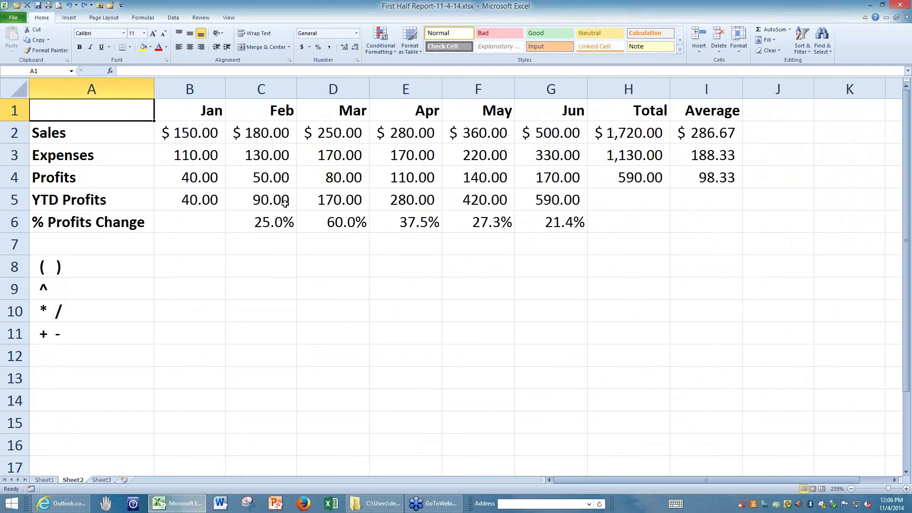
- Reduce the figures in B2:I5 to zero decimal places
{"action": "scroll", "coordinate": [478, 322], "scroll_direction": "up", "scroll_amount": 1, "text": "ctrl"}
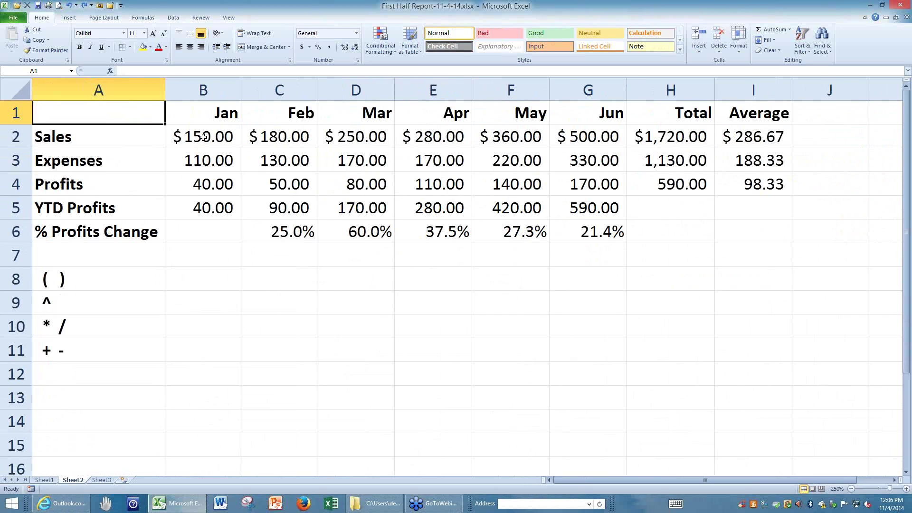
{"action": "left_click_drag", "start_coordinate": [204, 136], "coordinate": [278, 139]}
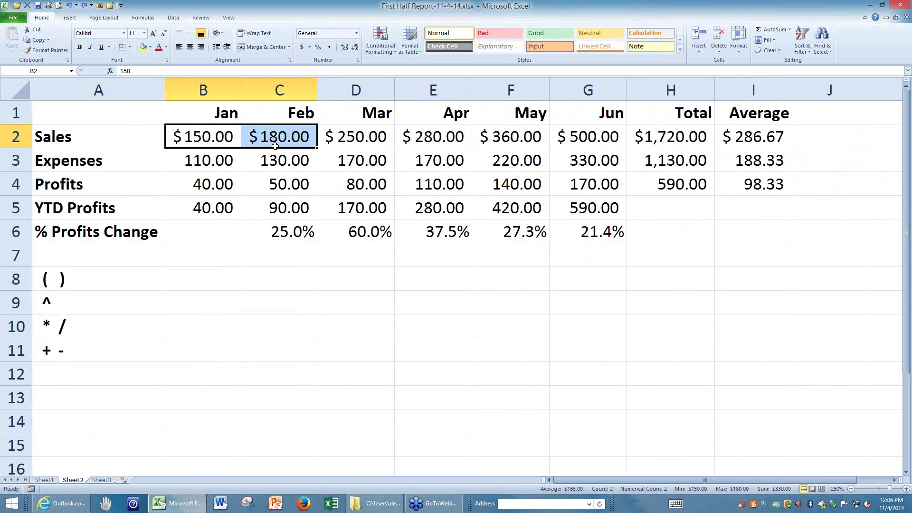
{"action": "left_click", "coordinate": [360, 177]}
{"action": "left_click_drag", "start_coordinate": [215, 136], "coordinate": [754, 203]}
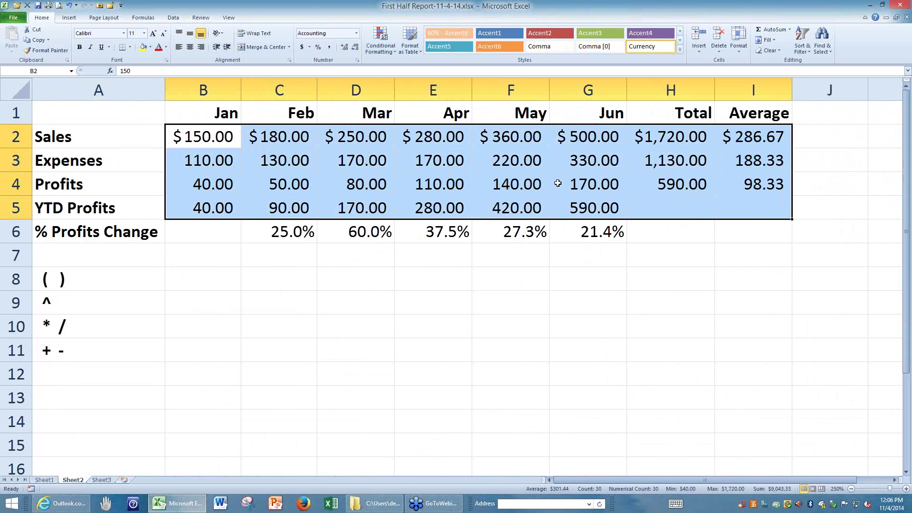
{"action": "left_click", "coordinate": [355, 48]}
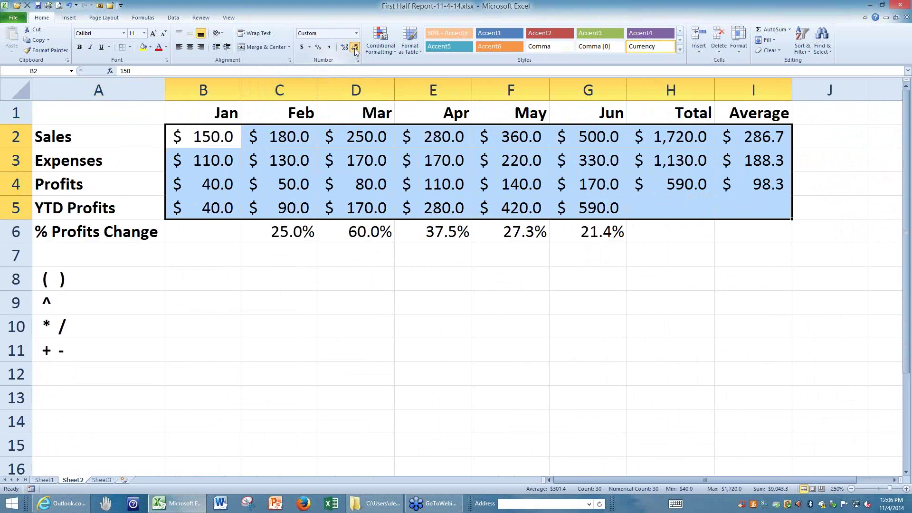
{"action": "left_click", "coordinate": [356, 48]}
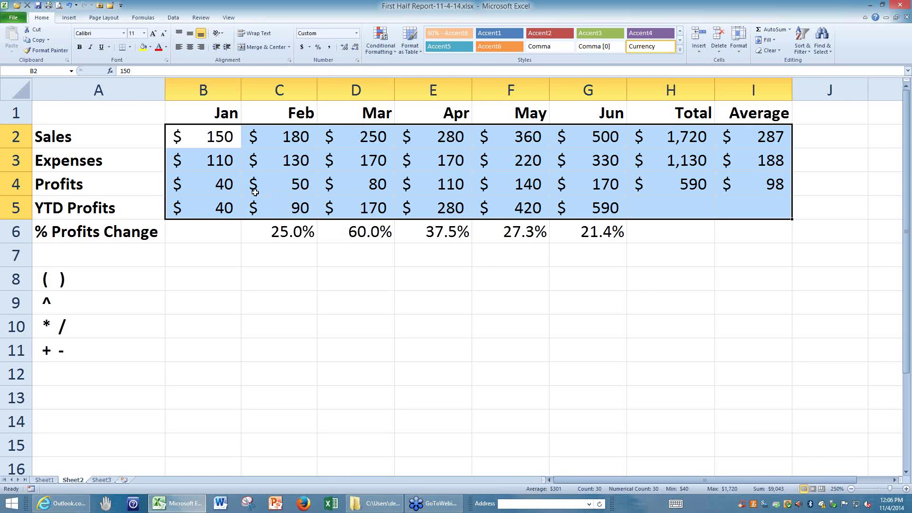
- Reapply the Comma style to B3:I5 and remove both decimal places
{"action": "left_click_drag", "start_coordinate": [198, 161], "coordinate": [727, 209]}
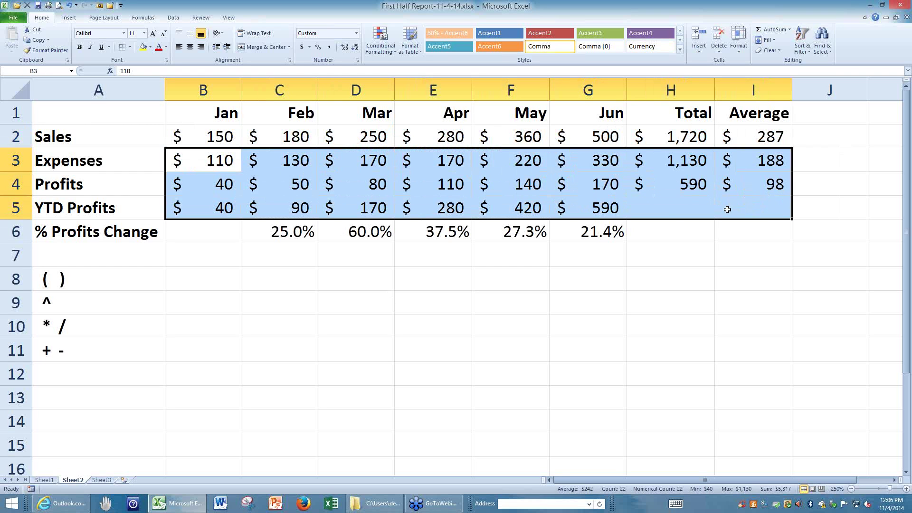
{"action": "left_click", "coordinate": [331, 48]}
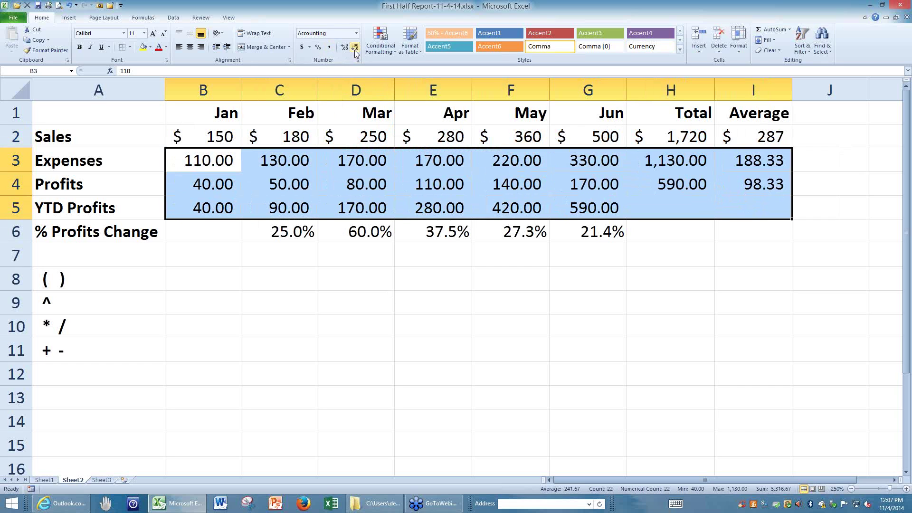
{"action": "left_click", "coordinate": [355, 48]}
{"action": "left_click", "coordinate": [355, 48]}
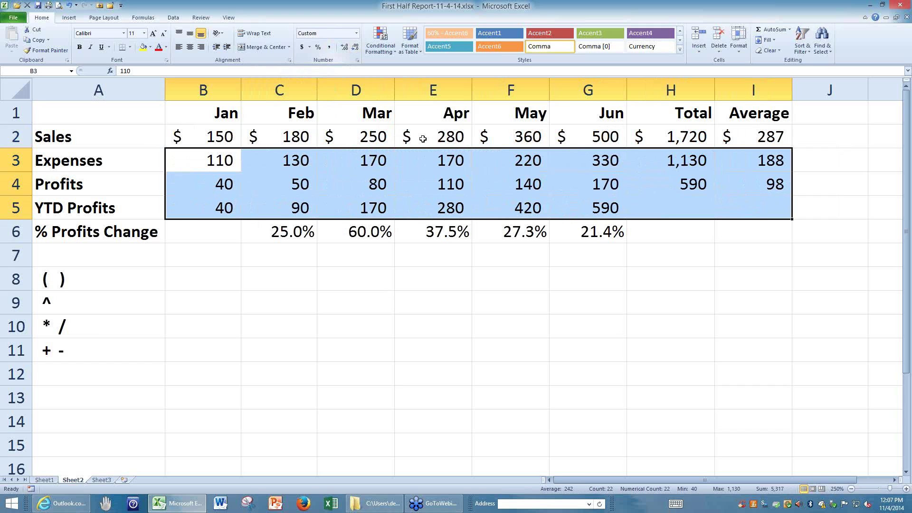
{"action": "left_click", "coordinate": [513, 329]}
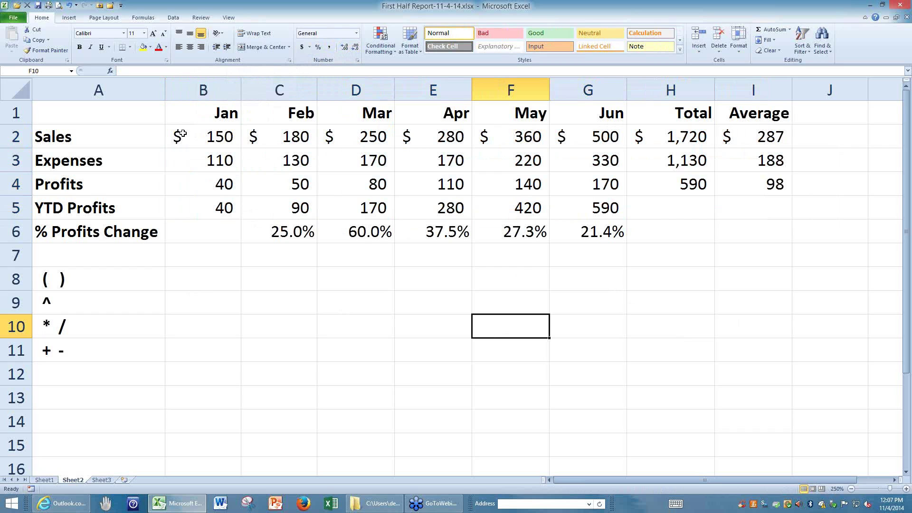
- Apply the two-decimal Accounting format to the Sales row B2:I2 and the two-decimal Comma style to B3:I5
{"action": "left_click_drag", "start_coordinate": [182, 135], "coordinate": [768, 137]}
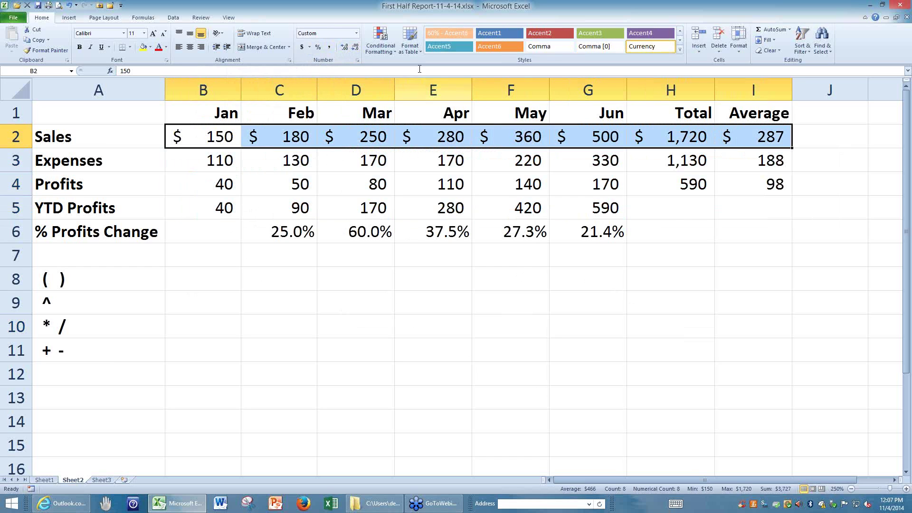
{"action": "left_click", "coordinate": [302, 48]}
{"action": "left_click_drag", "start_coordinate": [179, 157], "coordinate": [741, 211]}
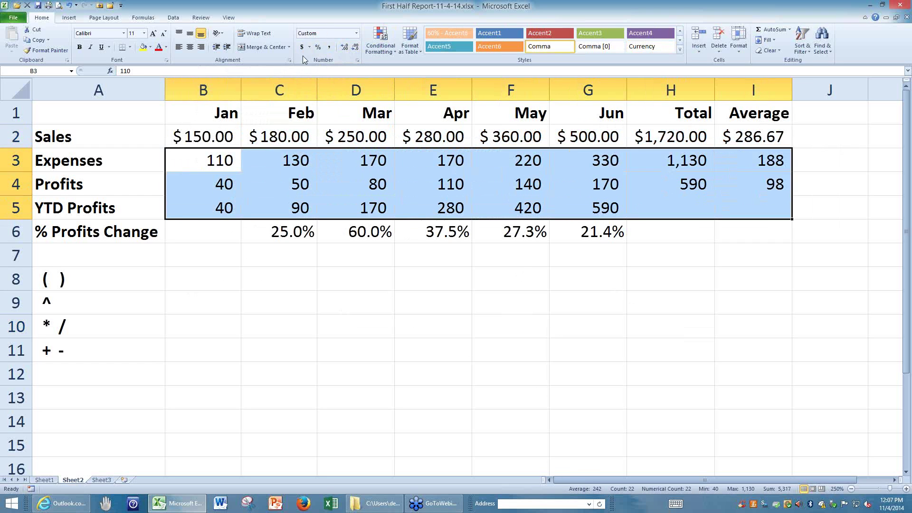
{"action": "left_click", "coordinate": [329, 47]}
{"action": "left_click", "coordinate": [613, 321]}
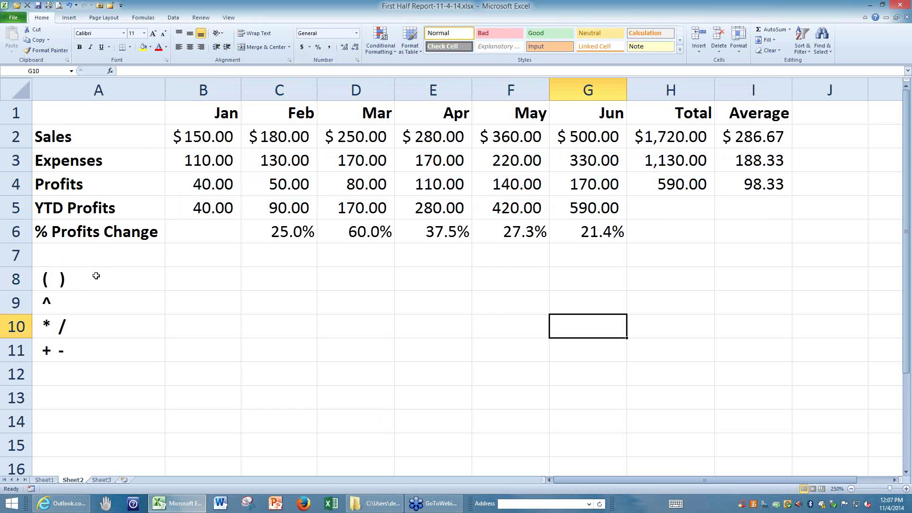
- Clear the order-of-operations symbols from A8:A11
{"action": "left_click_drag", "start_coordinate": [97, 277], "coordinate": [90, 354]}
{"action": "key", "text": "Delete"}
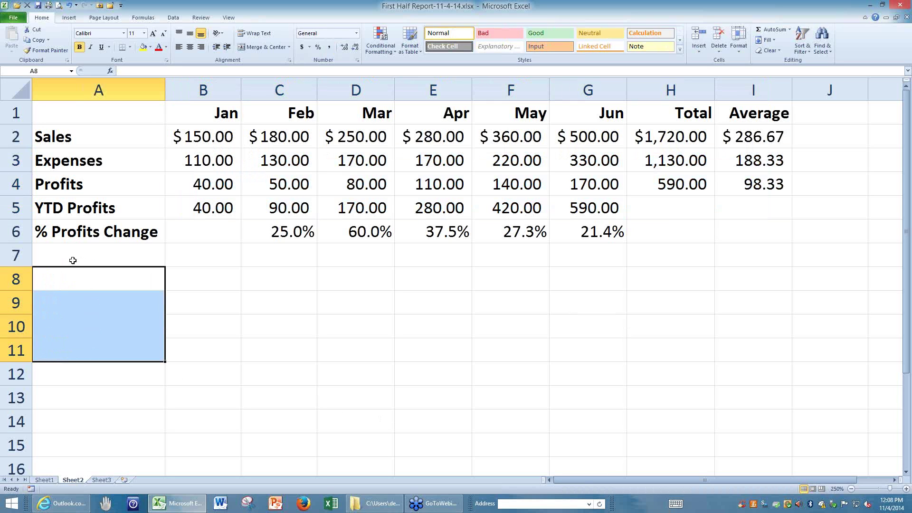
{"action": "left_click", "coordinate": [71, 259]}
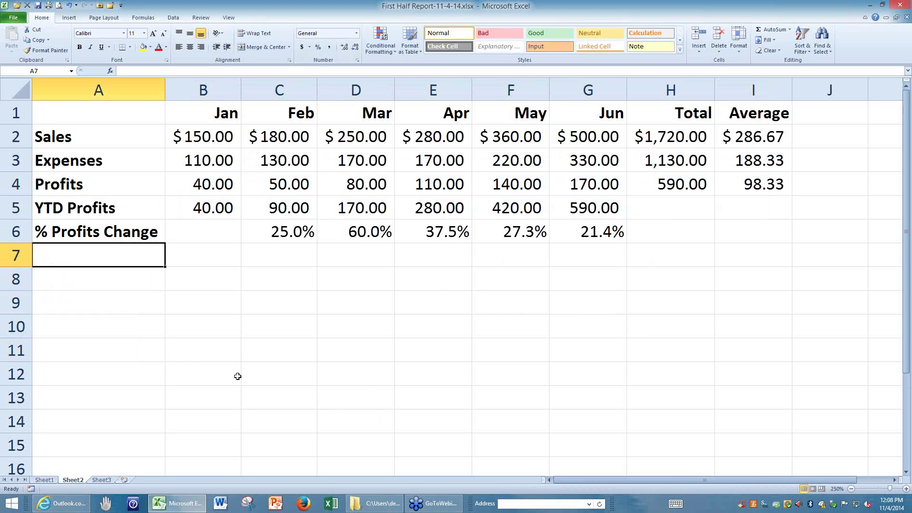
- Move the report table A1:I6 down to start at A9 and check the January Profits formula in B12
{"action": "left_click", "coordinate": [91, 111]}
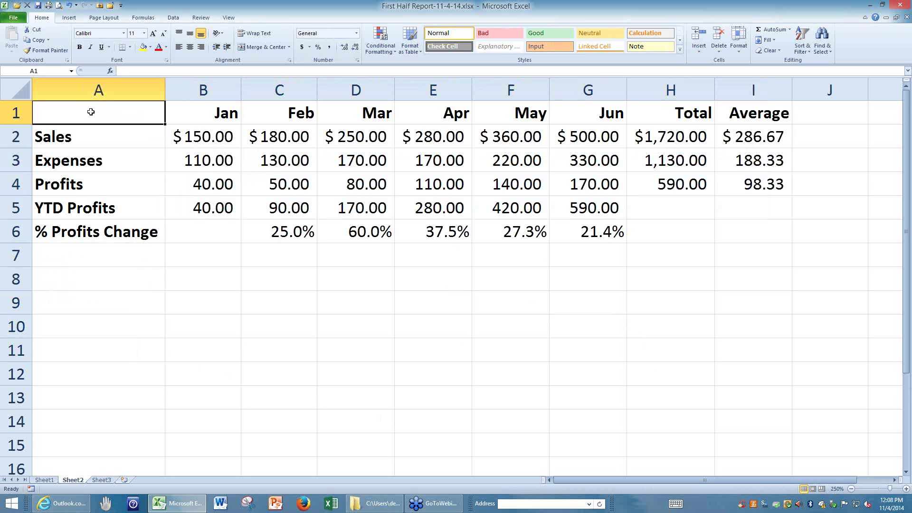
{"action": "left_click_drag", "start_coordinate": [90, 112], "coordinate": [755, 228]}
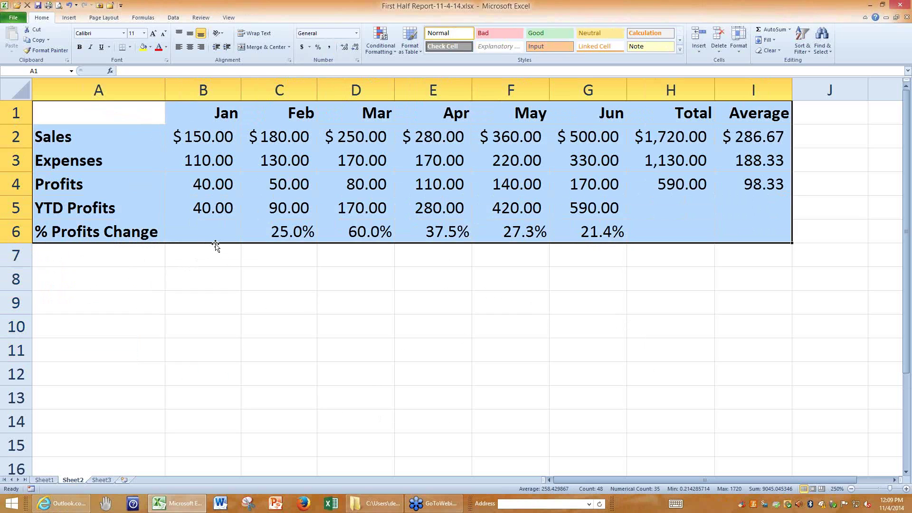
{"action": "left_click_drag", "start_coordinate": [215, 246], "coordinate": [217, 247]}
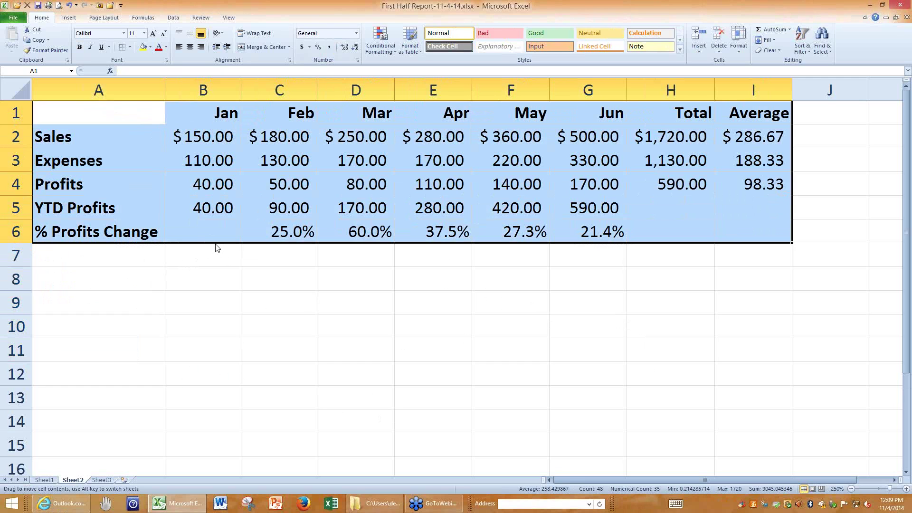
{"action": "left_click_drag", "start_coordinate": [216, 246], "coordinate": [207, 408]}
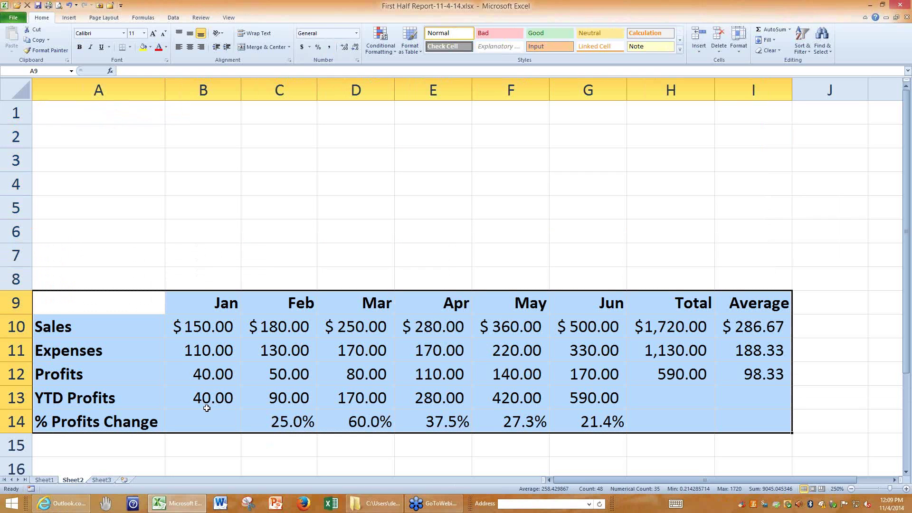
{"action": "left_click", "coordinate": [204, 375]}
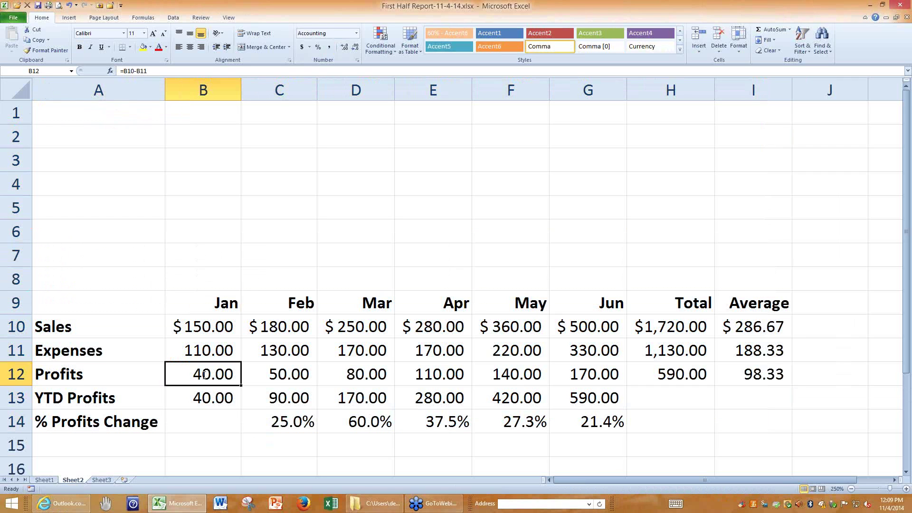
{"action": "double_click", "coordinate": [203, 374]}
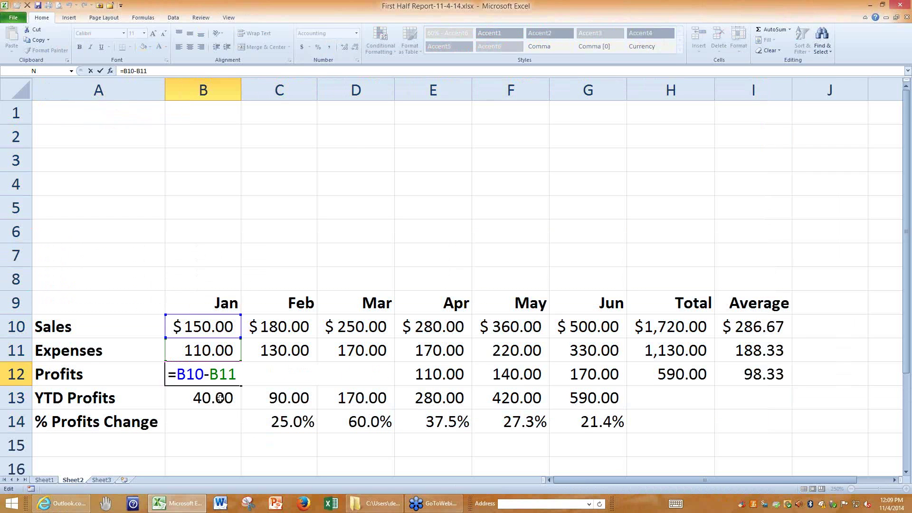
{"action": "key", "text": "Escape"}
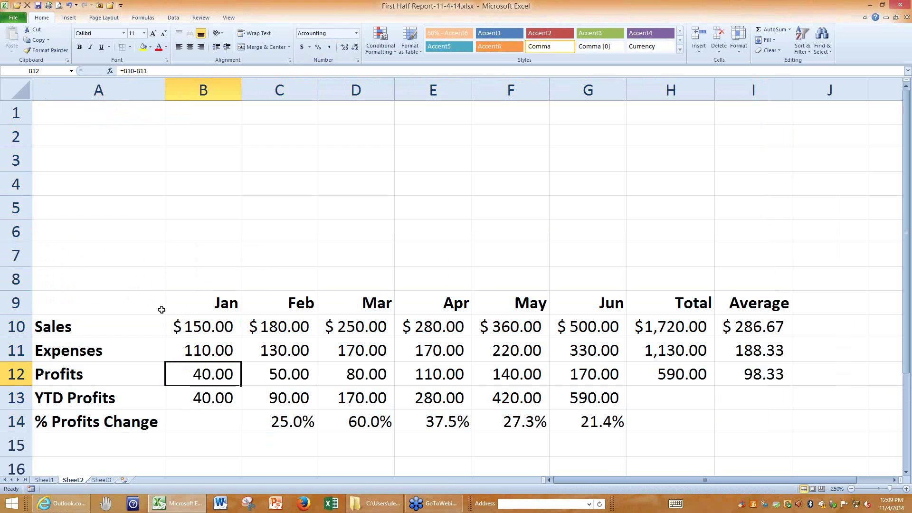
- Move the whole report table from A9:I14 back up so it starts at A1
{"action": "left_click_drag", "start_coordinate": [148, 303], "coordinate": [765, 413]}
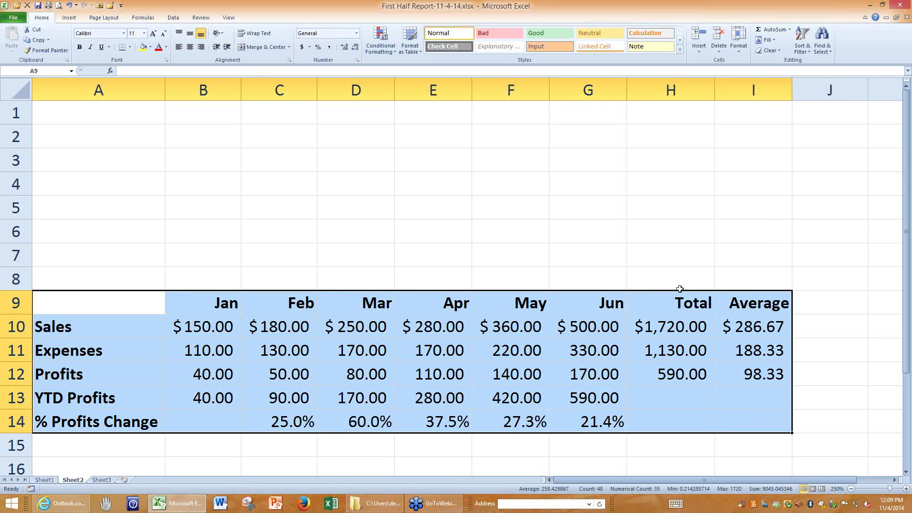
{"action": "left_click_drag", "start_coordinate": [679, 289], "coordinate": [664, 174]}
{"action": "left_click_drag", "start_coordinate": [466, 149], "coordinate": [460, 138]}
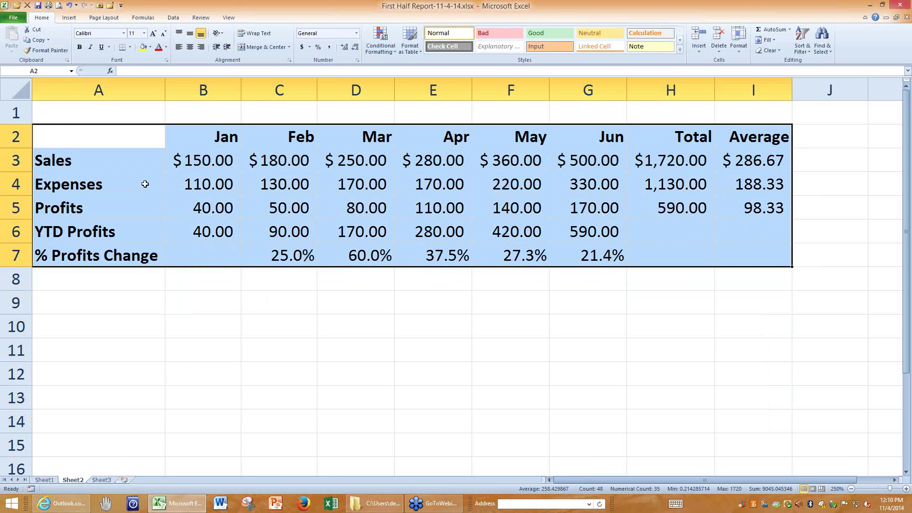
{"action": "left_click_drag", "start_coordinate": [205, 124], "coordinate": [204, 113]}
{"action": "left_click", "coordinate": [245, 279]}
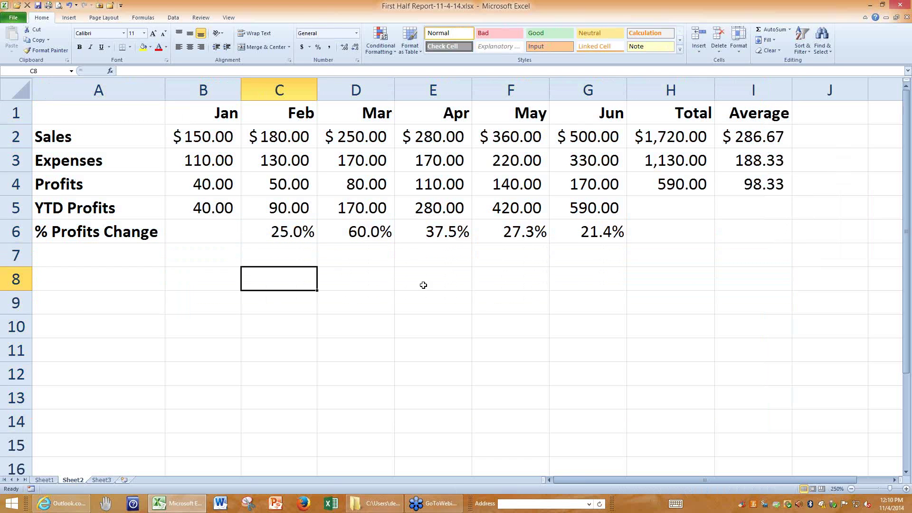
{"action": "left_click", "coordinate": [459, 325]}
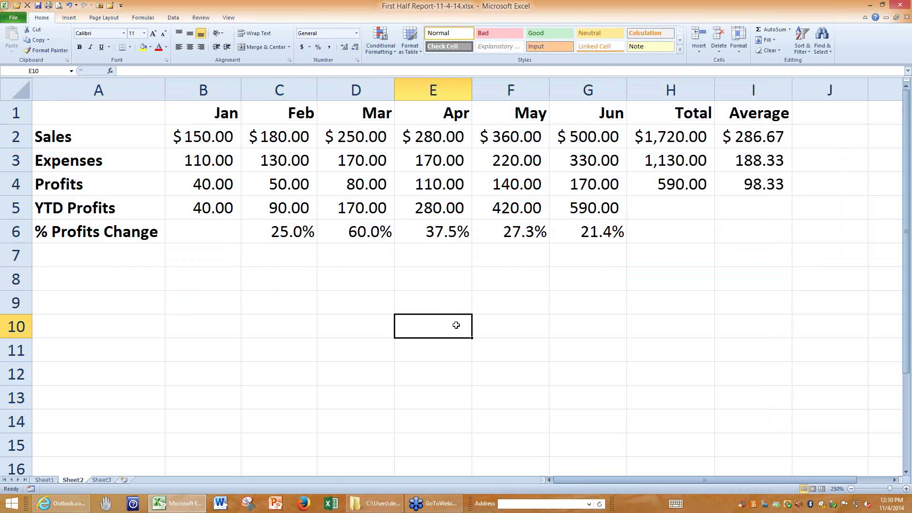
- Duplicate the report table A1:I6 below the original, starting at A9
{"action": "left_click_drag", "start_coordinate": [122, 110], "coordinate": [710, 230]}
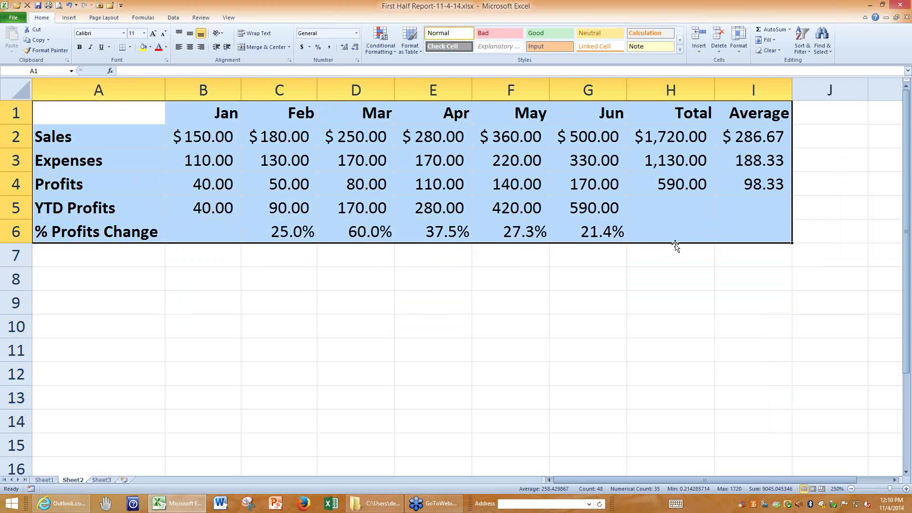
{"action": "left_click_drag", "start_coordinate": [676, 245], "coordinate": [632, 417]}
{"action": "key", "text": "ctrl"}
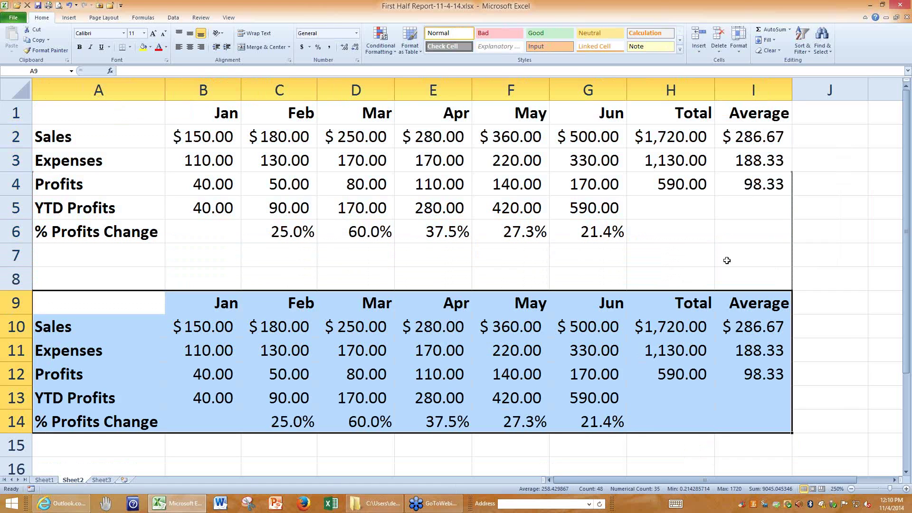
{"action": "left_click", "coordinate": [727, 259]}
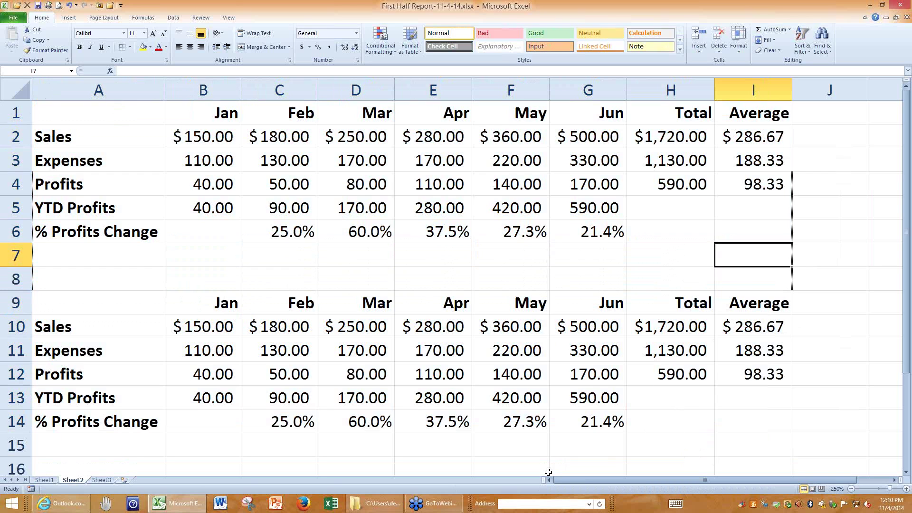
- Change the first month heading in B9 to Jul and fill the month series across to Dec in G9
{"action": "left_click", "coordinate": [218, 305]}
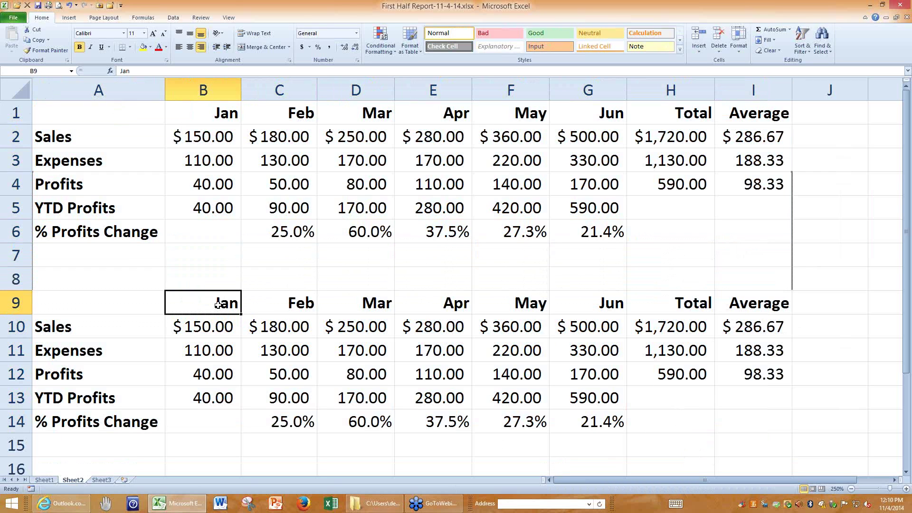
{"action": "type", "text": "Jul"}
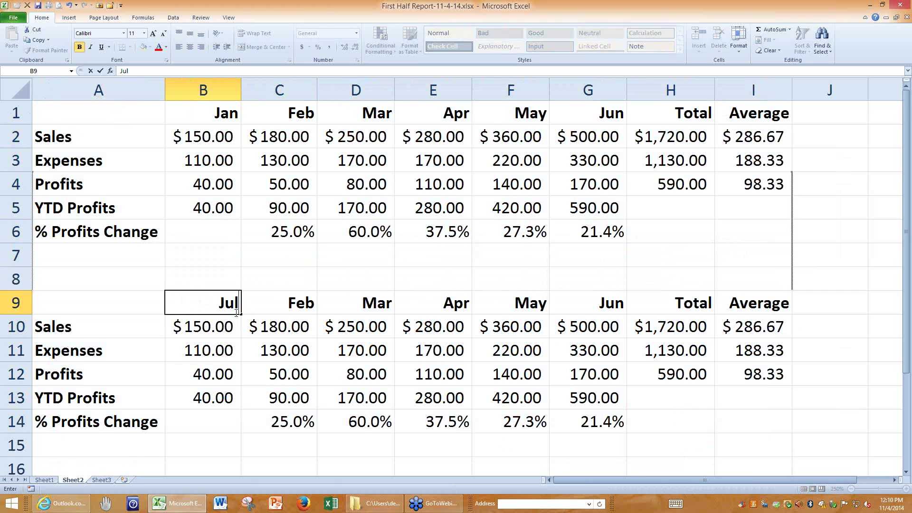
{"action": "left_click_drag", "start_coordinate": [241, 314], "coordinate": [626, 309]}
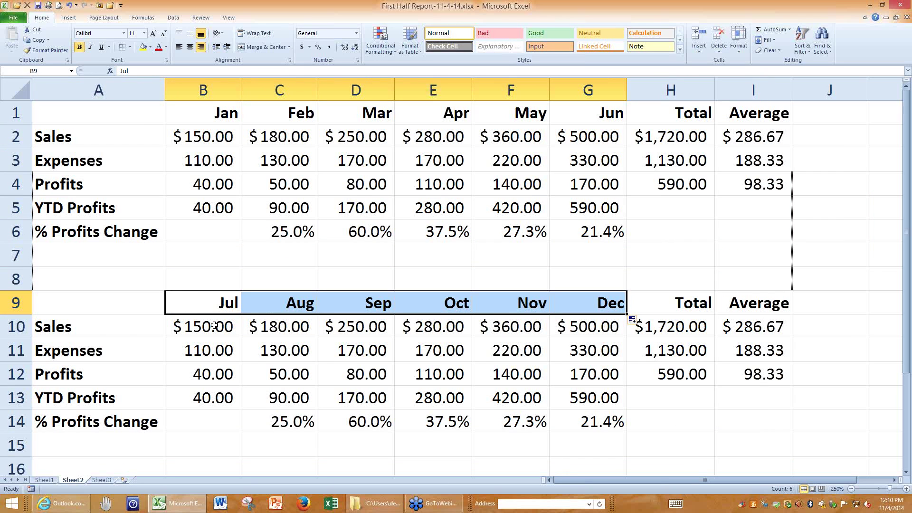
- Clear the Sales and Expenses figures in B10:G11 of the duplicated table
{"action": "left_click_drag", "start_coordinate": [214, 325], "coordinate": [585, 347]}
{"action": "key", "text": "ctrl+c"}
{"action": "key", "text": "Delete"}
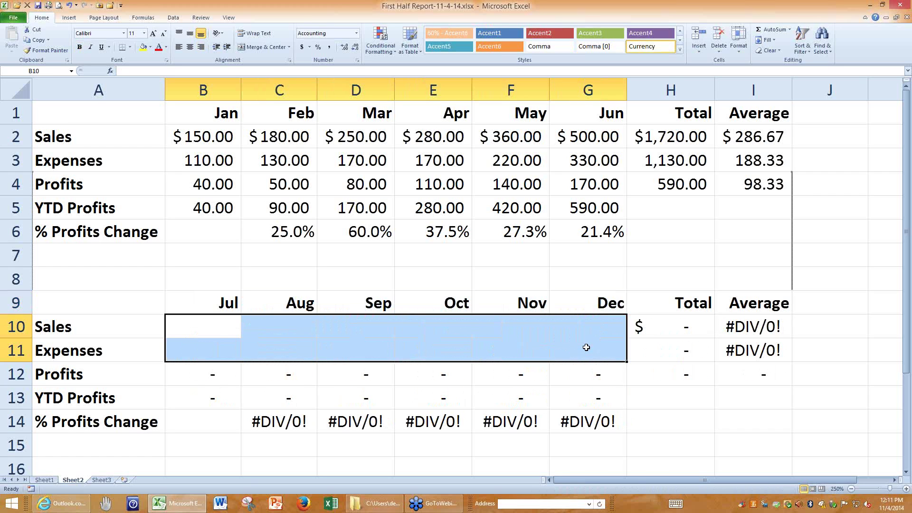
- Examine the duplicated table's formulas, row labels and column headings in A9:I14 against the first-half table
{"action": "left_click", "coordinate": [592, 423]}
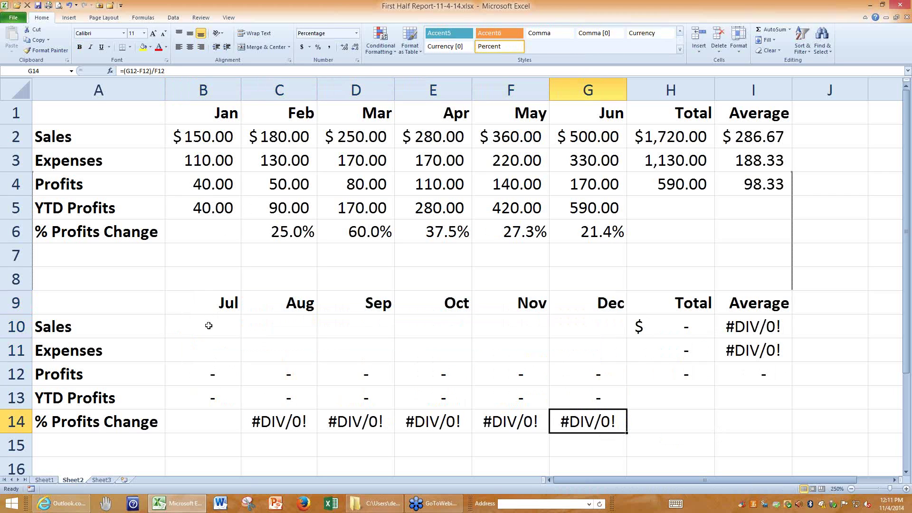
{"action": "left_click_drag", "start_coordinate": [209, 325], "coordinate": [546, 328]}
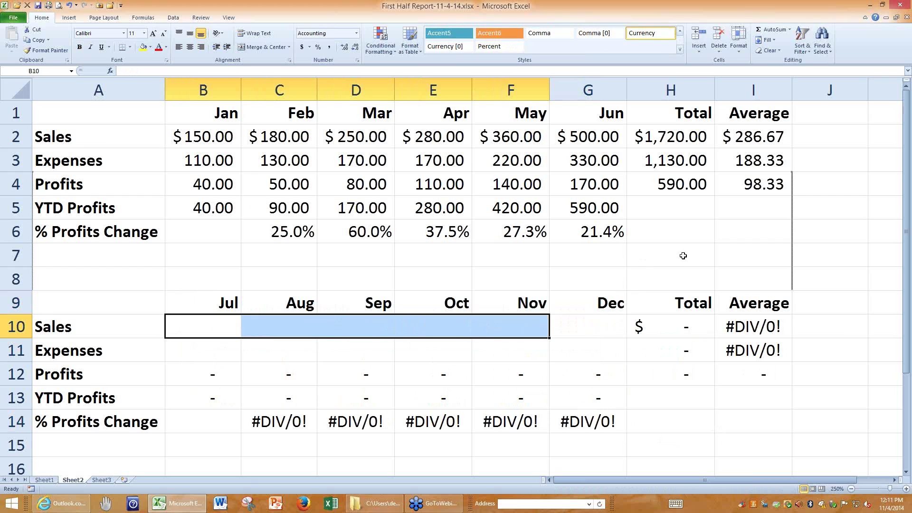
{"action": "left_click", "coordinate": [661, 258]}
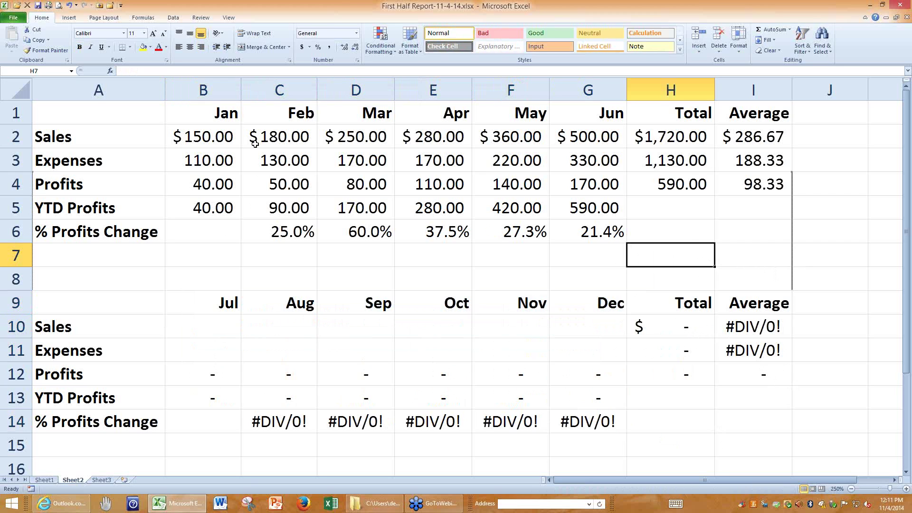
{"action": "left_click_drag", "start_coordinate": [192, 137], "coordinate": [769, 207]}
{"action": "left_click_drag", "start_coordinate": [213, 325], "coordinate": [747, 409]}
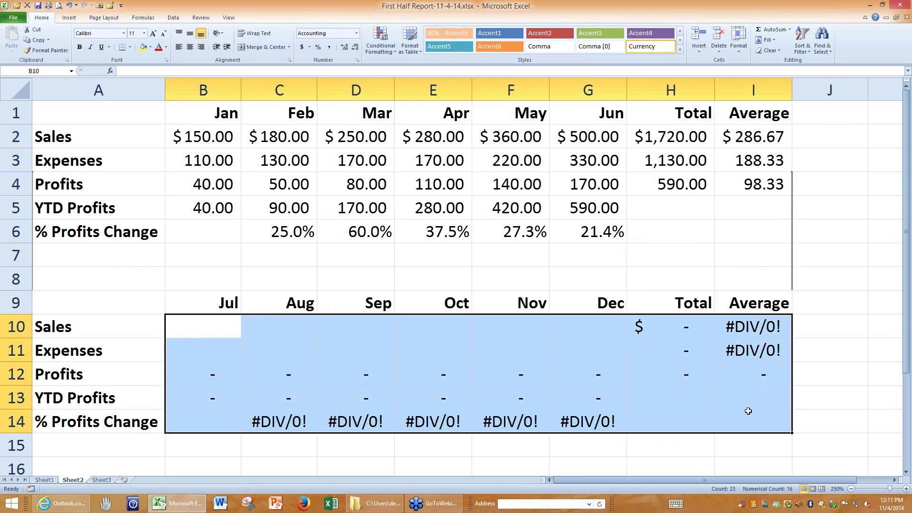
{"action": "left_click", "coordinate": [737, 274]}
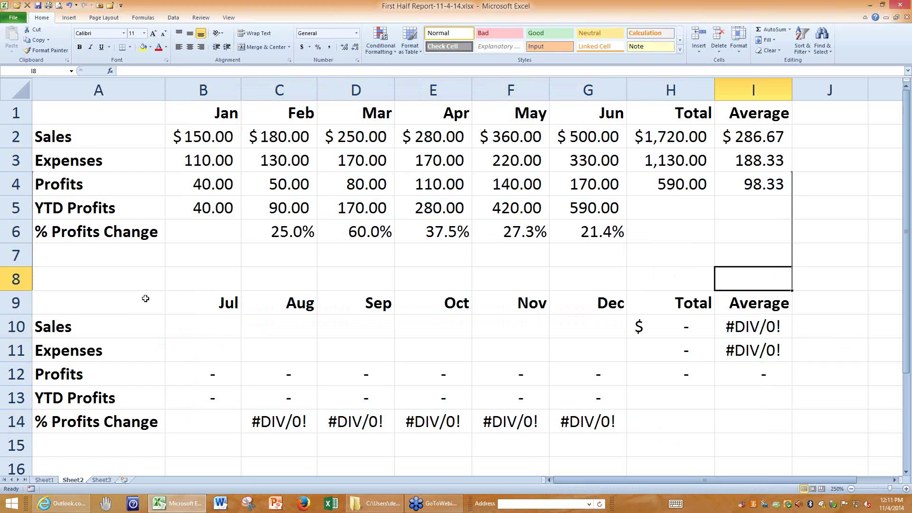
{"action": "left_click_drag", "start_coordinate": [118, 328], "coordinate": [127, 418]}
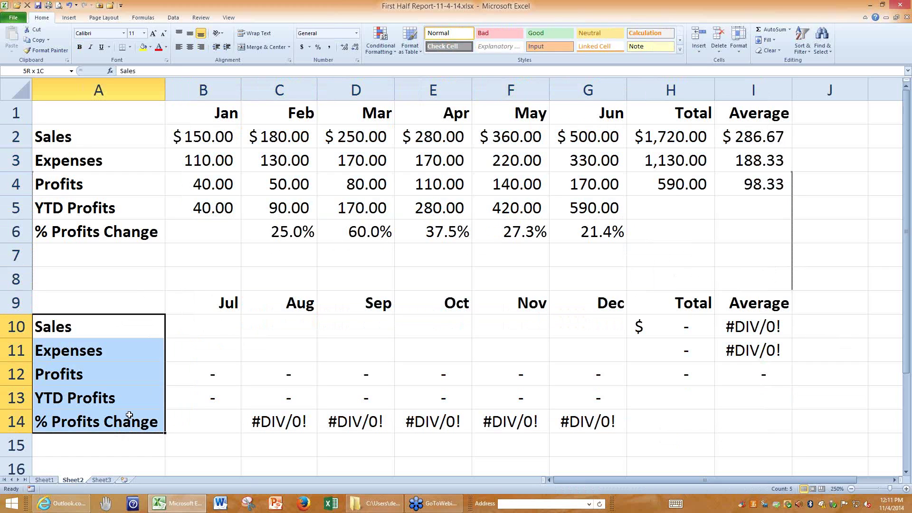
{"action": "left_click_drag", "start_coordinate": [196, 305], "coordinate": [755, 304]}
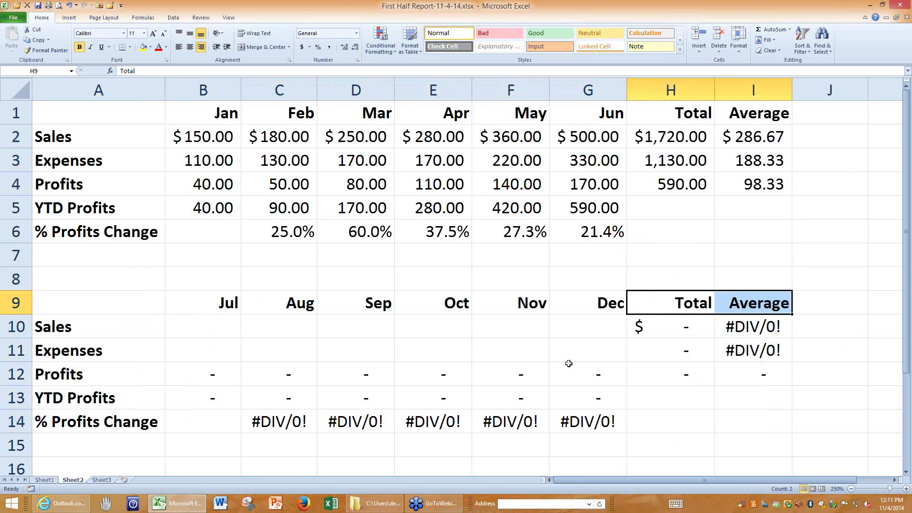
{"action": "left_click_drag", "start_coordinate": [215, 373], "coordinate": [562, 371]}
{"action": "left_click", "coordinate": [199, 328]}
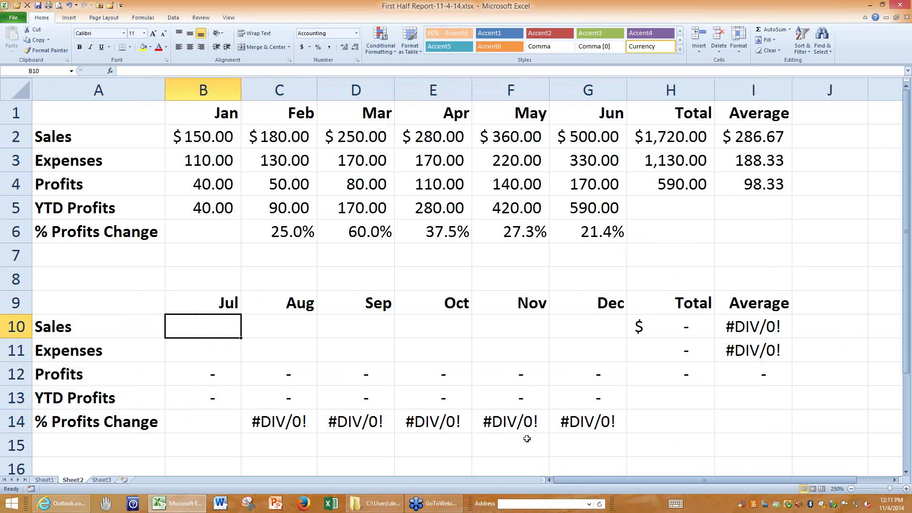
{"action": "left_click_drag", "start_coordinate": [780, 466], "coordinate": [750, 420]}
{"action": "left_click", "coordinate": [804, 398]}
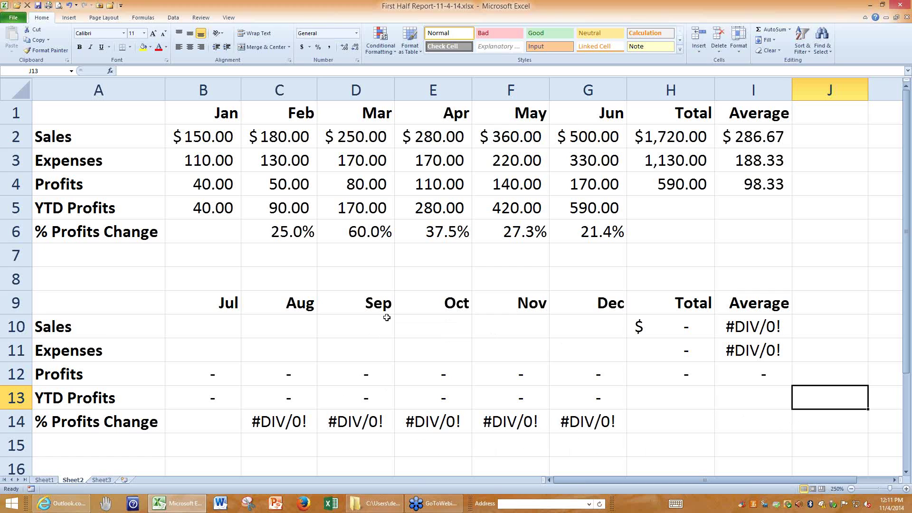
{"action": "left_click_drag", "start_coordinate": [91, 308], "coordinate": [757, 423]}
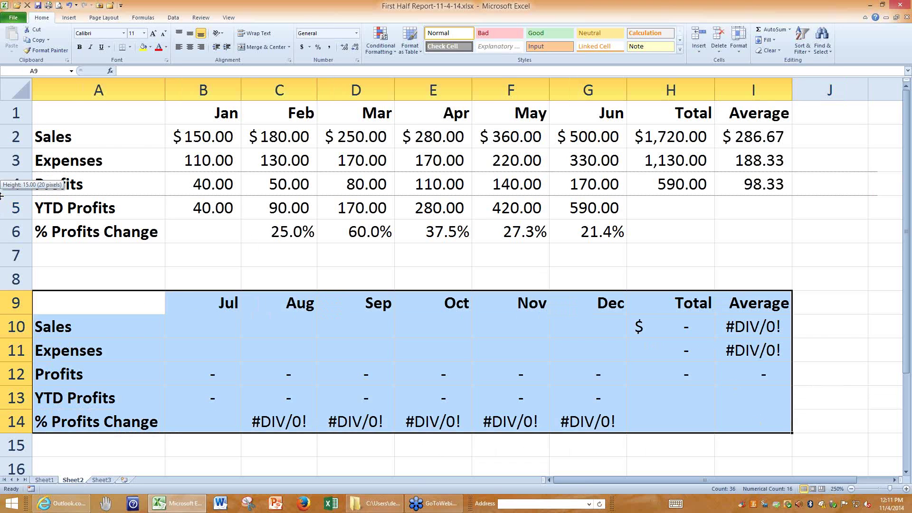
- Undo the cleared figures, the new month headings and the table copy below the original report
{"action": "left_click", "coordinate": [202, 326]}
{"action": "key", "text": "ctrl+v"}
{"action": "key", "text": "ctrl+z"}
{"action": "key", "text": "ctrl+z"}
{"action": "key", "text": "ctrl+z"}
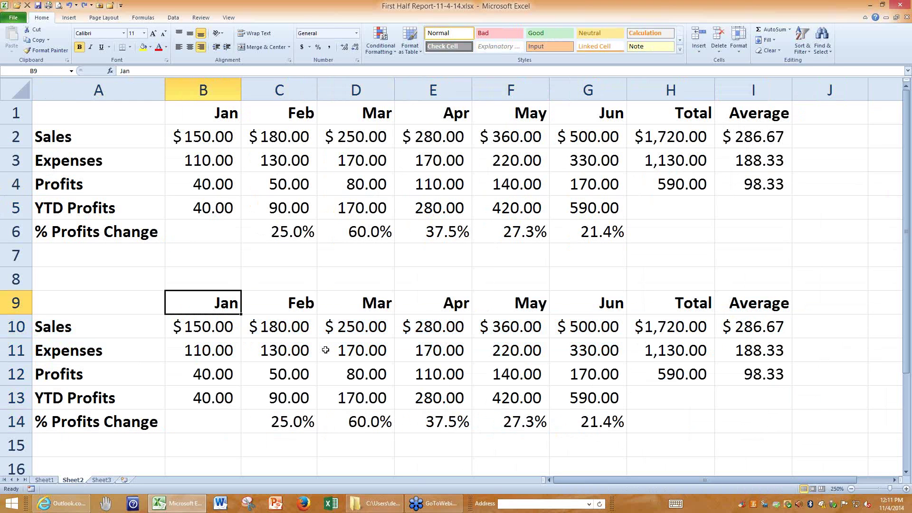
{"action": "key", "text": "ctrl+z"}
{"action": "left_click", "coordinate": [325, 350]}
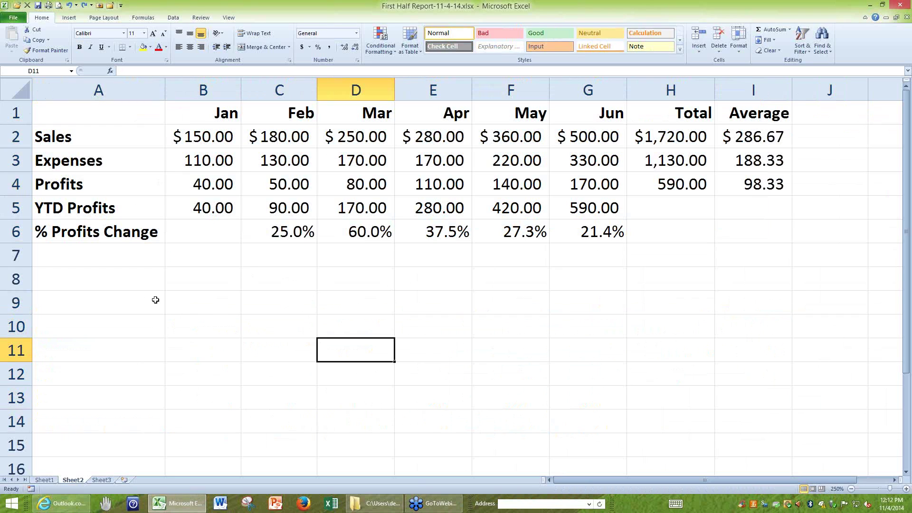
{"action": "left_click_drag", "start_coordinate": [106, 299], "coordinate": [108, 422]}
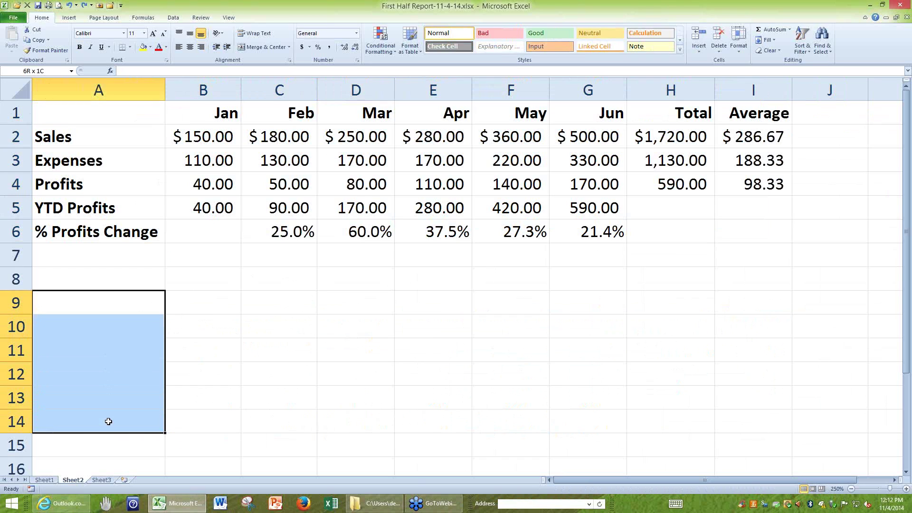
{"action": "left_click", "coordinate": [247, 413]}
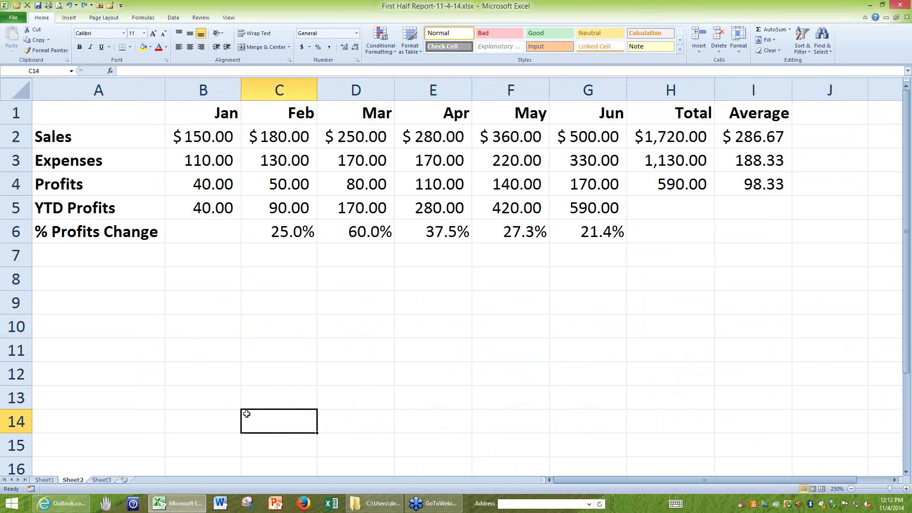
- Copy the first-half table A1:I6 and paste it transposed at A8 with Paste Special
{"action": "left_click_drag", "start_coordinate": [92, 110], "coordinate": [723, 234]}
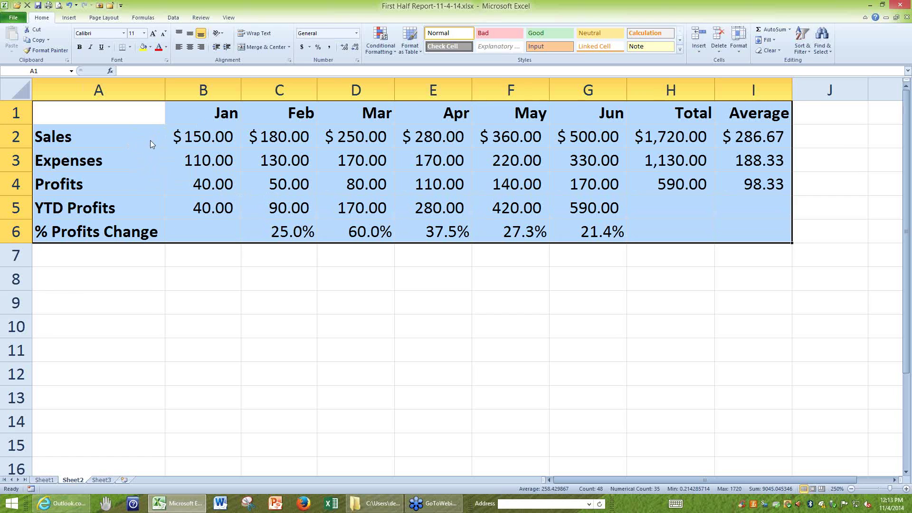
{"action": "right_click", "coordinate": [150, 140]}
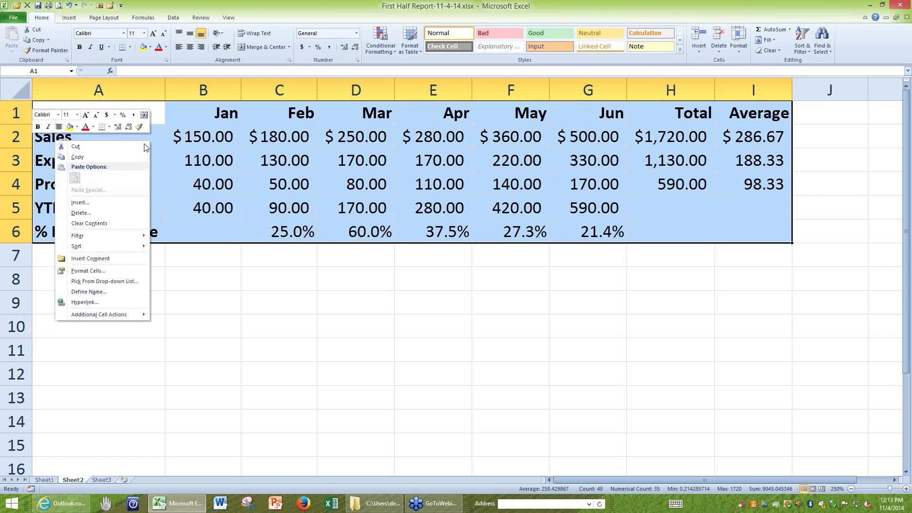
{"action": "left_click", "coordinate": [123, 158]}
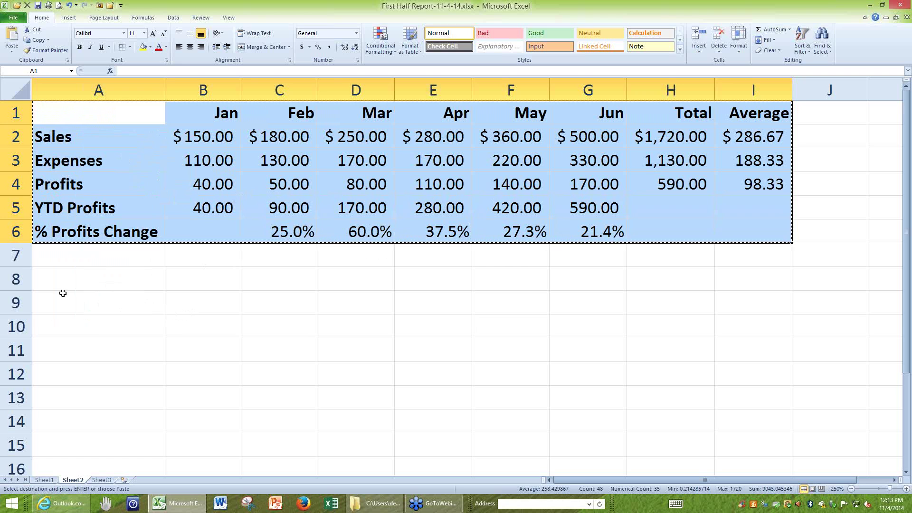
{"action": "right_click", "coordinate": [90, 284]}
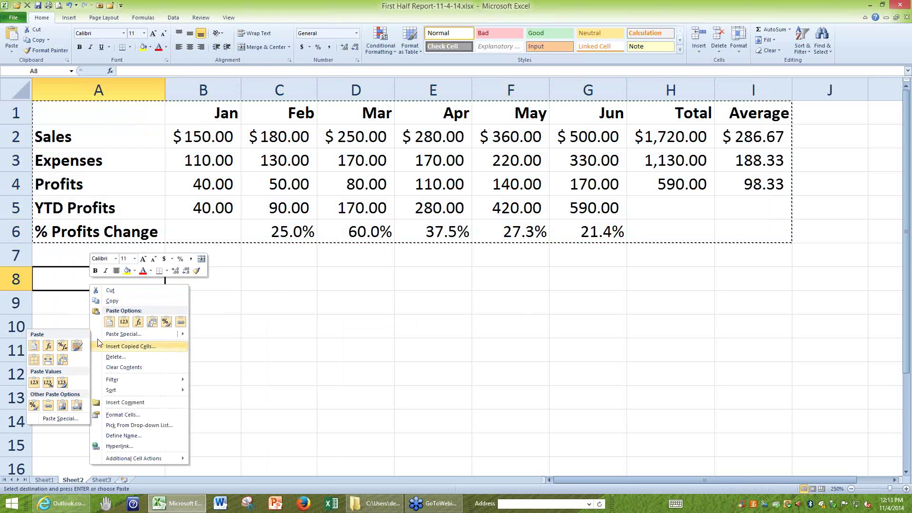
{"action": "left_click", "coordinate": [114, 334]}
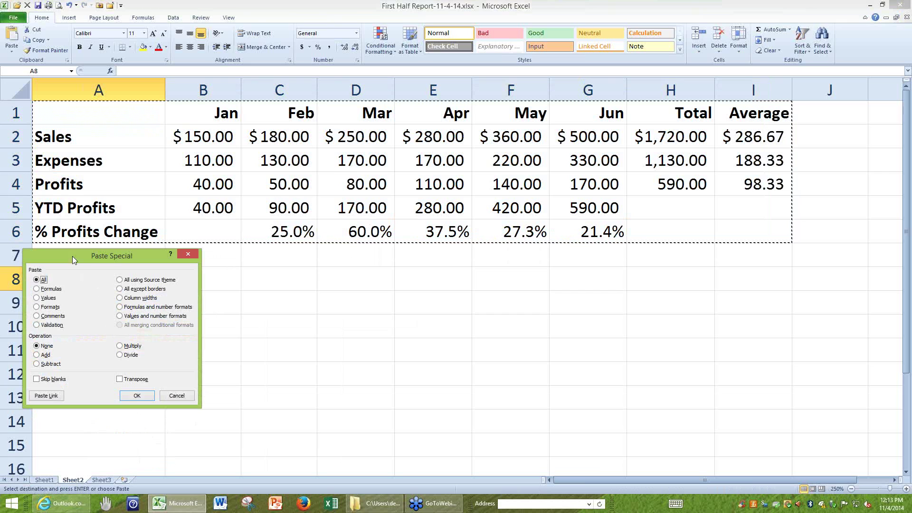
{"action": "left_click_drag", "start_coordinate": [96, 257], "coordinate": [330, 262]}
{"action": "left_click", "coordinate": [323, 382]}
{"action": "left_click", "coordinate": [334, 399]}
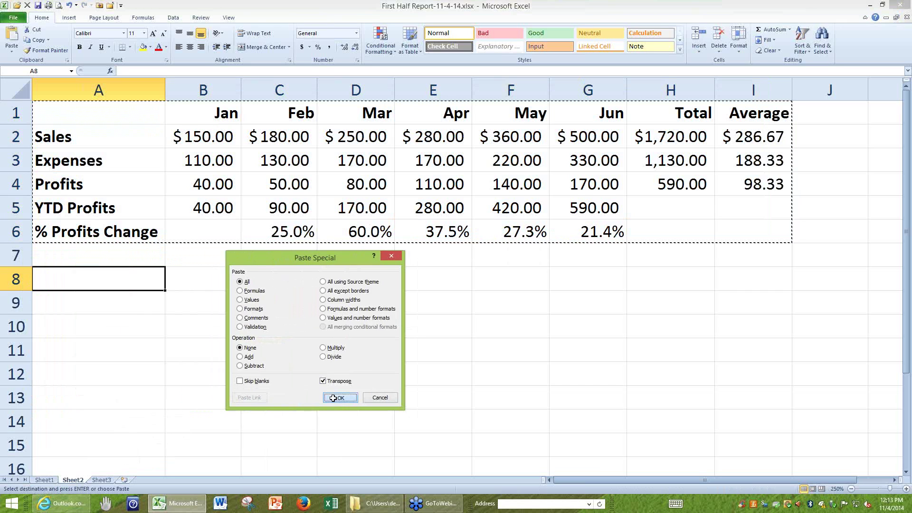
{"action": "left_click", "coordinate": [334, 399]}
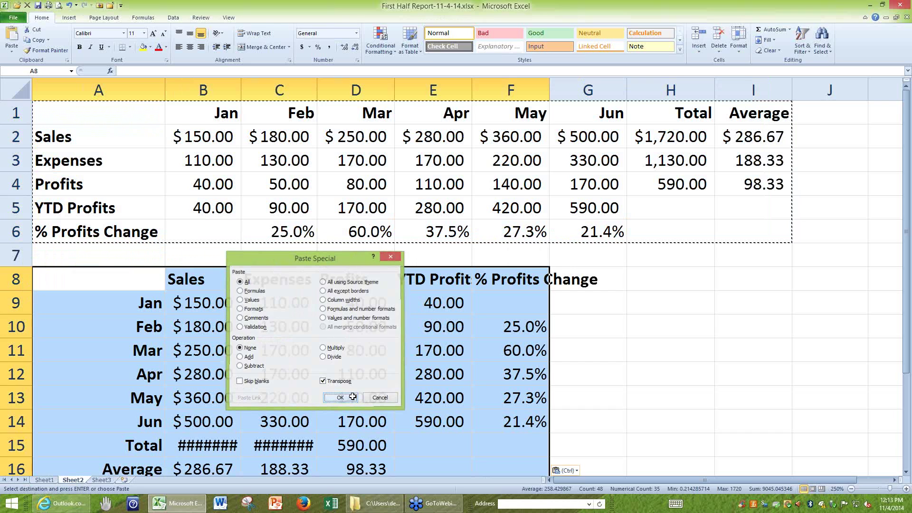
{"action": "left_click", "coordinate": [736, 303]}
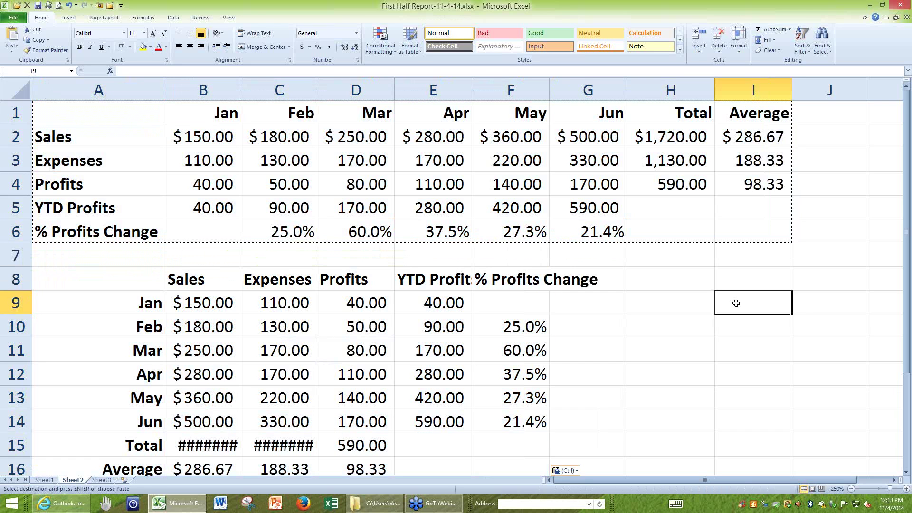
{"action": "key", "text": "Escape"}
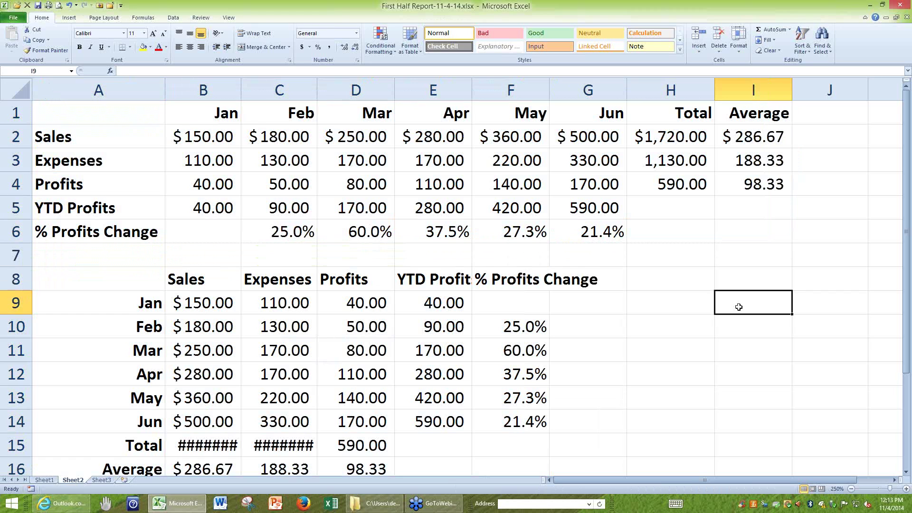
- Check the transposed Sales average in B16 against the monthly sales in B2:G2, and widen columns B and C to fit their totals
{"action": "left_click_drag", "start_coordinate": [203, 136], "coordinate": [587, 137]}
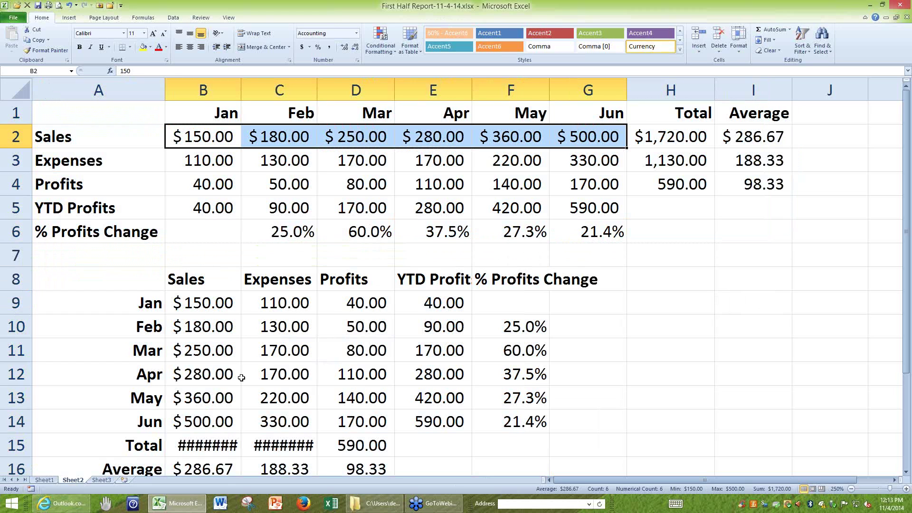
{"action": "left_click", "coordinate": [213, 468]}
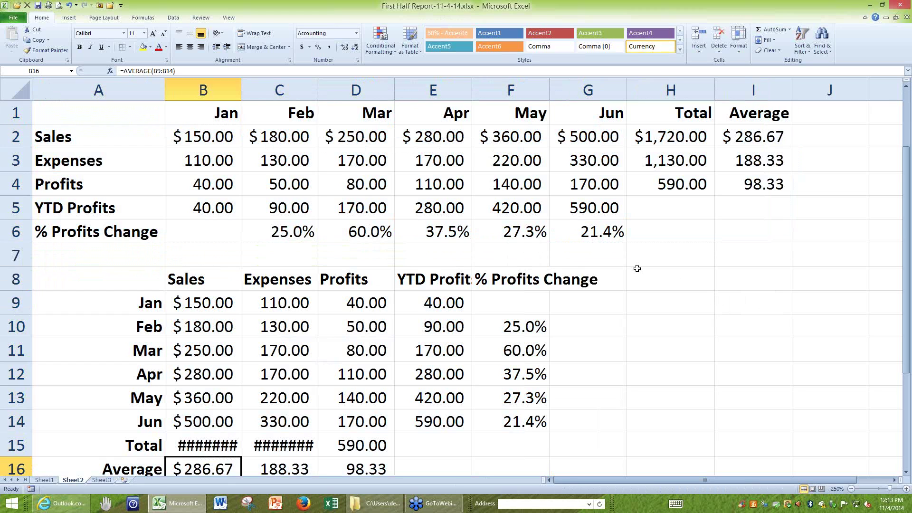
{"action": "scroll", "coordinate": [637, 268], "scroll_direction": "down", "scroll_amount": 1}
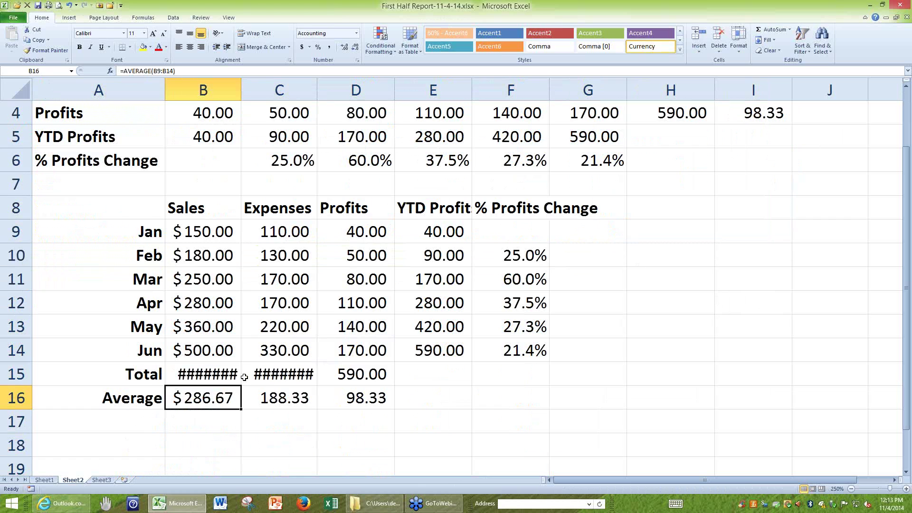
{"action": "scroll", "coordinate": [333, 261], "scroll_direction": "up", "scroll_amount": 1}
{"action": "left_click", "coordinate": [365, 192]}
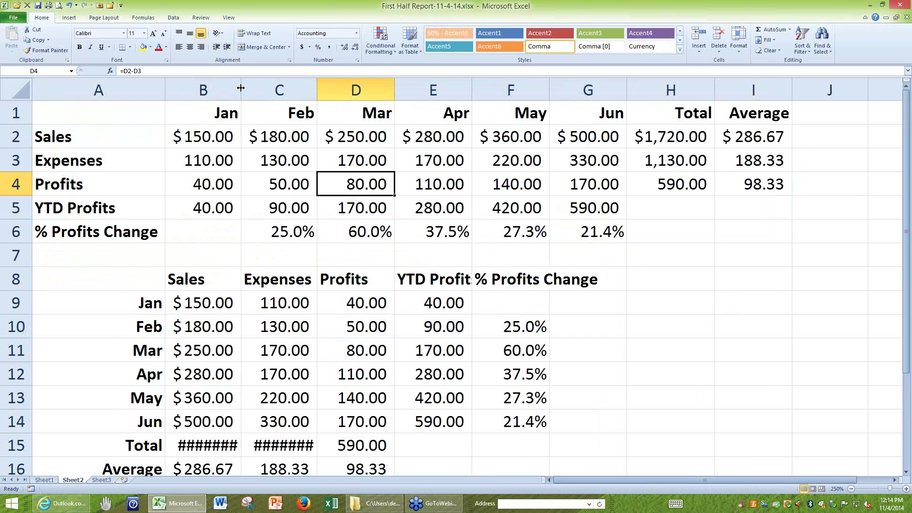
{"action": "left_click_drag", "start_coordinate": [241, 88], "coordinate": [254, 88]}
- Compare the original table A1:I6 with the transposed copy, including its column headings and its Total and Average rows
{"action": "left_click_drag", "start_coordinate": [98, 112], "coordinate": [745, 224]}
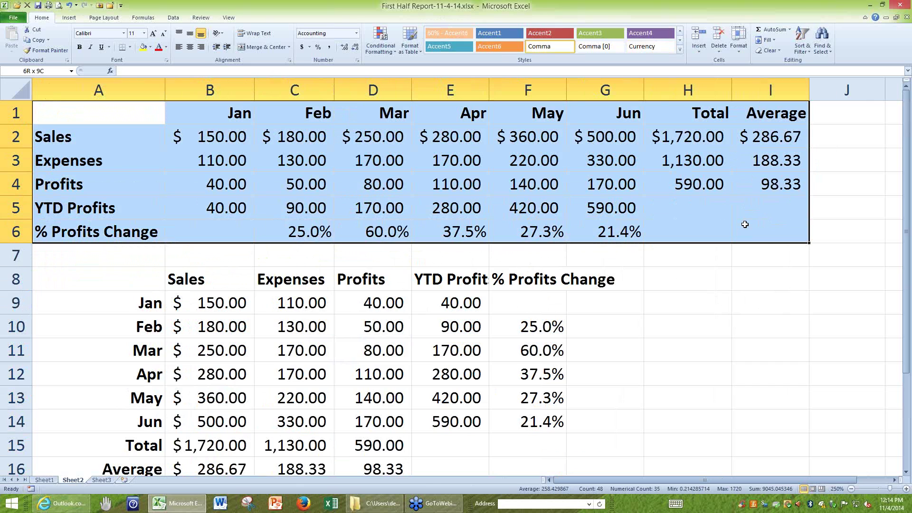
{"action": "left_click_drag", "start_coordinate": [745, 224], "coordinate": [764, 230]}
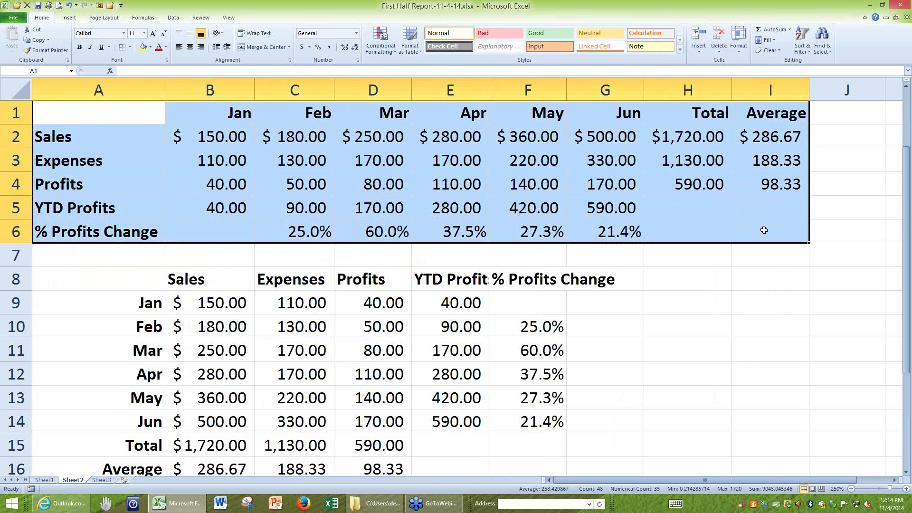
{"action": "scroll", "coordinate": [235, 145], "scroll_direction": "down", "scroll_amount": 2}
{"action": "left_click", "coordinate": [236, 145]}
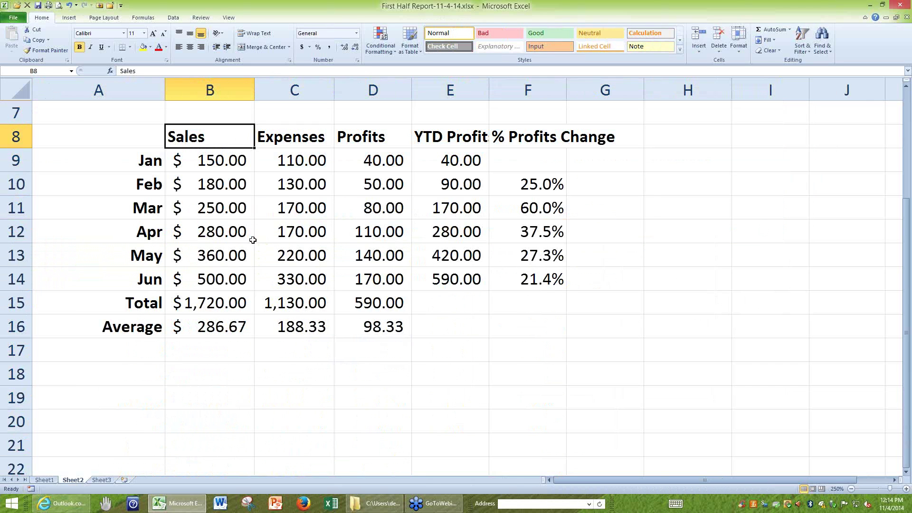
{"action": "left_click_drag", "start_coordinate": [133, 303], "coordinate": [358, 322]}
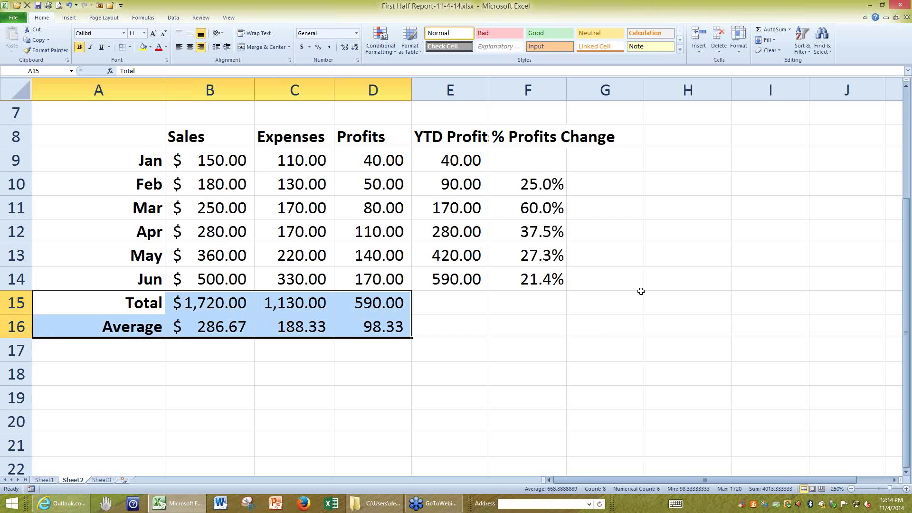
{"action": "scroll", "coordinate": [642, 264], "scroll_direction": "down", "scroll_amount": 1}
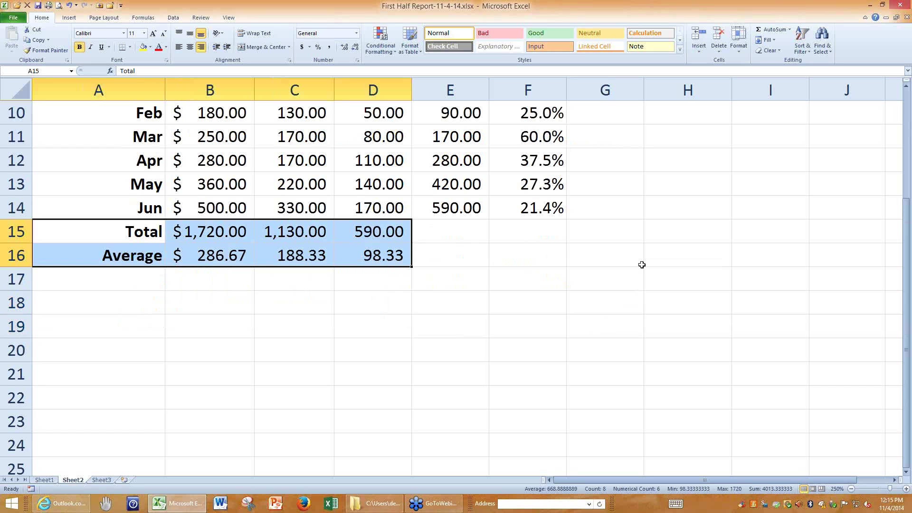
{"action": "scroll", "coordinate": [642, 264], "scroll_direction": "up", "scroll_amount": 2}
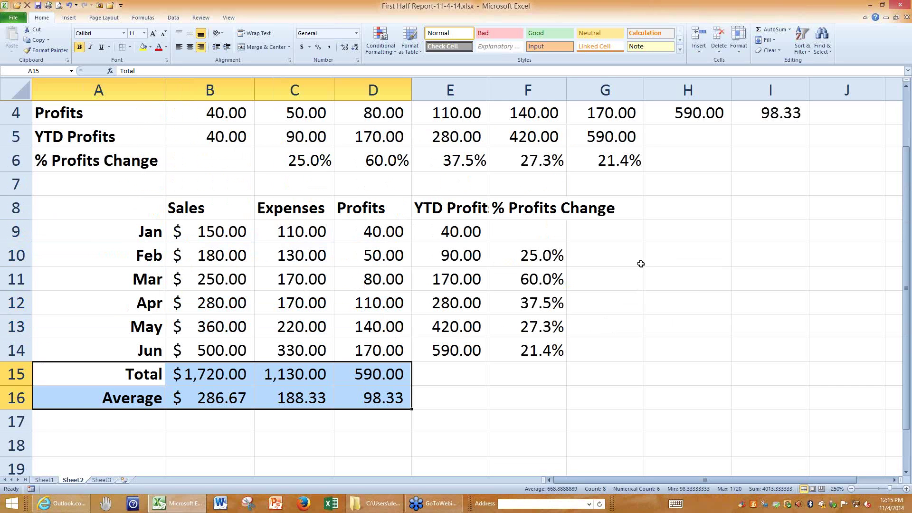
{"action": "scroll", "coordinate": [641, 264], "scroll_direction": "up", "scroll_amount": 1}
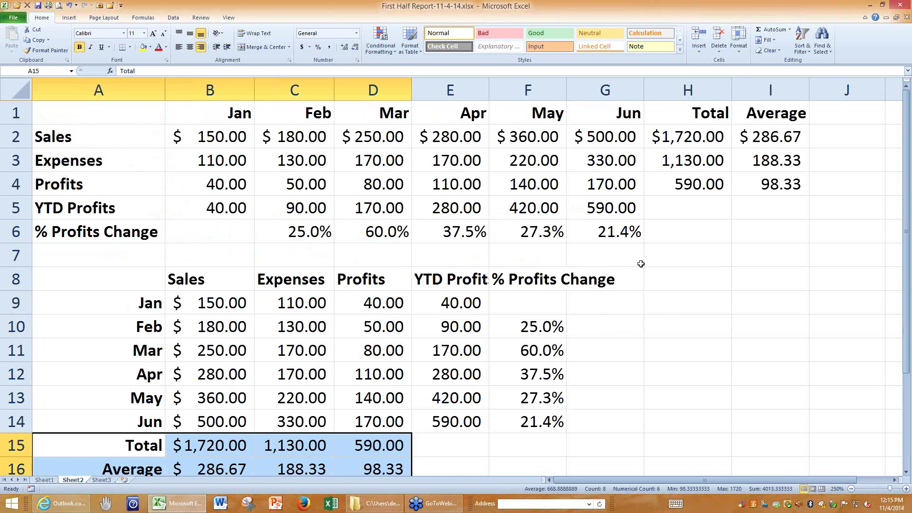
{"action": "left_click_drag", "start_coordinate": [121, 115], "coordinate": [743, 226]}
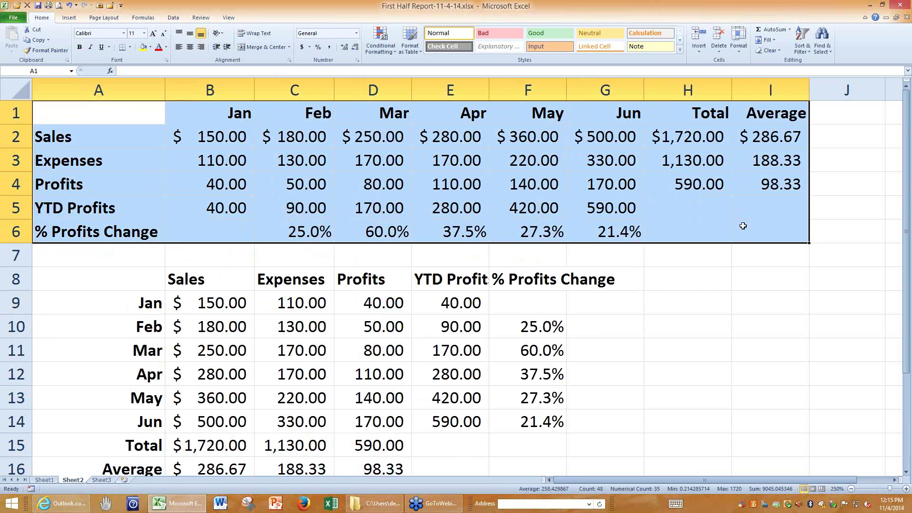
- Clear the transposed table in A8:G16 and return to cell A1
{"action": "left_click_drag", "start_coordinate": [103, 276], "coordinate": [591, 472]}
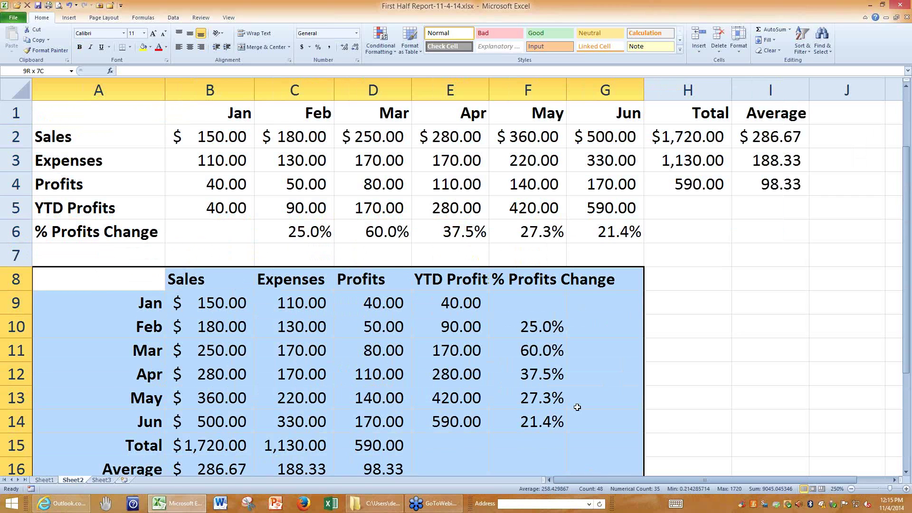
{"action": "scroll", "coordinate": [632, 417], "scroll_direction": "down", "scroll_amount": 1}
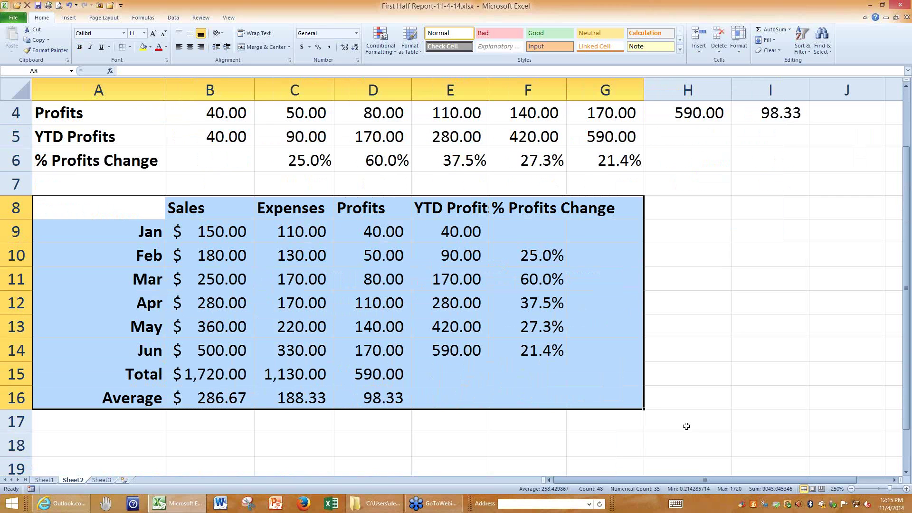
{"action": "key", "text": "Delete"}
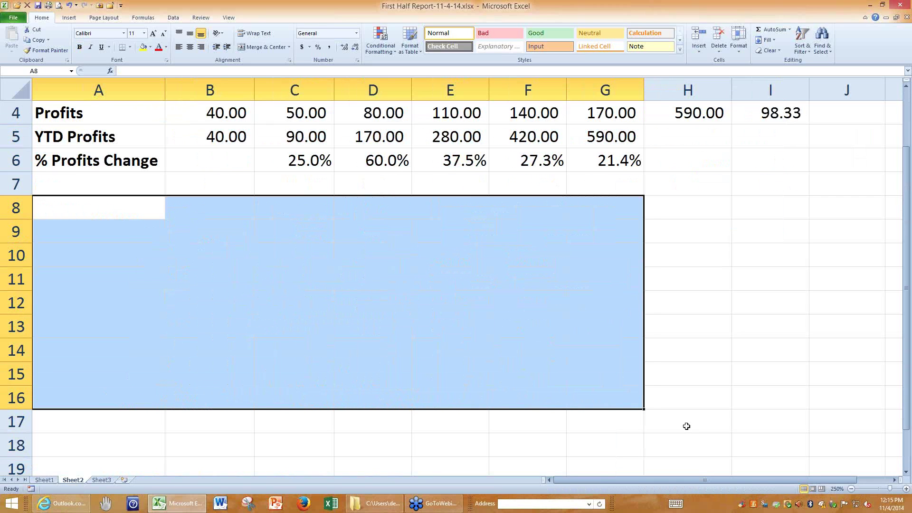
{"action": "left_click", "coordinate": [114, 113]}
{"action": "scroll", "coordinate": [113, 116], "scroll_direction": "up", "scroll_amount": 1}
{"action": "left_click", "coordinate": [112, 116]}
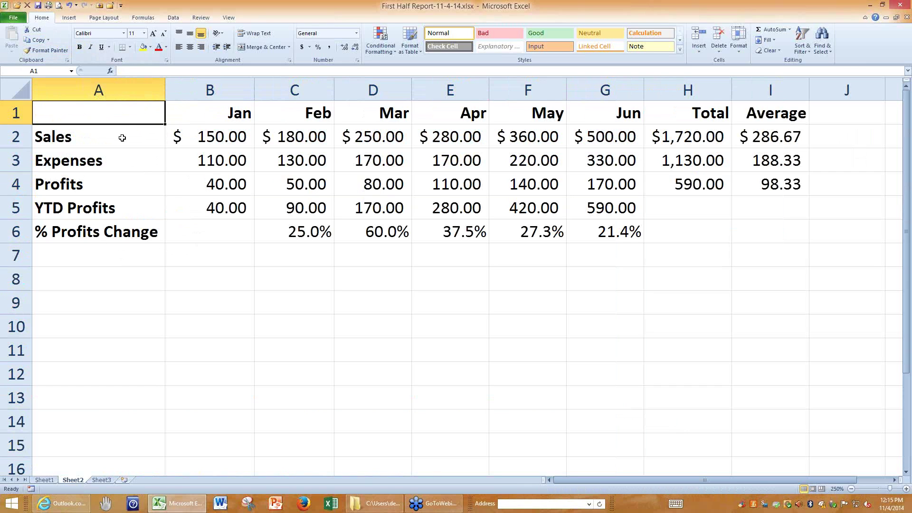
- Try toggling bold, italic and underline on the row labels in A2:A6
{"action": "left_click_drag", "start_coordinate": [116, 137], "coordinate": [114, 236]}
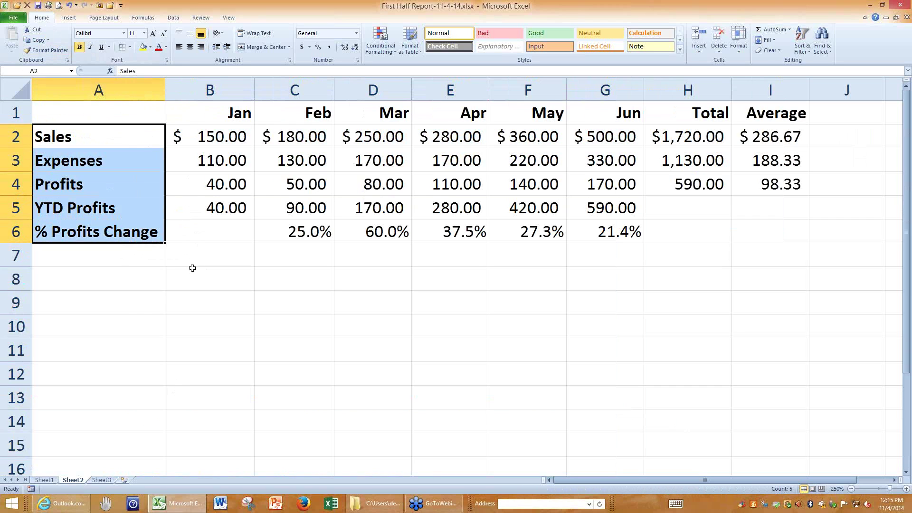
{"action": "left_click", "coordinate": [80, 48]}
{"action": "left_click", "coordinate": [80, 50]}
{"action": "left_click", "coordinate": [91, 48]}
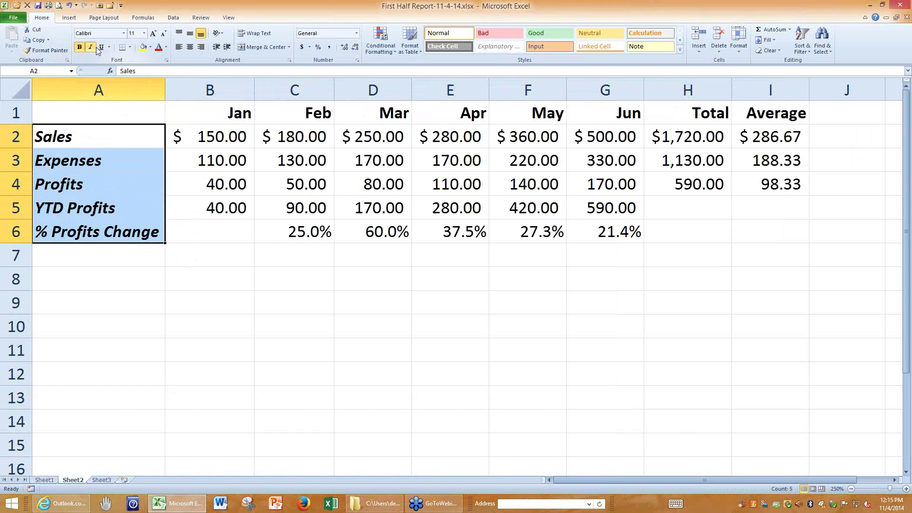
{"action": "left_click", "coordinate": [101, 48]}
{"action": "left_click", "coordinate": [101, 48]}
{"action": "left_click", "coordinate": [91, 49]}
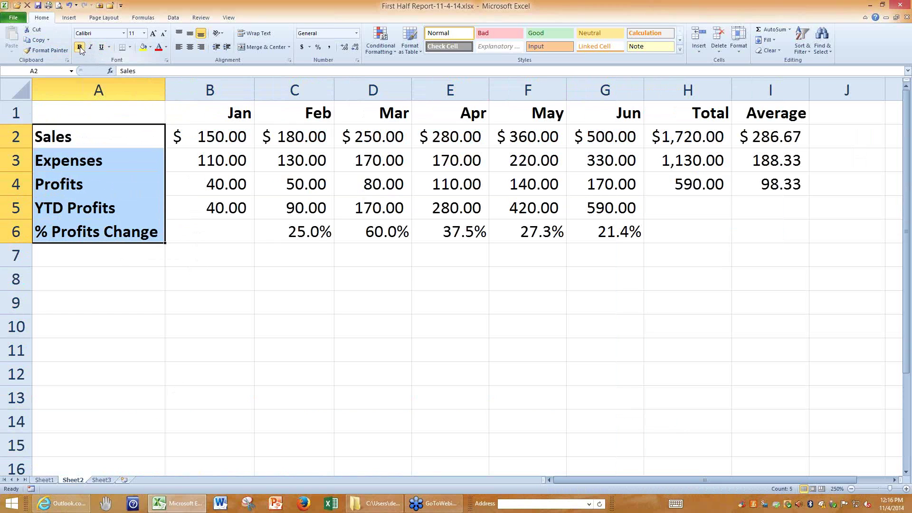
{"action": "left_click", "coordinate": [80, 49]}
{"action": "left_click", "coordinate": [80, 50]}
{"action": "left_click", "coordinate": [90, 48]}
{"action": "left_click", "coordinate": [90, 48]}
- Remove the bold formatting from the row labels in A2:A6
{"action": "left_click", "coordinate": [80, 47]}
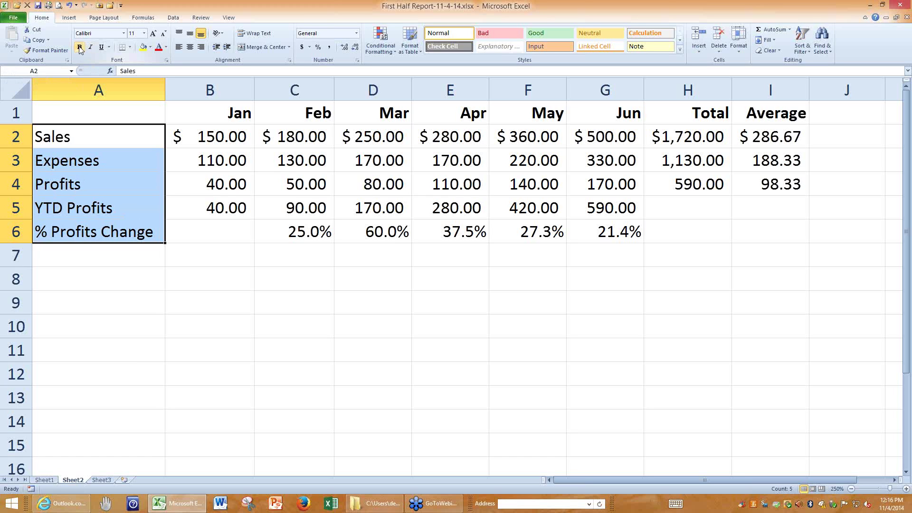
{"action": "left_click", "coordinate": [80, 48]}
{"action": "left_click", "coordinate": [80, 48]}
{"action": "left_click", "coordinate": [80, 48]}
{"action": "left_click", "coordinate": [81, 49]}
- Toggle bold formatting on and off for the January figures in B2:B5
{"action": "left_click_drag", "start_coordinate": [204, 134], "coordinate": [210, 204]}
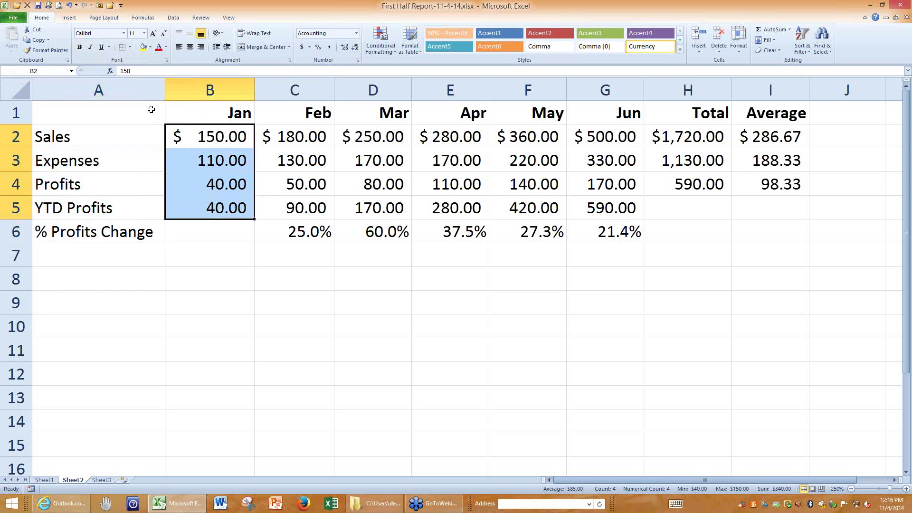
{"action": "left_click", "coordinate": [79, 48]}
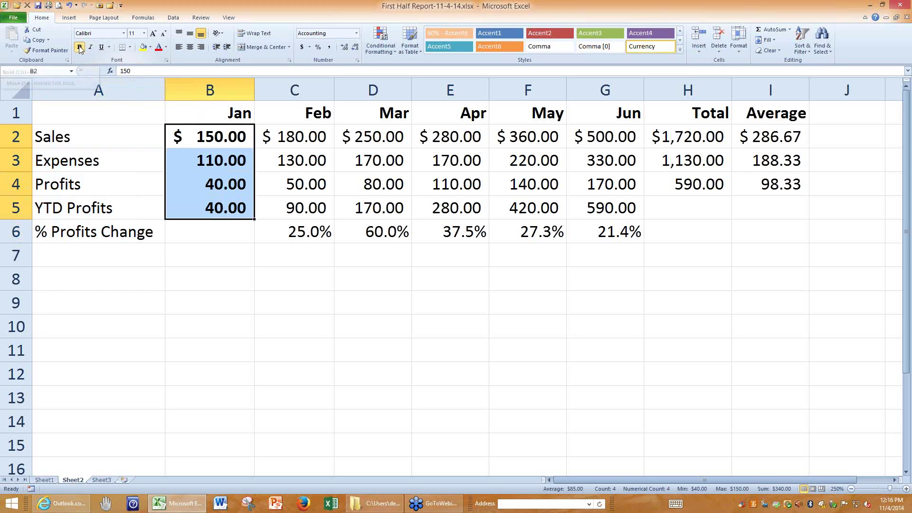
{"action": "left_click", "coordinate": [80, 48]}
{"action": "left_click", "coordinate": [80, 48]}
{"action": "left_click", "coordinate": [80, 48]}
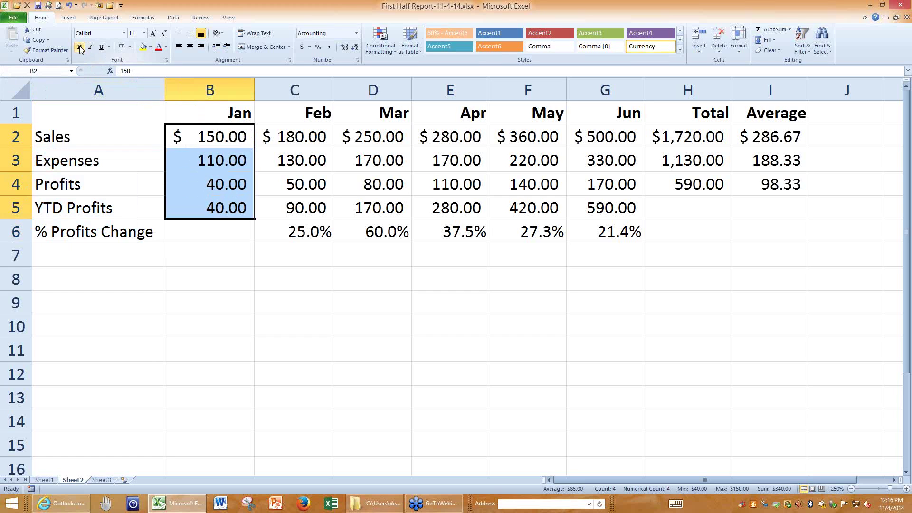
{"action": "left_click", "coordinate": [226, 205]}
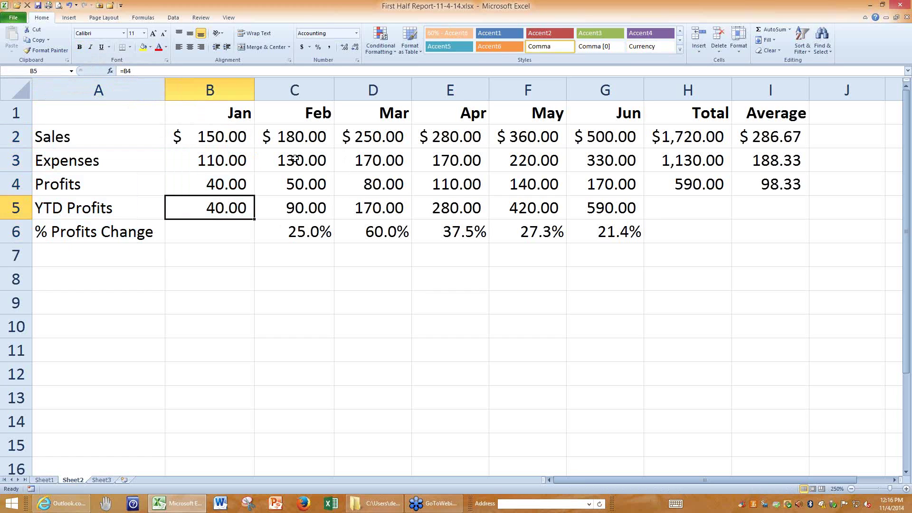
- Fill the January to June Sales and Expenses figures in B2:G3 with a light red theme colour
{"action": "left_click_drag", "start_coordinate": [222, 160], "coordinate": [747, 160]}
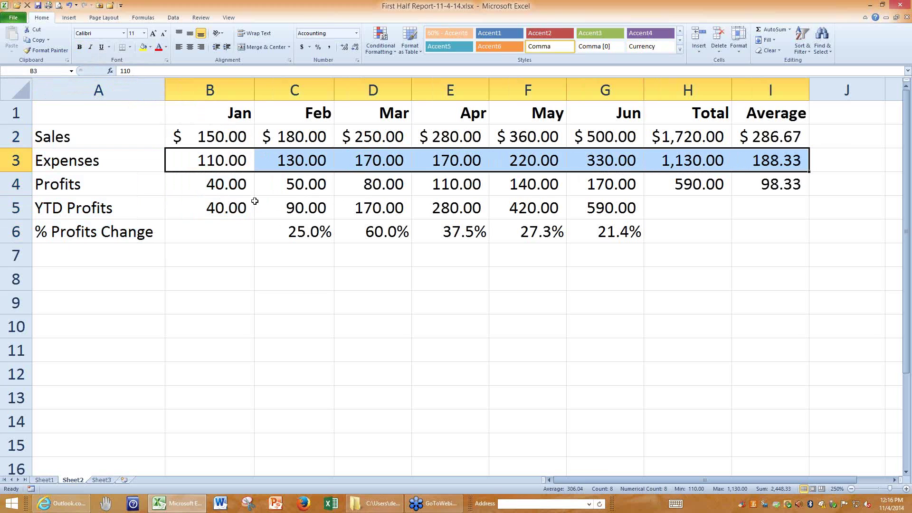
{"action": "left_click", "coordinate": [118, 120]}
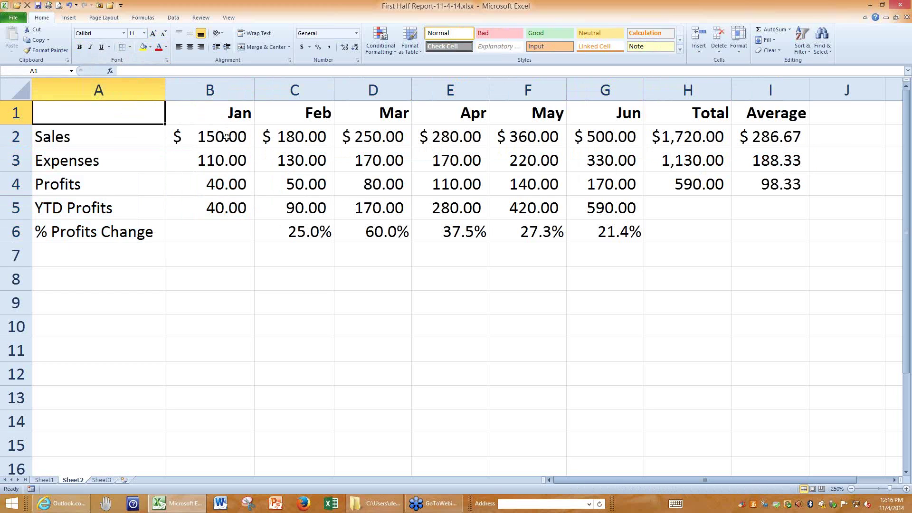
{"action": "left_click_drag", "start_coordinate": [215, 137], "coordinate": [598, 160]}
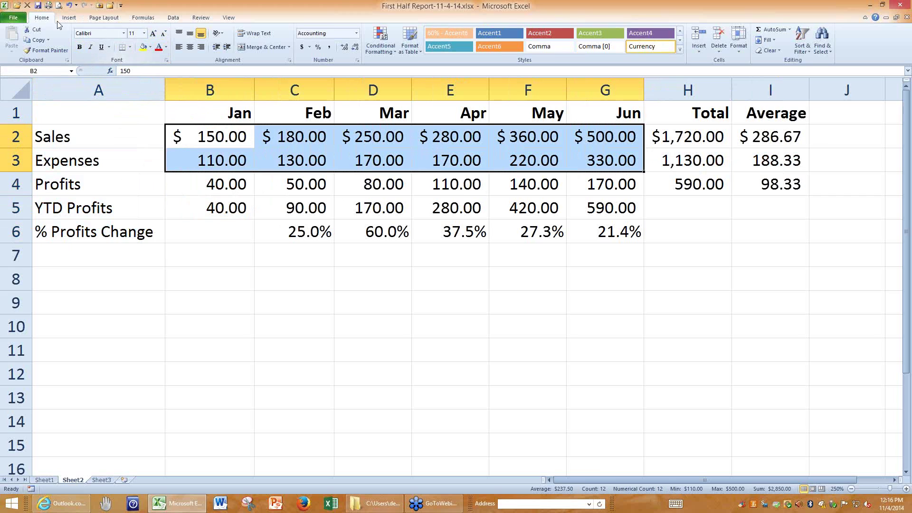
{"action": "left_click", "coordinate": [143, 46]}
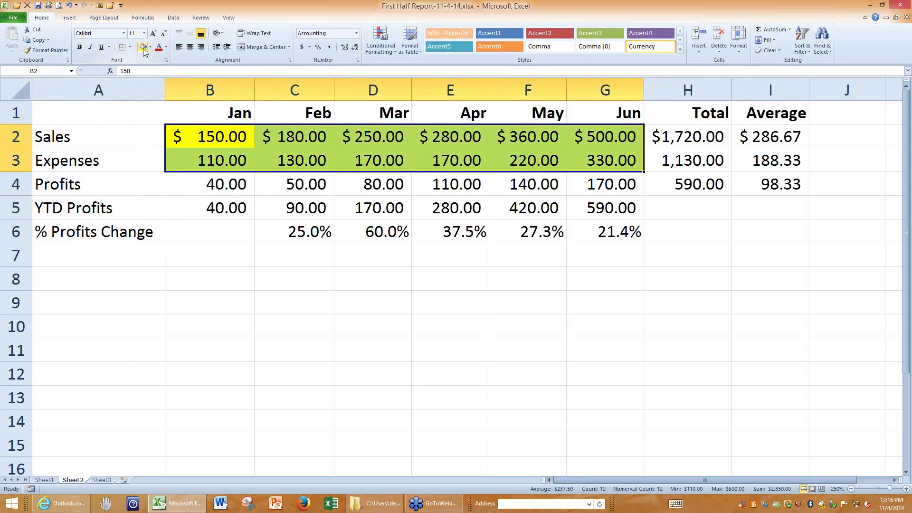
{"action": "left_click", "coordinate": [150, 47]}
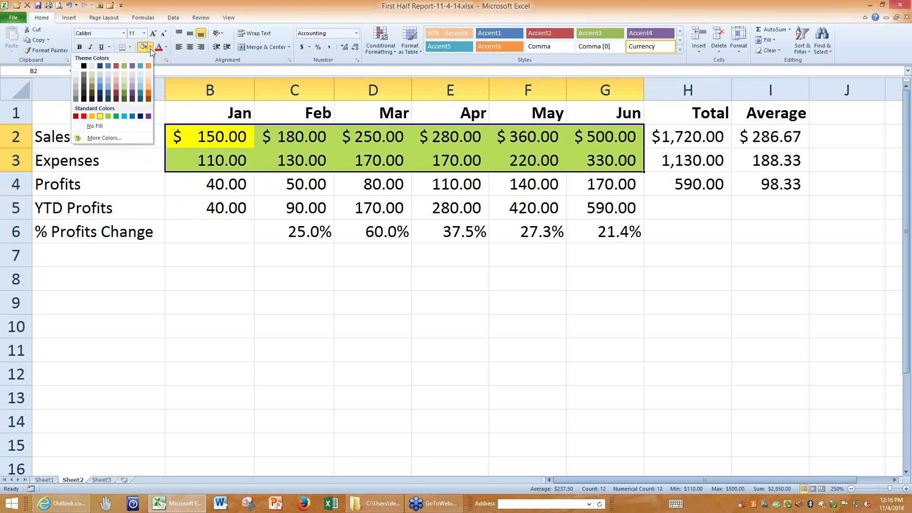
{"action": "left_click", "coordinate": [117, 77]}
{"action": "left_click", "coordinate": [589, 273]}
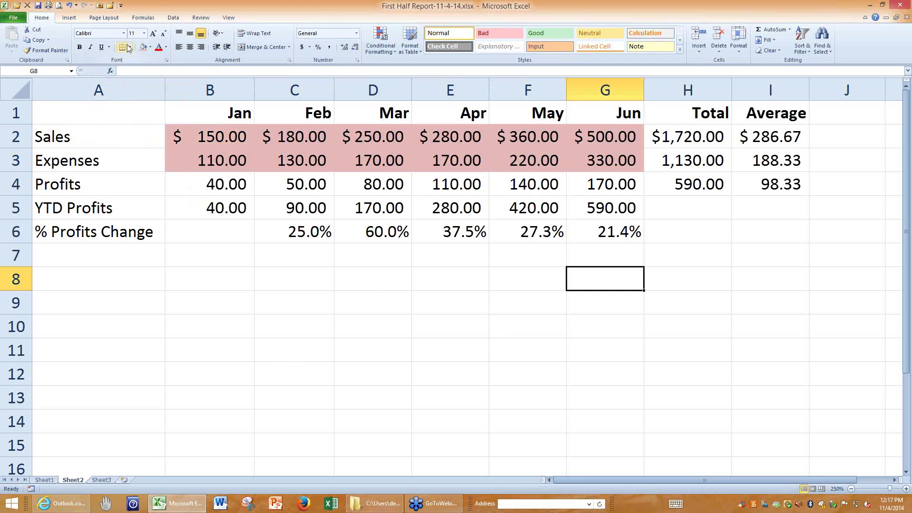
- Apply a Thick Box Border around the YTD Profits figures in B5:G5
{"action": "left_click", "coordinate": [195, 131]}
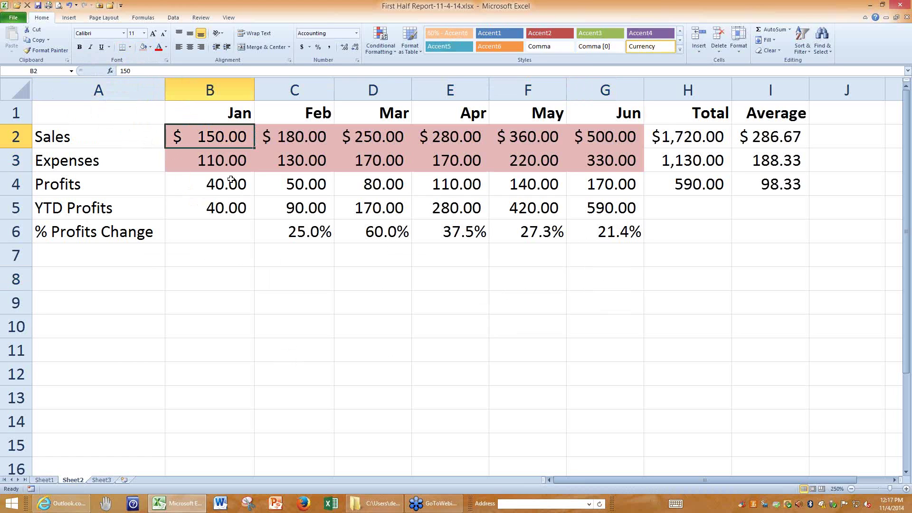
{"action": "left_click_drag", "start_coordinate": [230, 209], "coordinate": [585, 209]}
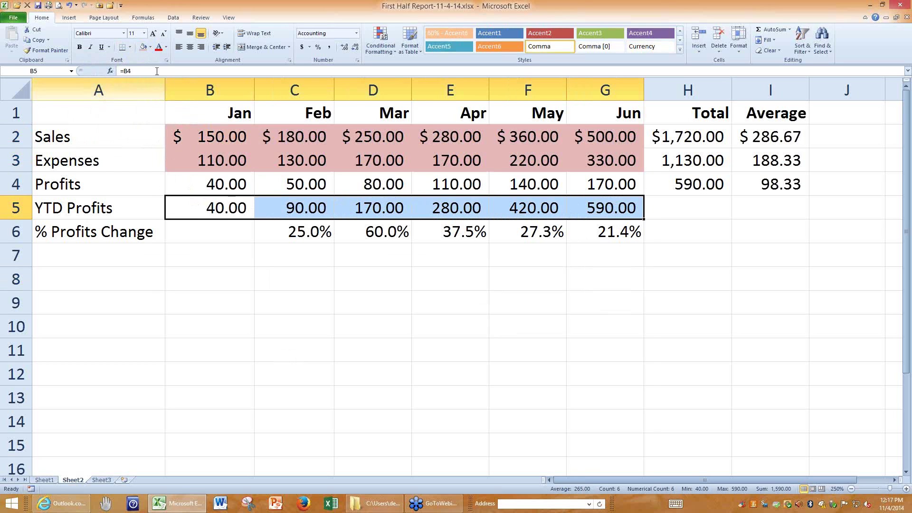
{"action": "left_click", "coordinate": [131, 47]}
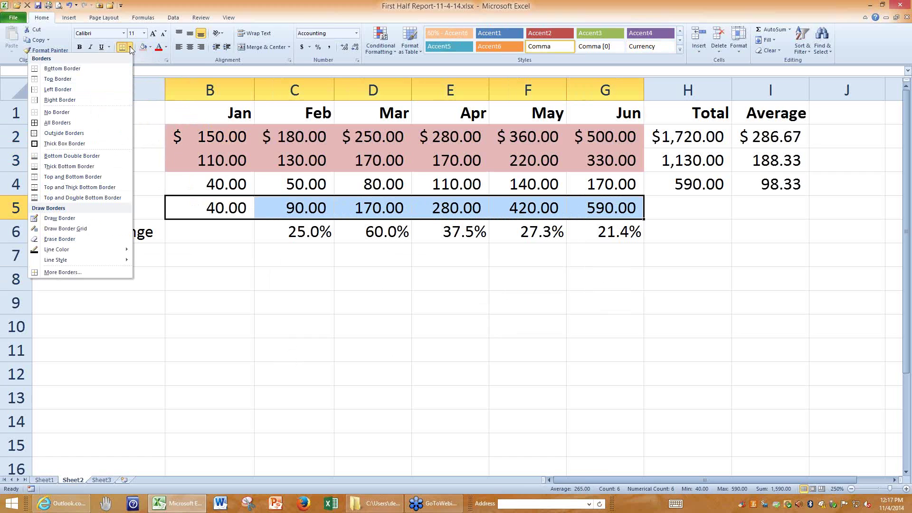
{"action": "left_click", "coordinate": [61, 144]}
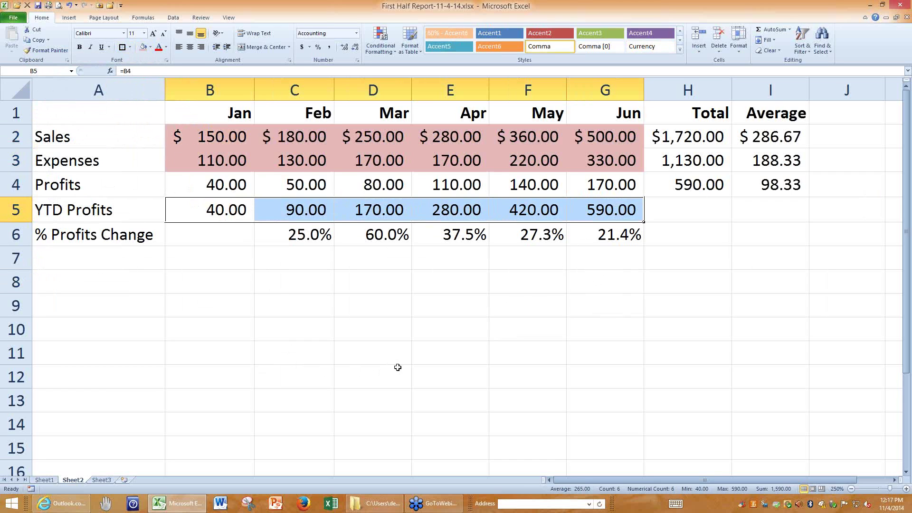
{"action": "left_click", "coordinate": [397, 368]}
- Apply All Borders to the YTD Profits figures in B5:G5
{"action": "left_click_drag", "start_coordinate": [230, 210], "coordinate": [565, 208]}
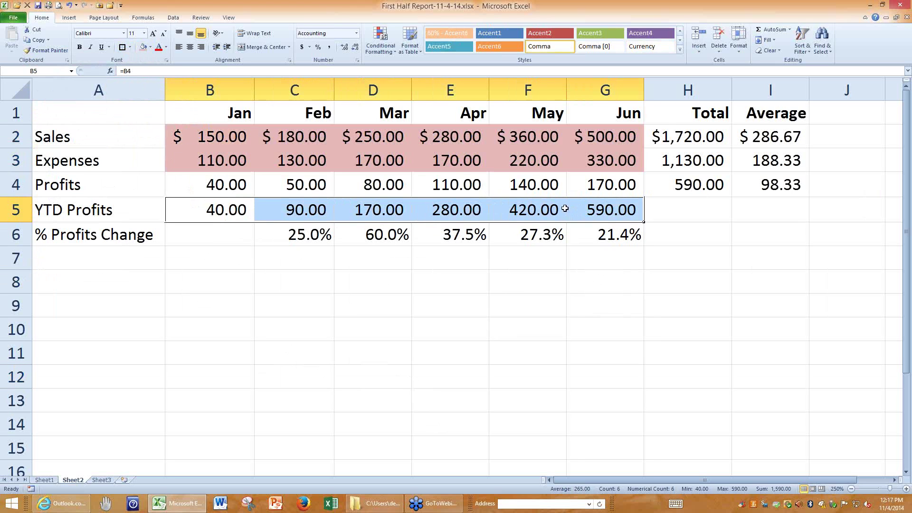
{"action": "left_click", "coordinate": [130, 47]}
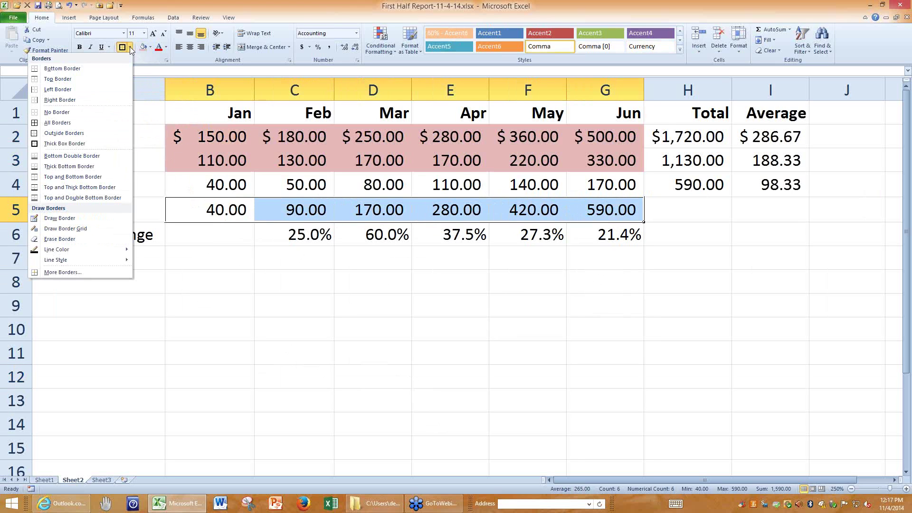
{"action": "left_click", "coordinate": [52, 125]}
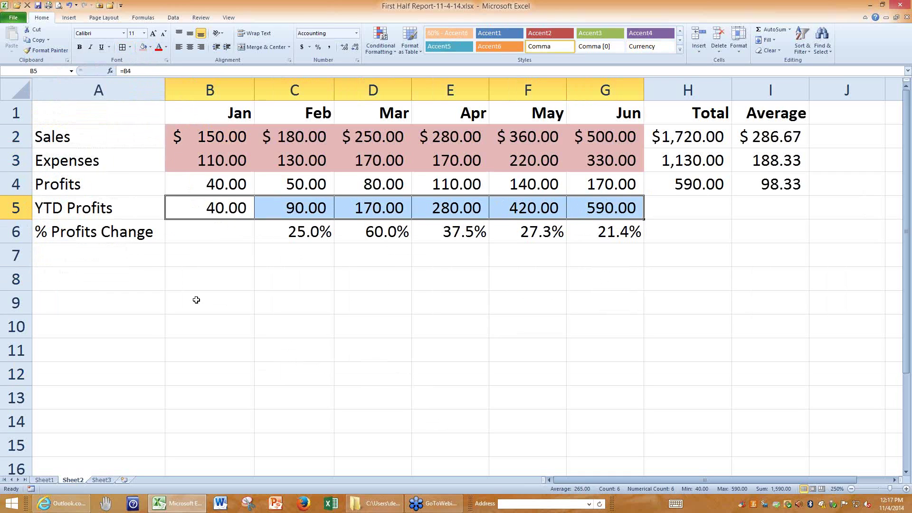
{"action": "left_click_drag", "start_coordinate": [195, 299], "coordinate": [209, 351]}
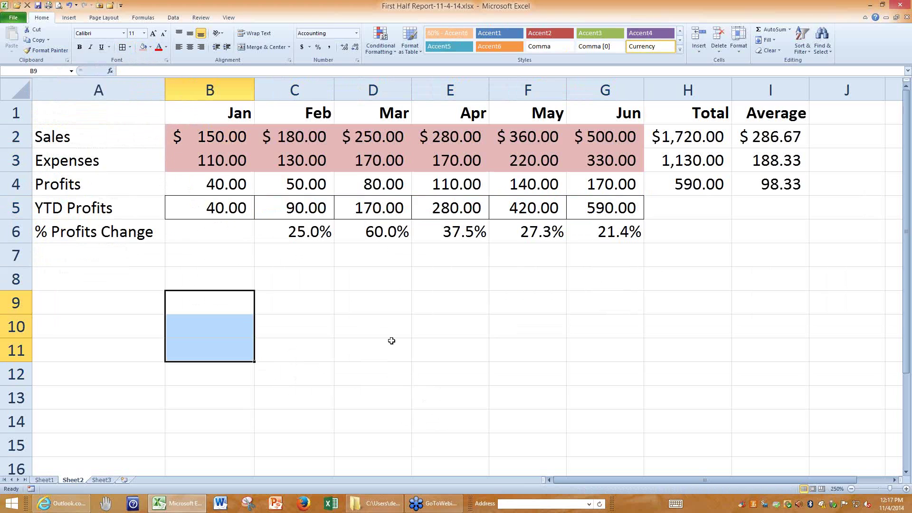
{"action": "left_click", "coordinate": [377, 328]}
{"action": "left_click", "coordinate": [281, 307]}
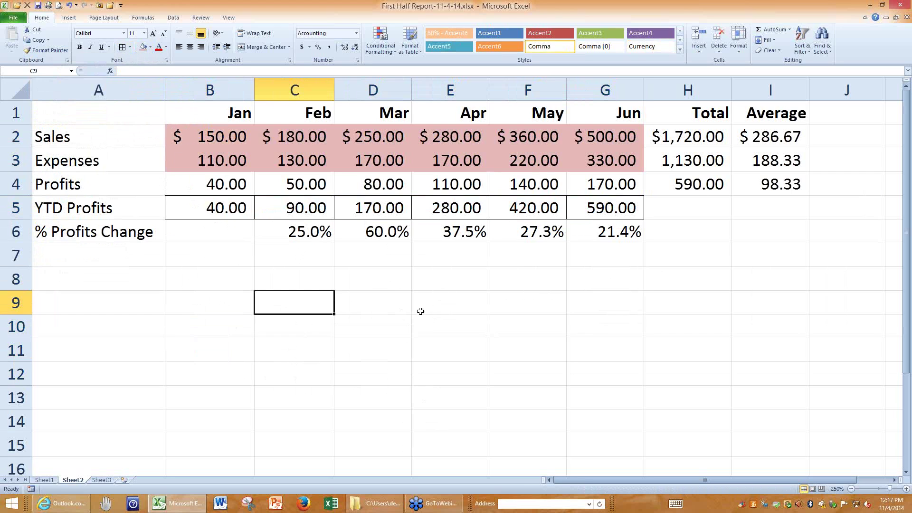
{"action": "left_click", "coordinate": [395, 284]}
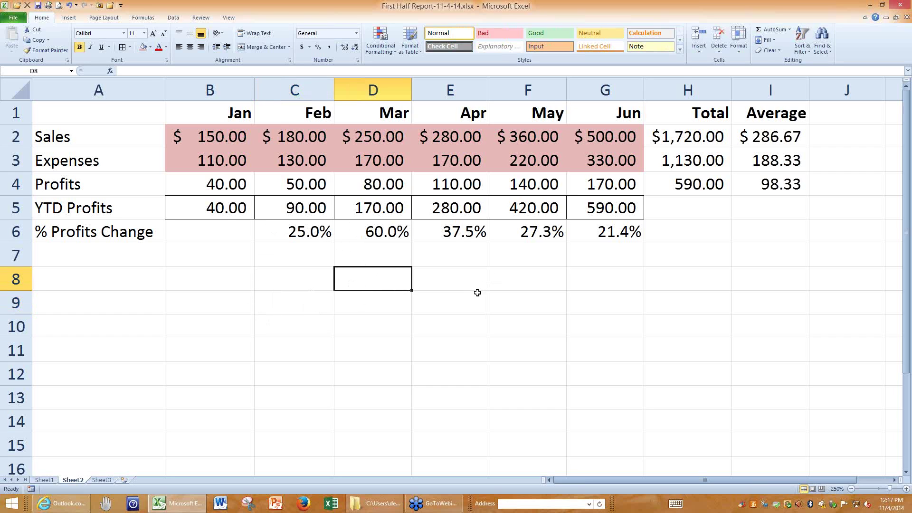
{"action": "left_click_drag", "start_coordinate": [214, 185], "coordinate": [588, 214]}
{"action": "left_click", "coordinate": [591, 214]}
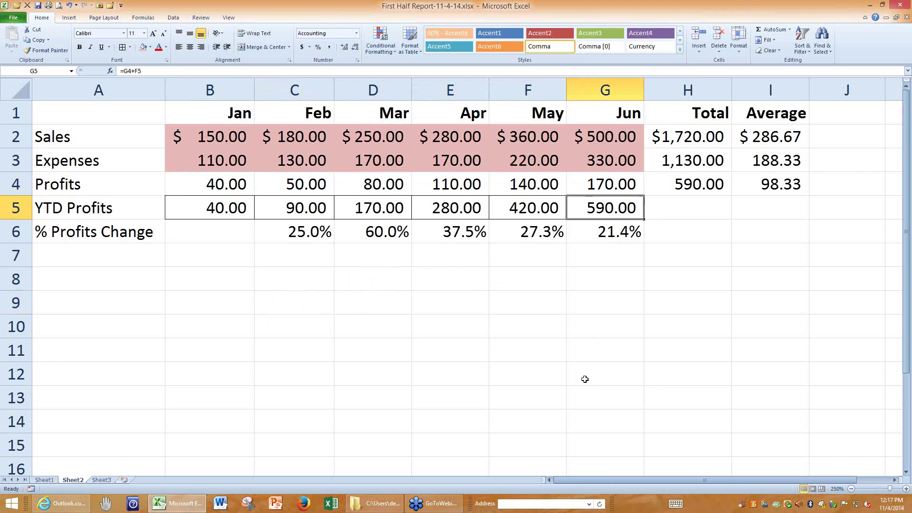
{"action": "left_click", "coordinate": [585, 377]}
- Colour the row labels in A2:A6 dark olive green and make them bold
{"action": "left_click_drag", "start_coordinate": [89, 135], "coordinate": [95, 228]}
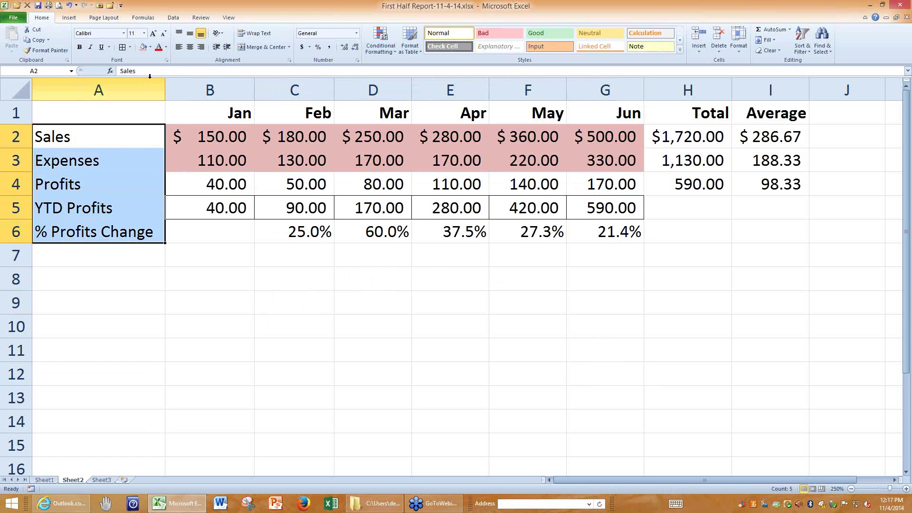
{"action": "left_click", "coordinate": [166, 47]}
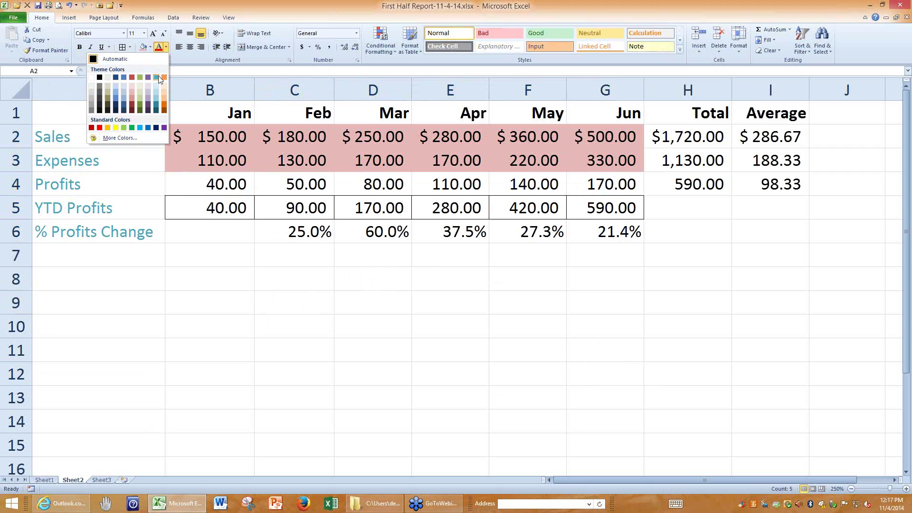
{"action": "left_click", "coordinate": [143, 107]}
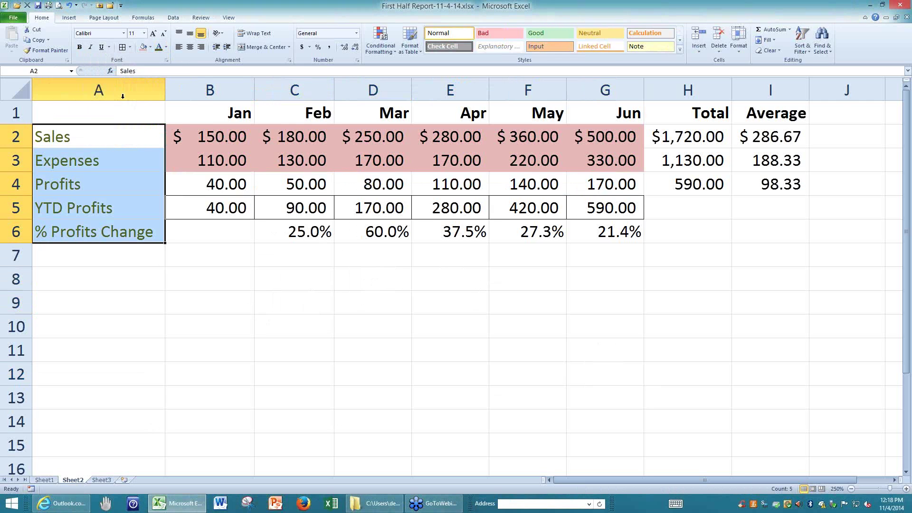
{"action": "left_click", "coordinate": [80, 47]}
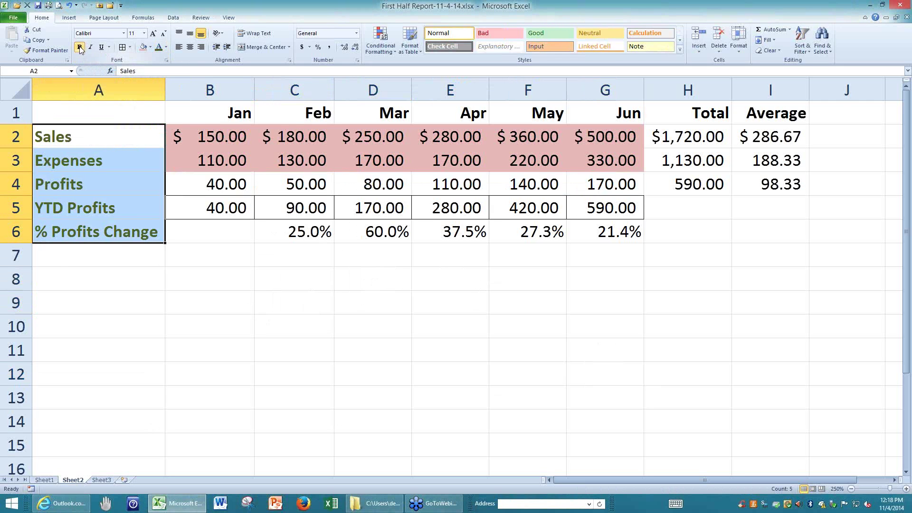
{"action": "left_click", "coordinate": [113, 313]}
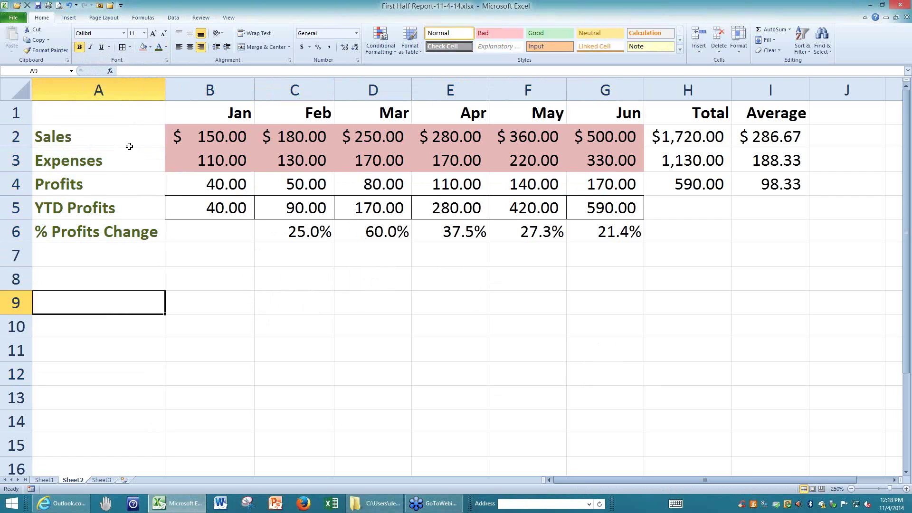
- Toggle centre alignment on and off for the figures in B2:G5
{"action": "left_click", "coordinate": [201, 48]}
{"action": "left_click_drag", "start_coordinate": [215, 116], "coordinate": [760, 110]}
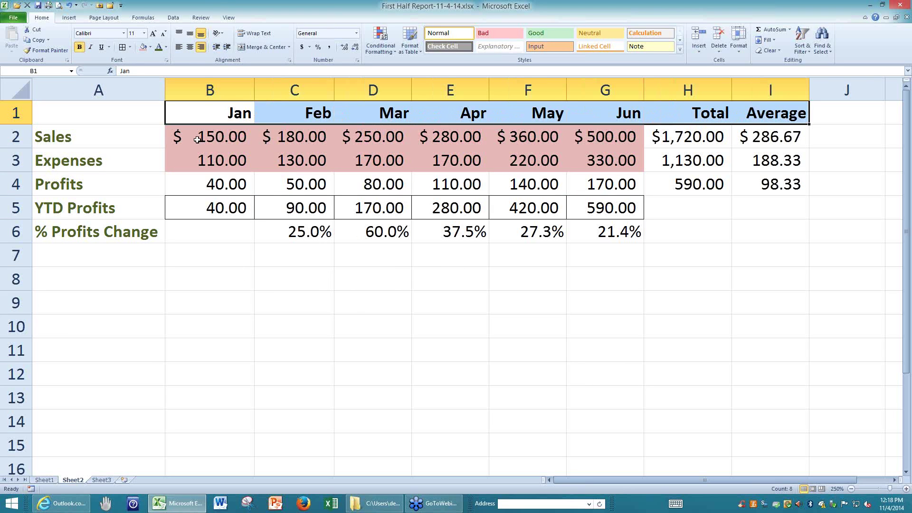
{"action": "left_click_drag", "start_coordinate": [200, 137], "coordinate": [613, 209]}
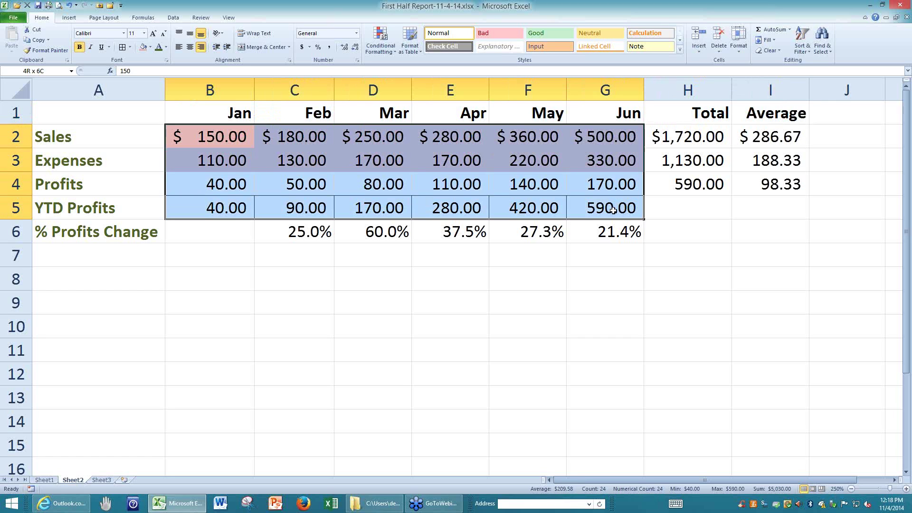
{"action": "left_click", "coordinate": [190, 50]}
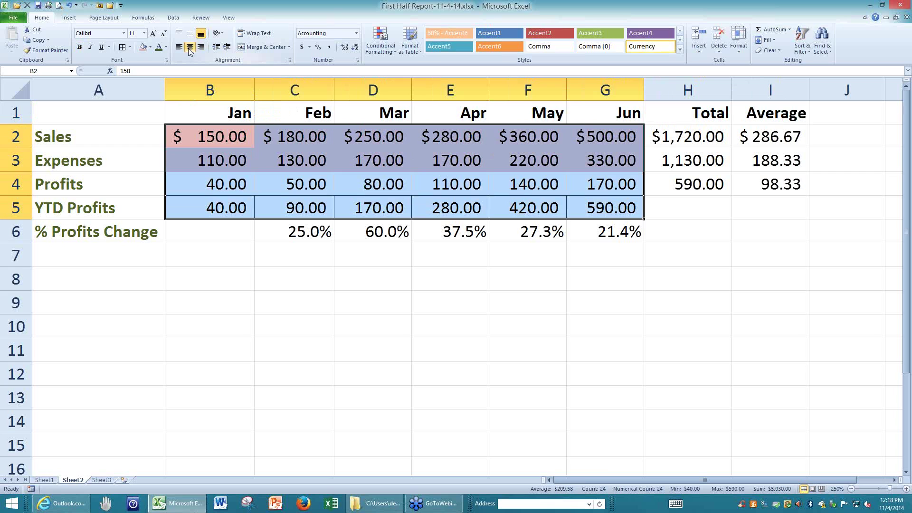
{"action": "left_click", "coordinate": [190, 48]}
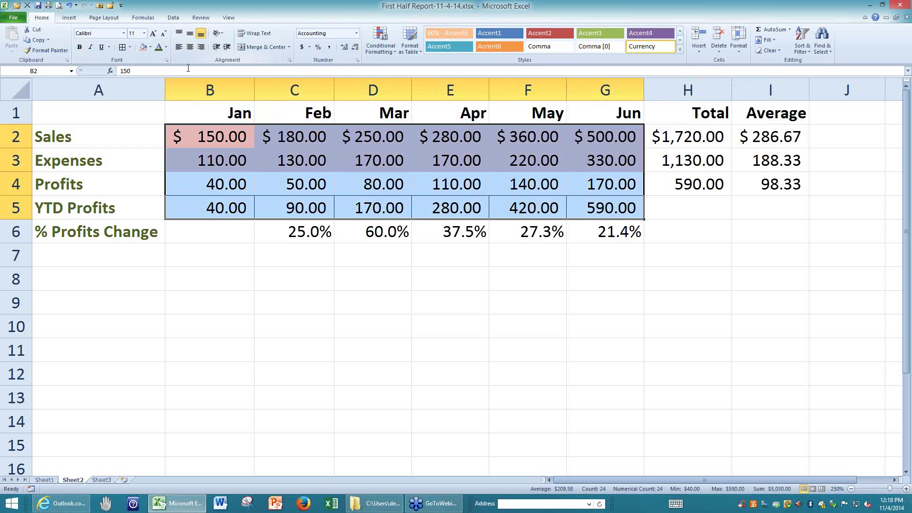
{"action": "left_click", "coordinate": [383, 291]}
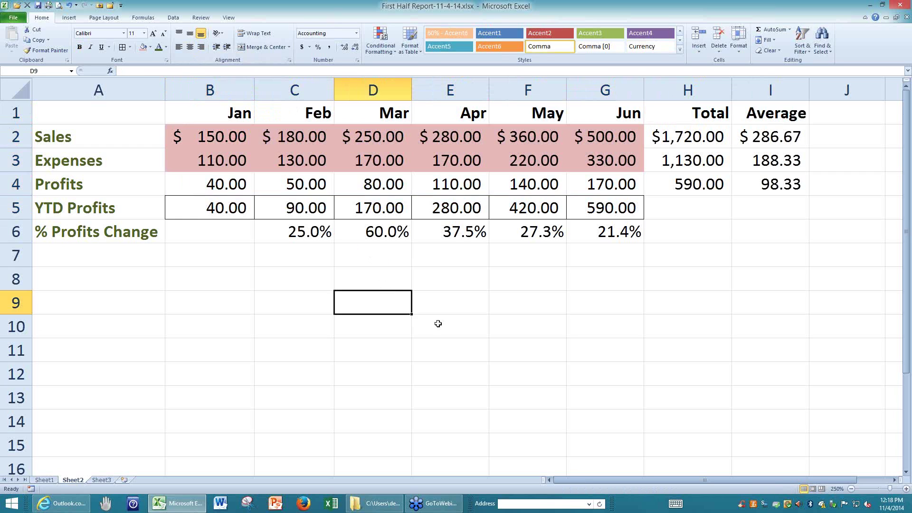
{"action": "left_click", "coordinate": [461, 294]}
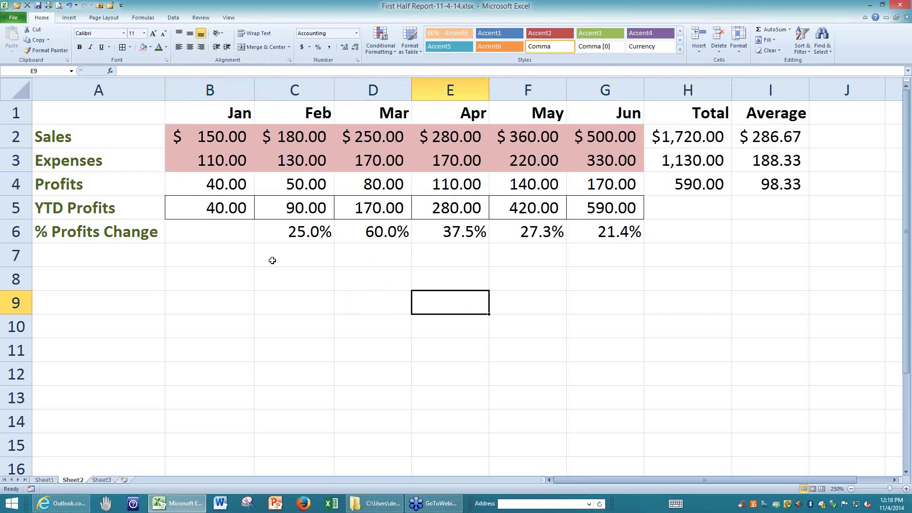
{"action": "left_click", "coordinate": [272, 283]}
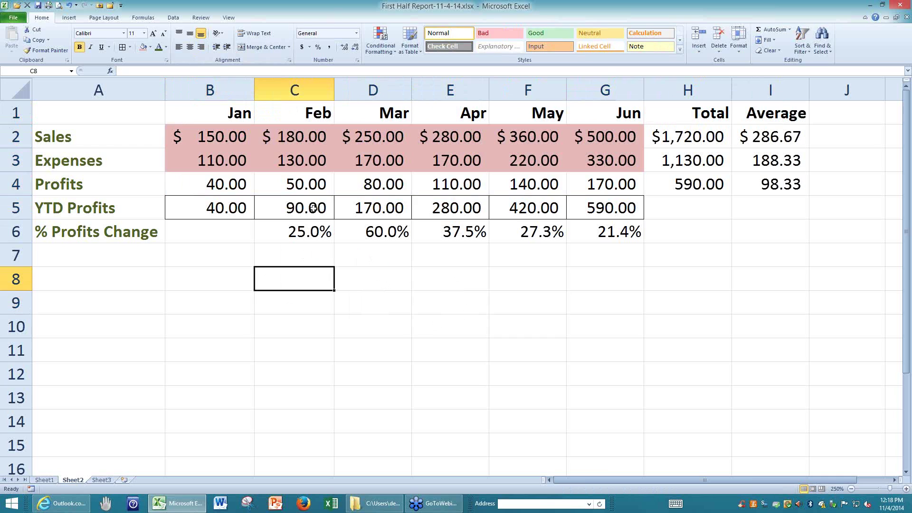
- Angle the column headings in B1:I1 counterclockwise and align them to the middle and centre of their cells
{"action": "left_click_drag", "start_coordinate": [212, 112], "coordinate": [760, 116]}
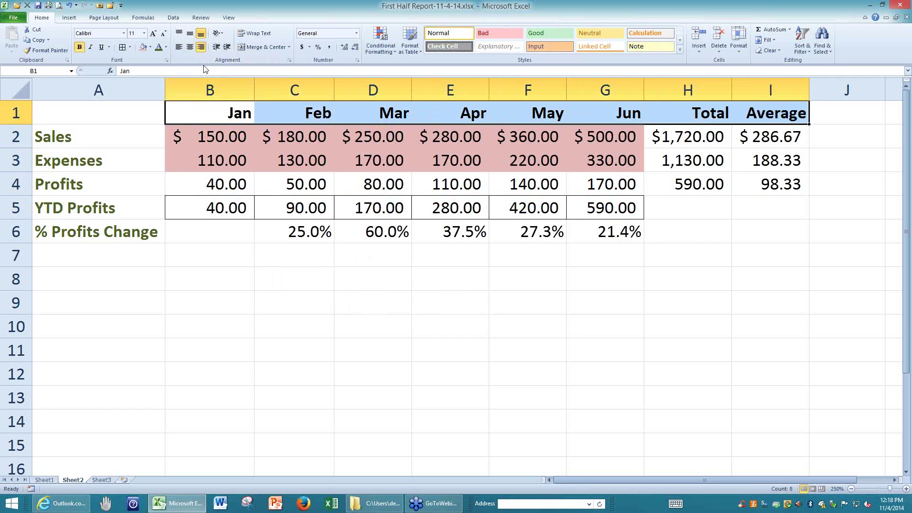
{"action": "left_click", "coordinate": [217, 36]}
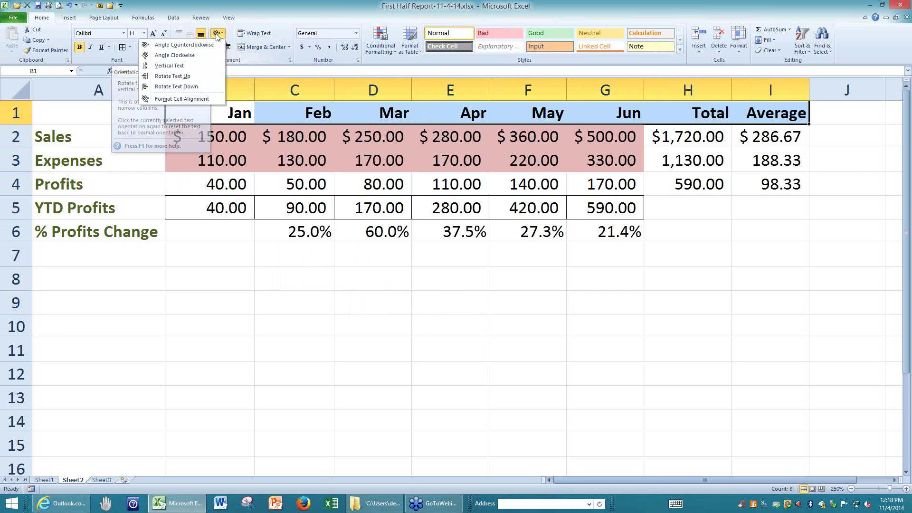
{"action": "left_click", "coordinate": [167, 45]}
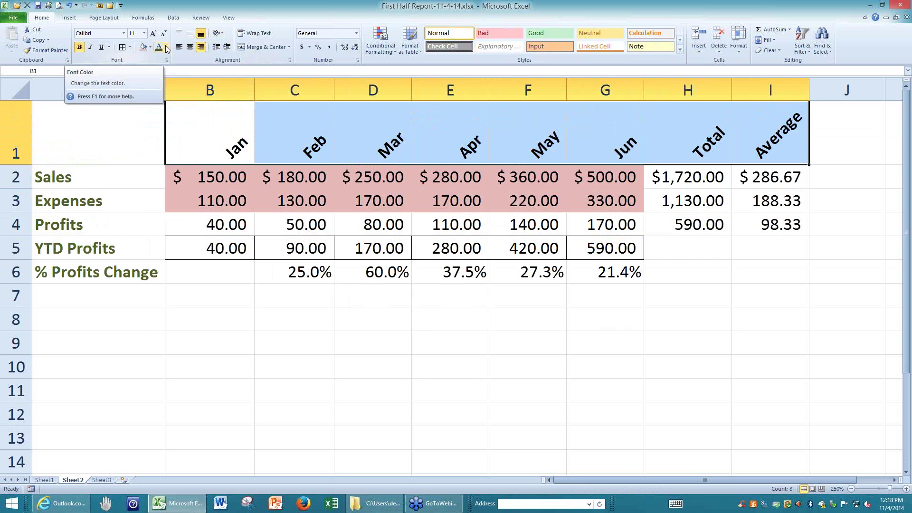
{"action": "left_click", "coordinate": [190, 34]}
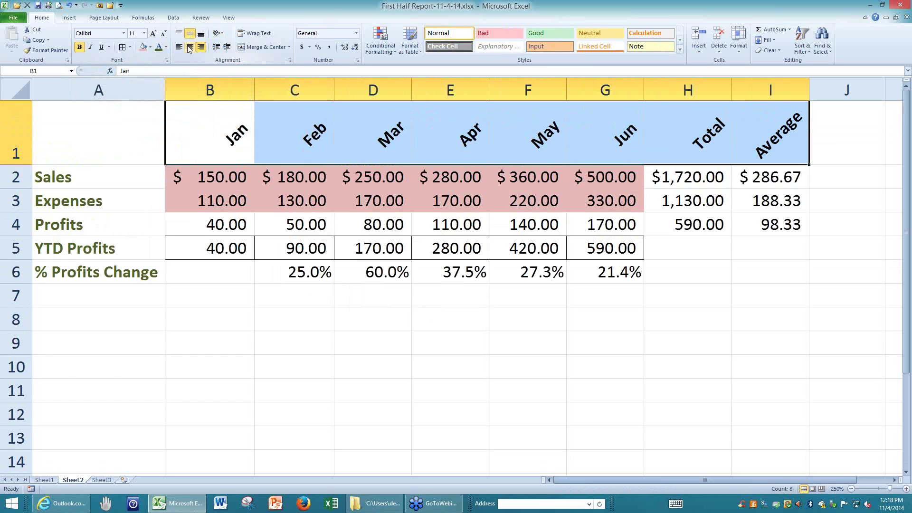
{"action": "left_click", "coordinate": [190, 47]}
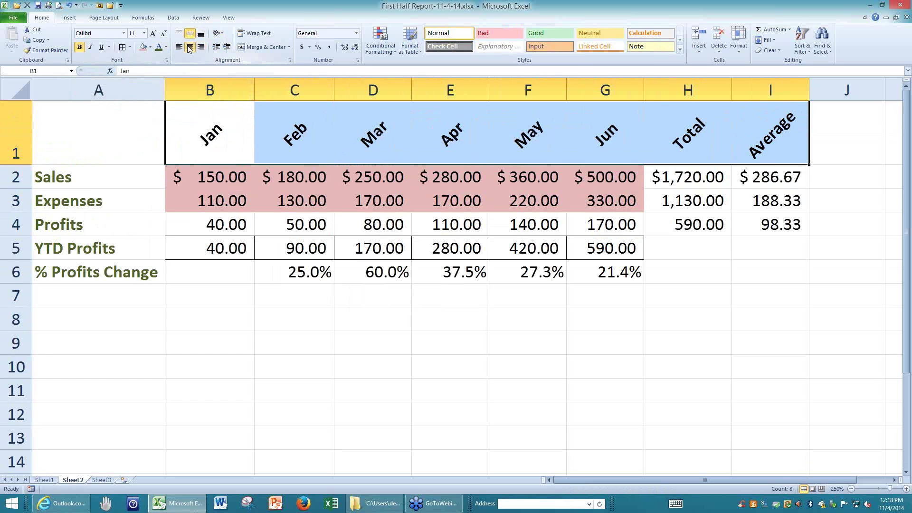
- Try the column headings in B1:I1 angled clockwise, as vertical text, rotated up and angled counterclockwise
{"action": "left_click", "coordinate": [218, 33]}
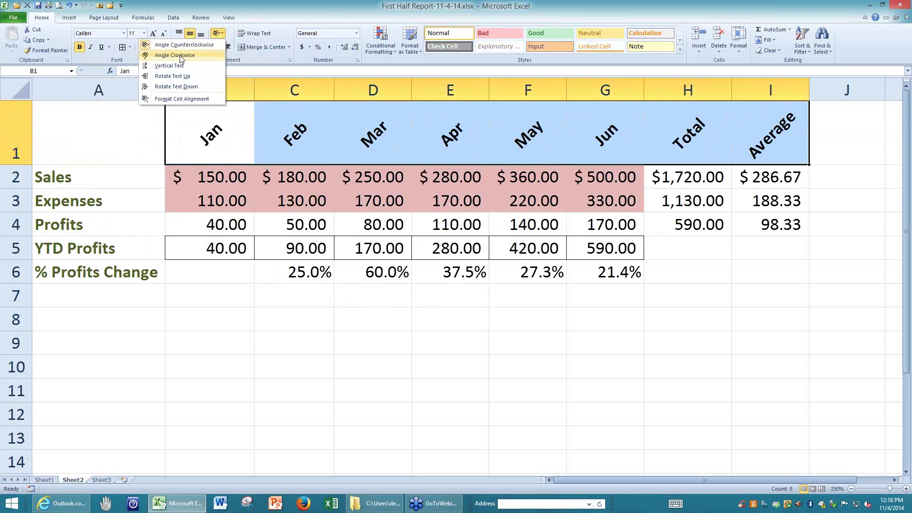
{"action": "left_click", "coordinate": [180, 56]}
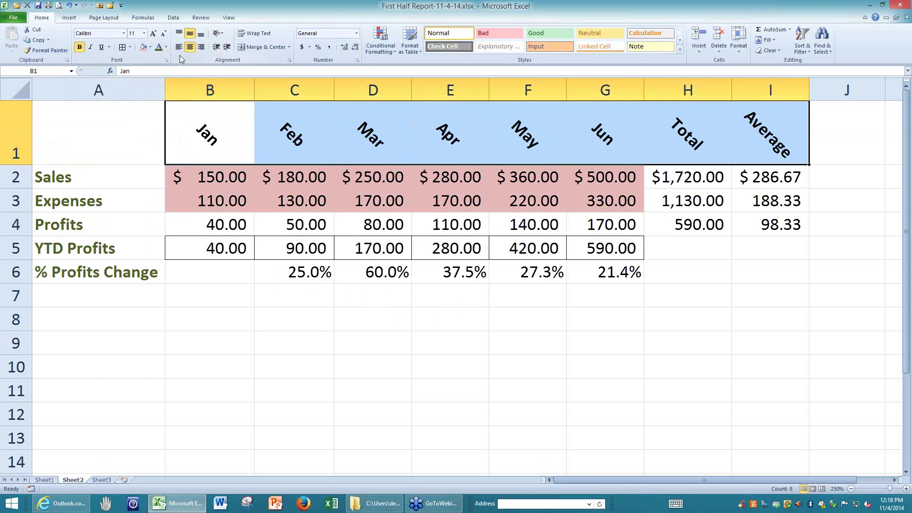
{"action": "left_click", "coordinate": [222, 35]}
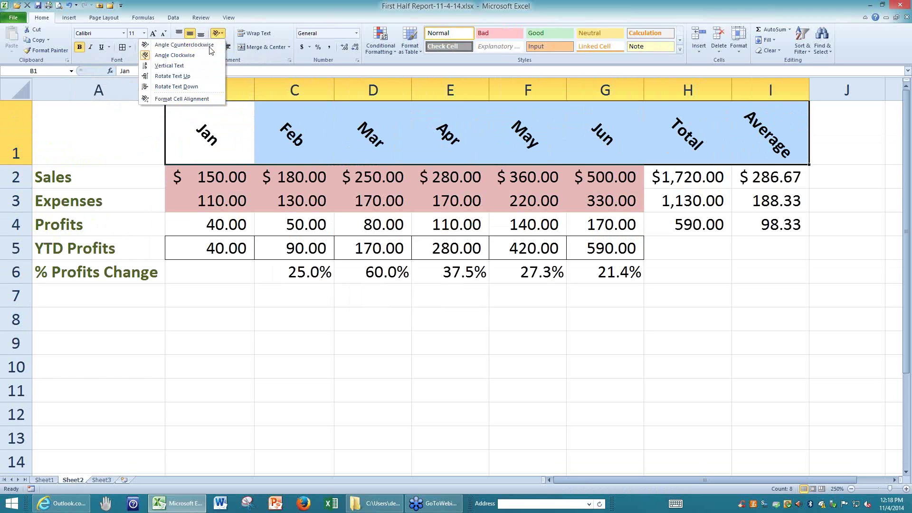
{"action": "left_click", "coordinate": [174, 66]}
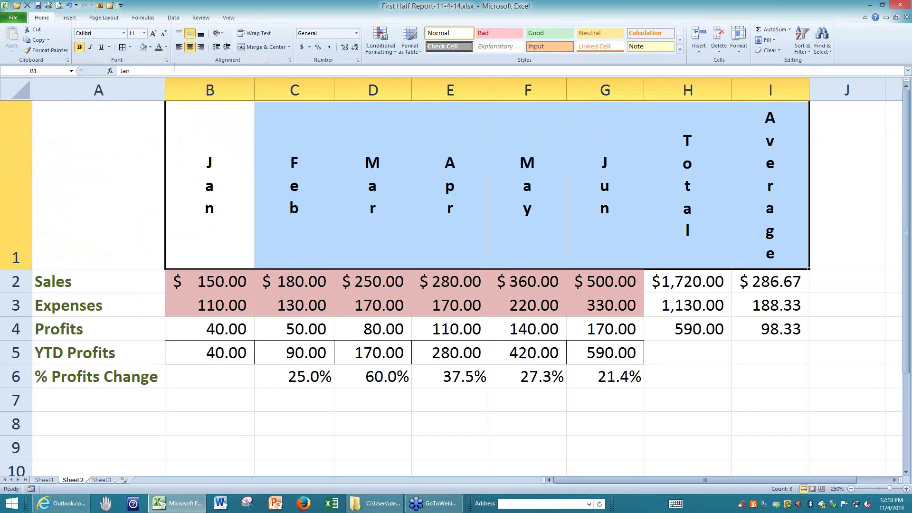
{"action": "left_click", "coordinate": [223, 34]}
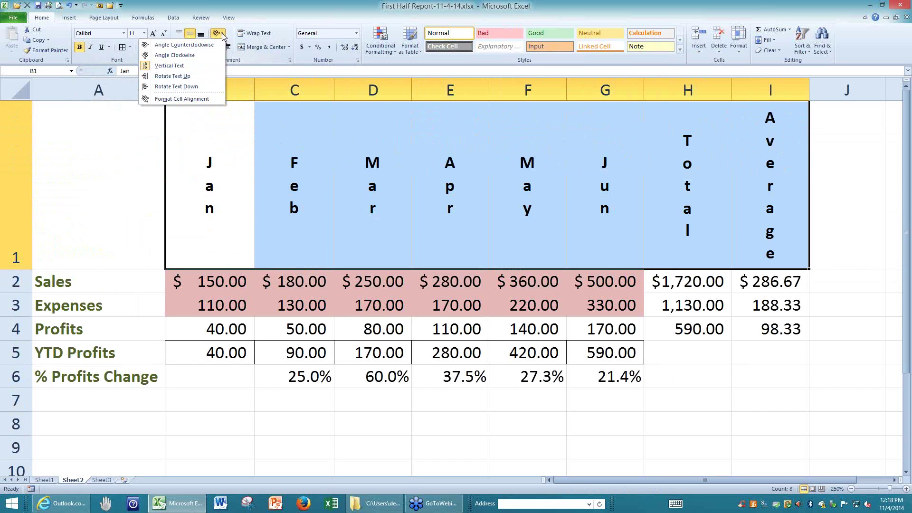
{"action": "left_click", "coordinate": [182, 77]}
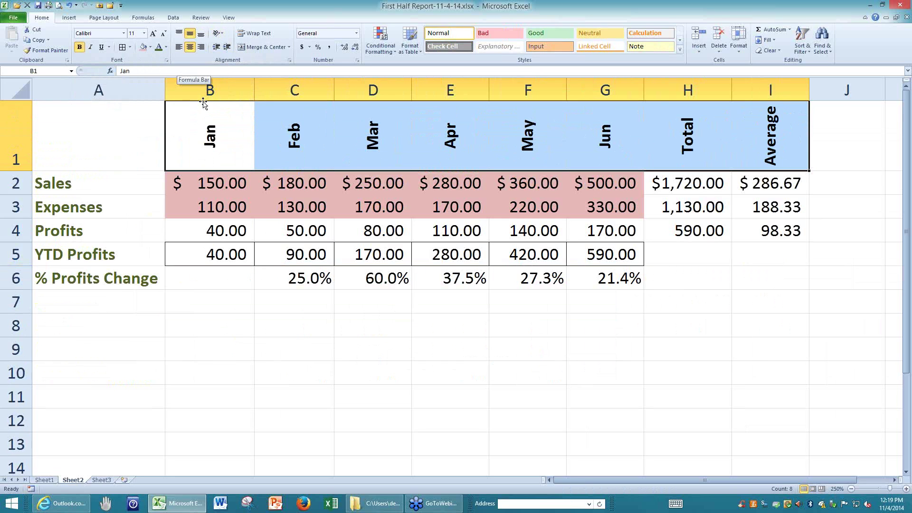
{"action": "left_click", "coordinate": [221, 34]}
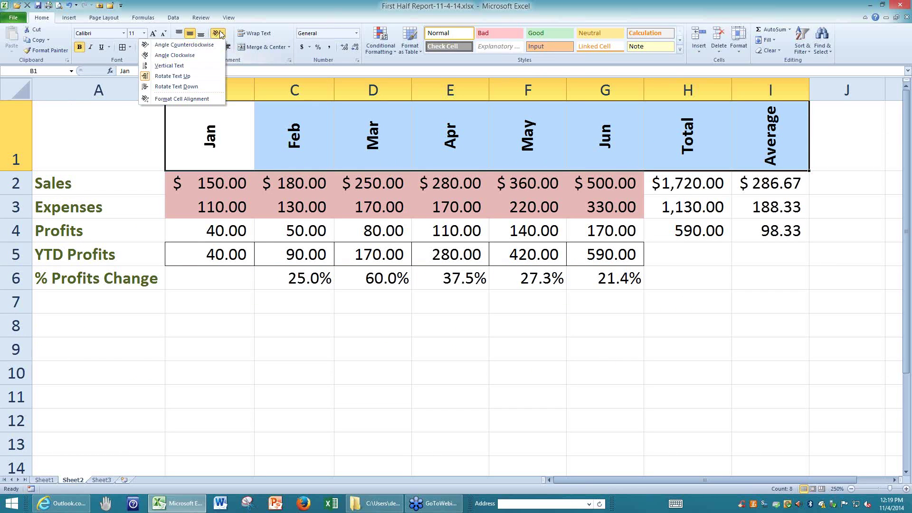
{"action": "left_click", "coordinate": [162, 45]}
- Return the column headings in B1:I1 to horizontal text in dark olive green and right-align them
{"action": "left_click", "coordinate": [220, 36]}
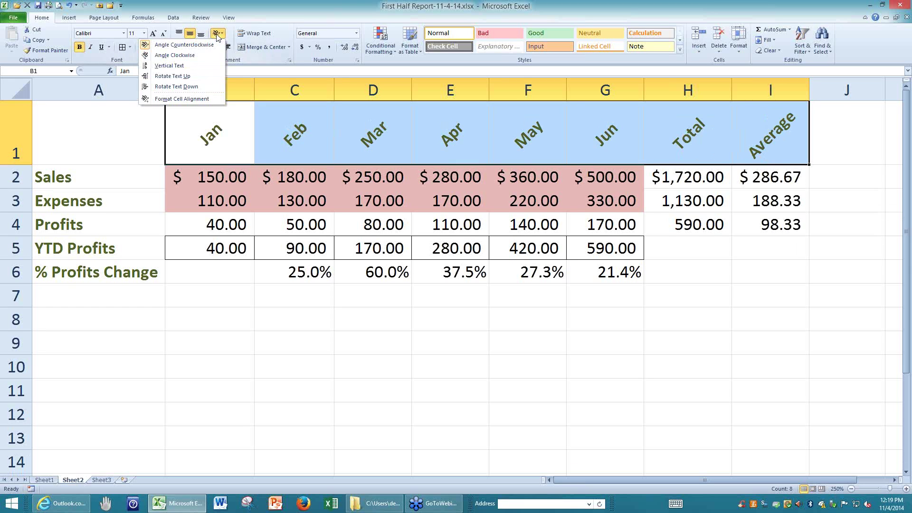
{"action": "left_click", "coordinate": [198, 46]}
{"action": "key", "text": "Escape"}
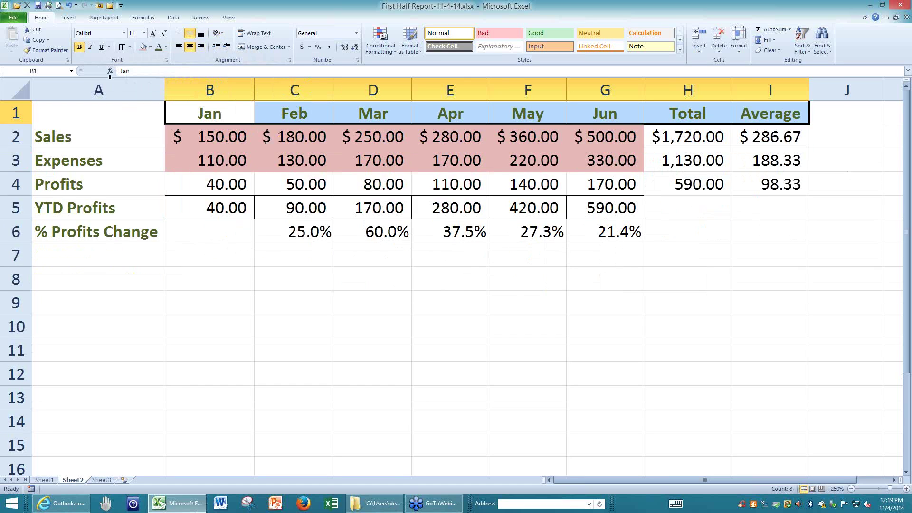
{"action": "left_click", "coordinate": [201, 47]}
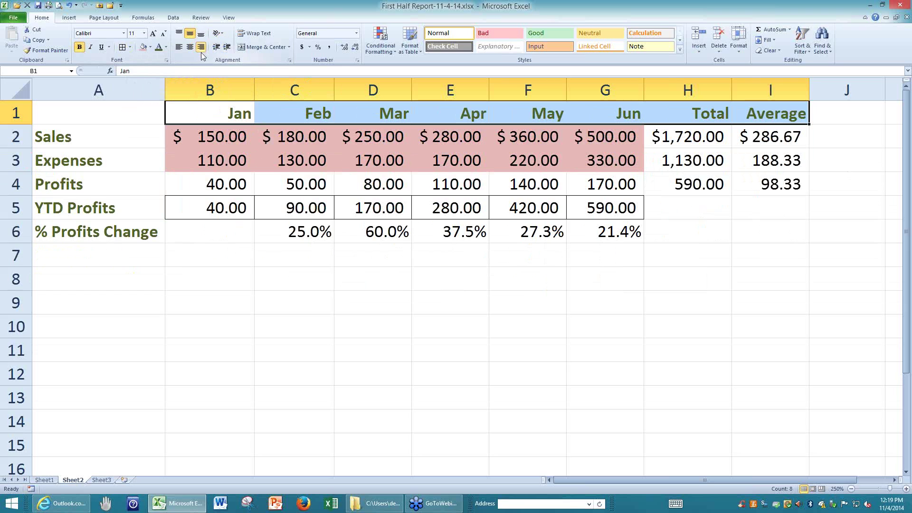
{"action": "left_click", "coordinate": [521, 286]}
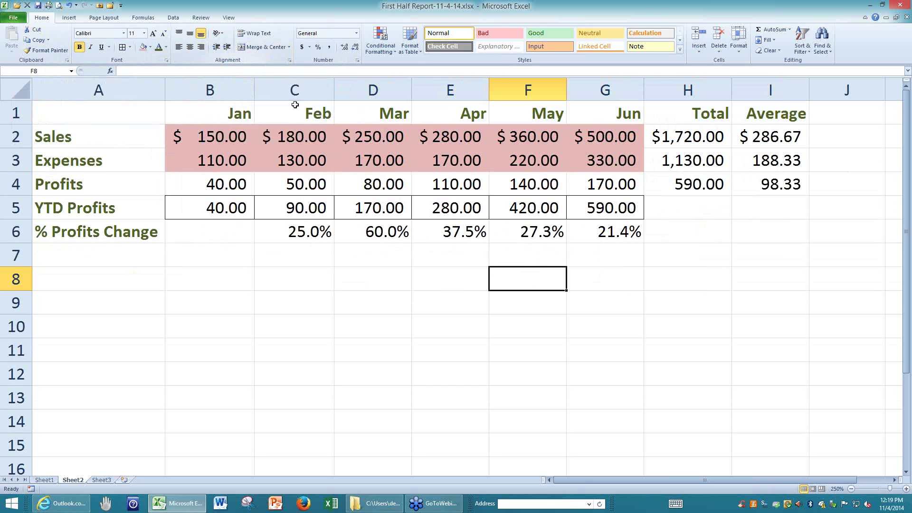
- Examine the Alignment, Number and Font settings in Format Cells for empty cell E9 and apply Strikethrough to it
{"action": "left_click", "coordinate": [413, 294]}
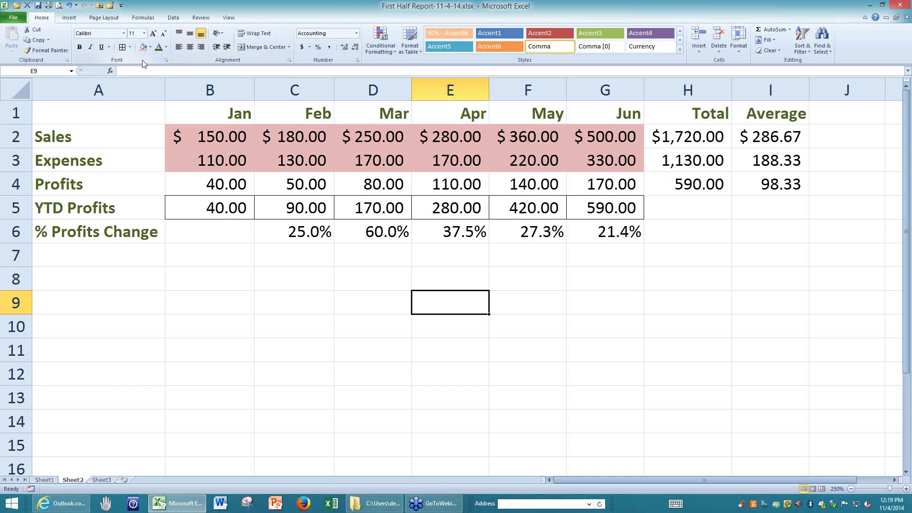
{"action": "left_click", "coordinate": [167, 60]}
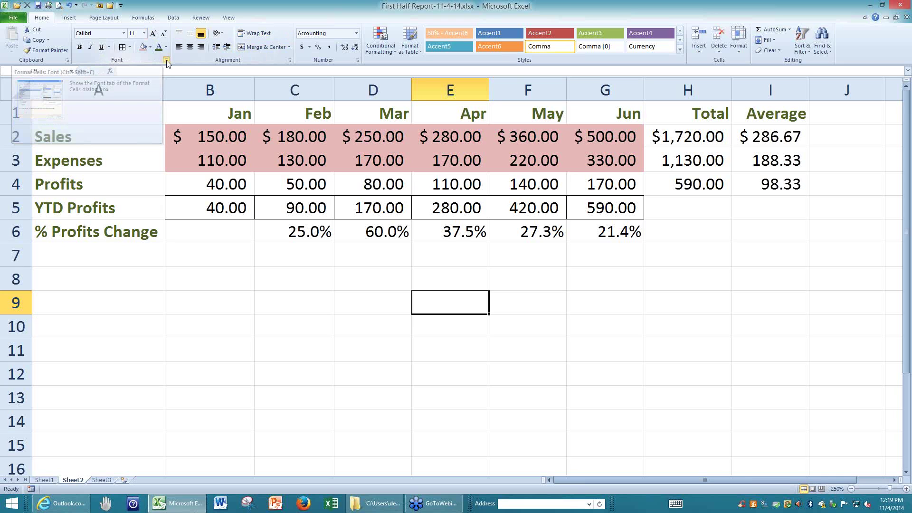
{"action": "left_click", "coordinate": [167, 60]}
{"action": "left_click_drag", "start_coordinate": [429, 184], "coordinate": [288, 228]}
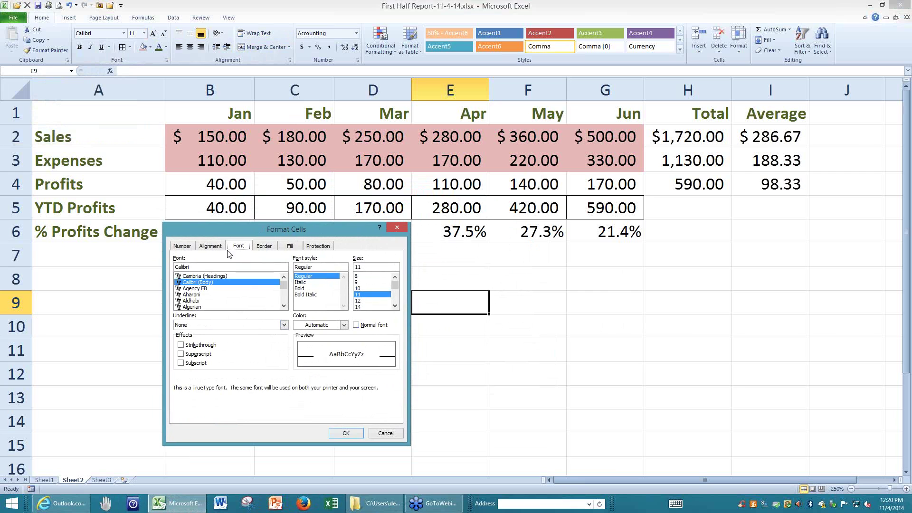
{"action": "left_click", "coordinate": [214, 246]}
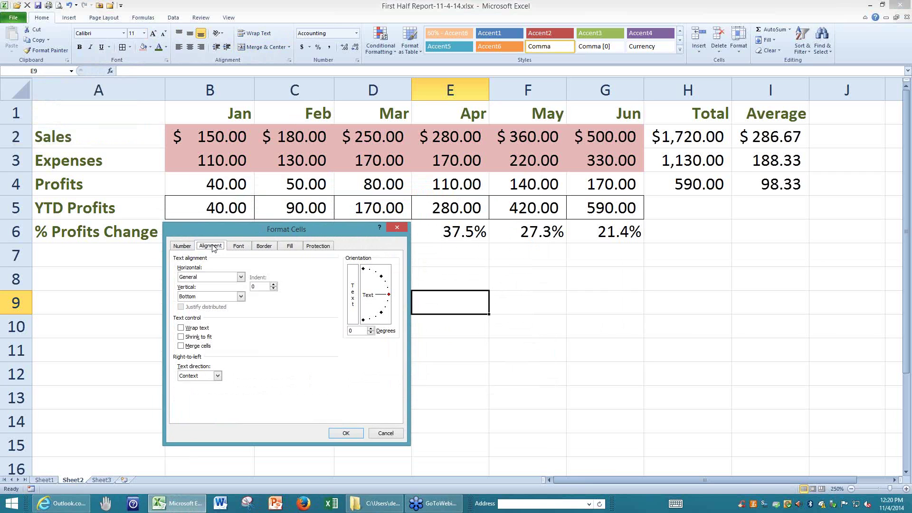
{"action": "left_click", "coordinate": [183, 247]}
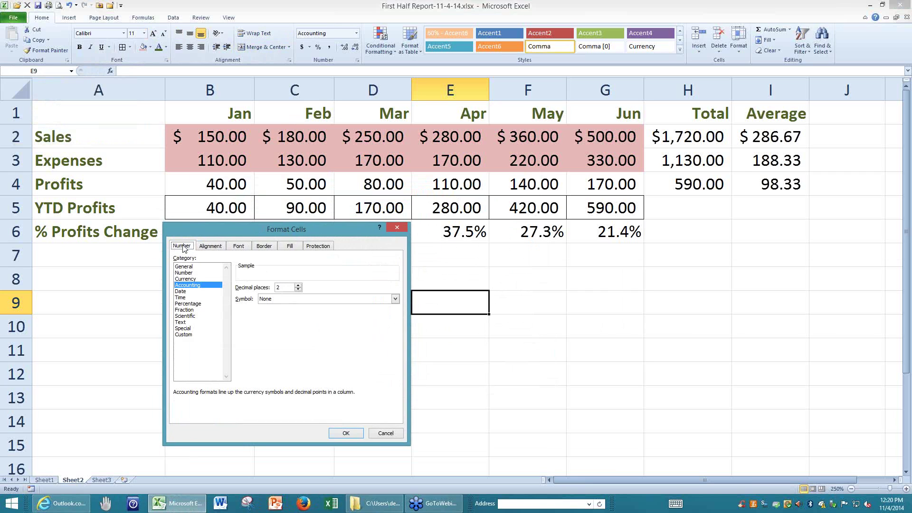
{"action": "left_click", "coordinate": [207, 249]}
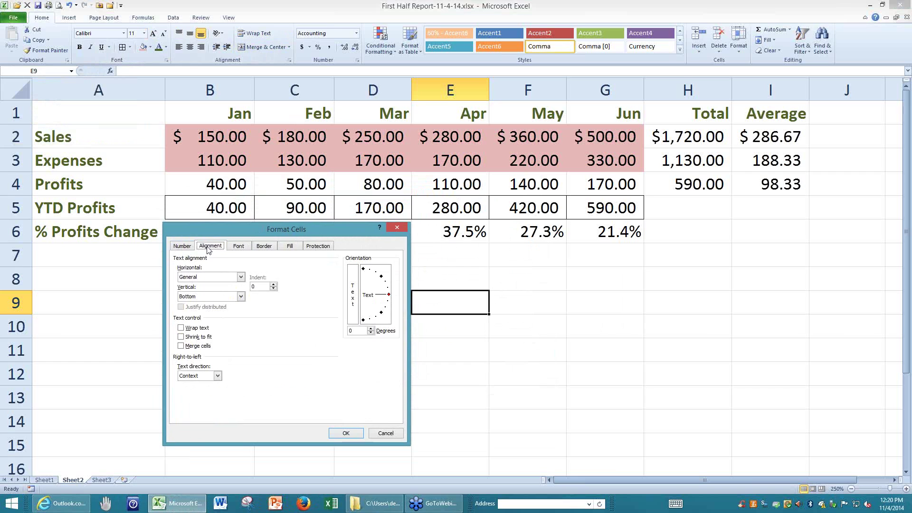
{"action": "left_click", "coordinate": [241, 246]}
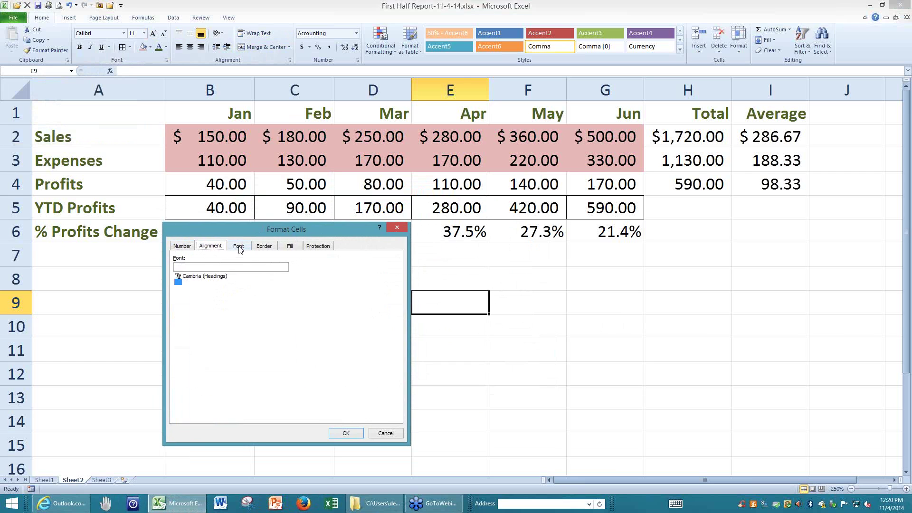
{"action": "left_click", "coordinate": [195, 345]}
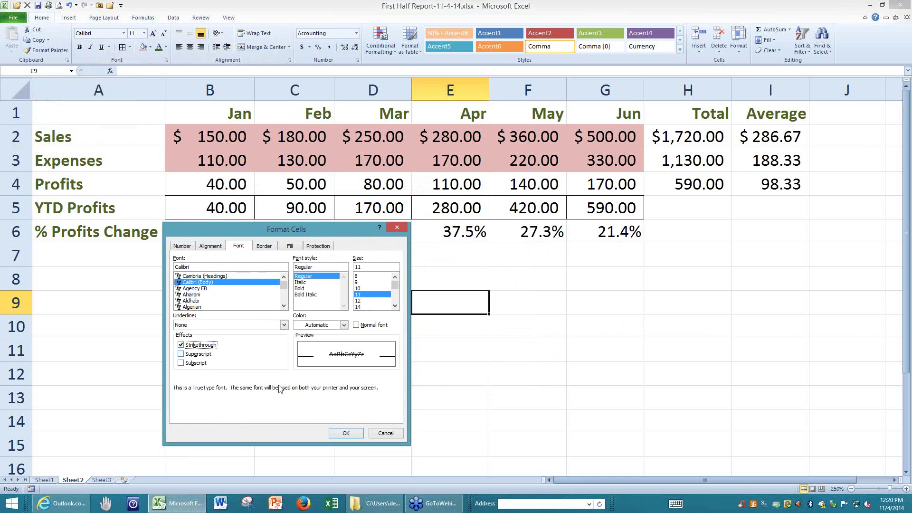
{"action": "left_click", "coordinate": [346, 433]}
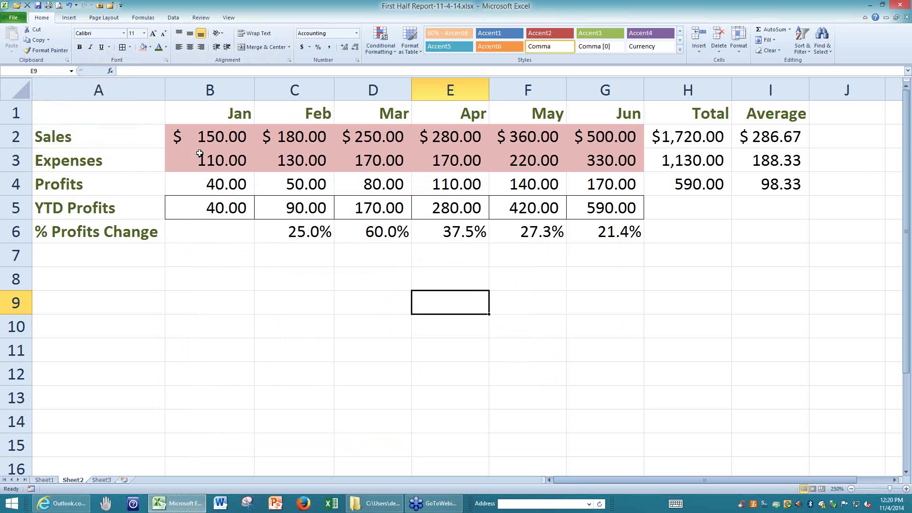
- Apply Strikethrough to the Sales figures in B2:G2 through Format Cells and undo it
{"action": "left_click_drag", "start_coordinate": [220, 137], "coordinate": [582, 137]}
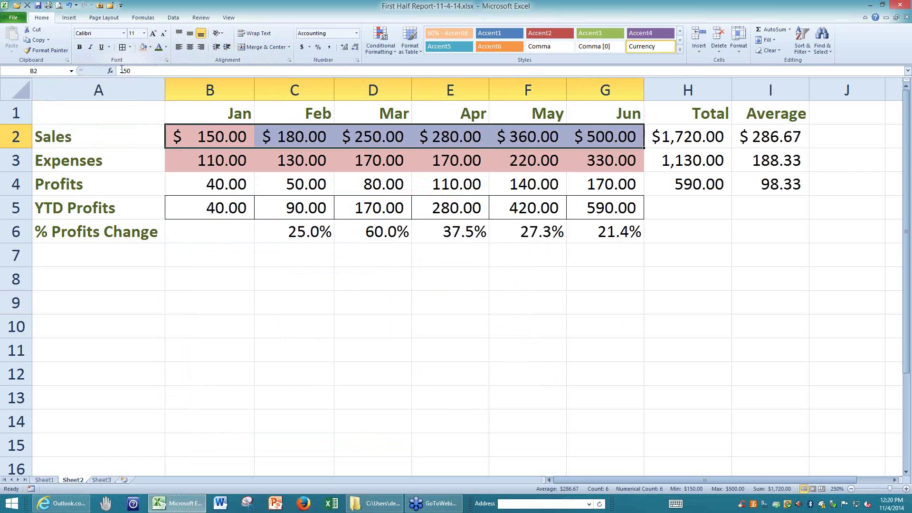
{"action": "left_click", "coordinate": [166, 60]}
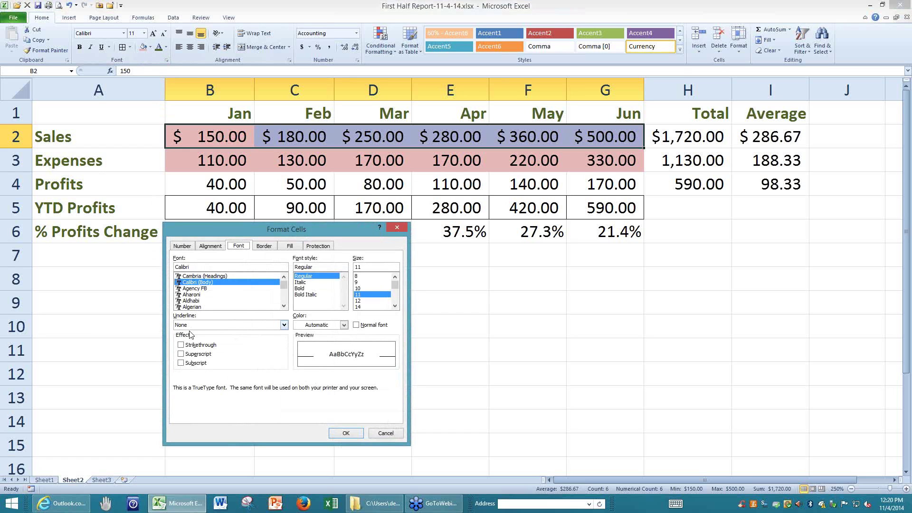
{"action": "left_click", "coordinate": [183, 345]}
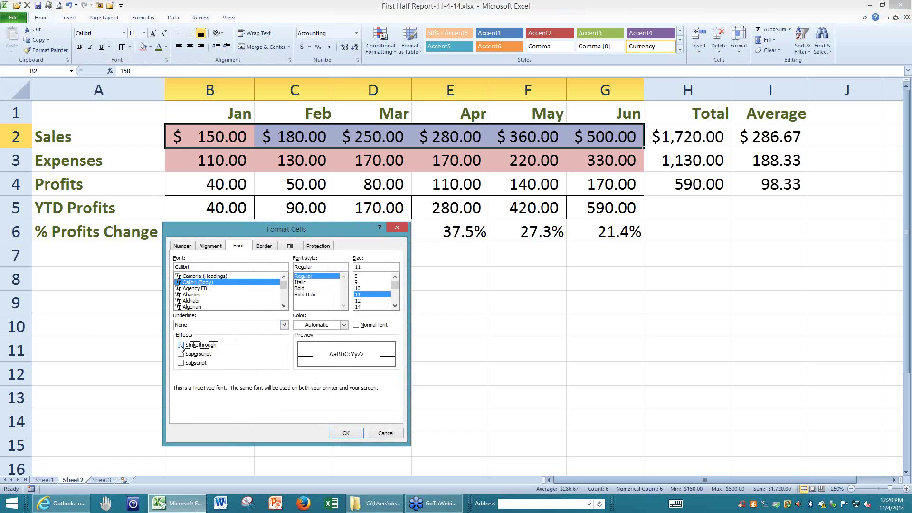
{"action": "left_click", "coordinate": [352, 434]}
{"action": "left_click", "coordinate": [487, 368]}
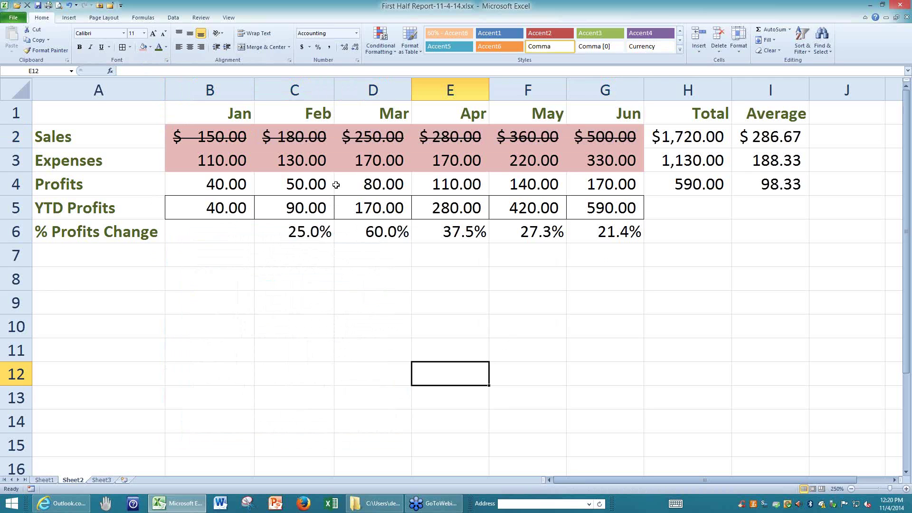
{"action": "key", "text": "ctrl+z"}
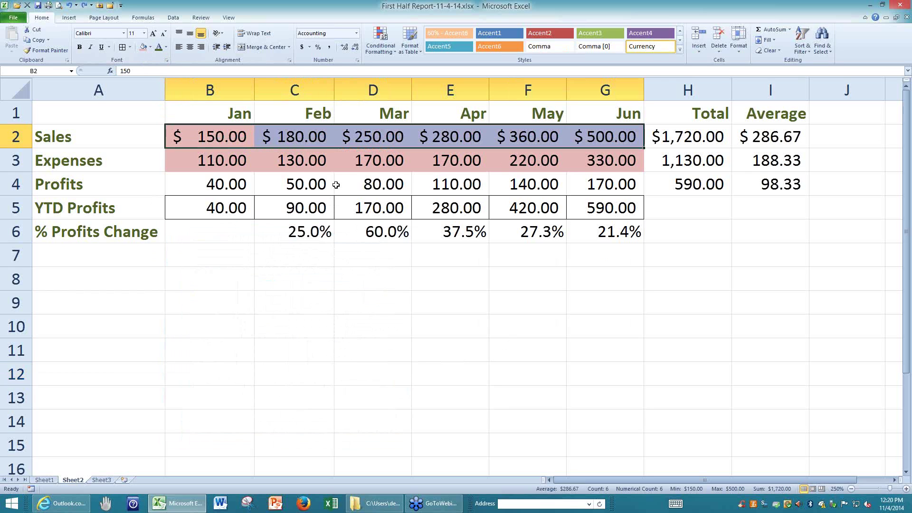
{"action": "left_click", "coordinate": [375, 307]}
- Examine the Number, Alignment, Font, Border and Fill settings in Format Cells for B7 and close the dialog without applying anything
{"action": "left_click", "coordinate": [231, 256]}
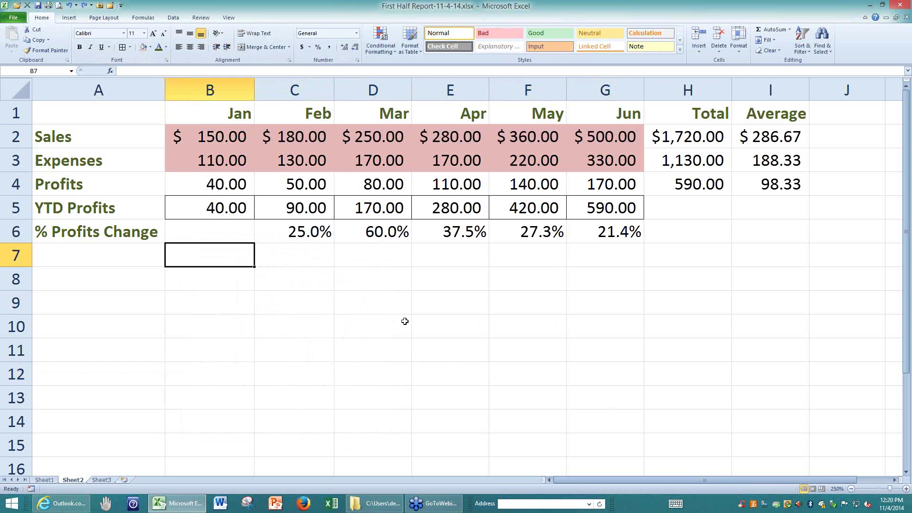
{"action": "key", "text": "ctrl+shift+f"}
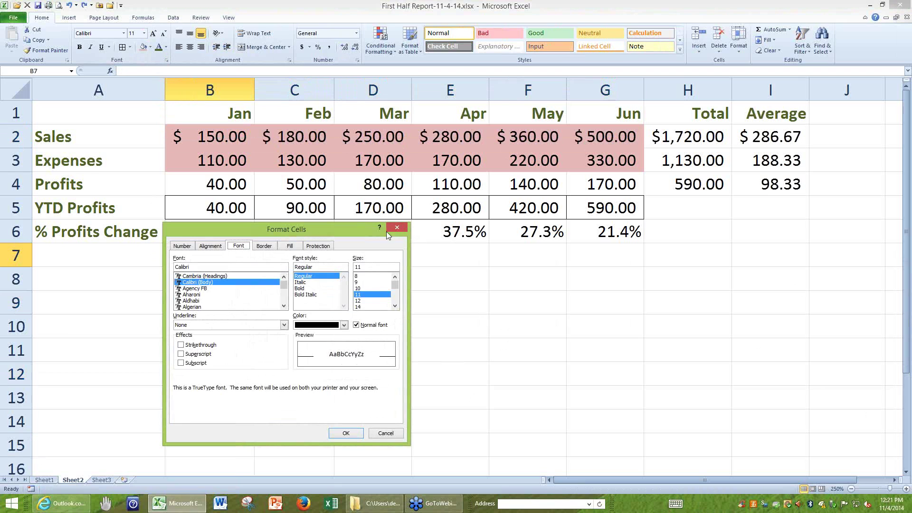
{"action": "left_click_drag", "start_coordinate": [358, 230], "coordinate": [504, 256]}
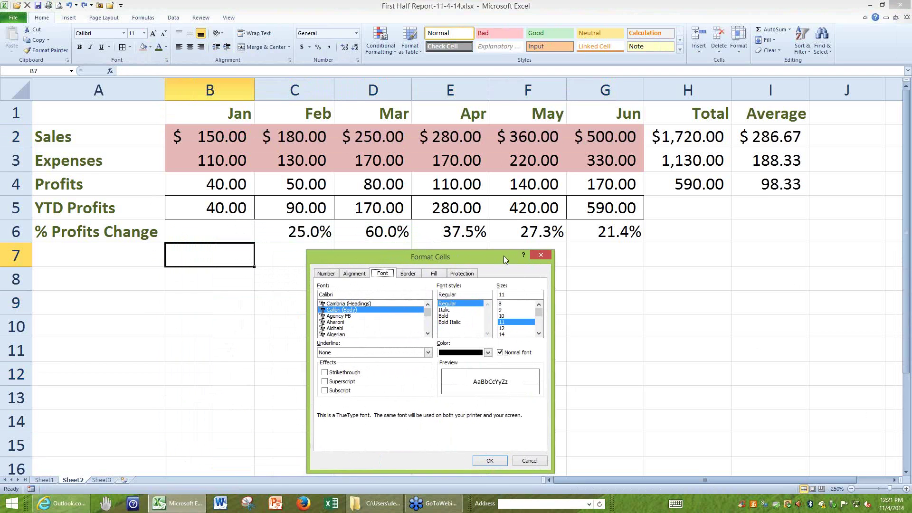
{"action": "left_click", "coordinate": [334, 269]}
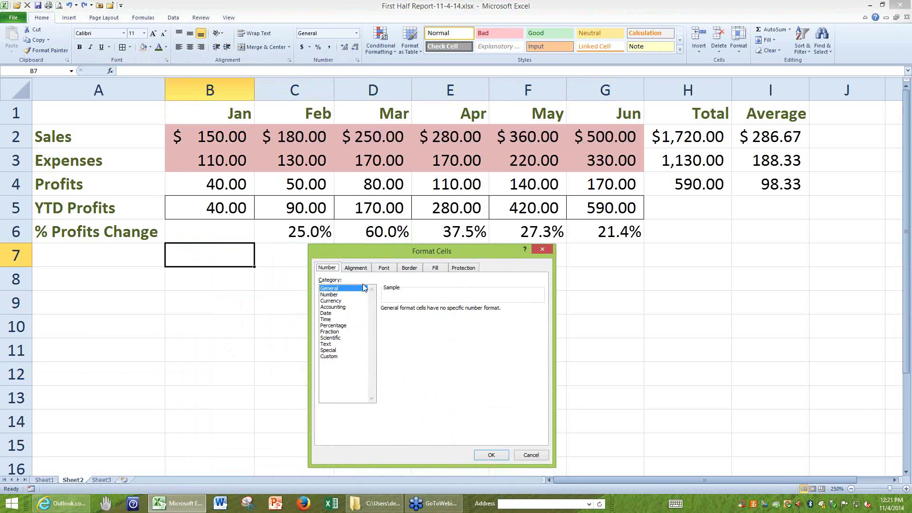
{"action": "left_click", "coordinate": [356, 269]}
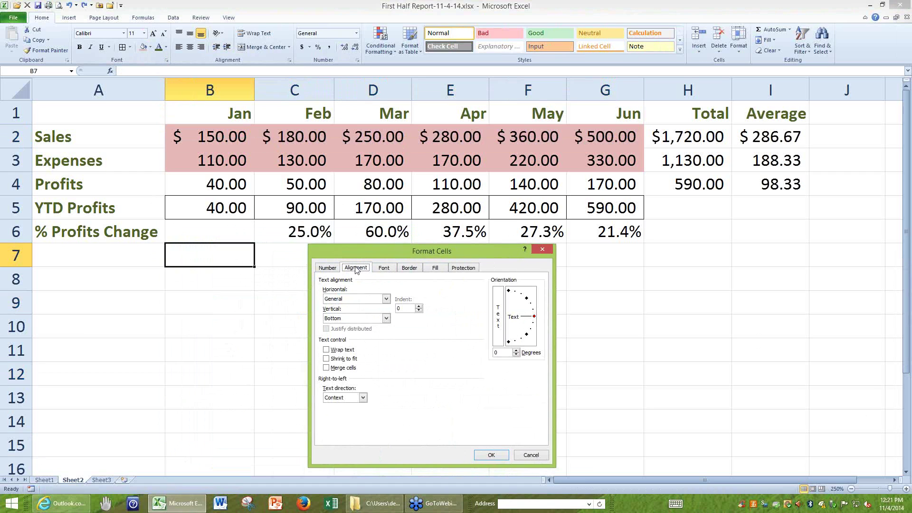
{"action": "left_click", "coordinate": [383, 269]}
{"action": "left_click", "coordinate": [408, 269]}
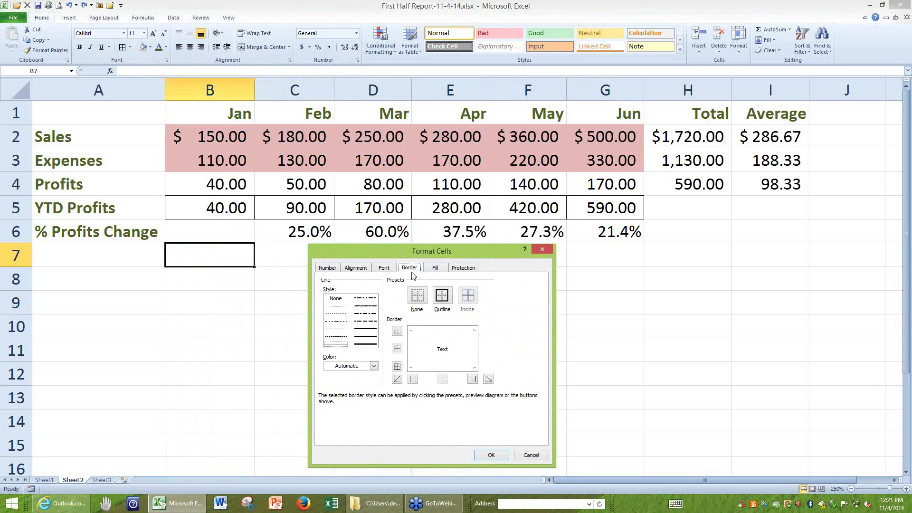
{"action": "left_click", "coordinate": [434, 269]}
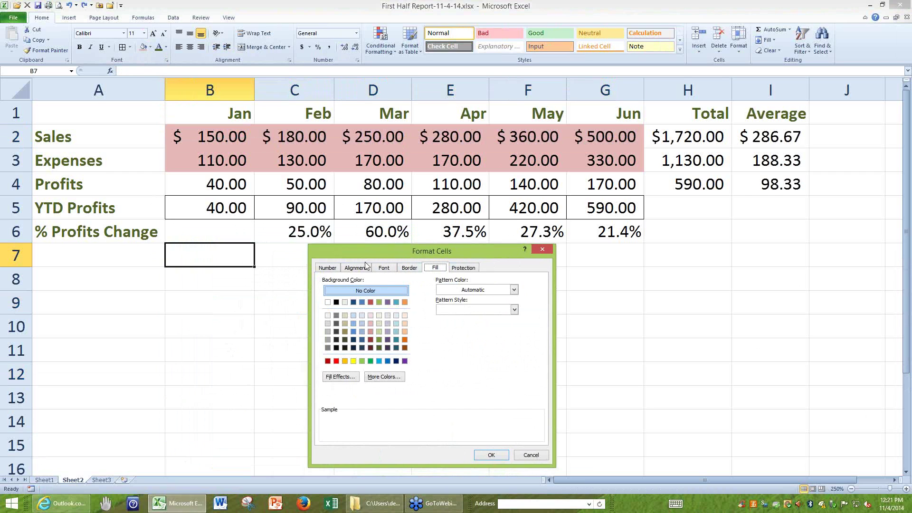
{"action": "left_click", "coordinate": [327, 269]}
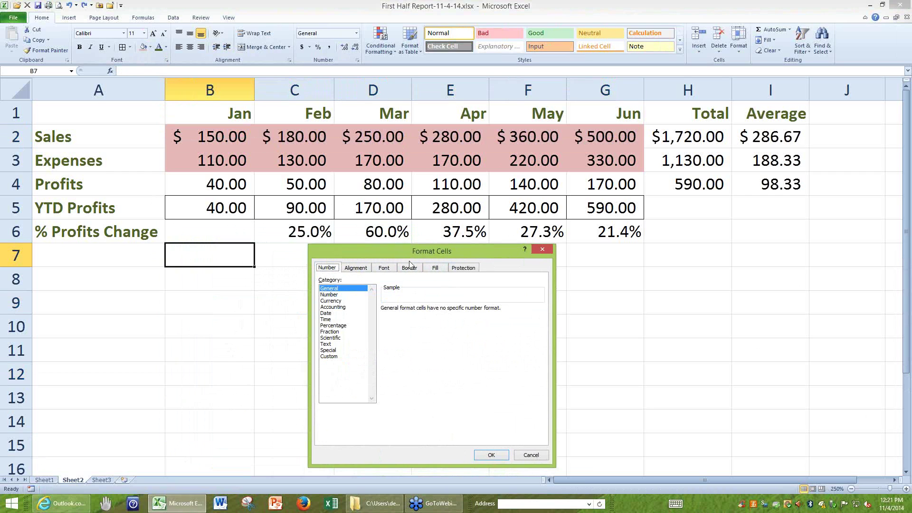
{"action": "left_click", "coordinate": [354, 269]}
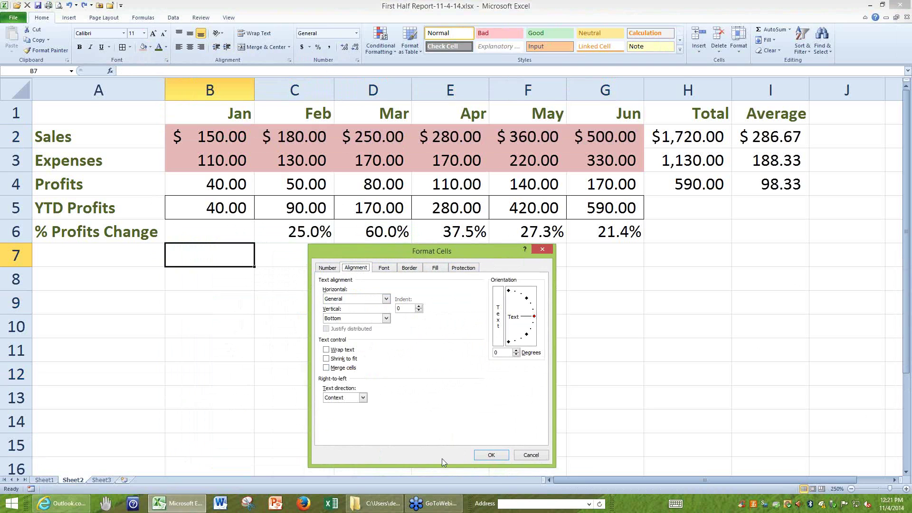
{"action": "left_click", "coordinate": [530, 455]}
{"action": "left_click", "coordinate": [401, 348]}
{"action": "left_click", "coordinate": [627, 303]}
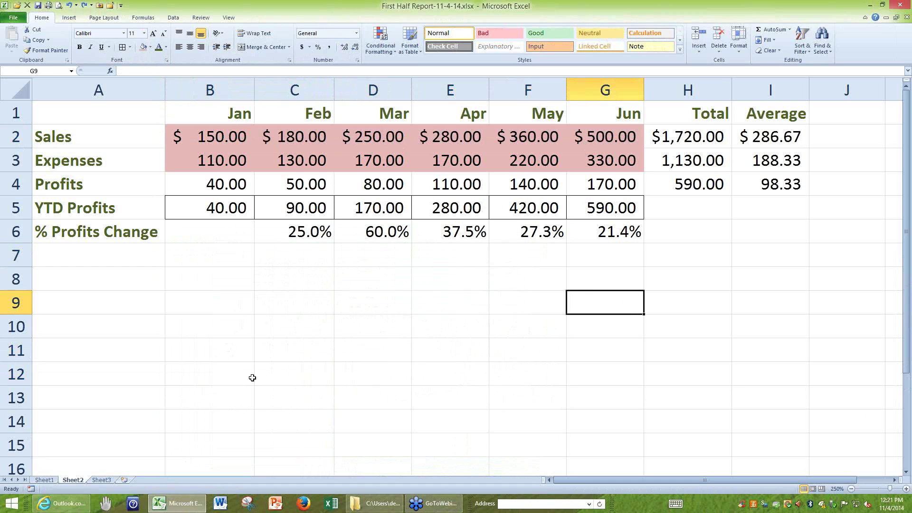
{"action": "left_click", "coordinate": [202, 345]}
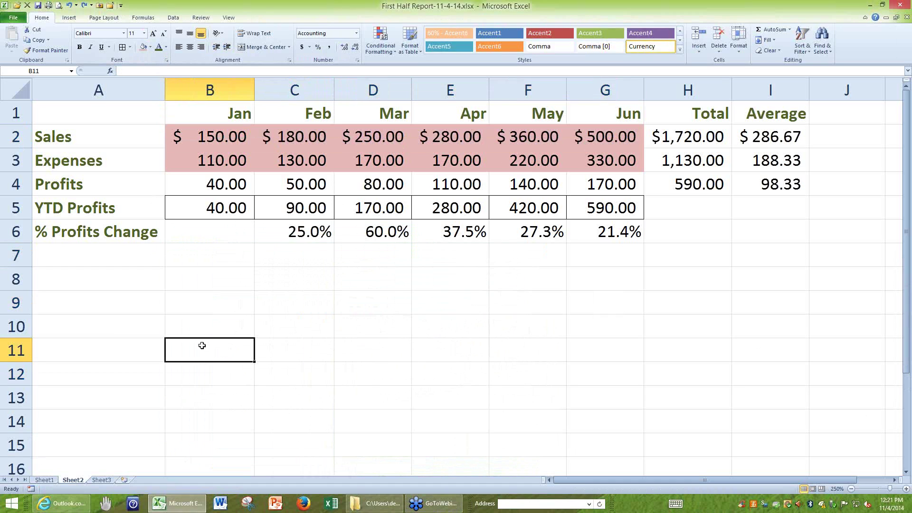
{"action": "left_click", "coordinate": [92, 113]}
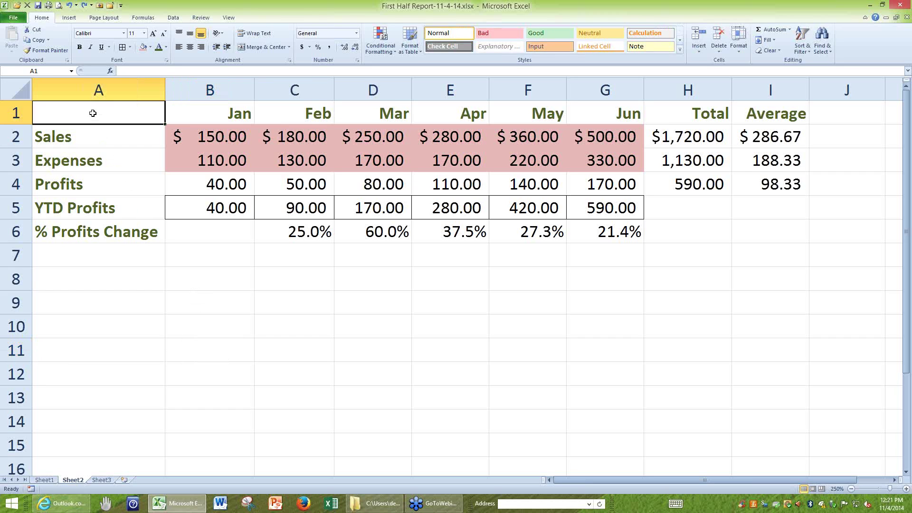
{"action": "left_click", "coordinate": [383, 309]}
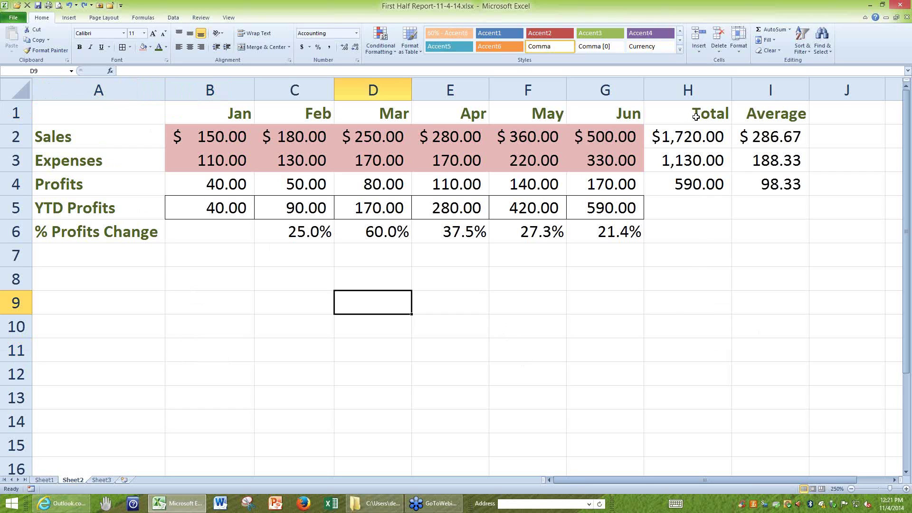
{"action": "left_click", "coordinate": [674, 305]}
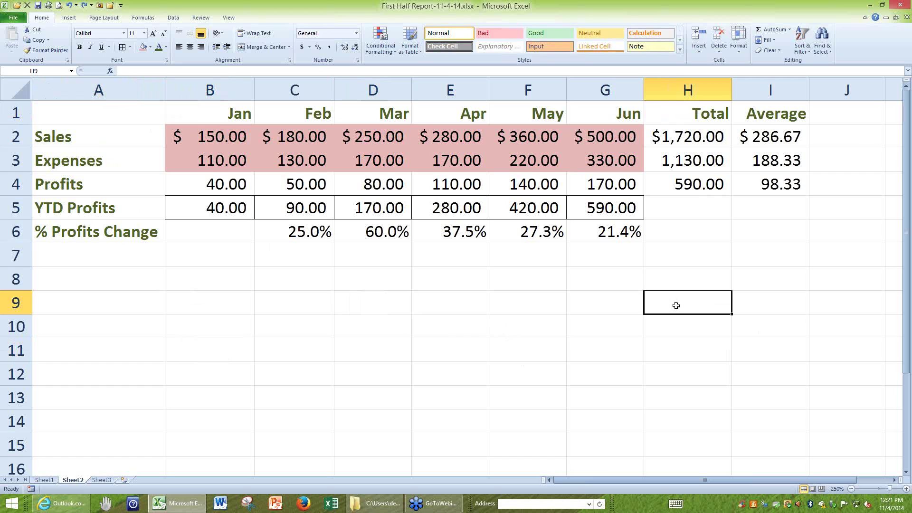
{"action": "left_click", "coordinate": [686, 139]}
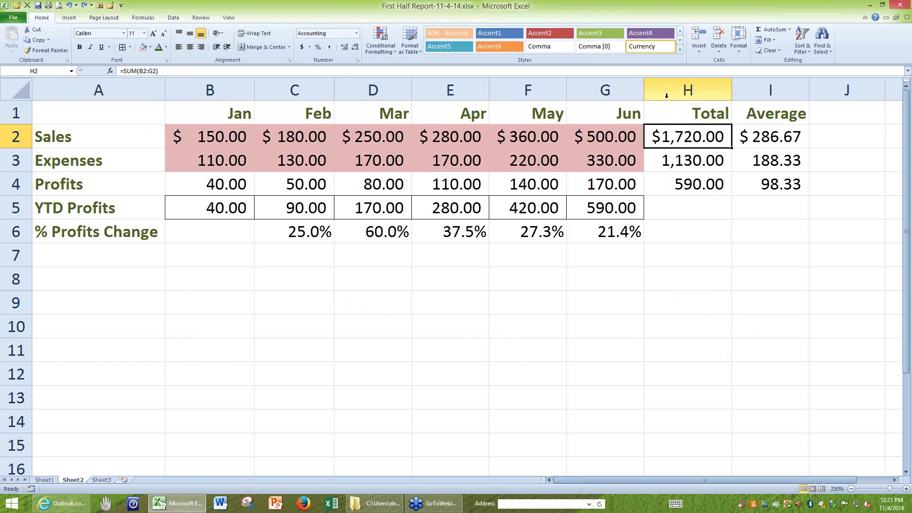
- Widen columns B through H together so that they all share the same width
{"action": "left_click", "coordinate": [199, 85]}
{"action": "left_click_drag", "start_coordinate": [241, 87], "coordinate": [576, 86]}
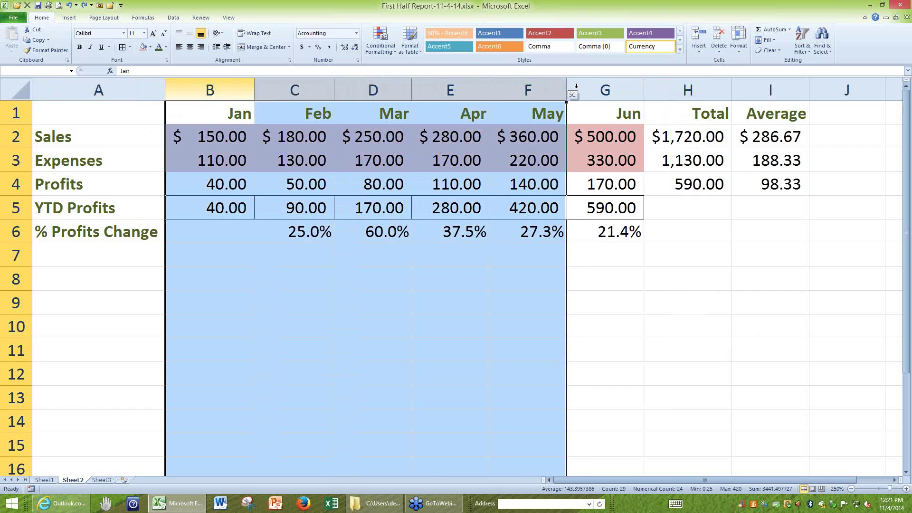
{"action": "left_click_drag", "start_coordinate": [576, 86], "coordinate": [733, 86]}
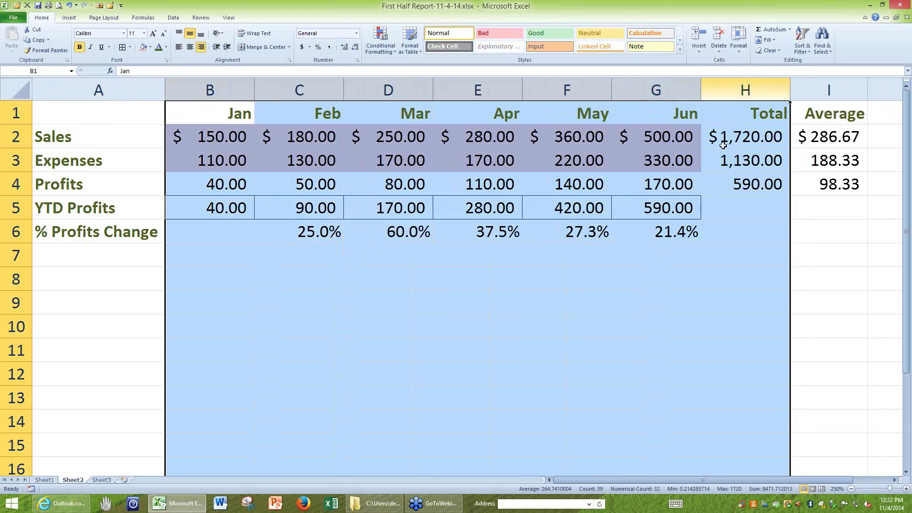
{"action": "left_click", "coordinate": [719, 359]}
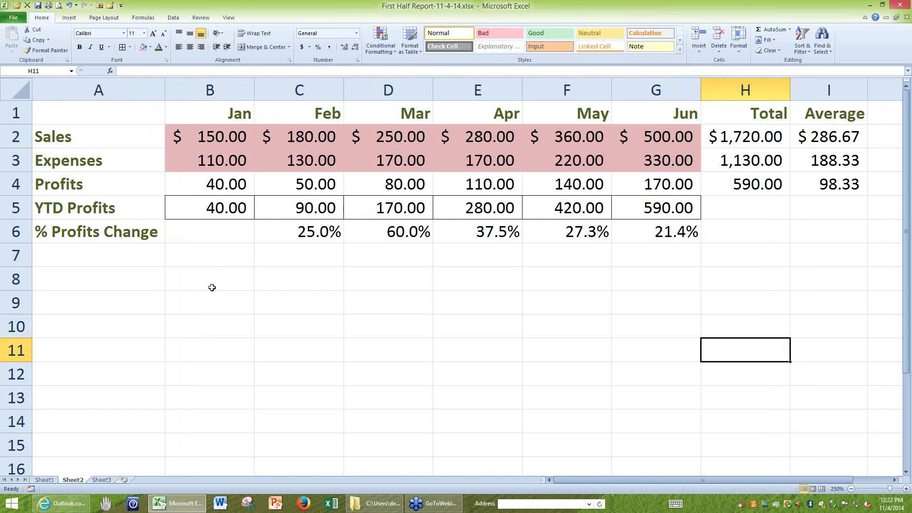
- AutoFit columns B through H to their contents in one operation
{"action": "left_click_drag", "start_coordinate": [221, 90], "coordinate": [748, 89]}
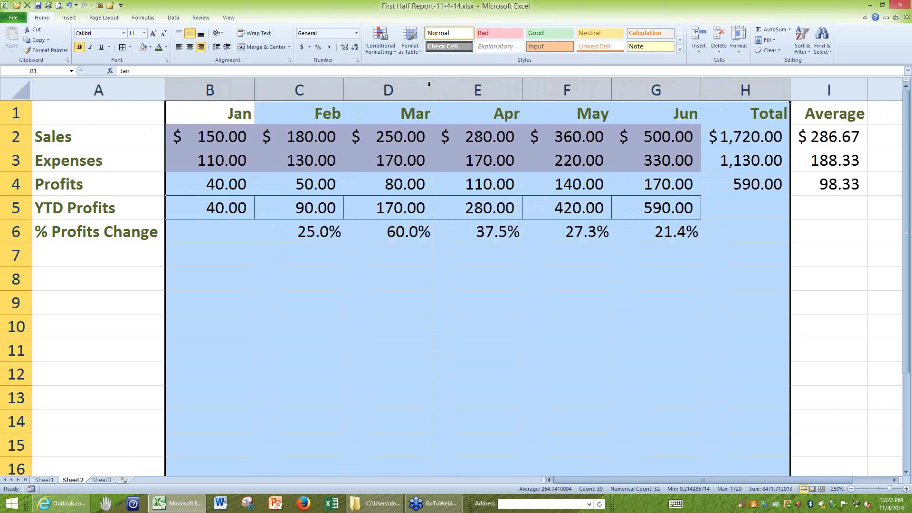
{"action": "double_click", "coordinate": [343, 89]}
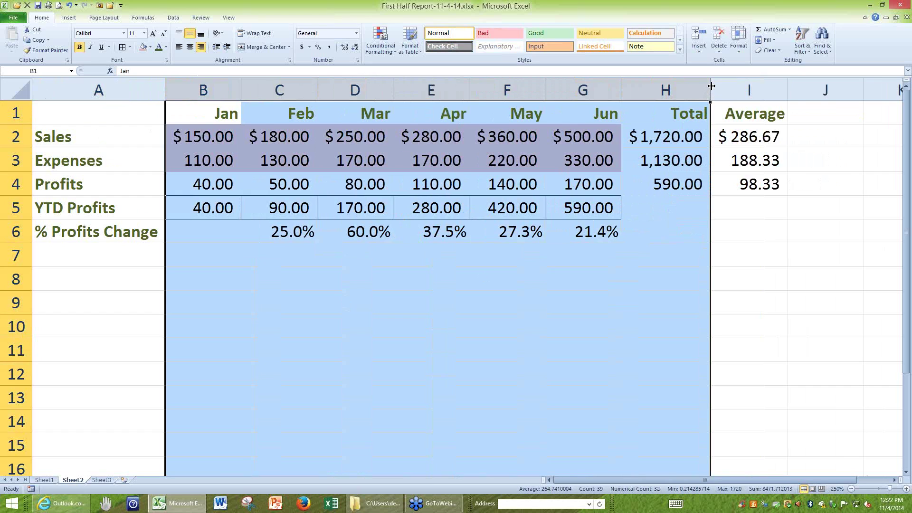
{"action": "left_click_drag", "start_coordinate": [710, 85], "coordinate": [711, 85]}
{"action": "left_click_drag", "start_coordinate": [621, 89], "coordinate": [622, 89]}
{"action": "left_click", "coordinate": [650, 260]}
{"action": "left_click", "coordinate": [561, 309]}
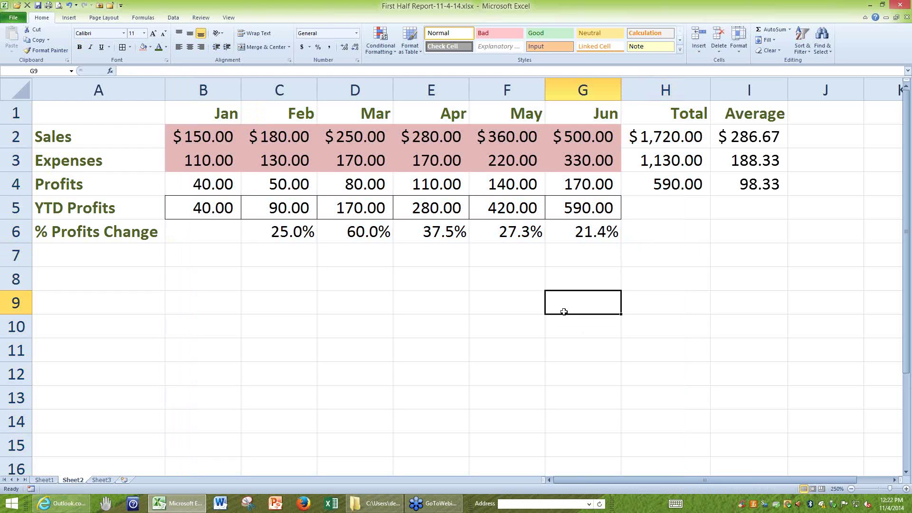
- Enter the long word Telecommunications in cell B8 beneath the report table
{"action": "left_click", "coordinate": [354, 351]}
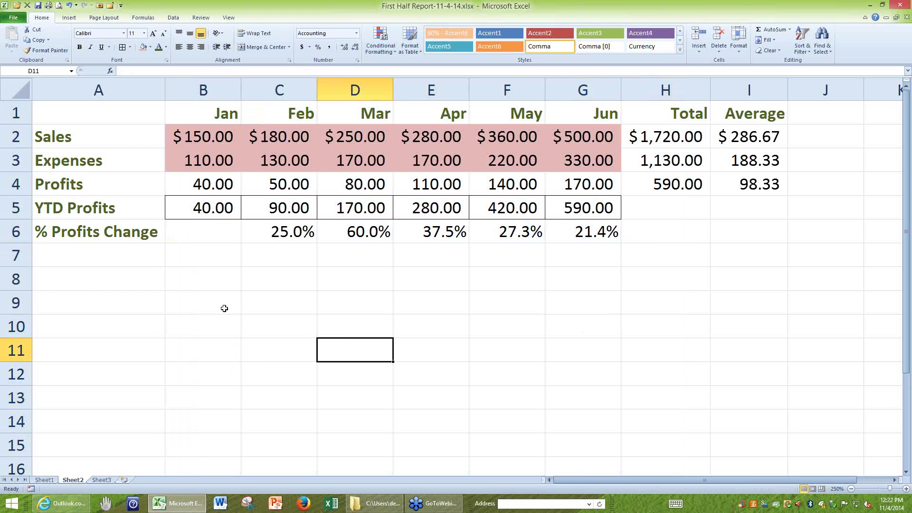
{"action": "left_click", "coordinate": [190, 277]}
{"action": "type", "text": "Te"}
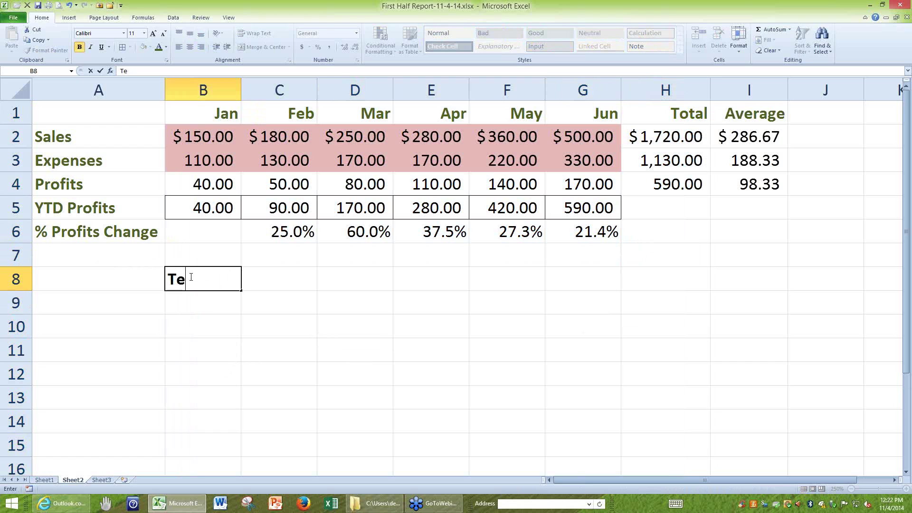
{"action": "type", "text": "lecommuniv"}
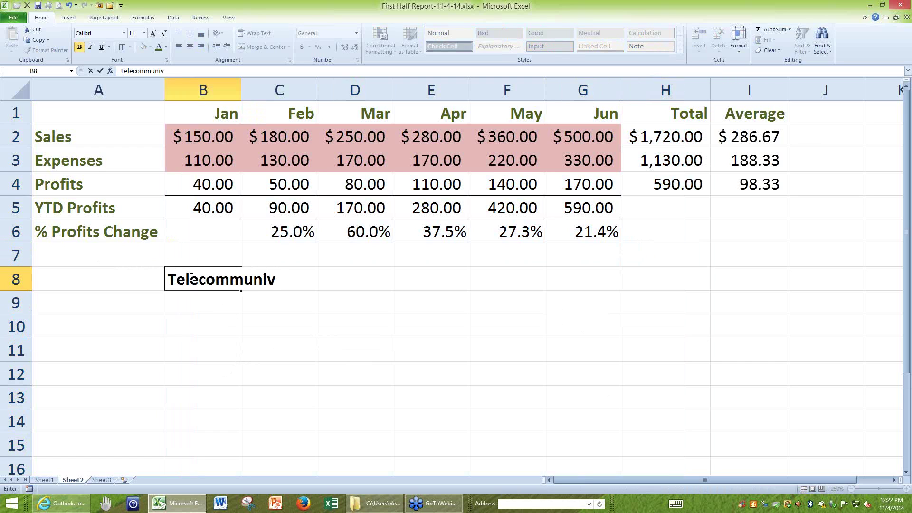
{"action": "key", "text": "BackSpace"}
{"action": "type", "text": "cations"}
{"action": "key", "text": "Return"}
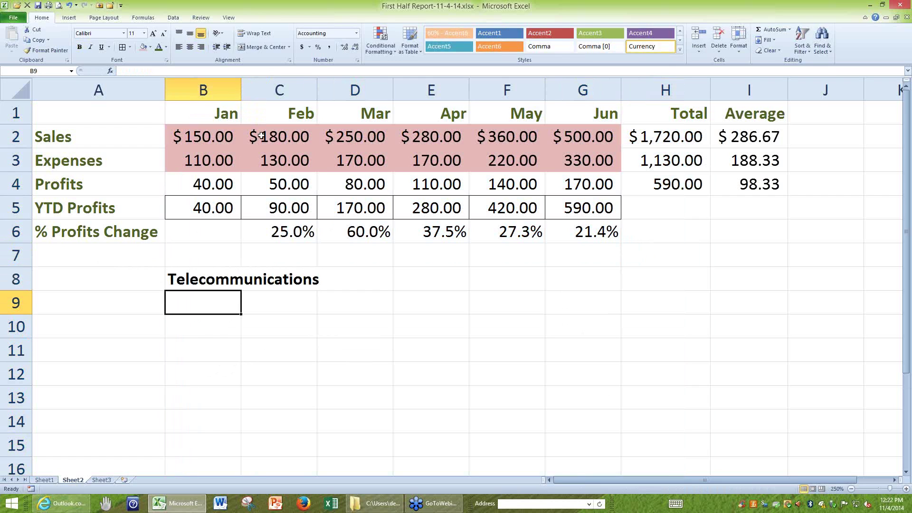
- Widen column B to hold the Telecommunications entry and narrow it back to about its previous width
{"action": "left_click", "coordinate": [314, 324]}
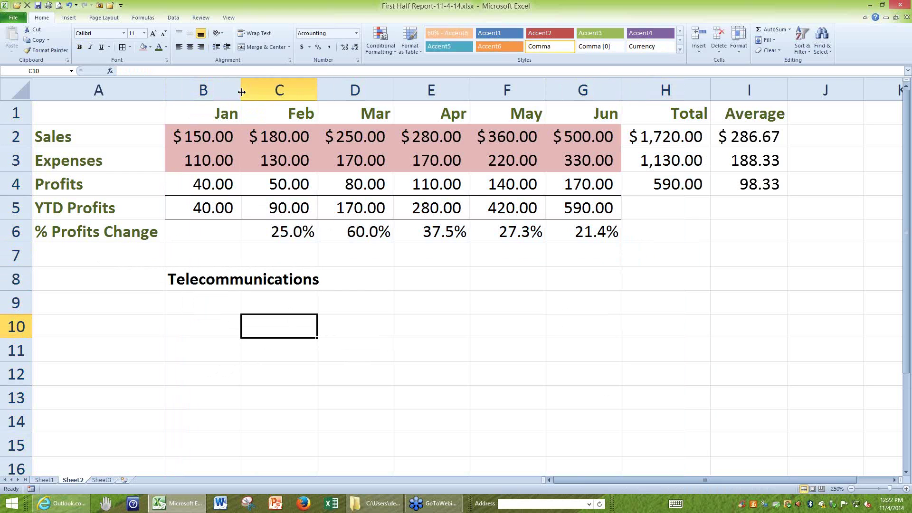
{"action": "left_click_drag", "start_coordinate": [242, 92], "coordinate": [328, 92]}
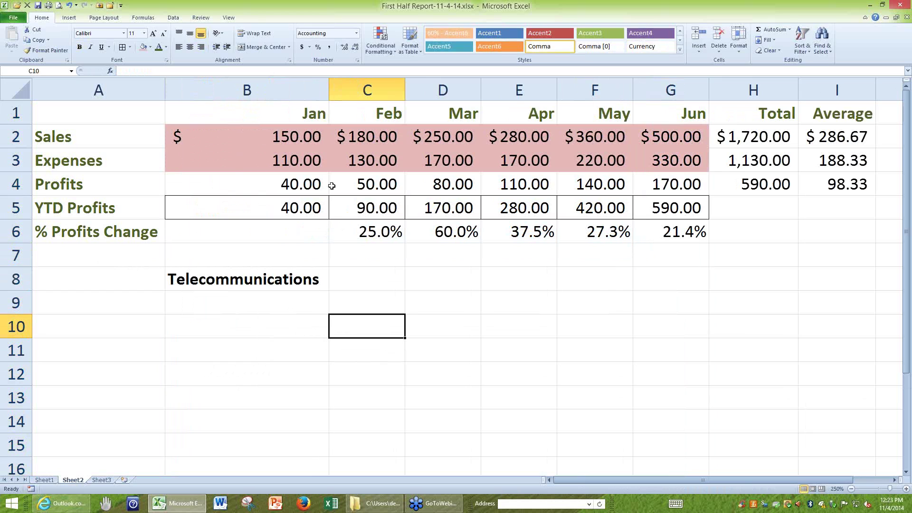
{"action": "left_click_drag", "start_coordinate": [324, 90], "coordinate": [248, 91]}
{"action": "left_click", "coordinate": [459, 306]}
{"action": "left_click", "coordinate": [540, 363]}
{"action": "left_click", "coordinate": [444, 374]}
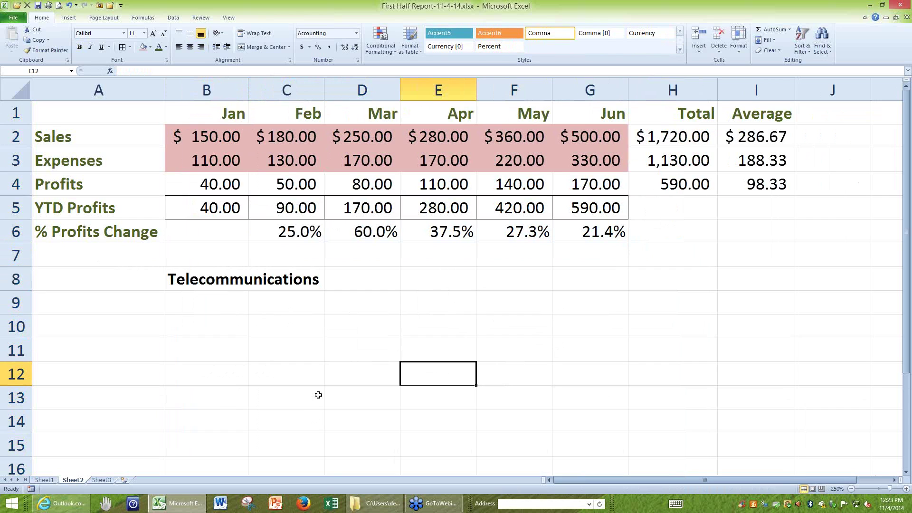
- Narrow columns B through G together to less than their Sales figures need and undo the width change
{"action": "left_click", "coordinate": [223, 405]}
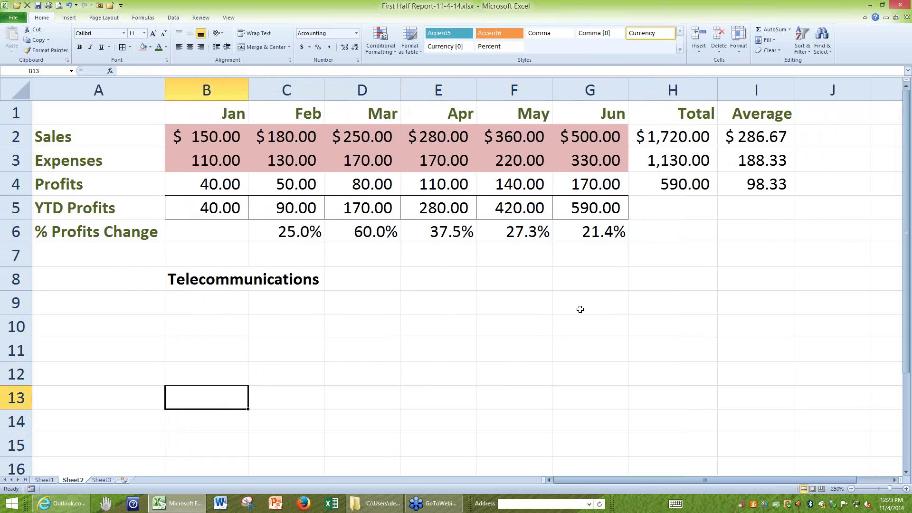
{"action": "left_click", "coordinate": [585, 89]}
{"action": "left_click_drag", "start_coordinate": [545, 89], "coordinate": [234, 86]}
{"action": "left_click", "coordinate": [400, 284]}
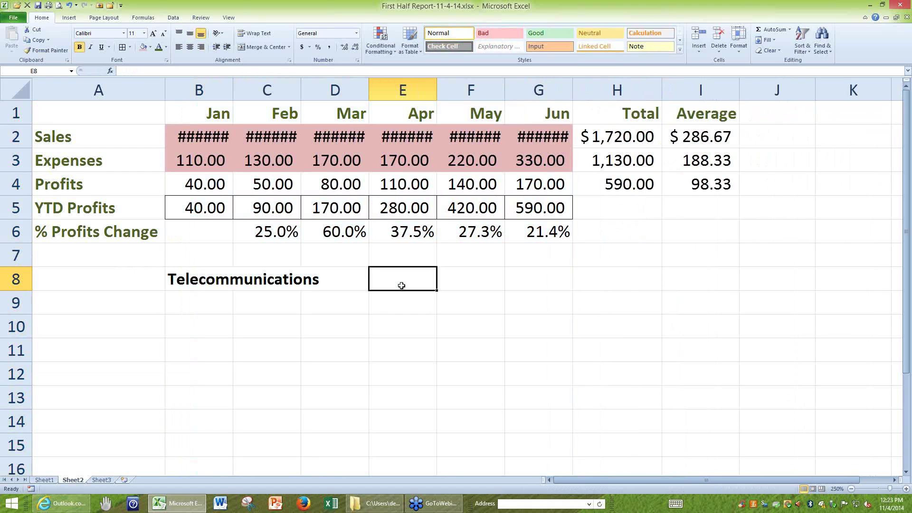
{"action": "left_click", "coordinate": [103, 114]}
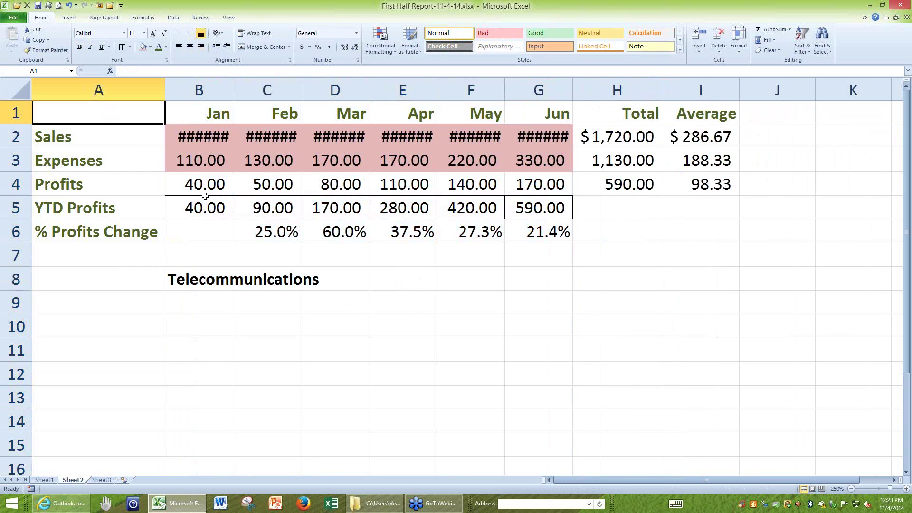
{"action": "scroll", "coordinate": [391, 342], "scroll_direction": "up", "scroll_amount": 2, "text": "ctrl"}
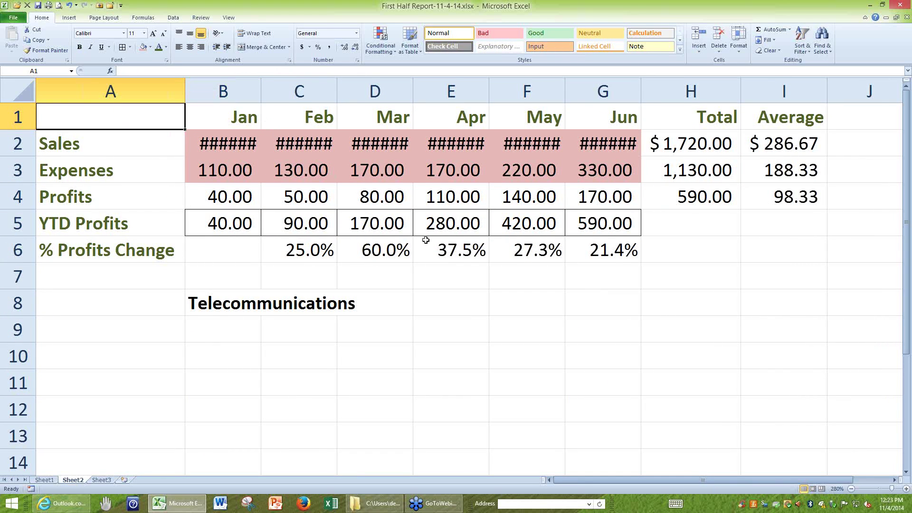
{"action": "scroll", "coordinate": [424, 242], "scroll_direction": "down", "scroll_amount": 2}
{"action": "key", "text": "ctrl+z"}
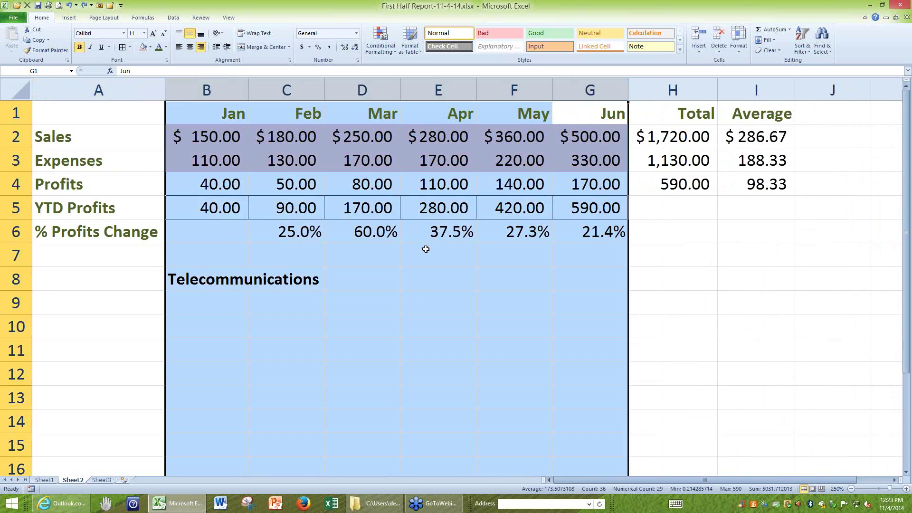
{"action": "left_click", "coordinate": [446, 295]}
{"action": "left_click", "coordinate": [141, 118]}
- AutoFit all columns of the sheet to their contents at once
{"action": "scroll", "coordinate": [549, 416], "scroll_direction": "down", "scroll_amount": 2}
{"action": "scroll", "coordinate": [548, 415], "scroll_direction": "up", "scroll_amount": 3}
{"action": "scroll", "coordinate": [541, 402], "scroll_direction": "down", "scroll_amount": 4}
{"action": "scroll", "coordinate": [540, 397], "scroll_direction": "down", "scroll_amount": 6}
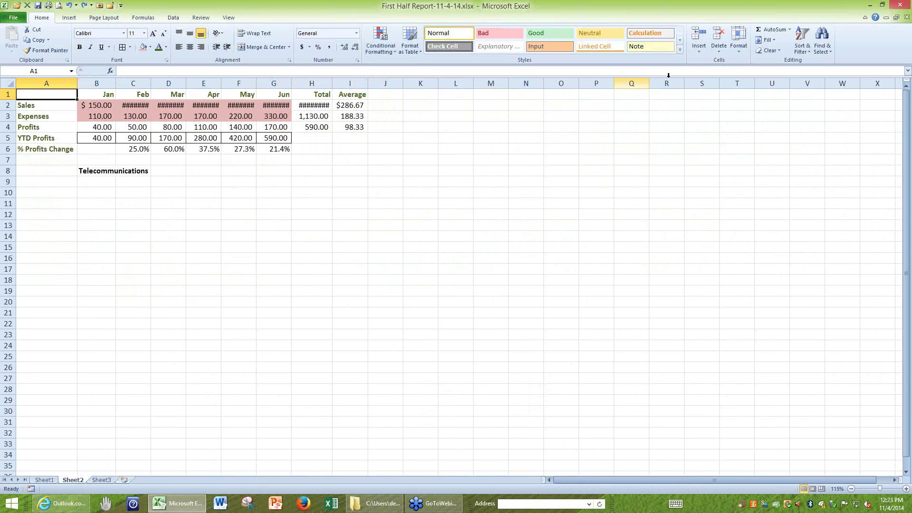
{"action": "left_click", "coordinate": [8, 83]}
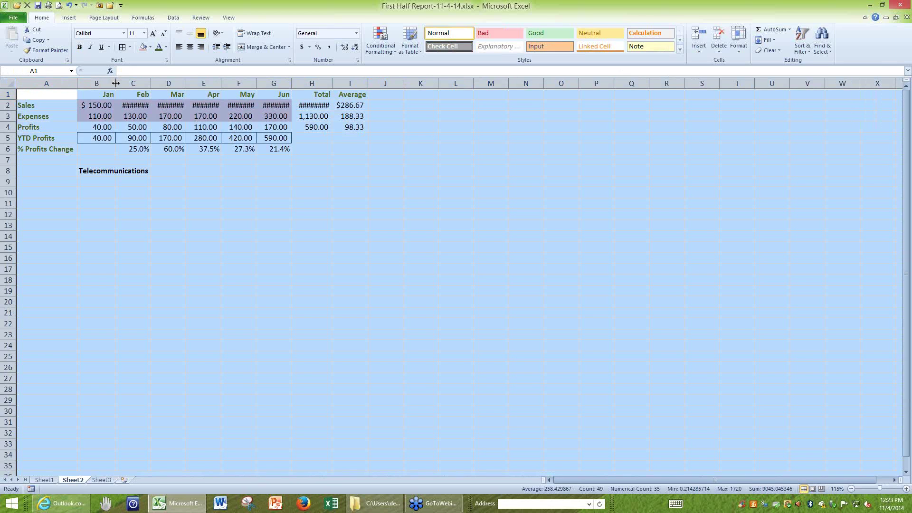
{"action": "double_click", "coordinate": [116, 83]}
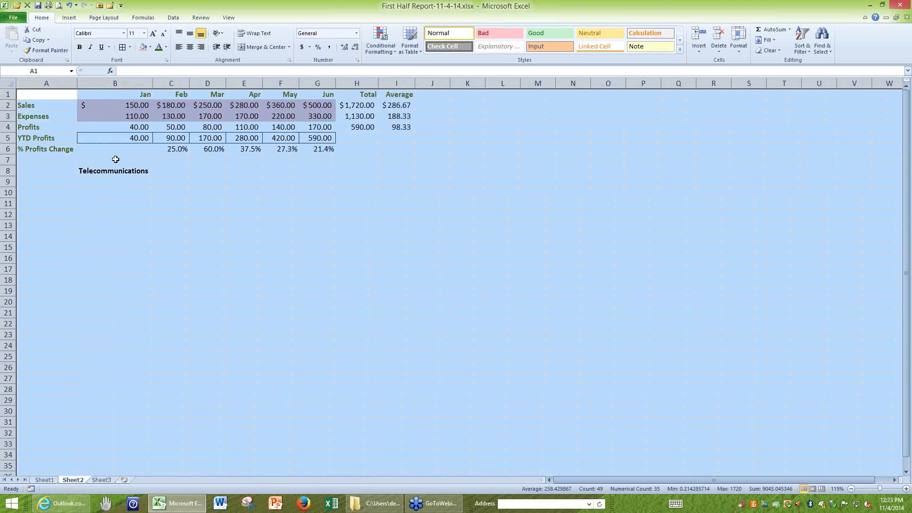
{"action": "left_click", "coordinate": [39, 96]}
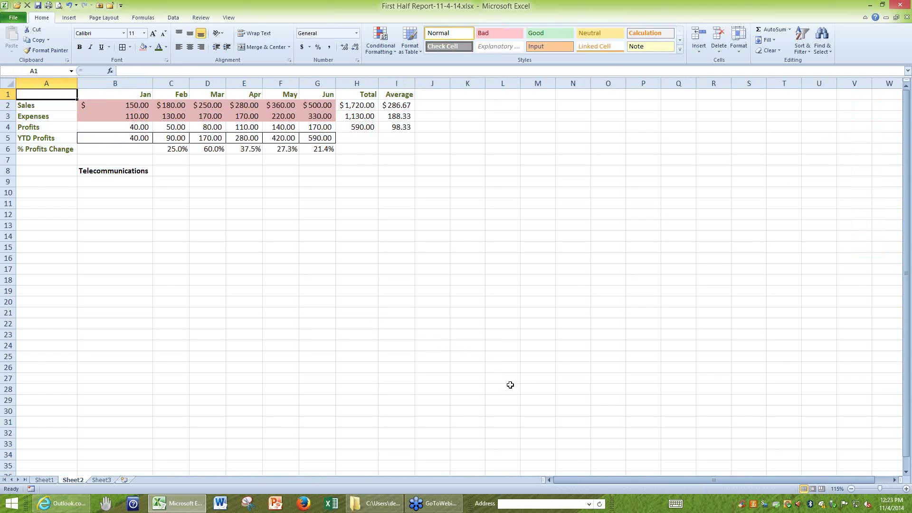
- Clear the Telecommunications entry from B8 and narrow column B to suit its January figures
{"action": "scroll", "coordinate": [504, 384], "scroll_direction": "up", "scroll_amount": 7, "text": "ctrl"}
{"action": "scroll", "coordinate": [504, 384], "scroll_direction": "up", "scroll_amount": 2, "text": "ctrl"}
{"action": "left_click", "coordinate": [283, 277]}
{"action": "key", "text": "Delete"}
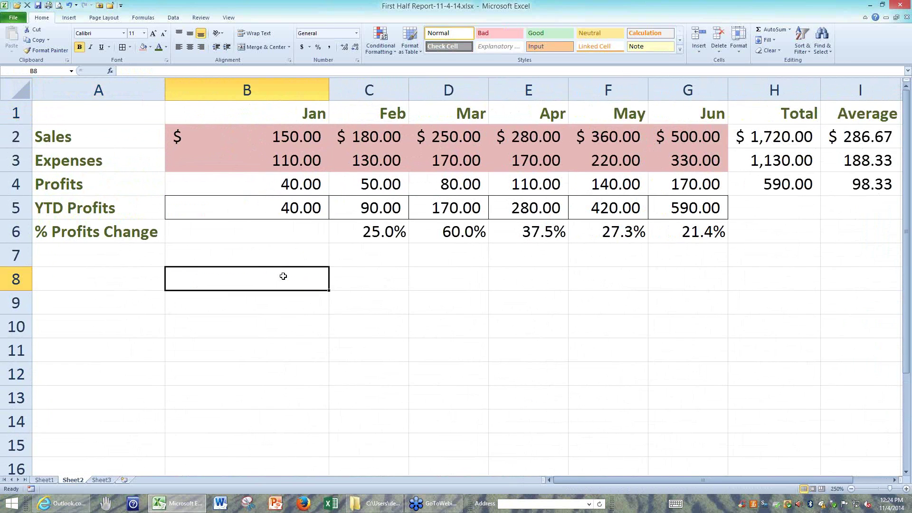
{"action": "left_click_drag", "start_coordinate": [329, 90], "coordinate": [241, 91]}
{"action": "left_click", "coordinate": [328, 335]}
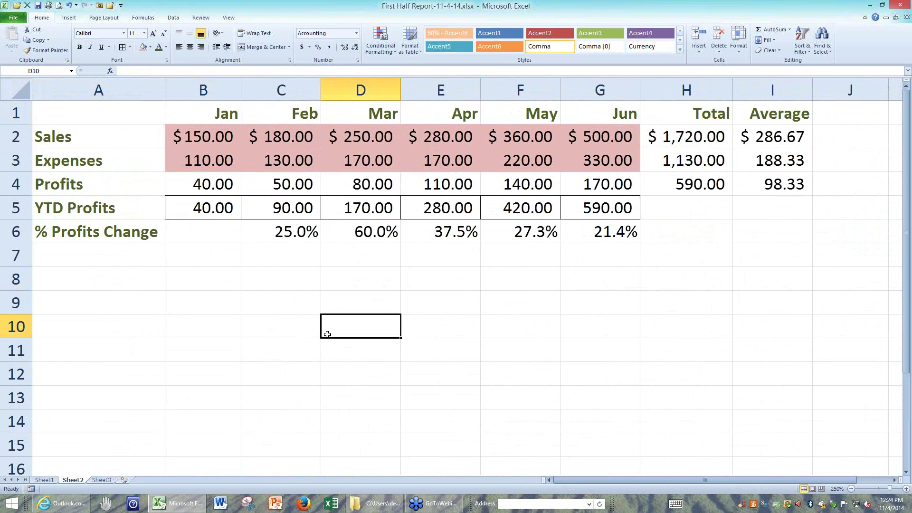
{"action": "left_click", "coordinate": [525, 340]}
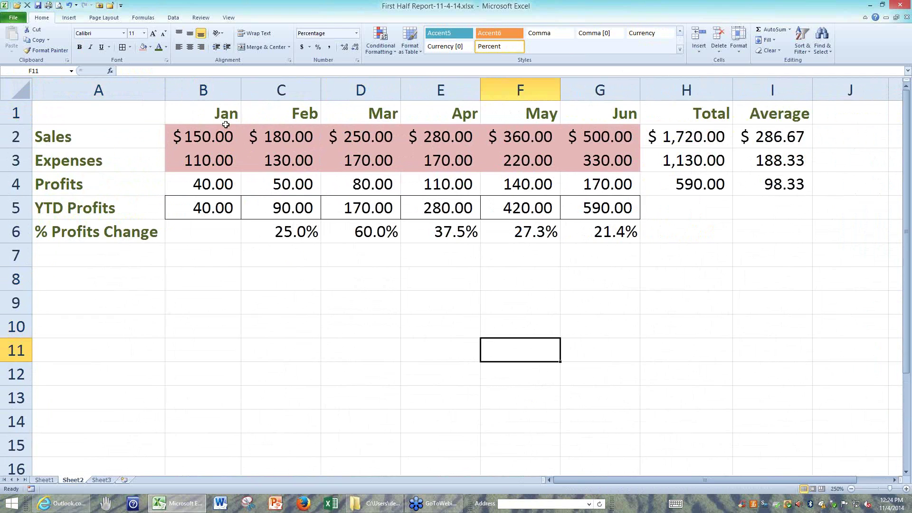
- Examine the fill colour choices for the Sales and Expenses figures in B2:G3 without choosing one
{"action": "left_click_drag", "start_coordinate": [218, 133], "coordinate": [613, 161]}
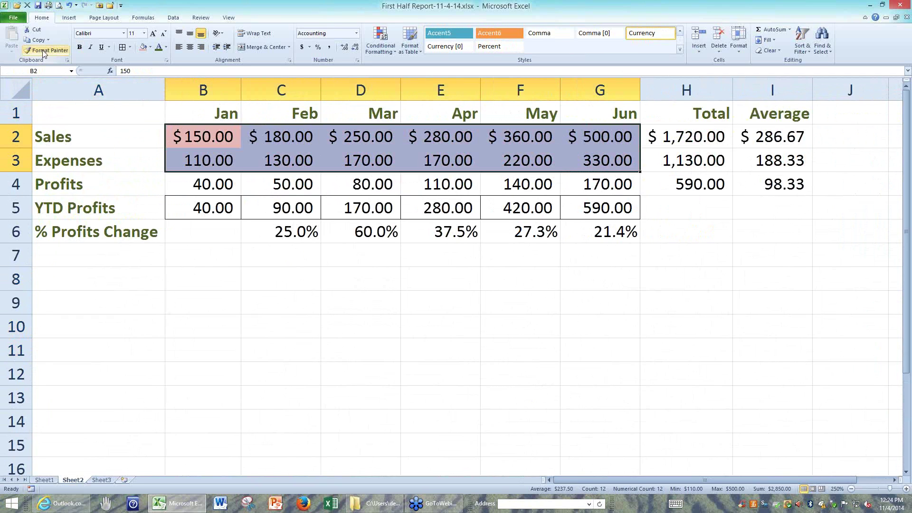
{"action": "left_click", "coordinate": [150, 48]}
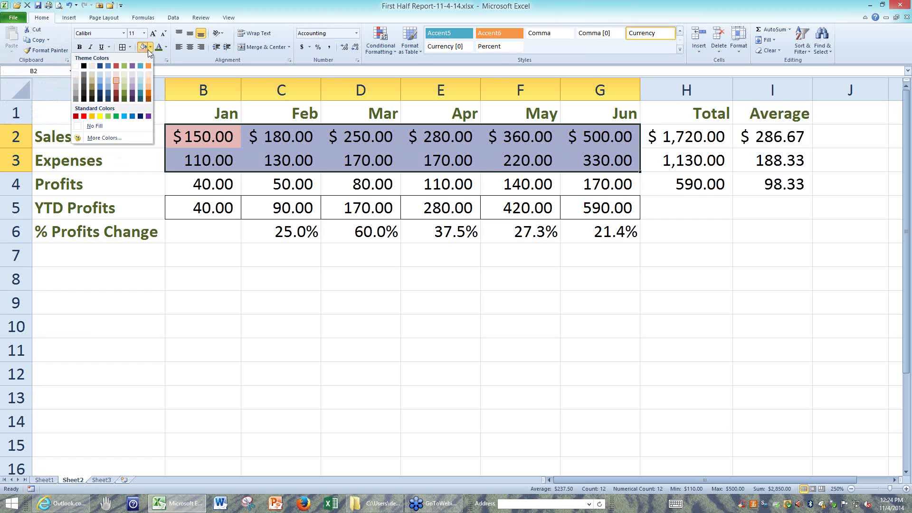
{"action": "left_click", "coordinate": [332, 340]}
{"action": "left_click", "coordinate": [356, 341]}
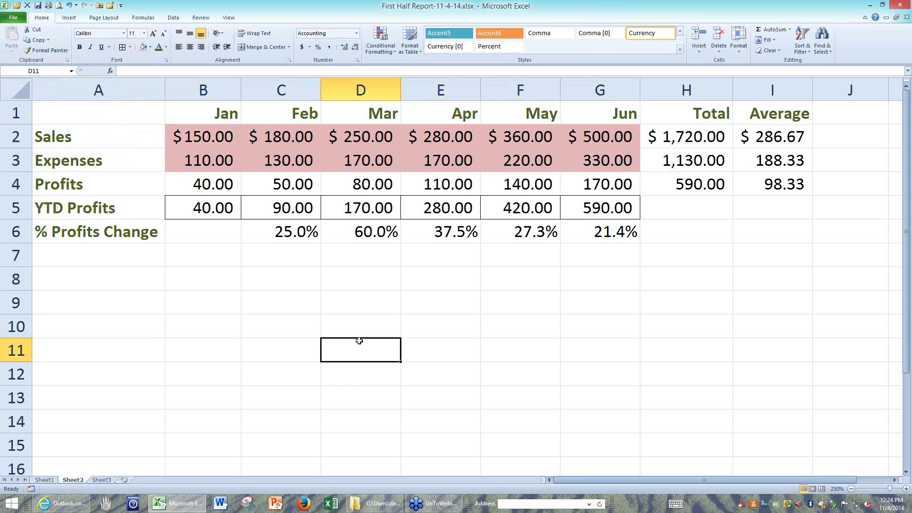
{"action": "left_click", "coordinate": [68, 105]}
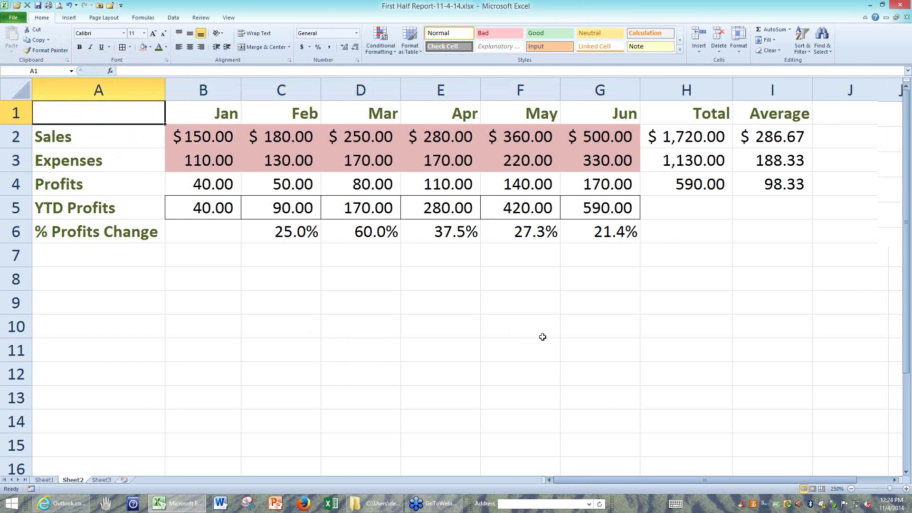
- Remove the fill colour from the Sales and Expenses figures in B2:G3
{"action": "scroll", "coordinate": [542, 337], "scroll_direction": "up", "scroll_amount": 3}
{"action": "left_click_drag", "start_coordinate": [228, 147], "coordinate": [708, 175]}
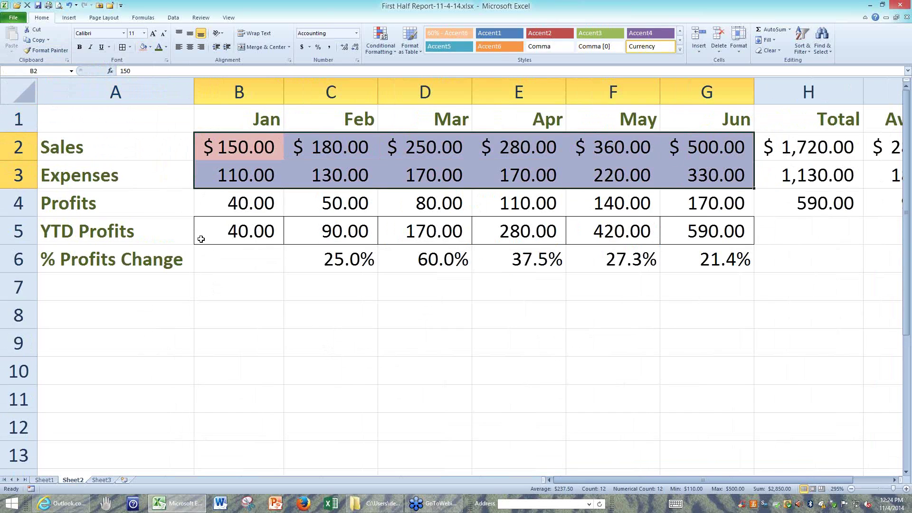
{"action": "left_click", "coordinate": [149, 48]}
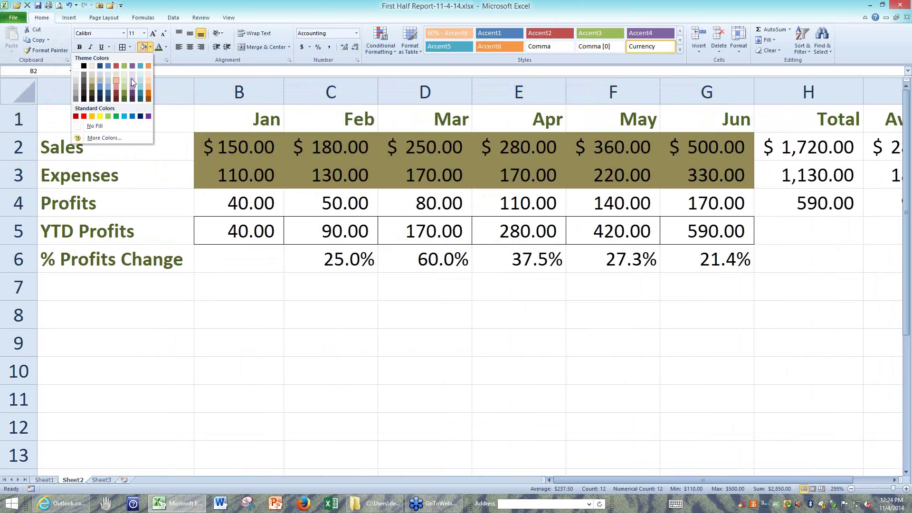
{"action": "left_click", "coordinate": [94, 126]}
{"action": "left_click", "coordinate": [247, 346]}
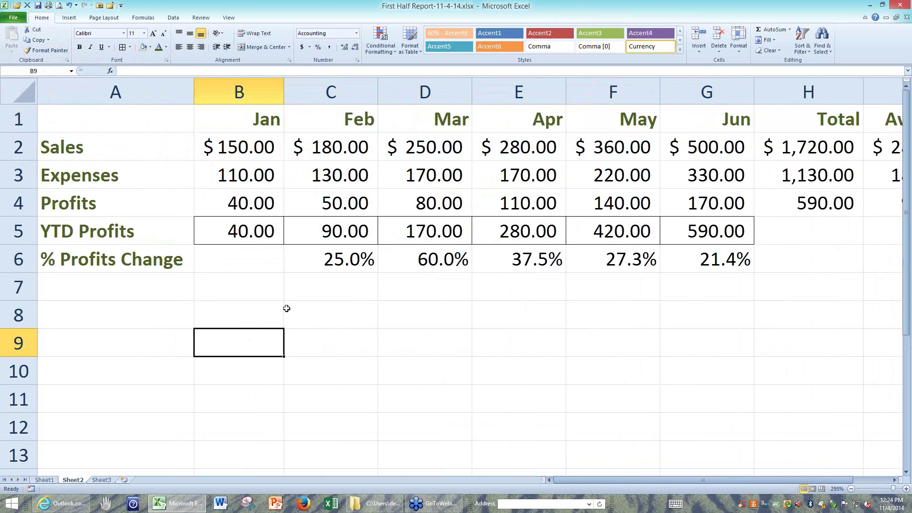
- Fill the January Sales cell B2 with yellow and give it a thick box border
{"action": "left_click", "coordinate": [248, 150]}
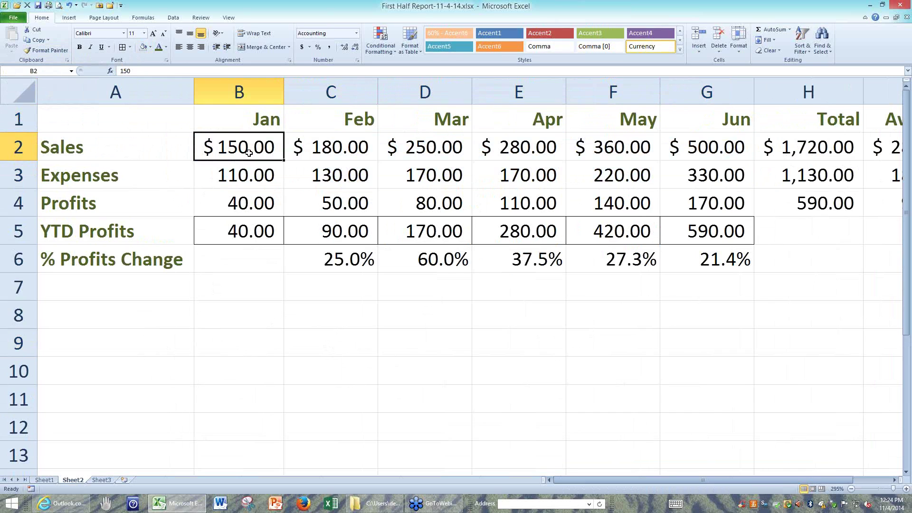
{"action": "left_click", "coordinate": [150, 50]}
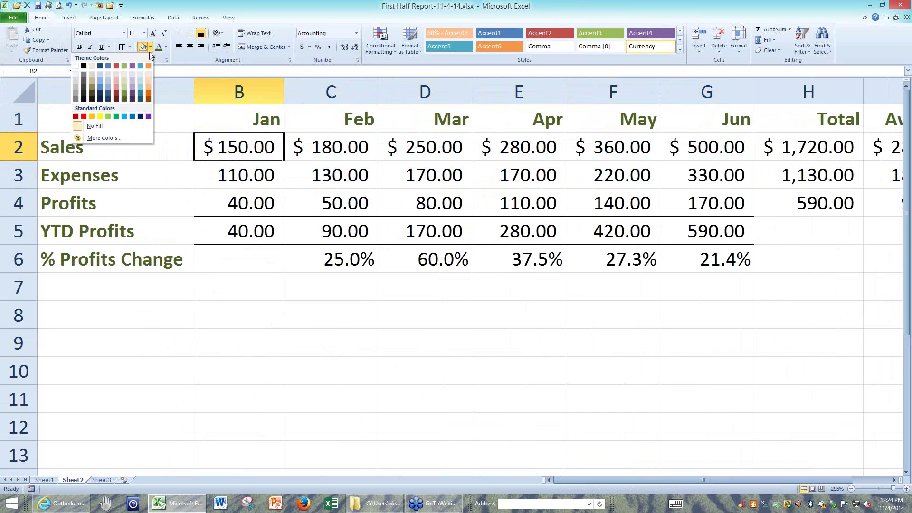
{"action": "left_click", "coordinate": [100, 116]}
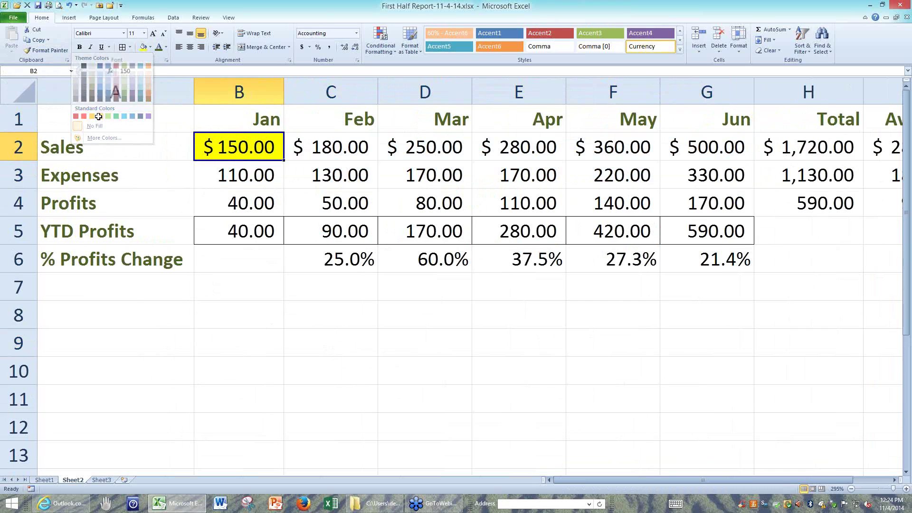
{"action": "left_click", "coordinate": [129, 47]}
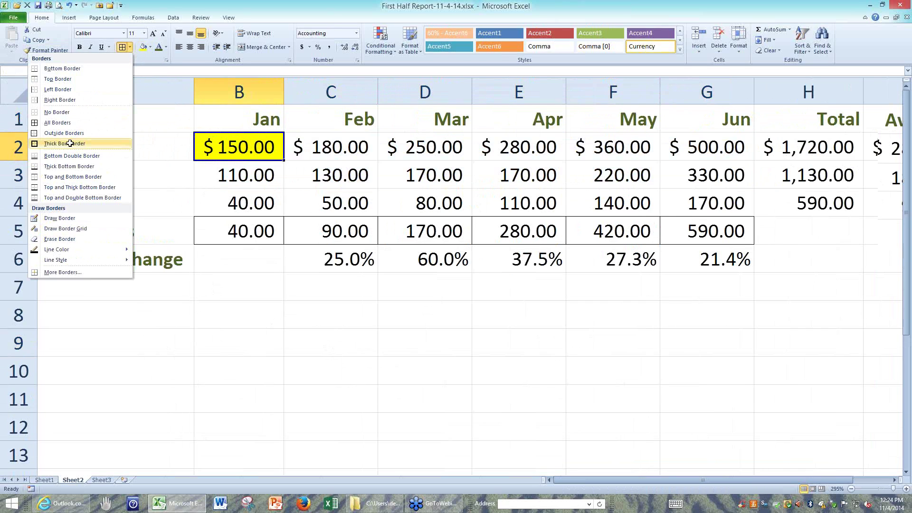
{"action": "left_click", "coordinate": [70, 143]}
{"action": "left_click", "coordinate": [220, 314]}
- Make the B2 figure dark aqua, bold and italic, and AutoFit column B to its contents
{"action": "left_click", "coordinate": [251, 154]}
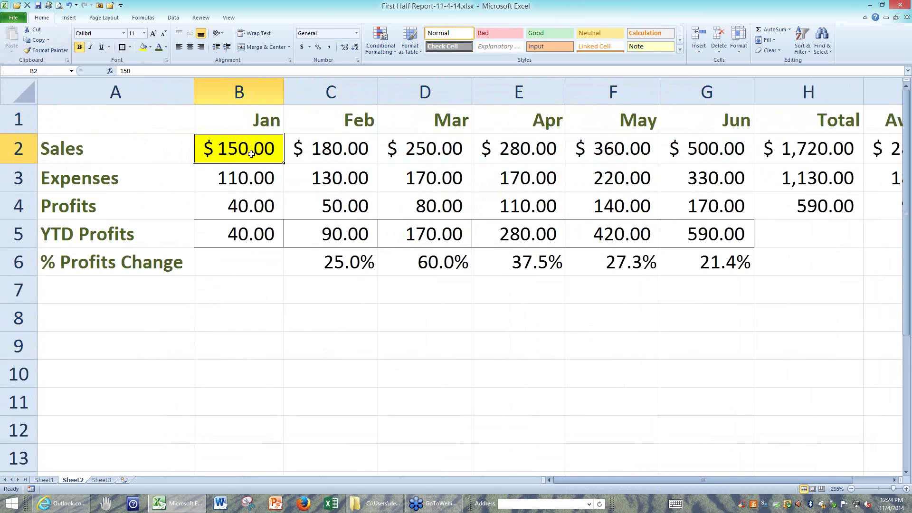
{"action": "left_click", "coordinate": [166, 48]}
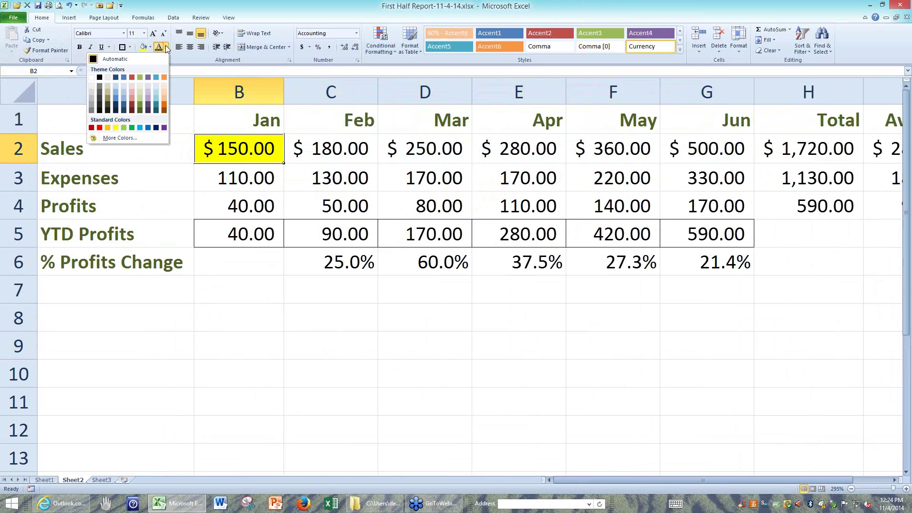
{"action": "left_click", "coordinate": [156, 110]}
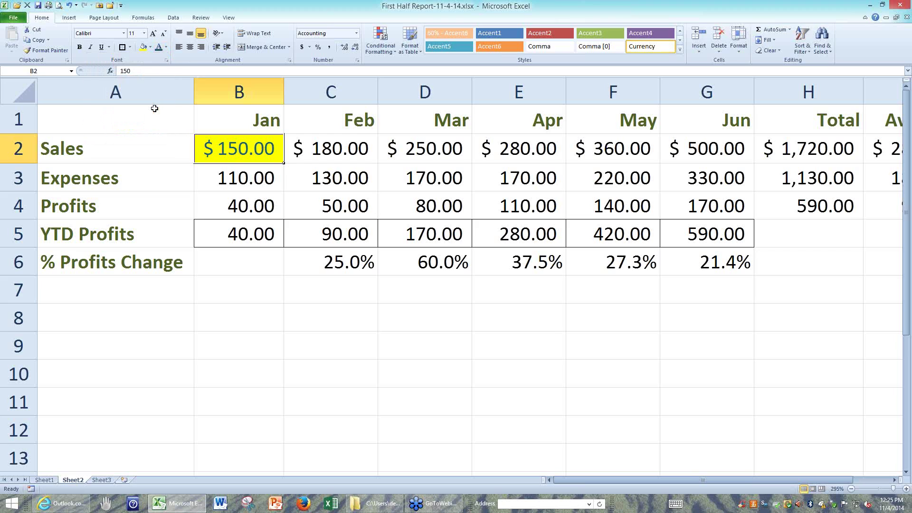
{"action": "left_click", "coordinate": [79, 48]}
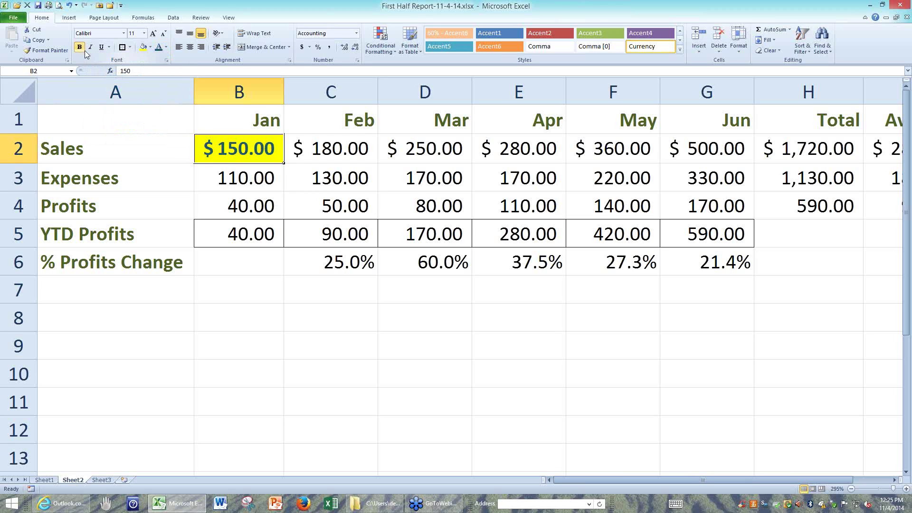
{"action": "left_click", "coordinate": [86, 50]}
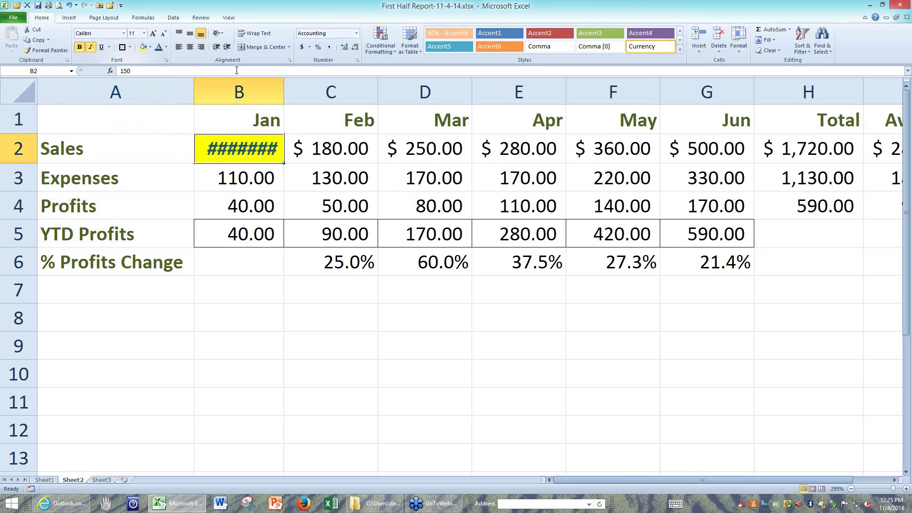
{"action": "double_click", "coordinate": [284, 82]}
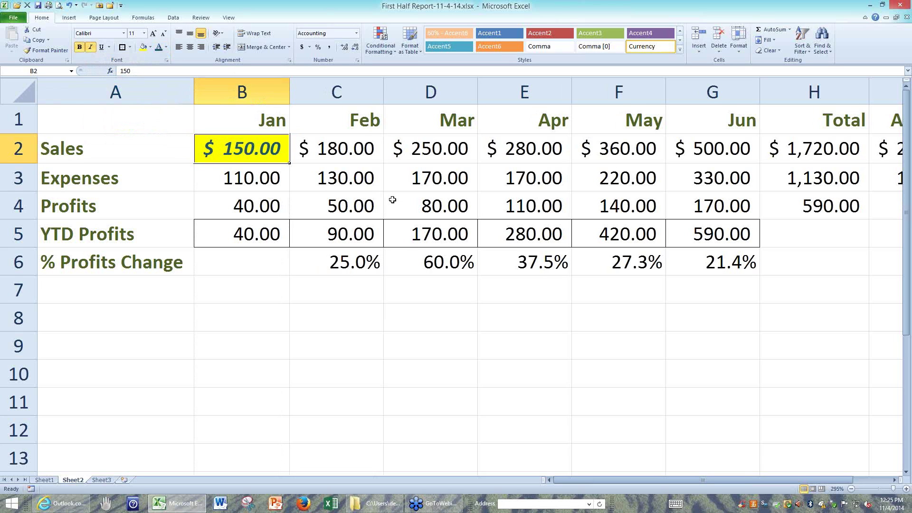
- Copy B2's formatting onto the March Sales cell D2 with Format Painter and undo it
{"action": "left_click", "coordinate": [56, 53]}
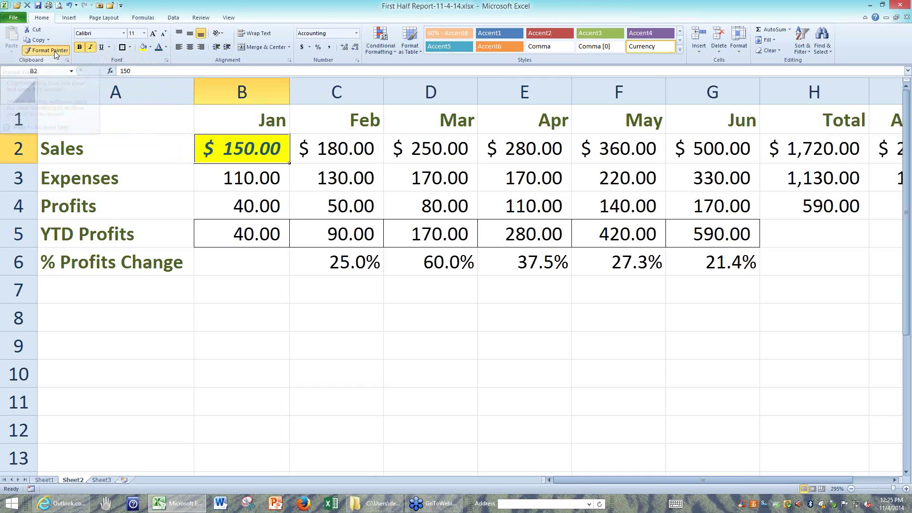
{"action": "left_click", "coordinate": [401, 148]}
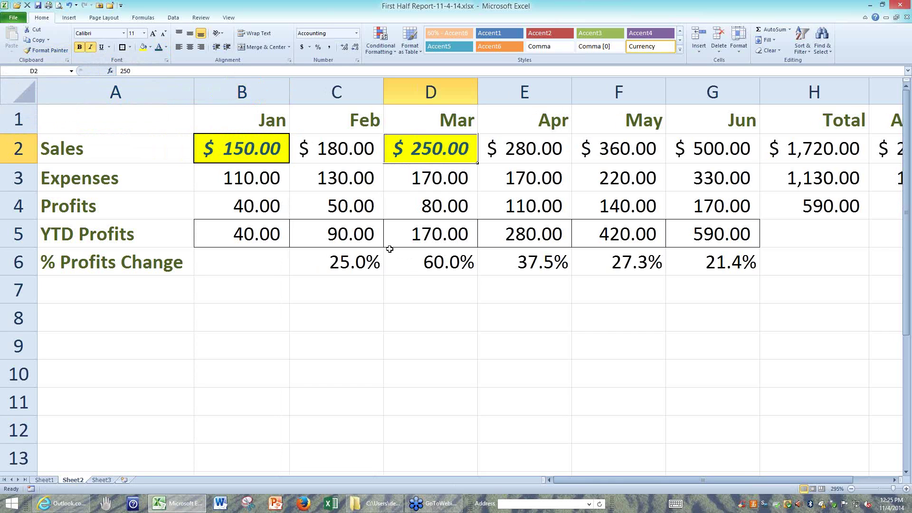
{"action": "key", "text": "ctrl+z"}
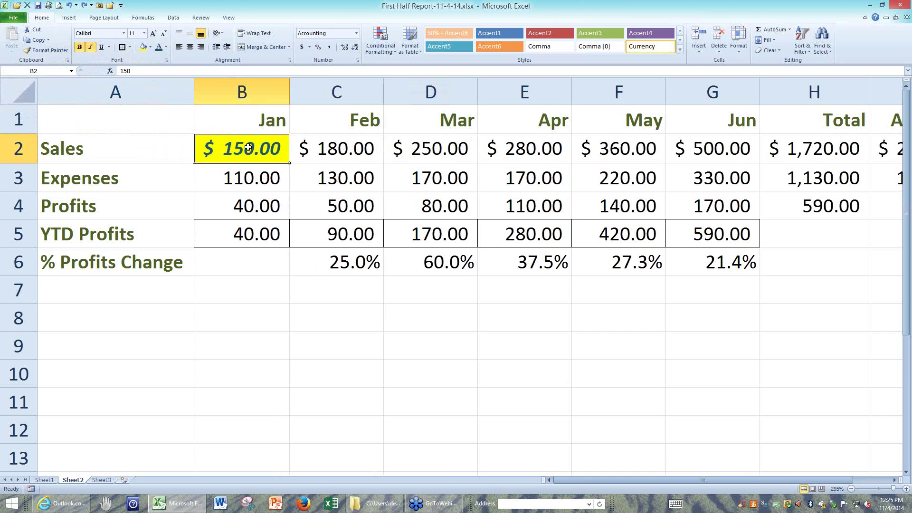
- Keep Format Painter active to copy B2's formatting onto C2:D2, G2, F3, D4 and C3, and finish painting
{"action": "left_click", "coordinate": [49, 51]}
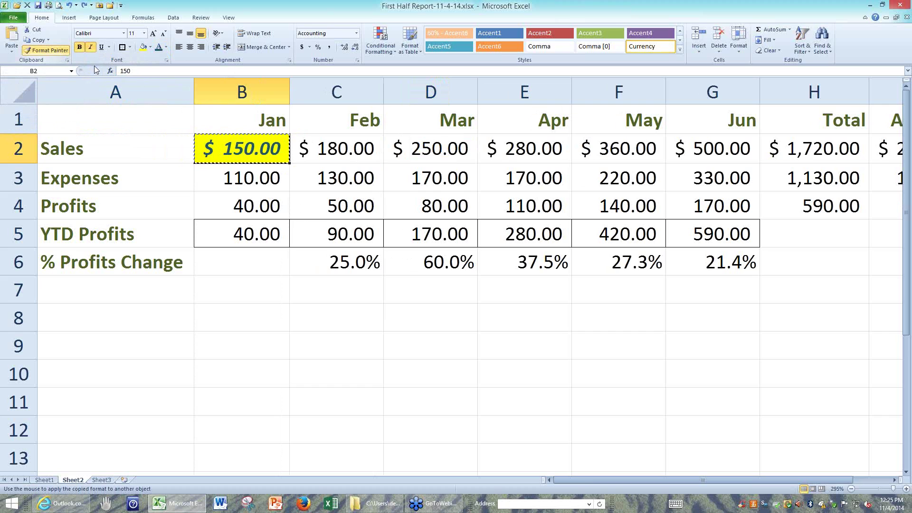
{"action": "left_click_drag", "start_coordinate": [329, 149], "coordinate": [399, 150]}
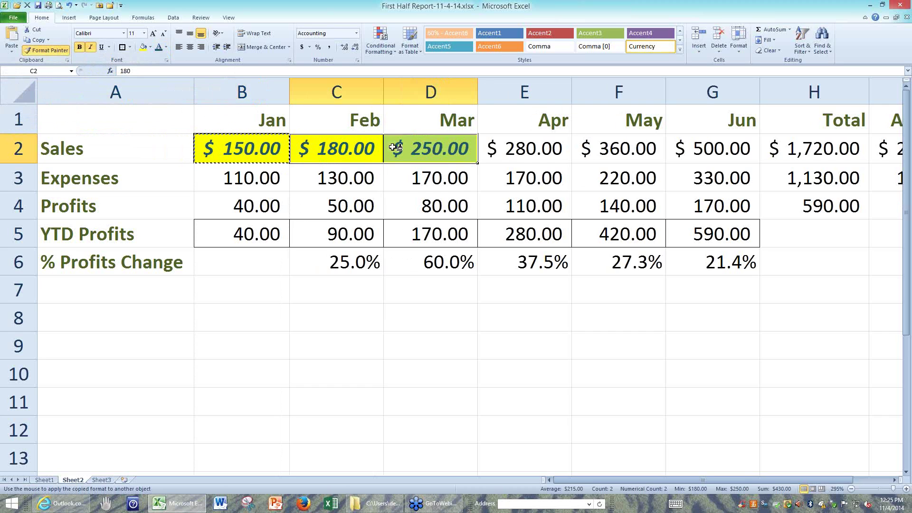
{"action": "left_click", "coordinate": [720, 151]}
{"action": "left_click", "coordinate": [608, 178]}
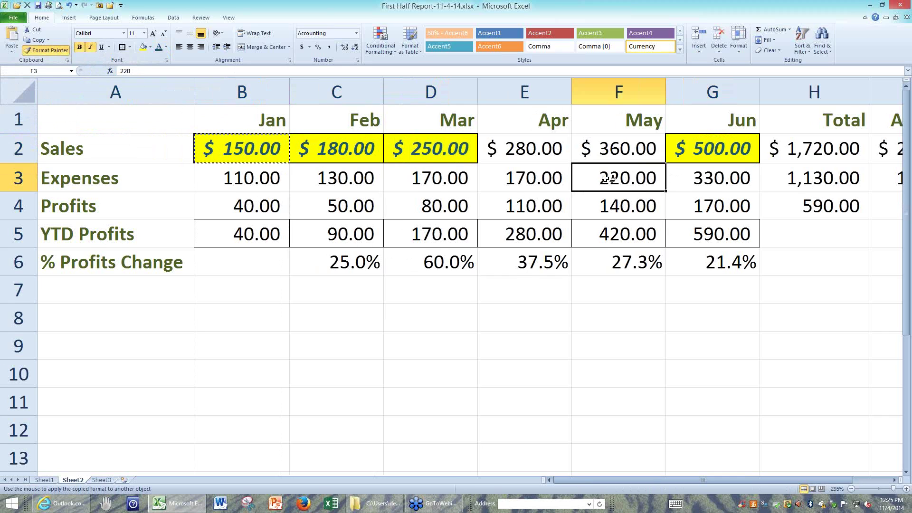
{"action": "left_click", "coordinate": [448, 206]}
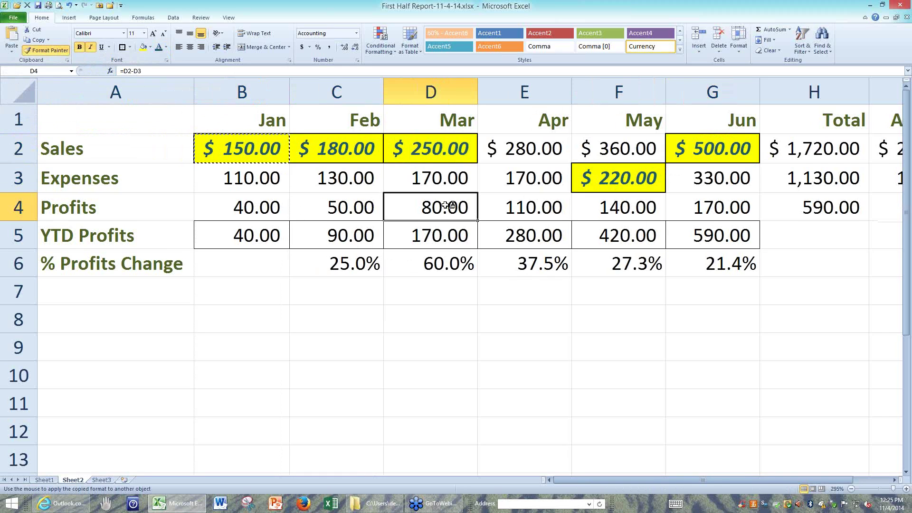
{"action": "left_click", "coordinate": [344, 179]}
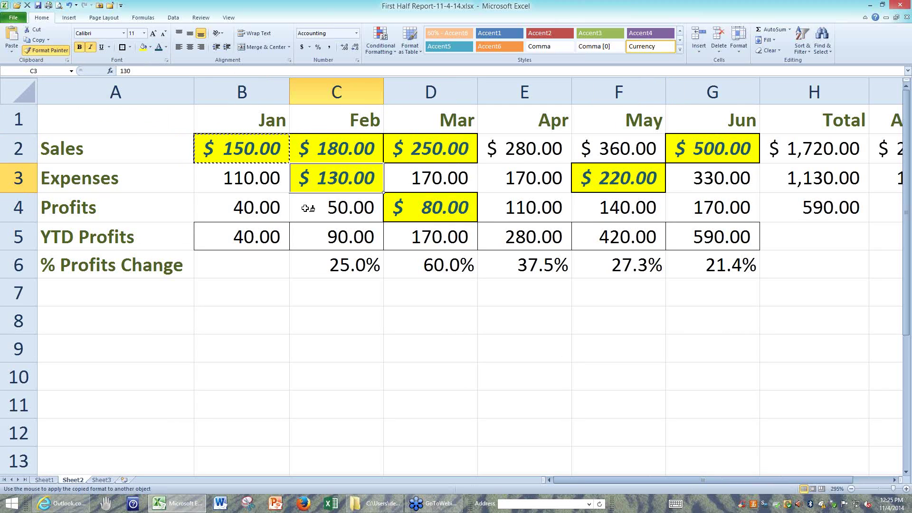
{"action": "key", "text": "Escape"}
{"action": "left_click", "coordinate": [398, 319]}
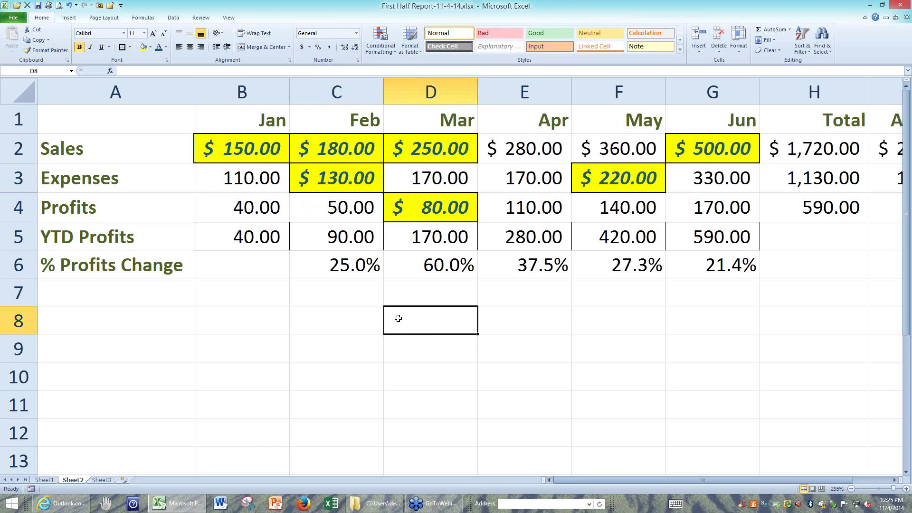
- Undo all the formatting painted from B2 onto the other Sales, Expenses and Profits cells
{"action": "key", "text": "ctrl+z"}
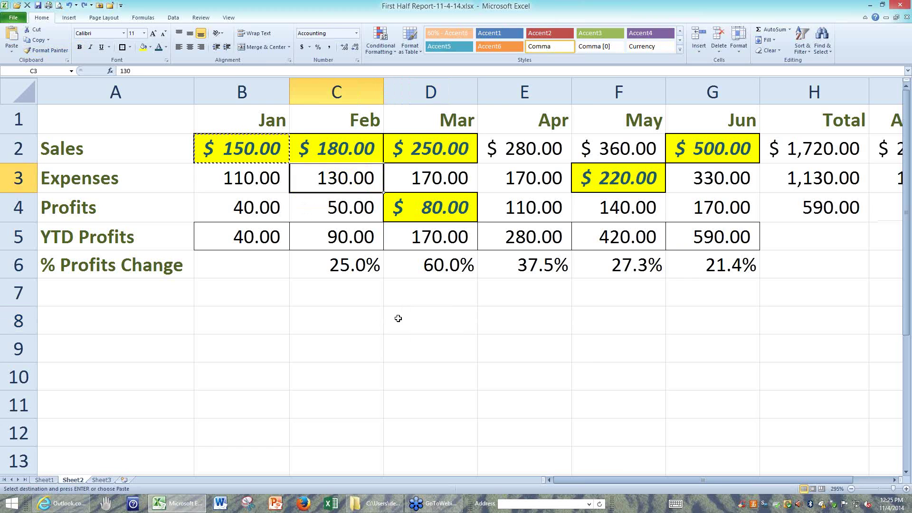
{"action": "key", "text": "ctrl+z"}
{"action": "key", "text": "ctrl+z"}
{"action": "key", "text": "ctrl+z"}
{"action": "key", "text": "ctrl+z"}
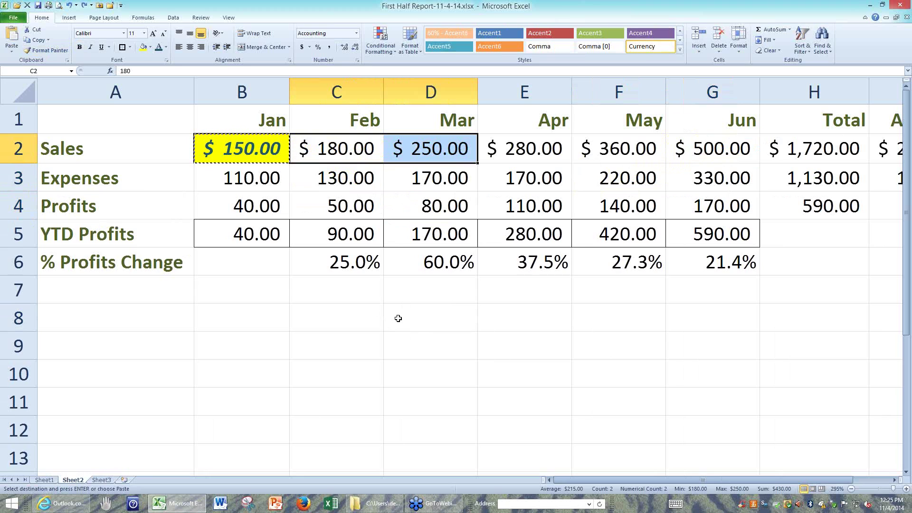
{"action": "key", "text": "Escape"}
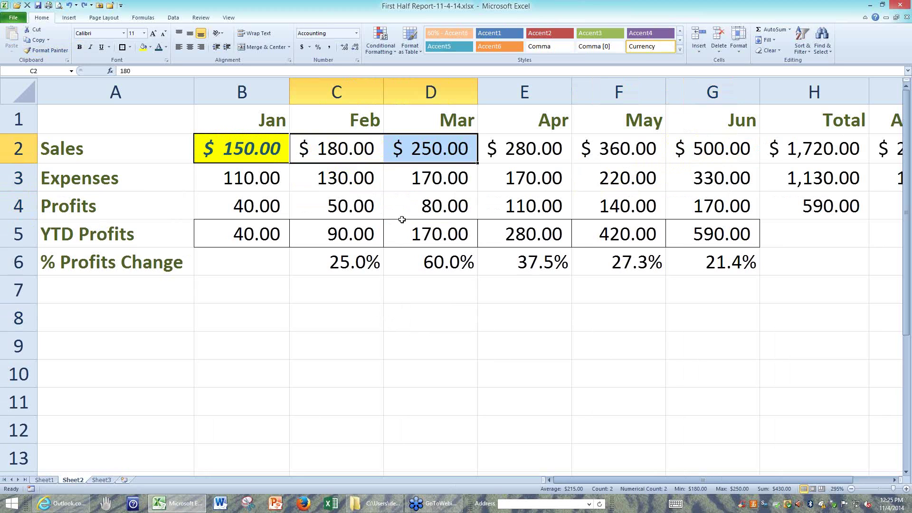
{"action": "left_click", "coordinate": [273, 328]}
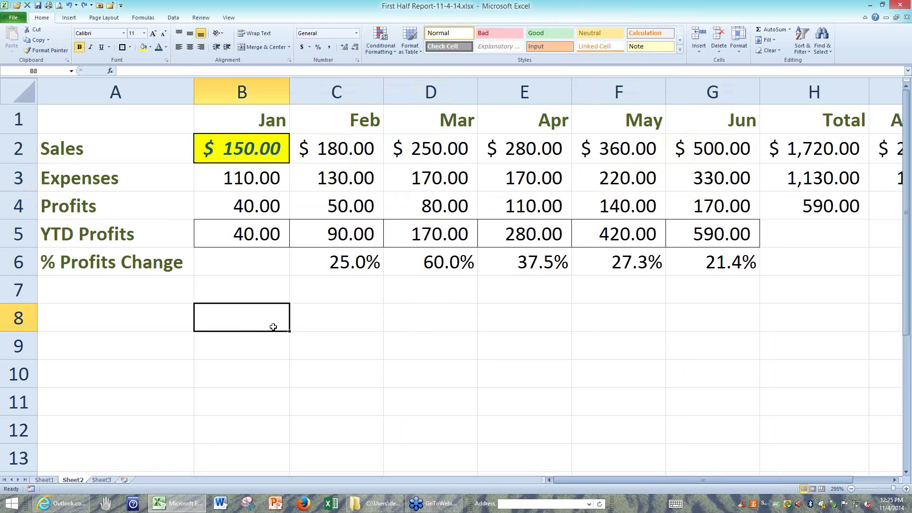
- Bold the January Expenses figure in B3 and copy the formatting of B2:B3 onto C2:G3 with Format Painter
{"action": "left_click", "coordinate": [251, 177]}
{"action": "left_click", "coordinate": [79, 48]}
{"action": "left_click", "coordinate": [247, 147]}
{"action": "left_click_drag", "start_coordinate": [244, 167], "coordinate": [244, 173]}
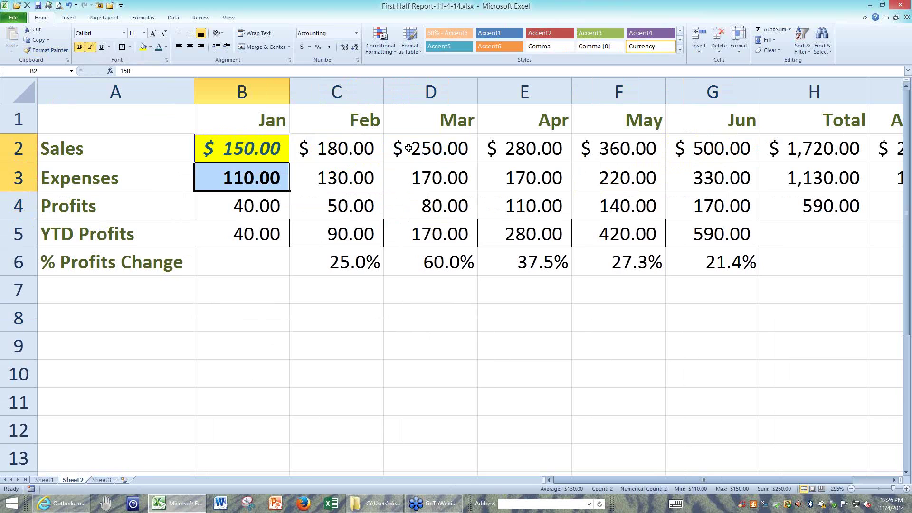
{"action": "left_click", "coordinate": [55, 49]}
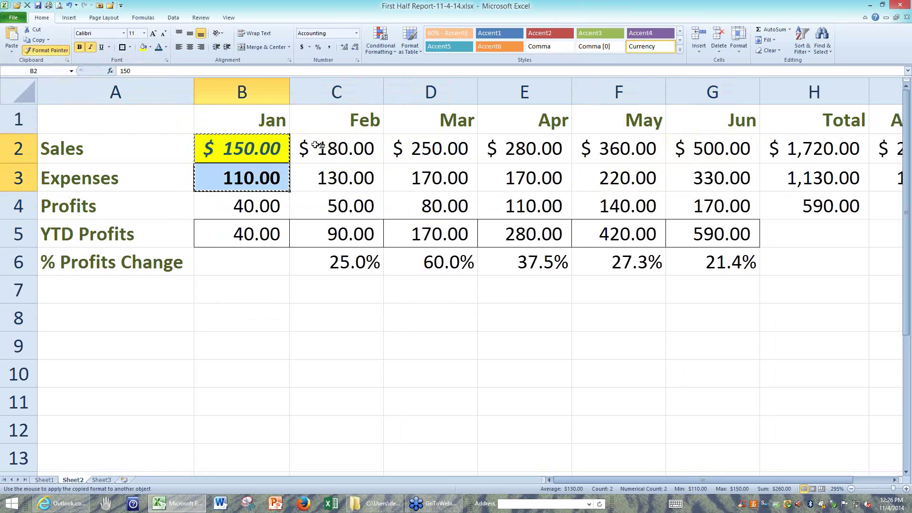
{"action": "left_click_drag", "start_coordinate": [322, 147], "coordinate": [698, 181]}
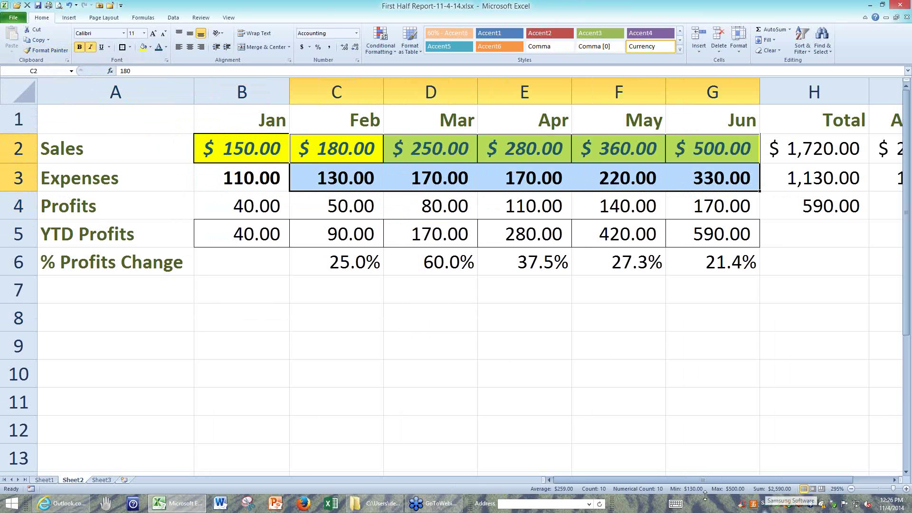
{"action": "left_click", "coordinate": [496, 397]}
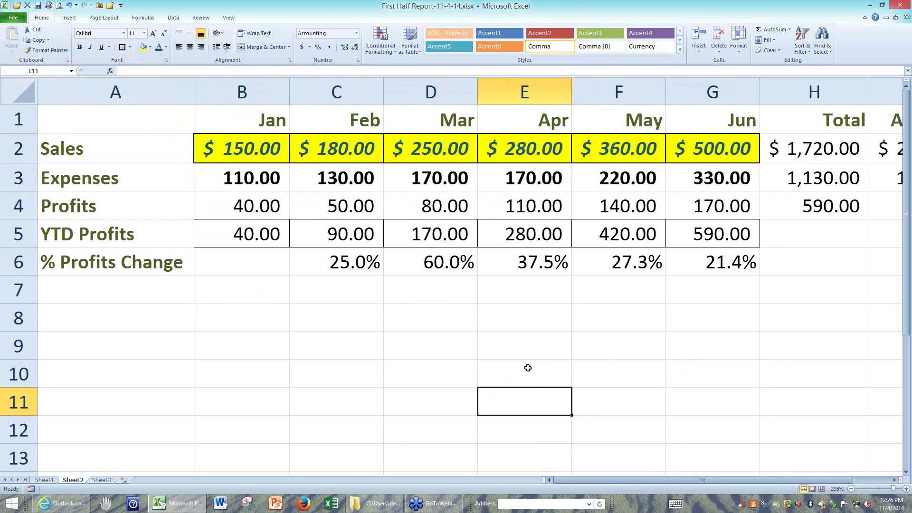
- Undo the painted formats, B3's bold, column B's AutoFit and the italic on B2
{"action": "key", "text": "ctrl+z"}
{"action": "key", "text": "ctrl+z"}
{"action": "key", "text": "ctrl+z"}
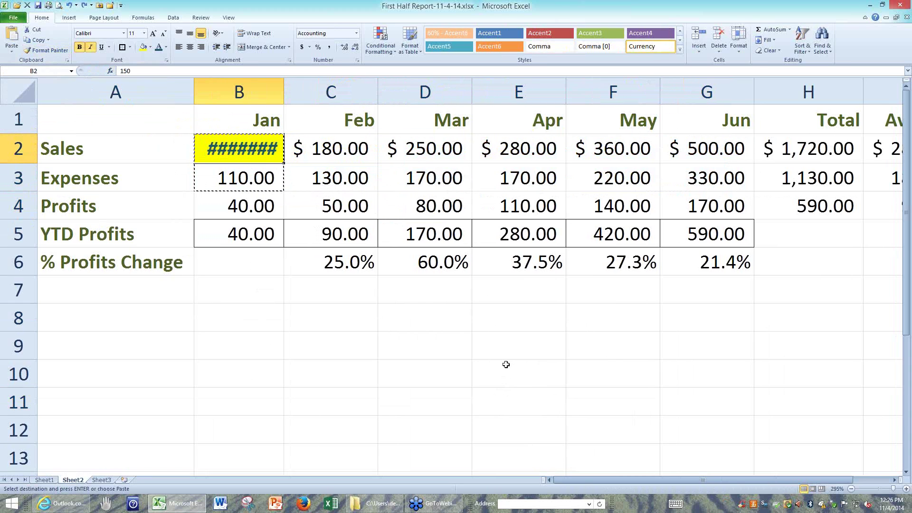
{"action": "key", "text": "ctrl+z"}
{"action": "key", "text": "Escape"}
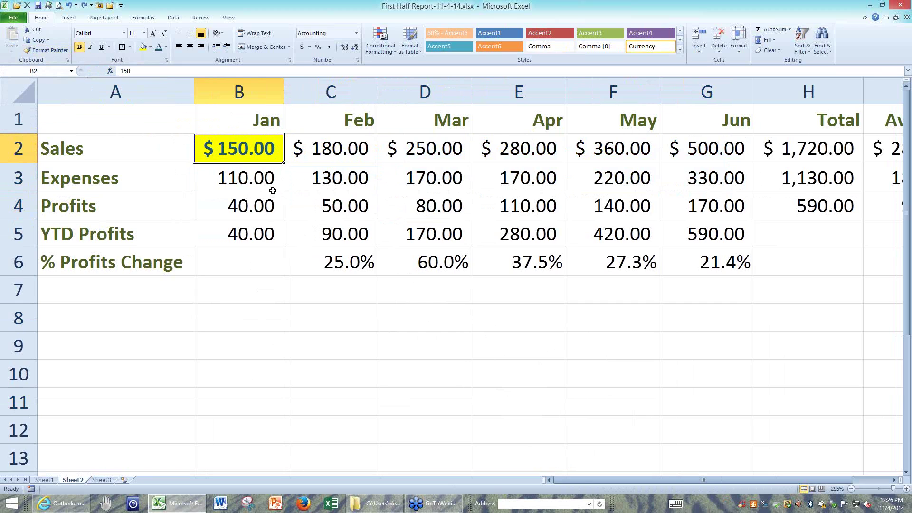
- Copy only the formatting of January Sales cell B2 onto February Sales cell C2, keeping C2's value
{"action": "left_click", "coordinate": [305, 168]}
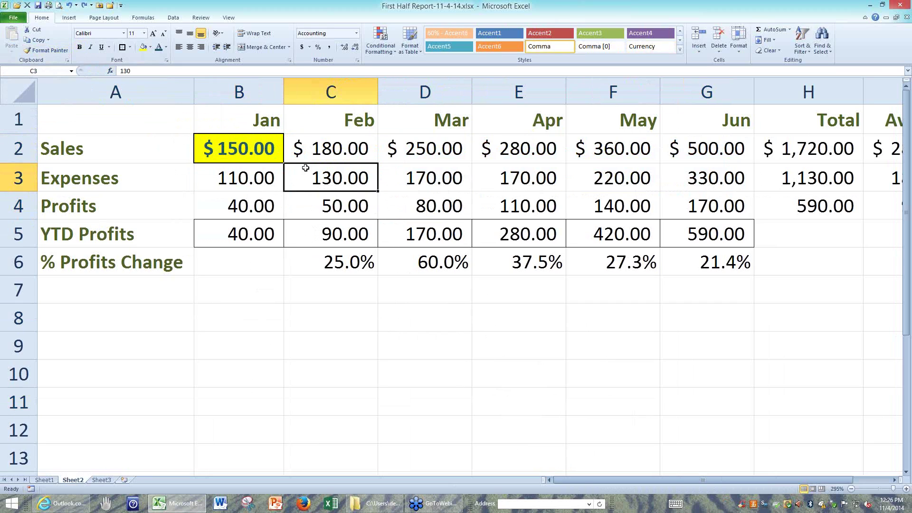
{"action": "left_click", "coordinate": [272, 144]}
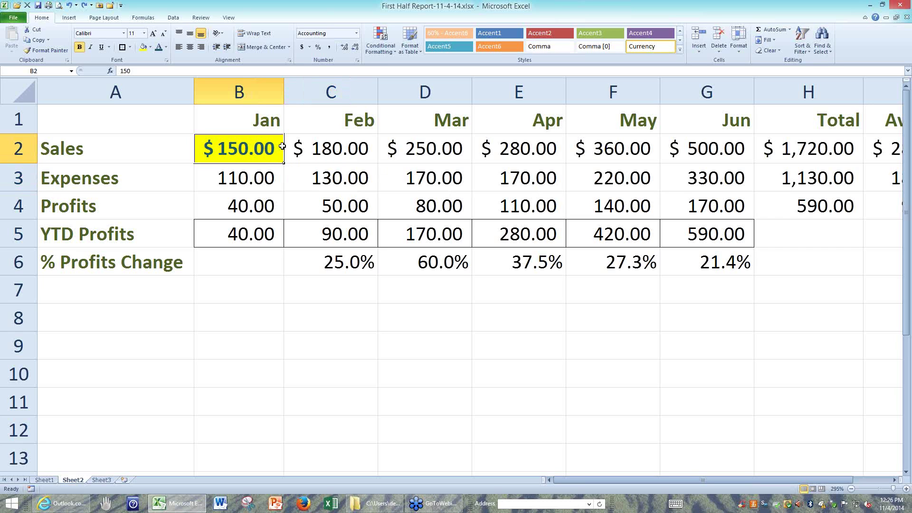
{"action": "left_click_drag", "start_coordinate": [283, 148], "coordinate": [346, 150]}
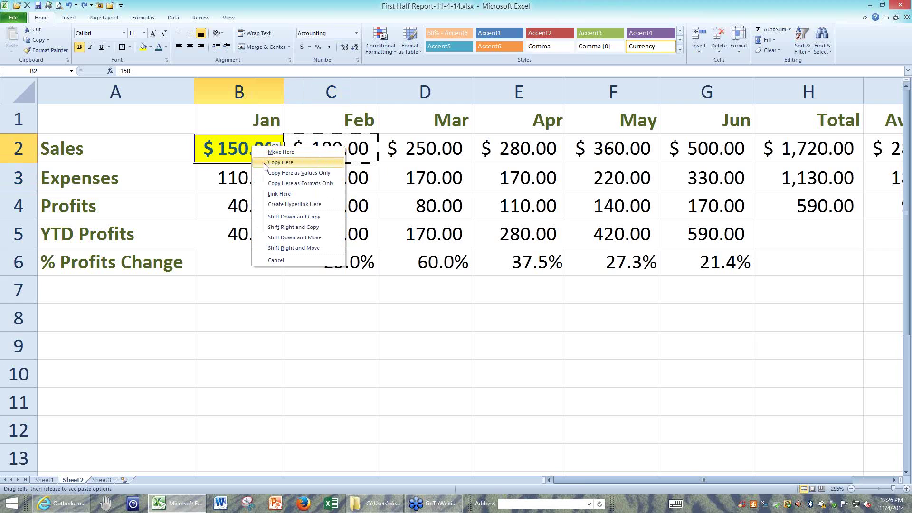
{"action": "left_click", "coordinate": [290, 184]}
{"action": "left_click", "coordinate": [354, 342]}
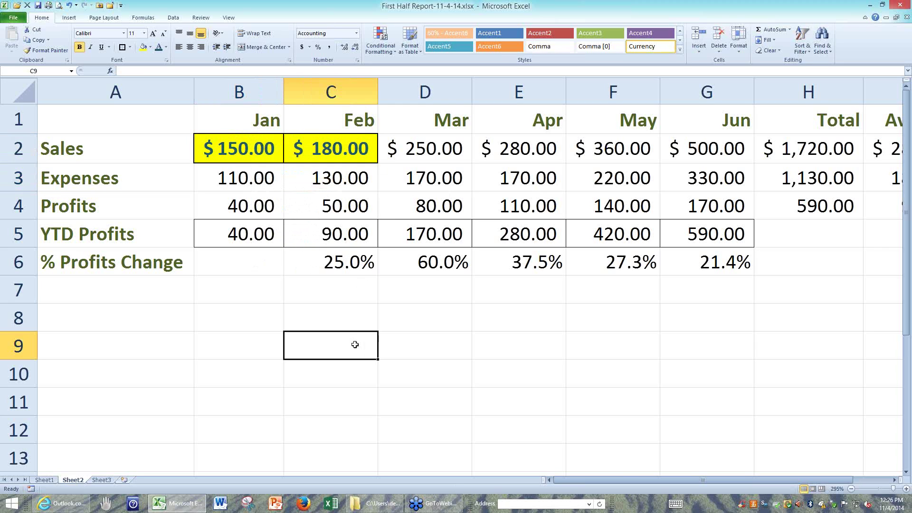
{"action": "left_click", "coordinate": [303, 401]}
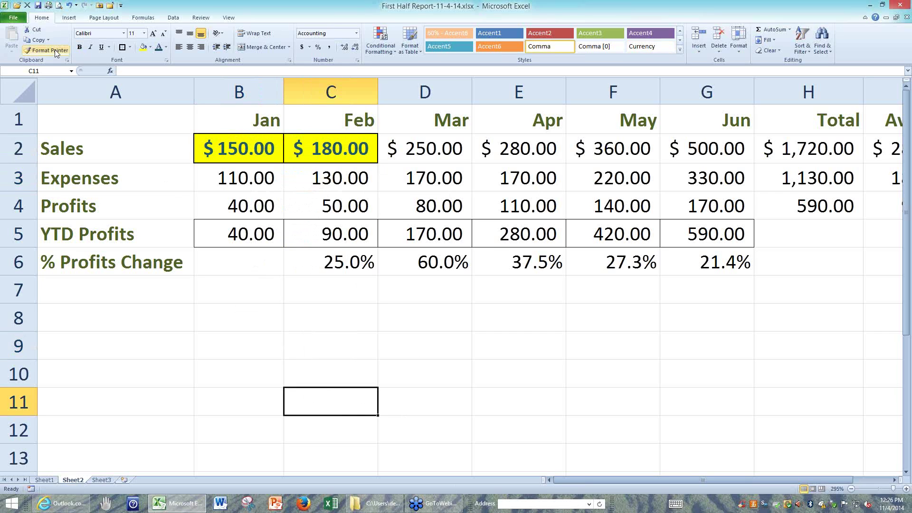
{"action": "left_click", "coordinate": [221, 317]}
{"action": "left_click", "coordinate": [411, 381]}
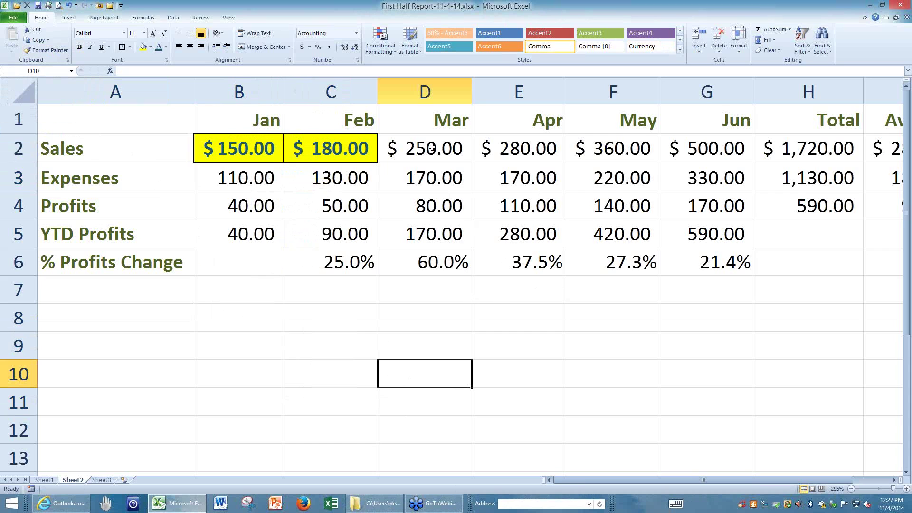
{"action": "left_click", "coordinate": [149, 47]}
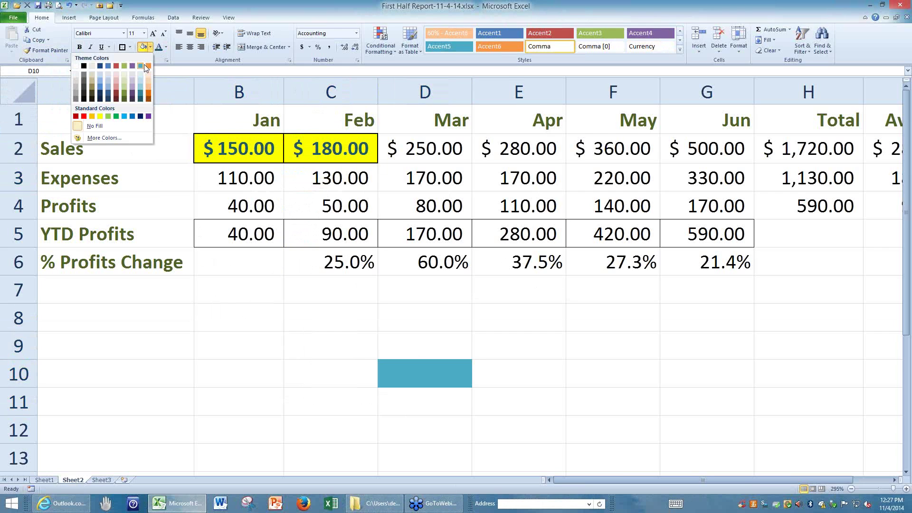
{"action": "left_click", "coordinate": [251, 119]}
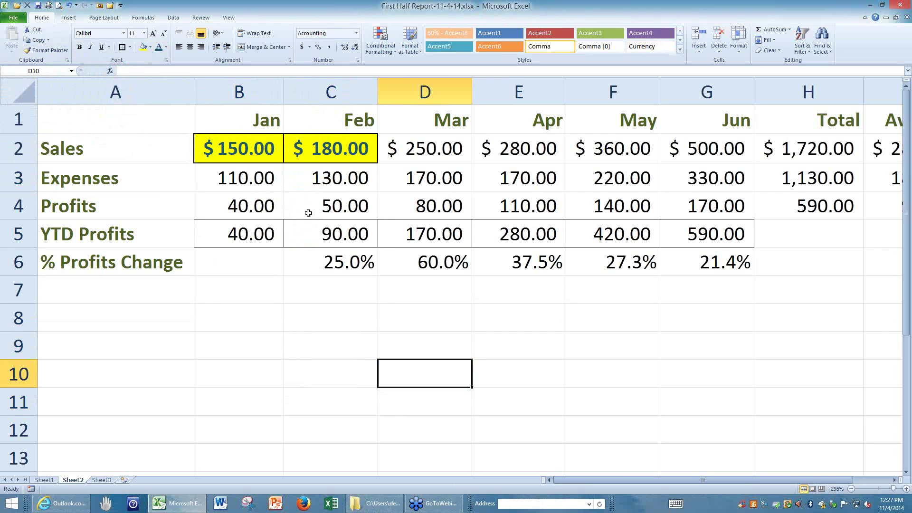
{"action": "left_click", "coordinate": [317, 237]}
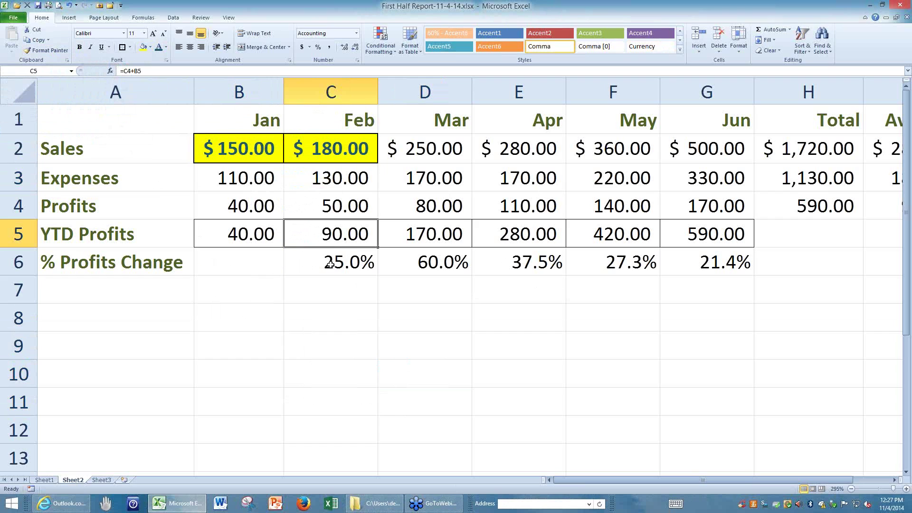
{"action": "left_click", "coordinate": [329, 291]}
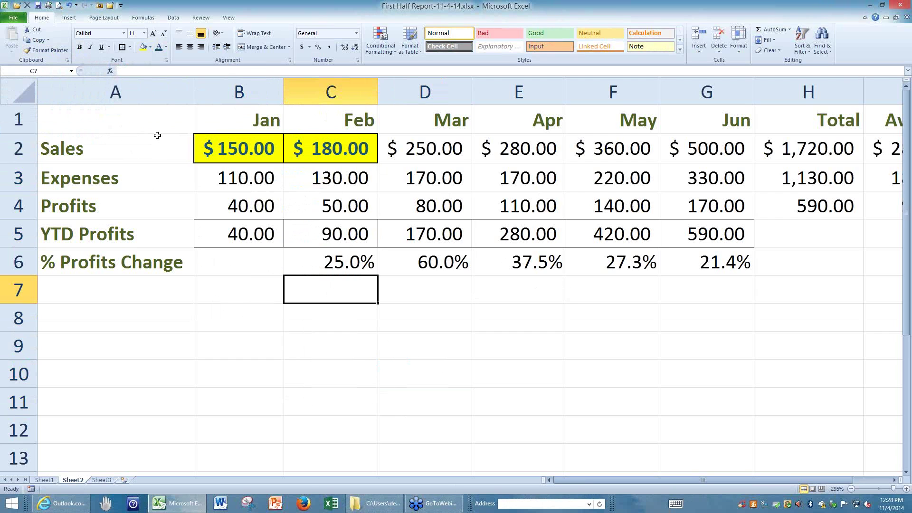
- Save the workbook and select cell A1
{"action": "left_click", "coordinate": [39, 7]}
{"action": "left_click", "coordinate": [133, 119]}
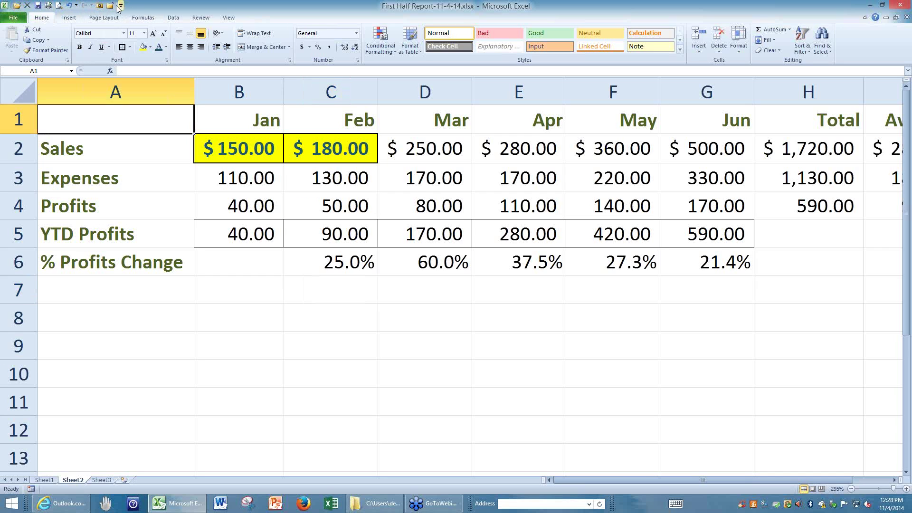
- Show the Quick Access Toolbar below the ribbon, and return it to its place above the ribbon
{"action": "right_click", "coordinate": [49, 8]}
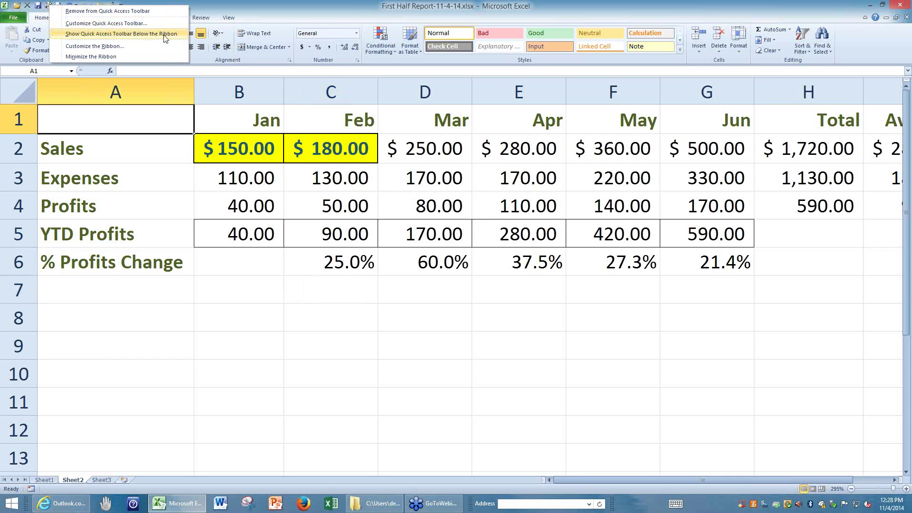
{"action": "left_click", "coordinate": [136, 34]}
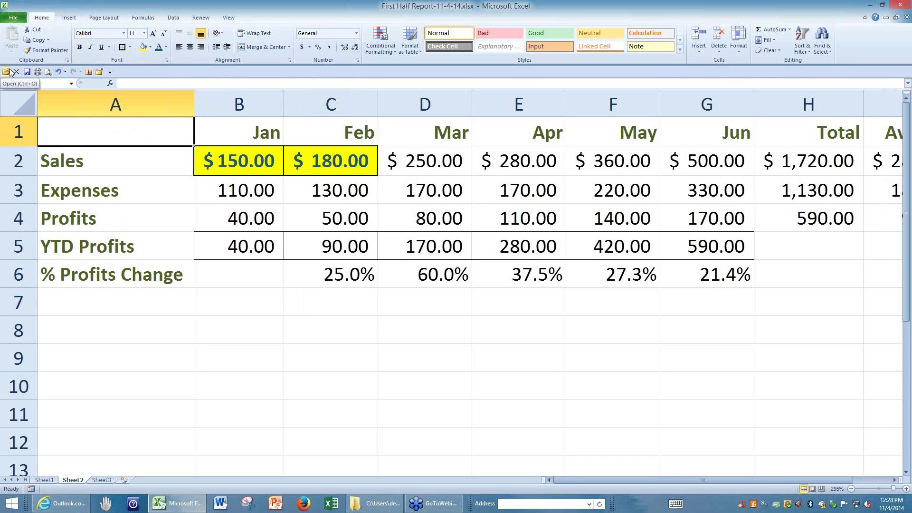
{"action": "right_click", "coordinate": [55, 71]}
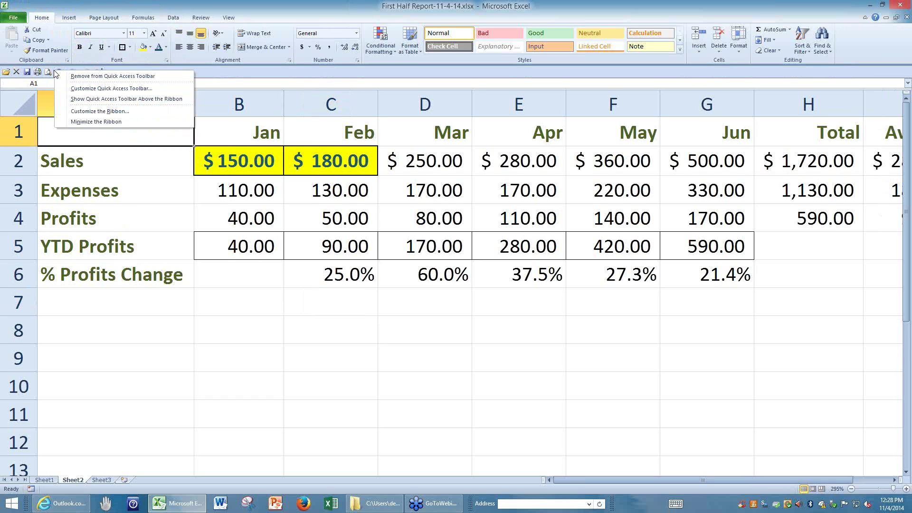
{"action": "left_click", "coordinate": [106, 100]}
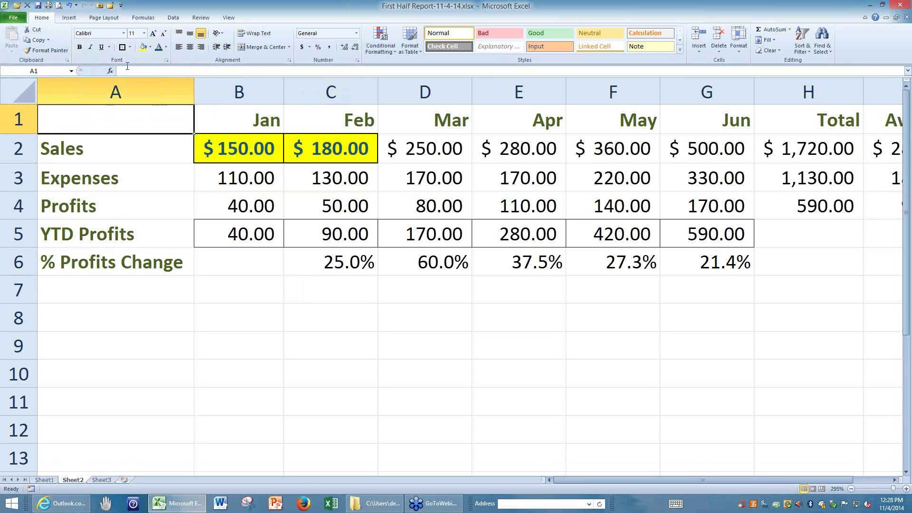
{"action": "left_click", "coordinate": [270, 310]}
- Select the monthly Profits figures in B4:G4 and add the Underline command to the Quick Access Toolbar
{"action": "left_click", "coordinate": [430, 179]}
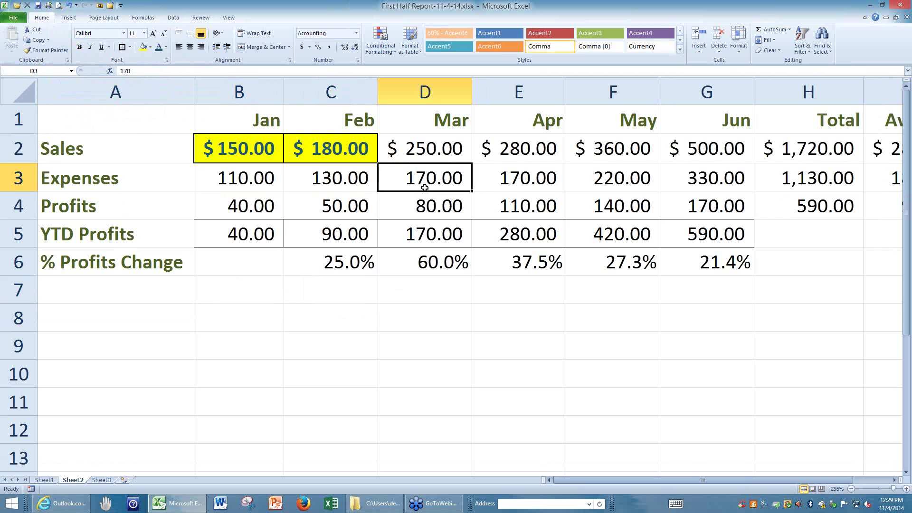
{"action": "left_click", "coordinate": [143, 18]}
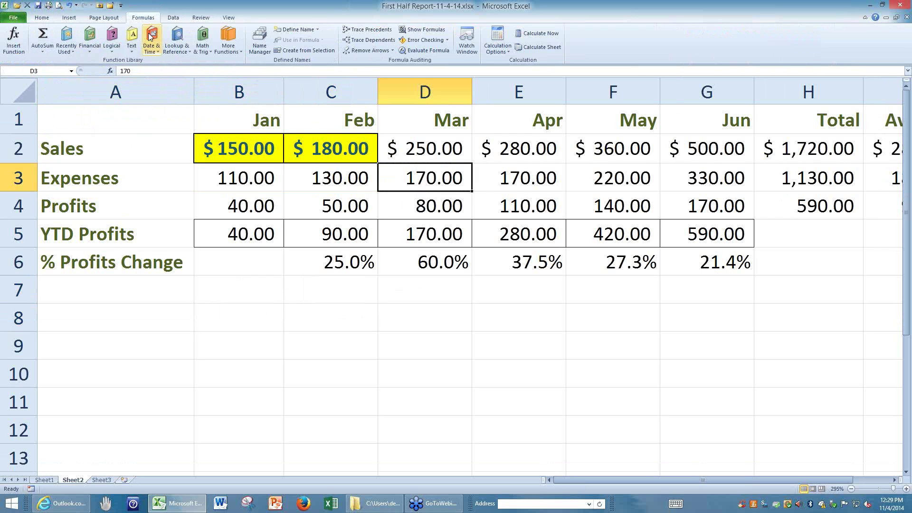
{"action": "left_click", "coordinate": [173, 18]}
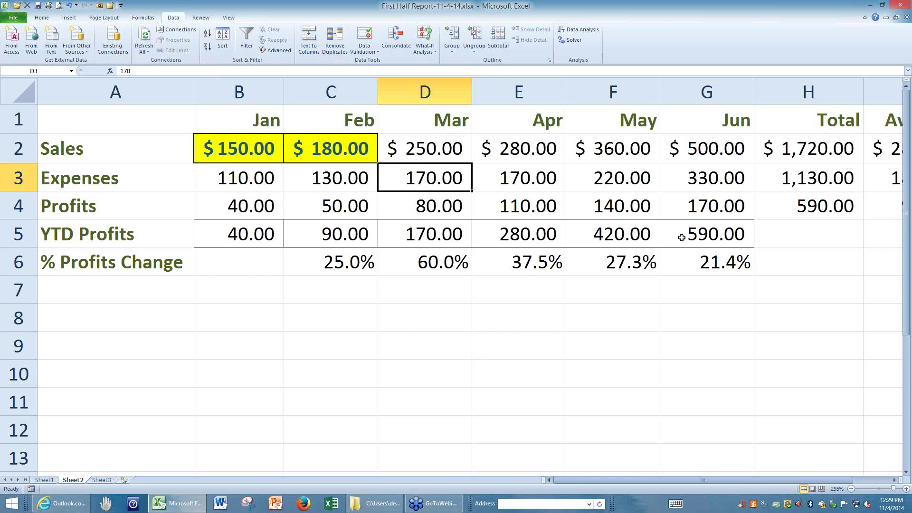
{"action": "left_click_drag", "start_coordinate": [252, 202], "coordinate": [682, 202]}
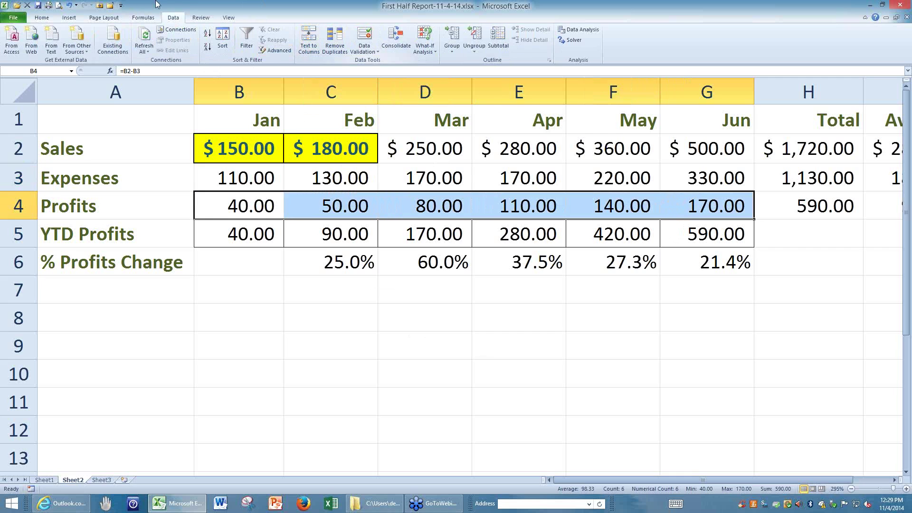
{"action": "left_click", "coordinate": [41, 18]}
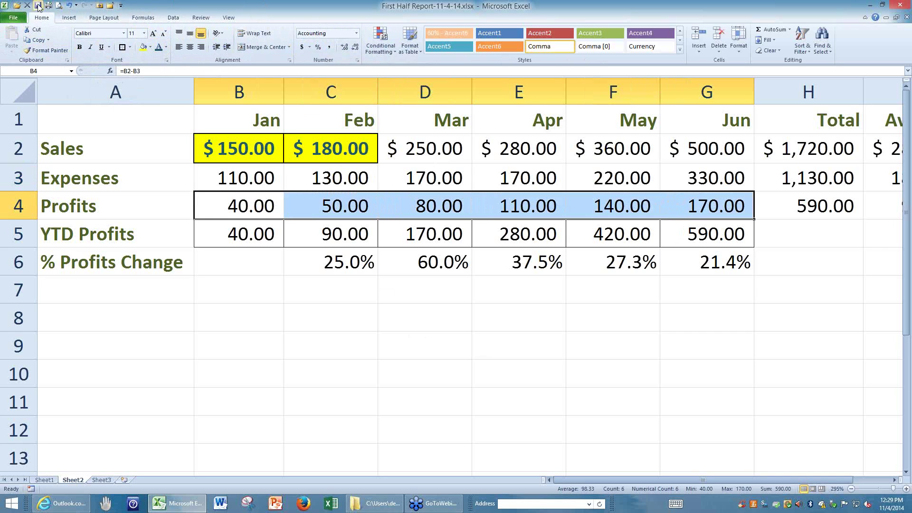
{"action": "right_click", "coordinate": [102, 47]}
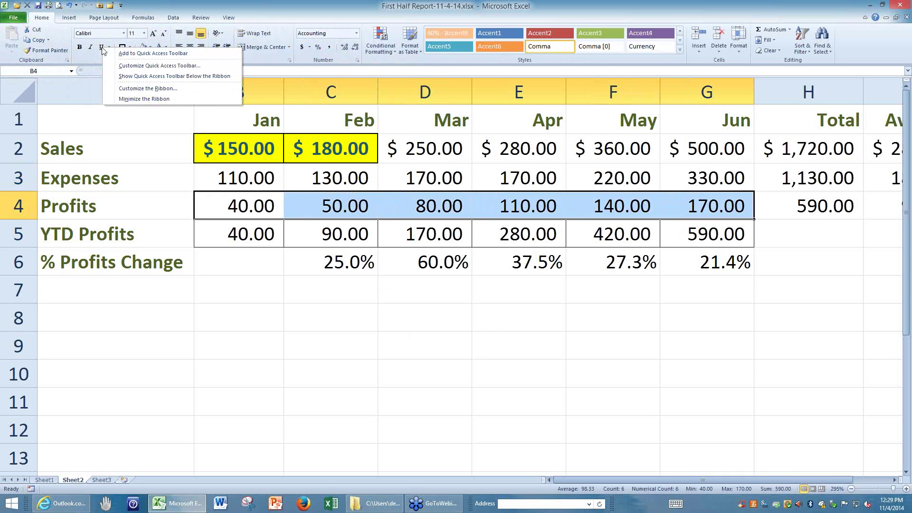
{"action": "left_click", "coordinate": [127, 56]}
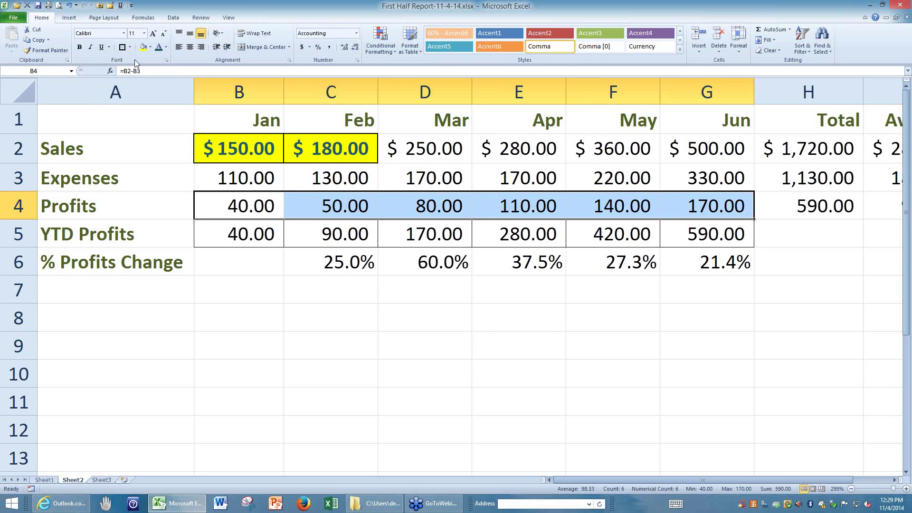
- Underline the January to June Profits figures in B4:G4 with the Quick Access Toolbar command while the Formulas commands are showing
{"action": "left_click", "coordinate": [432, 181]}
{"action": "left_click", "coordinate": [174, 19]}
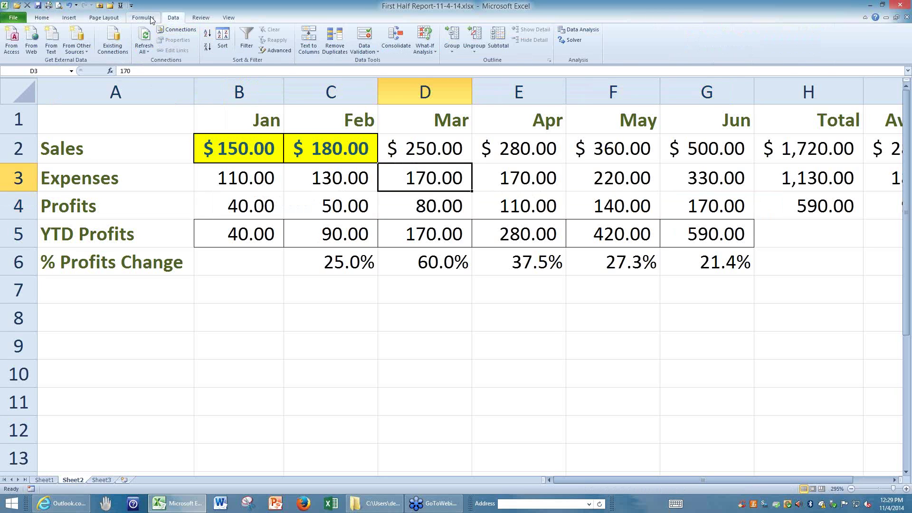
{"action": "left_click", "coordinate": [150, 19]}
{"action": "left_click_drag", "start_coordinate": [268, 208], "coordinate": [679, 207]}
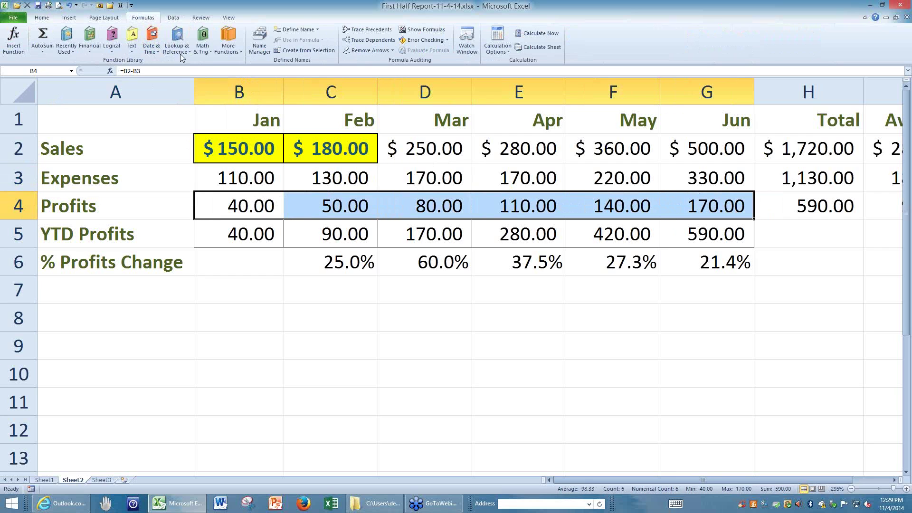
{"action": "left_click", "coordinate": [126, 8]}
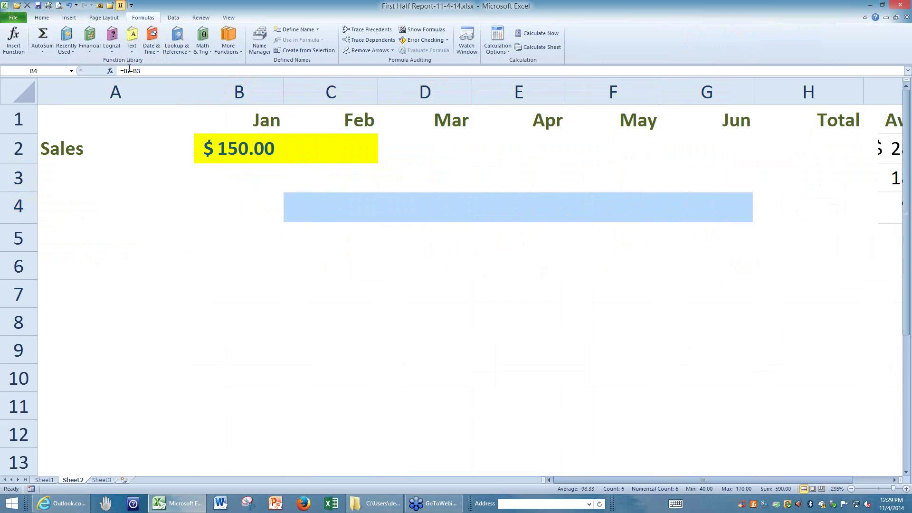
{"action": "left_click", "coordinate": [327, 329]}
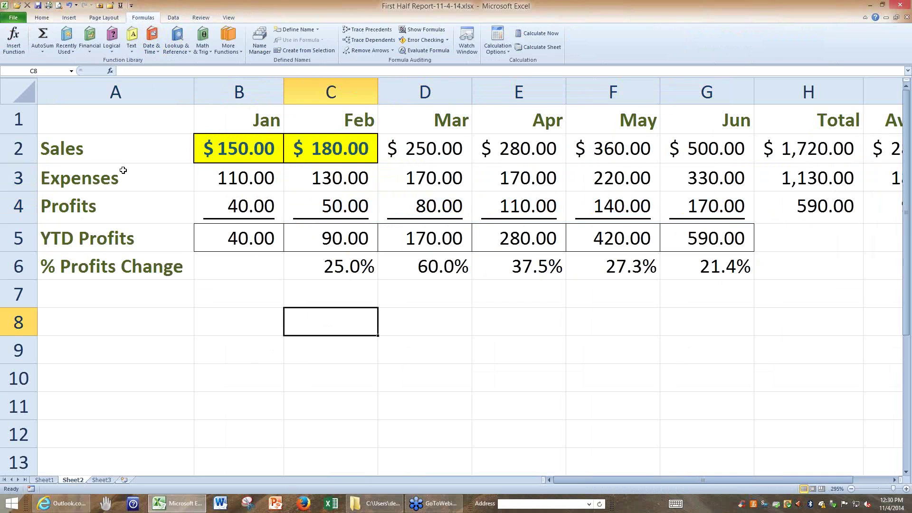
- Remove the Underline command from the Quick Access Toolbar
{"action": "left_click", "coordinate": [112, 160]}
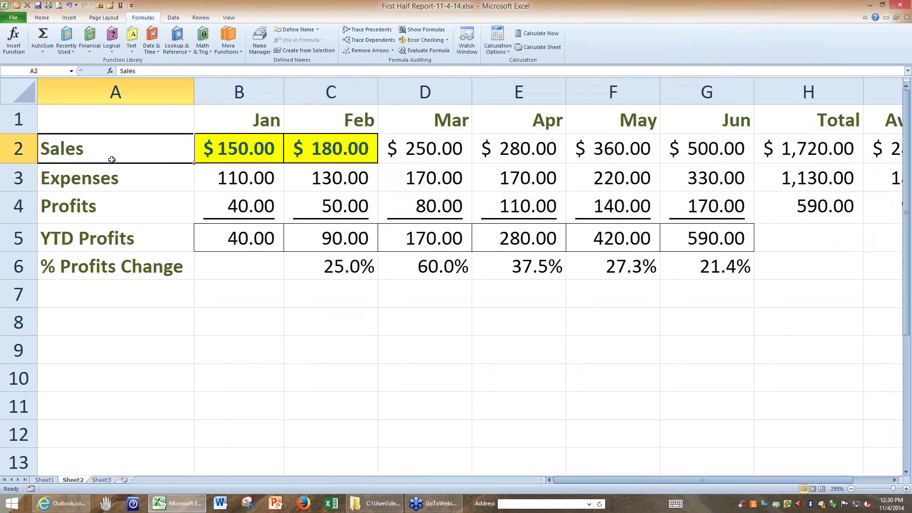
{"action": "left_click", "coordinate": [173, 18]}
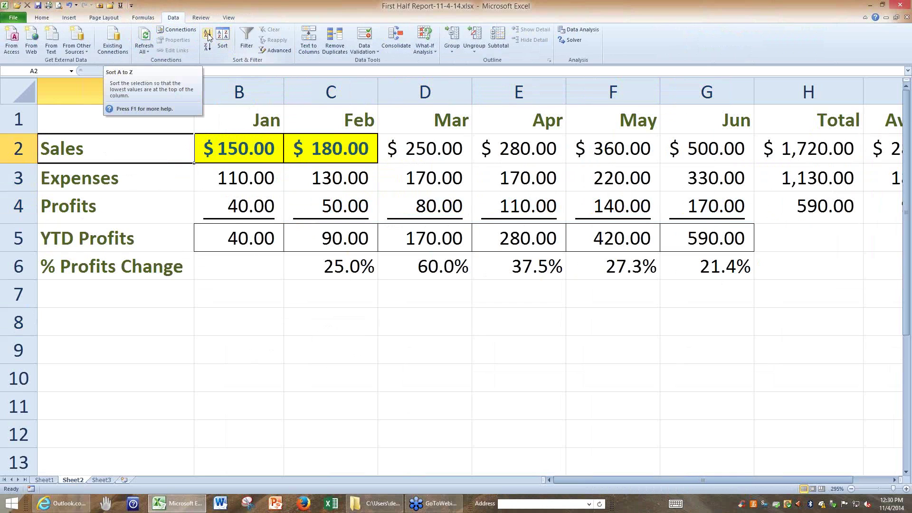
{"action": "left_click", "coordinate": [297, 183]}
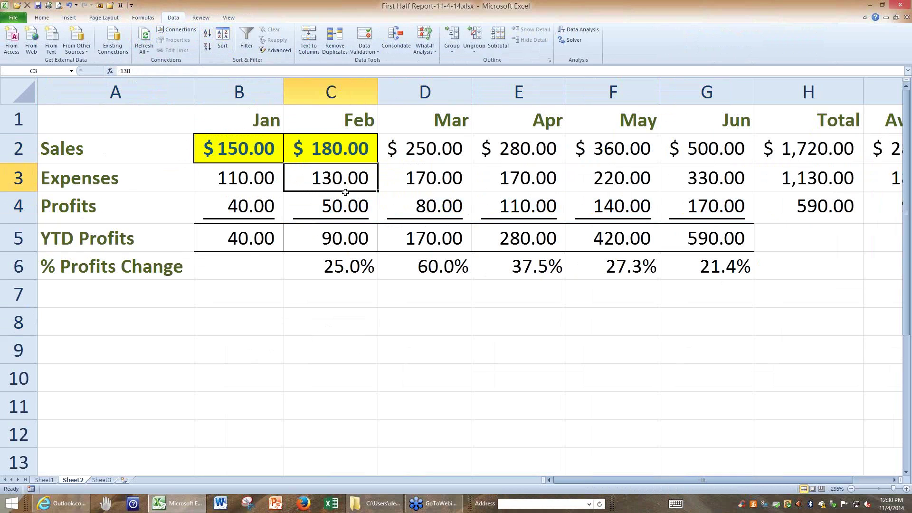
{"action": "left_click_drag", "start_coordinate": [256, 211], "coordinate": [670, 208]}
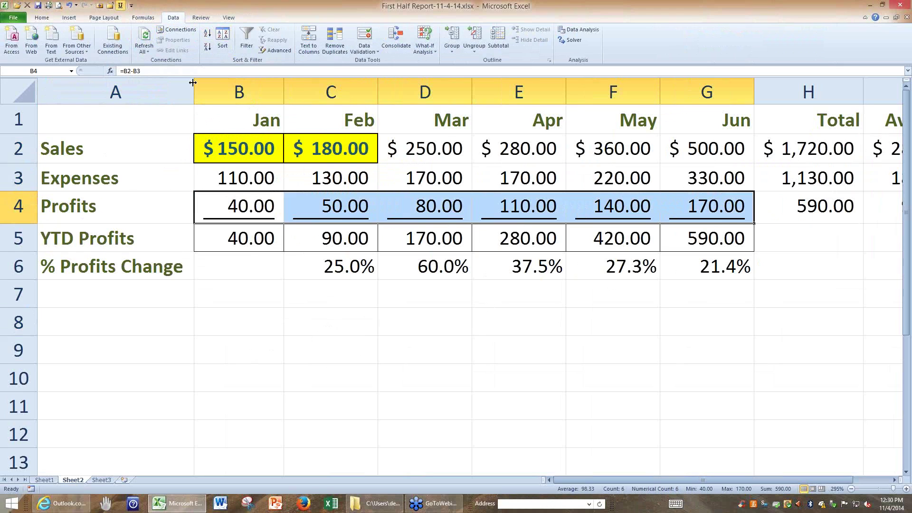
{"action": "right_click", "coordinate": [121, 5]}
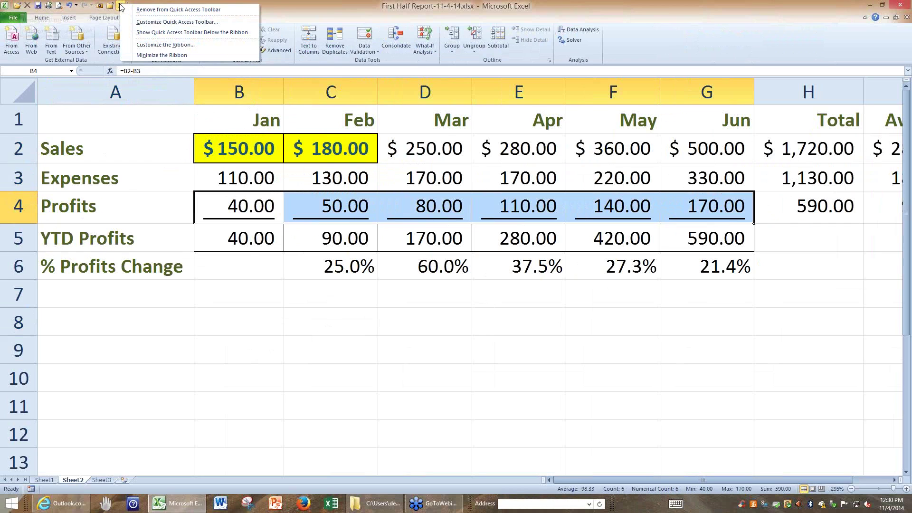
{"action": "left_click", "coordinate": [178, 10]}
{"action": "left_click", "coordinate": [177, 149]}
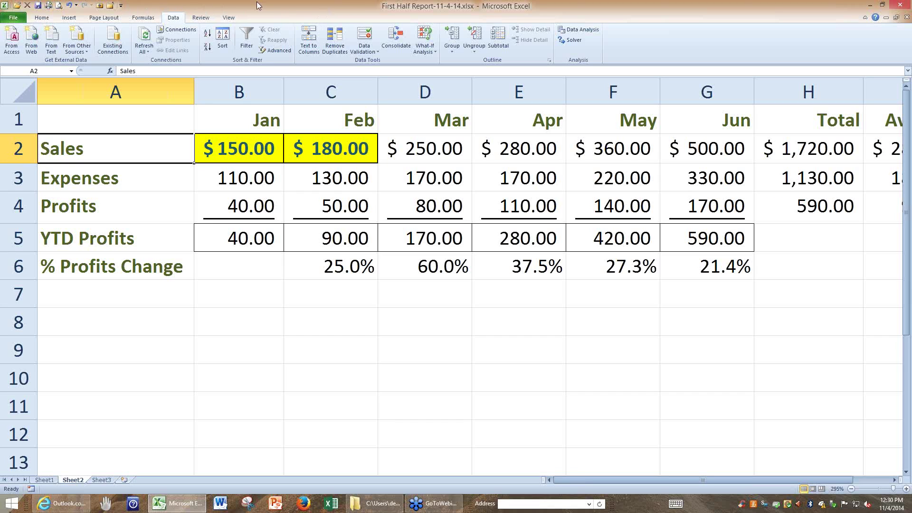
{"action": "left_click", "coordinate": [161, 118]}
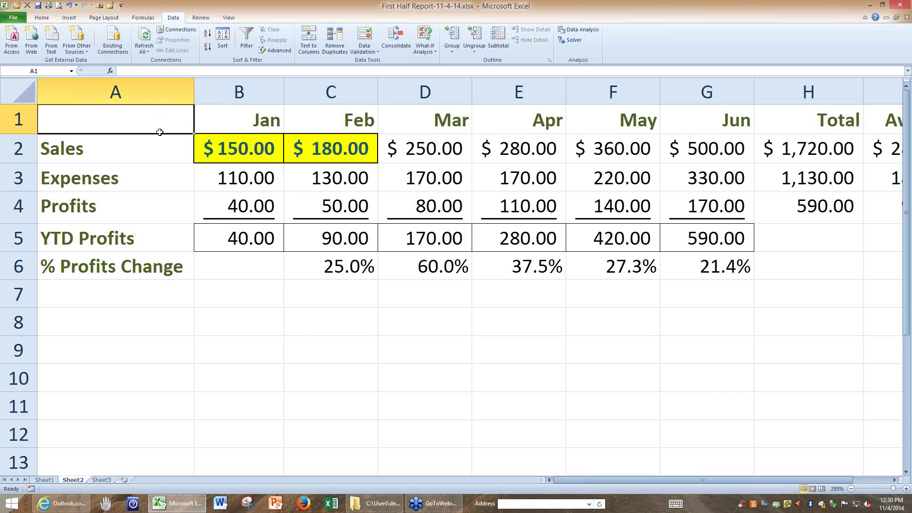
{"action": "left_click", "coordinate": [158, 154]}
{"action": "left_click", "coordinate": [141, 178]}
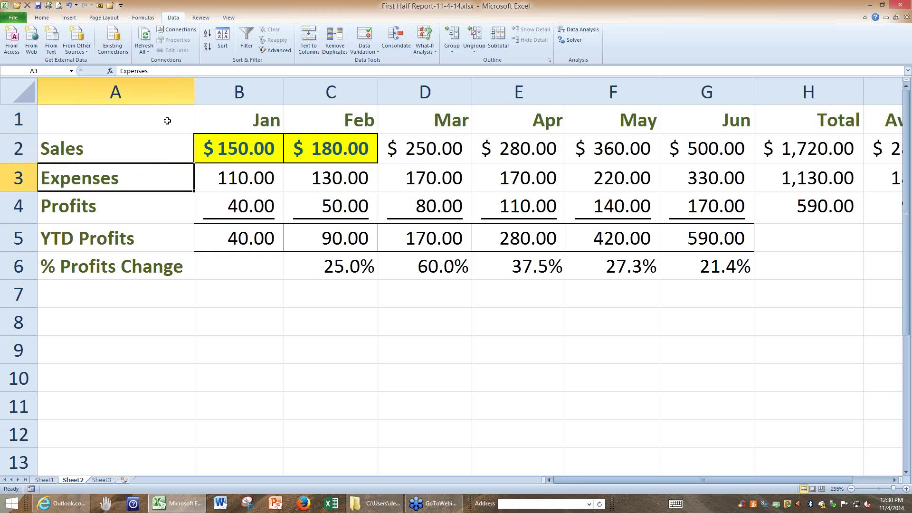
{"action": "left_click", "coordinate": [145, 122]}
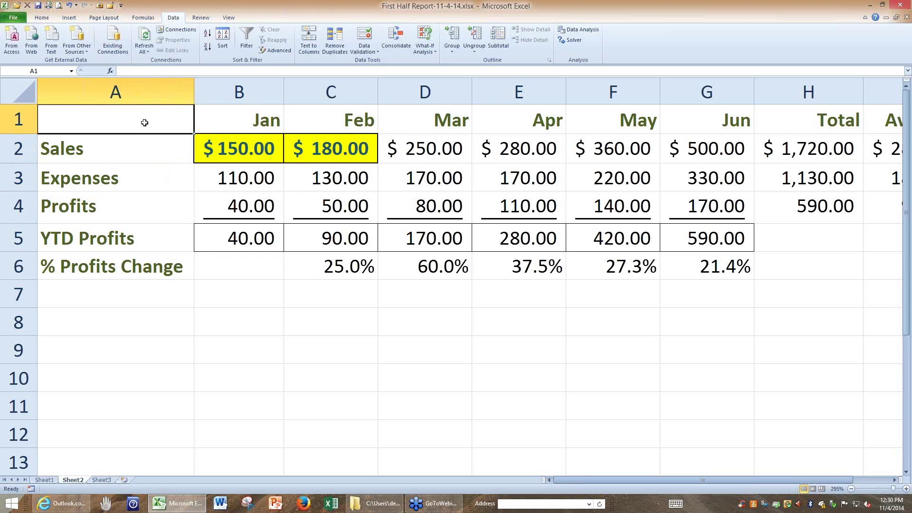
- Open the recent workbook GeneralFile.xlsx from the 3-Day Webinar Series folder on drive G
{"action": "left_click", "coordinate": [257, 257]}
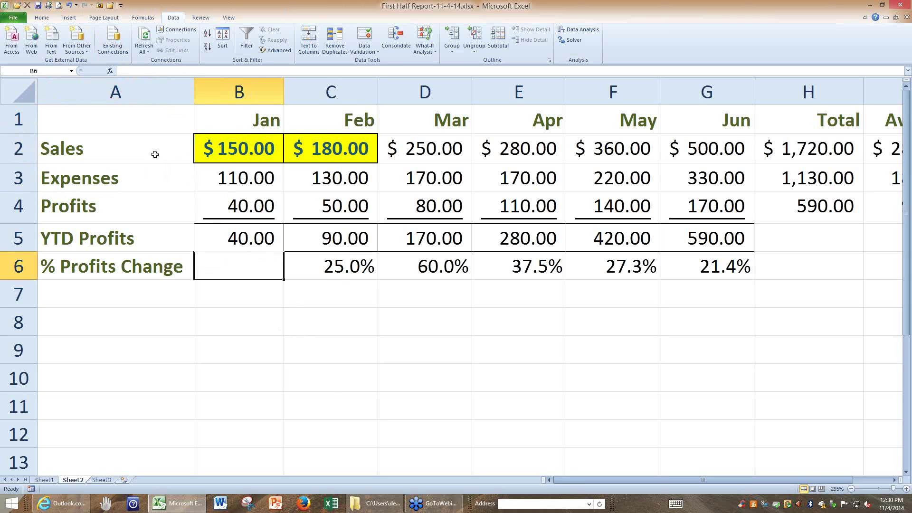
{"action": "left_click", "coordinate": [107, 125]}
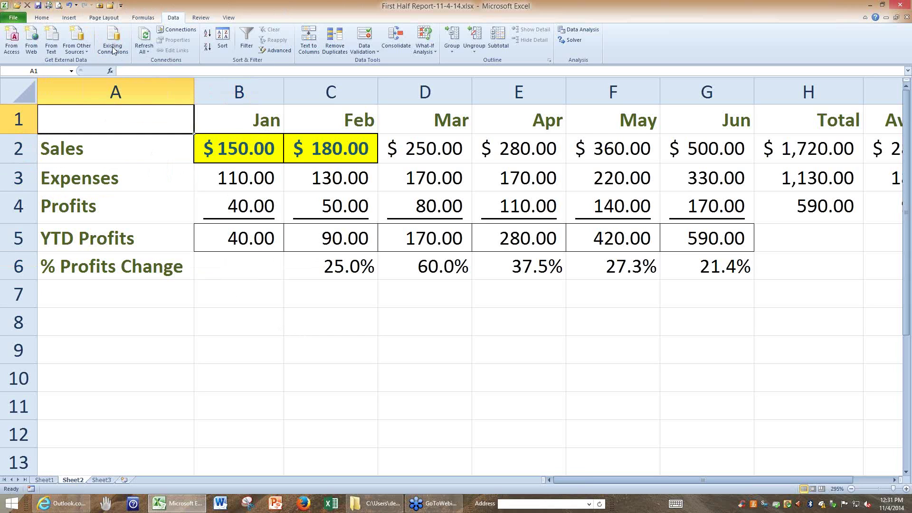
{"action": "left_click", "coordinate": [100, 6]}
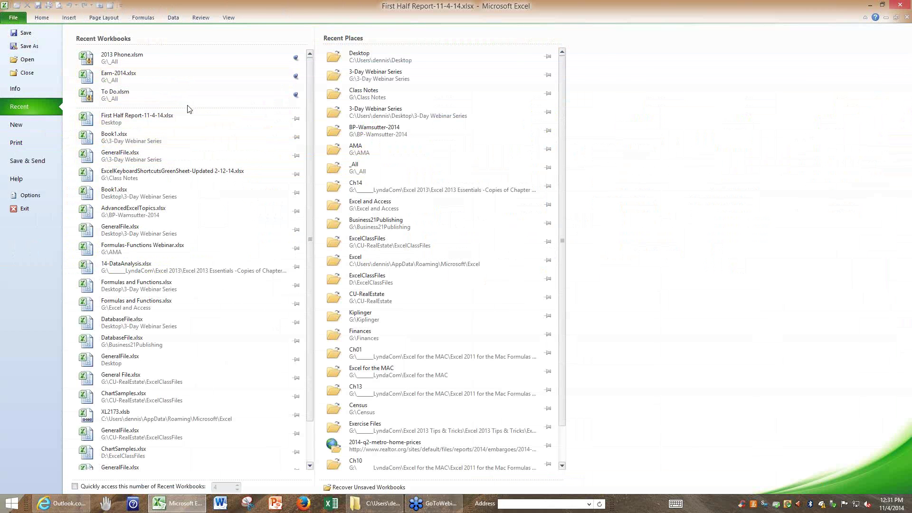
{"action": "left_click", "coordinate": [120, 153]}
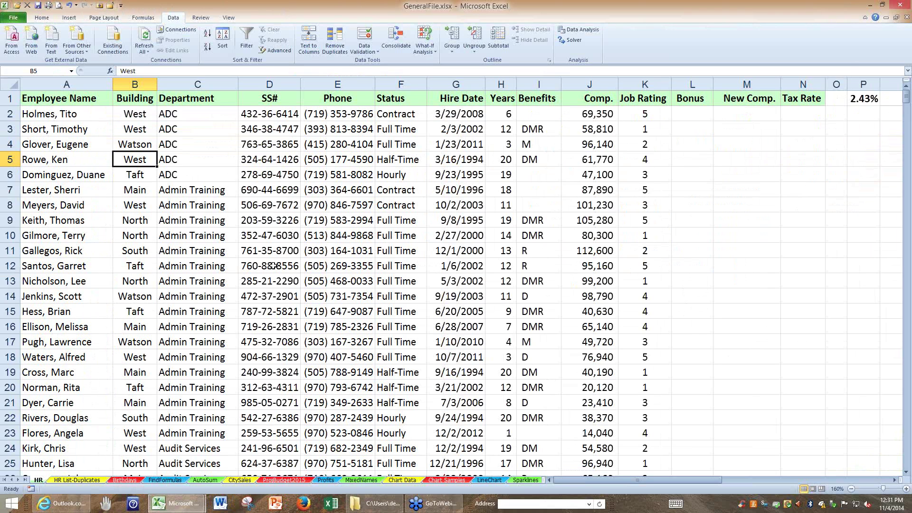
- Display the list of all worksheets in the workbook and dismiss it, and view the HR sheet's columns out to column T
{"action": "right_click", "coordinate": [14, 482]}
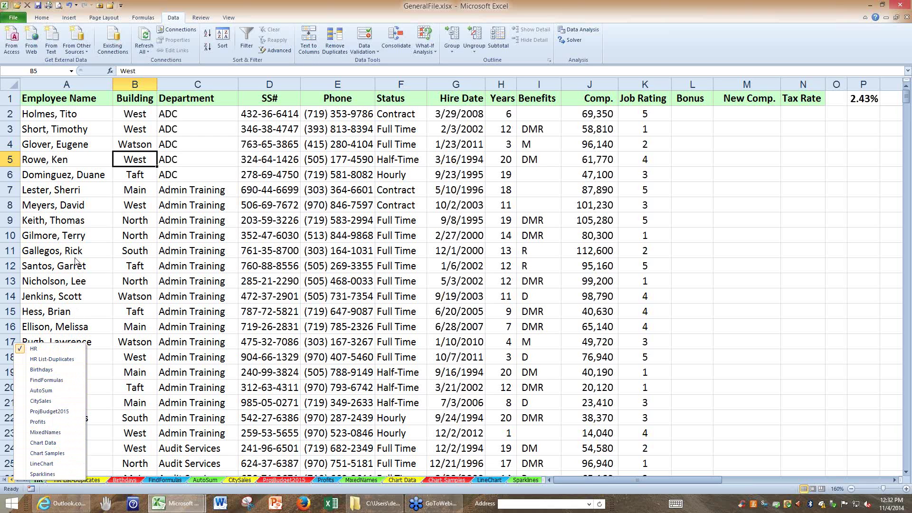
{"action": "key", "text": "Escape"}
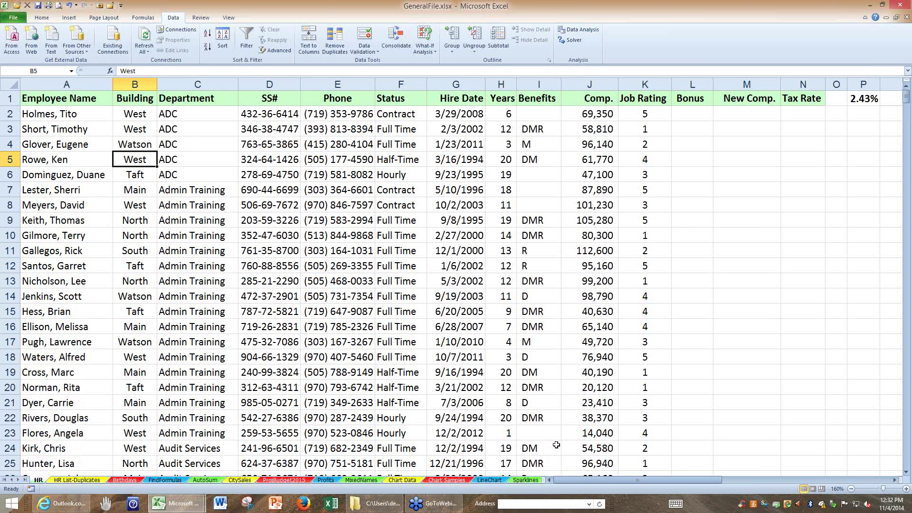
{"action": "scroll", "coordinate": [557, 445], "scroll_direction": "down", "scroll_amount": 1}
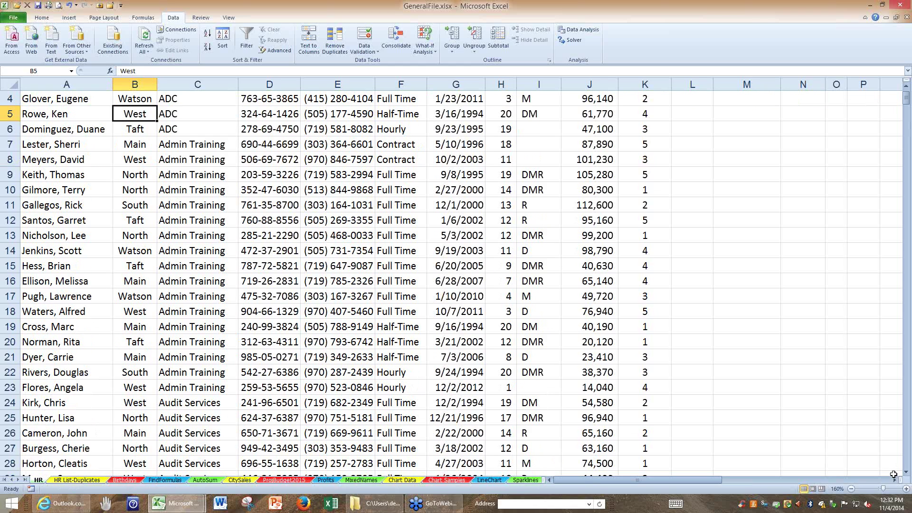
{"action": "left_click", "coordinate": [895, 481]}
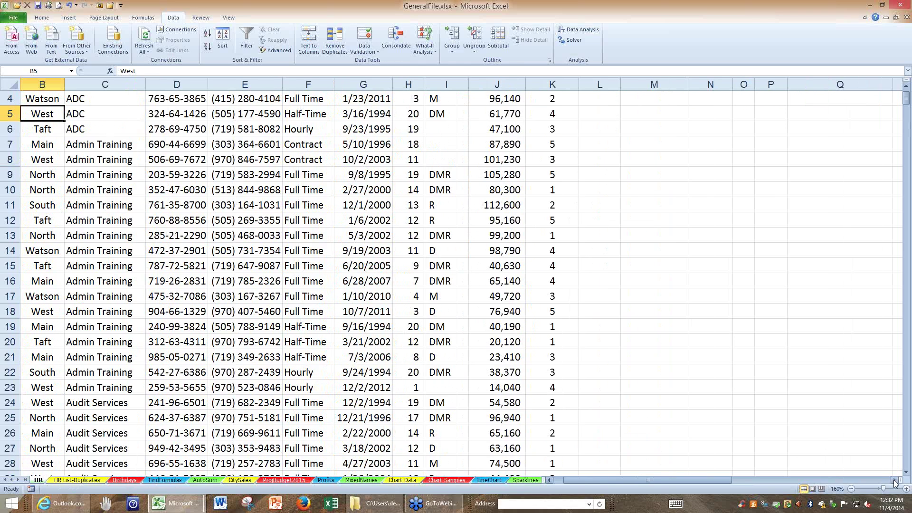
{"action": "left_click", "coordinate": [895, 480]}
{"action": "left_click", "coordinate": [895, 480]}
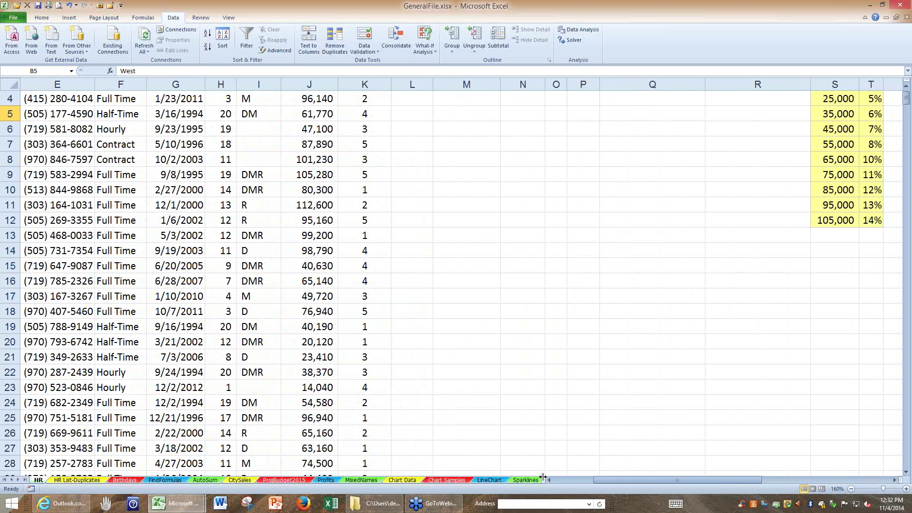
- Widen the sheet tab area by shortening the horizontal scroll bar, and return to the beginning of the HR sheet
{"action": "left_click_drag", "start_coordinate": [543, 477], "coordinate": [731, 474]}
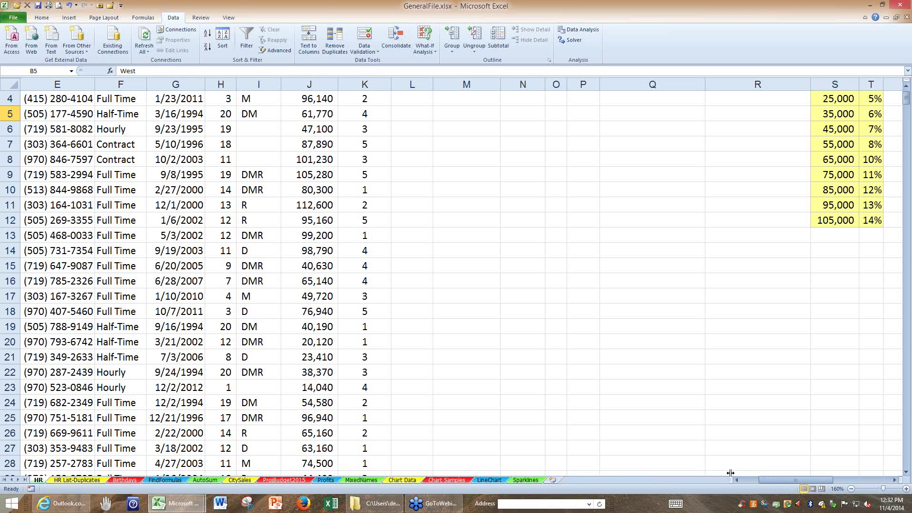
{"action": "left_click_drag", "start_coordinate": [732, 482], "coordinate": [784, 480]}
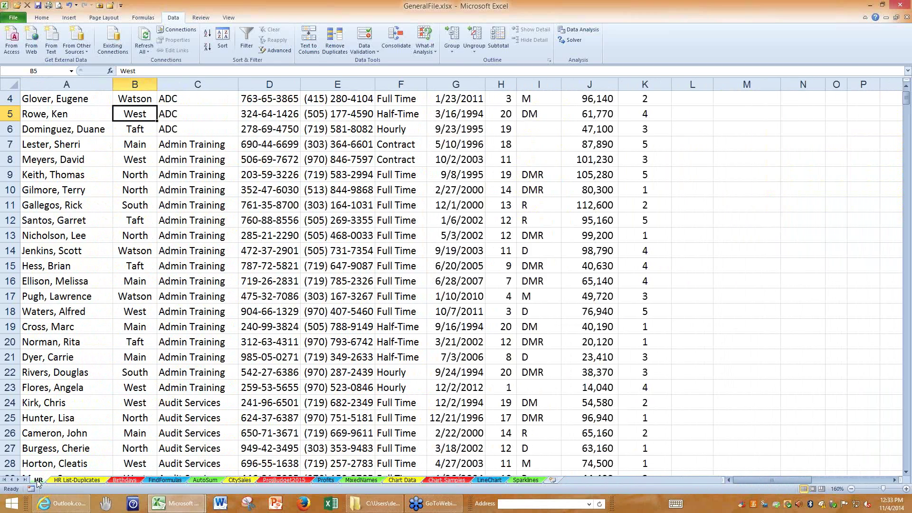
{"action": "scroll", "coordinate": [65, 388], "scroll_direction": "up", "scroll_amount": 1}
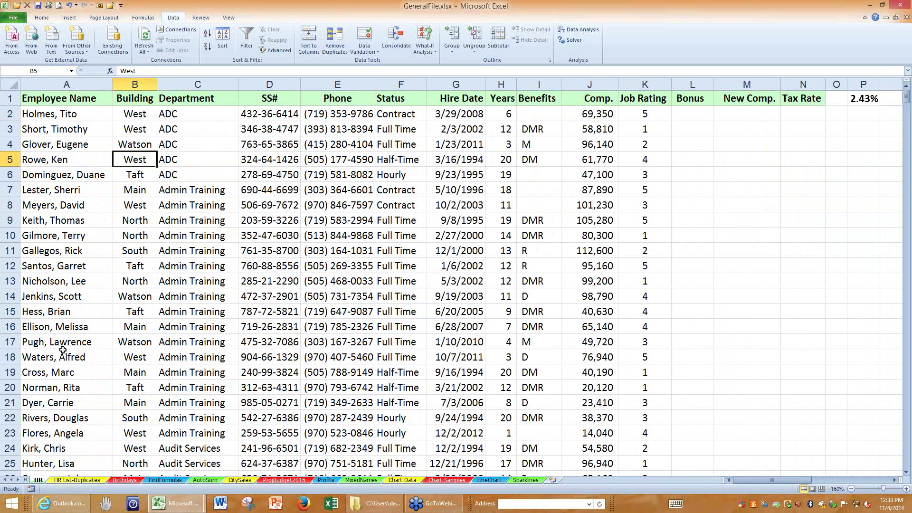
- Switch among the HR List-Duplicates, HR and Birthdays sheets to compare their employee lists, ending on Birthdays
{"action": "left_click", "coordinate": [76, 480]}
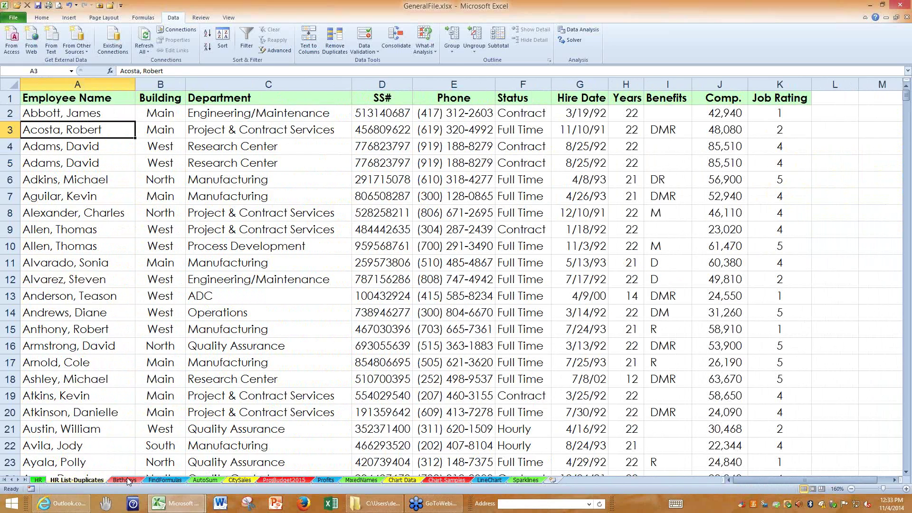
{"action": "left_click", "coordinate": [126, 480]}
{"action": "left_click", "coordinate": [95, 481]}
{"action": "left_click", "coordinate": [41, 481]}
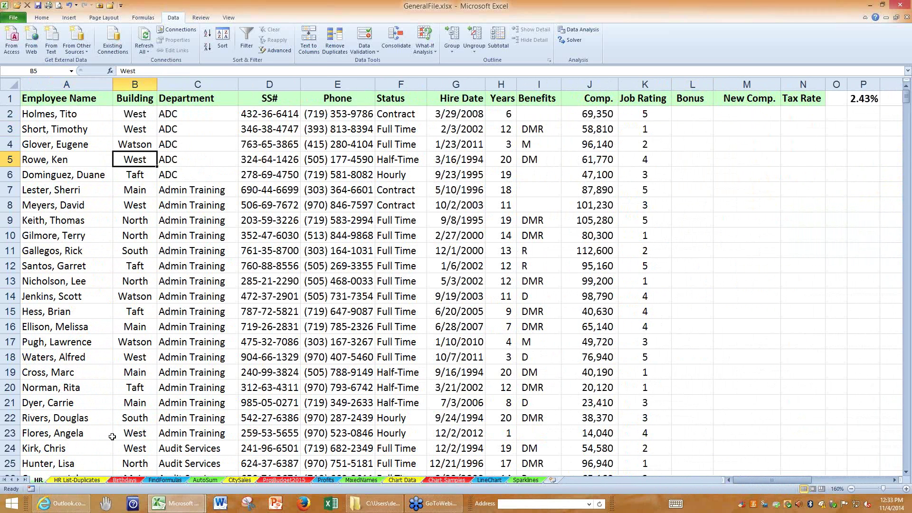
{"action": "left_click", "coordinate": [124, 480]}
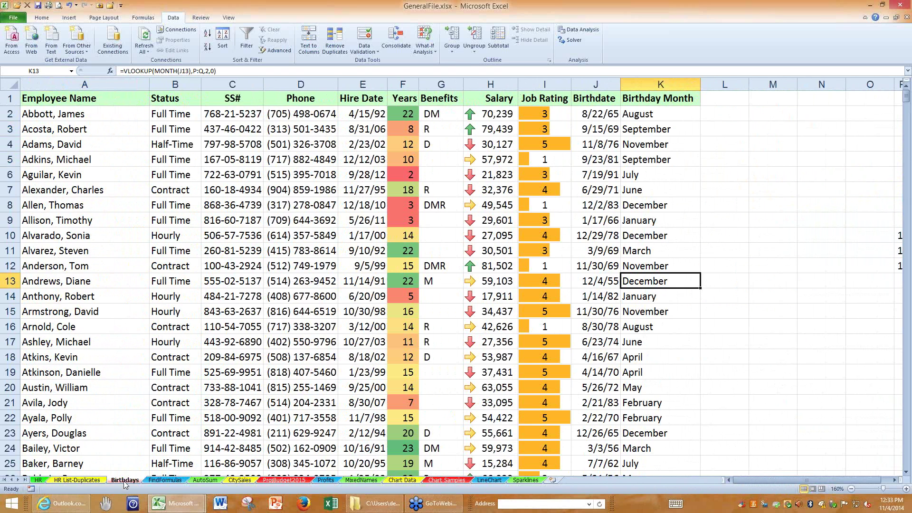
- Examine the weight and price calculations on the FindFormulas sheet, and return to the sheet's beginning
{"action": "left_click", "coordinate": [164, 481]}
{"action": "scroll", "coordinate": [371, 399], "scroll_direction": "down", "scroll_amount": 2}
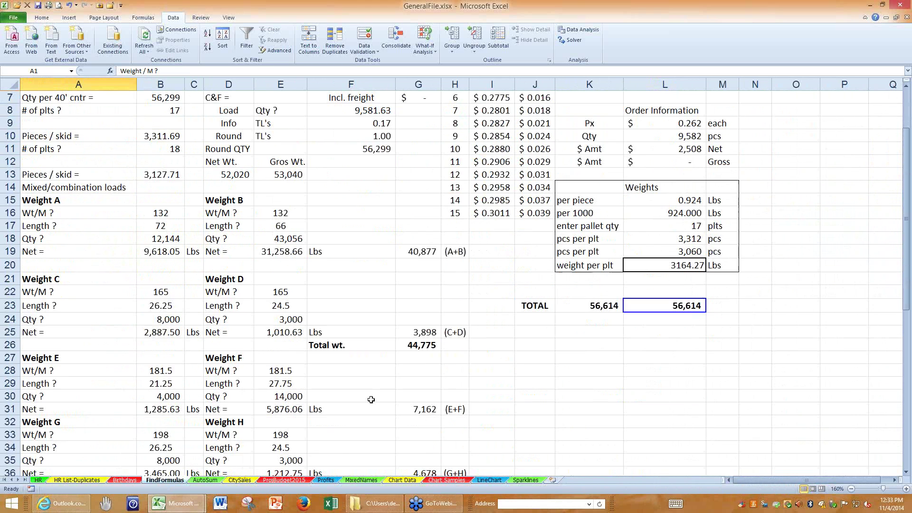
{"action": "scroll", "coordinate": [628, 404], "scroll_direction": "down", "scroll_amount": 5}
{"action": "scroll", "coordinate": [628, 403], "scroll_direction": "up", "scroll_amount": 7}
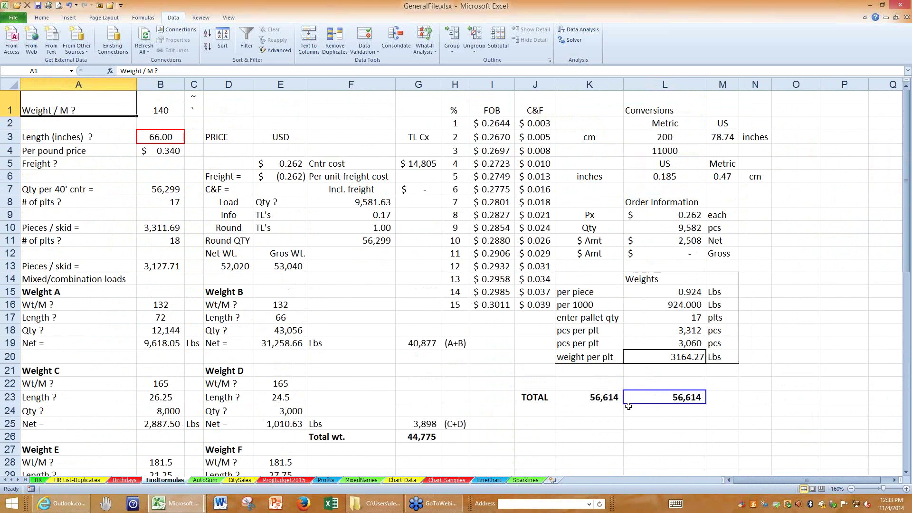
- View the AutoSum and CitySales sheets in turn, and open the ProjBudget2015 budget projections sheet
{"action": "left_click", "coordinate": [204, 480]}
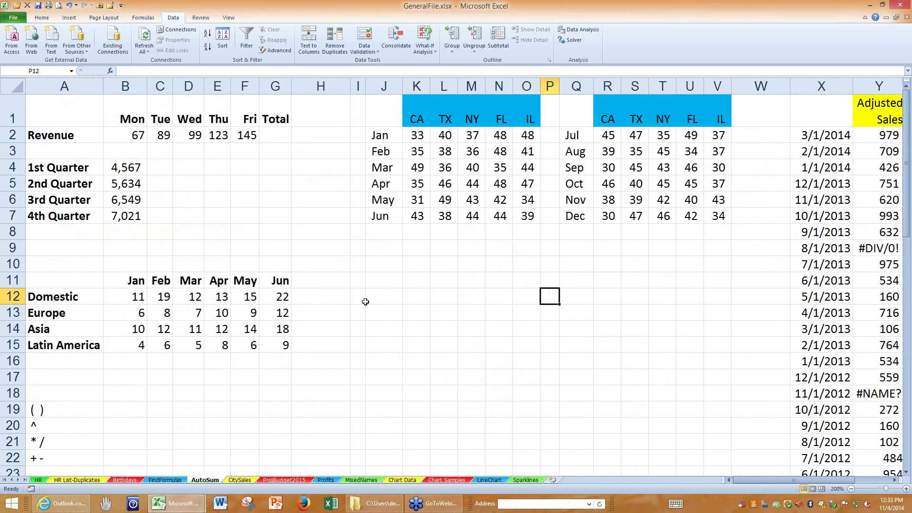
{"action": "left_click", "coordinate": [243, 480]}
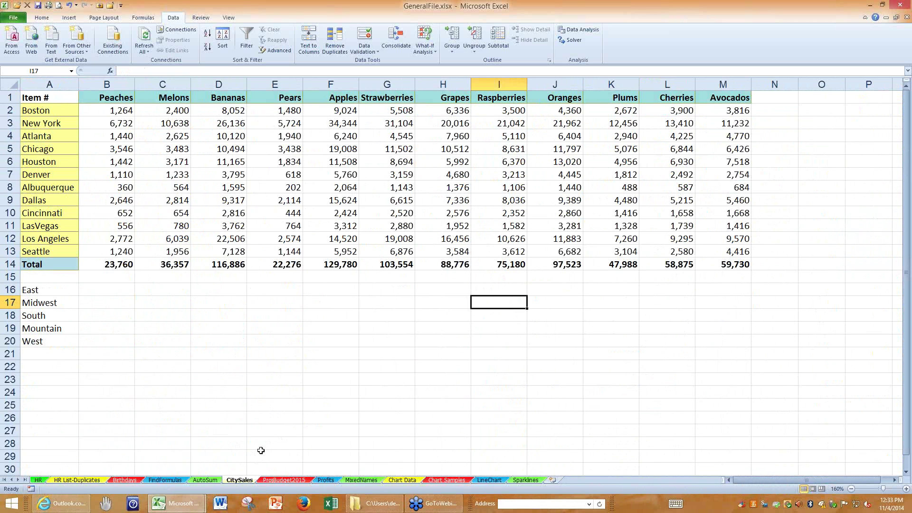
{"action": "left_click", "coordinate": [307, 481]}
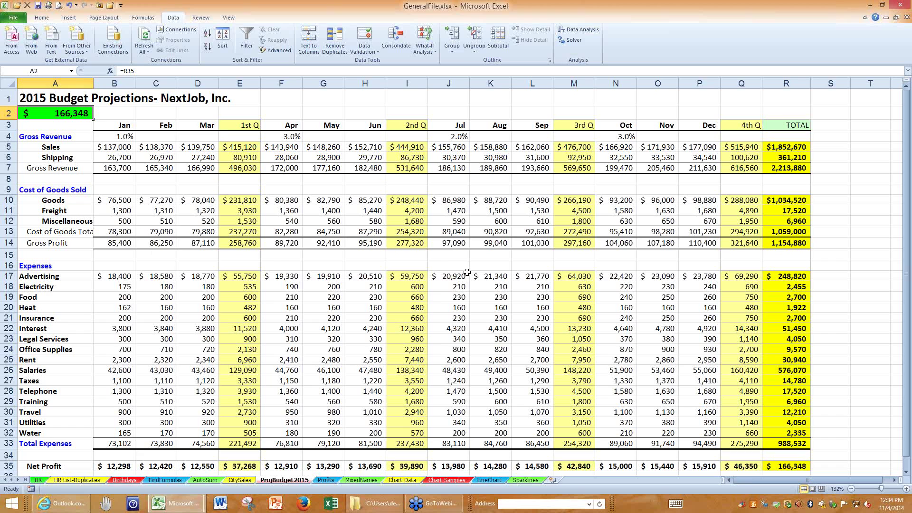
- Look over the Profits worksheet and the MixedNames worksheet
{"action": "left_click", "coordinate": [326, 480]}
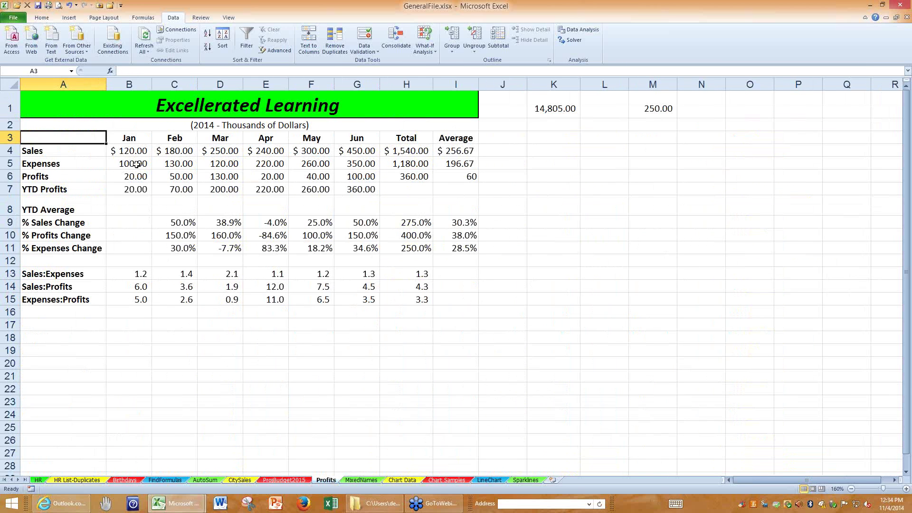
{"action": "left_click", "coordinate": [66, 100]}
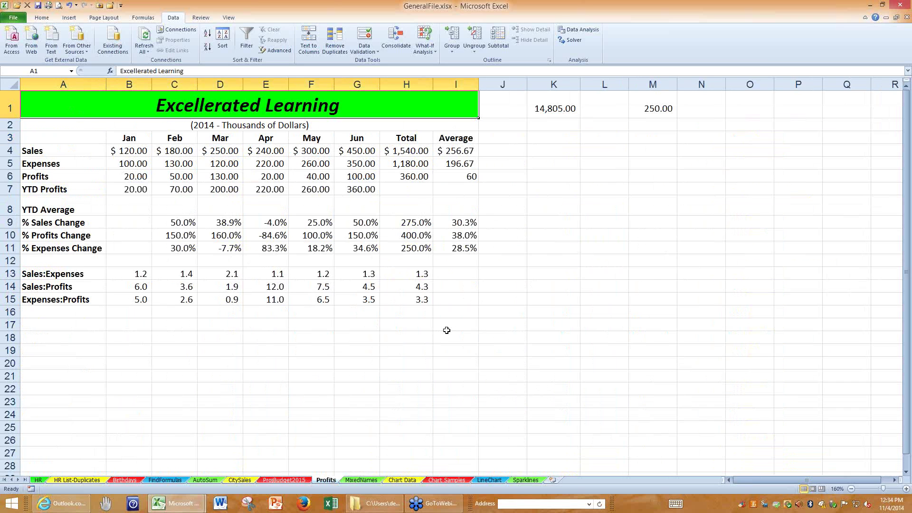
{"action": "scroll", "coordinate": [587, 357], "scroll_direction": "up", "scroll_amount": 3, "text": "ctrl"}
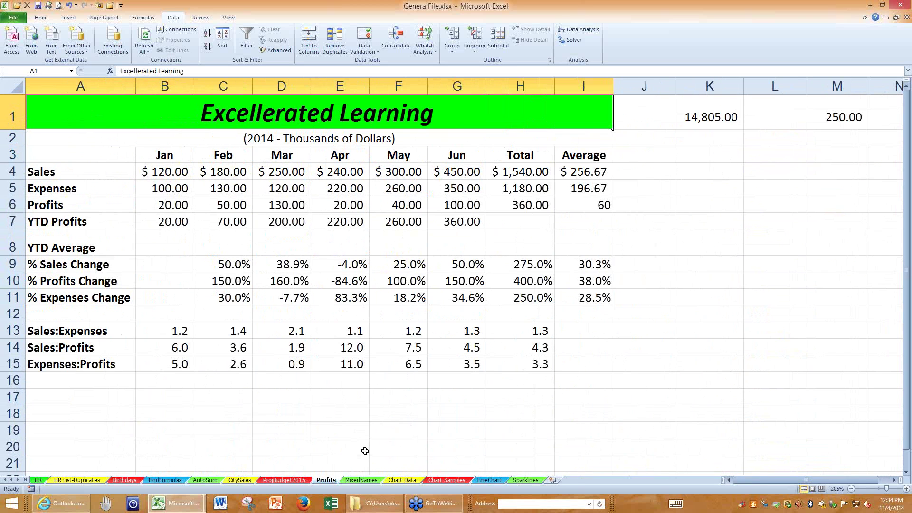
{"action": "left_click", "coordinate": [360, 480]}
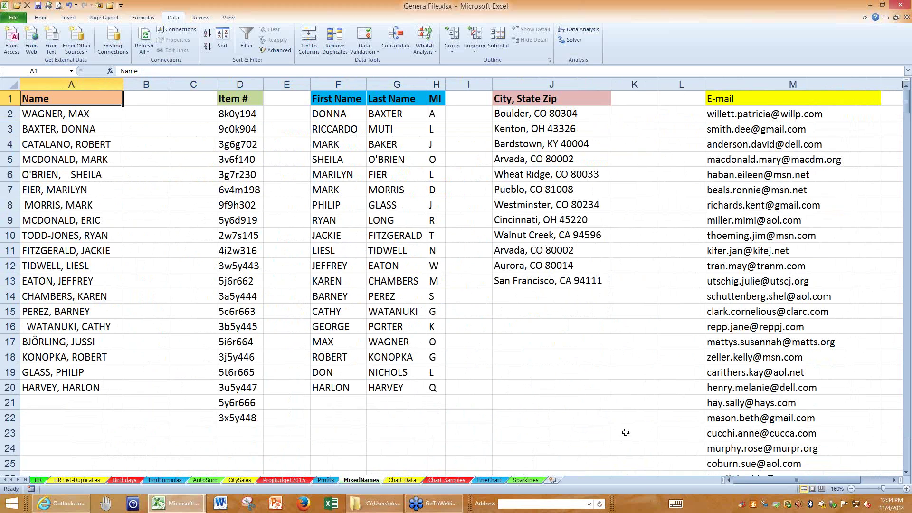
- On the Chart Data sheet, move the existing column chart far down and away from the sales table
{"action": "left_click", "coordinate": [402, 480]}
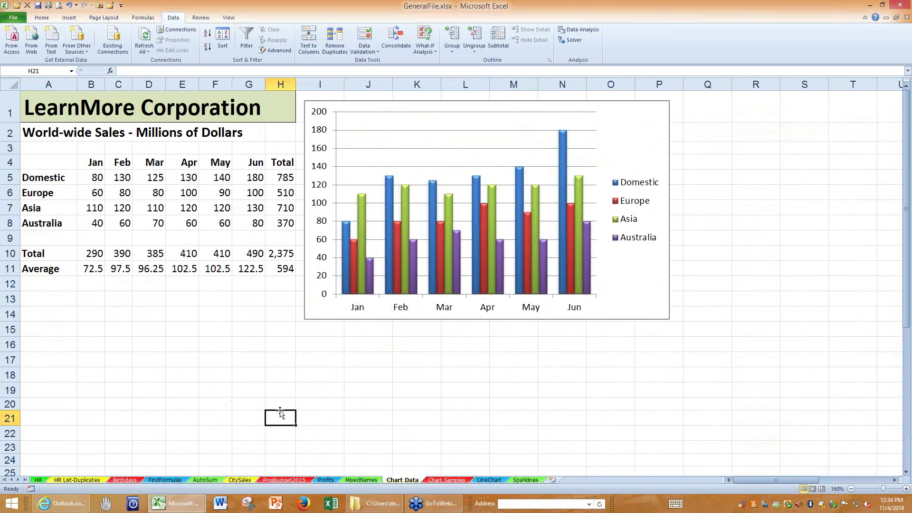
{"action": "left_click", "coordinate": [52, 352]}
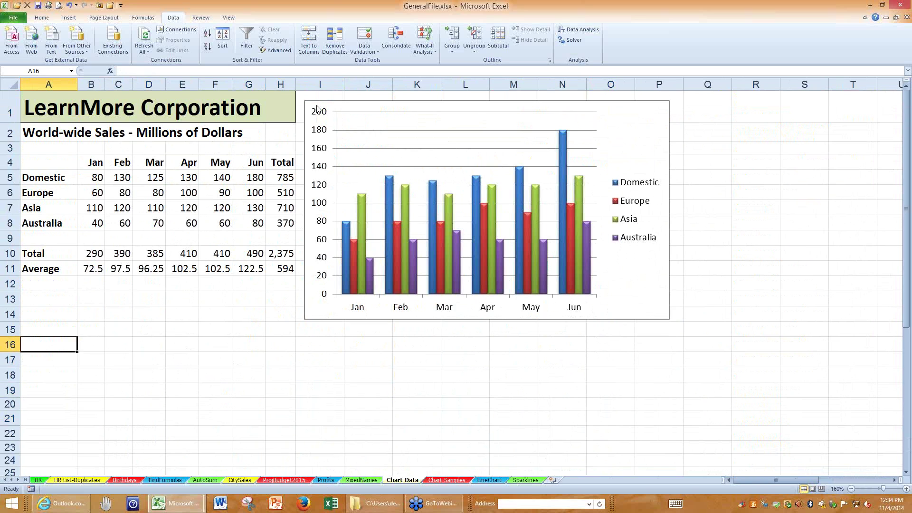
{"action": "left_click_drag", "start_coordinate": [423, 111], "coordinate": [909, 329]}
{"action": "key", "text": "Escape"}
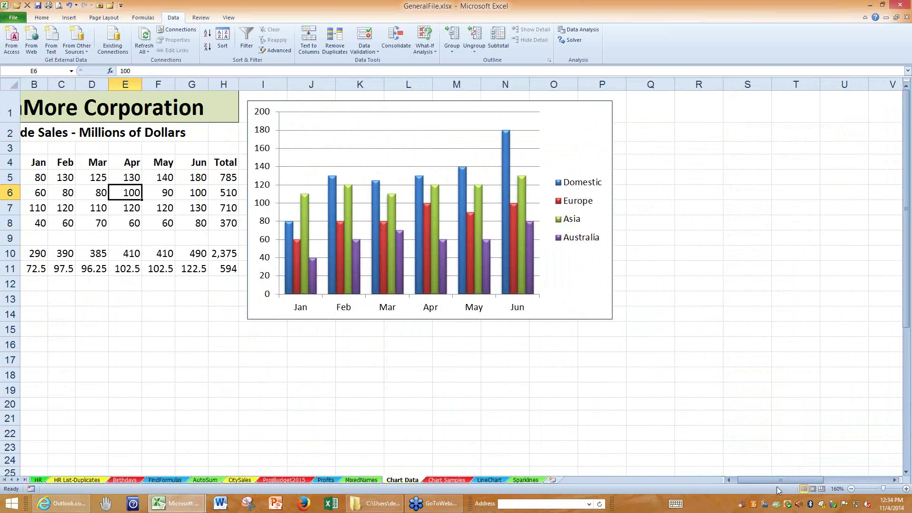
{"action": "left_click", "coordinate": [251, 100]}
{"action": "left_click_drag", "start_coordinate": [387, 164], "coordinate": [704, 464]}
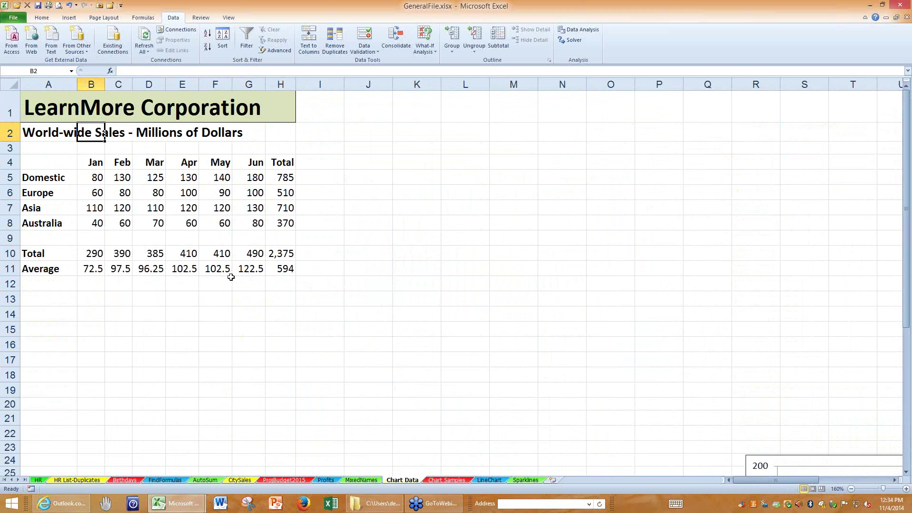
{"action": "left_click", "coordinate": [41, 137]}
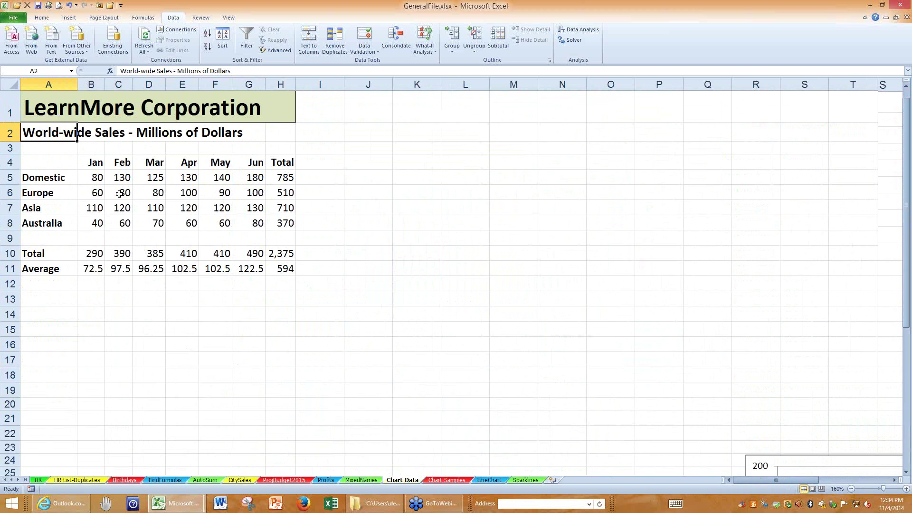
- Create a default column chart from the monthly regional sales in A4:G8 and place it to the right of the table
{"action": "scroll", "coordinate": [120, 193], "scroll_direction": "up", "scroll_amount": 2}
{"action": "left_click", "coordinate": [183, 196]}
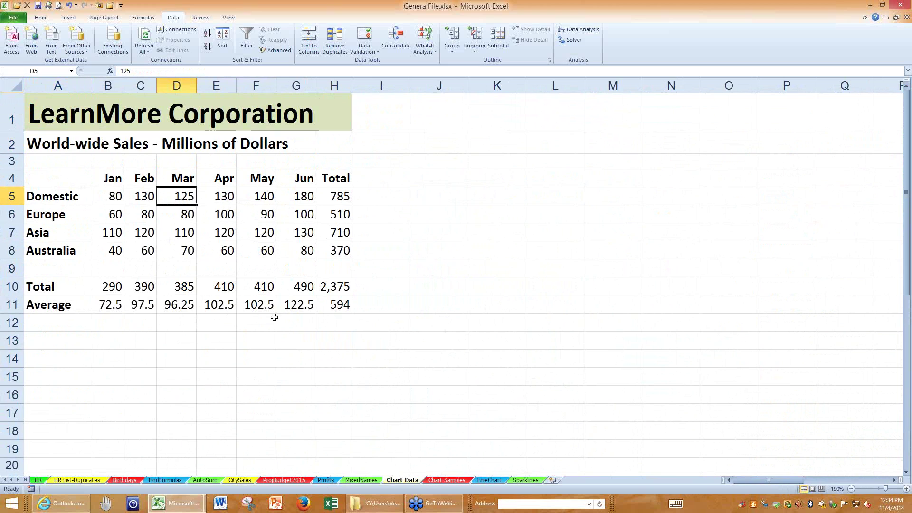
{"action": "left_click_drag", "start_coordinate": [272, 357], "coordinate": [272, 377]}
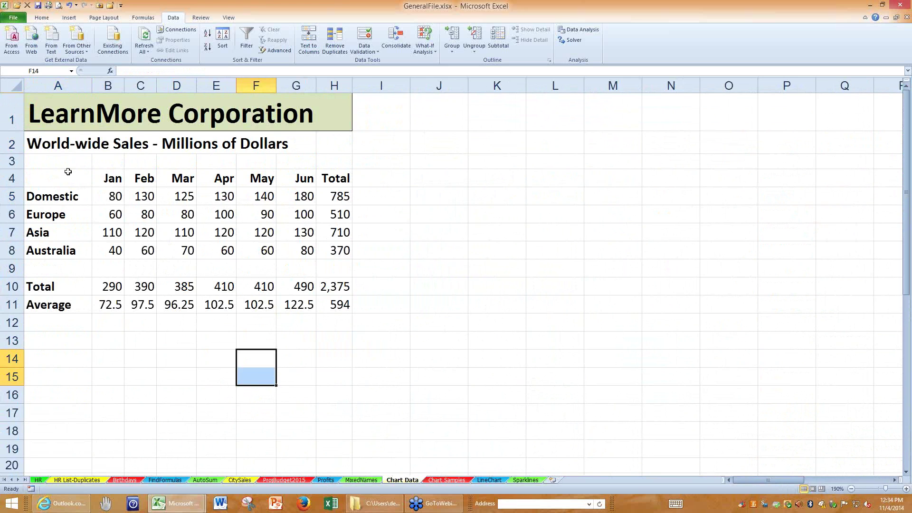
{"action": "left_click_drag", "start_coordinate": [62, 175], "coordinate": [282, 245]}
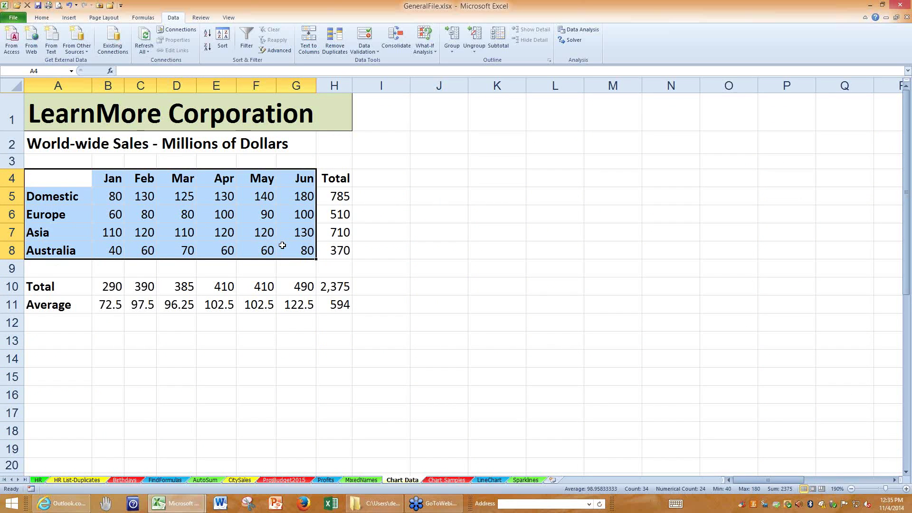
{"action": "key", "text": "alt+F1"}
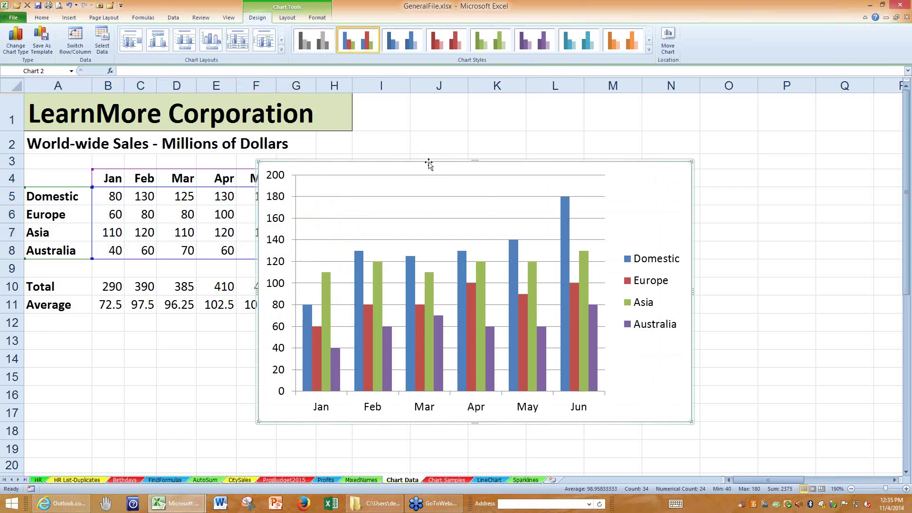
{"action": "left_click_drag", "start_coordinate": [427, 160], "coordinate": [551, 112]}
{"action": "left_click", "coordinate": [224, 215]}
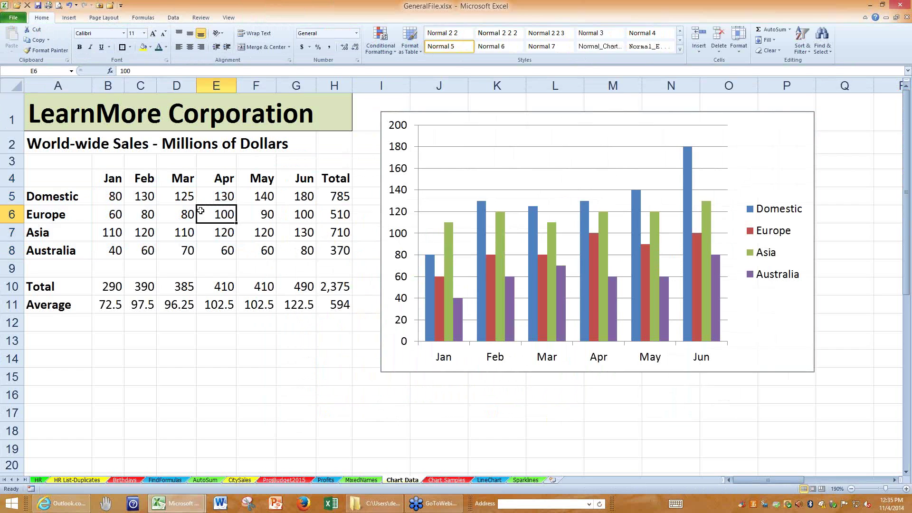
{"action": "left_click", "coordinate": [221, 231]}
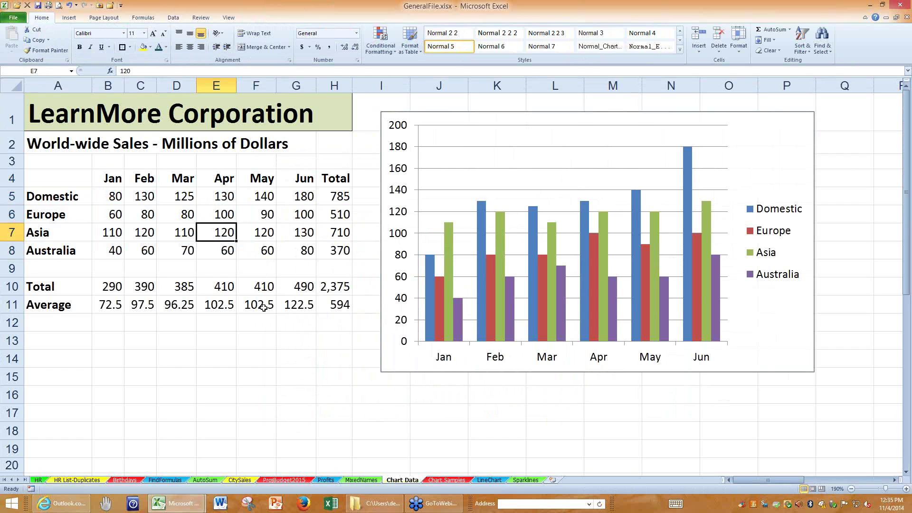
- Examine the range of chart types and formats on the Chart Samples sheet
{"action": "left_click", "coordinate": [436, 480]}
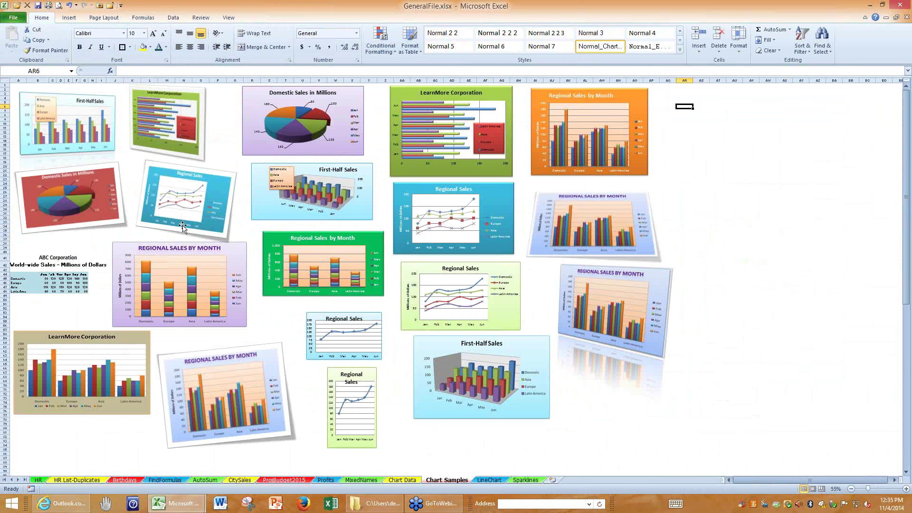
{"action": "left_click", "coordinate": [85, 85]}
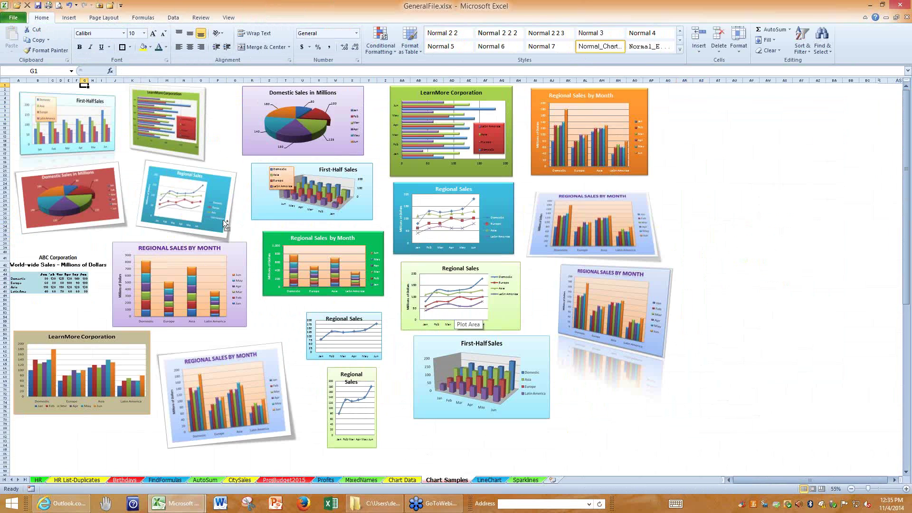
{"action": "scroll", "coordinate": [223, 219], "scroll_direction": "up", "scroll_amount": 1}
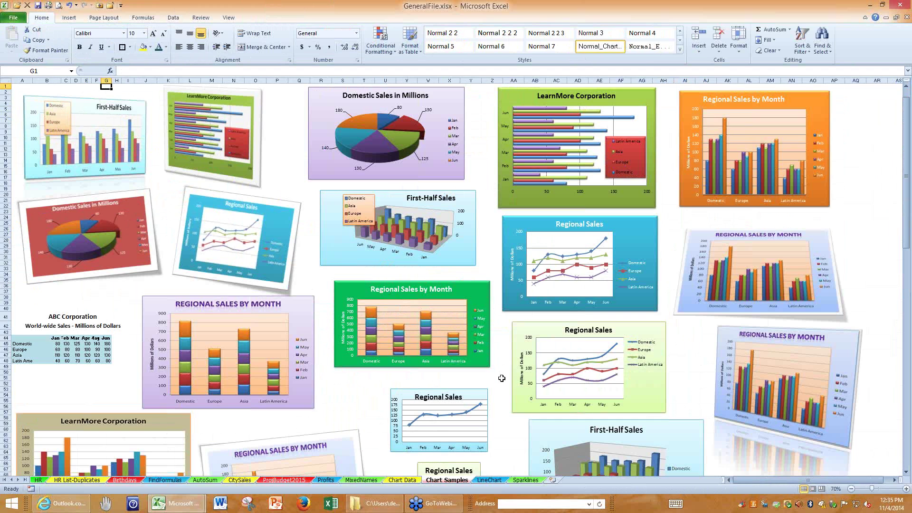
{"action": "scroll", "coordinate": [502, 378], "scroll_direction": "down", "scroll_amount": 1}
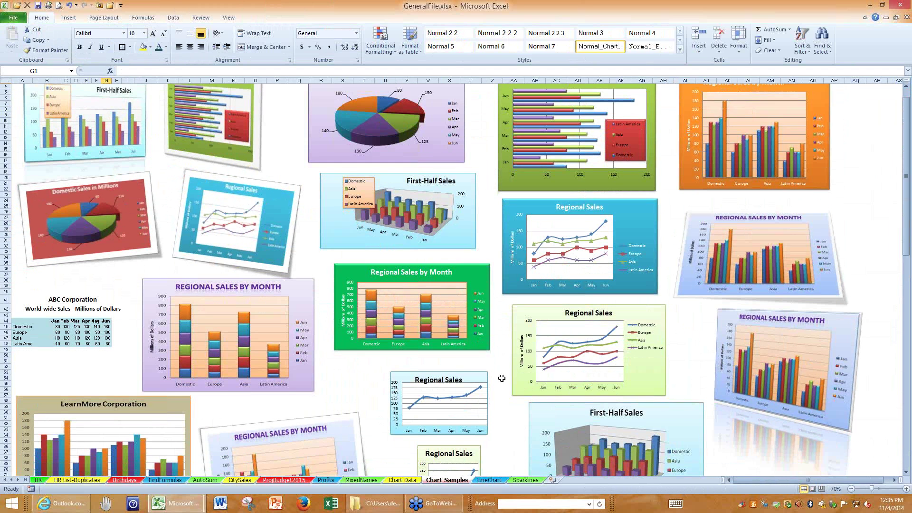
{"action": "scroll", "coordinate": [502, 379], "scroll_direction": "down", "scroll_amount": 3}
{"action": "scroll", "coordinate": [501, 378], "scroll_direction": "down", "scroll_amount": 3}
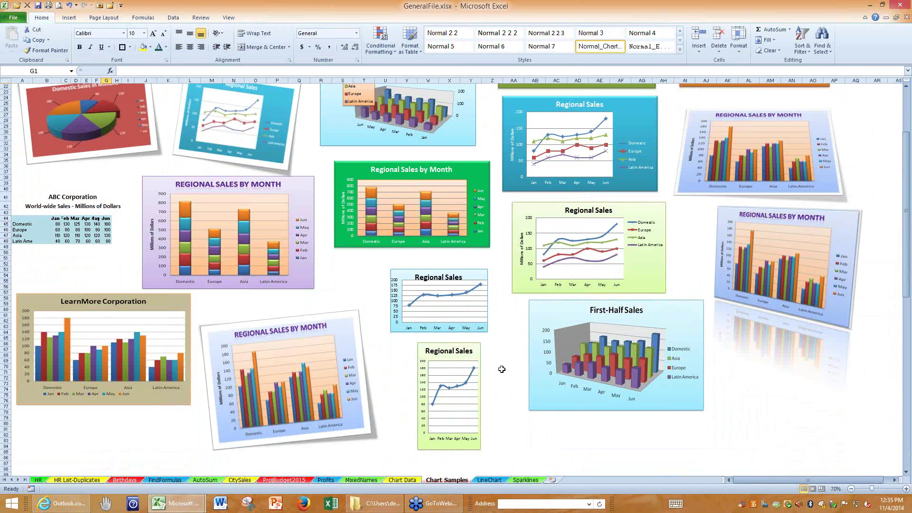
{"action": "scroll", "coordinate": [502, 369], "scroll_direction": "up", "scroll_amount": 7}
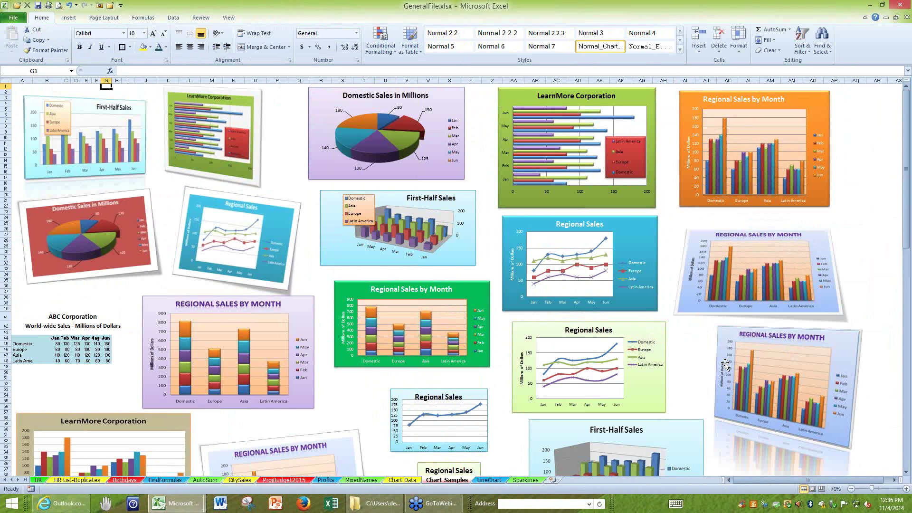
- Examine the sales trend on the LineChart sheet and the Trend sparklines in N3:N6 on the Sparklines sheet
{"action": "left_click", "coordinate": [492, 480]}
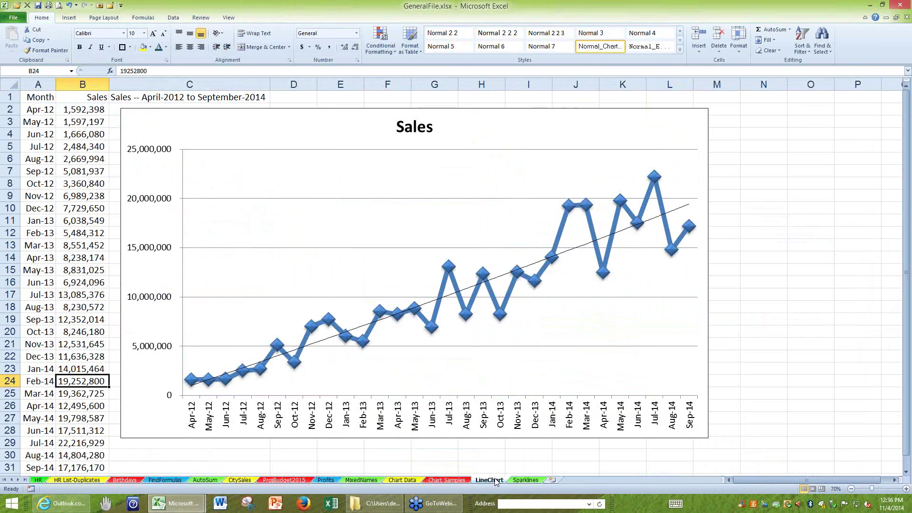
{"action": "left_click", "coordinate": [526, 480]}
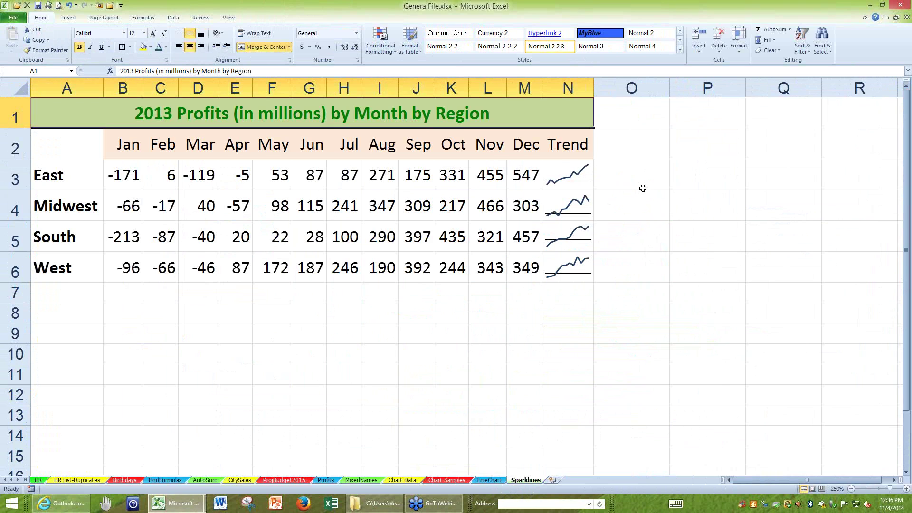
{"action": "left_click_drag", "start_coordinate": [560, 168], "coordinate": [568, 269]}
{"action": "left_click", "coordinate": [719, 297]}
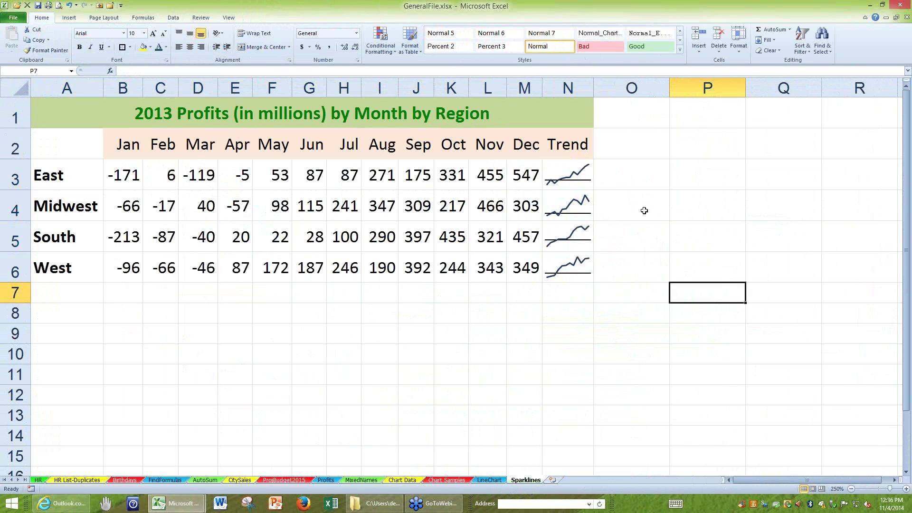
{"action": "left_click", "coordinate": [586, 178]}
{"action": "left_click", "coordinate": [758, 227]}
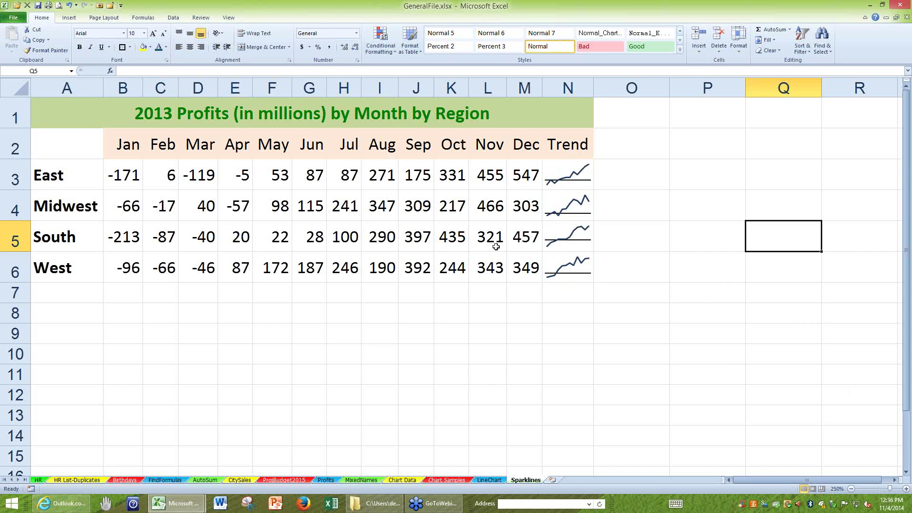
{"action": "left_click_drag", "start_coordinate": [565, 168], "coordinate": [567, 278]}
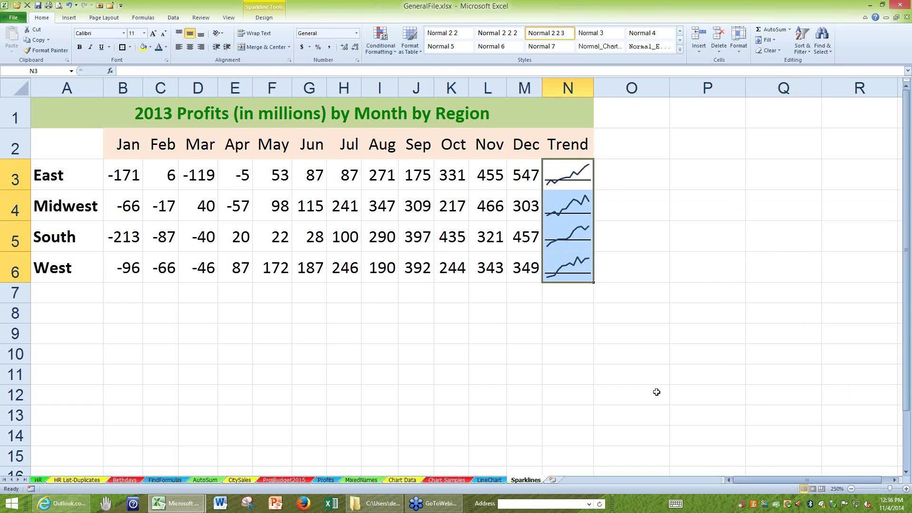
- Go back through the preceding worksheets, from LineChart to ProjBudget2015
{"action": "left_click", "coordinate": [489, 481]}
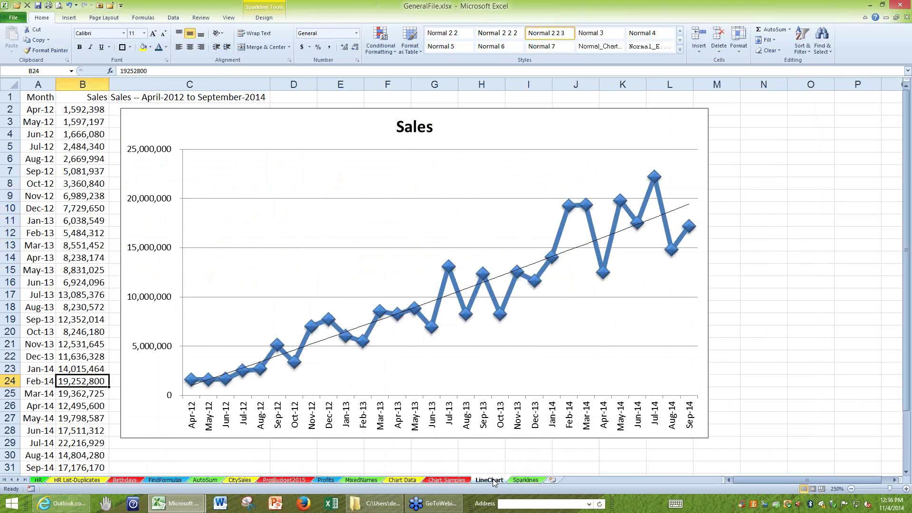
{"action": "left_click", "coordinate": [457, 480]}
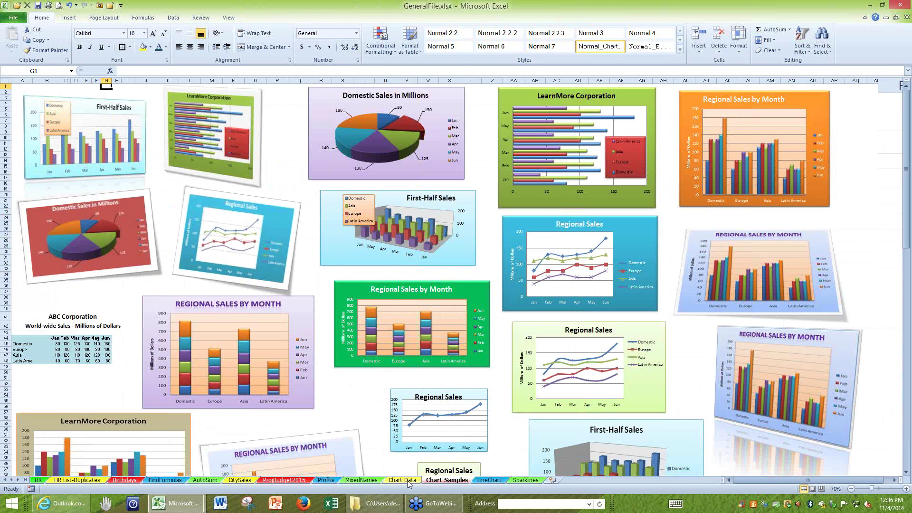
{"action": "left_click", "coordinate": [403, 480]}
{"action": "left_click", "coordinate": [362, 480]}
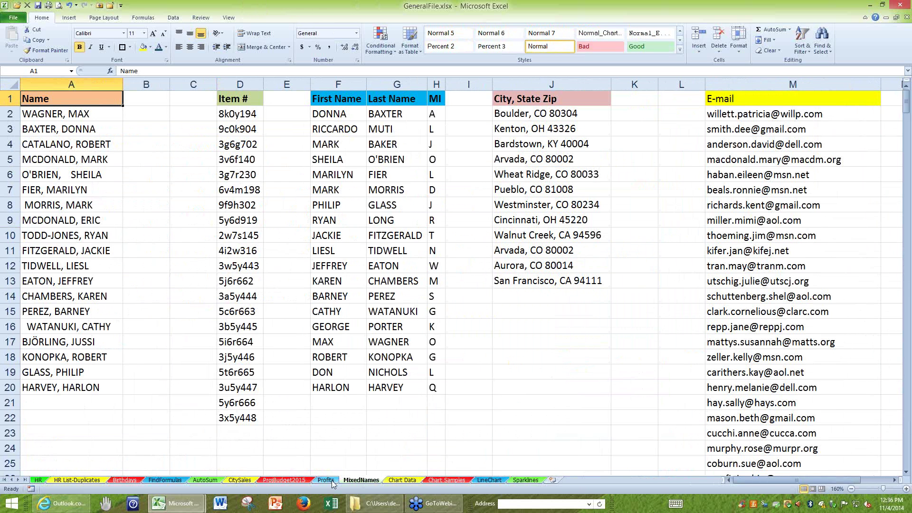
{"action": "left_click", "coordinate": [327, 480]}
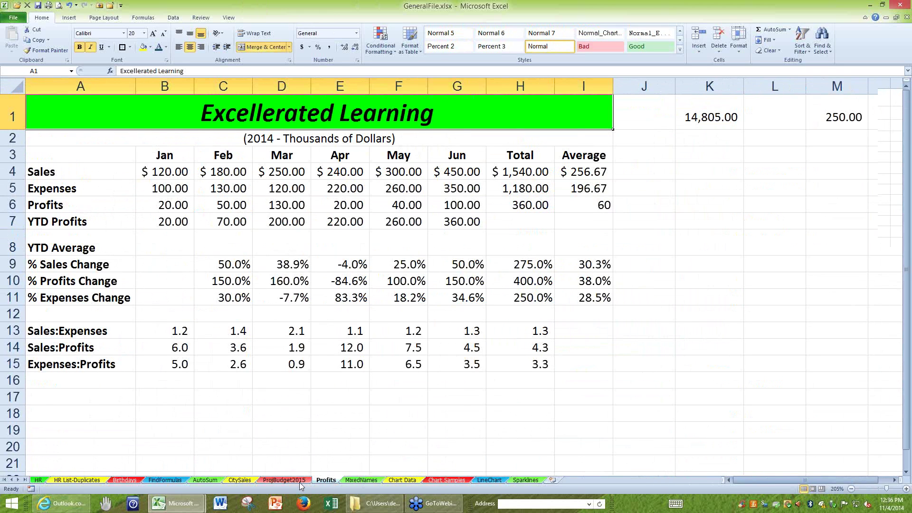
{"action": "left_click", "coordinate": [299, 481]}
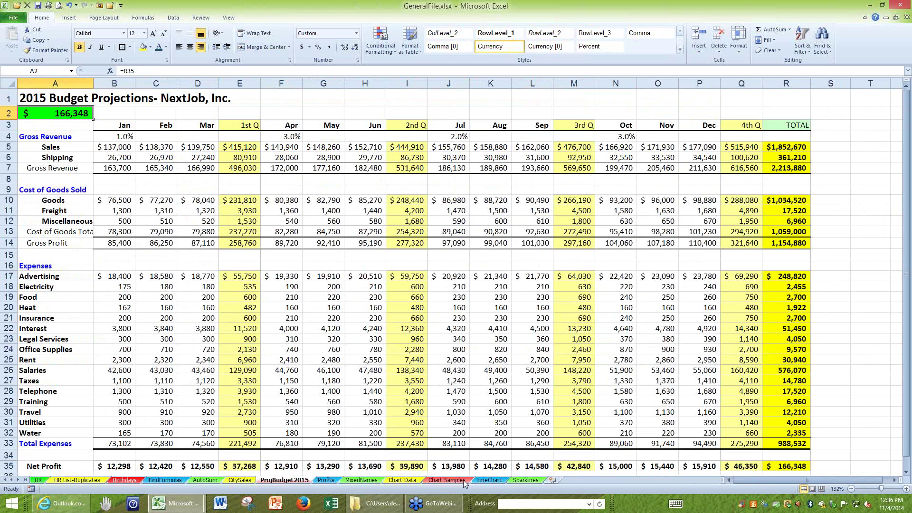
- Delete the column chart beside the sales table on the Chart Data sheet
{"action": "left_click", "coordinate": [403, 480]}
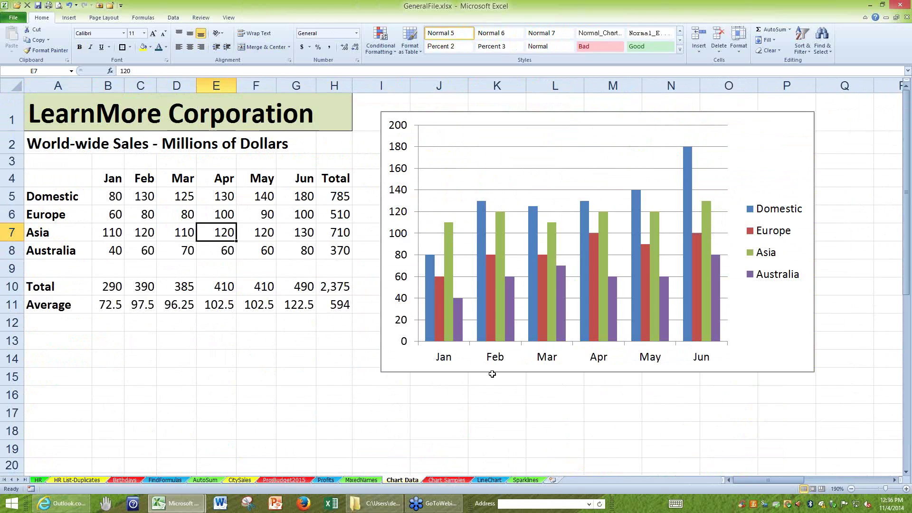
{"action": "left_click", "coordinate": [797, 118]}
{"action": "key", "text": "Delete"}
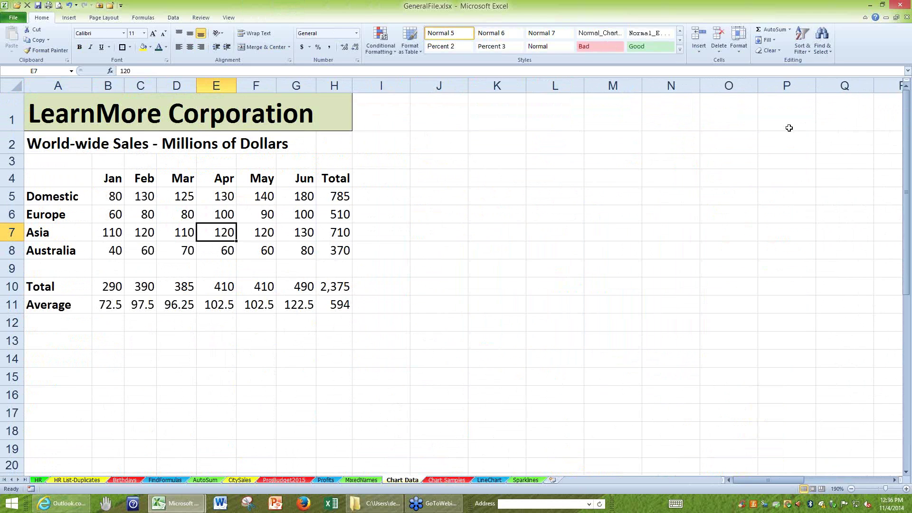
{"action": "left_click", "coordinate": [685, 159]}
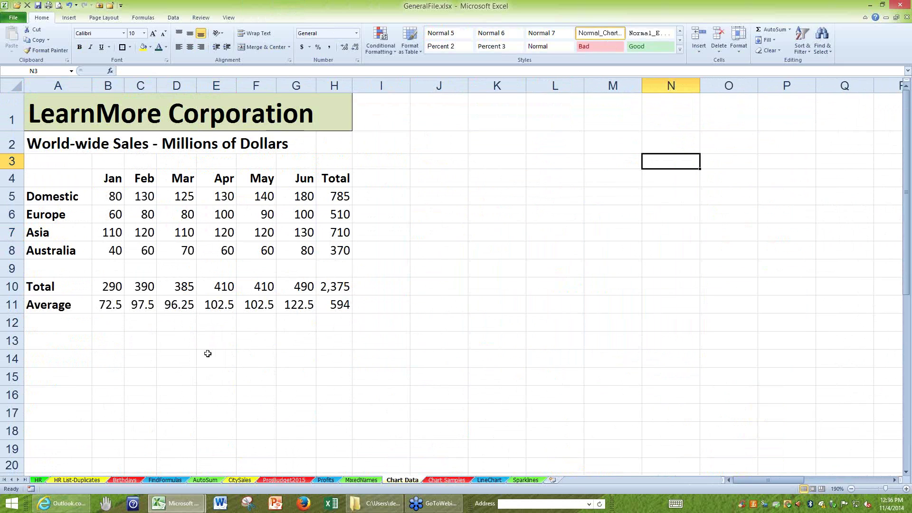
{"action": "left_click", "coordinate": [189, 383]}
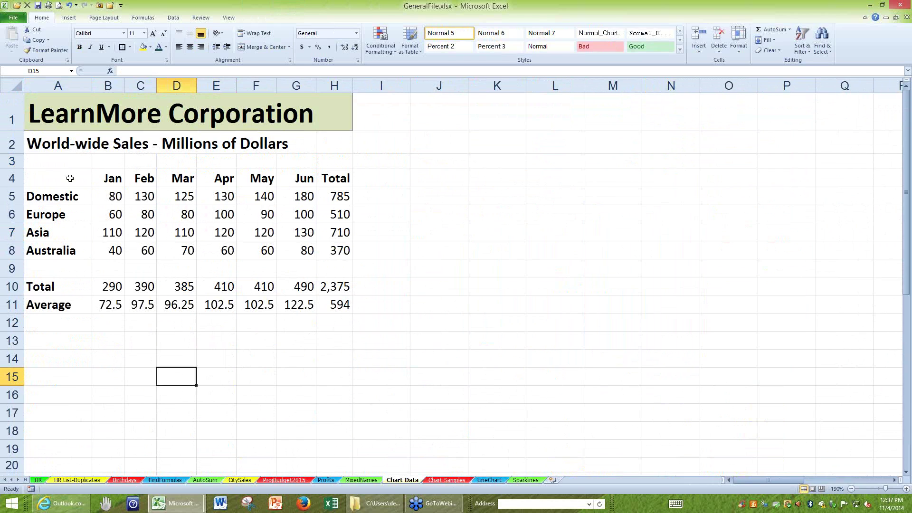
- Insert a 2-D clustered bar chart of the January–June sales in A4:G8 and place it beside the table
{"action": "left_click_drag", "start_coordinate": [70, 179], "coordinate": [332, 254]}
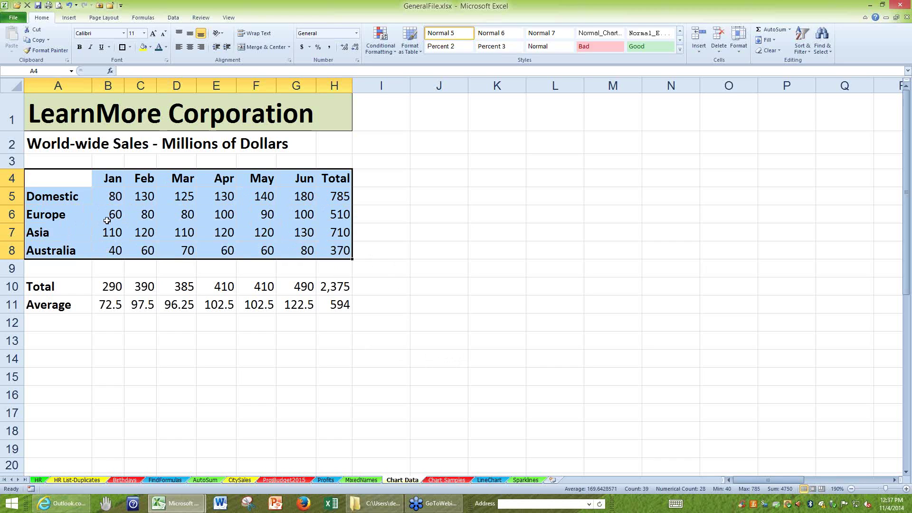
{"action": "left_click_drag", "start_coordinate": [76, 180], "coordinate": [294, 248]}
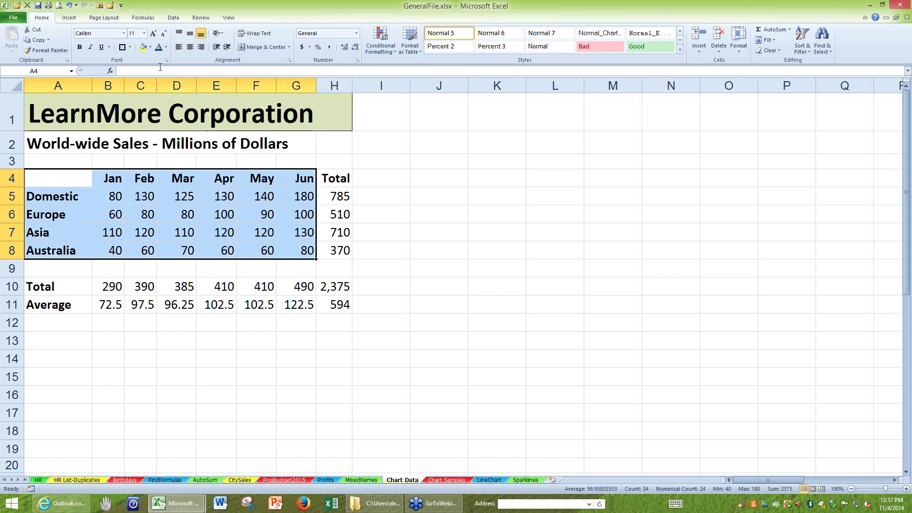
{"action": "left_click", "coordinate": [69, 18]}
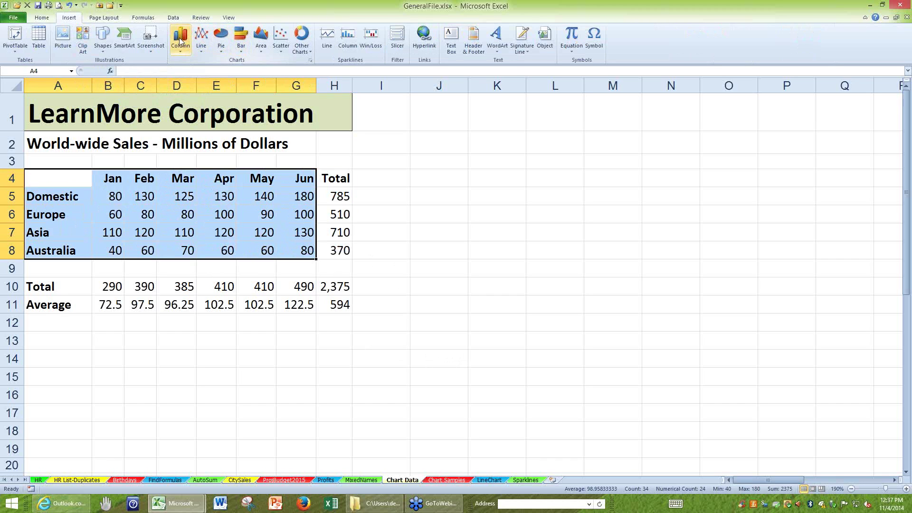
{"action": "left_click", "coordinate": [241, 46]}
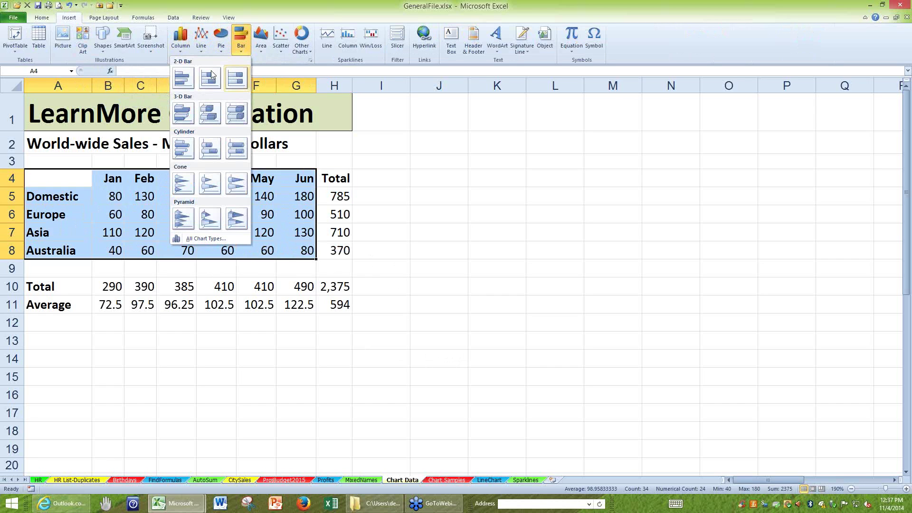
{"action": "left_click", "coordinate": [183, 79]}
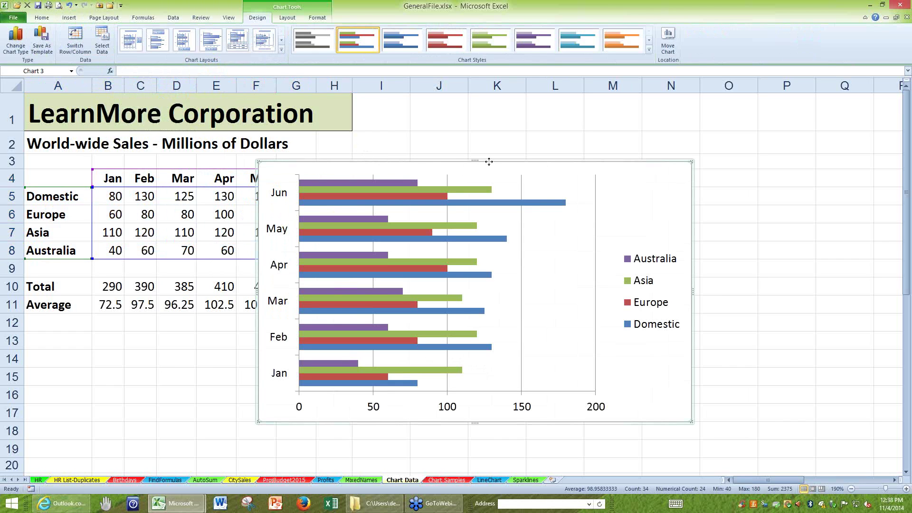
{"action": "left_click_drag", "start_coordinate": [585, 132], "coordinate": [586, 133]}
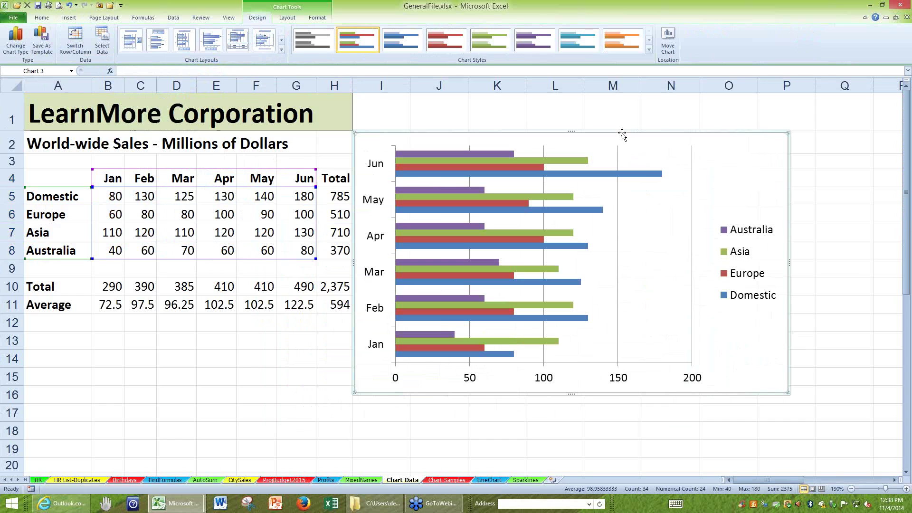
{"action": "left_click_drag", "start_coordinate": [621, 133], "coordinate": [644, 112]}
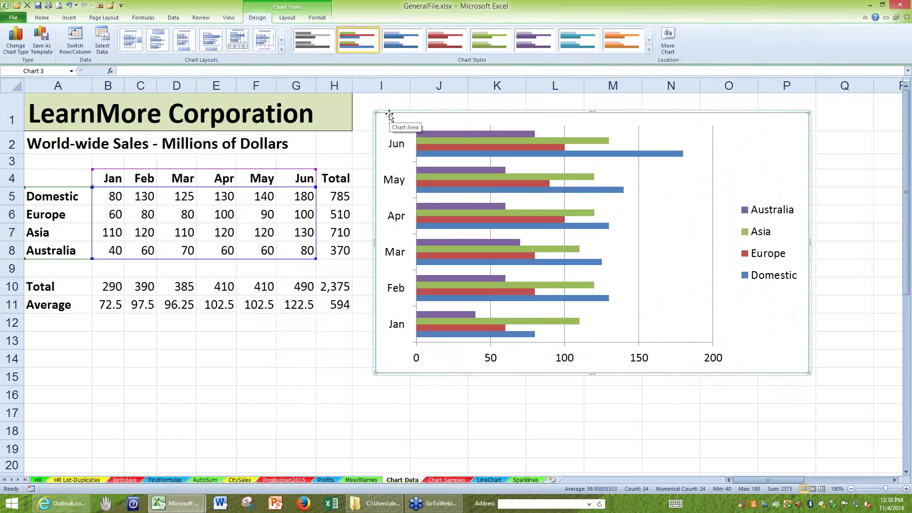
{"action": "left_click", "coordinate": [285, 19]}
{"action": "scroll", "coordinate": [291, 19], "scroll_direction": "down", "scroll_amount": 1}
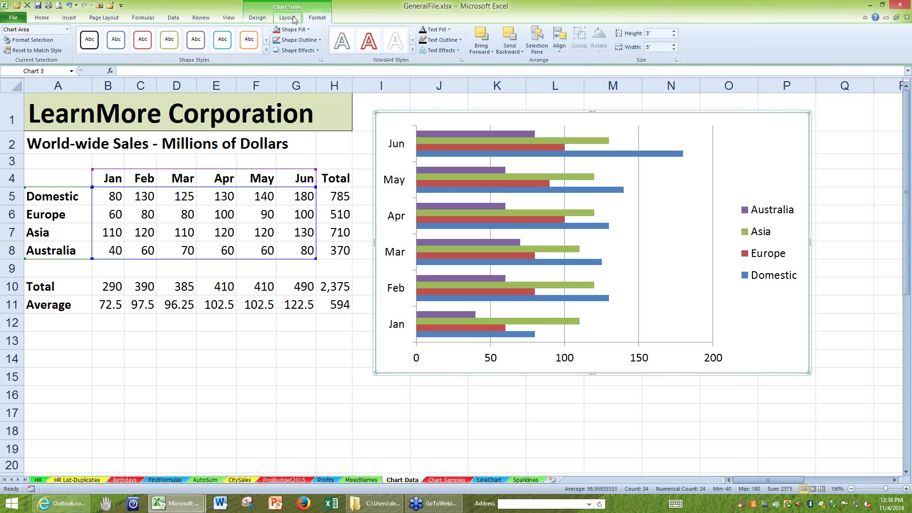
{"action": "left_click", "coordinate": [294, 19]}
{"action": "left_click", "coordinate": [263, 19]}
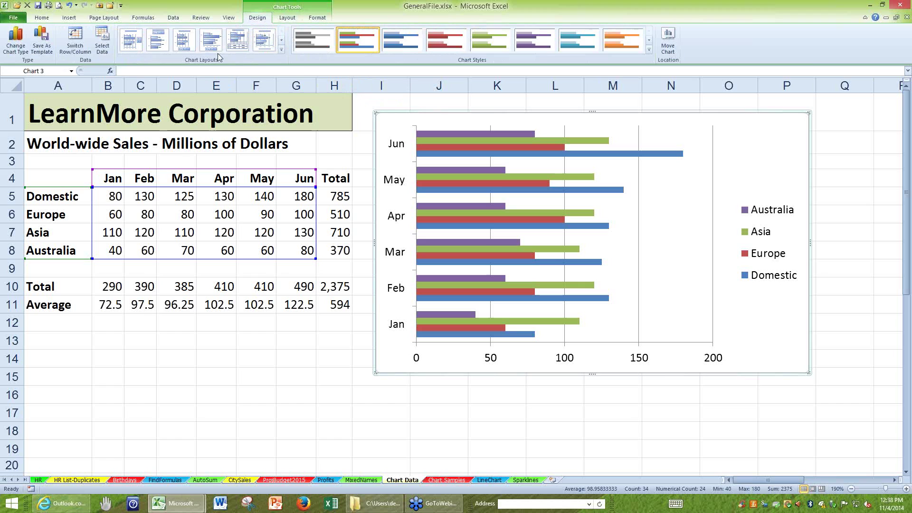
- Change the bar chart's type to clustered column
{"action": "left_click", "coordinate": [13, 44]}
{"action": "mouse_move", "coordinate": [323, 141]}
{"action": "left_mouse_down"}
{"action": "mouse_move", "coordinate": [327, 207]}
{"action": "mouse_move", "coordinate": [321, 124]}
{"action": "left_mouse_up"}
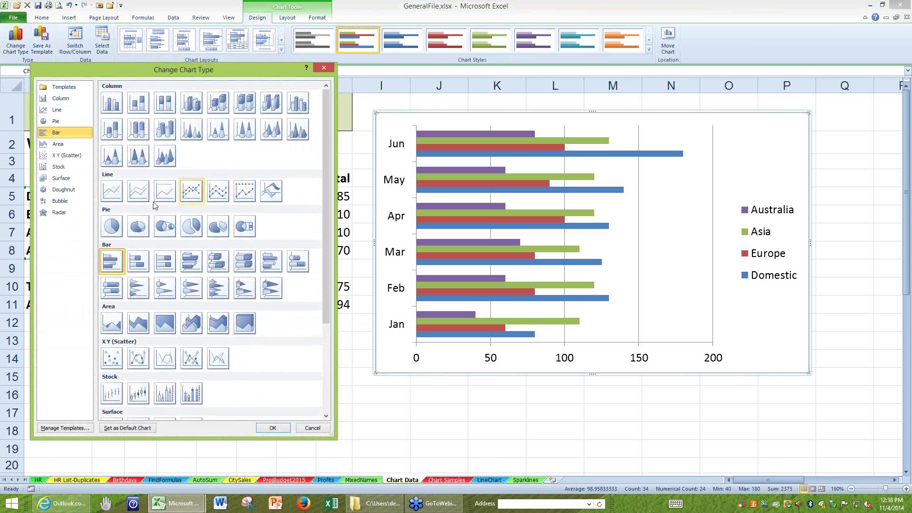
{"action": "left_click", "coordinate": [114, 106]}
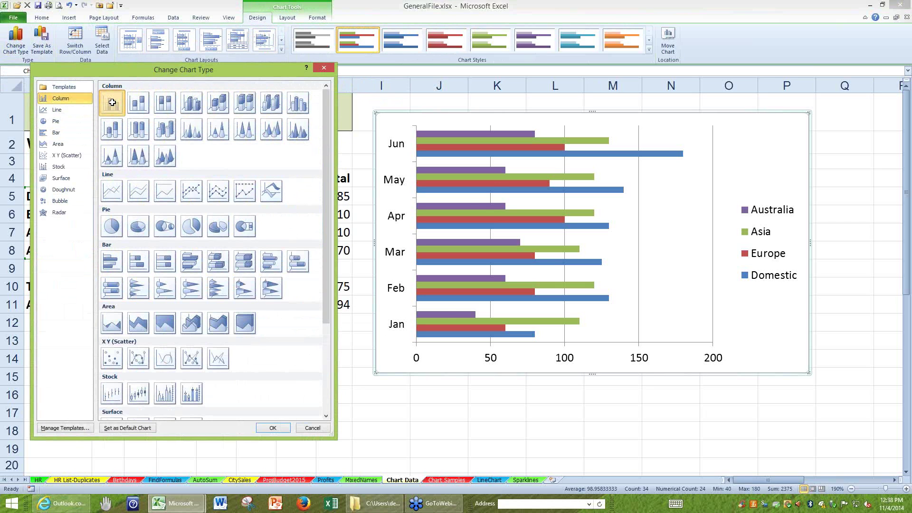
{"action": "double_click", "coordinate": [112, 102]}
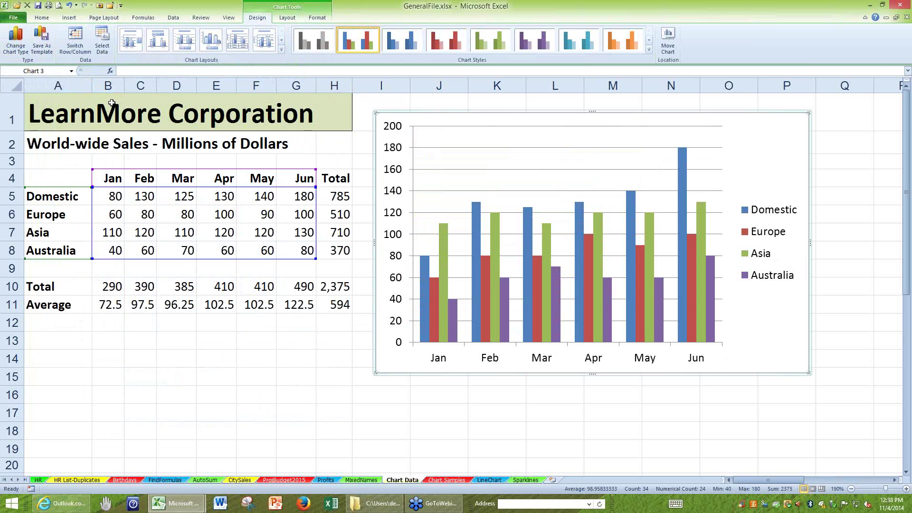
- Change the embedded column chart's type to line with markers and deselect the chart
{"action": "left_click", "coordinate": [16, 46]}
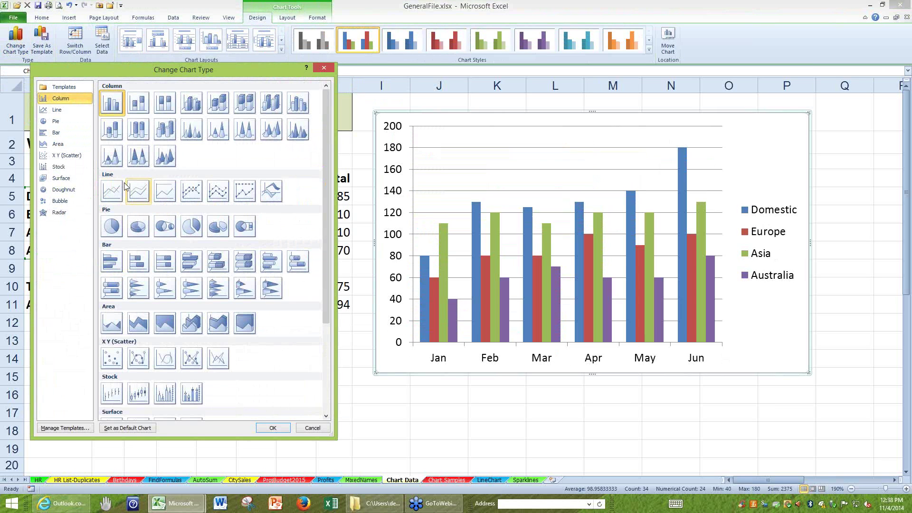
{"action": "left_click", "coordinate": [193, 194]}
{"action": "double_click", "coordinate": [192, 192]}
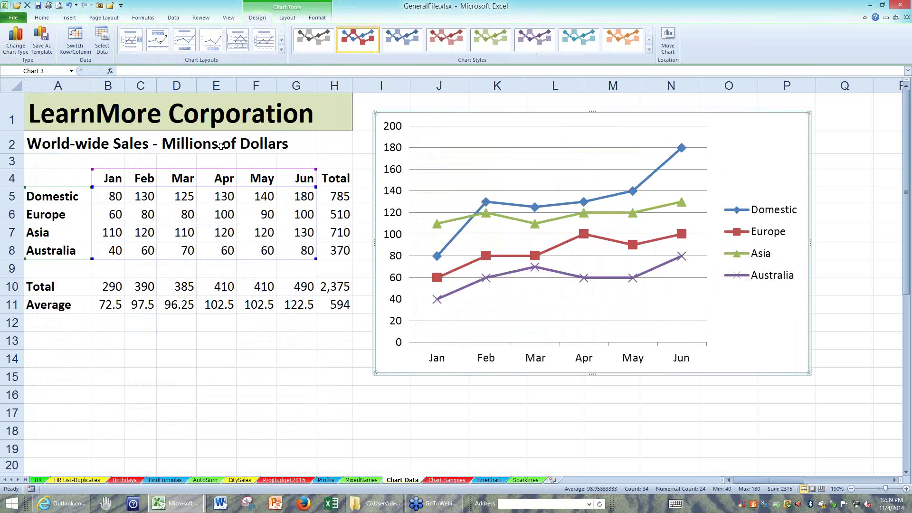
{"action": "left_click", "coordinate": [215, 344]}
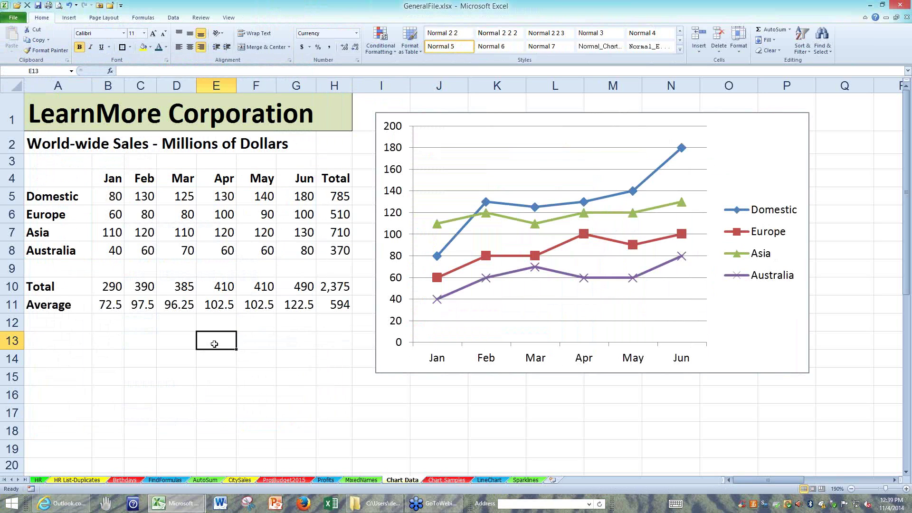
- Create a default column chart of A4:G8 on its own new chart sheet
{"action": "left_click", "coordinate": [71, 178]}
{"action": "left_click_drag", "start_coordinate": [108, 196], "coordinate": [286, 251]}
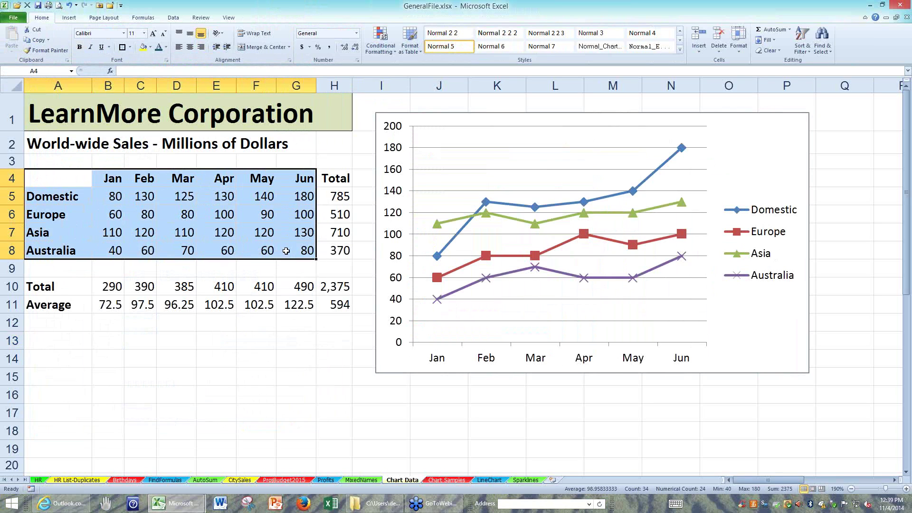
{"action": "key", "text": "F11"}
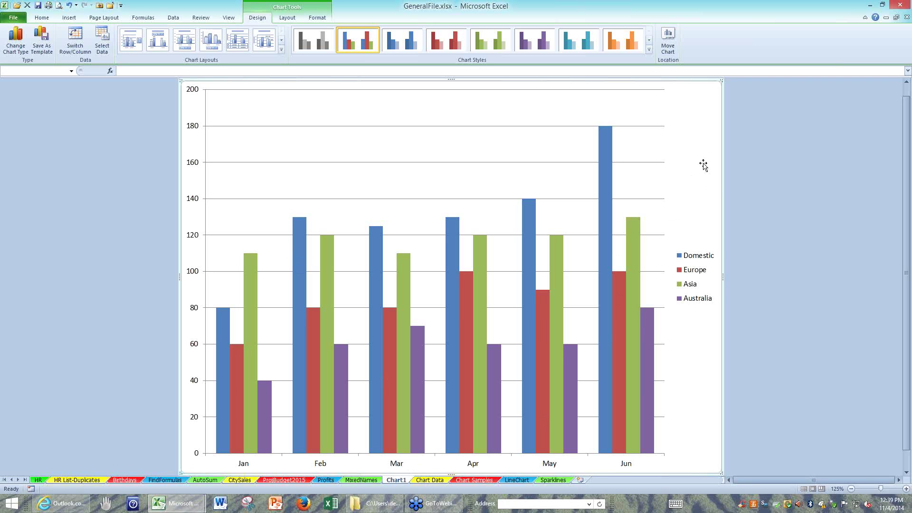
- Compare the embedded line chart on the Chart Data sheet with the full-page column chart on the Chart1 sheet
{"action": "left_click", "coordinate": [431, 480]}
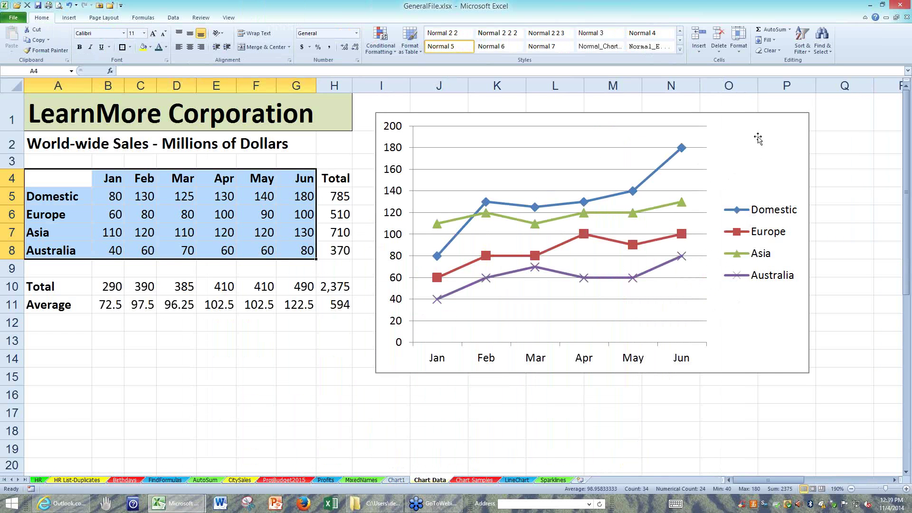
{"action": "left_click", "coordinate": [758, 138]}
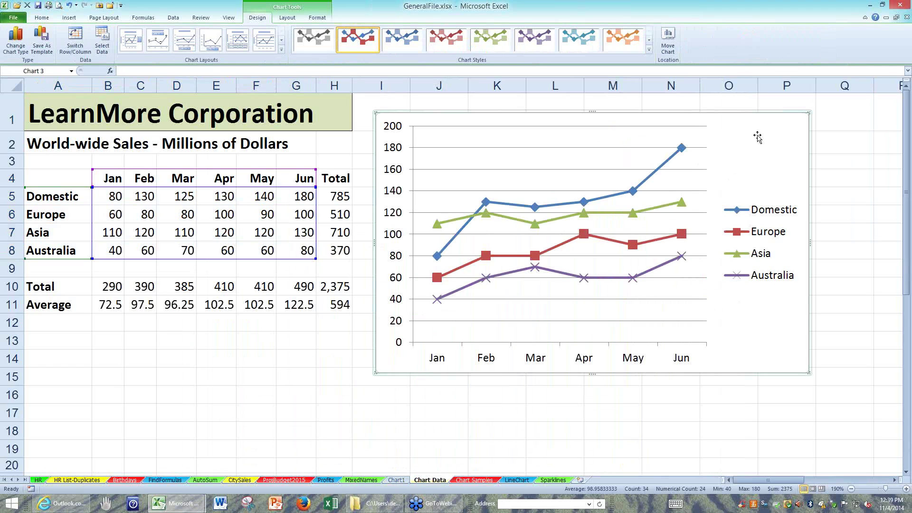
{"action": "left_click", "coordinate": [396, 480]}
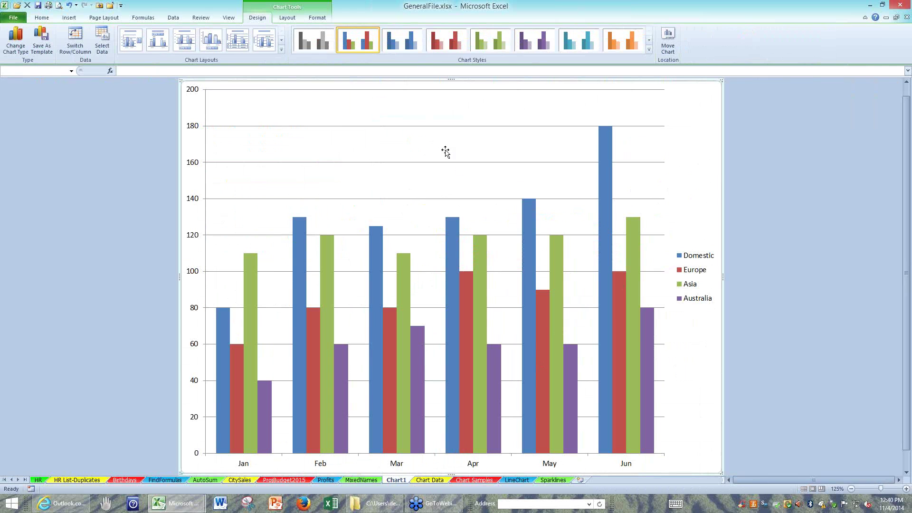
{"action": "left_click", "coordinate": [432, 481]}
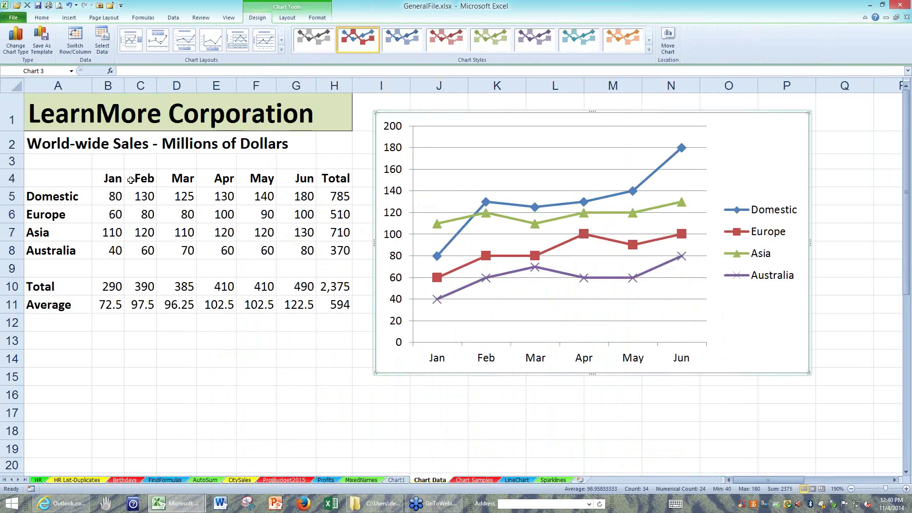
- Set the January Domestic sales in B5 to 1100
{"action": "left_click", "coordinate": [112, 197]}
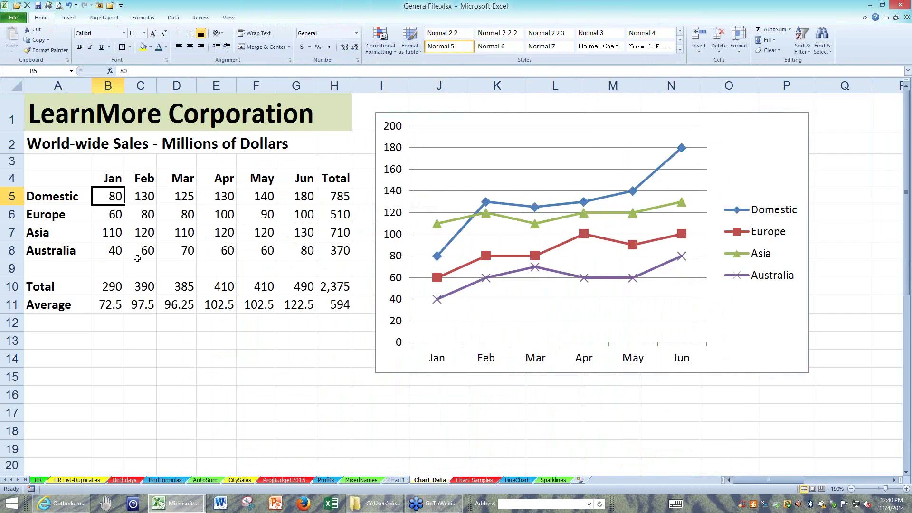
{"action": "type", "text": "1100"}
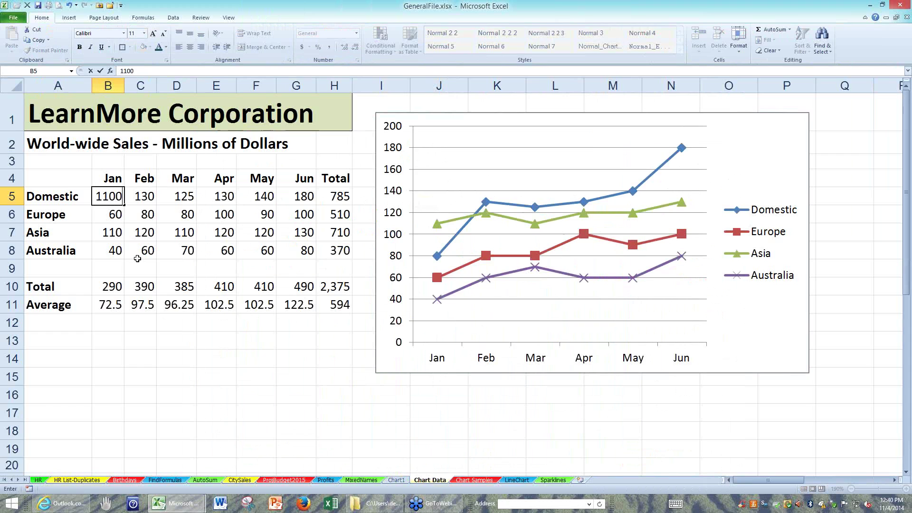
{"action": "key", "text": "Return"}
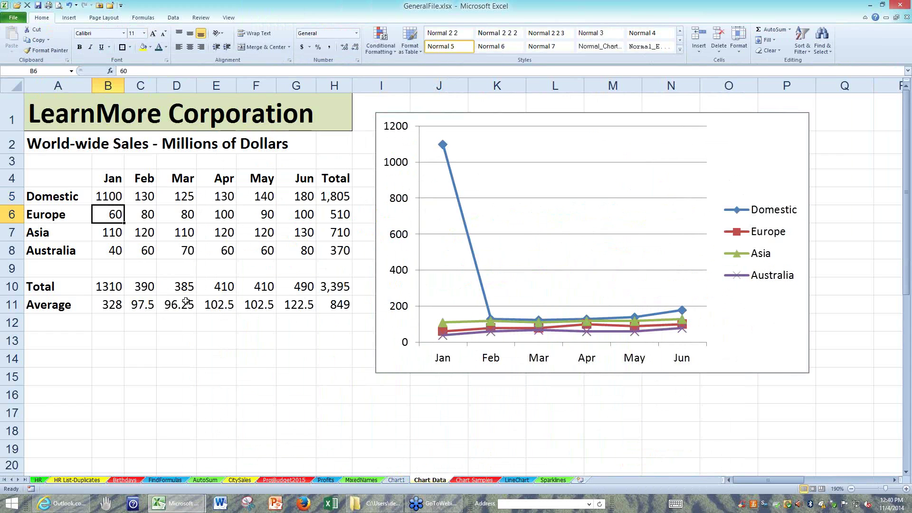
- Examine the column chart on the Chart1 sheet, and undo the B5 change on the Chart Data sheet
{"action": "left_click", "coordinate": [397, 481]}
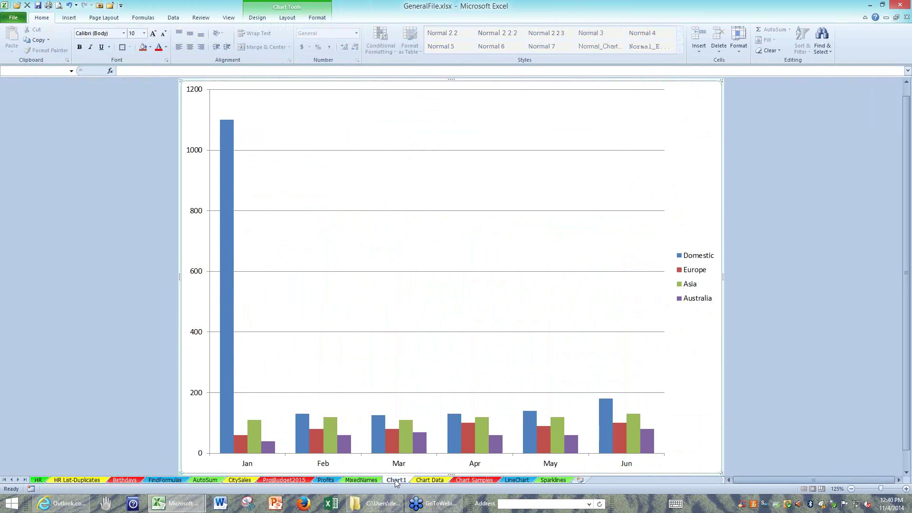
{"action": "left_click", "coordinate": [428, 480]}
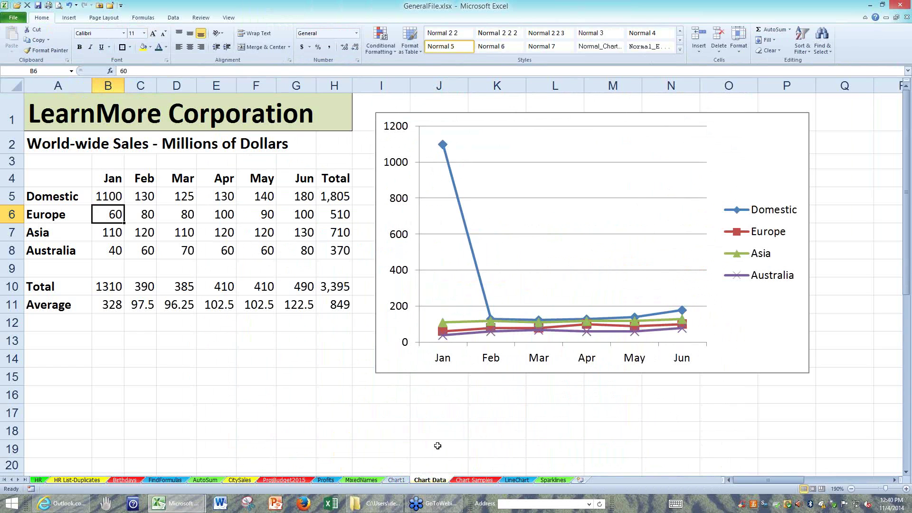
{"action": "key", "text": "ctrl+z"}
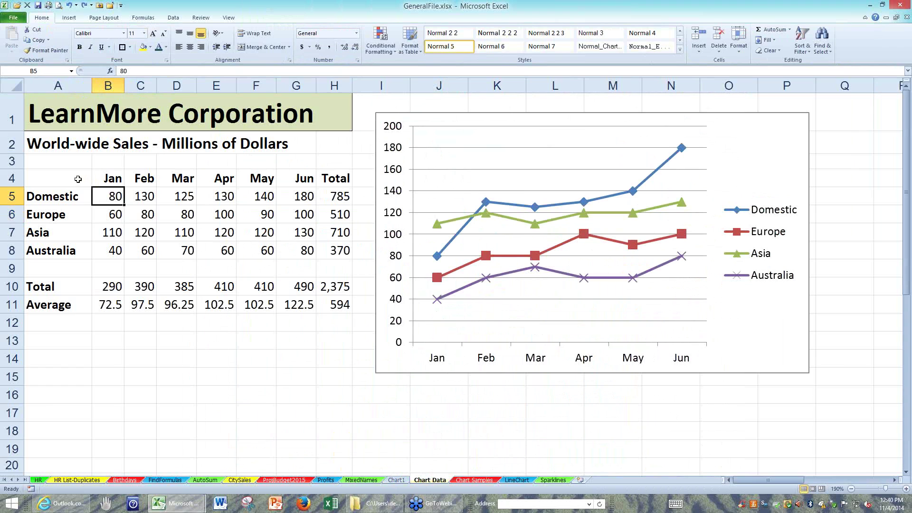
- Delete the embedded line chart from the Chart Data sheet
{"action": "mouse_move", "coordinate": [463, 218]}
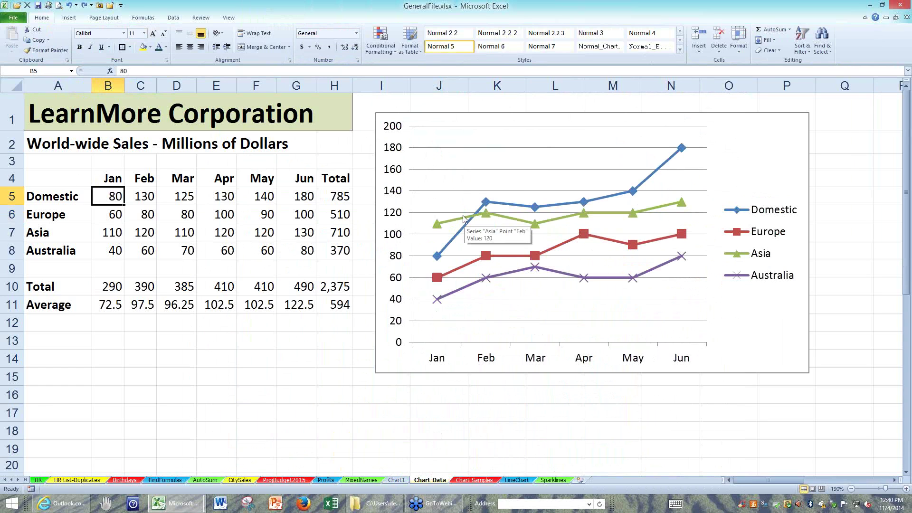
{"action": "left_click", "coordinate": [770, 136]}
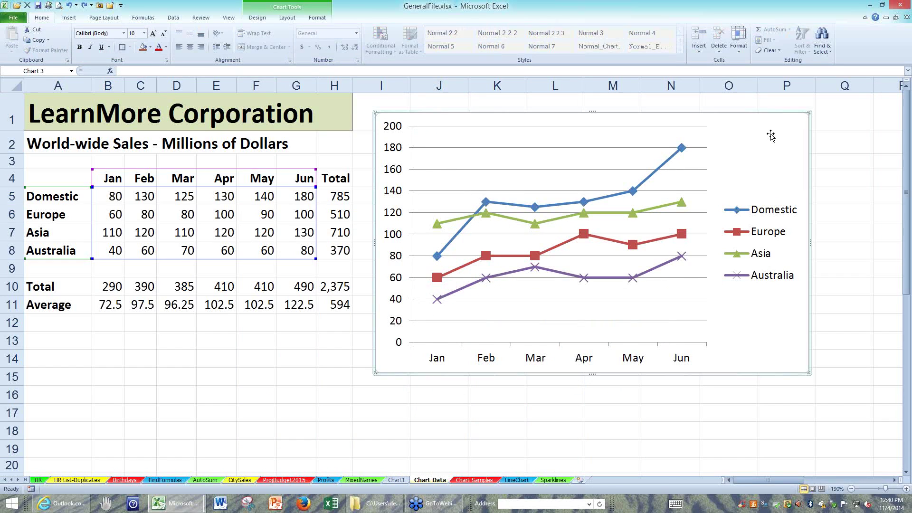
{"action": "key", "text": "Delete"}
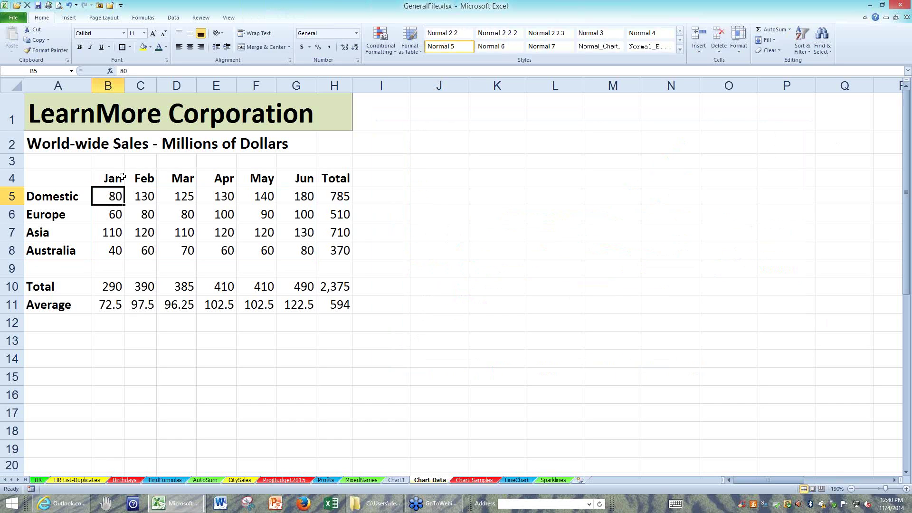
- Embed a default column chart of A4:H8 beside the sales table, and shrink its data range to exclude the Total column
{"action": "left_click_drag", "start_coordinate": [57, 177], "coordinate": [319, 249]}
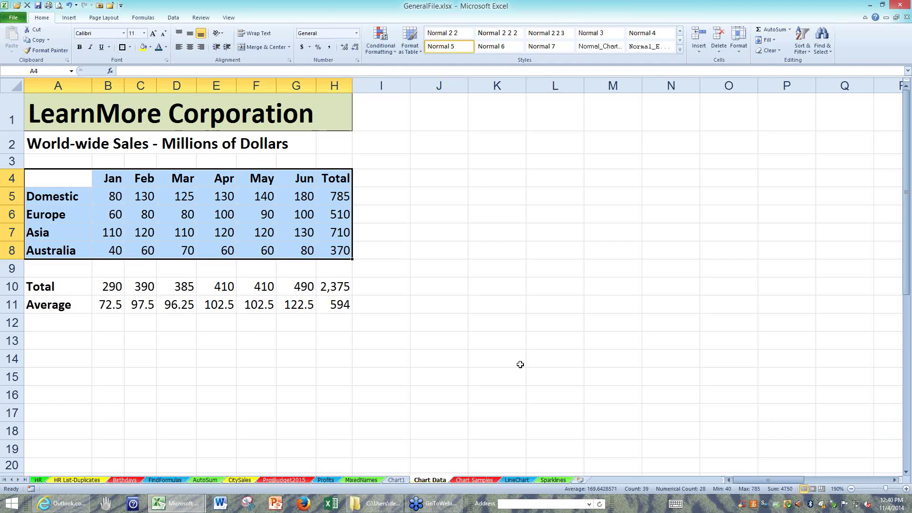
{"action": "key", "text": "alt"}
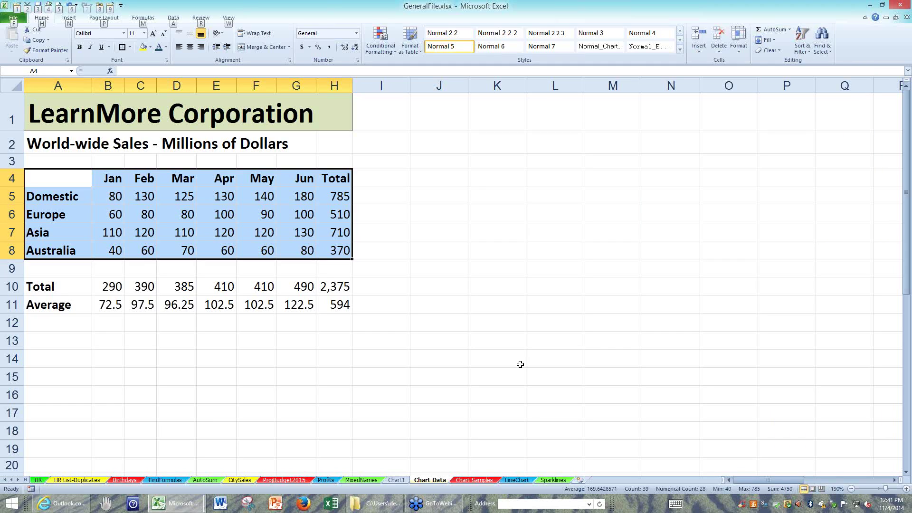
{"action": "key", "text": "alt+F1"}
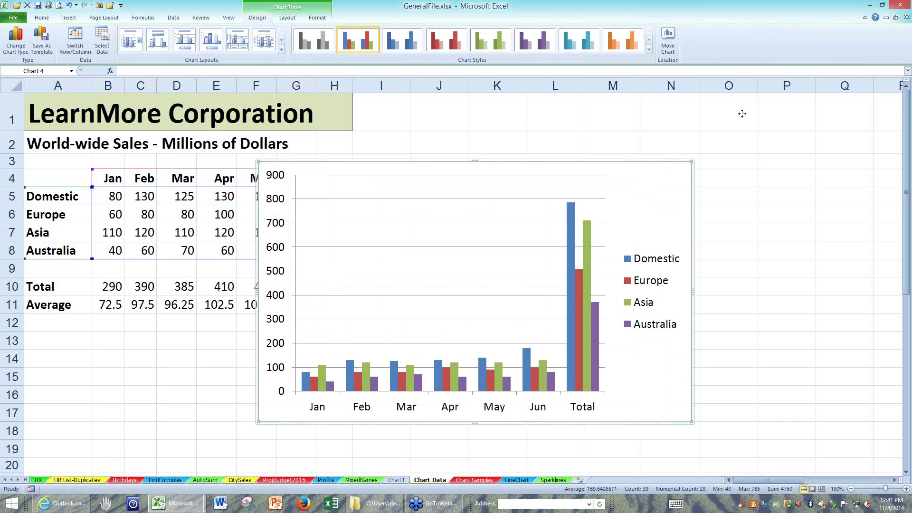
{"action": "left_click_drag", "start_coordinate": [691, 418], "coordinate": [806, 371]}
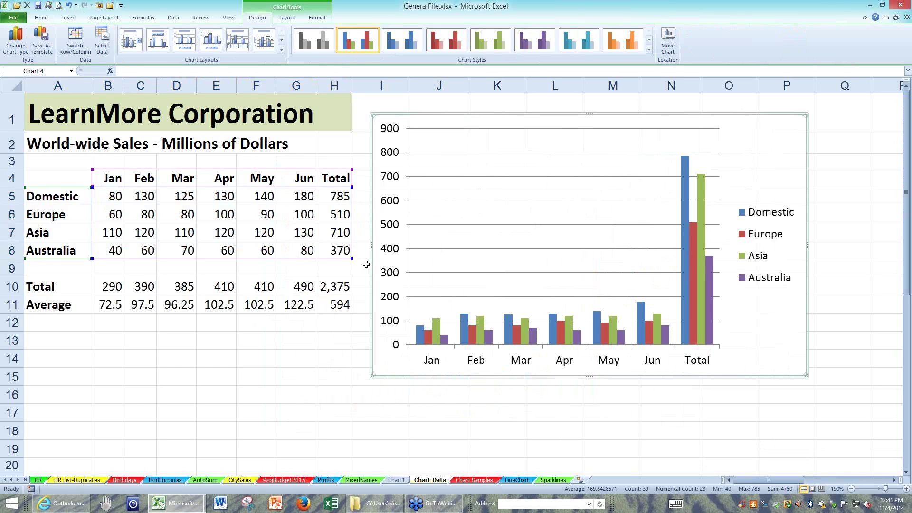
{"action": "left_click_drag", "start_coordinate": [349, 258], "coordinate": [322, 258]}
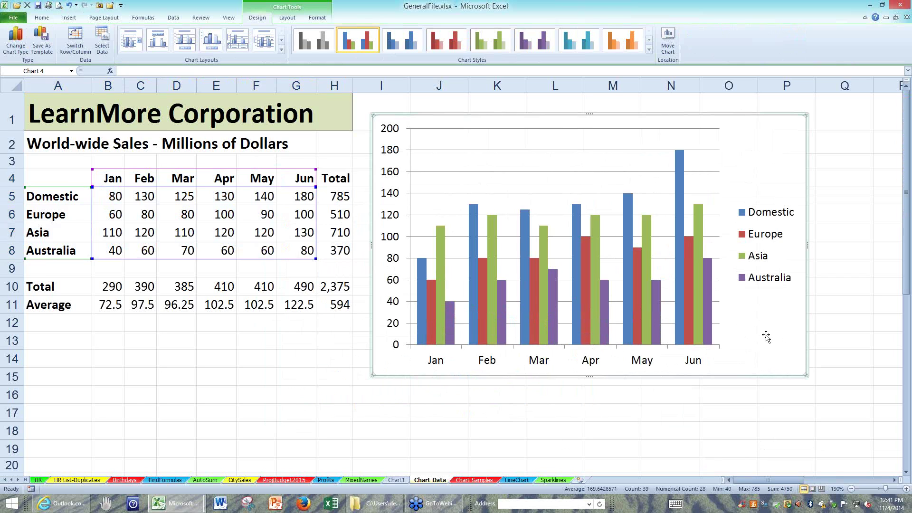
{"action": "left_click", "coordinate": [670, 422]}
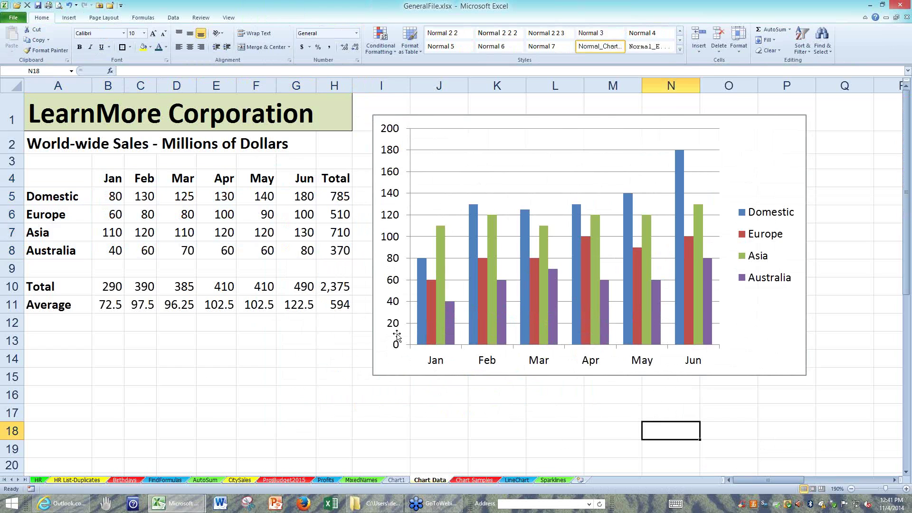
{"action": "left_click", "coordinate": [747, 165]}
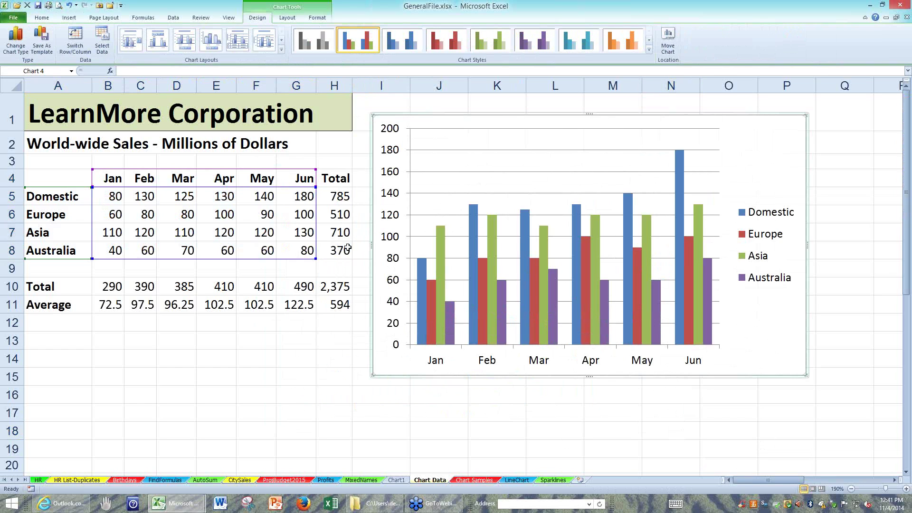
{"action": "left_click", "coordinate": [335, 178]}
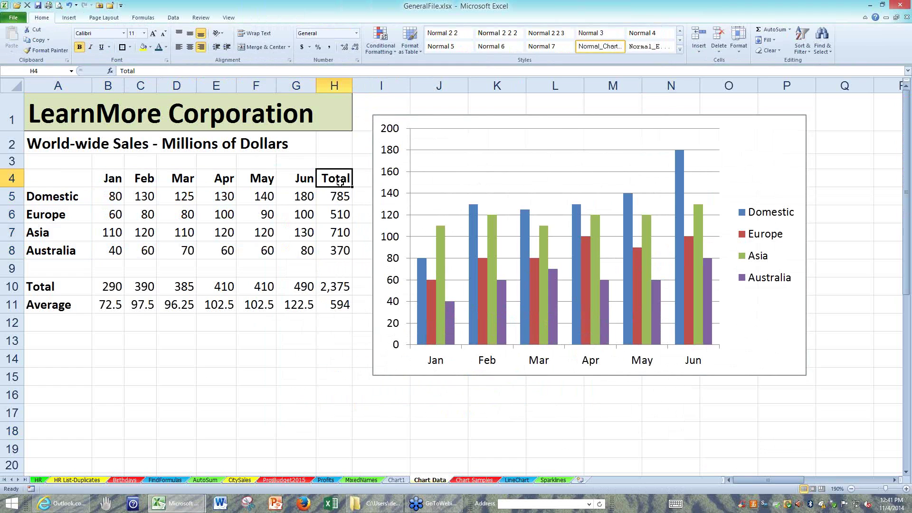
- Enter 29.3 in A15 and 27.2 in A16, below the sales table
{"action": "scroll", "coordinate": [341, 182], "scroll_direction": "down", "scroll_amount": 4}
{"action": "left_click", "coordinate": [68, 138]}
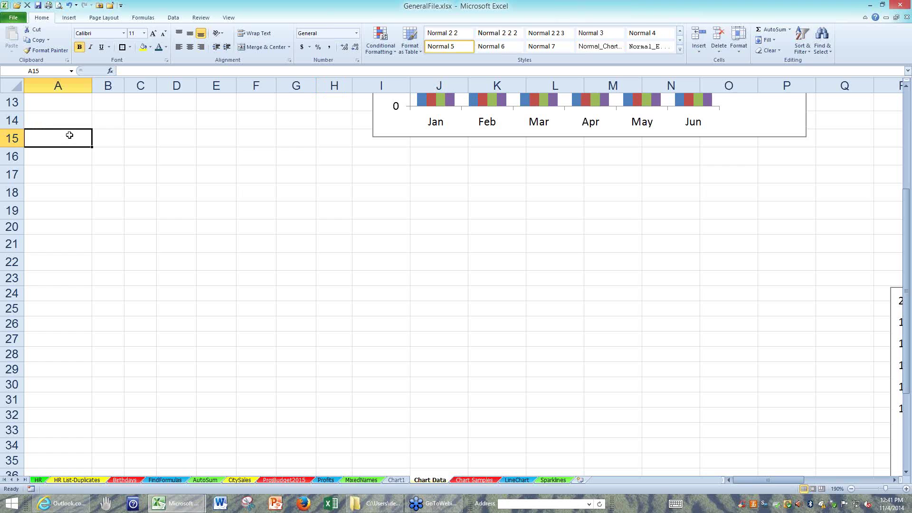
{"action": "type", "text": "3"}
{"action": "key", "text": "BackSpace"}
{"action": "type", "text": "29"}
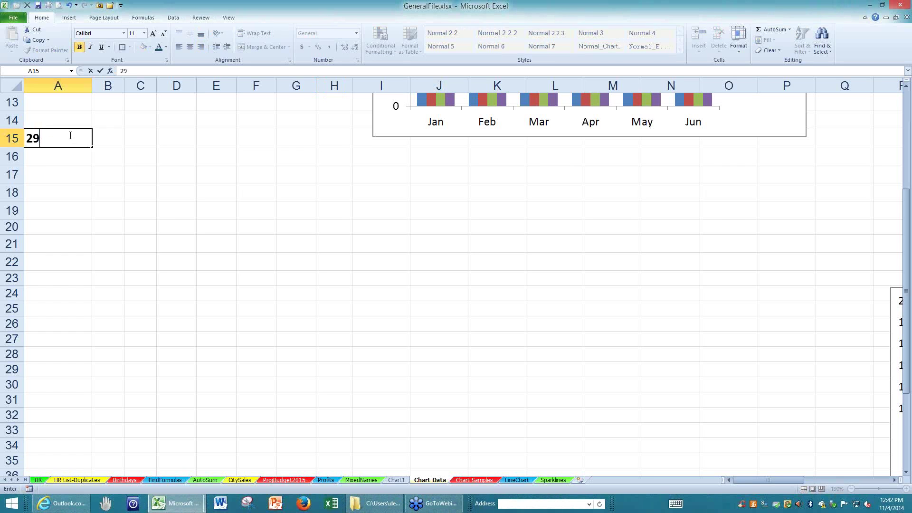
{"action": "type", "text": ".3"}
{"action": "key", "text": "Return"}
{"action": "type", "text": "27.2"}
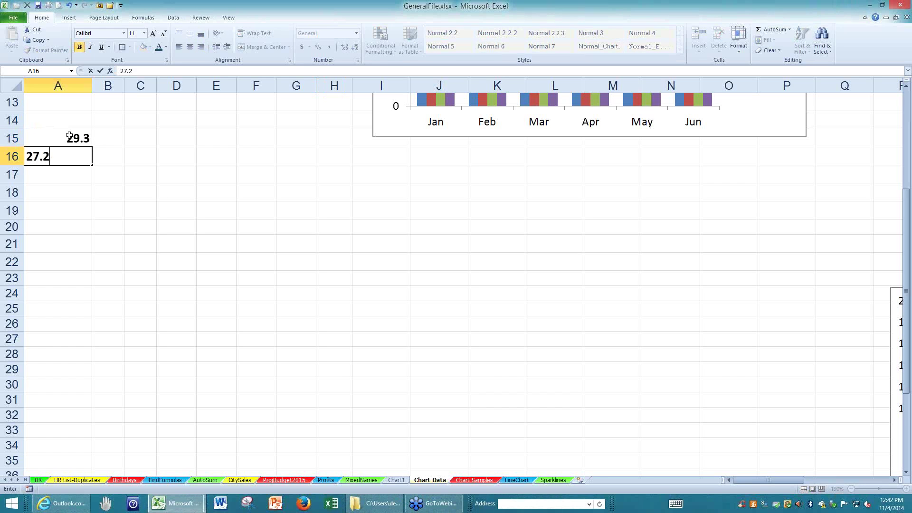
{"action": "key", "text": "Return"}
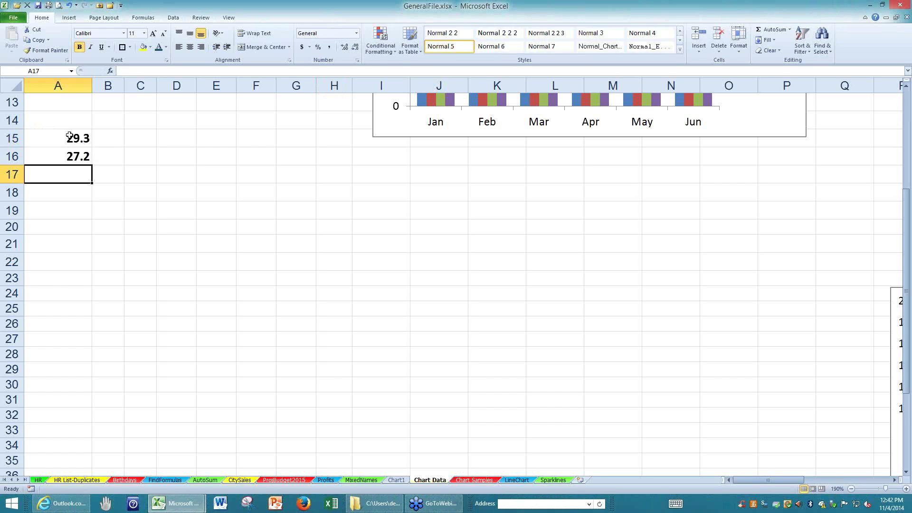
- Extend the A15:A16 number series down to A23, and clear its last value in A23
{"action": "left_click_drag", "start_coordinate": [65, 136], "coordinate": [90, 285]}
{"action": "left_click", "coordinate": [55, 210]}
{"action": "left_click", "coordinate": [69, 281]}
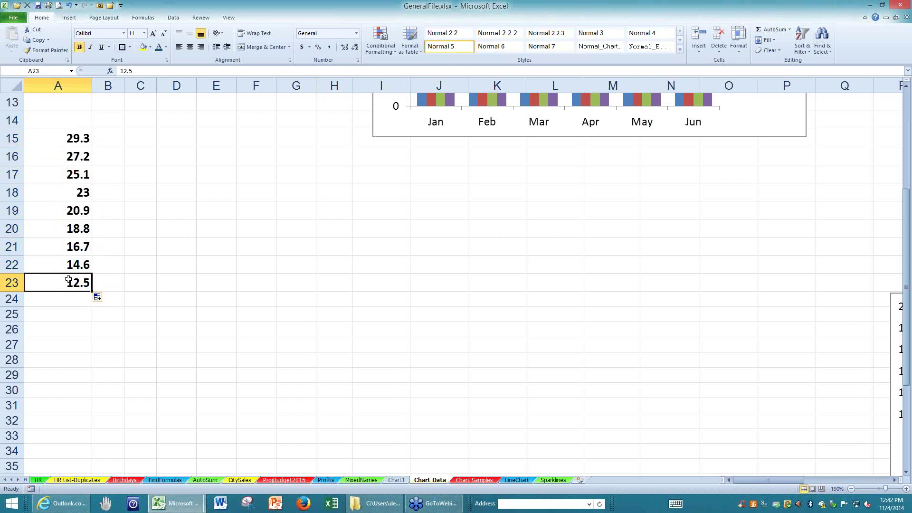
{"action": "key", "text": "Delete"}
- Widen column B, and fill the nonadjacent cells B15, B17, B19 and B21 with 3456 in a single entry
{"action": "left_click_drag", "start_coordinate": [123, 86], "coordinate": [157, 86]}
{"action": "left_click", "coordinate": [118, 137]}
{"action": "left_click", "coordinate": [128, 174], "text": "ctrl"}
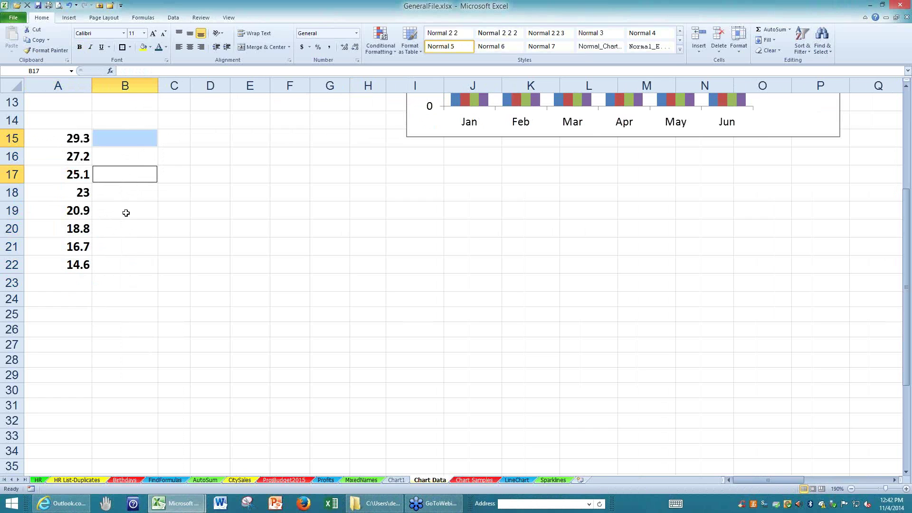
{"action": "left_click", "coordinate": [126, 211], "text": "ctrl"}
{"action": "left_click", "coordinate": [133, 245], "text": "ctrl"}
{"action": "type", "text": "2"}
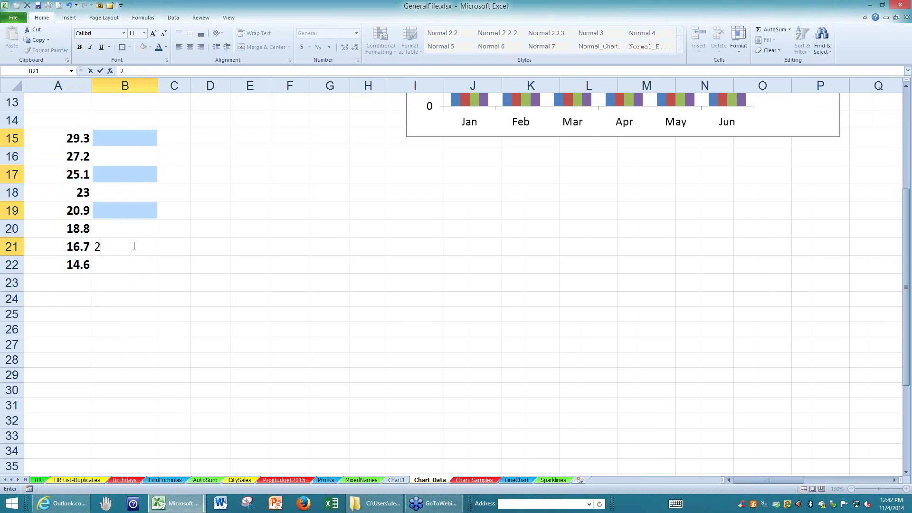
{"action": "type", "text": "500"}
{"action": "key", "text": "Return"}
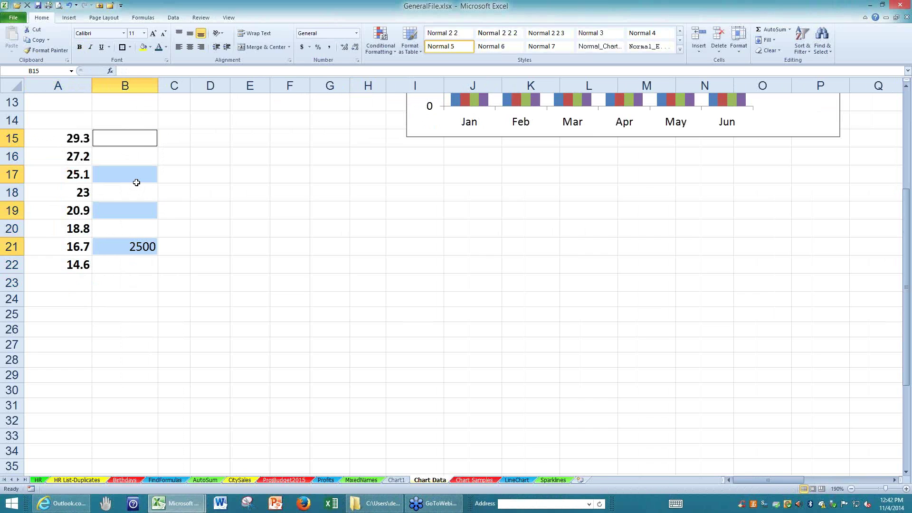
{"action": "key", "text": "F2"}
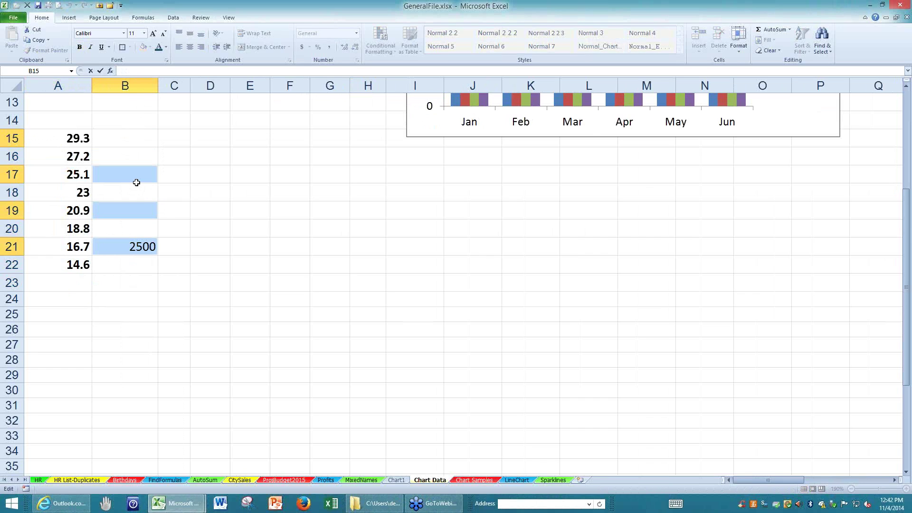
{"action": "type", "text": "3456"}
{"action": "key", "text": "ctrl+Return"}
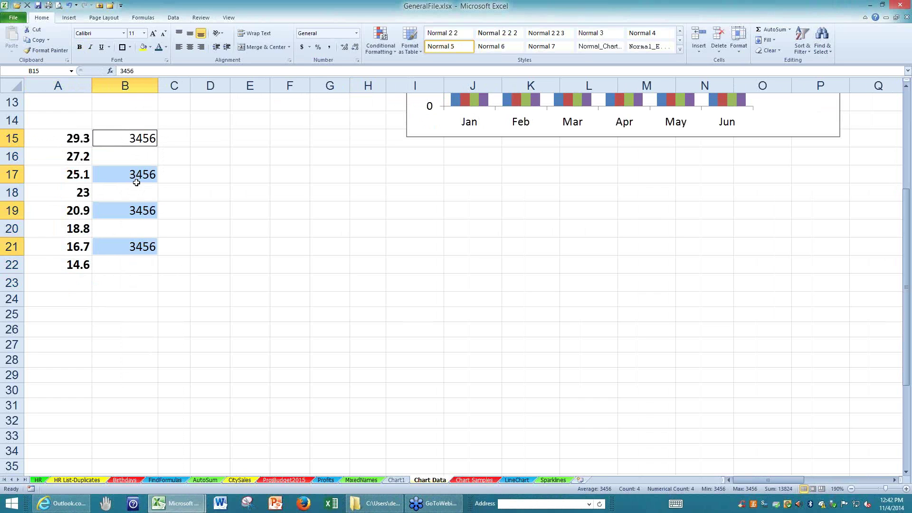
- Enter 4567 in B19, 2345 in B18, 1234 in B16, 2134 in B20 and 5678 in B22
{"action": "left_click", "coordinate": [142, 210]}
{"action": "type", "text": "45"}
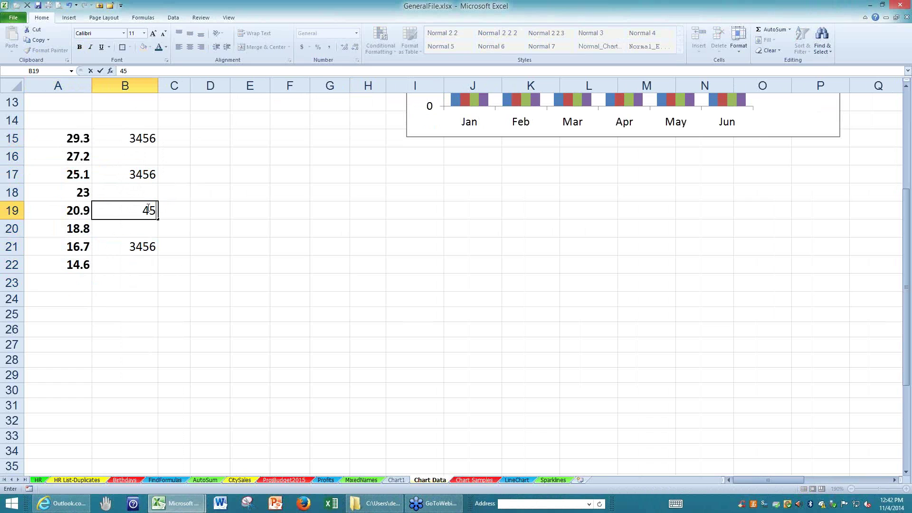
{"action": "type", "text": "67"}
{"action": "left_click", "coordinate": [138, 191]}
{"action": "type", "text": "2345"}
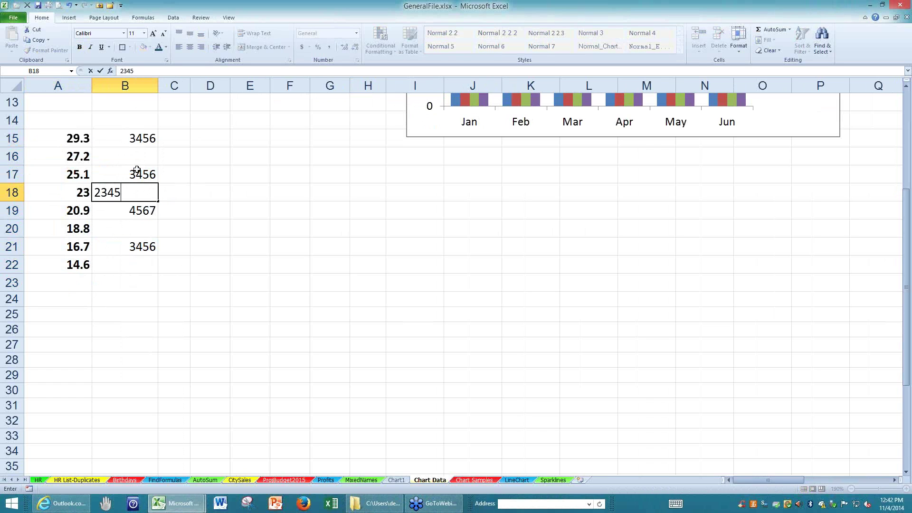
{"action": "left_click", "coordinate": [138, 158]}
{"action": "type", "text": "1234"}
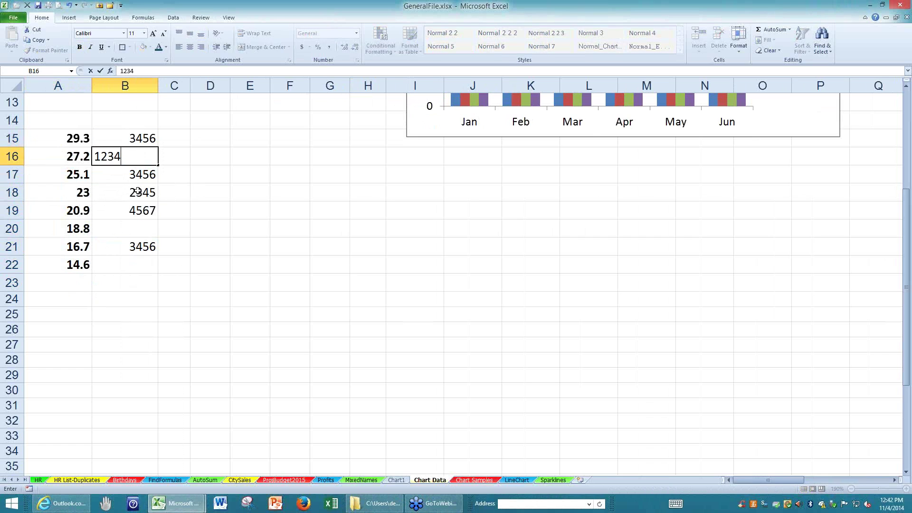
{"action": "left_click", "coordinate": [137, 223]}
{"action": "type", "text": "2134"}
{"action": "left_click", "coordinate": [142, 270]}
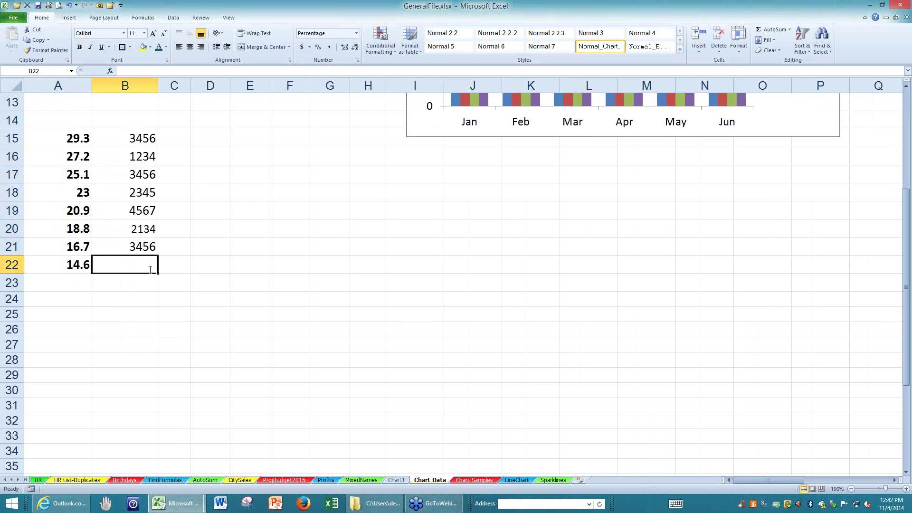
{"action": "type", "text": "5678"}
{"action": "left_click", "coordinate": [164, 285]}
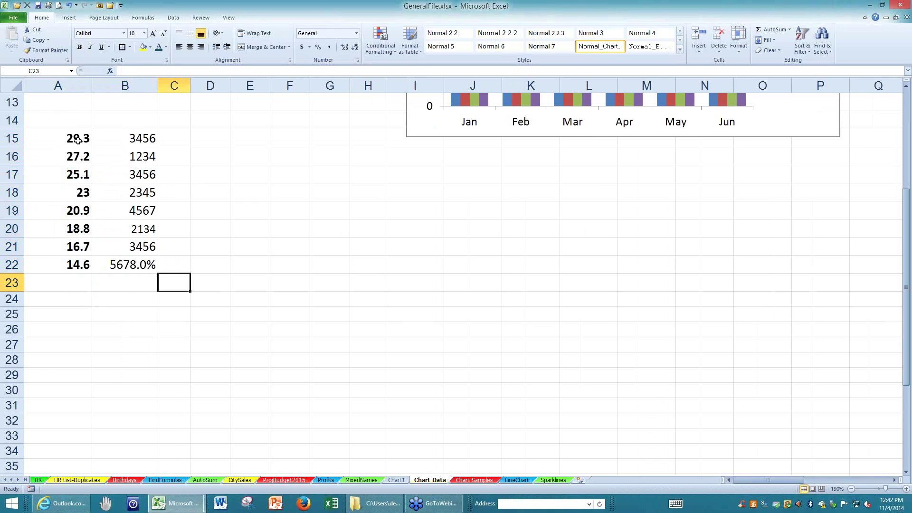
- Clear the contents of A22:B22, and remove the bold formatting from A15:B21
{"action": "left_click", "coordinate": [131, 262]}
{"action": "left_click", "coordinate": [78, 261]}
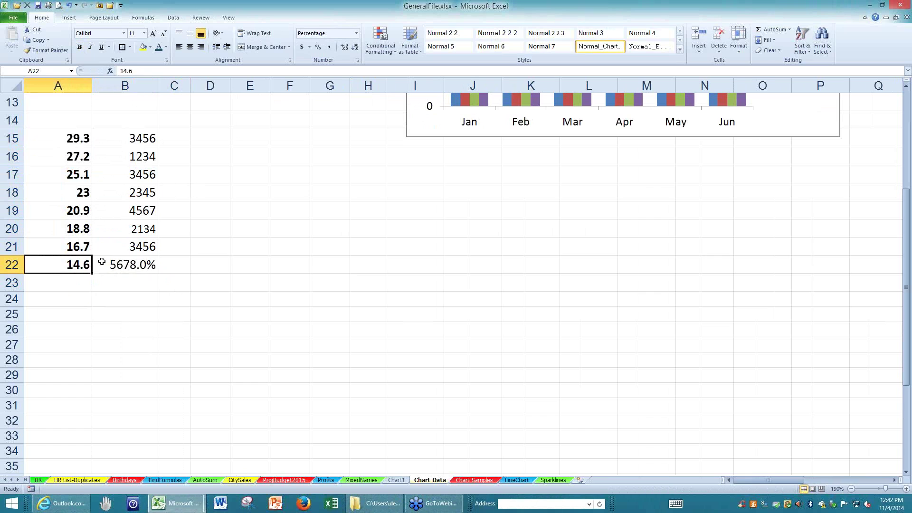
{"action": "left_click", "coordinate": [102, 262], "text": "shift"}
{"action": "key", "text": "Delete"}
{"action": "left_click_drag", "start_coordinate": [69, 135], "coordinate": [143, 247]}
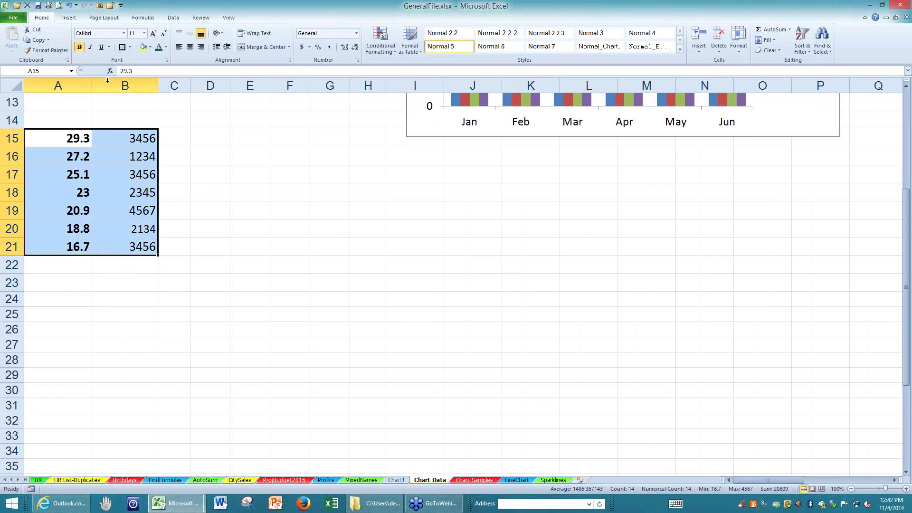
{"action": "left_click", "coordinate": [82, 50]}
- Add the headings MPG in A14 and Miles in B14 above the two number columns
{"action": "left_click", "coordinate": [69, 120]}
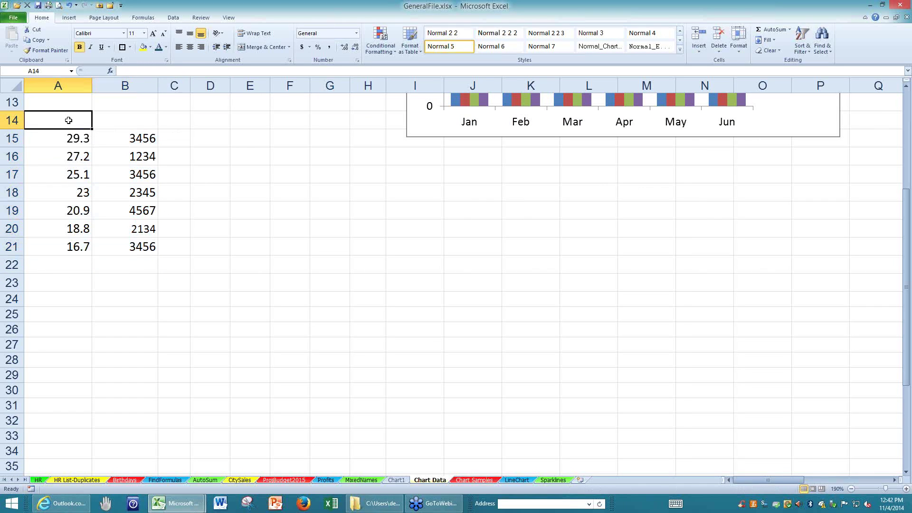
{"action": "type", "text": "MPG"}
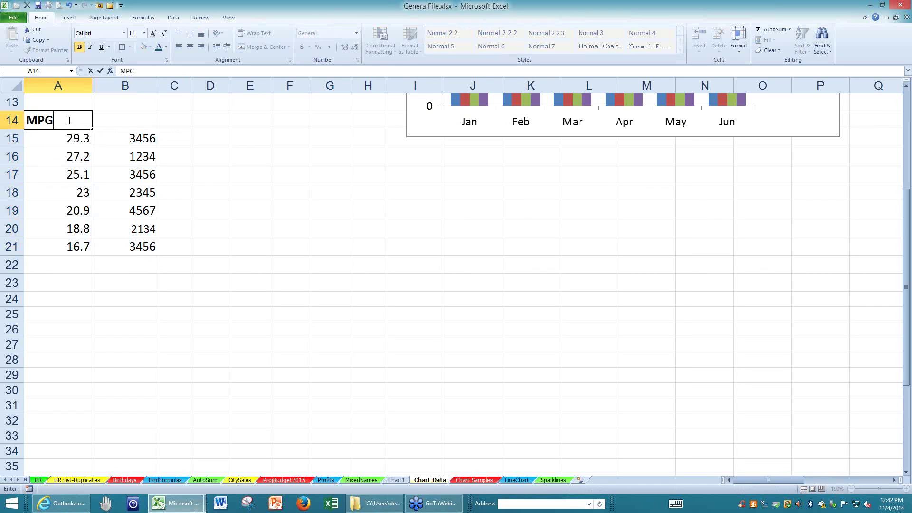
{"action": "key", "text": "Tab"}
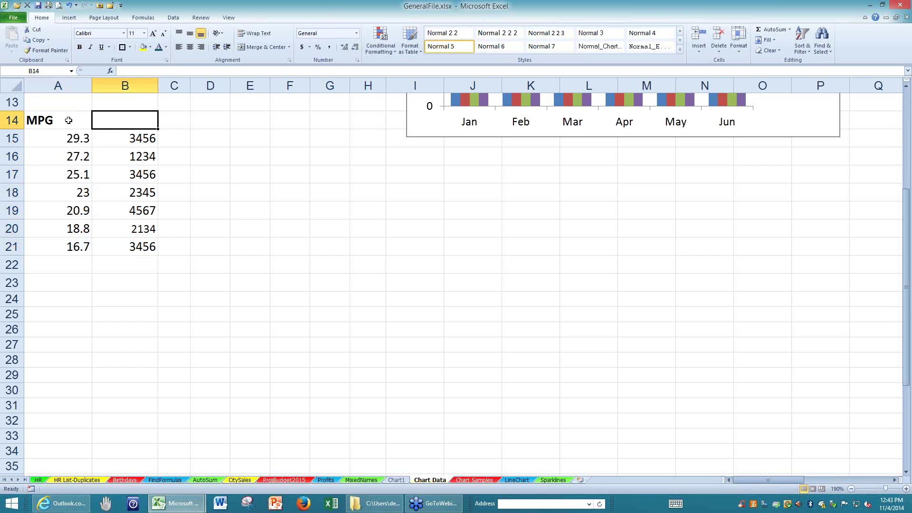
{"action": "type", "text": "Miles"}
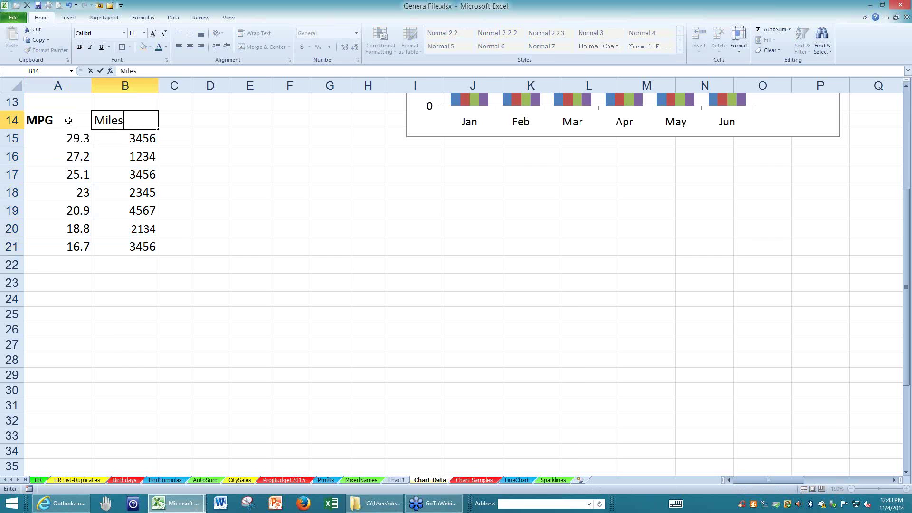
{"action": "key", "text": "Return"}
- Embed a default column chart of A14:B21, and move it beside the MPG and Miles data
{"action": "left_click_drag", "start_coordinate": [64, 120], "coordinate": [143, 247]}
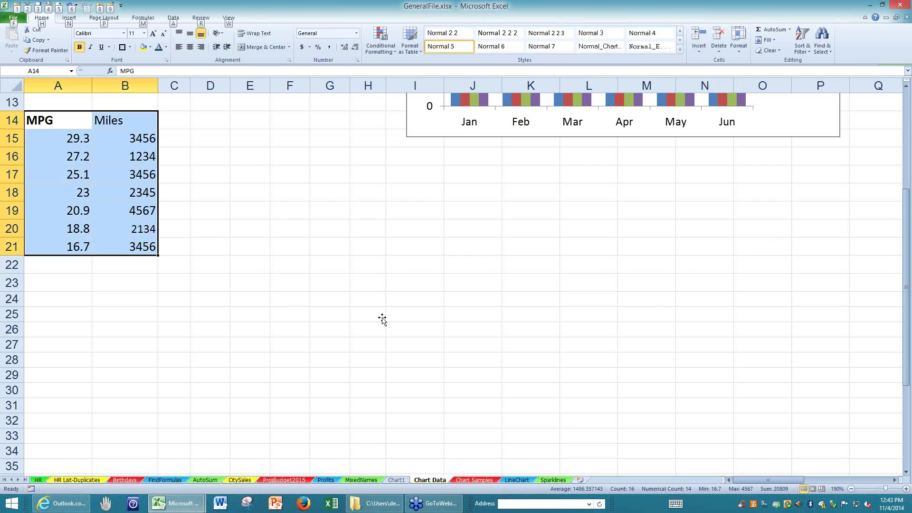
{"action": "key", "text": "alt+F1"}
{"action": "left_click_drag", "start_coordinate": [645, 162], "coordinate": [583, 153]}
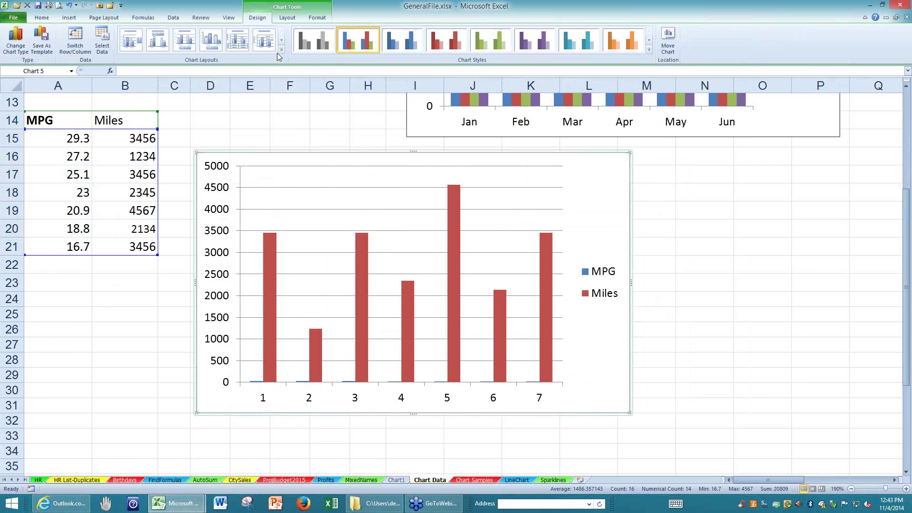
- Plot the MPG series of the new chart on the secondary axis
{"action": "left_click", "coordinate": [286, 18]}
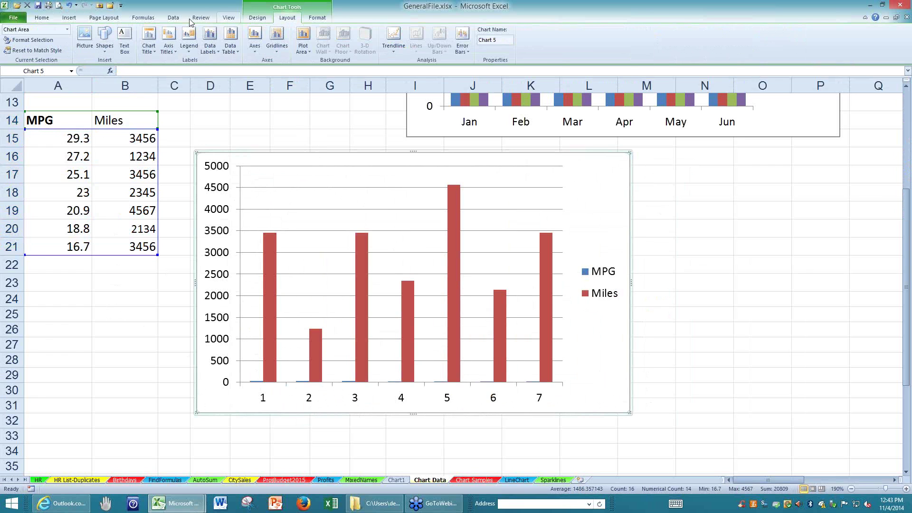
{"action": "left_click", "coordinate": [68, 30]}
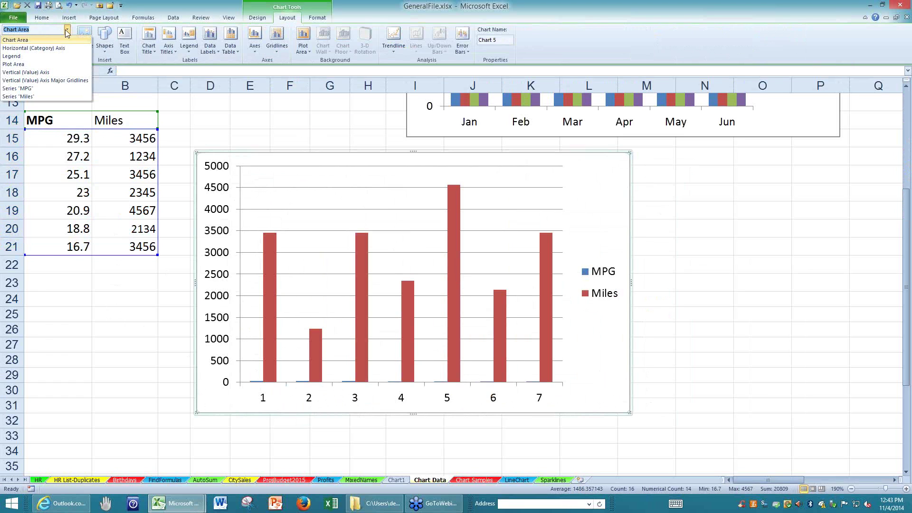
{"action": "left_click", "coordinate": [22, 88]}
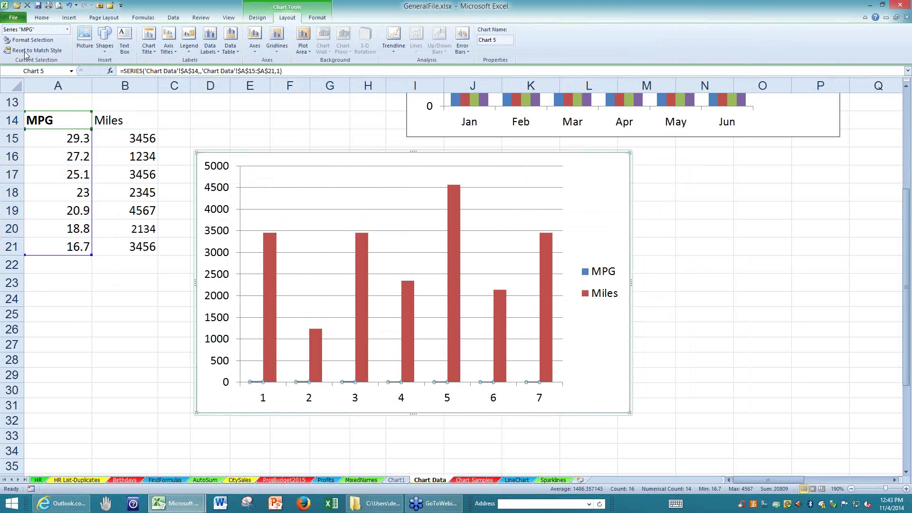
{"action": "left_click", "coordinate": [32, 40]}
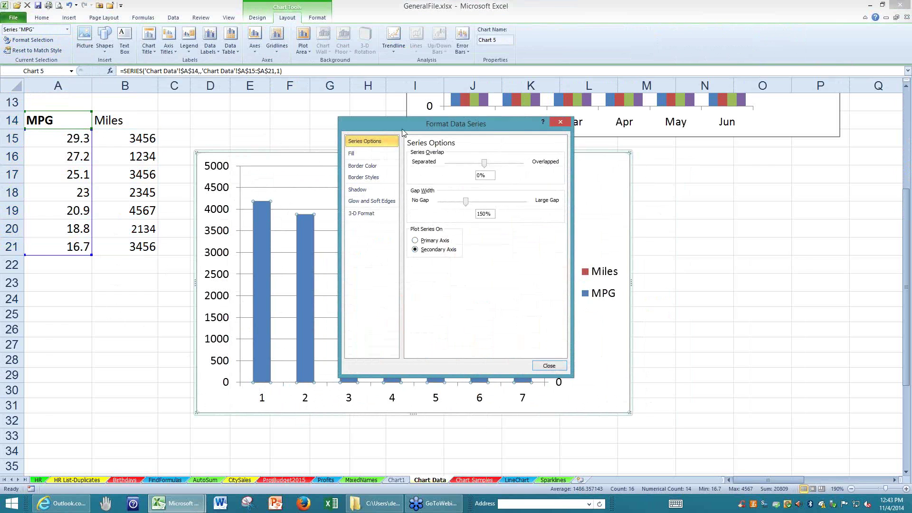
{"action": "left_click_drag", "start_coordinate": [418, 124], "coordinate": [727, 161]}
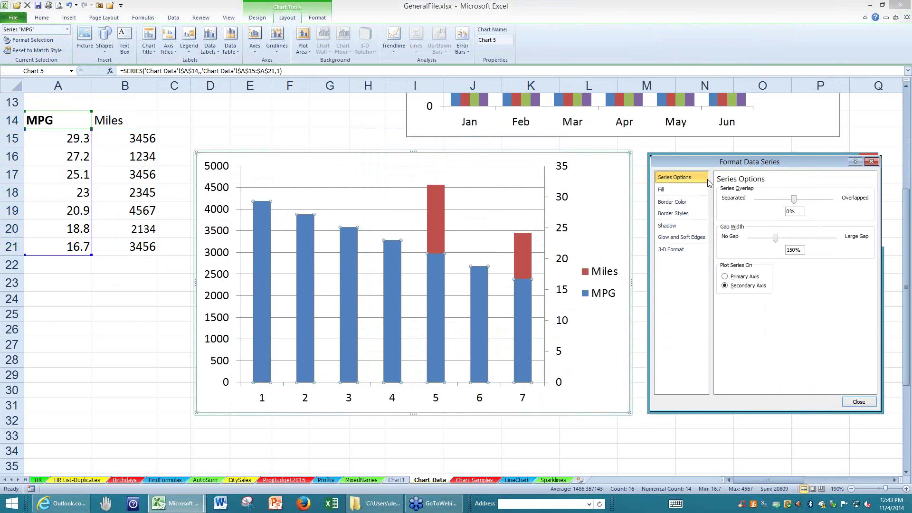
{"action": "left_click", "coordinate": [851, 405]}
- Change the MPG series to a line with markers, leaving Miles as columns
{"action": "left_click", "coordinate": [263, 20]}
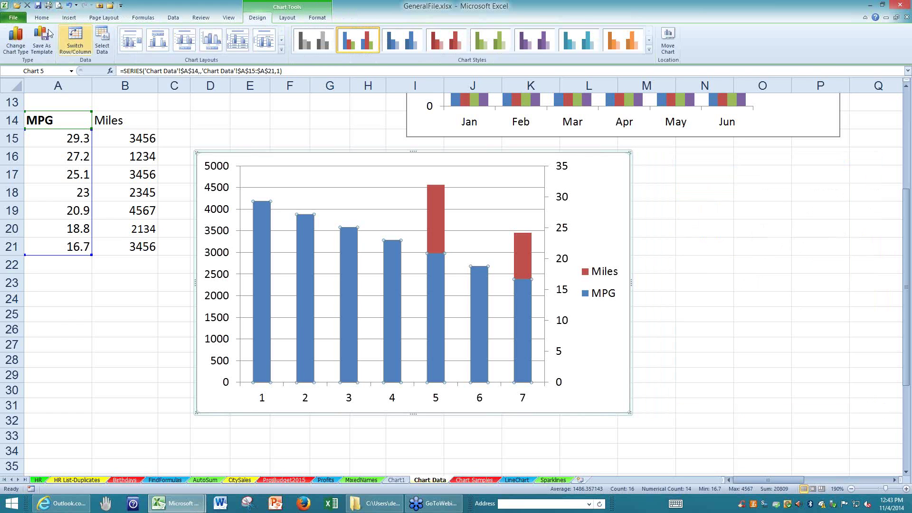
{"action": "left_click", "coordinate": [17, 39]}
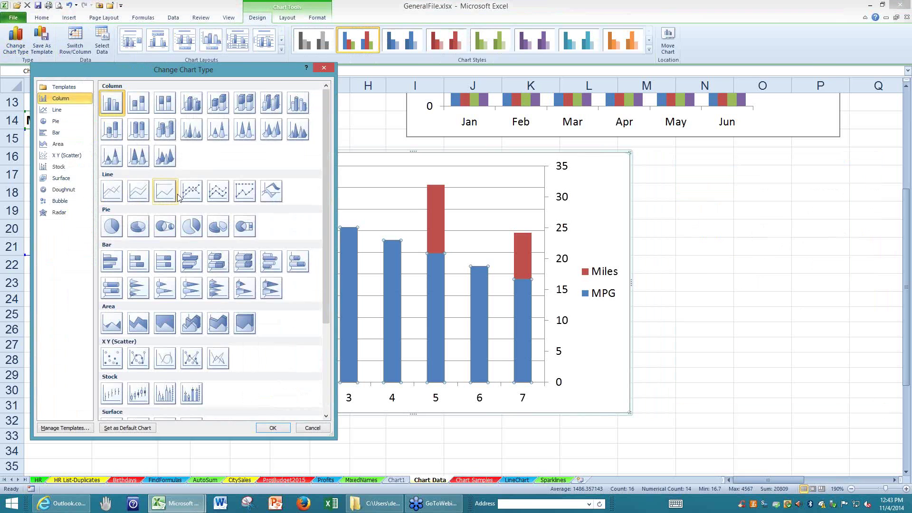
{"action": "left_click", "coordinate": [188, 195]}
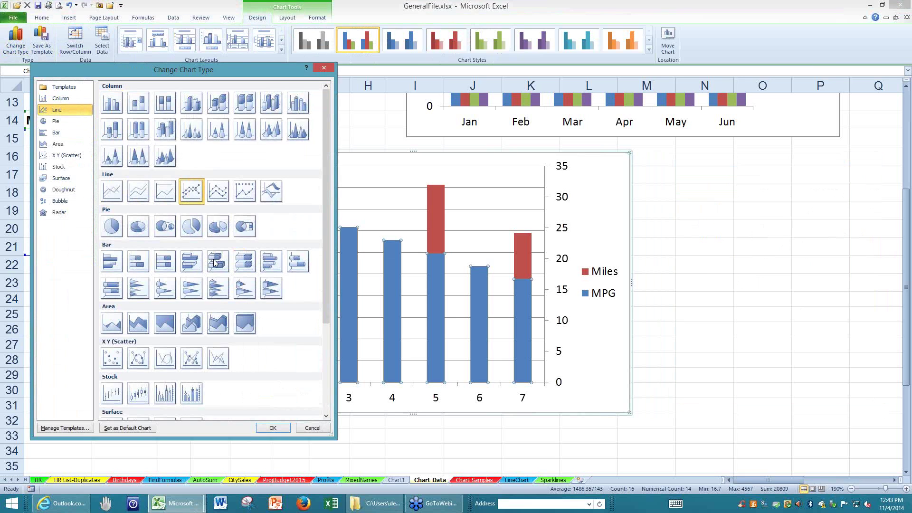
{"action": "double_click", "coordinate": [196, 192]}
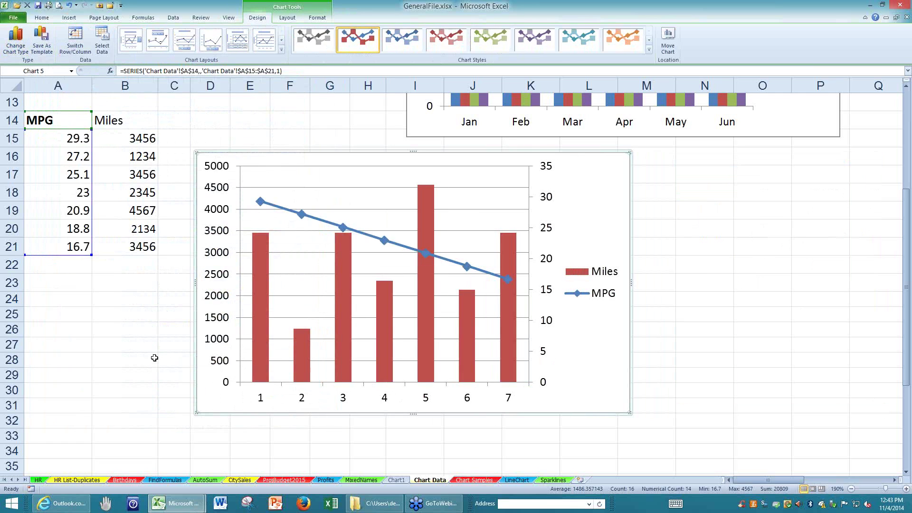
- Change the MPG values to 28.8 in A20 and 17.2 in A16 so the combination chart's line varies
{"action": "left_click", "coordinate": [126, 247]}
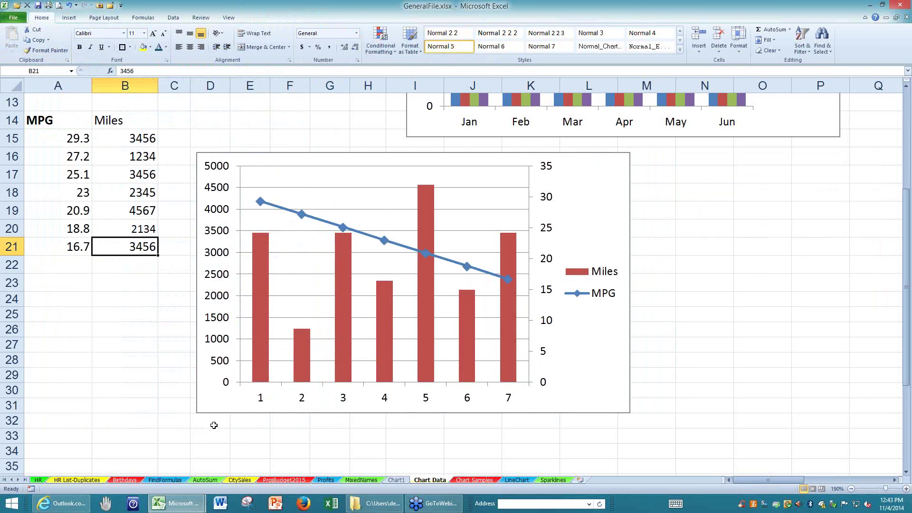
{"action": "left_click", "coordinate": [68, 229]}
{"action": "double_click", "coordinate": [69, 229]}
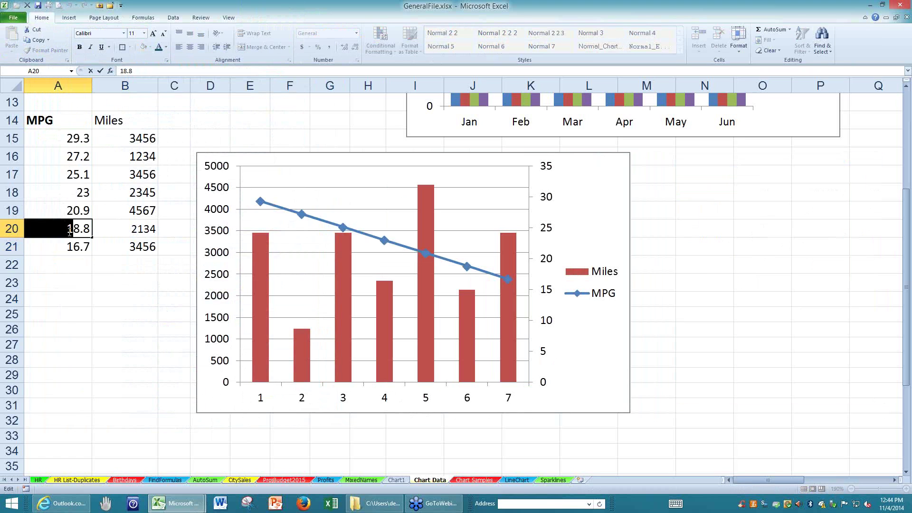
{"action": "type", "text": "2"}
{"action": "left_click", "coordinate": [65, 157]}
{"action": "double_click", "coordinate": [65, 156]}
{"action": "left_click_drag", "start_coordinate": [73, 157], "coordinate": [62, 157]}
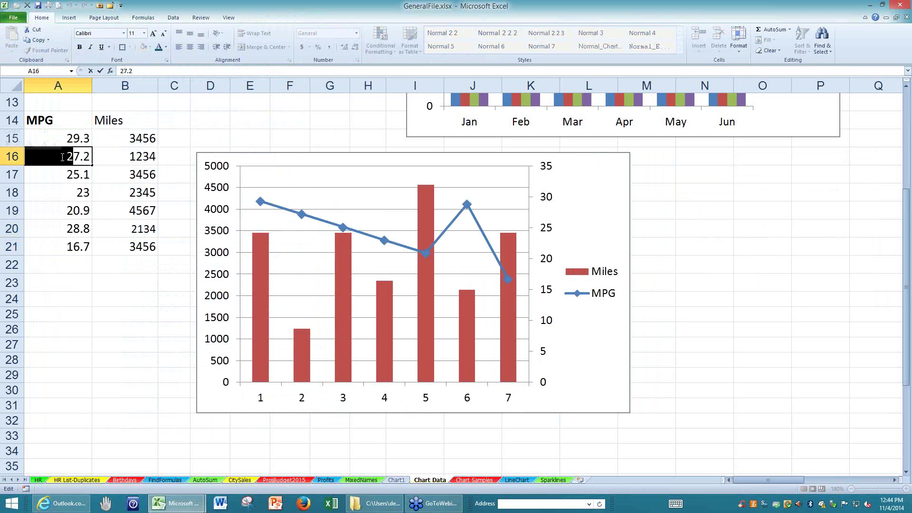
{"action": "type", "text": "1"}
{"action": "left_click", "coordinate": [69, 185]}
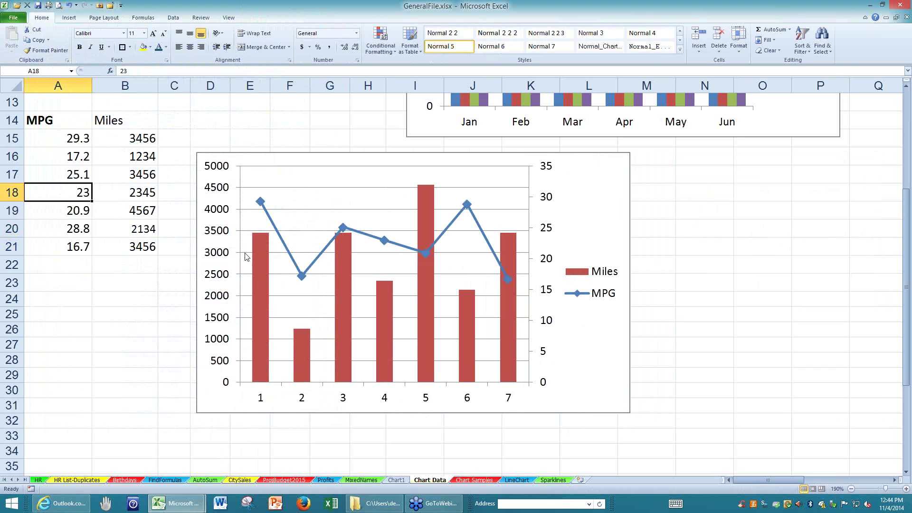
{"action": "left_click", "coordinate": [113, 340]}
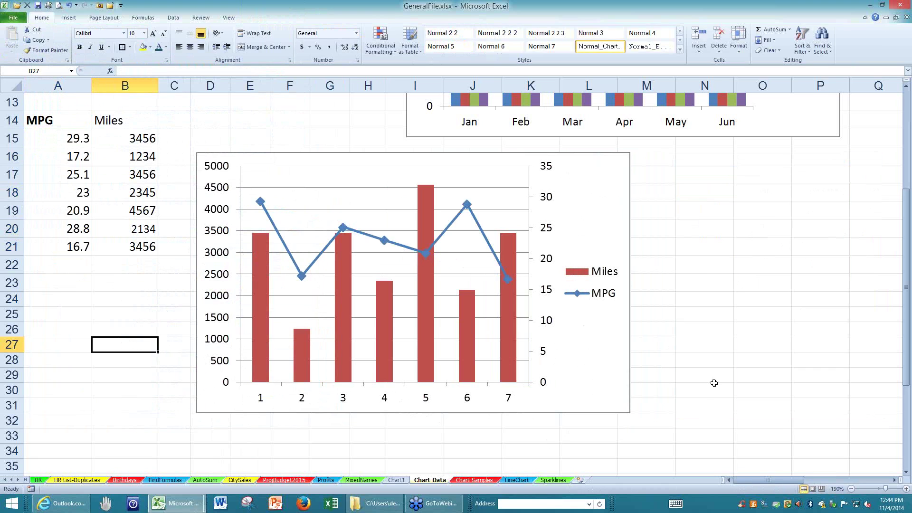
- Change the monthly sales chart to clustered bars and apply the bevelled multicolour chart style
{"action": "scroll", "coordinate": [714, 383], "scroll_direction": "up", "scroll_amount": 4}
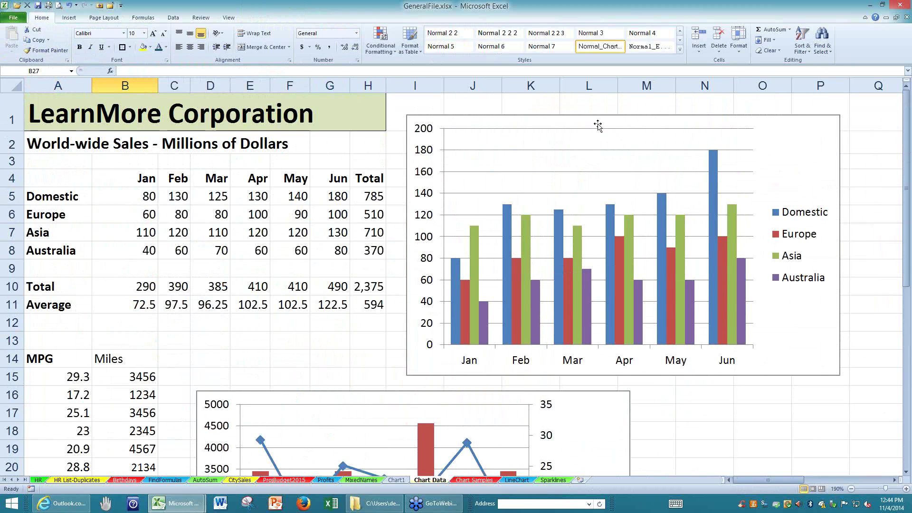
{"action": "left_click", "coordinate": [794, 127]}
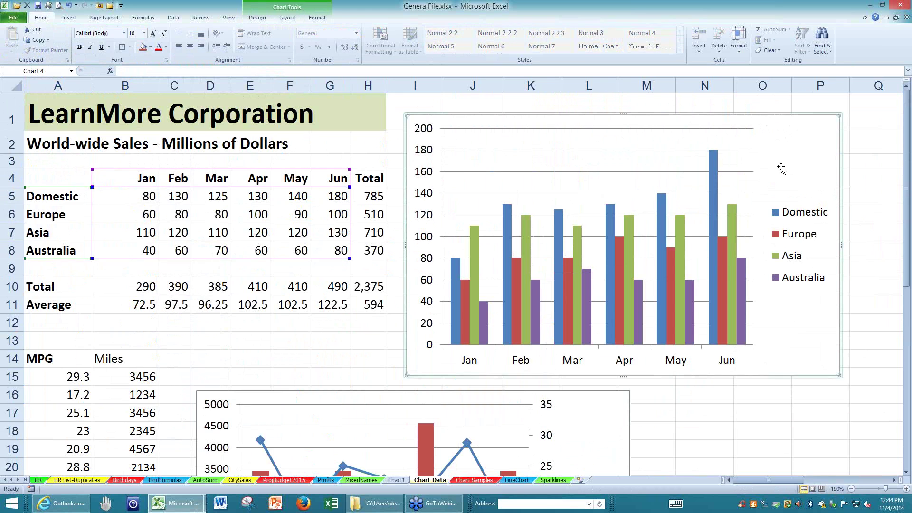
{"action": "left_click", "coordinate": [257, 17]}
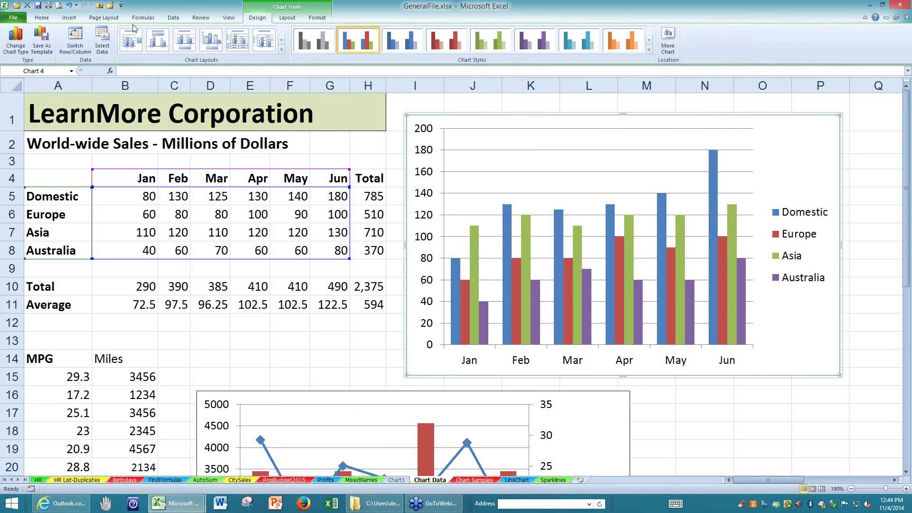
{"action": "left_click", "coordinate": [16, 43]}
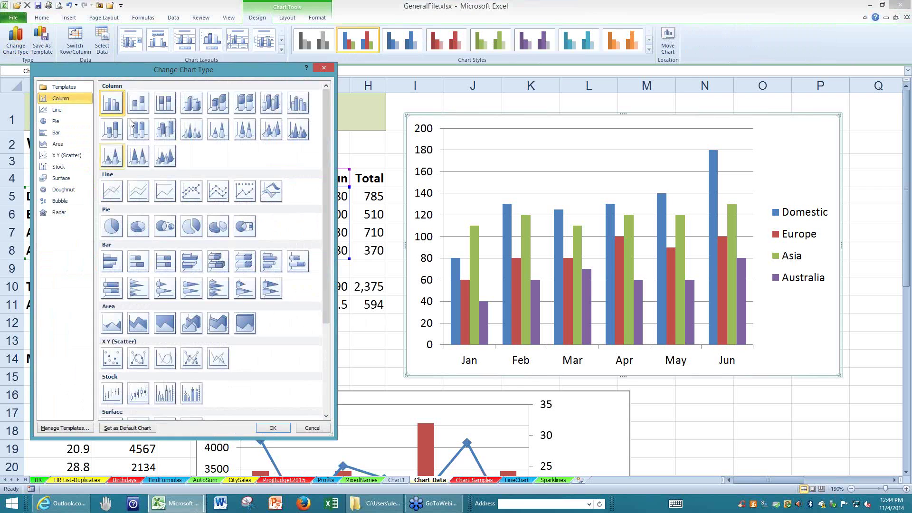
{"action": "left_click", "coordinate": [109, 261]}
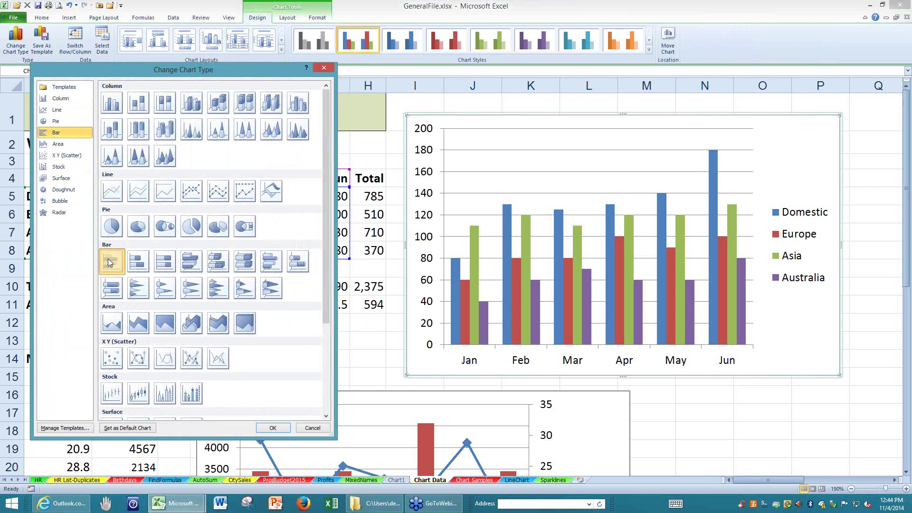
{"action": "double_click", "coordinate": [109, 262]}
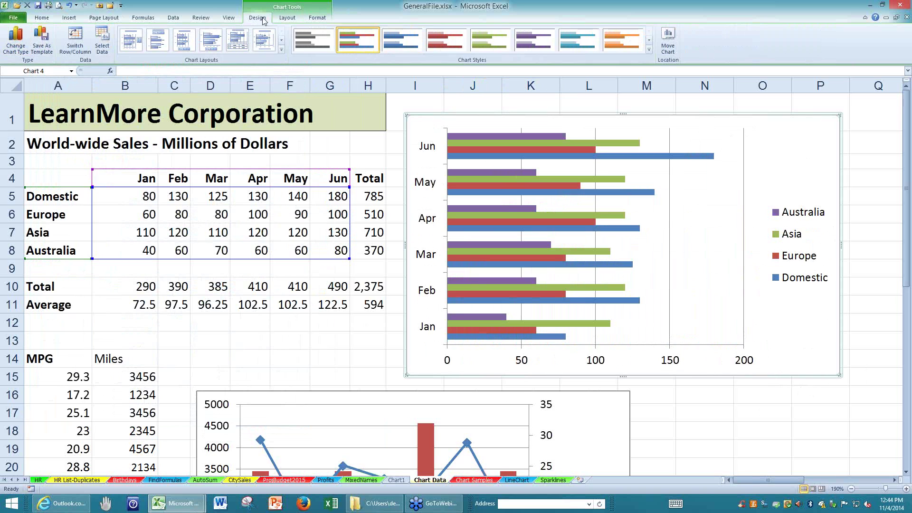
{"action": "left_click", "coordinate": [649, 49]}
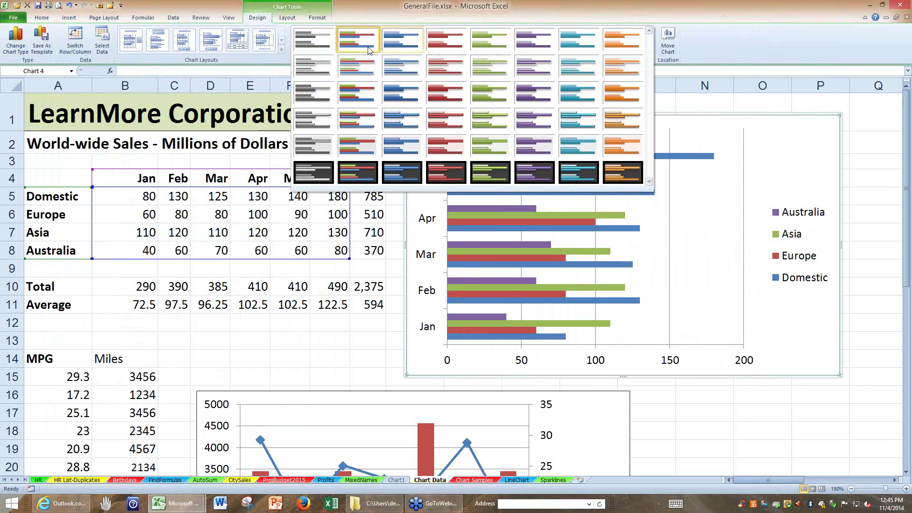
{"action": "left_click", "coordinate": [351, 114]}
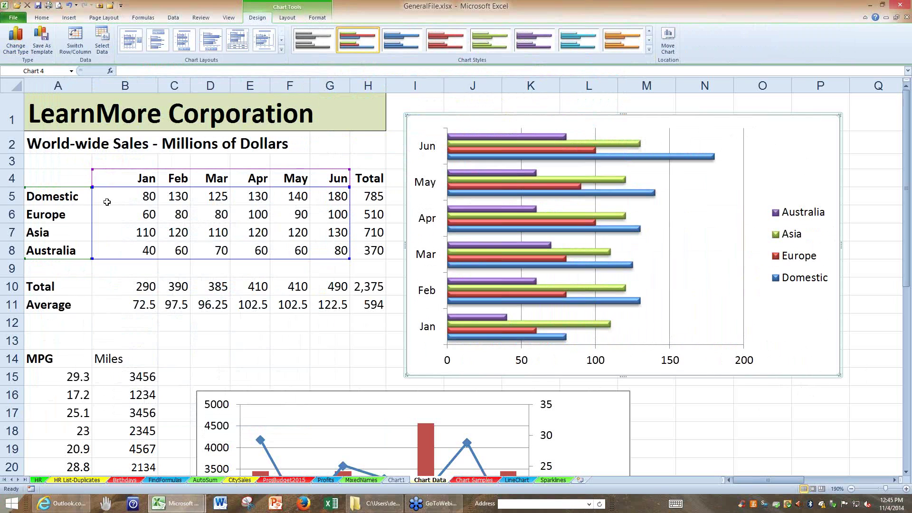
- Change the monthly sales chart from bars to clustered columns
{"action": "left_click", "coordinate": [15, 40]}
{"action": "left_click", "coordinate": [107, 106]}
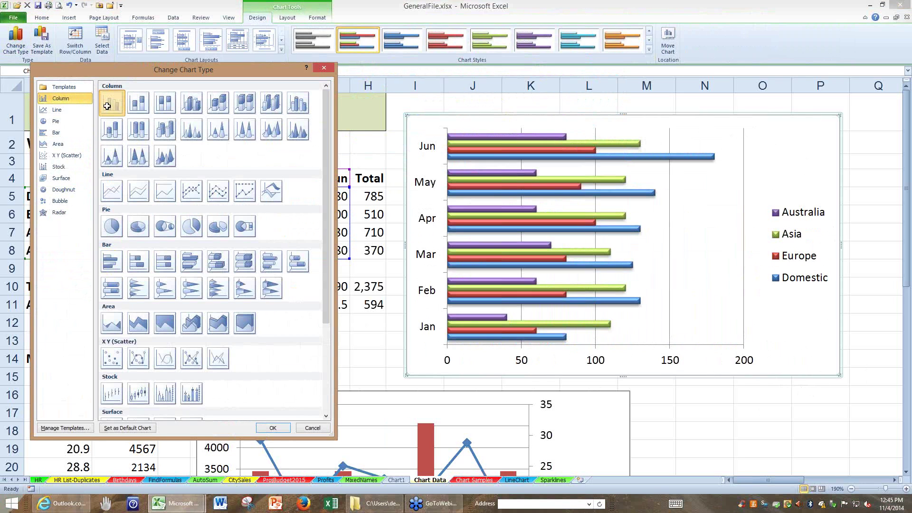
{"action": "double_click", "coordinate": [106, 106]}
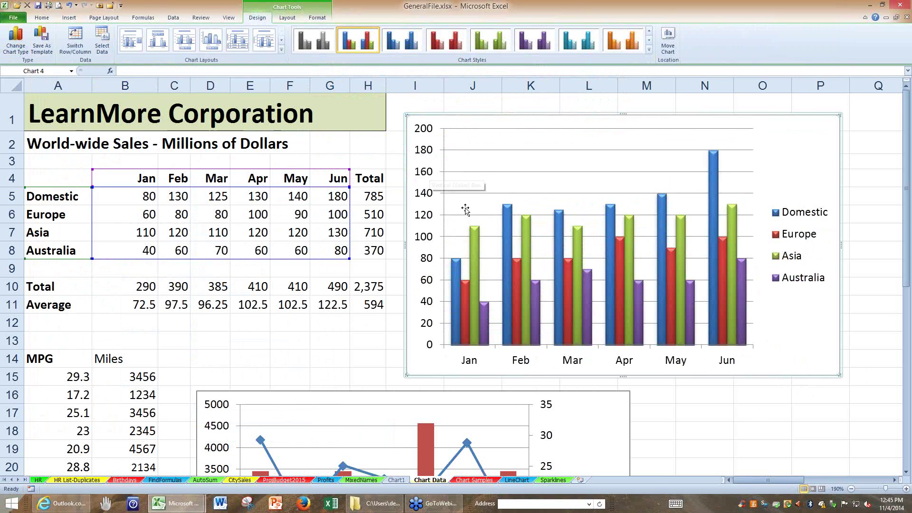
- Change the monthly sales chart to stacked columns
{"action": "left_click", "coordinate": [17, 39]}
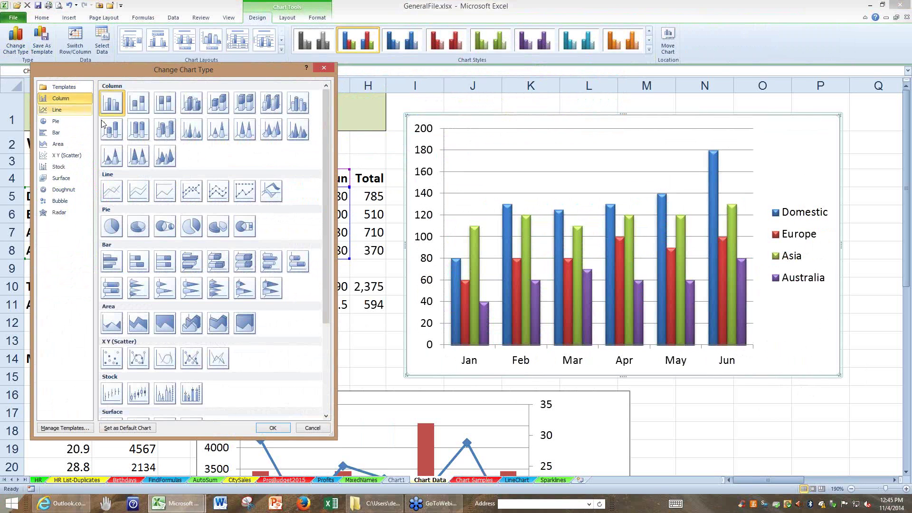
{"action": "left_click", "coordinate": [137, 105]}
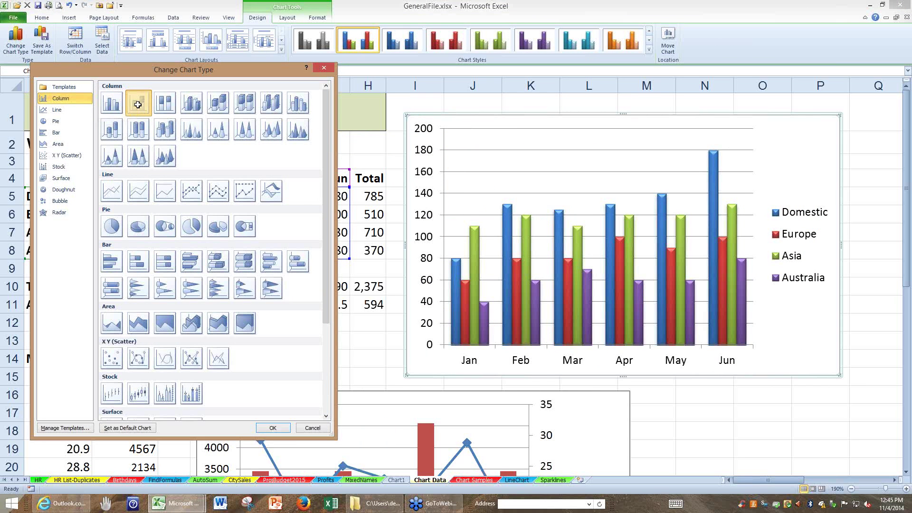
{"action": "double_click", "coordinate": [138, 104]}
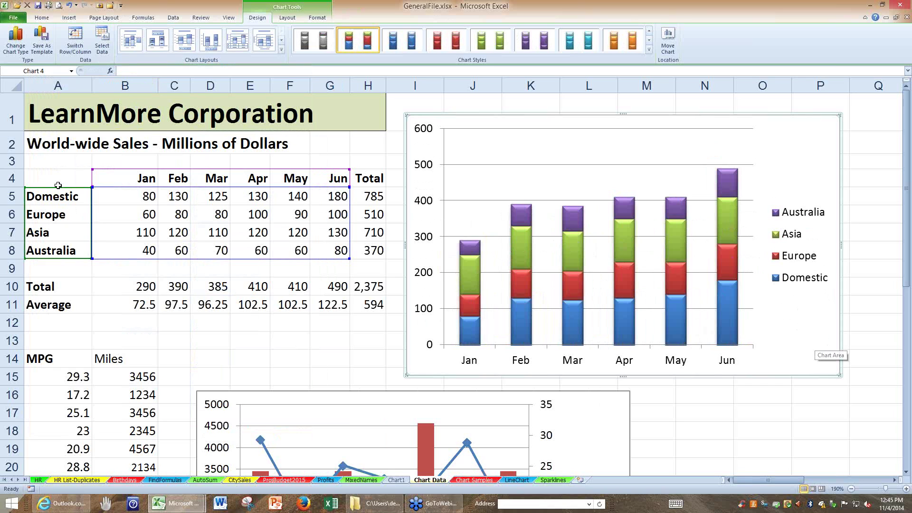
- Delete the stacked column chart beside the monthly sales table
{"action": "left_click", "coordinate": [58, 185]}
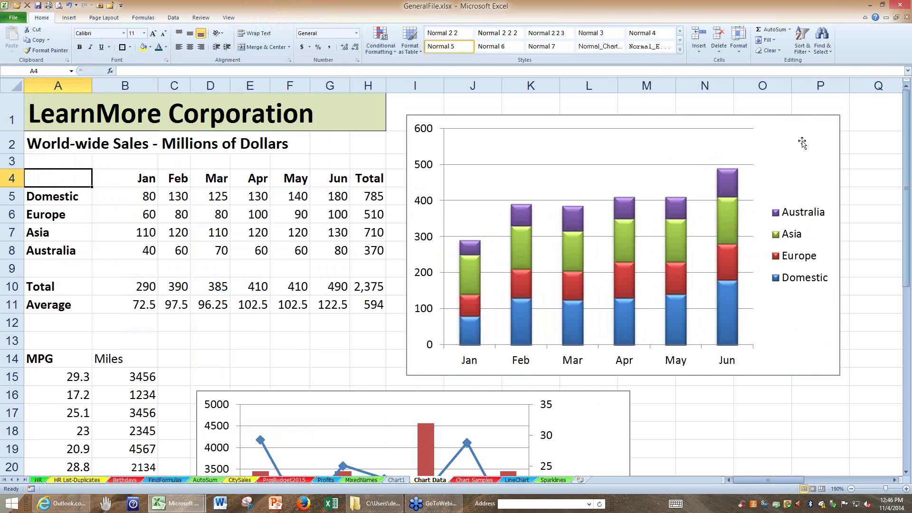
{"action": "left_click", "coordinate": [831, 138]}
{"action": "key", "text": "Delete"}
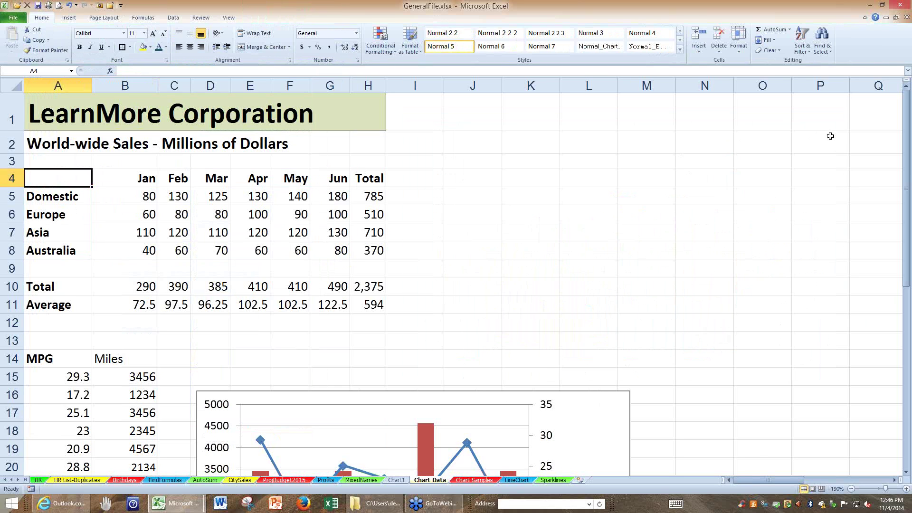
- Embed a default column chart of A4:G8, and move it beside the monthly sales table
{"action": "left_click_drag", "start_coordinate": [58, 175], "coordinate": [322, 249]}
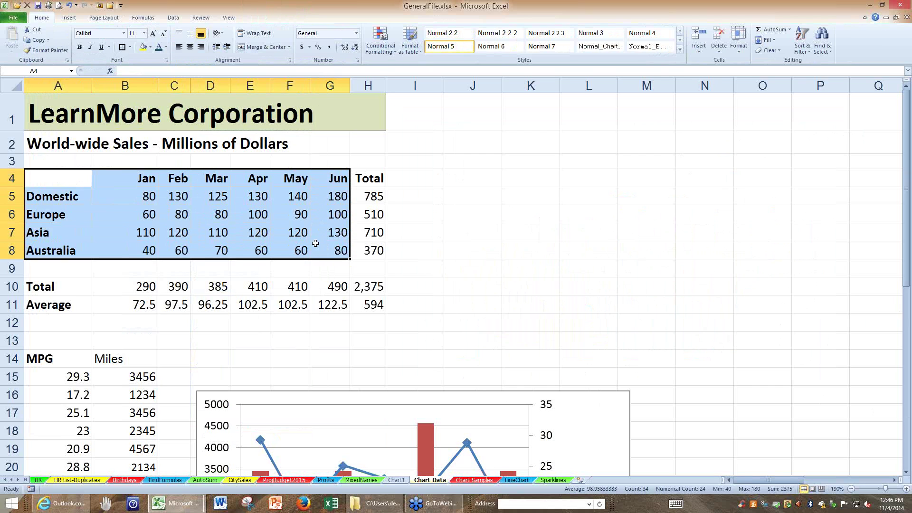
{"action": "key", "text": "alt"}
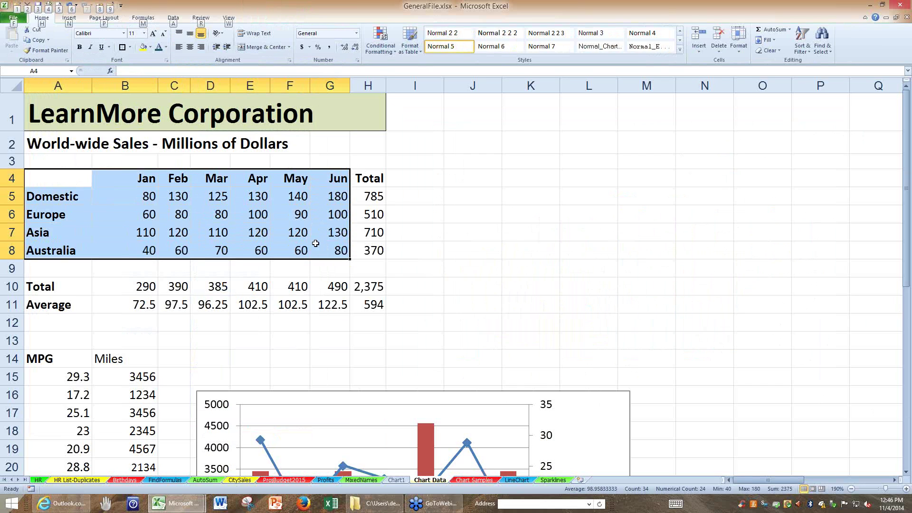
{"action": "key", "text": "alt+F1"}
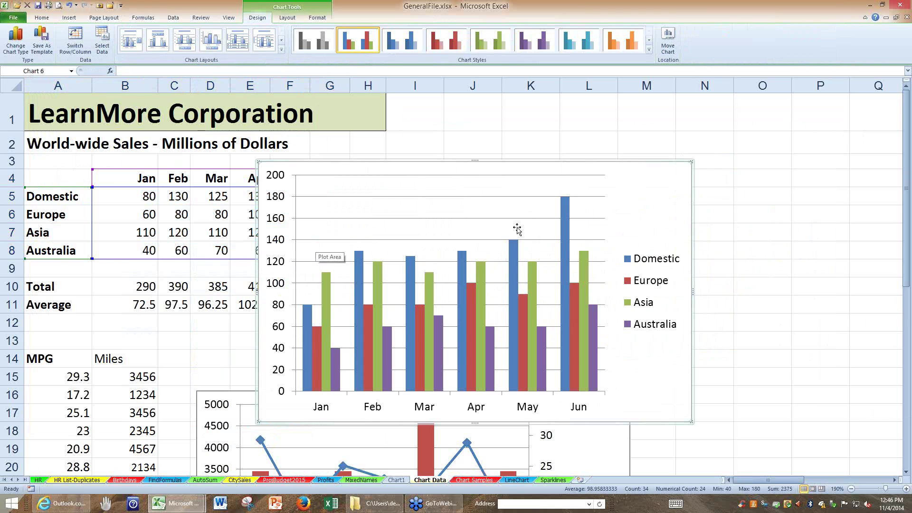
{"action": "left_click_drag", "start_coordinate": [641, 155], "coordinate": [756, 109]}
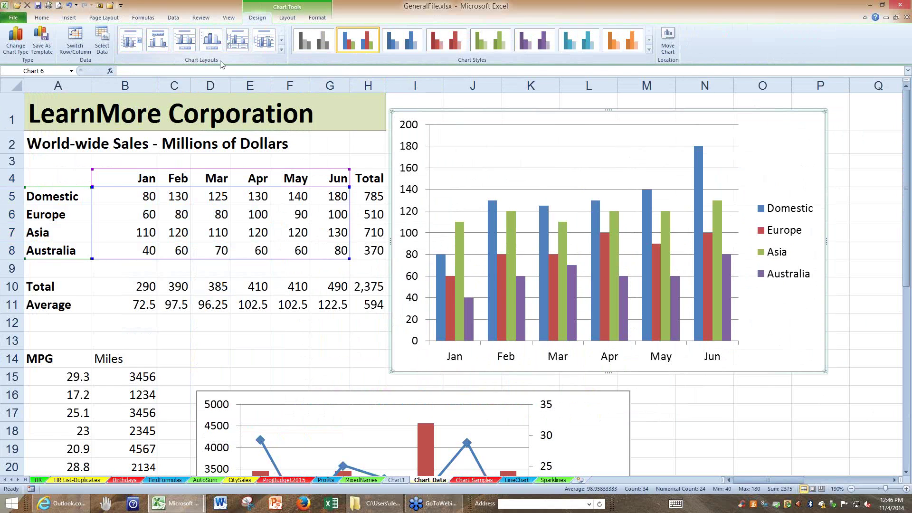
- Apply the layout with a chart title, both axis titles and a side legend to the sales chart, and link its title to A1
{"action": "left_click", "coordinate": [281, 52]}
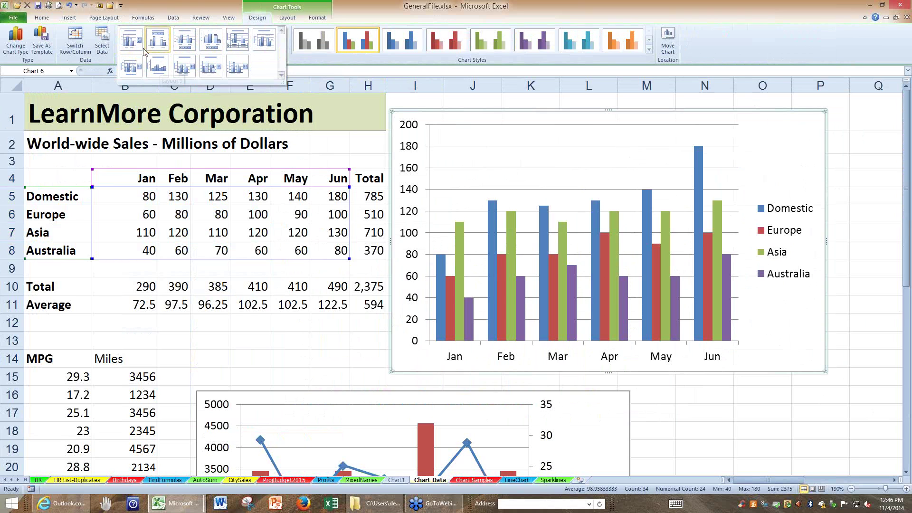
{"action": "left_click", "coordinate": [183, 68]}
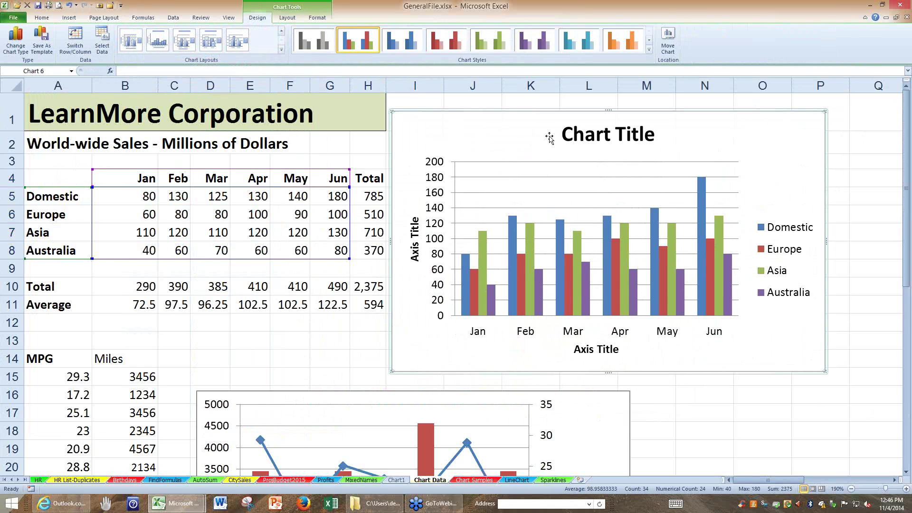
{"action": "left_click", "coordinate": [577, 135]}
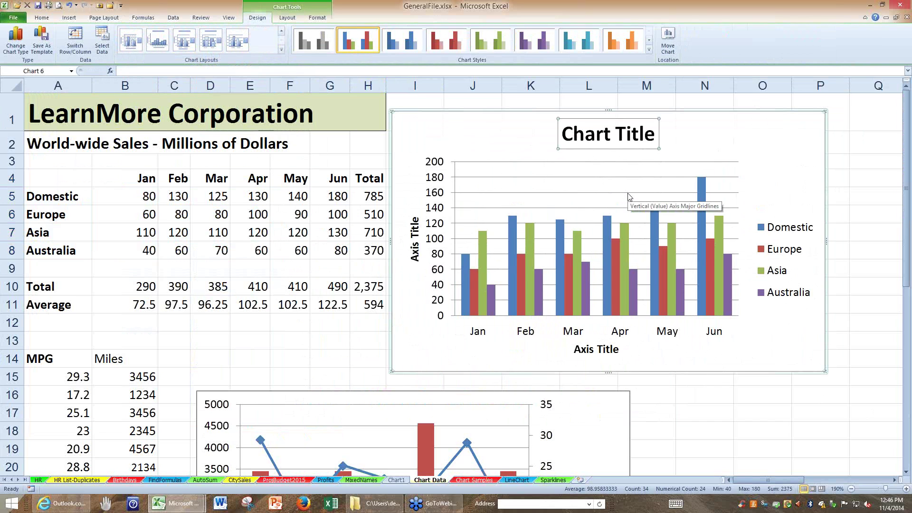
{"action": "left_click", "coordinate": [138, 70]}
{"action": "type", "text": "="}
{"action": "left_click", "coordinate": [50, 112]}
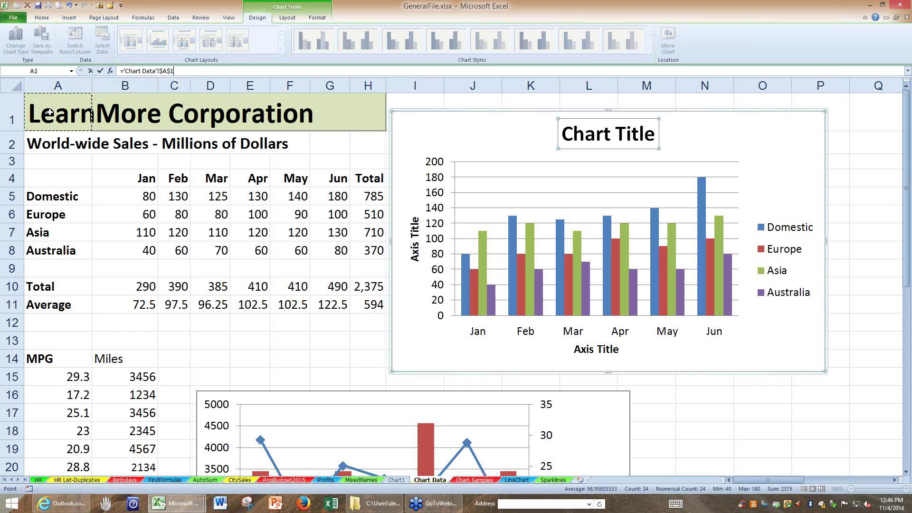
{"action": "key", "text": "Return"}
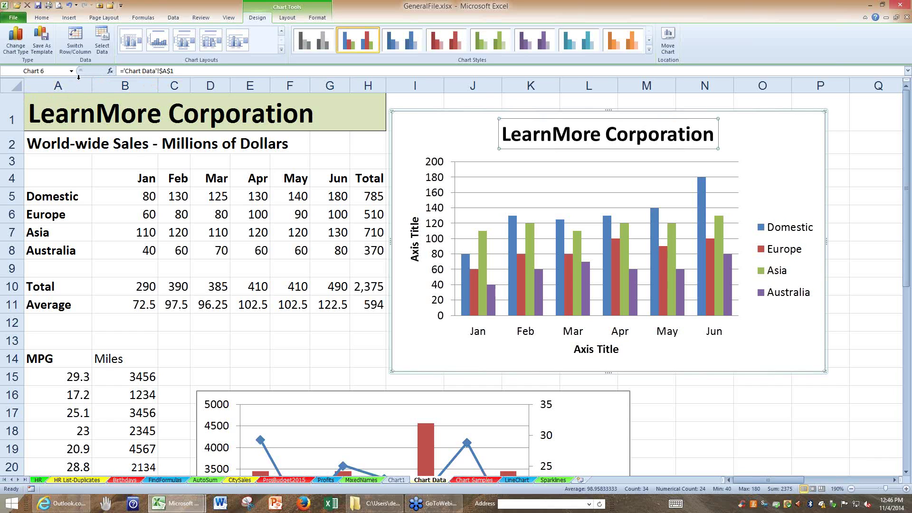
- Link the sales chart's vertical axis title to cell A2
{"action": "left_click", "coordinate": [415, 247]}
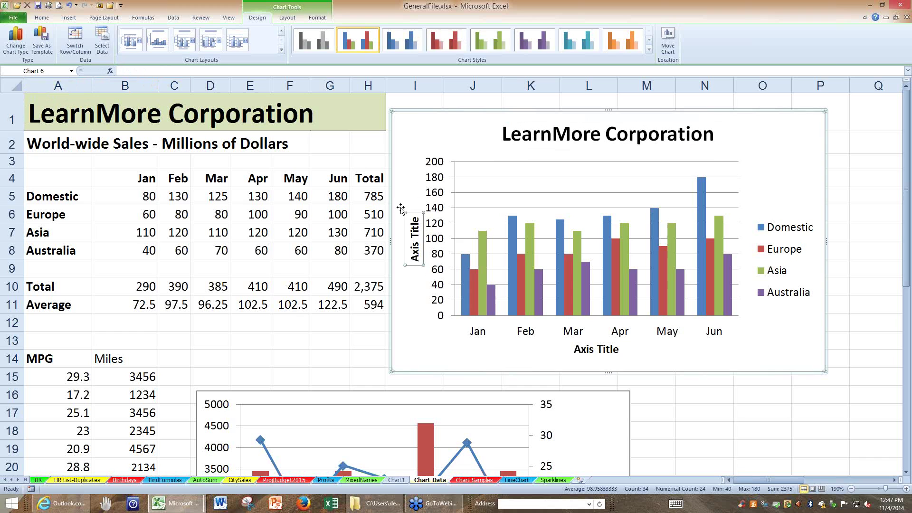
{"action": "left_click", "coordinate": [125, 71]}
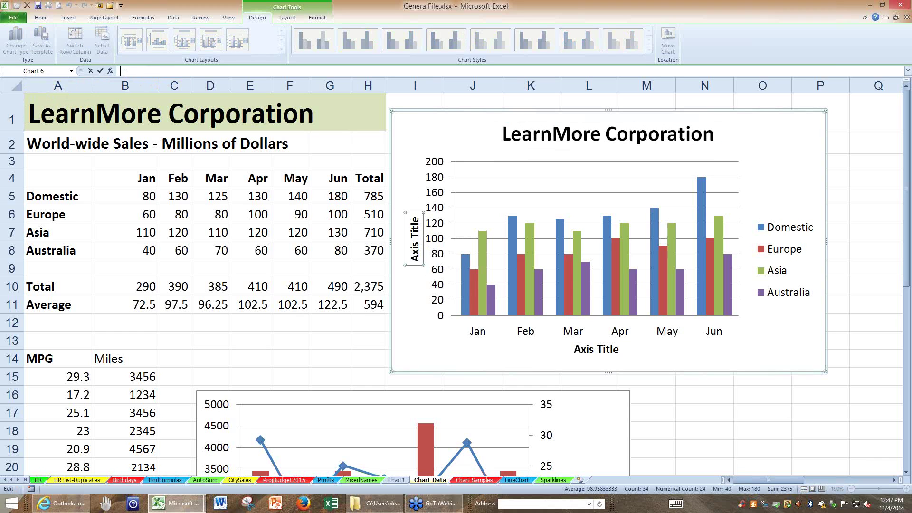
{"action": "type", "text": "="}
{"action": "left_click", "coordinate": [55, 138]}
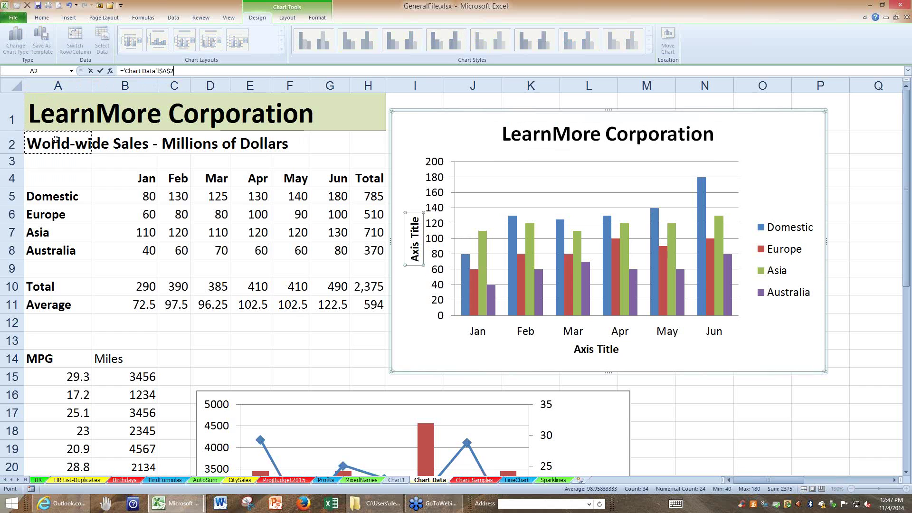
{"action": "key", "text": "Return"}
- Set the sales chart's horizontal axis title to 2014
{"action": "left_click", "coordinate": [587, 353]}
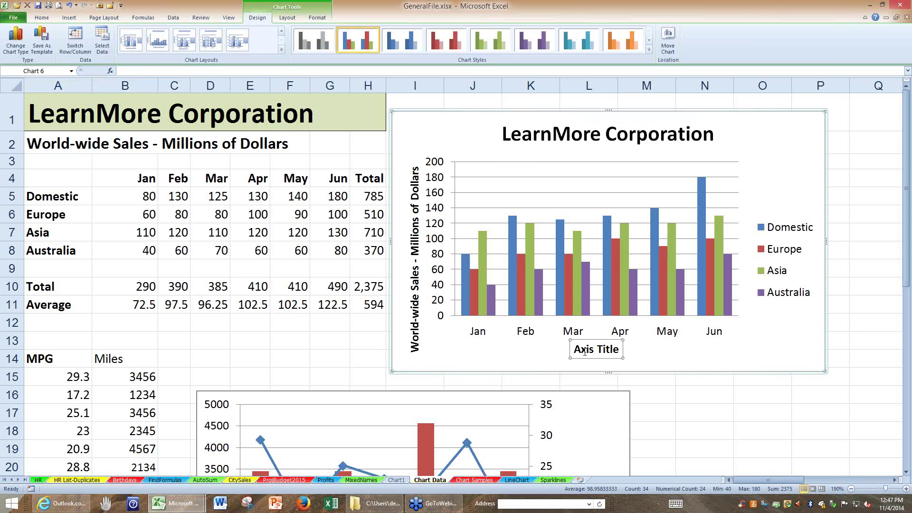
{"action": "type", "text": "2014"}
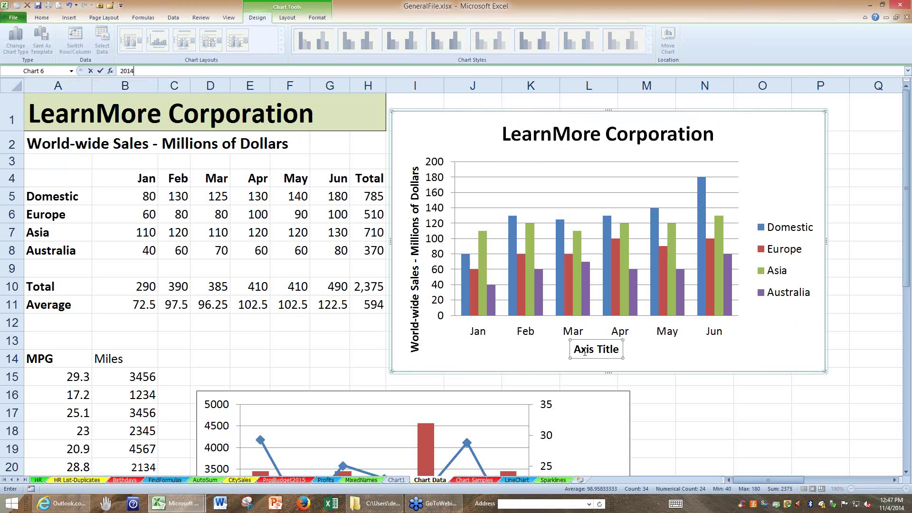
{"action": "key", "text": "Return"}
{"action": "left_click", "coordinate": [776, 355]}
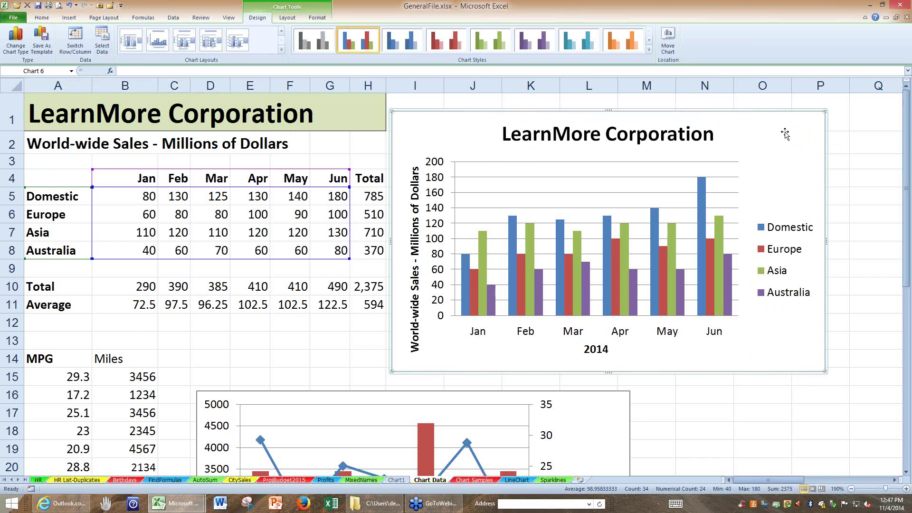
- Apply the Intense Effect - Olive Green, Accent 3 shape style to the sales chart's chart area
{"action": "left_click", "coordinate": [320, 18]}
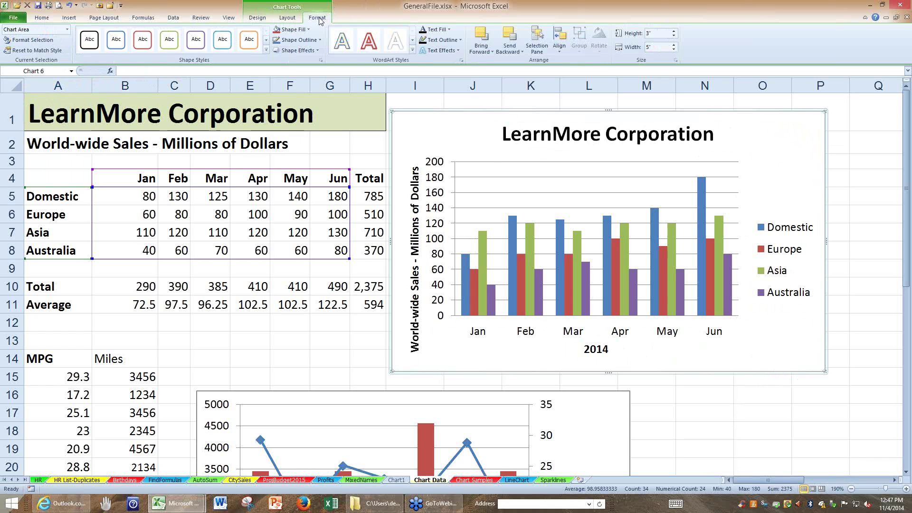
{"action": "left_click", "coordinate": [266, 52]}
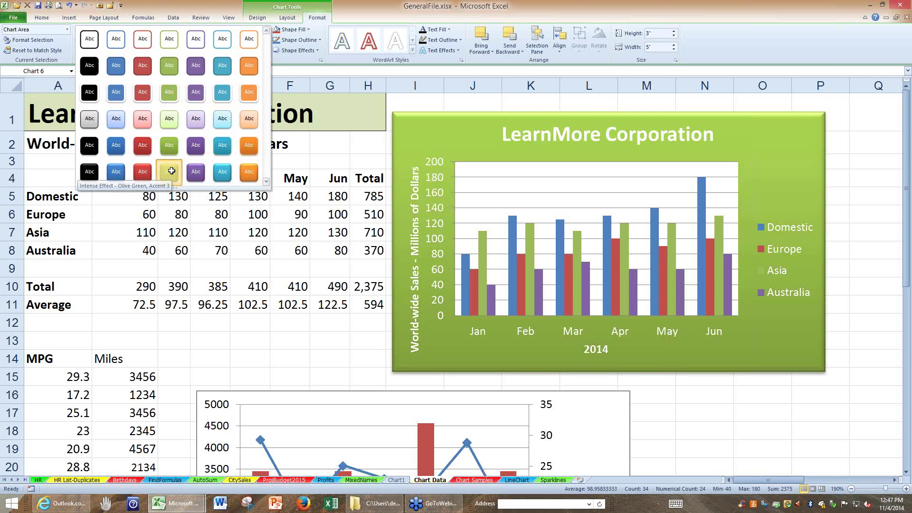
{"action": "left_click", "coordinate": [170, 173]}
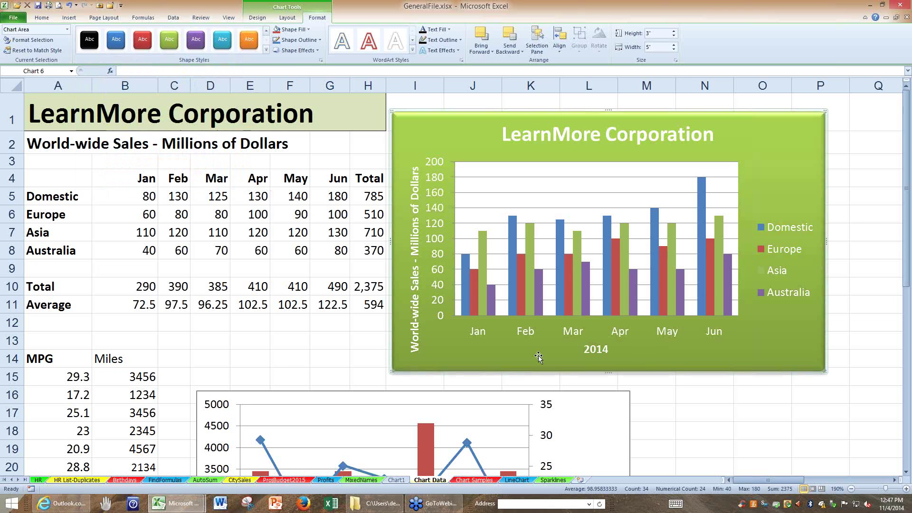
{"action": "left_click", "coordinate": [723, 400]}
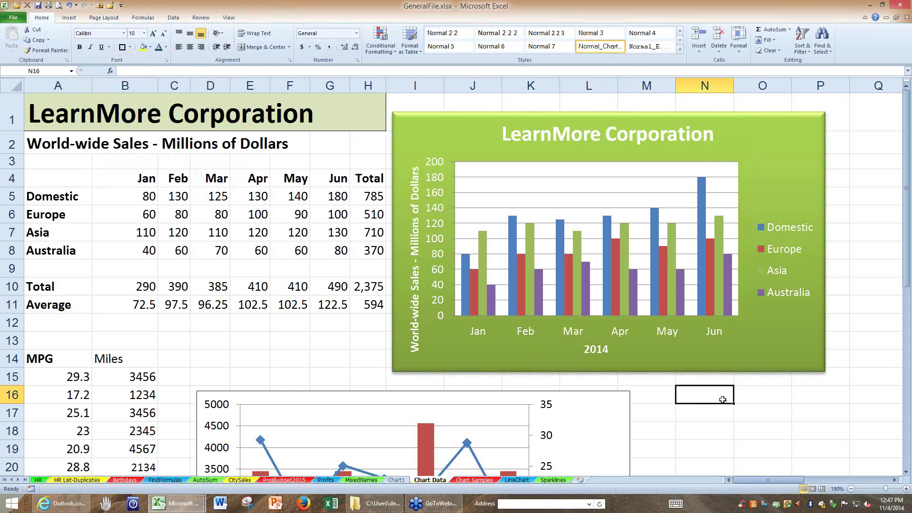
- Delete the sales chart's title, and undo the deletion
{"action": "left_click", "coordinate": [579, 143]}
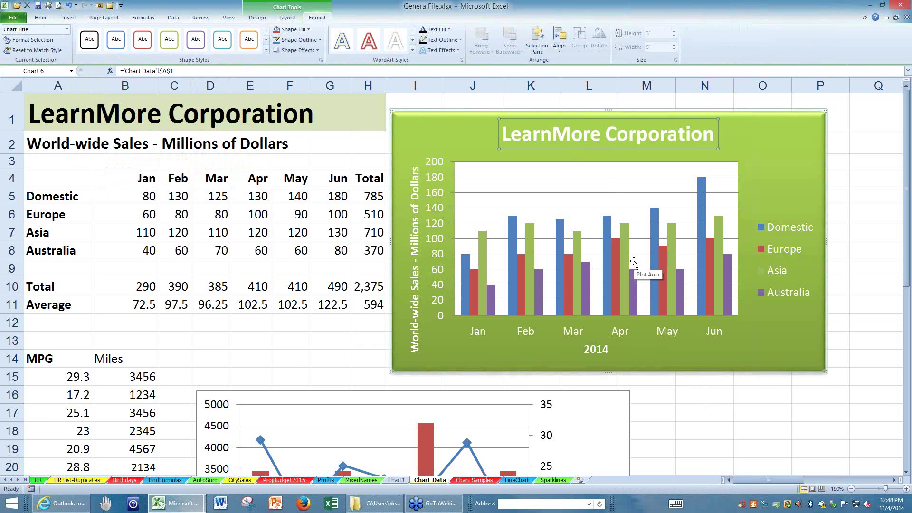
{"action": "key", "text": "Delete"}
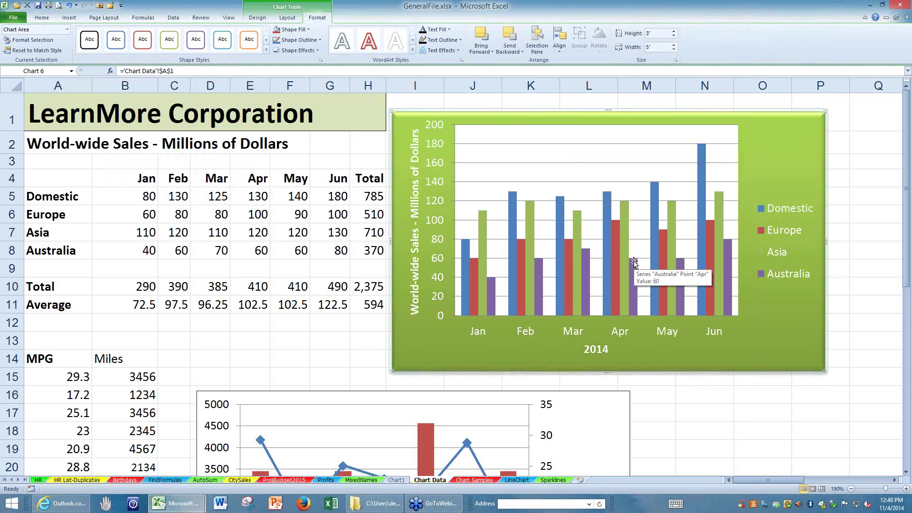
{"action": "key", "text": "ctrl+z"}
{"action": "left_click", "coordinate": [793, 200]}
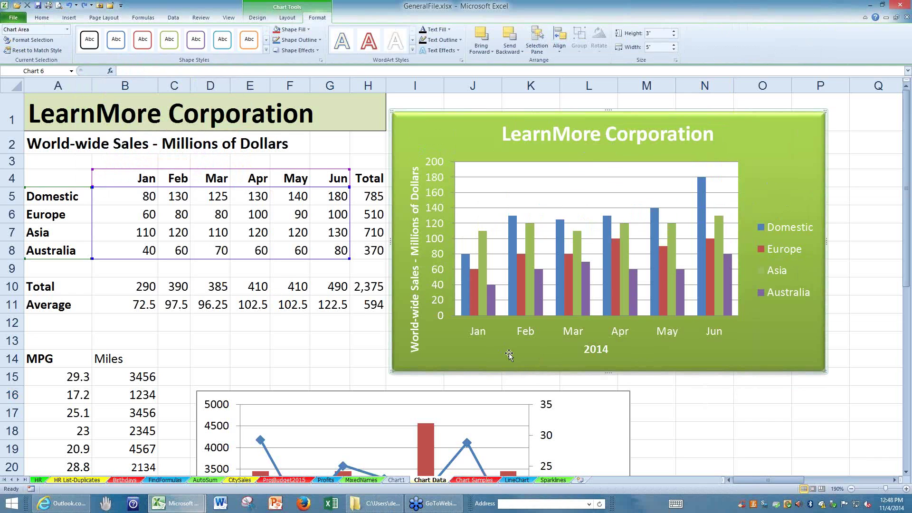
- Undo the sales chart's edits back to the unmoved default chart, and redo only its move and the layout with placeholder titles
{"action": "key", "text": "ctrl+z"}
{"action": "key", "text": "ctrl+z"}
{"action": "key", "text": "ctrl+z"}
{"action": "key", "text": "ctrl+z"}
{"action": "key", "text": "ctrl+z"}
{"action": "key", "text": "ctrl+z"}
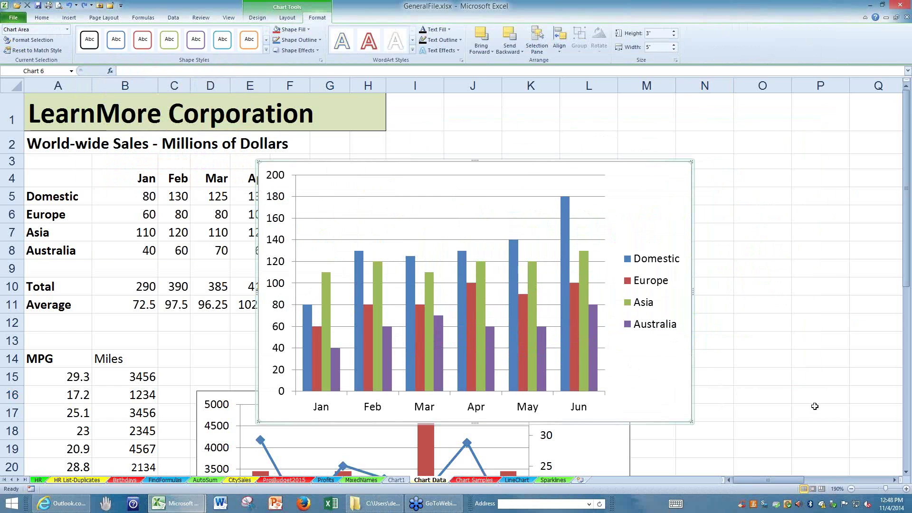
{"action": "key", "text": "ctrl+y"}
{"action": "key", "text": "ctrl+y"}
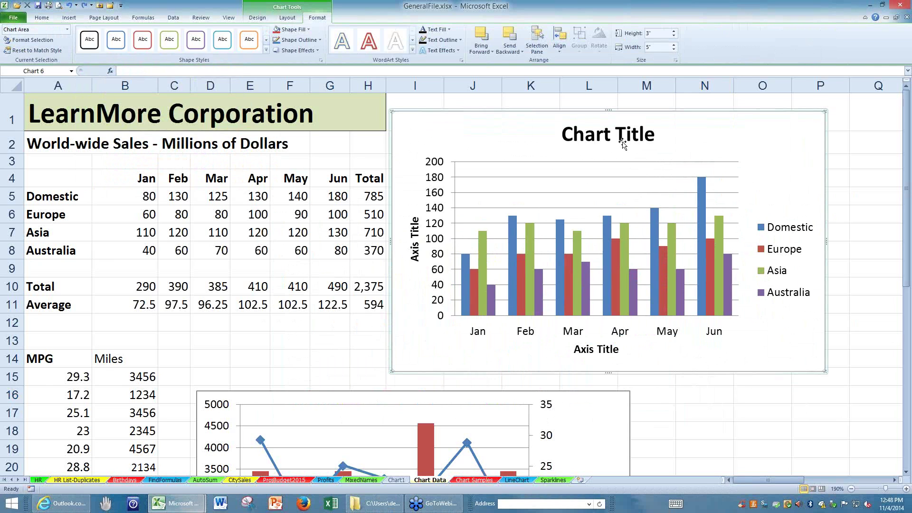
{"action": "left_click", "coordinate": [261, 19]}
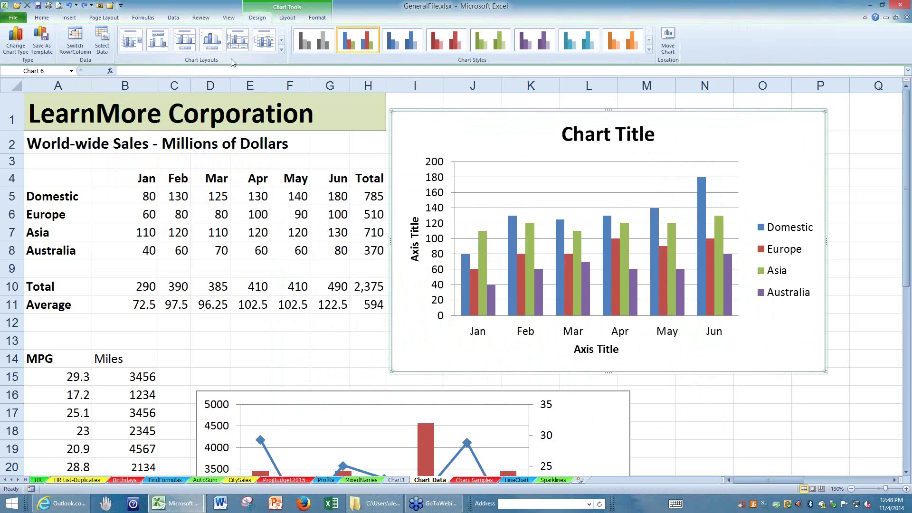
{"action": "left_click", "coordinate": [281, 49]}
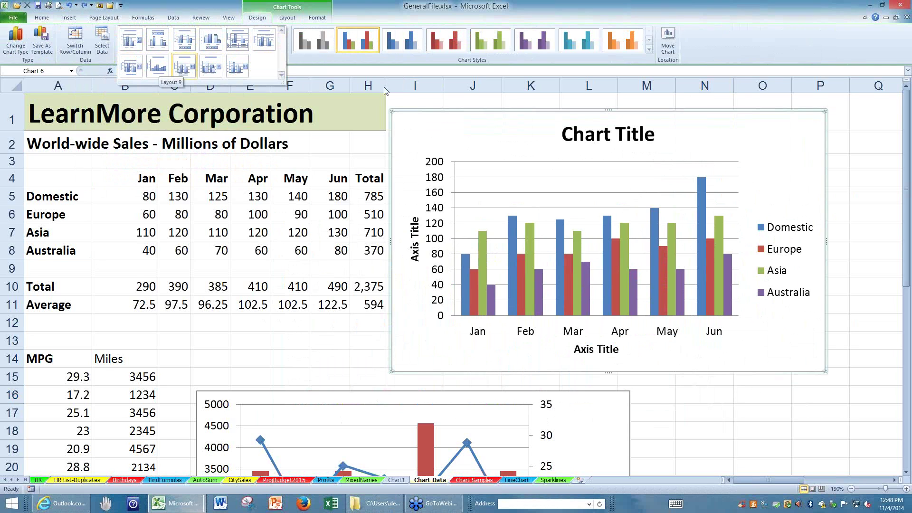
{"action": "left_click", "coordinate": [591, 138]}
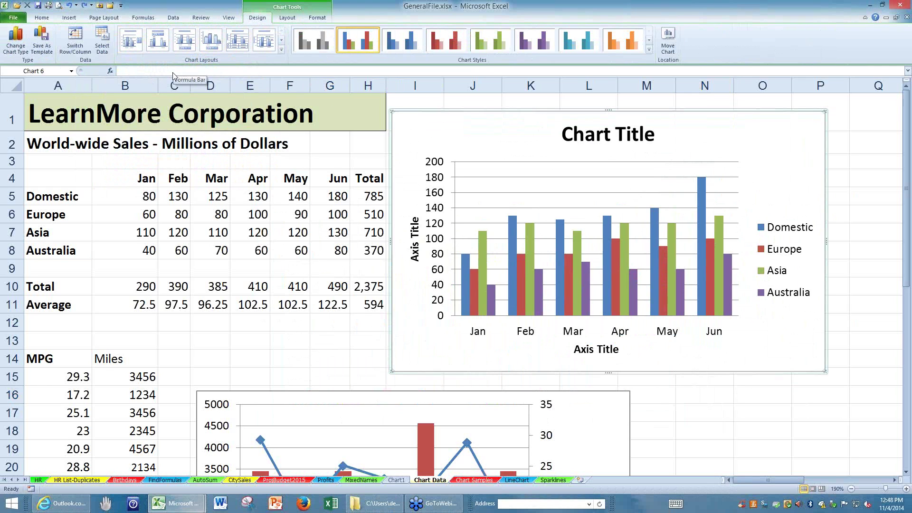
- Link the sales chart's placeholder title to cell A1
{"action": "left_click", "coordinate": [578, 138]}
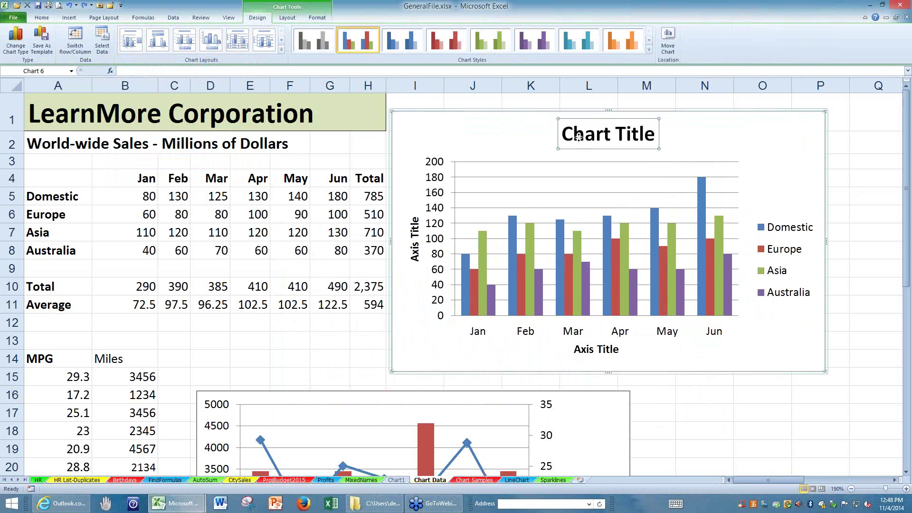
{"action": "left_click", "coordinate": [164, 71]}
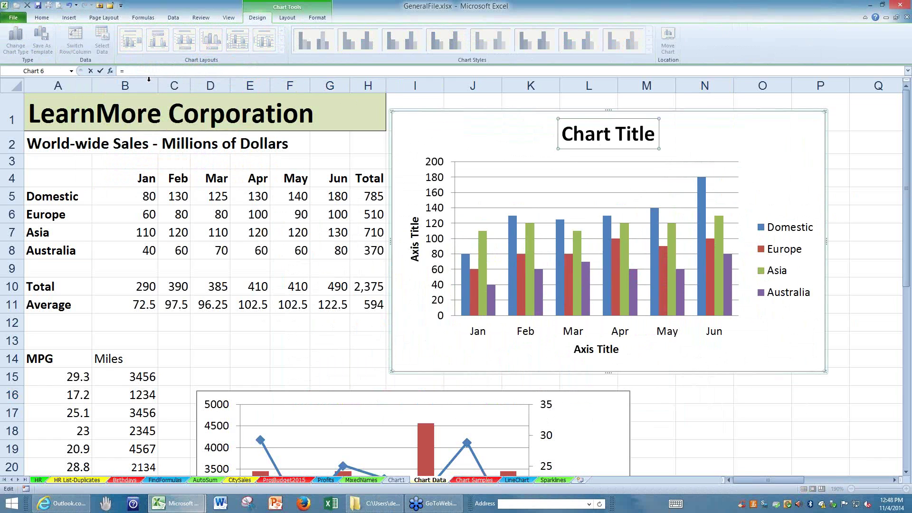
{"action": "left_click", "coordinate": [71, 102]}
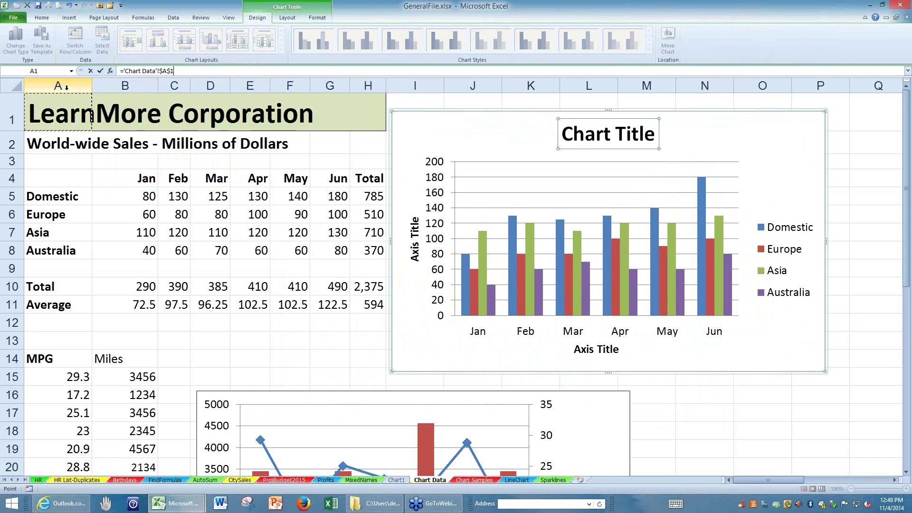
{"action": "key", "text": "Return"}
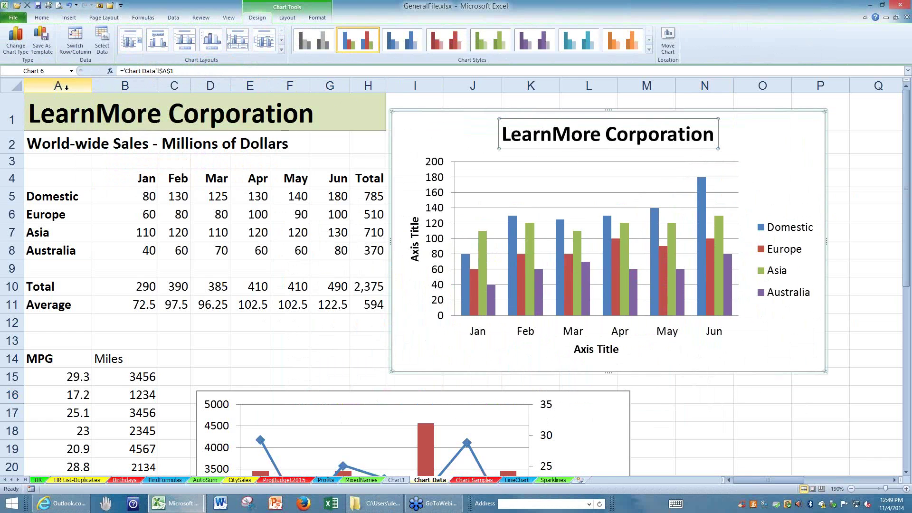
- Replace LearnMore with Excellerate in the company name in cell A1
{"action": "left_click", "coordinate": [33, 122]}
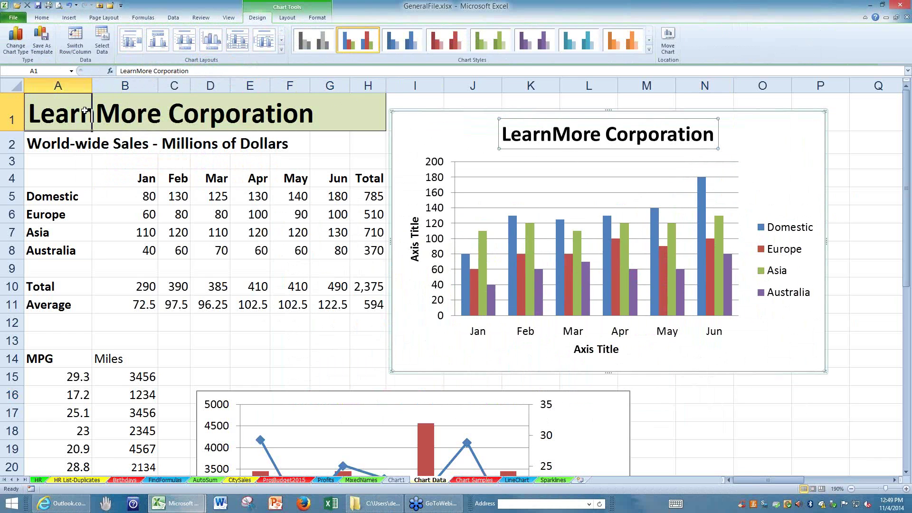
{"action": "double_click", "coordinate": [38, 121]}
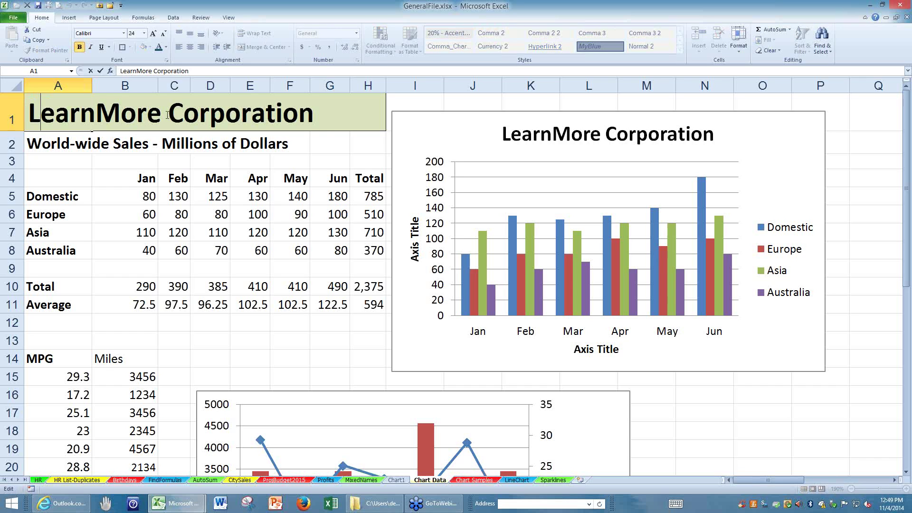
{"action": "left_click_drag", "start_coordinate": [162, 116], "coordinate": [5, 117]}
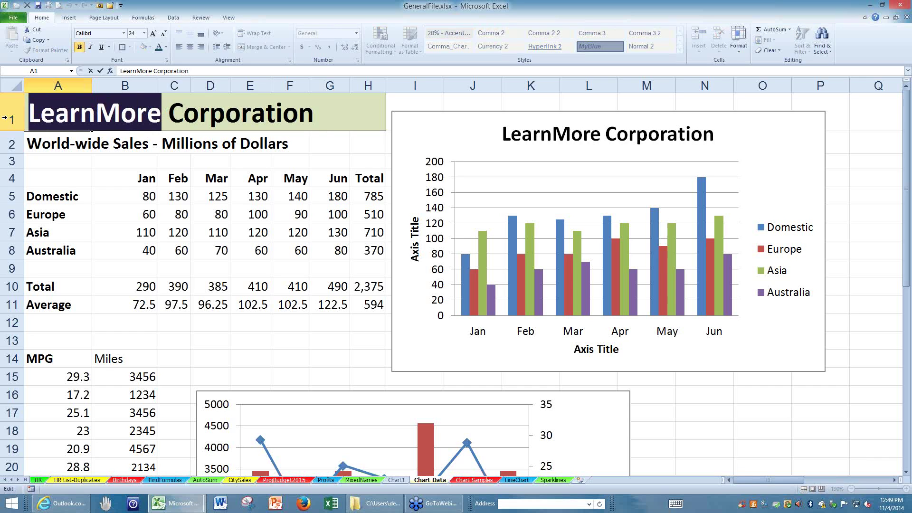
{"action": "type", "text": "Exceller"}
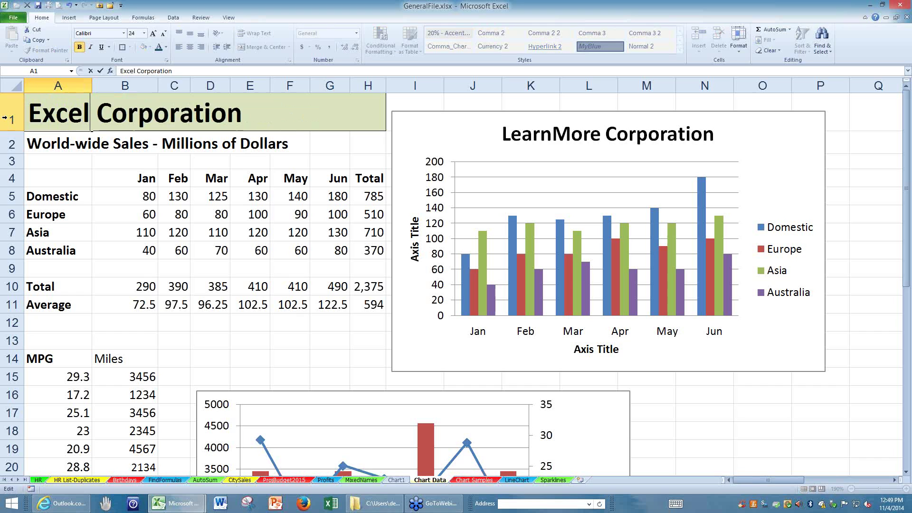
{"action": "type", "text": "ate"}
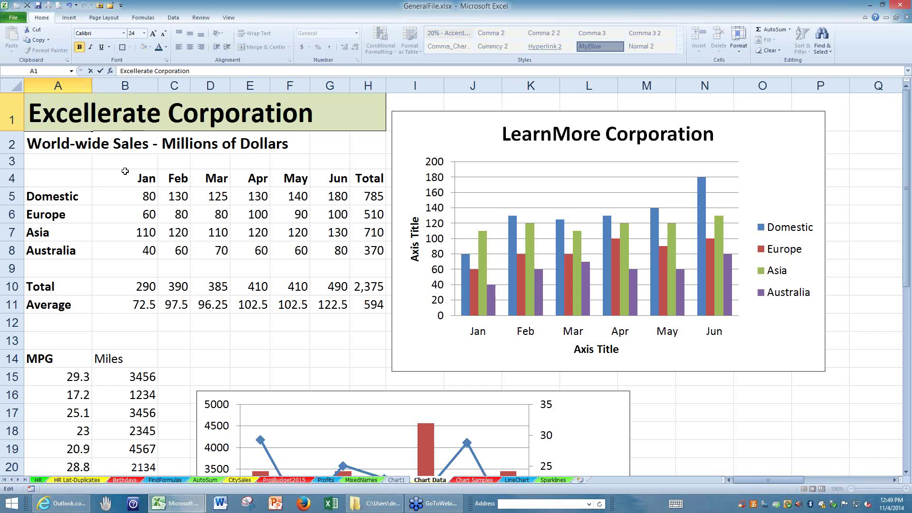
{"action": "mouse_move", "coordinate": [621, 257]}
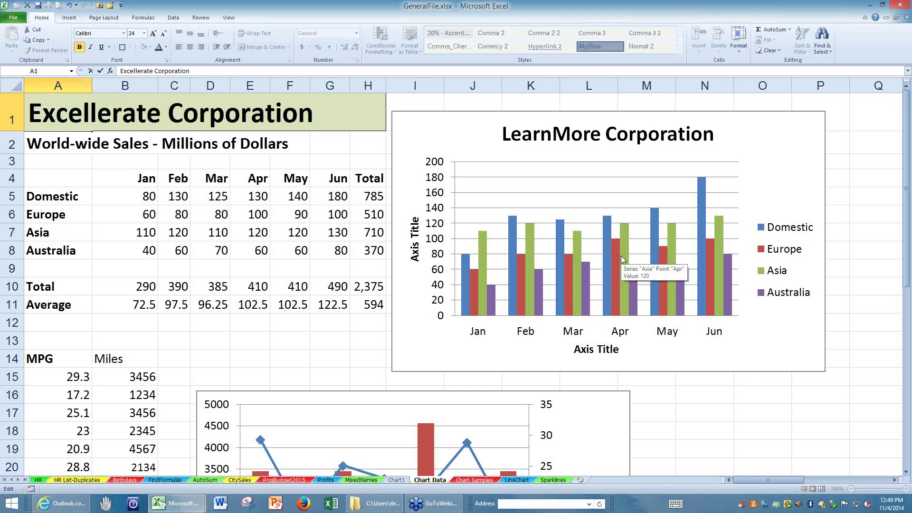
{"action": "key", "text": "Return"}
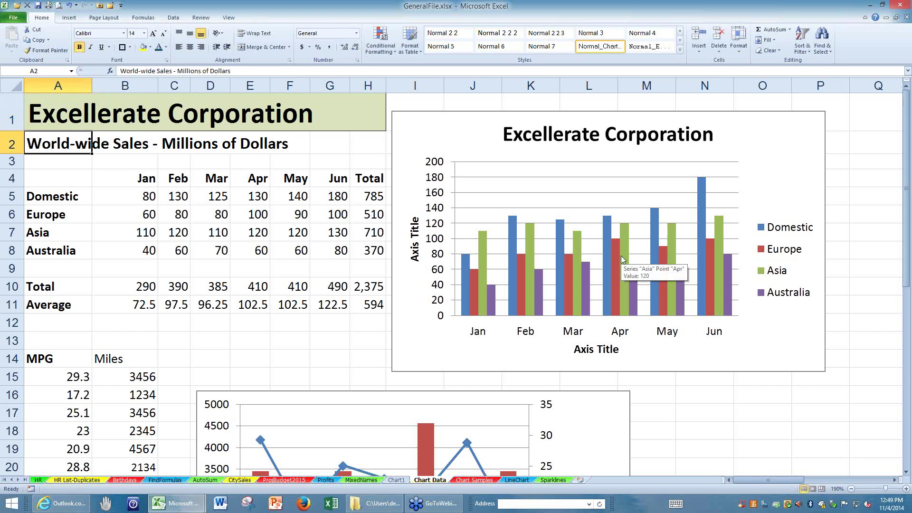
- Link the sales chart's vertical axis title to cell A2
{"action": "left_click", "coordinate": [630, 144]}
{"action": "left_click", "coordinate": [415, 252]}
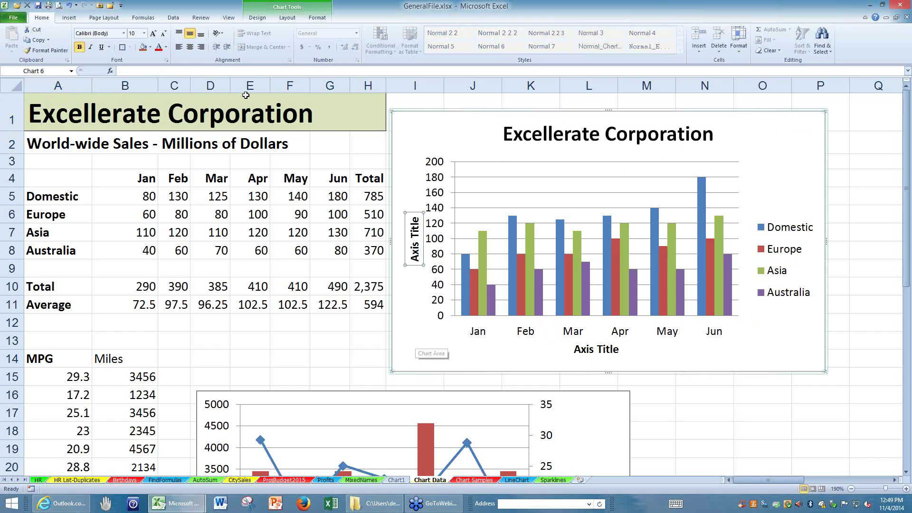
{"action": "left_click", "coordinate": [159, 70]}
{"action": "type", "text": "="}
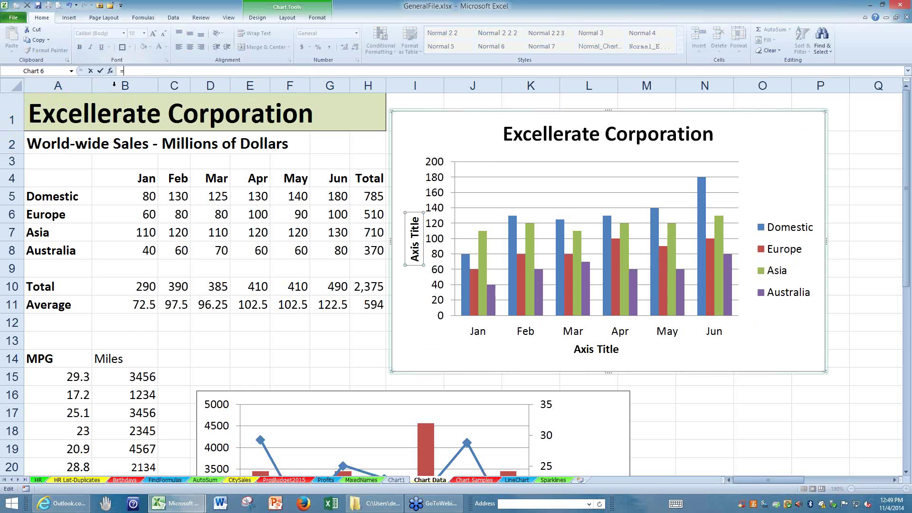
{"action": "left_click", "coordinate": [50, 144]}
{"action": "key", "text": "Return"}
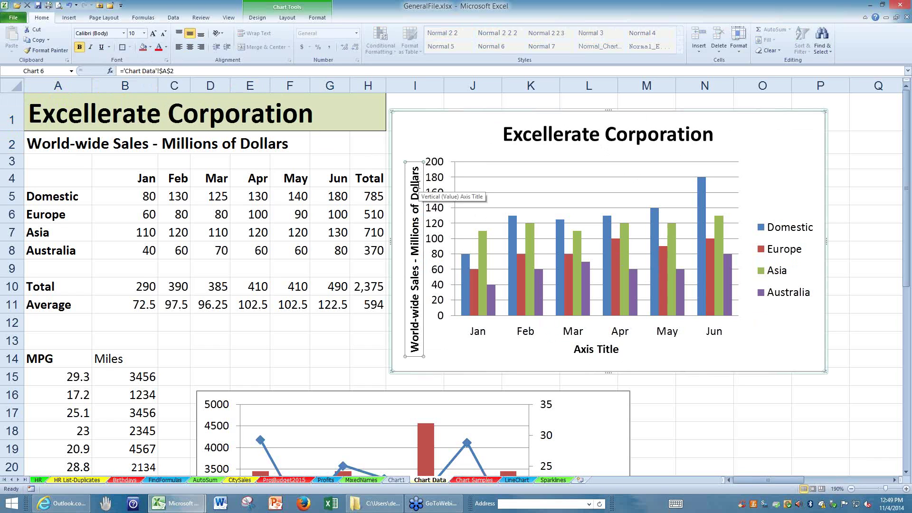
- Apply the pale aqua gradient shape style to the sales chart's vertical axis title
{"action": "left_click", "coordinate": [317, 18]}
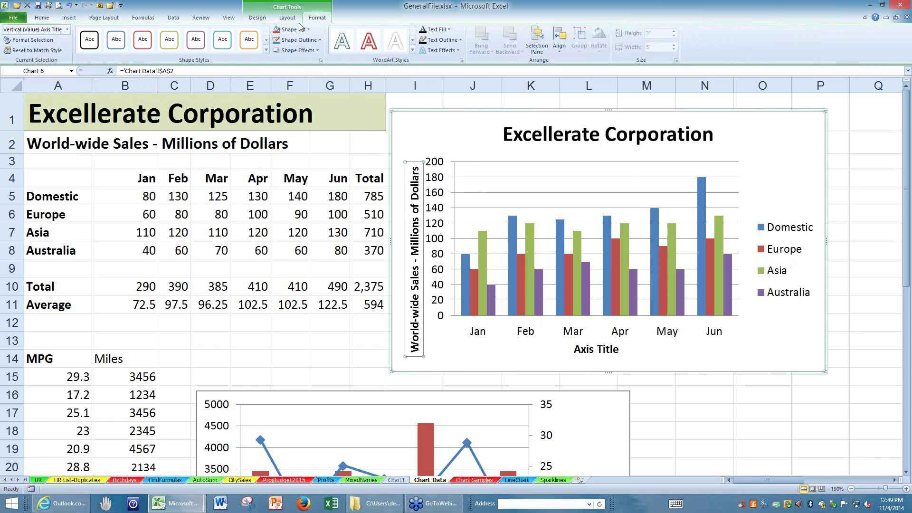
{"action": "left_click", "coordinate": [266, 50]}
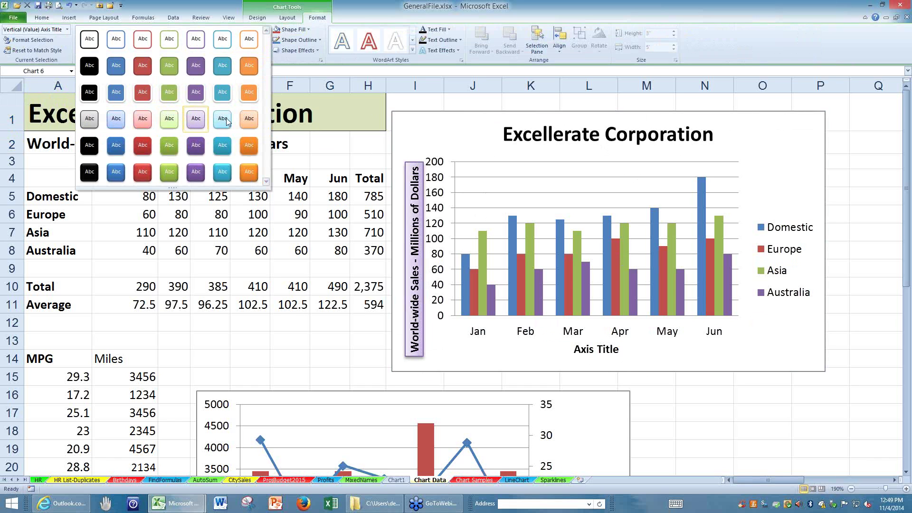
{"action": "left_click", "coordinate": [225, 119]}
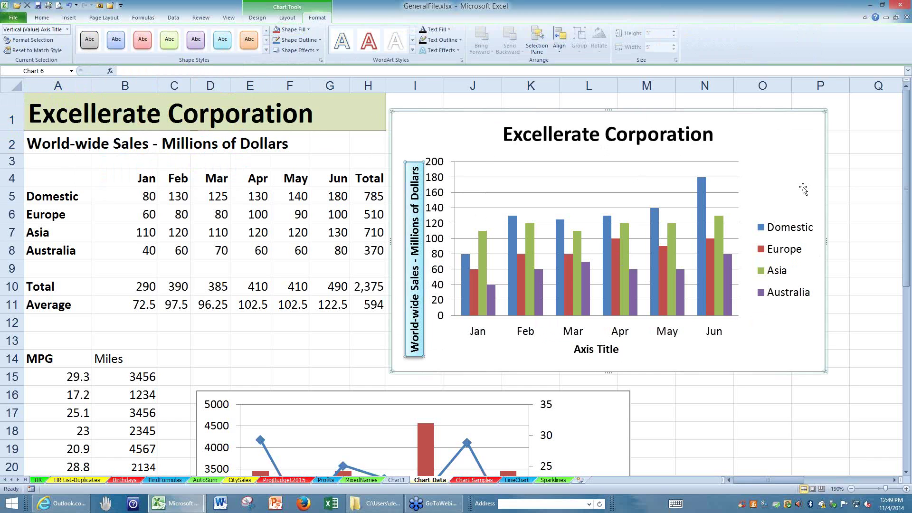
- Apply the intense orange shape style to the sales chart's chart area
{"action": "left_click", "coordinate": [786, 128]}
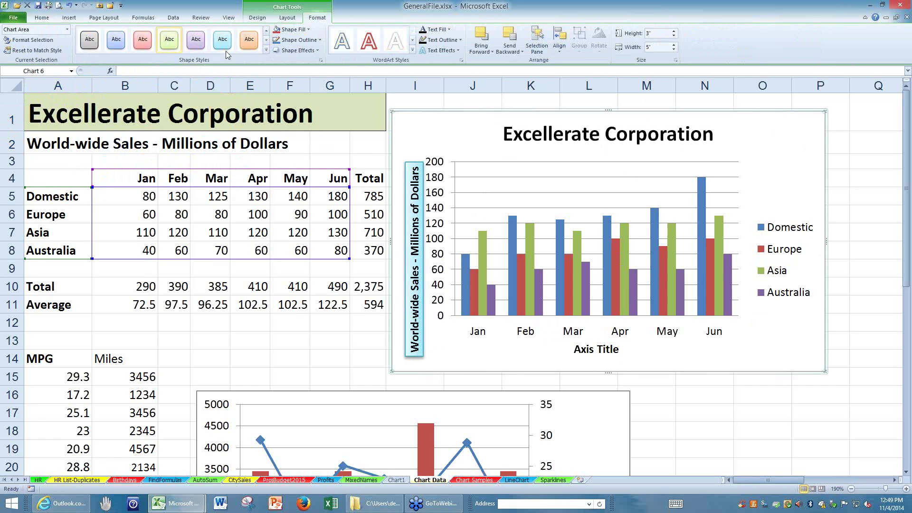
{"action": "left_click", "coordinate": [266, 50]}
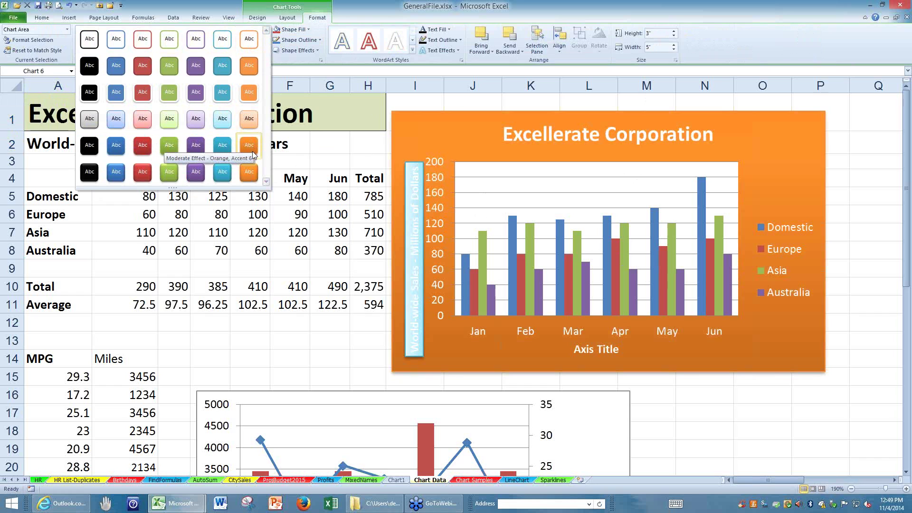
{"action": "left_click", "coordinate": [246, 169]}
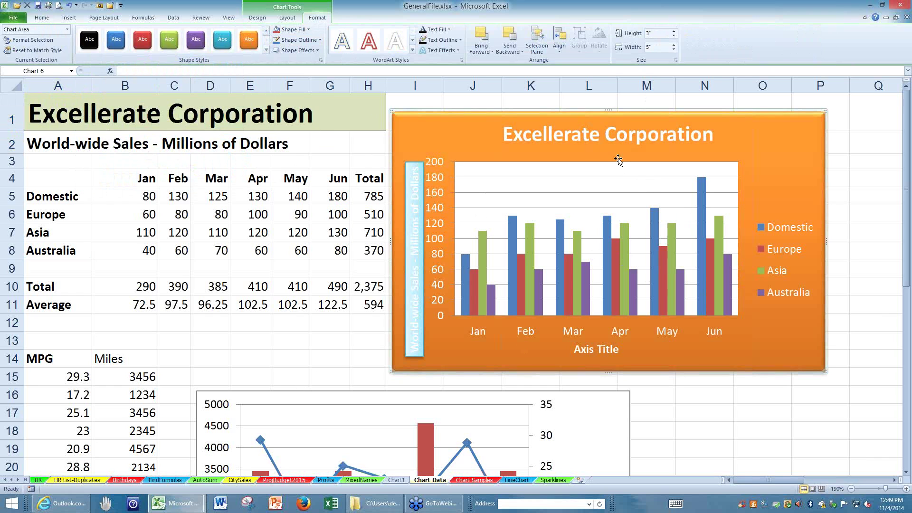
- Apply the pale green gradient shape style to the sales chart's plot area
{"action": "left_click", "coordinate": [586, 141]}
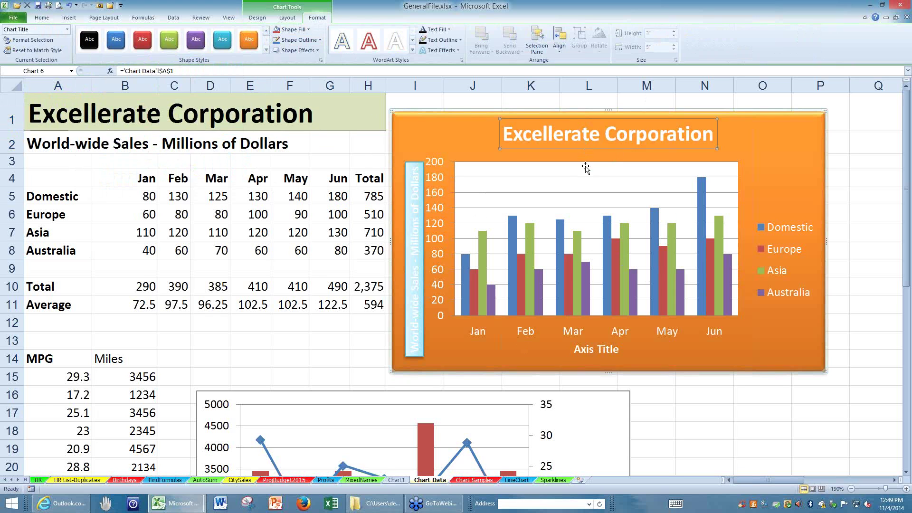
{"action": "left_click", "coordinate": [587, 186]}
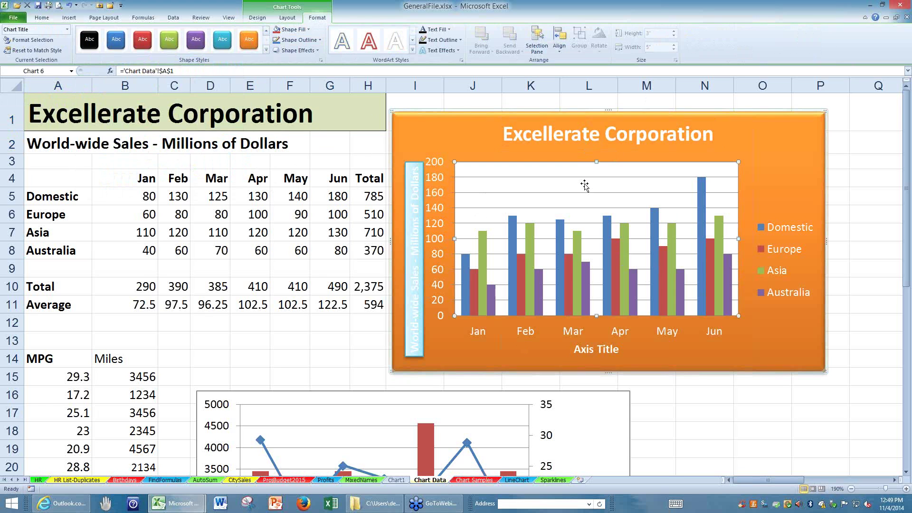
{"action": "left_click", "coordinate": [267, 51]}
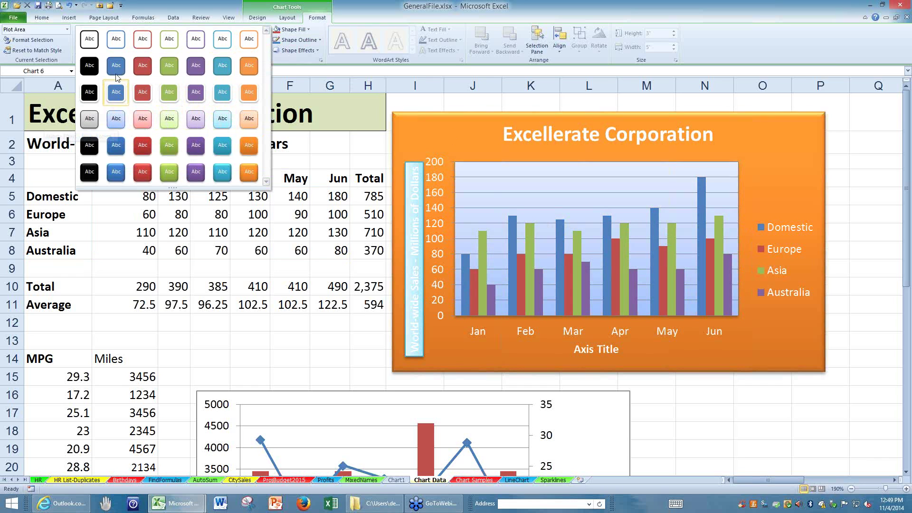
{"action": "left_click", "coordinate": [174, 124]}
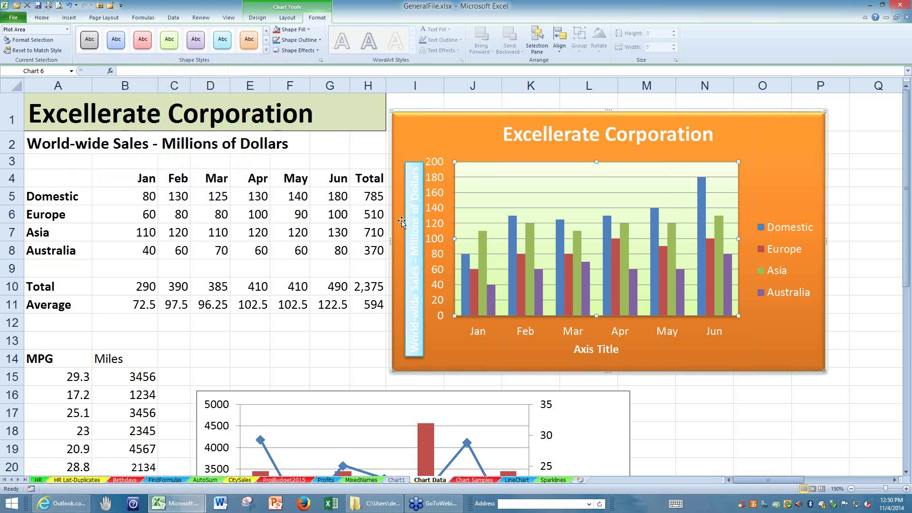
- Apply the white shape style with green outline to the sales chart's vertical axis title and move it slightly away from the axis numbers
{"action": "left_click", "coordinate": [409, 223]}
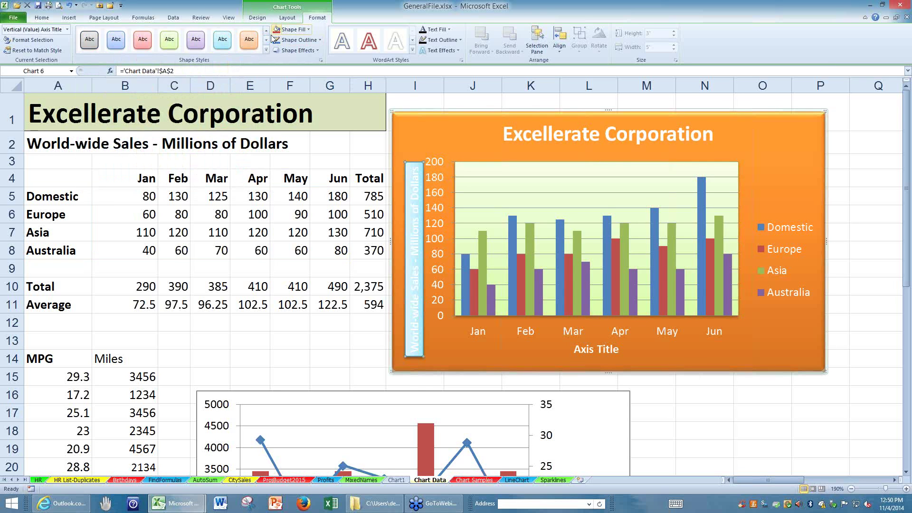
{"action": "left_click", "coordinate": [266, 49]}
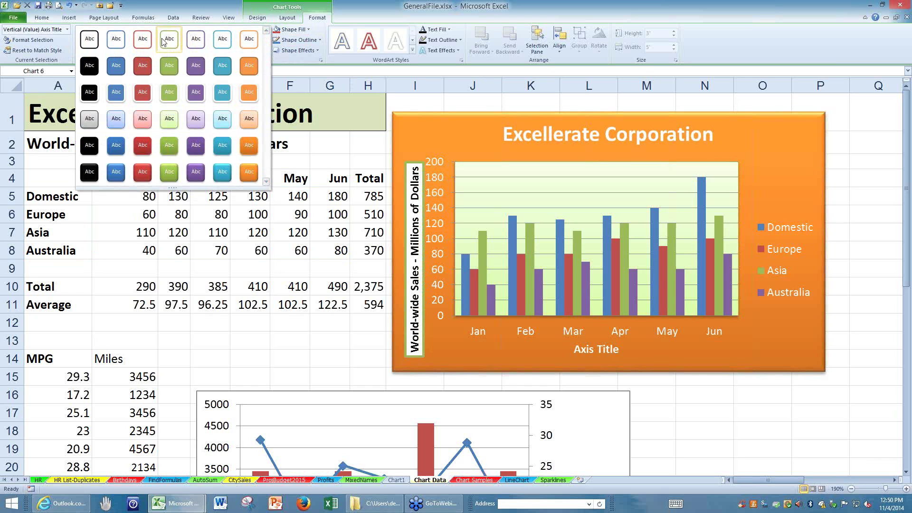
{"action": "left_click", "coordinate": [413, 163]}
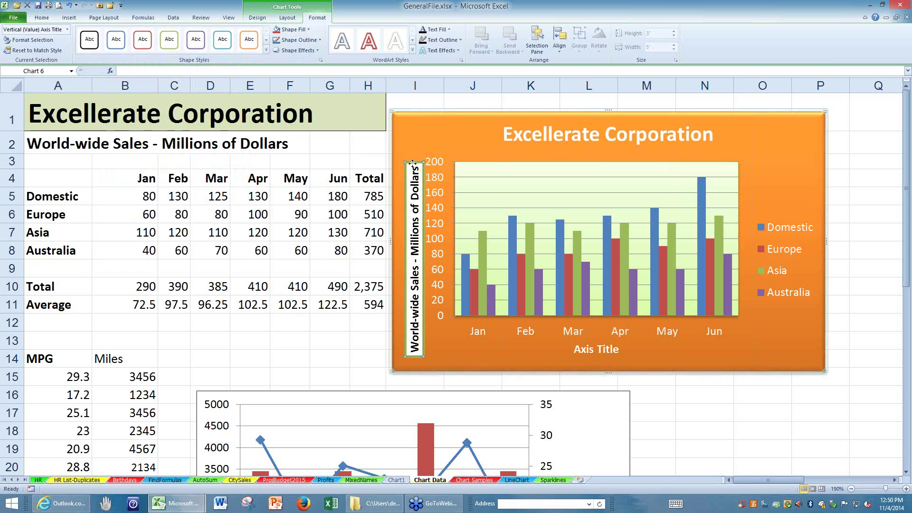
{"action": "left_click", "coordinate": [405, 154]}
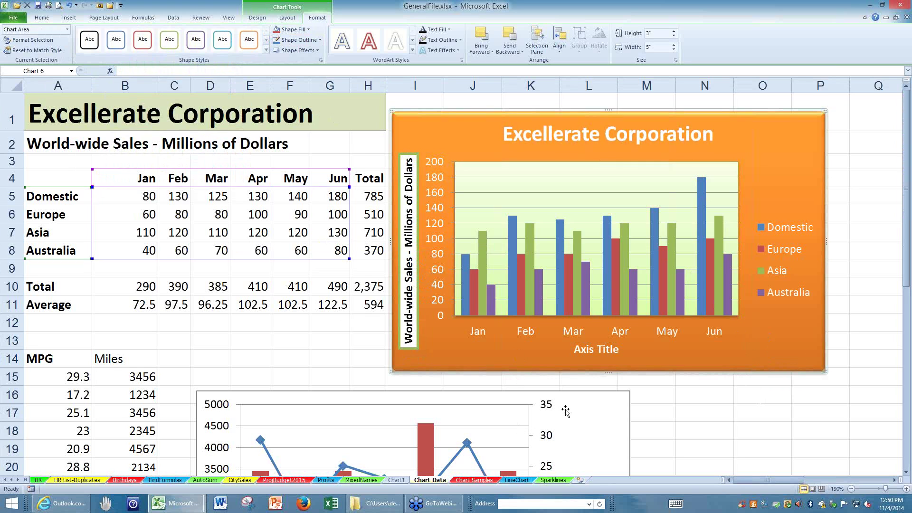
- Examine the source ranges of the Asia series and of the whole sales chart, and deselect the chart
{"action": "left_click", "coordinate": [626, 235]}
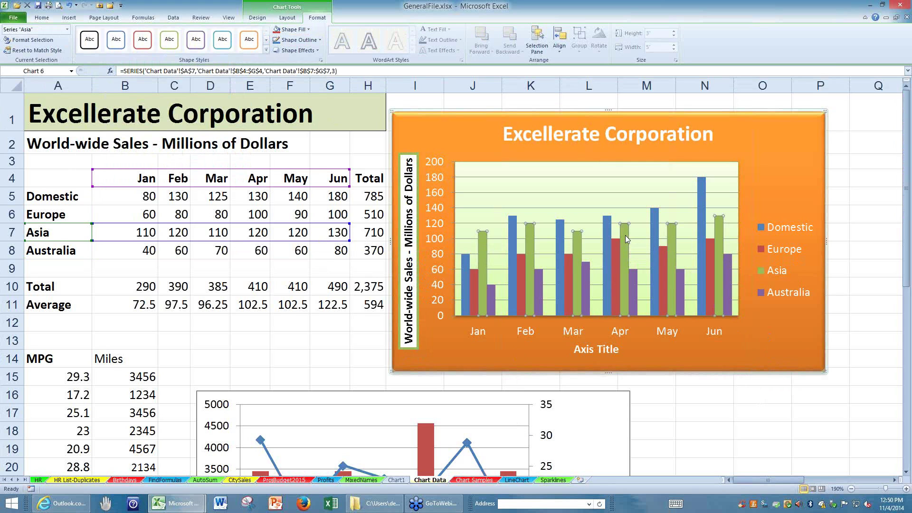
{"action": "left_click", "coordinate": [783, 164]}
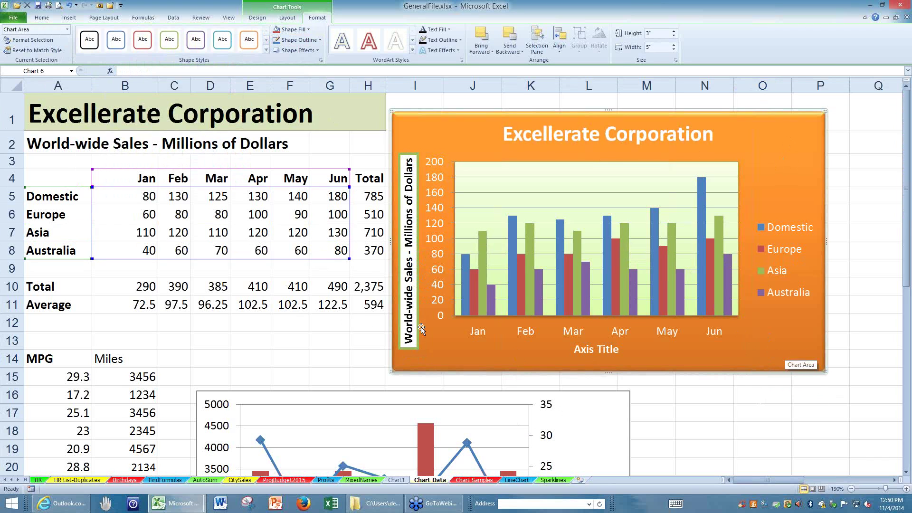
{"action": "left_click", "coordinate": [278, 374]}
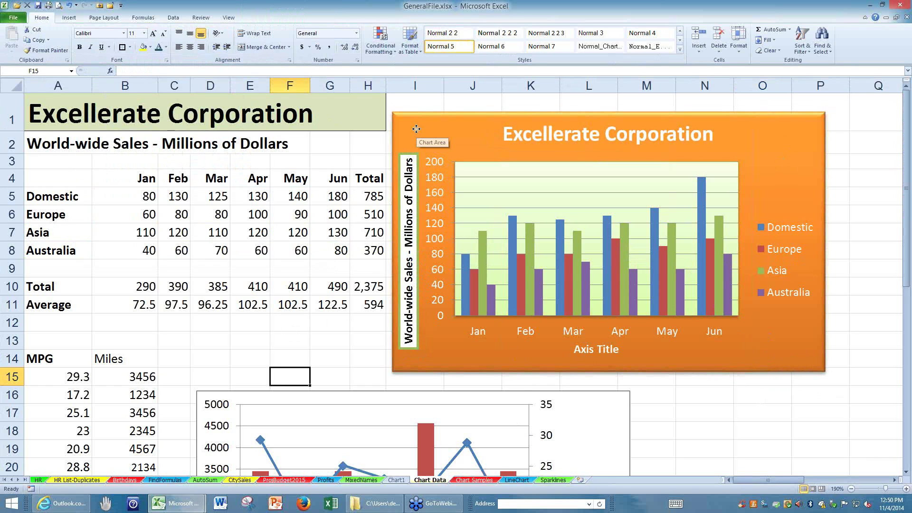
- Move the sales chart away from the data table and back beside it
{"action": "left_click_drag", "start_coordinate": [416, 129], "coordinate": [608, 113]}
{"action": "left_click", "coordinate": [473, 304]}
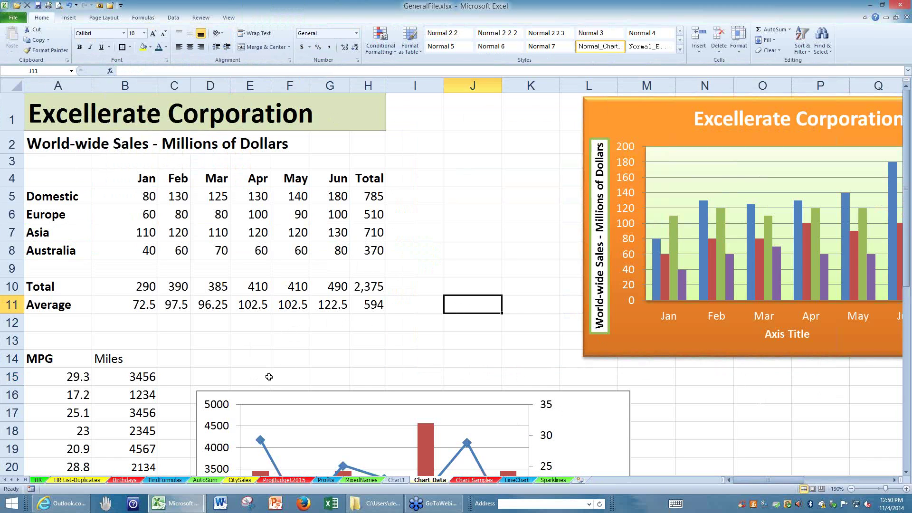
{"action": "left_click_drag", "start_coordinate": [628, 117], "coordinate": [444, 114]}
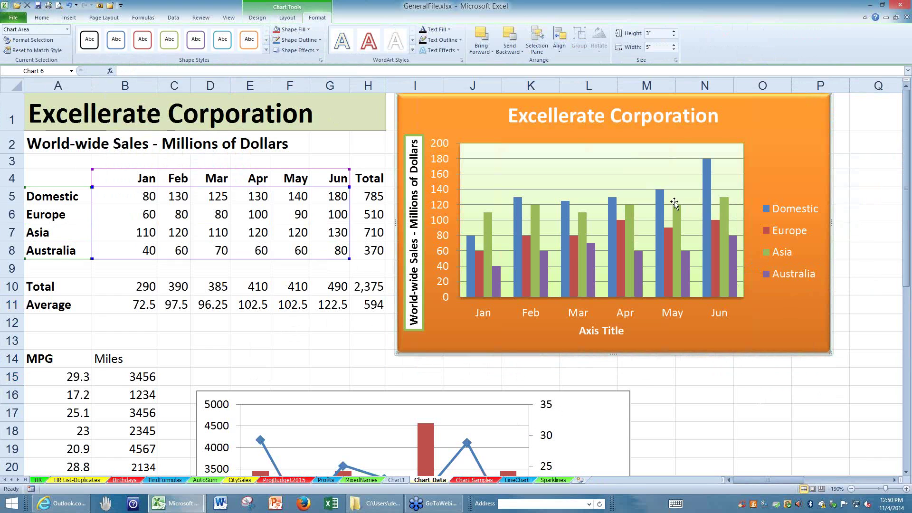
- Delete the Asia series from the sales chart and move the chart well clear of the data table
{"action": "left_click", "coordinate": [629, 218]}
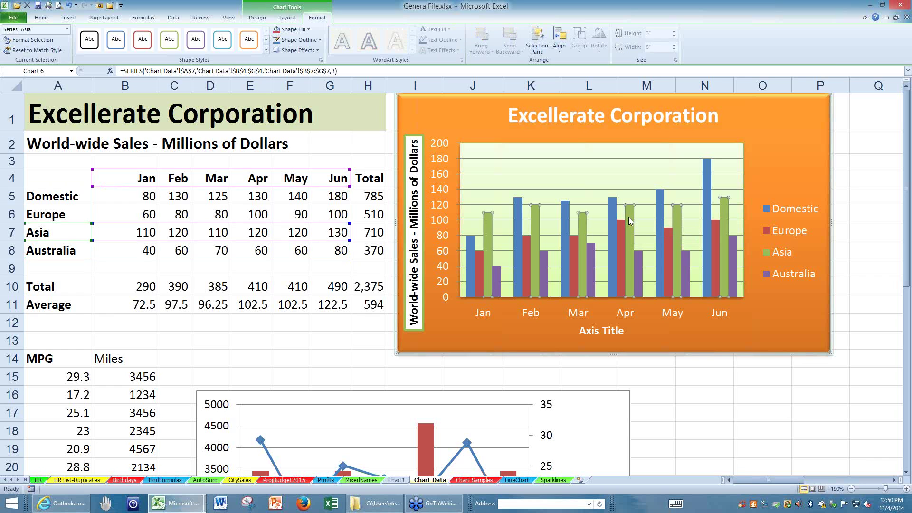
{"action": "key", "text": "Delete"}
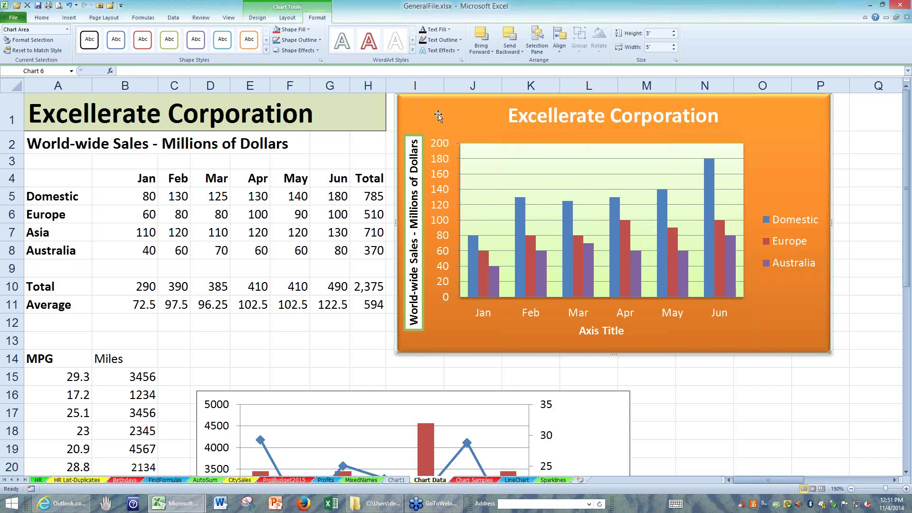
{"action": "left_click_drag", "start_coordinate": [438, 115], "coordinate": [846, 310]}
- Create a default column chart from A4:G6 and A8:G8 and apply the bevelled multicolour chart style
{"action": "left_click", "coordinate": [49, 177]}
{"action": "left_click_drag", "start_coordinate": [49, 177], "coordinate": [328, 209]}
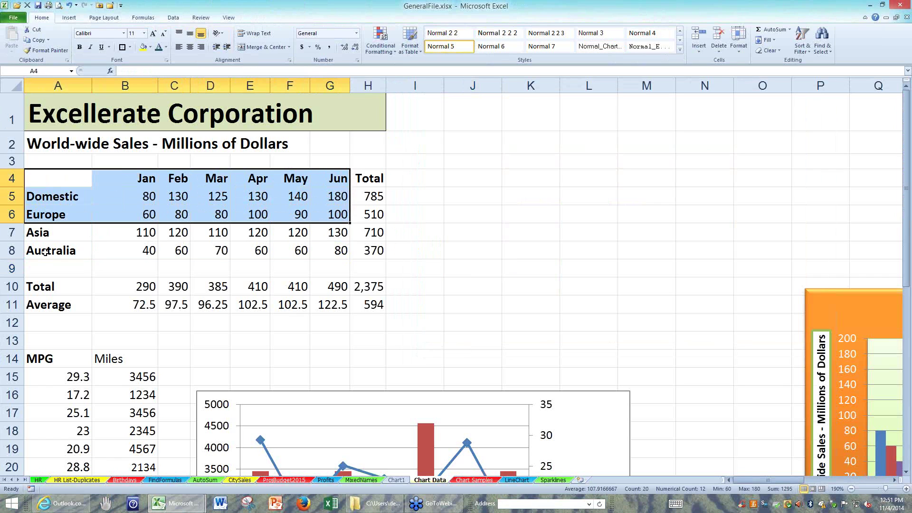
{"action": "left_click_drag", "start_coordinate": [44, 252], "coordinate": [332, 252], "text": "ctrl"}
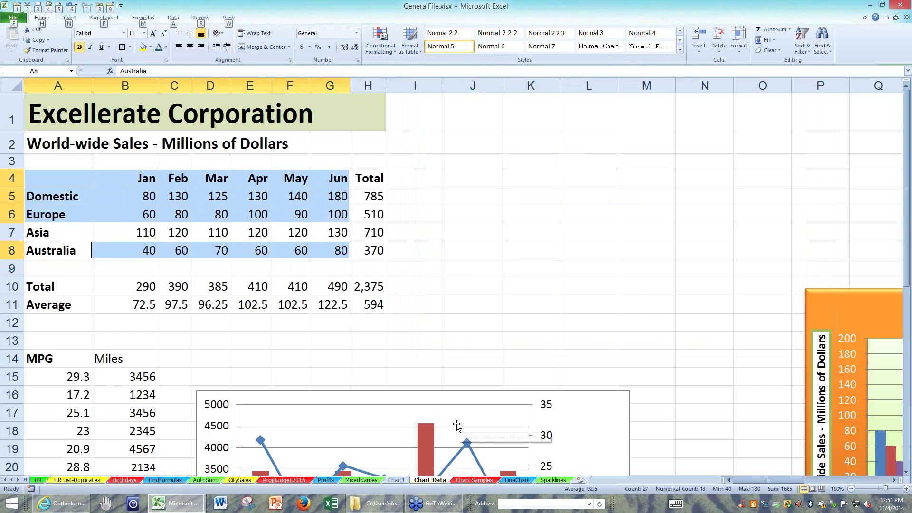
{"action": "key", "text": "alt+F1"}
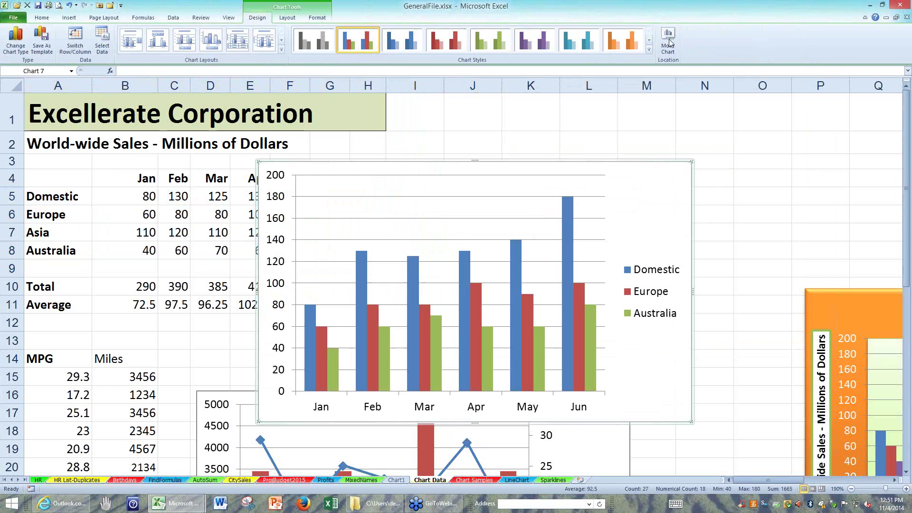
{"action": "left_click", "coordinate": [650, 49]}
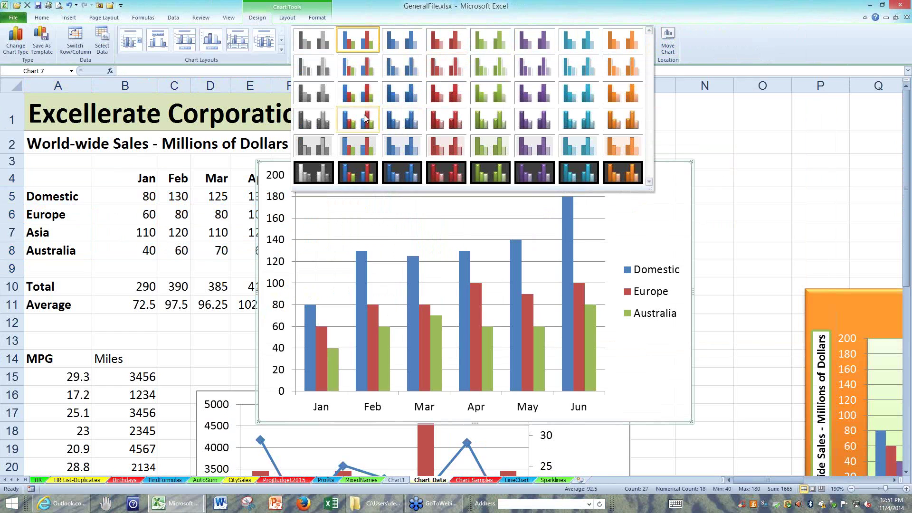
{"action": "left_click", "coordinate": [364, 115]}
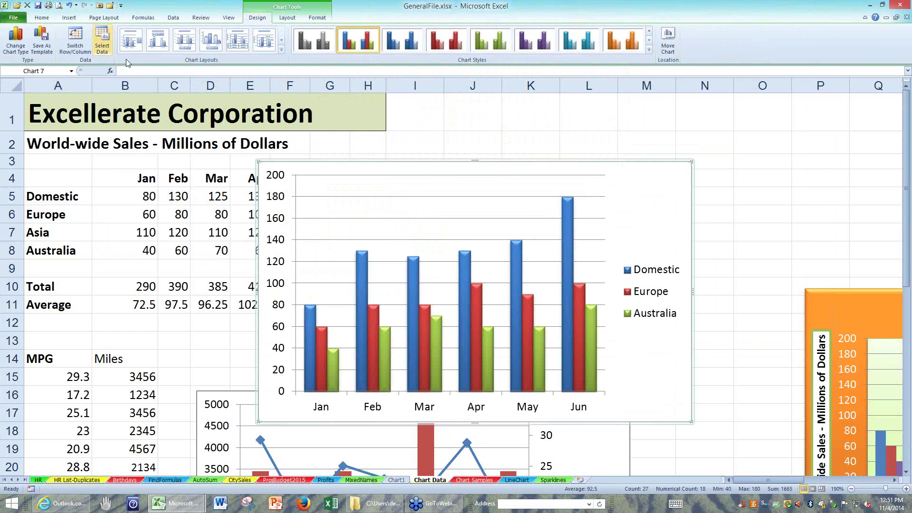
- Apply the layout with chart title, both axis titles and legend to the new column chart, and move it below the data table
{"action": "left_click", "coordinate": [282, 50]}
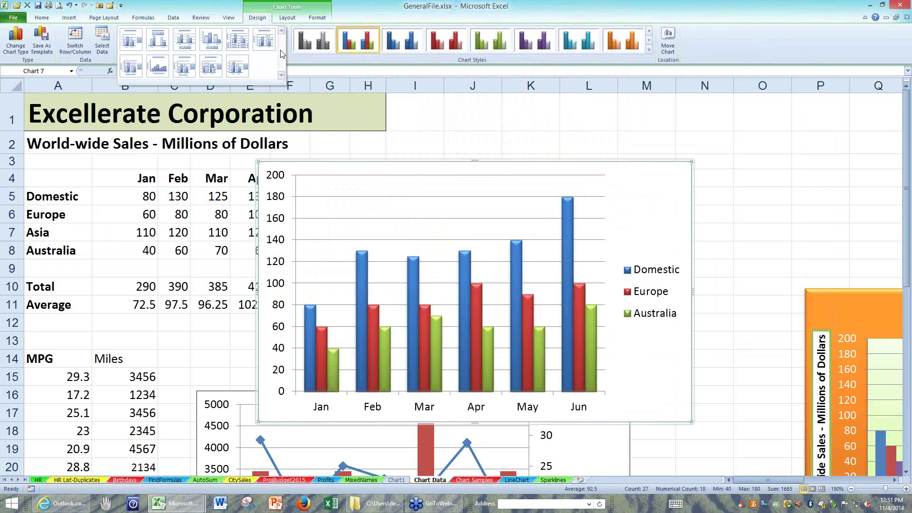
{"action": "left_click", "coordinate": [210, 69]}
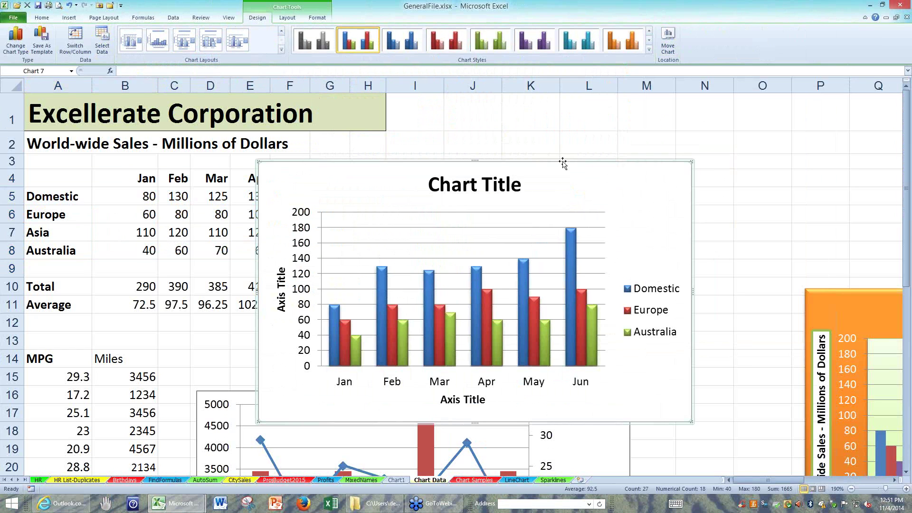
{"action": "left_click_drag", "start_coordinate": [662, 118], "coordinate": [651, 116]}
{"action": "left_click_drag", "start_coordinate": [517, 389], "coordinate": [591, 414]}
- Insert a line chart with markers from the month and Domestic rows A4:G5 and delete its legend
{"action": "left_click_drag", "start_coordinate": [61, 178], "coordinate": [320, 196]}
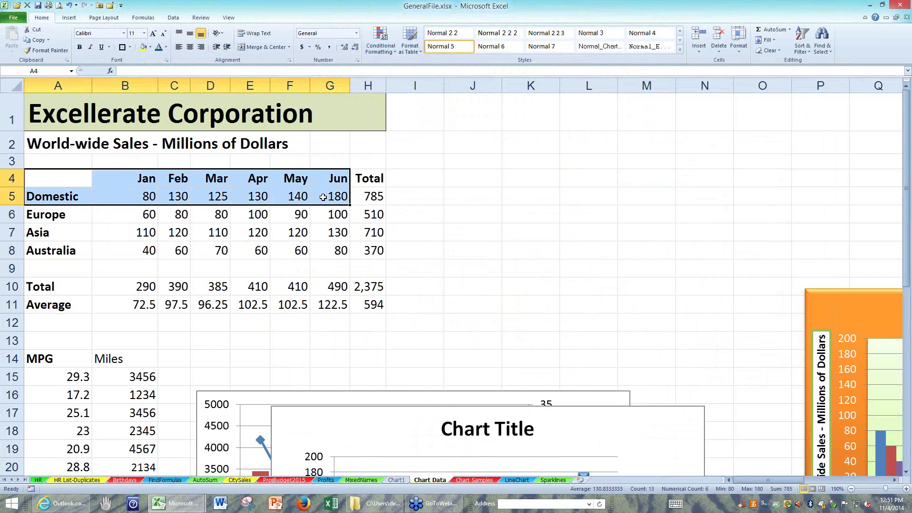
{"action": "left_click", "coordinate": [69, 18]}
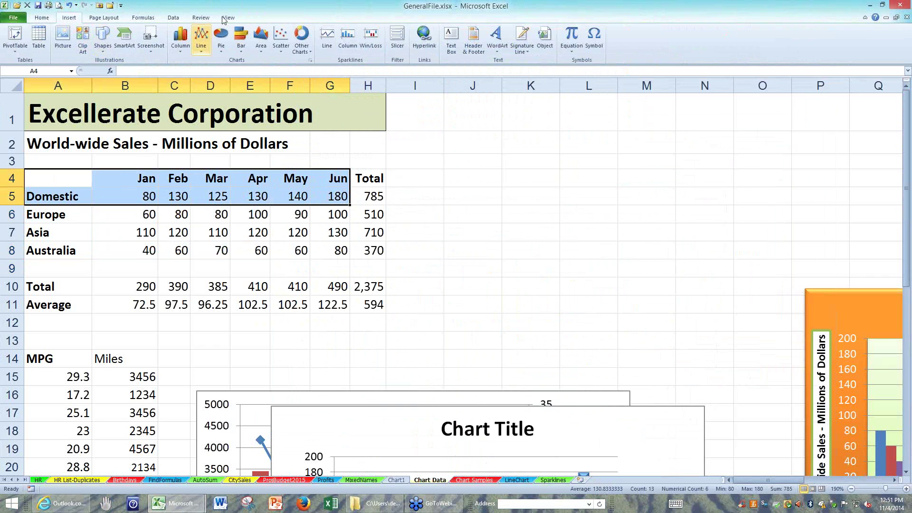
{"action": "left_click", "coordinate": [202, 38]}
{"action": "left_click", "coordinate": [145, 105]}
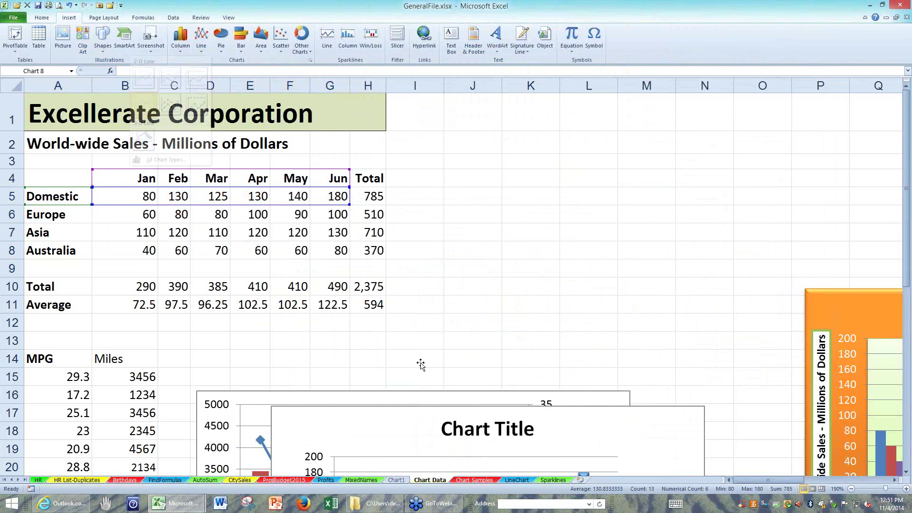
{"action": "left_click", "coordinate": [663, 312]}
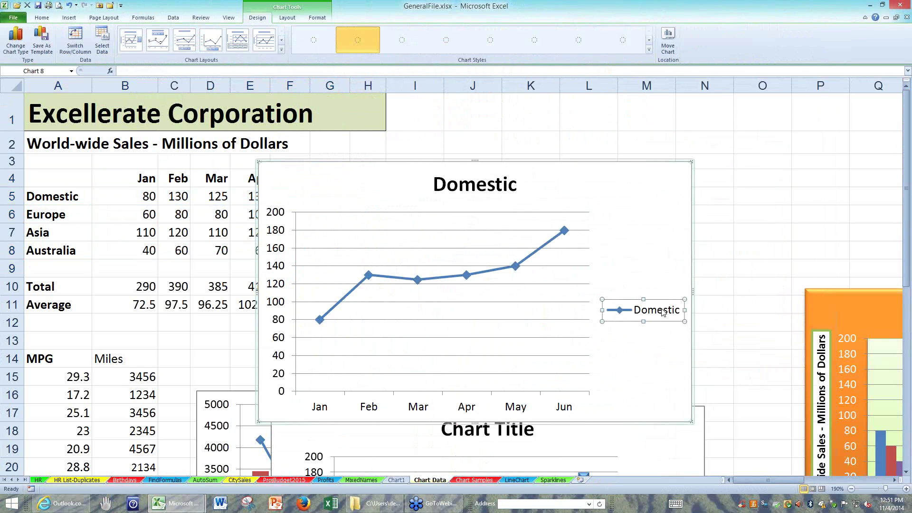
{"action": "key", "text": "Delete"}
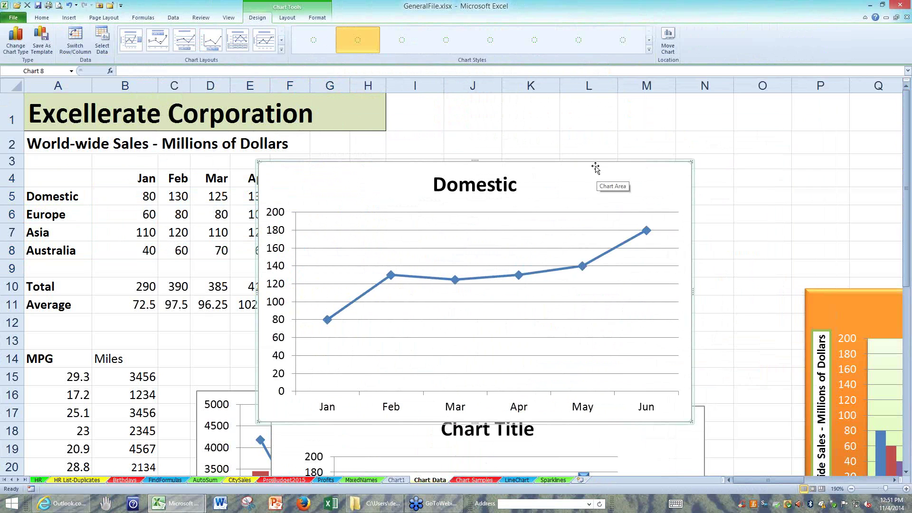
- Resize the Domestic line chart to a wide, short shape and then to a narrow, tall shape
{"action": "left_click_drag", "start_coordinate": [532, 128], "coordinate": [531, 129]}
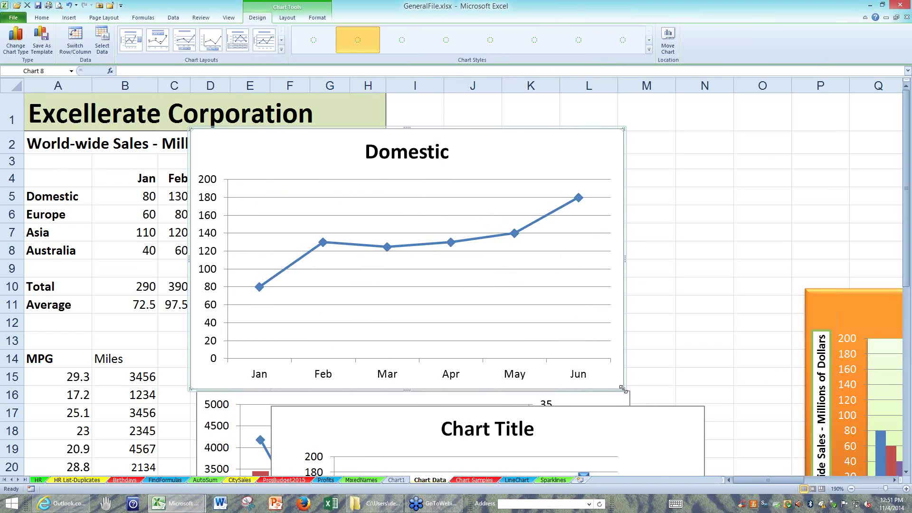
{"action": "left_click_drag", "start_coordinate": [623, 388], "coordinate": [657, 257]}
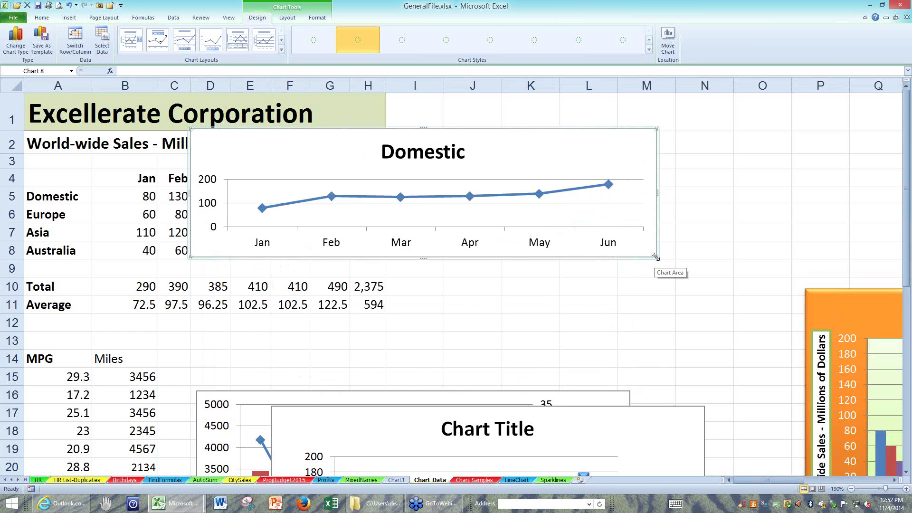
{"action": "left_click_drag", "start_coordinate": [191, 129], "coordinate": [334, 447]}
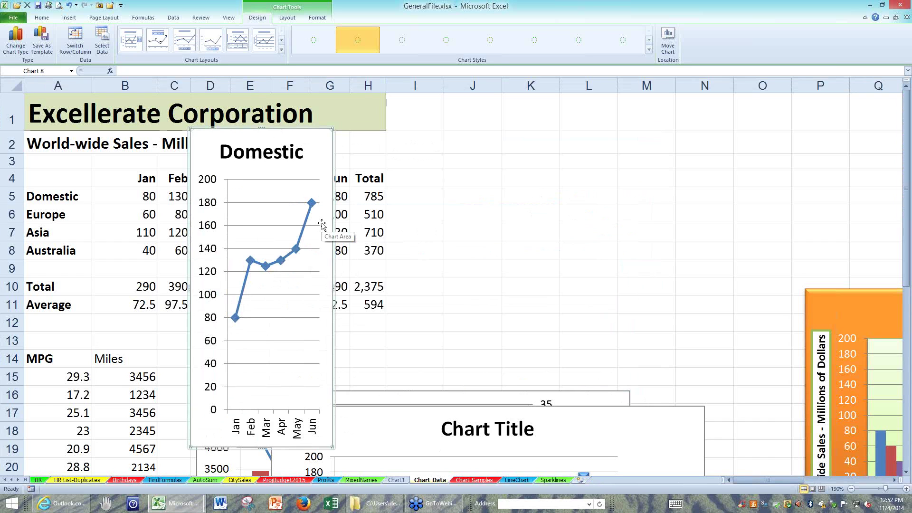
- Undo and redo the Domestic line chart's last resizing three times to compare the two shapes
{"action": "key", "text": "ctrl+z"}
{"action": "key", "text": "ctrl+y"}
{"action": "key", "text": "ctrl+z"}
{"action": "key", "text": "ctrl+y"}
{"action": "key", "text": "ctrl+z"}
{"action": "key", "text": "ctrl+y"}
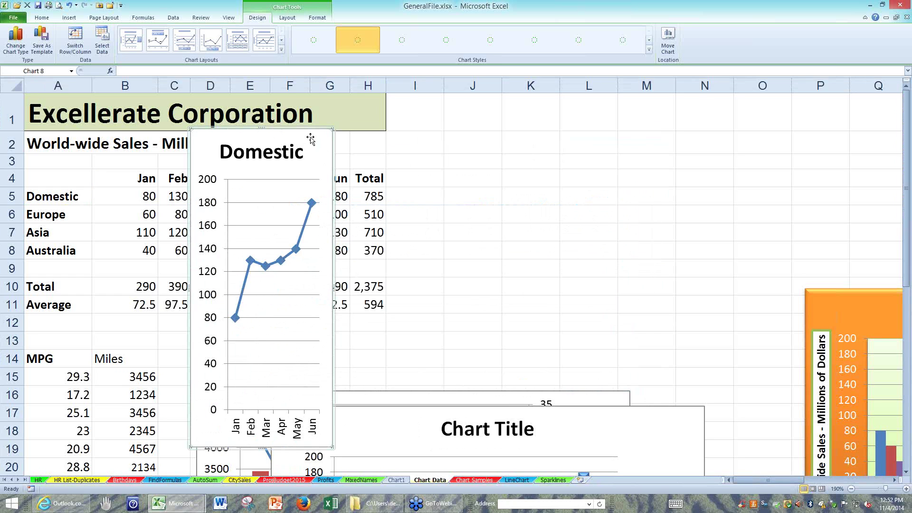
- Move the Domestic line chart beside the data table and resize it to a nearly square shape
{"action": "left_click_drag", "start_coordinate": [311, 138], "coordinate": [612, 118]}
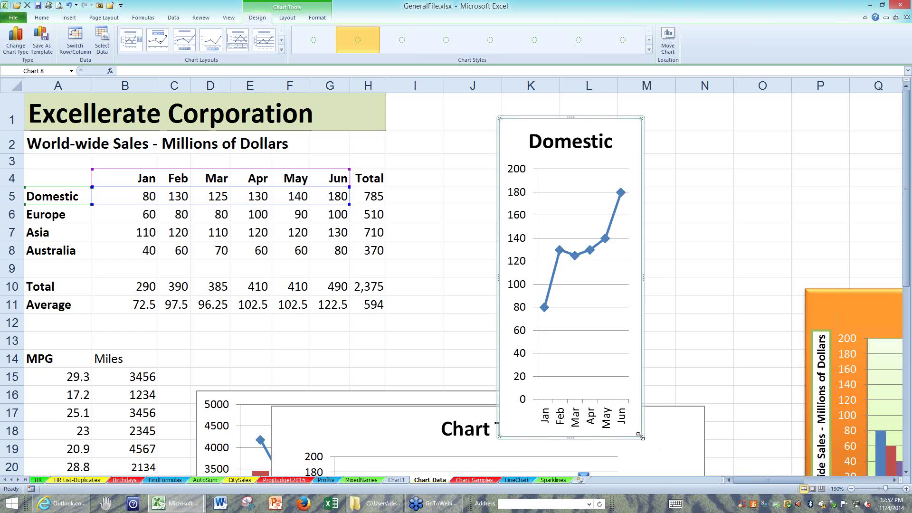
{"action": "left_click_drag", "start_coordinate": [640, 436], "coordinate": [723, 334]}
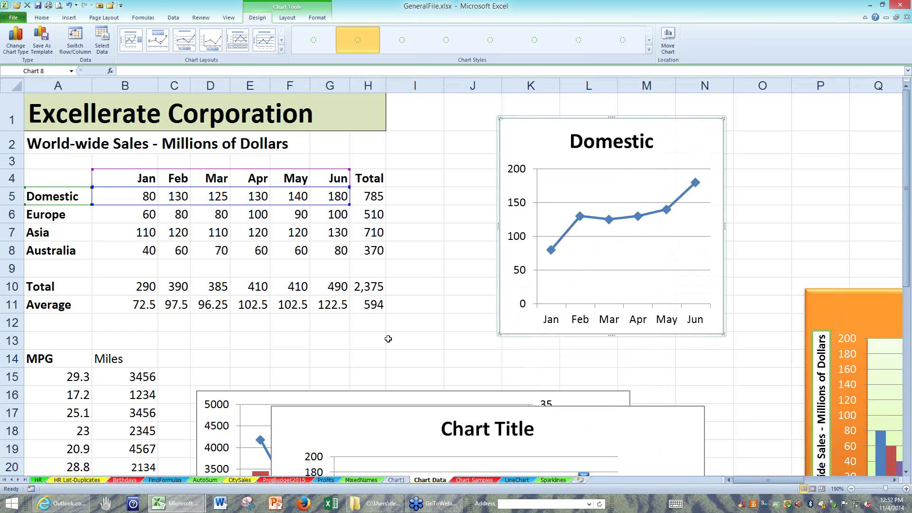
{"action": "left_click_drag", "start_coordinate": [384, 345], "coordinate": [384, 357]}
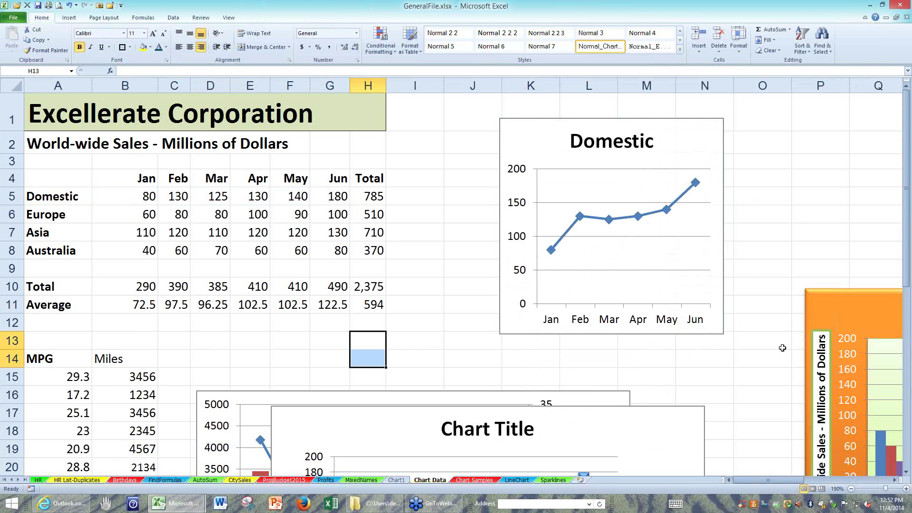
- Delete the Domestic line chart
{"action": "left_click", "coordinate": [550, 127]}
{"action": "key", "text": "Delete"}
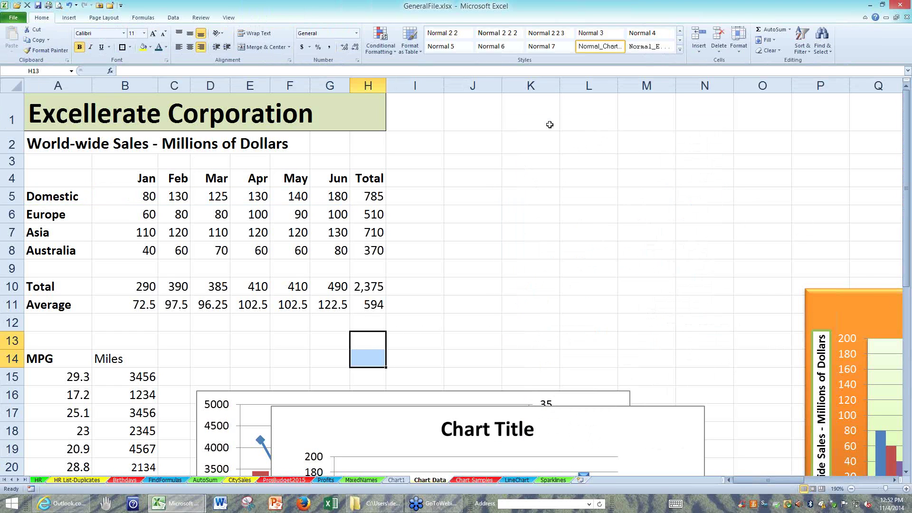
- Create a default embedded column chart from A4:G8 and move it up beside the data table
{"action": "left_click_drag", "start_coordinate": [60, 175], "coordinate": [317, 251]}
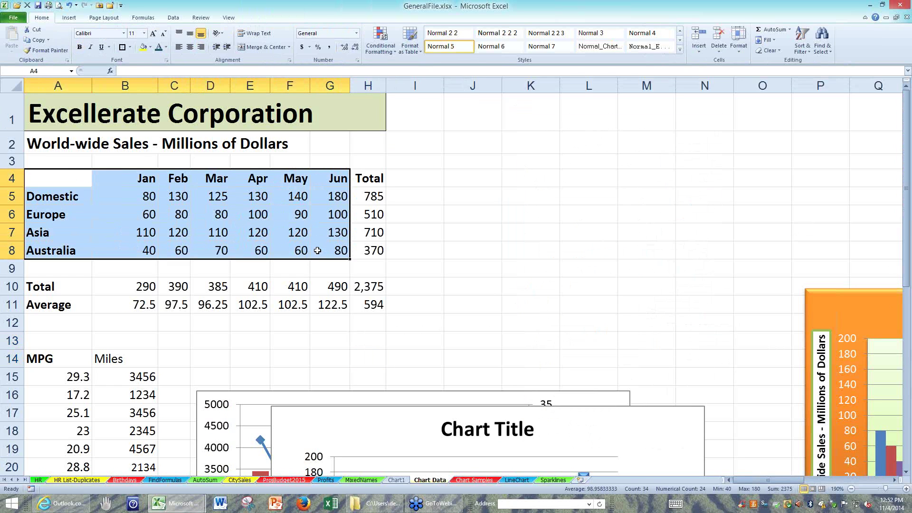
{"action": "key", "text": "alt+F1"}
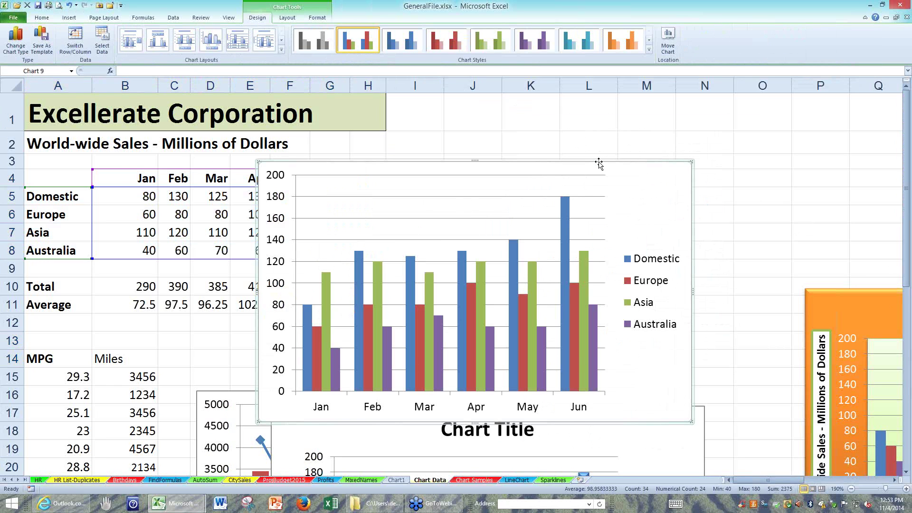
{"action": "left_click_drag", "start_coordinate": [599, 162], "coordinate": [680, 100]}
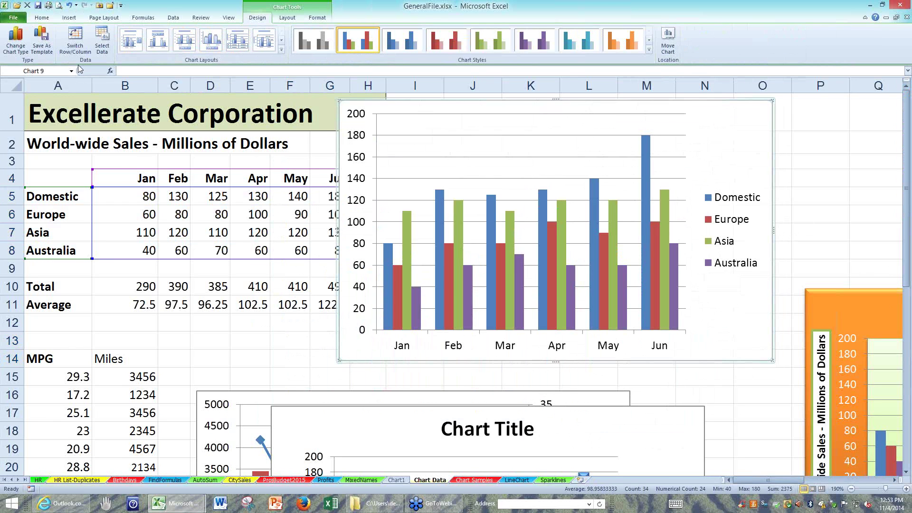
- Swap the new column chart's rows and columns several times, finishing with the regions on the category axis
{"action": "left_click", "coordinate": [76, 40]}
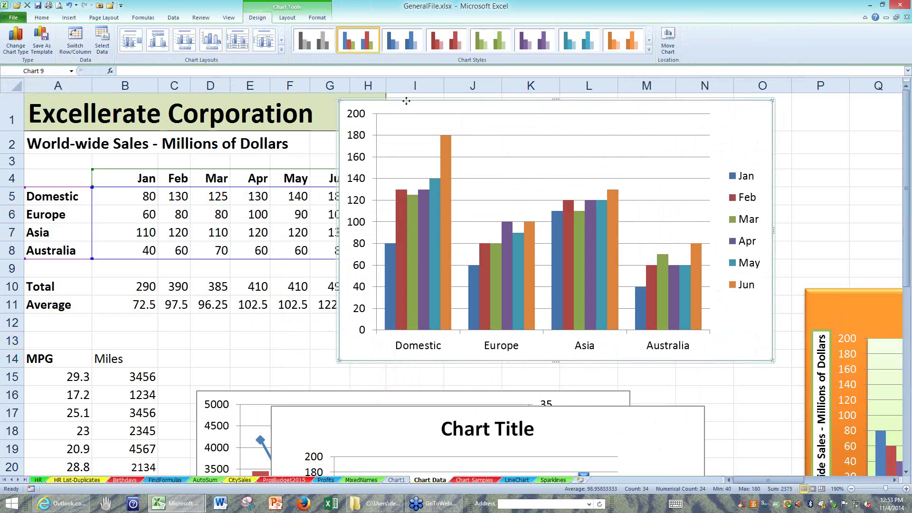
{"action": "left_click_drag", "start_coordinate": [406, 101], "coordinate": [396, 98]}
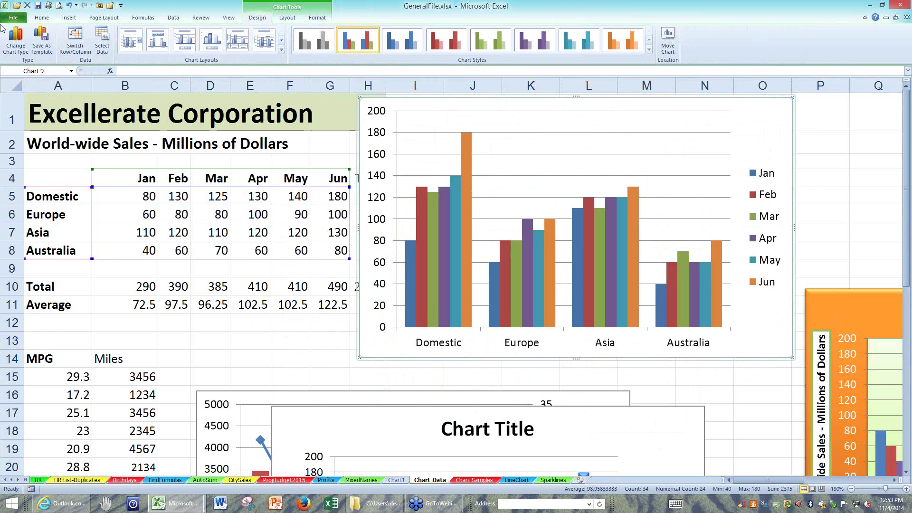
{"action": "left_click", "coordinate": [79, 39]}
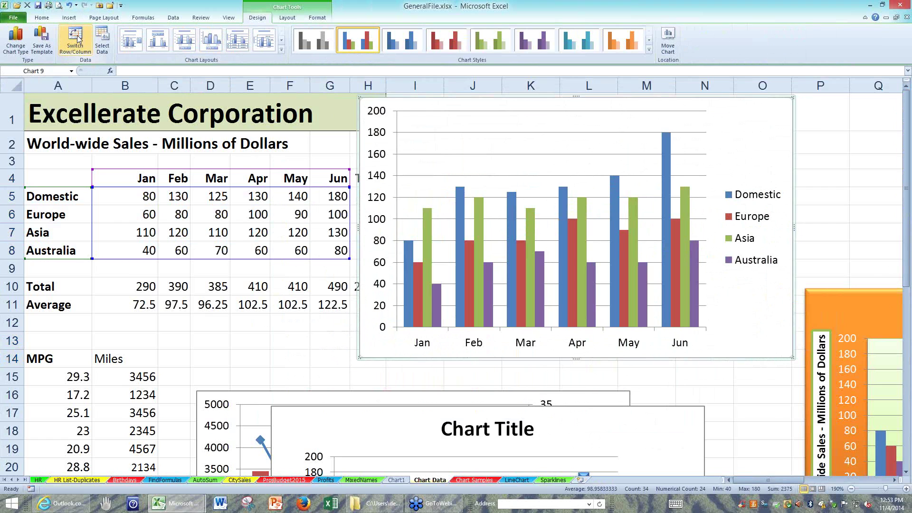
{"action": "left_click", "coordinate": [79, 39]}
{"action": "left_click", "coordinate": [78, 39]}
{"action": "left_click", "coordinate": [79, 39]}
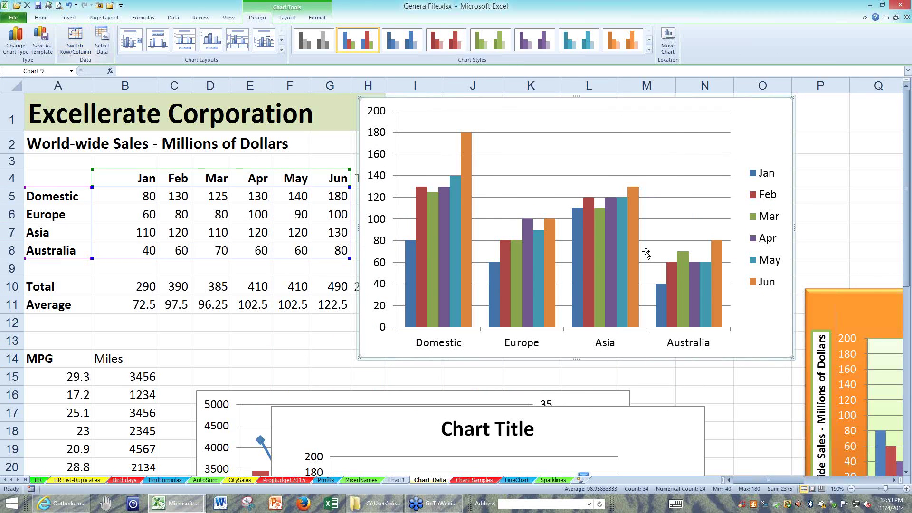
- Move the orange chart farther down the sheet and place a copy of the regional column chart over the data table
{"action": "left_click_drag", "start_coordinate": [868, 297], "coordinate": [867, 404]}
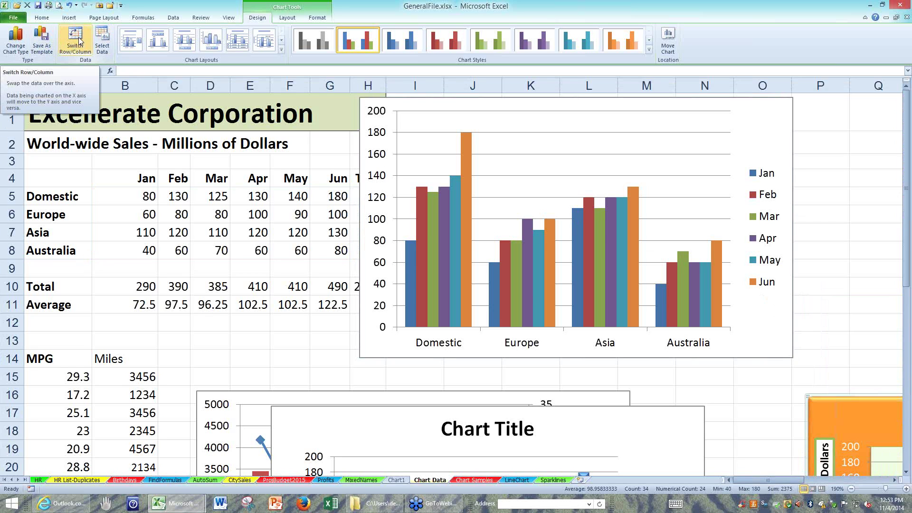
{"action": "left_click", "coordinate": [772, 106]}
{"action": "left_click_drag", "start_coordinate": [771, 105], "coordinate": [611, 138]}
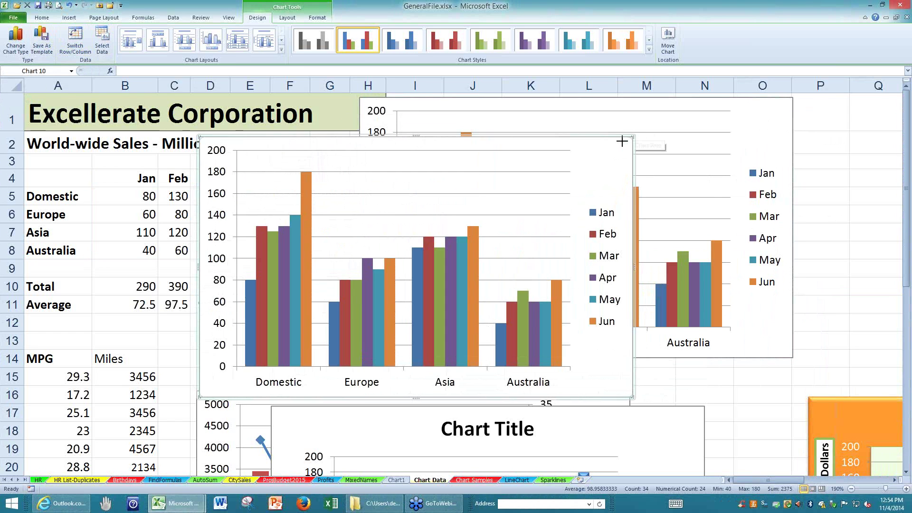
- Shrink both regional column charts, the copy and the original, to about two thirds of their size
{"action": "key", "text": "Print"}
{"action": "left_click_drag", "start_coordinate": [488, 216], "coordinate": [470, 226]}
{"action": "left_click", "coordinate": [792, 98]}
{"action": "left_click_drag", "start_coordinate": [792, 98], "coordinate": [645, 111]}
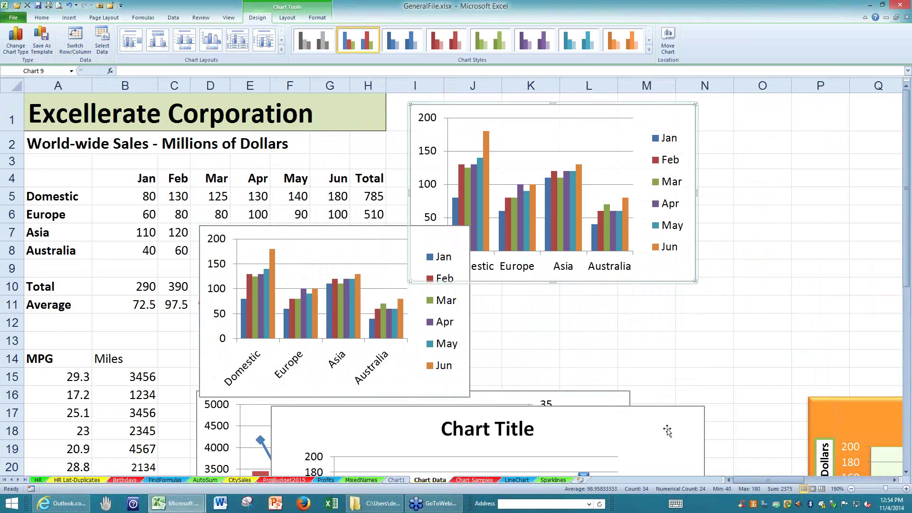
- Move the placeholder-titled chart and the combination chart farther down the sheet, and shift the copied column chart below the data table
{"action": "left_click", "coordinate": [679, 466]}
{"action": "left_click_drag", "start_coordinate": [678, 466], "coordinate": [617, 457]}
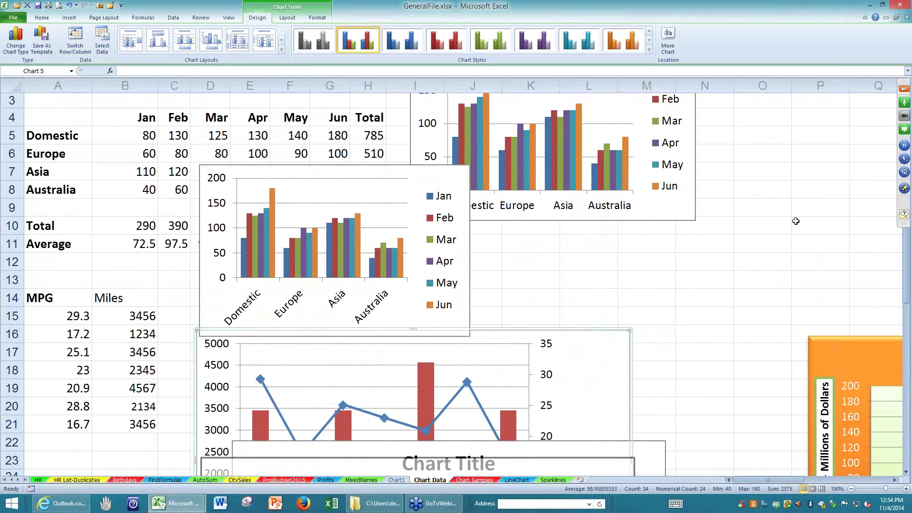
{"action": "scroll", "coordinate": [798, 218], "scroll_direction": "up", "scroll_amount": 1}
{"action": "left_click_drag", "start_coordinate": [429, 234], "coordinate": [338, 266]}
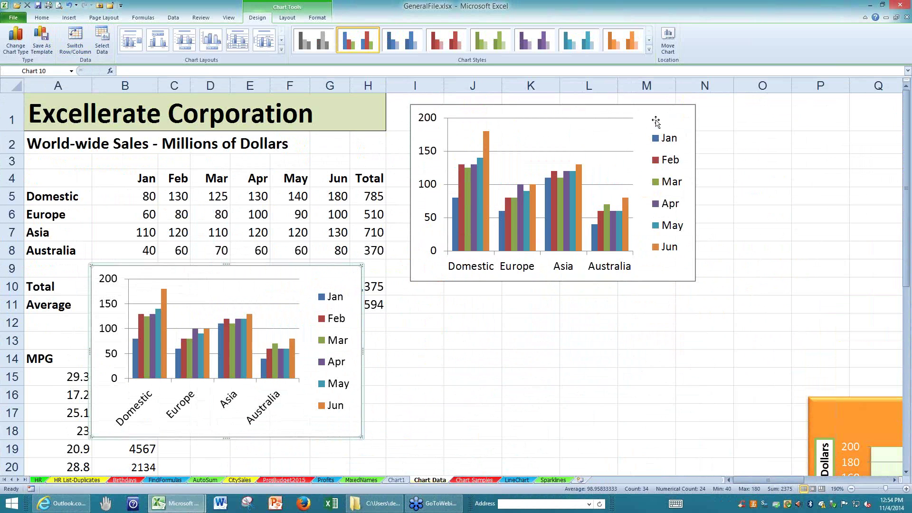
- Swap rows and columns in the original chart so it groups by month, and move and enlarge the copy below the table
{"action": "left_click", "coordinate": [654, 121]}
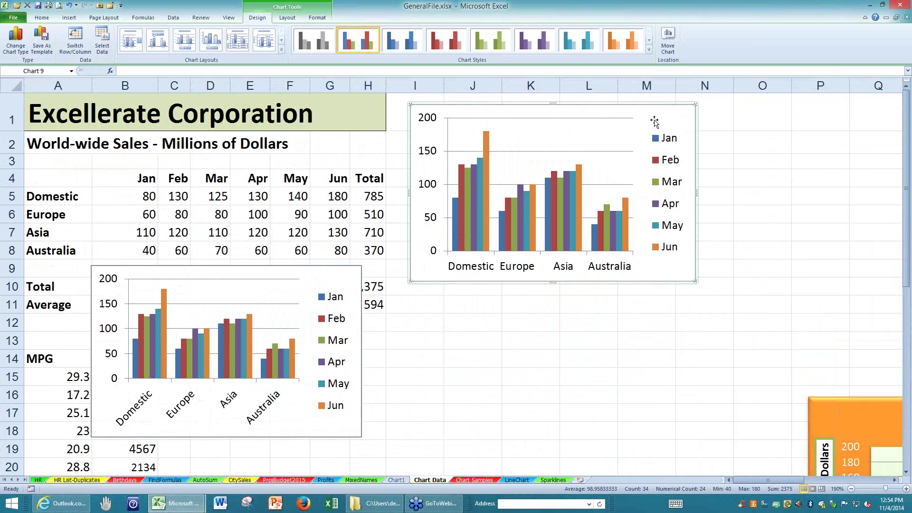
{"action": "left_click", "coordinate": [76, 39]}
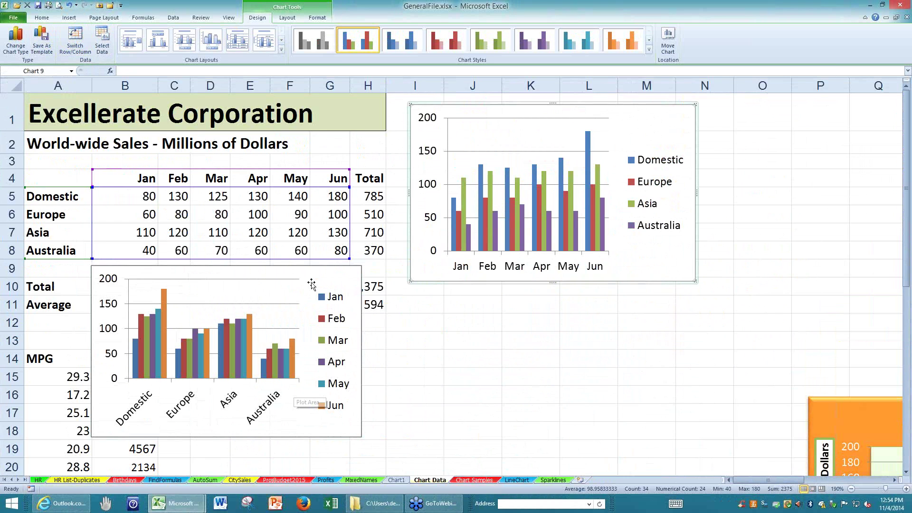
{"action": "left_click_drag", "start_coordinate": [280, 276], "coordinate": [255, 276]}
{"action": "left_click_drag", "start_coordinate": [307, 436], "coordinate": [369, 455]}
- Resize the month-grouped column chart to be slightly narrower and taller
{"action": "left_click", "coordinate": [555, 363]}
{"action": "left_click", "coordinate": [691, 278]}
{"action": "left_click", "coordinate": [670, 333]}
{"action": "left_click", "coordinate": [690, 269]}
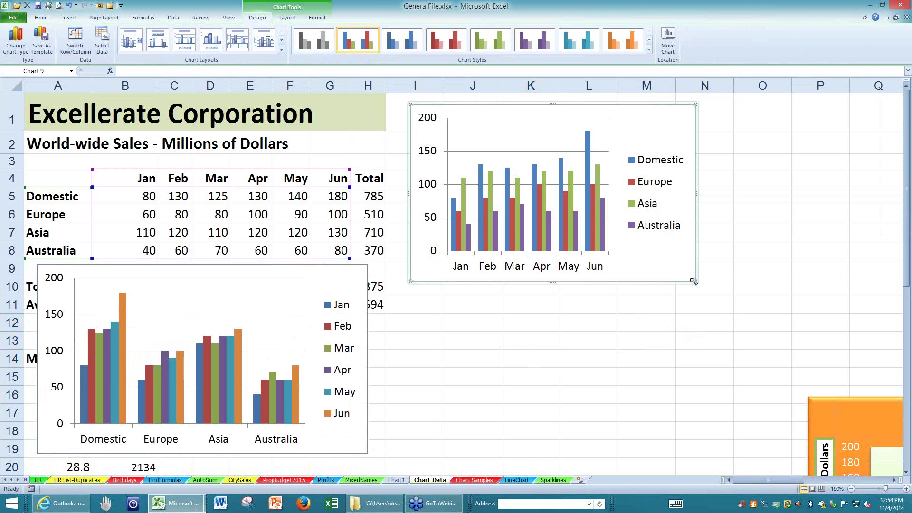
{"action": "mouse_move", "coordinate": [695, 281]}
{"action": "left_mouse_down"}
{"action": "mouse_move", "coordinate": [681, 272]}
{"action": "mouse_move", "coordinate": [694, 296]}
{"action": "left_mouse_up"}
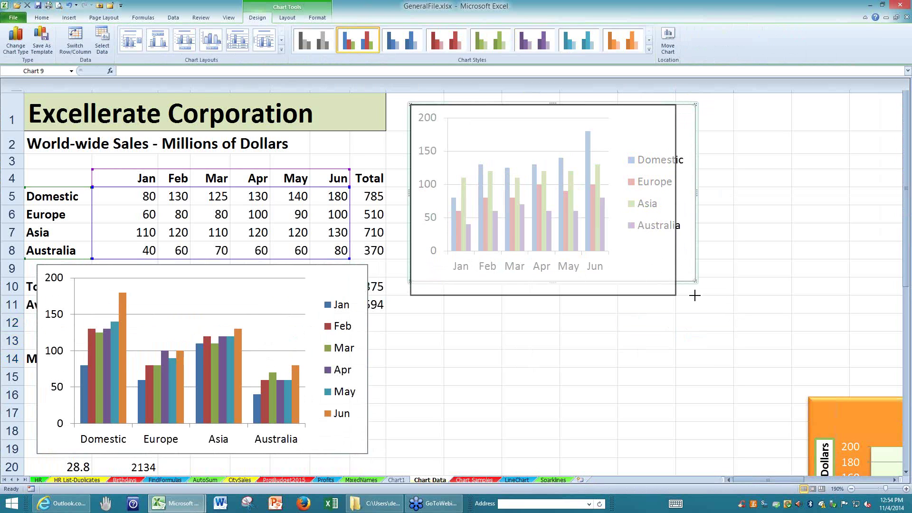
{"action": "left_click_drag", "start_coordinate": [695, 295], "coordinate": [695, 295]}
{"action": "left_click", "coordinate": [827, 306]}
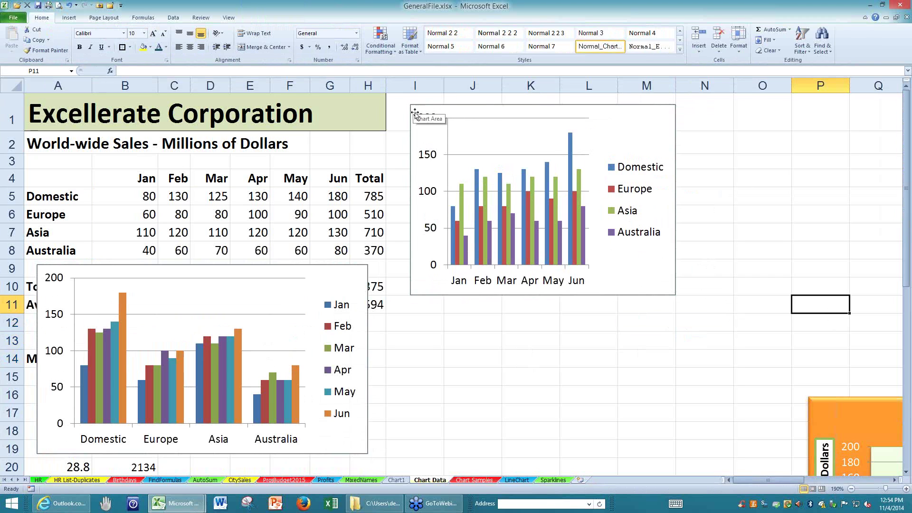
- Pull in the month-grouped chart's left edge to column J and extend its right edge through column O
{"action": "left_click", "coordinate": [487, 115]}
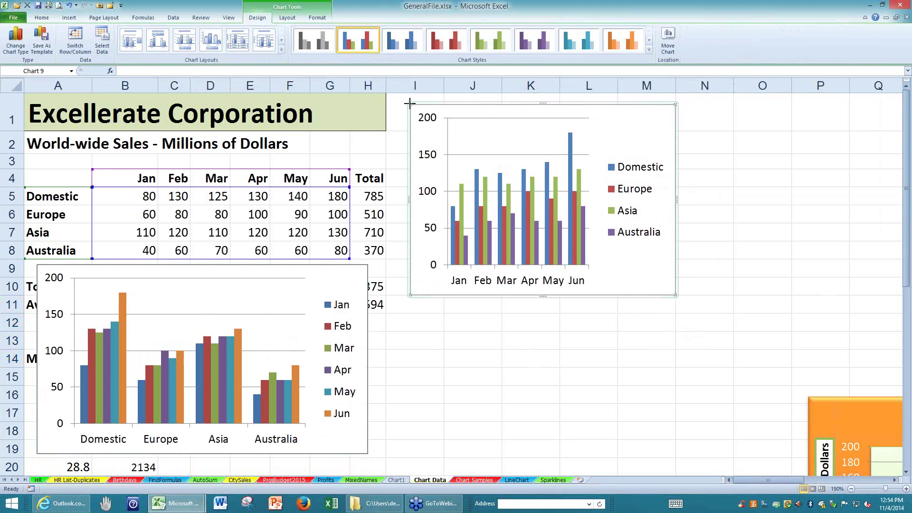
{"action": "left_click_drag", "start_coordinate": [409, 103], "coordinate": [441, 98]}
{"action": "left_click", "coordinate": [705, 323]}
{"action": "left_click", "coordinate": [667, 189]}
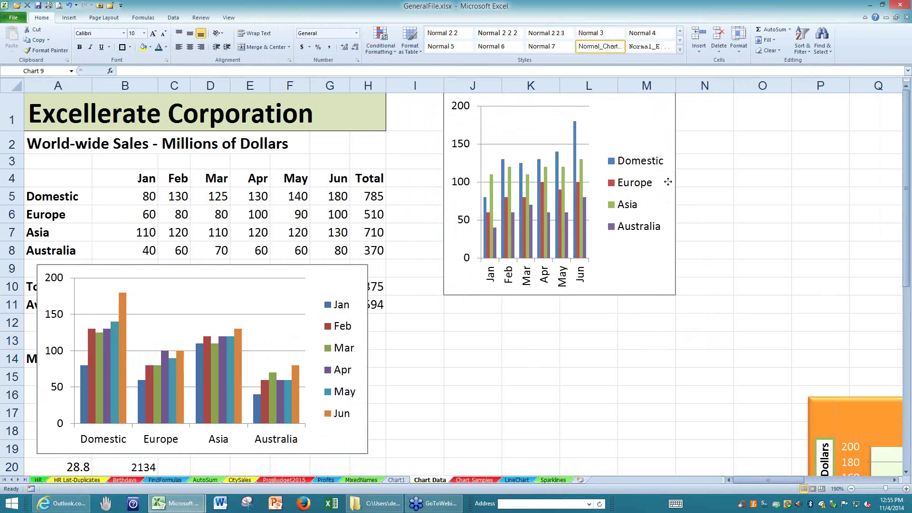
{"action": "left_click_drag", "start_coordinate": [678, 193], "coordinate": [765, 200]}
{"action": "left_click", "coordinate": [703, 333]}
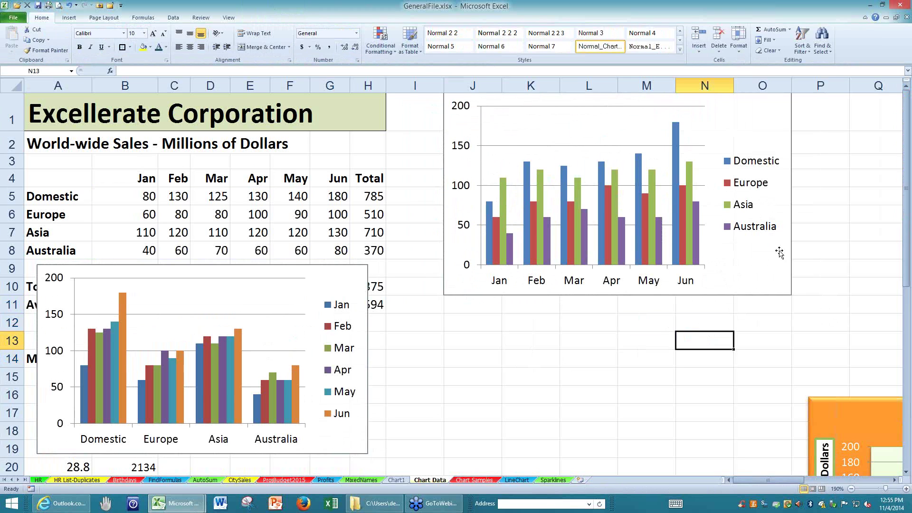
- Move the month-grouped column chart down so that its top edge sits near row 2
{"action": "left_click", "coordinate": [463, 126]}
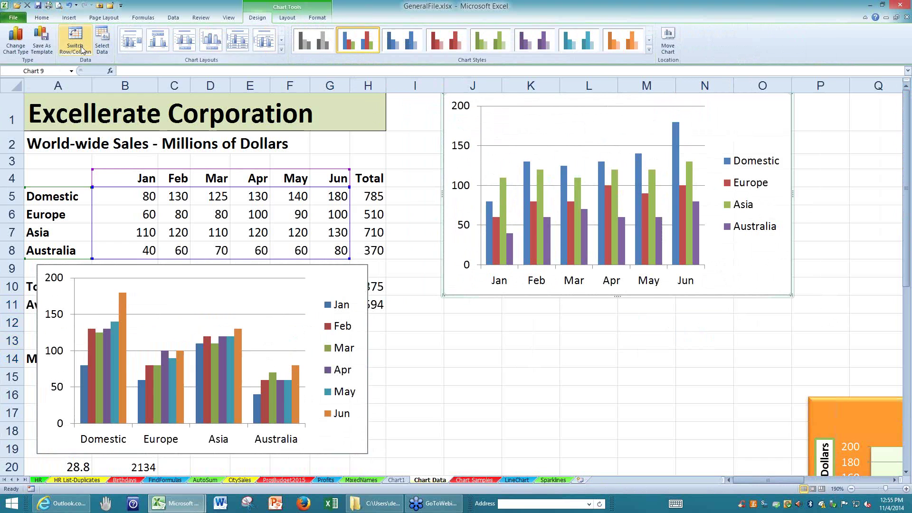
{"action": "left_click", "coordinate": [287, 18]}
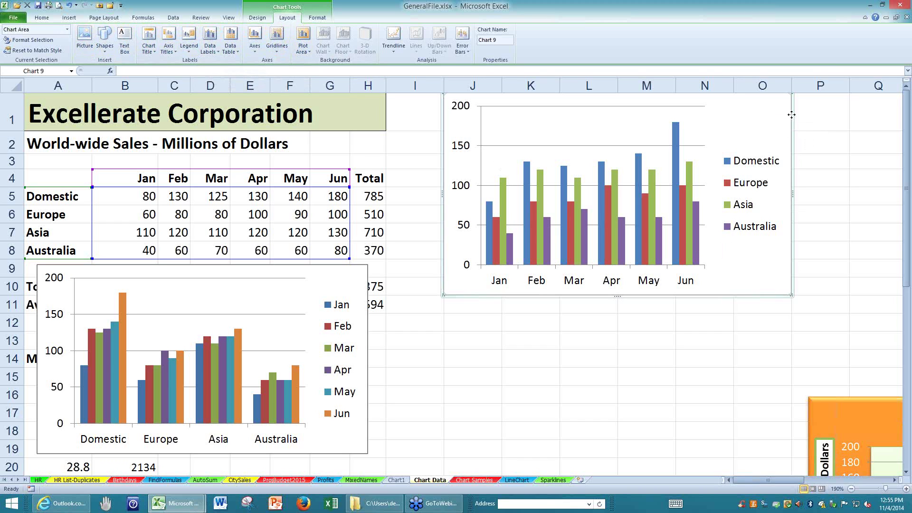
{"action": "left_click_drag", "start_coordinate": [784, 161], "coordinate": [776, 206]}
{"action": "left_click_drag", "start_coordinate": [784, 160], "coordinate": [783, 160]}
- Give the month-grouped chart a layout with a chart title, both axis titles and a legend, and increase its height
{"action": "left_click", "coordinate": [265, 21]}
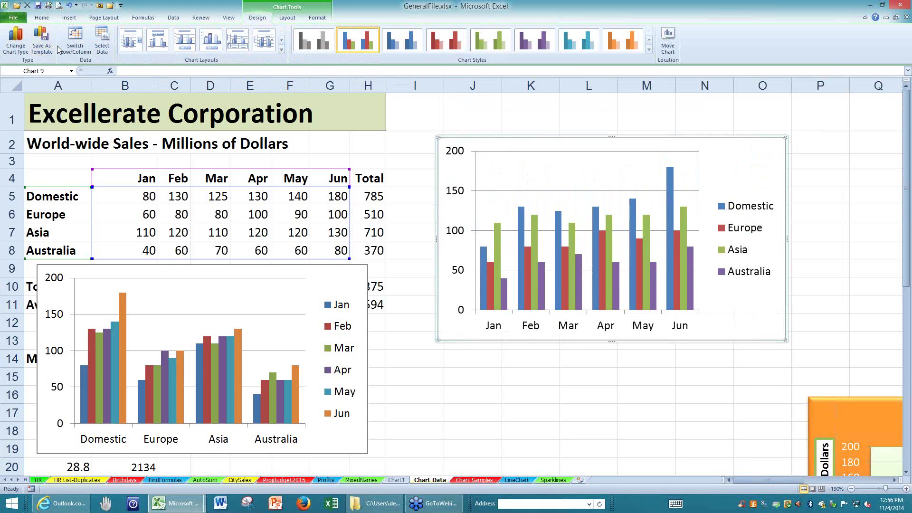
{"action": "left_click", "coordinate": [281, 50]}
{"action": "left_click", "coordinate": [184, 67]}
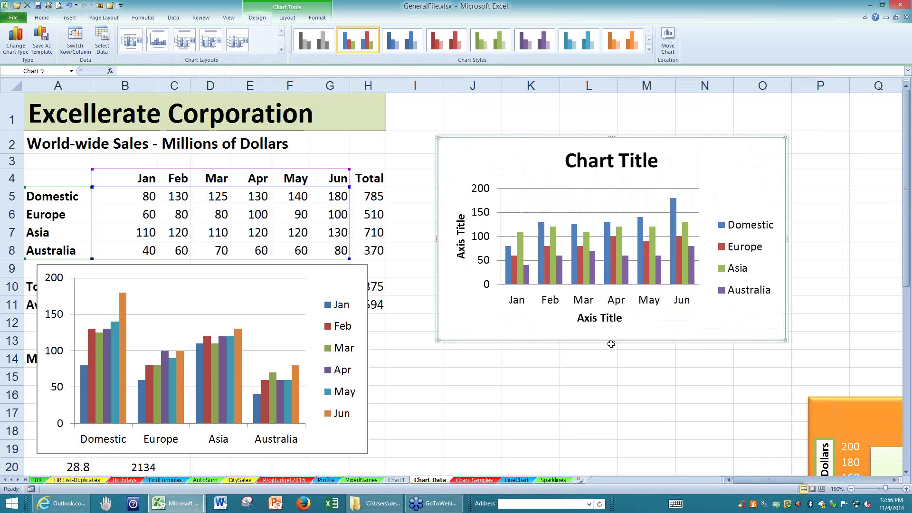
{"action": "left_click_drag", "start_coordinate": [609, 341], "coordinate": [607, 391]}
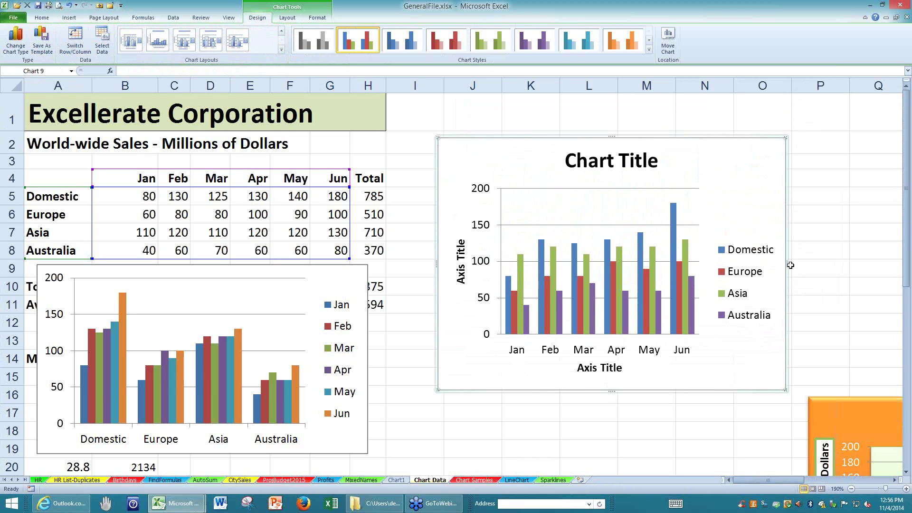
{"action": "left_click", "coordinate": [461, 106]}
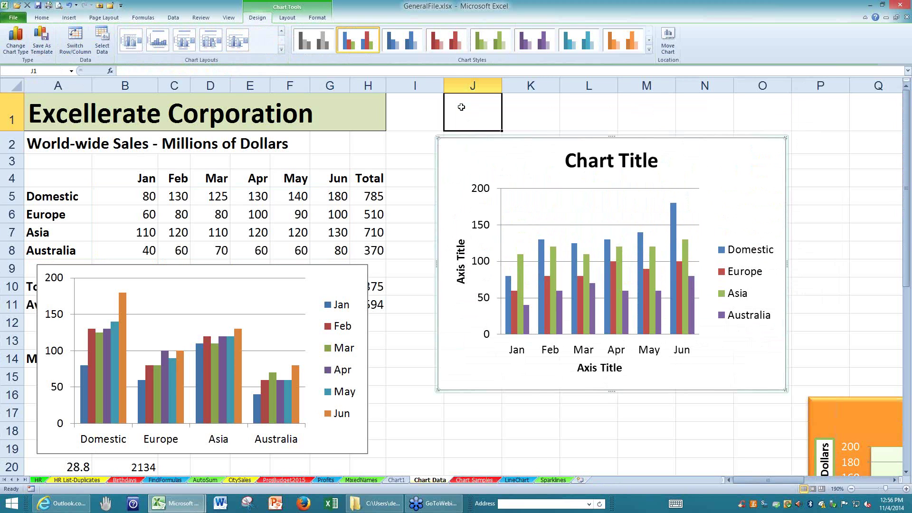
{"action": "left_click", "coordinate": [490, 149]}
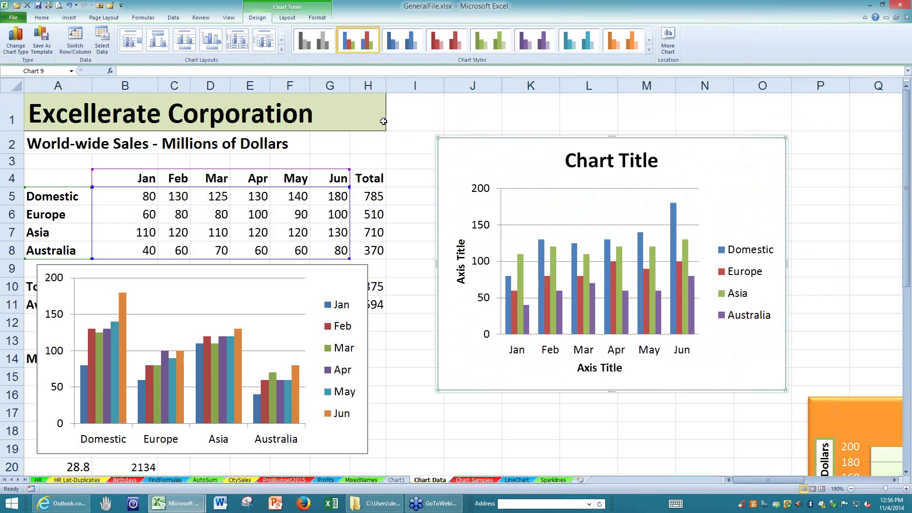
{"action": "left_click", "coordinate": [70, 21]}
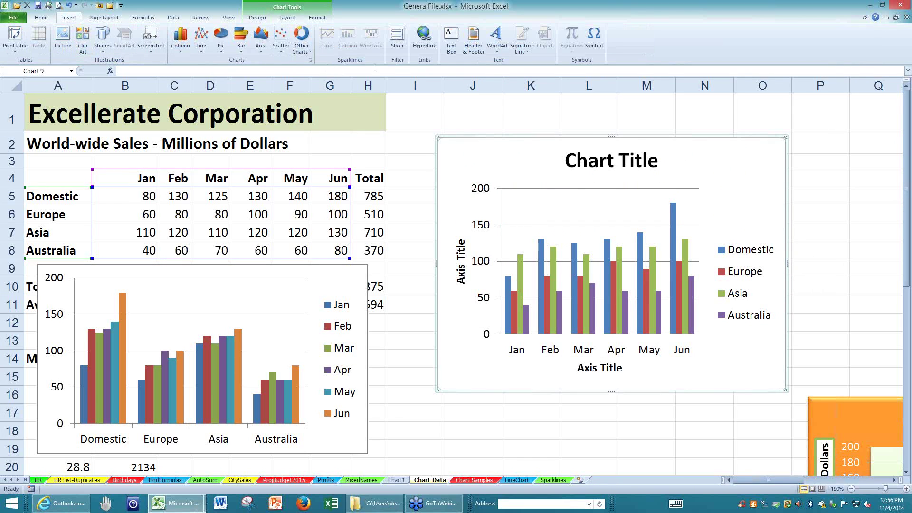
{"action": "left_click", "coordinate": [451, 37]}
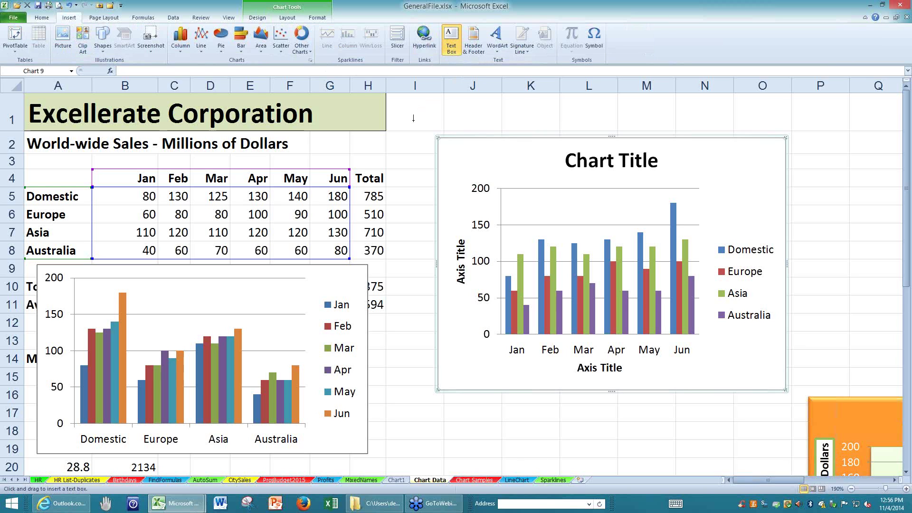
{"action": "key", "text": "Escape"}
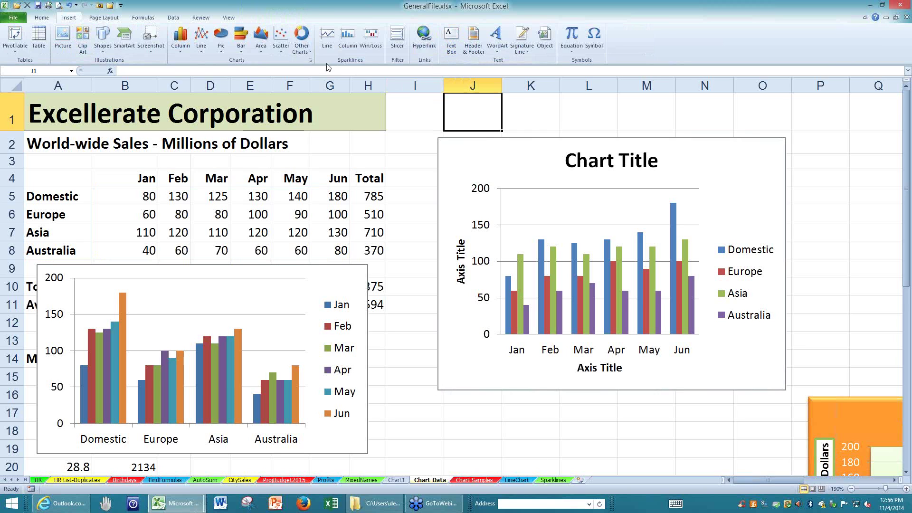
- Draw an arrow about 3.82" wide from the June Domestic value in G5 to its chart column, and apply a thick red line style
{"action": "left_click", "coordinate": [104, 48]}
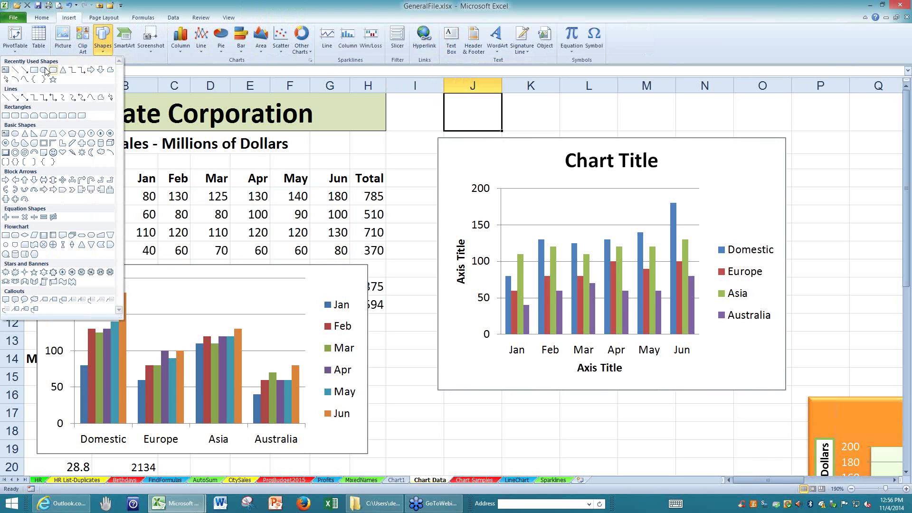
{"action": "left_click", "coordinate": [25, 71]}
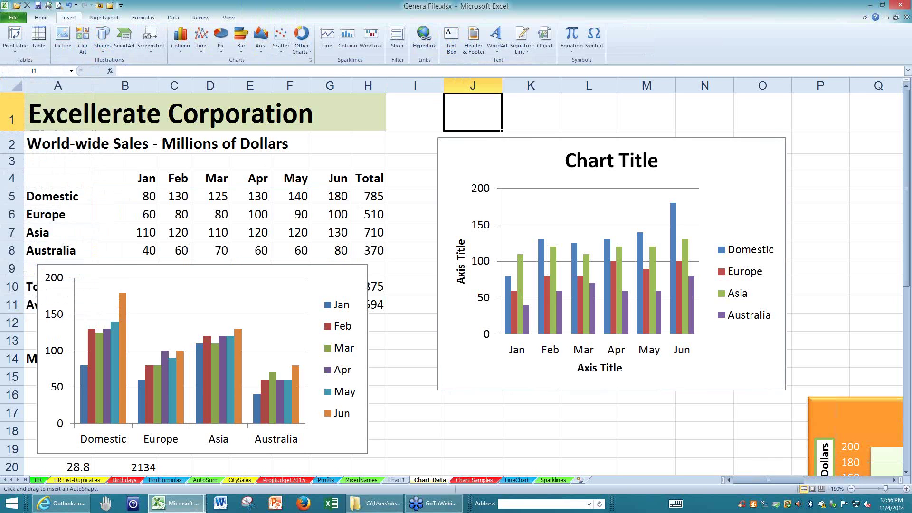
{"action": "left_click_drag", "start_coordinate": [342, 195], "coordinate": [668, 213]}
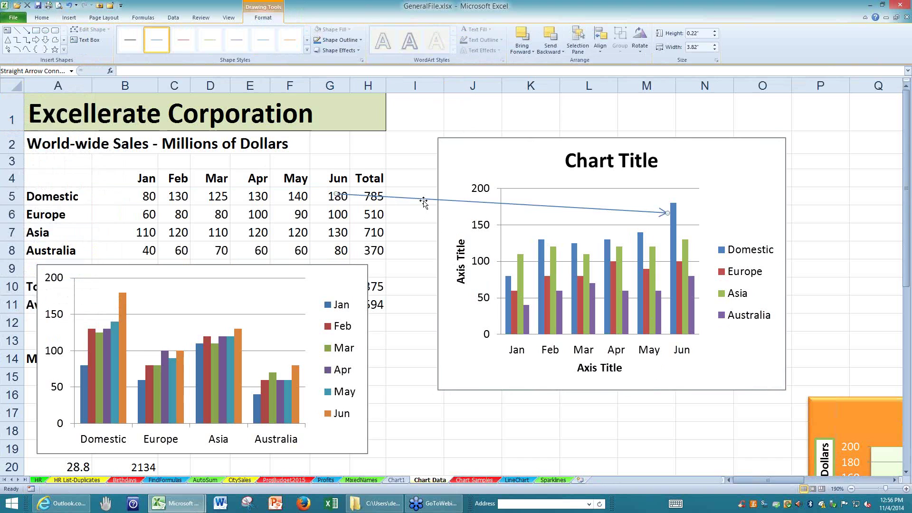
{"action": "left_click", "coordinate": [307, 50]}
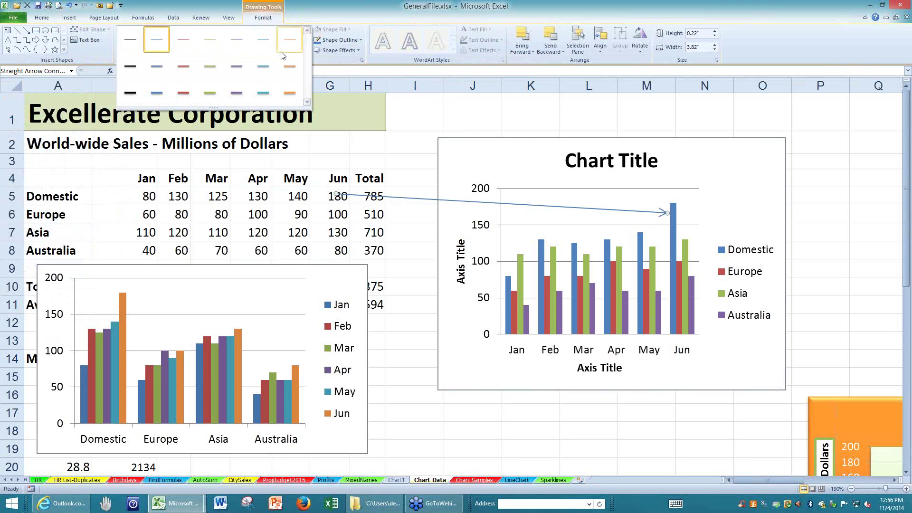
{"action": "left_click", "coordinate": [183, 94]}
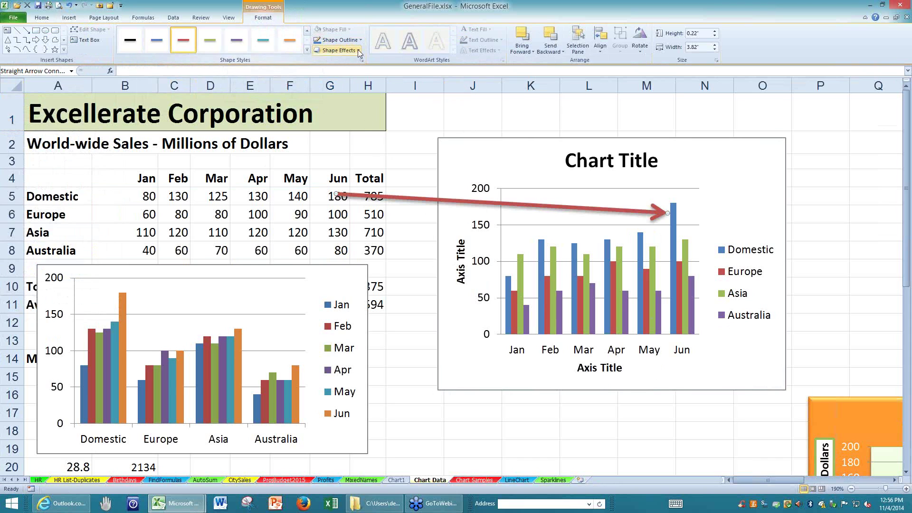
- Apply the largest aqua glow variation to the red arrow pointing at the June Domestic column
{"action": "left_click", "coordinate": [342, 50]}
{"action": "mouse_move", "coordinate": [324, 90]}
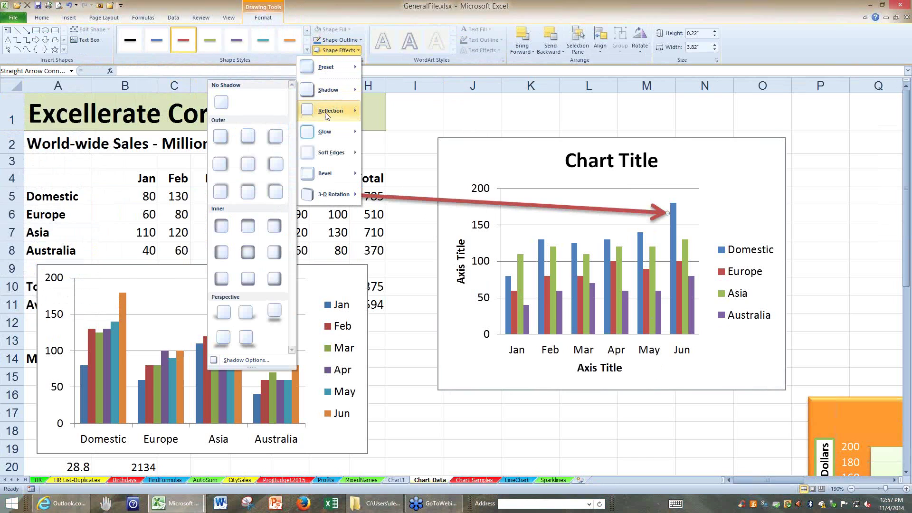
{"action": "mouse_move", "coordinate": [319, 133]}
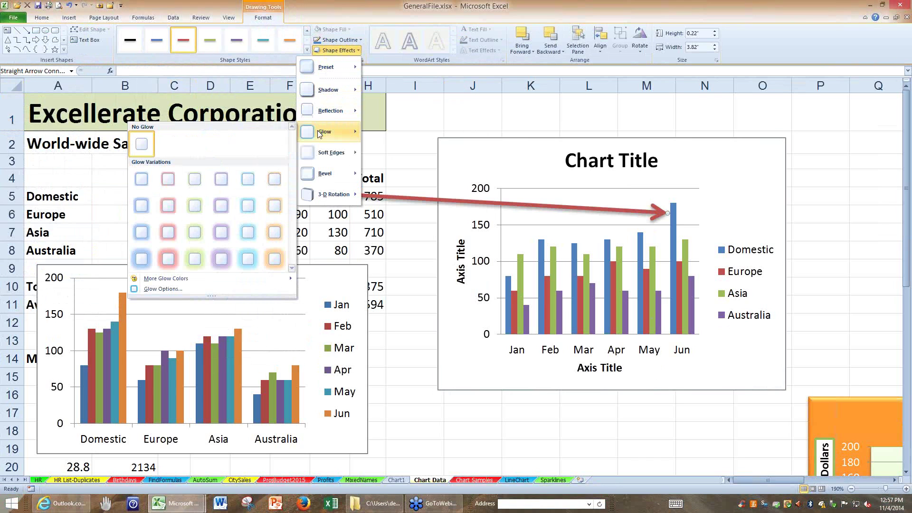
{"action": "left_click", "coordinate": [247, 257]}
{"action": "left_click", "coordinate": [417, 395]}
- Reposition the glowing red arrow so it starts in cell I1 and its tip touches the June Domestic column, and deselect it
{"action": "left_click", "coordinate": [361, 181]}
{"action": "left_click_drag", "start_coordinate": [361, 181], "coordinate": [423, 121]}
{"action": "left_click_drag", "start_coordinate": [750, 136], "coordinate": [671, 213]}
{"action": "left_click", "coordinate": [546, 99]}
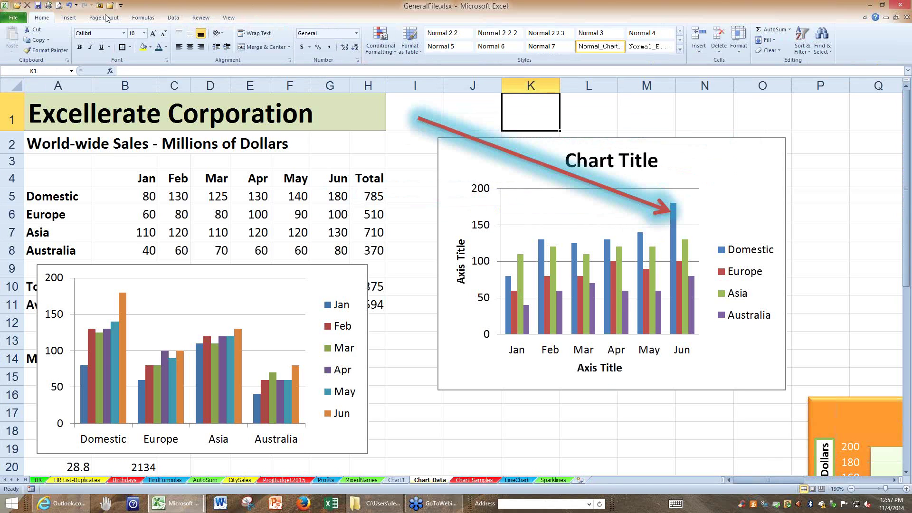
- Draw a text box about 0.81" wide and 0.54" high over H1 and I1 at the red arrow's tail
{"action": "left_click", "coordinate": [69, 18]}
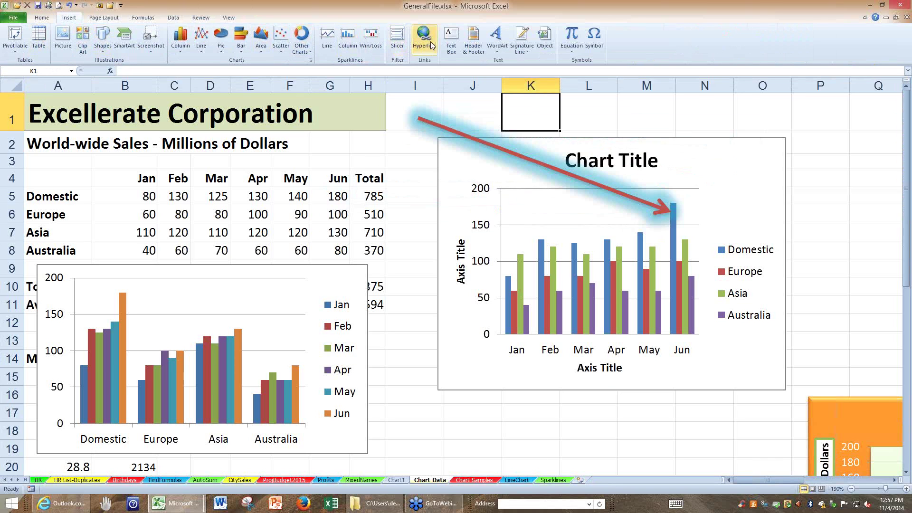
{"action": "left_click", "coordinate": [451, 39]}
{"action": "left_click_drag", "start_coordinate": [364, 100], "coordinate": [434, 148]}
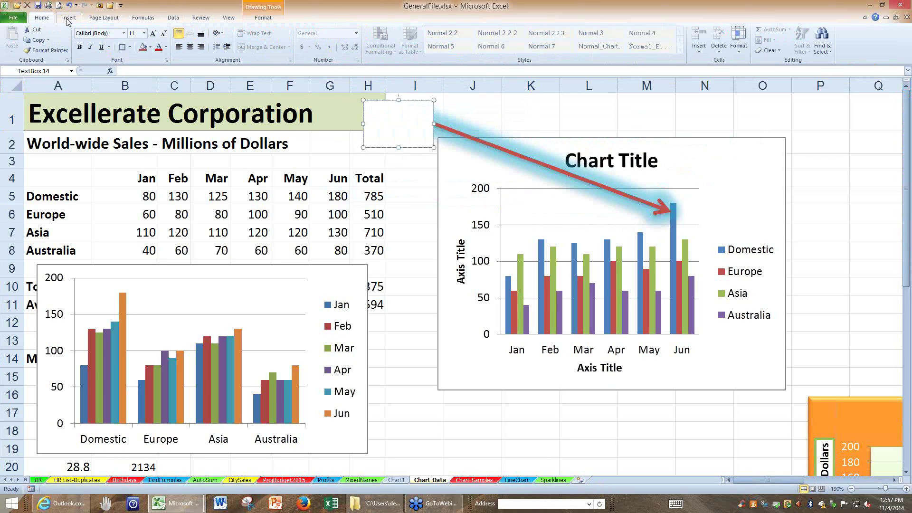
- Draw a second straight arrow from the text box's lower edge down to the June Domestic value in G5
{"action": "left_click", "coordinate": [69, 19]}
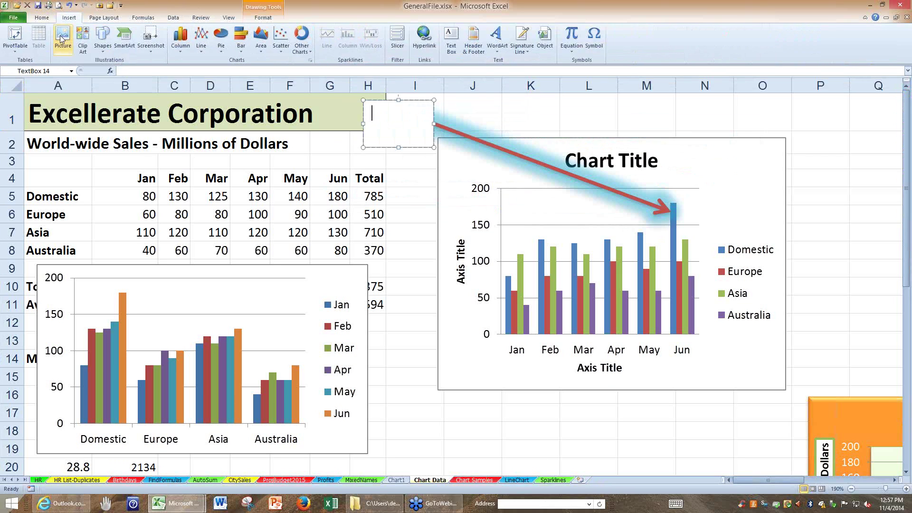
{"action": "left_click", "coordinate": [102, 45]}
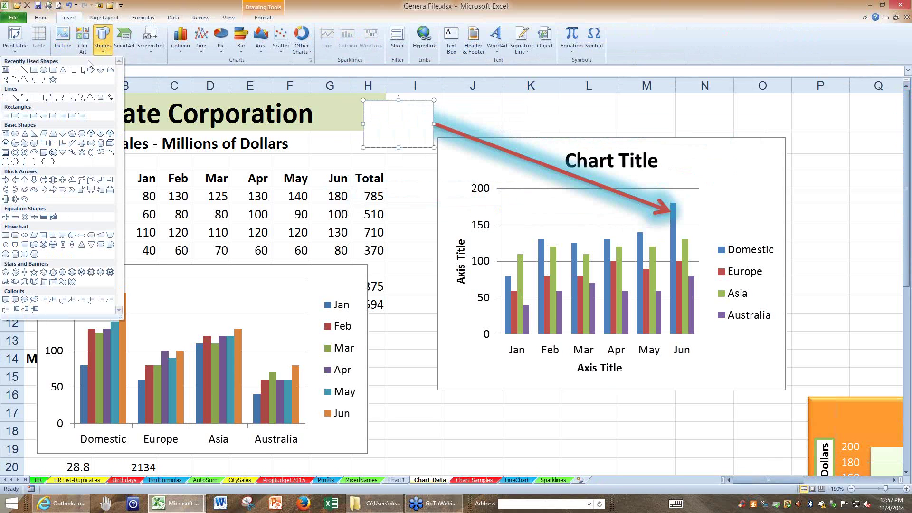
{"action": "left_click", "coordinate": [25, 70]}
{"action": "left_click_drag", "start_coordinate": [361, 138], "coordinate": [336, 195]}
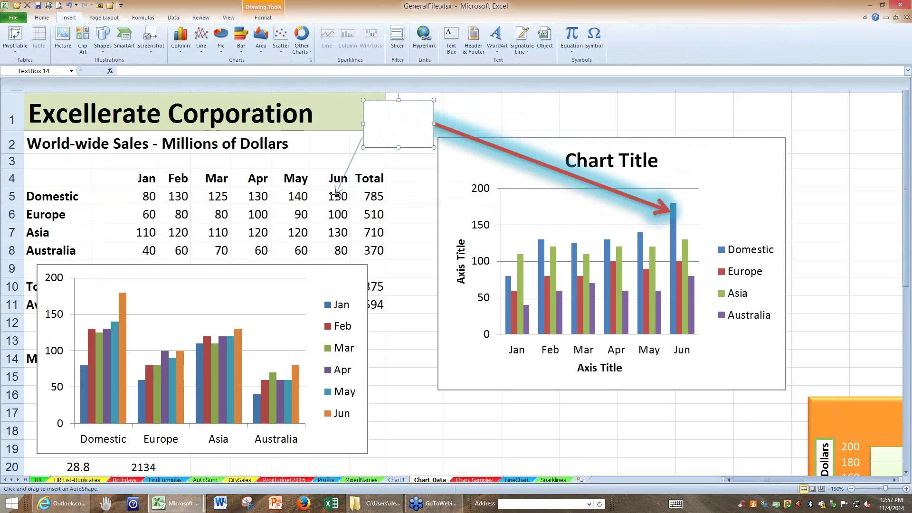
- Enter "Great Job," followed by the employee's first name and an exclamation mark in the text box
{"action": "left_click", "coordinate": [394, 119]}
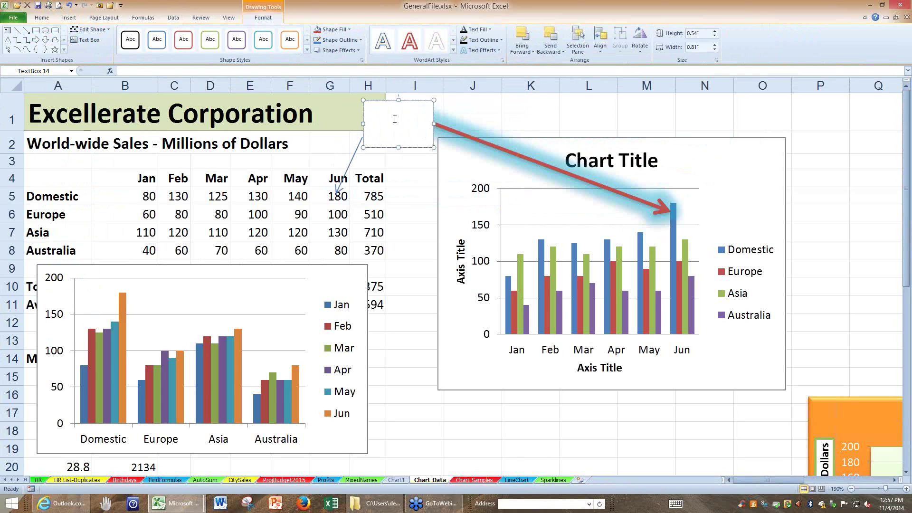
{"action": "type", "text": "Great Job, Jen!"}
{"action": "left_click_drag", "start_coordinate": [429, 231], "coordinate": [423, 215]}
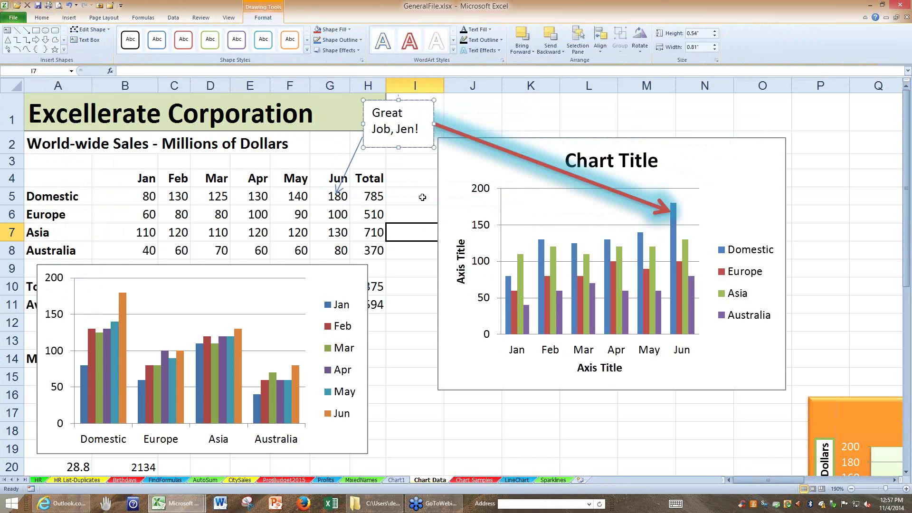
- Apply the orange shape style from the gallery's fifth row to the text box and deselect it
{"action": "left_click", "coordinate": [414, 147]}
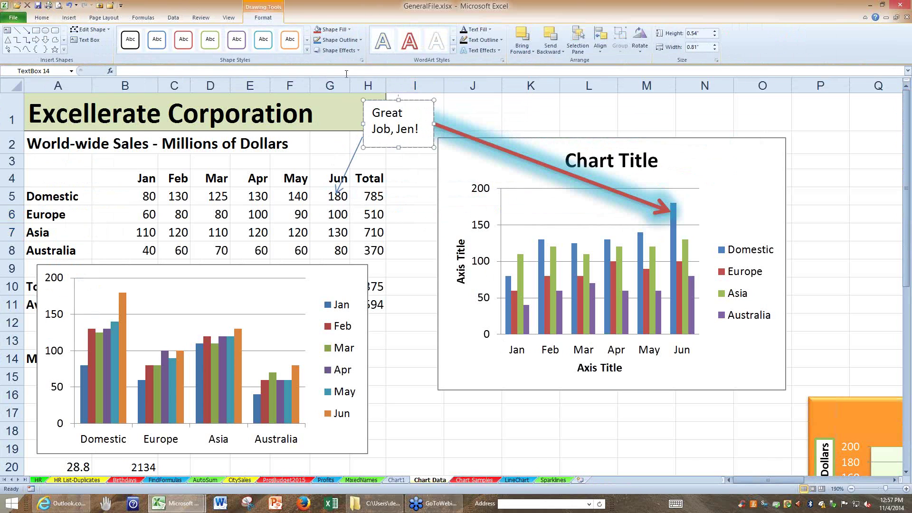
{"action": "left_click", "coordinate": [308, 50]}
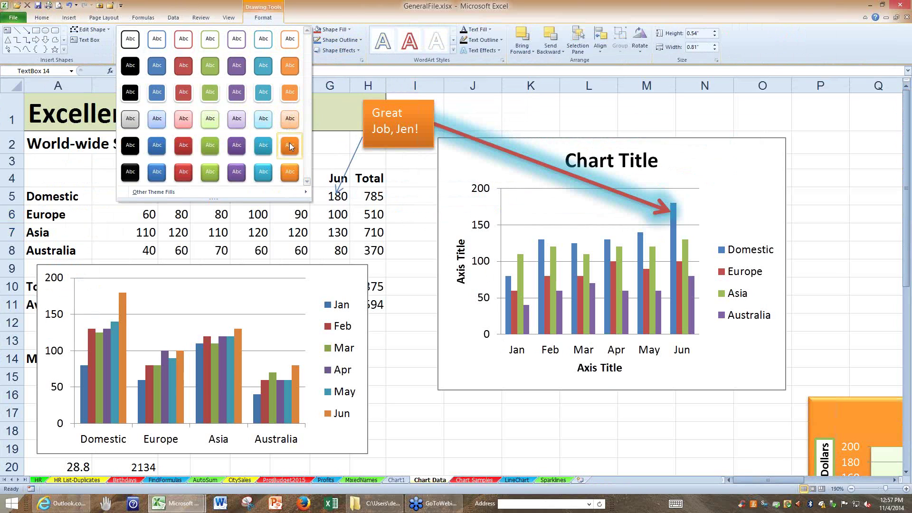
{"action": "left_click", "coordinate": [291, 146]}
{"action": "key", "text": "Escape"}
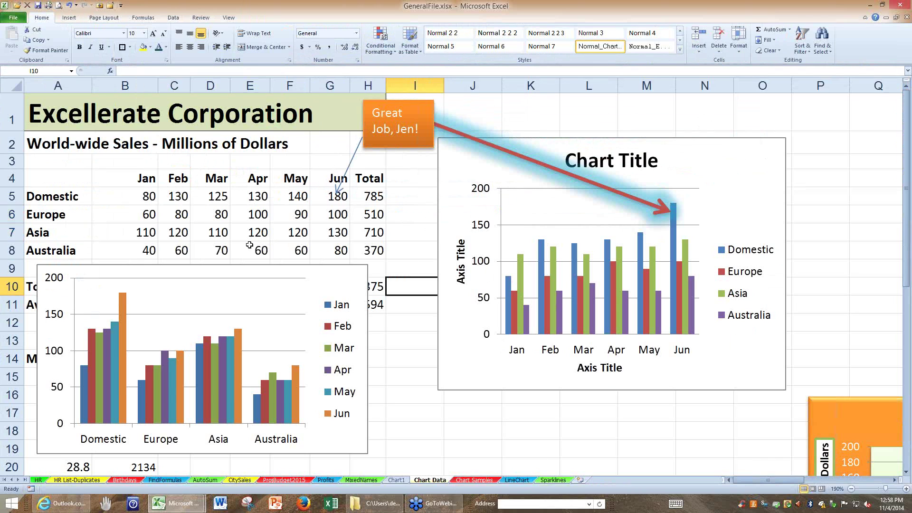
- Switch to the HR sheet and zoom in on the employee list to 205%
{"action": "left_click", "coordinate": [68, 179]}
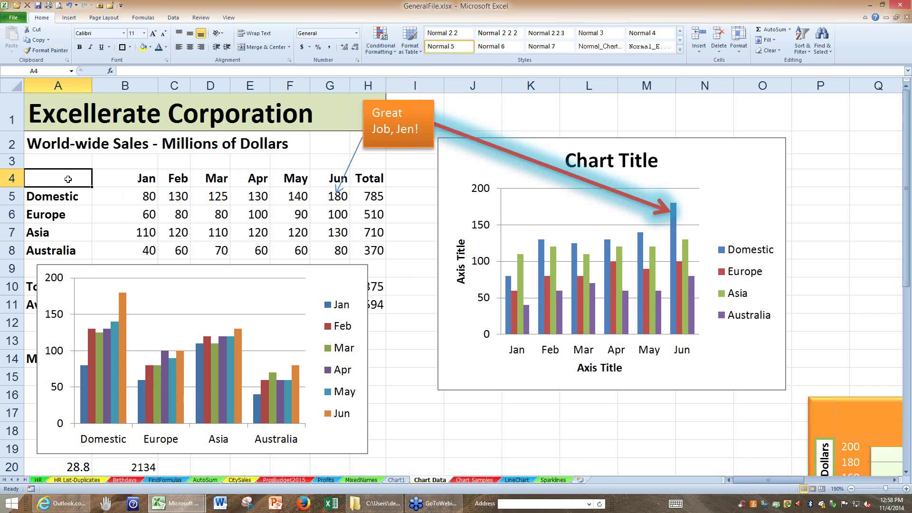
{"action": "left_click", "coordinate": [37, 481]}
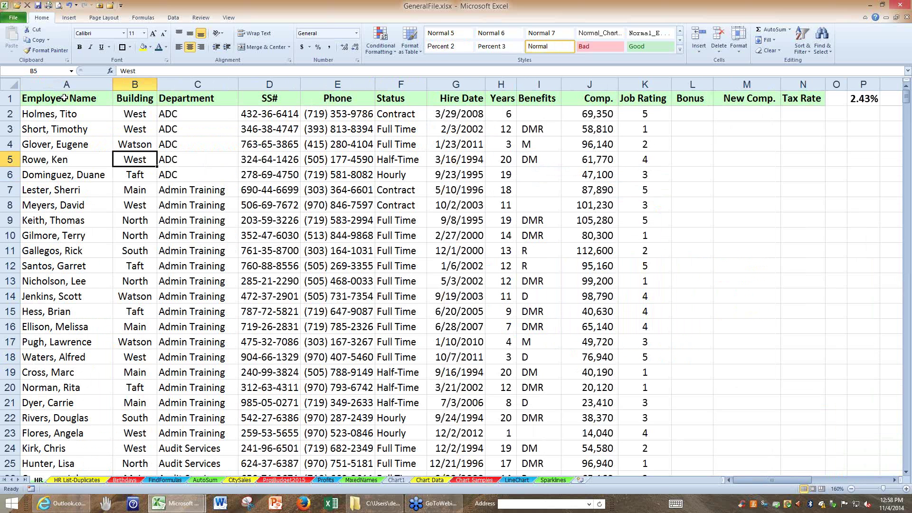
{"action": "left_click", "coordinate": [63, 98]}
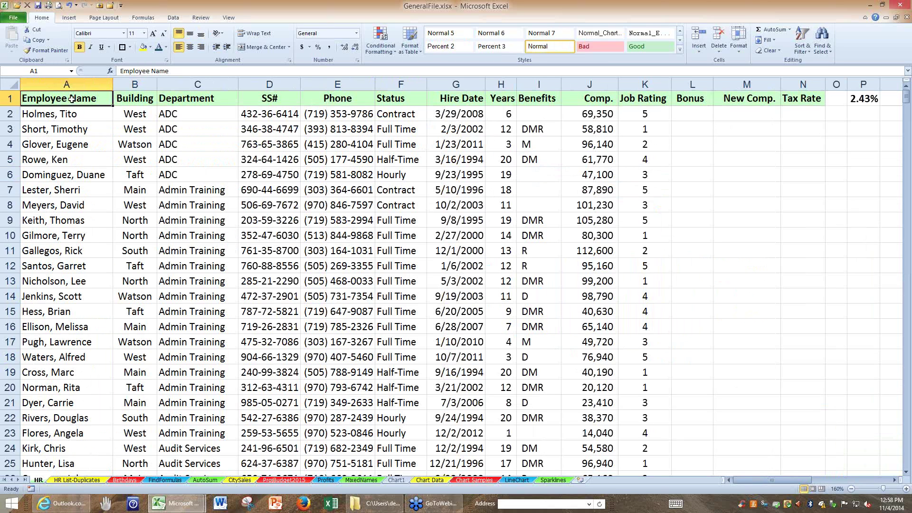
{"action": "left_click", "coordinate": [212, 224]}
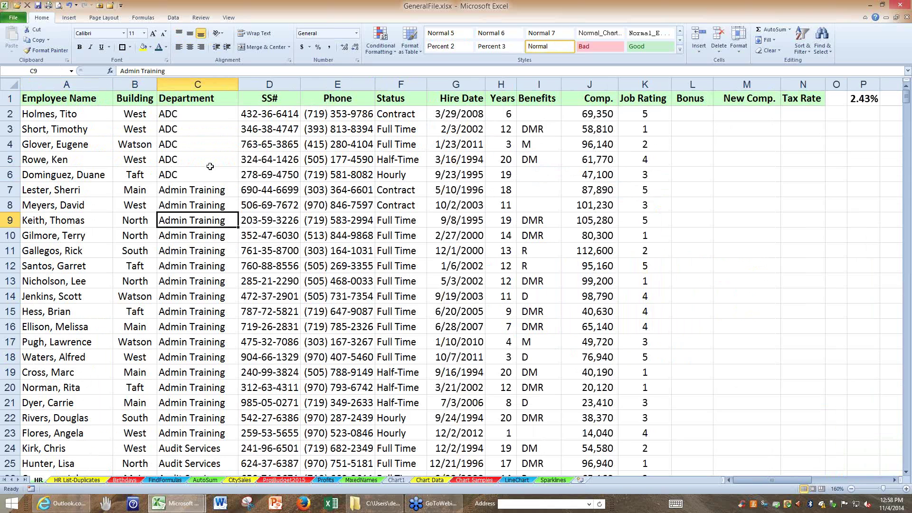
{"action": "left_click", "coordinate": [65, 102]}
{"action": "scroll", "coordinate": [348, 280], "scroll_direction": "up", "scroll_amount": 1}
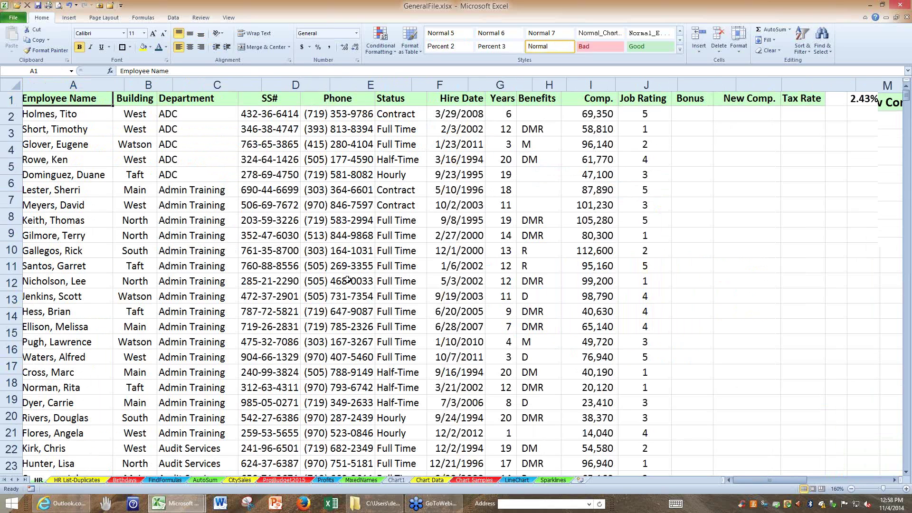
{"action": "scroll", "coordinate": [347, 280], "scroll_direction": "up", "scroll_amount": 2}
{"action": "left_click", "coordinate": [260, 162]}
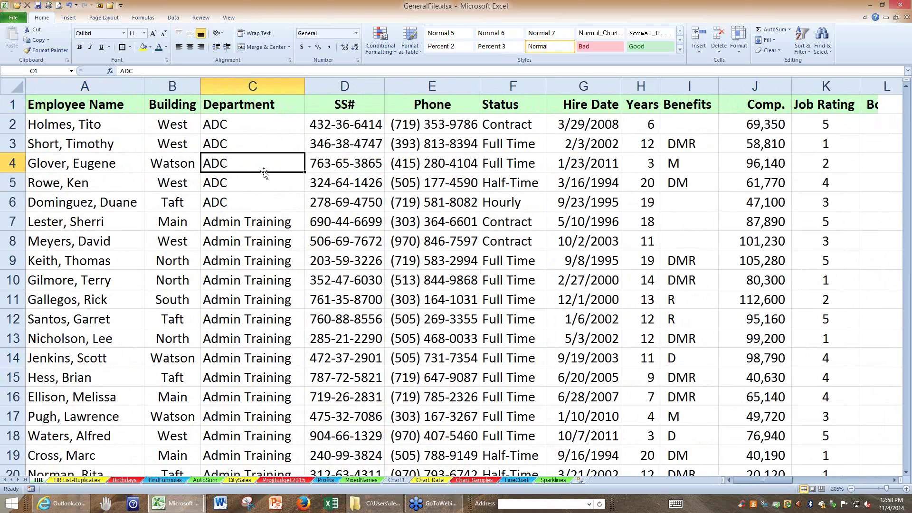
- Check how far the employee list extends by visiting its last record and the sheet's last used cell, and return to A1
{"action": "key", "text": "ctrl+Down"}
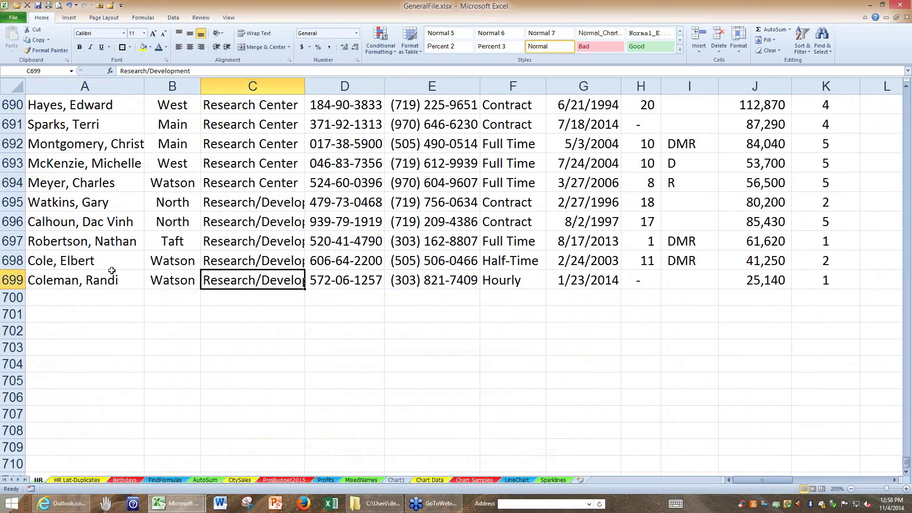
{"action": "left_click", "coordinate": [155, 162]}
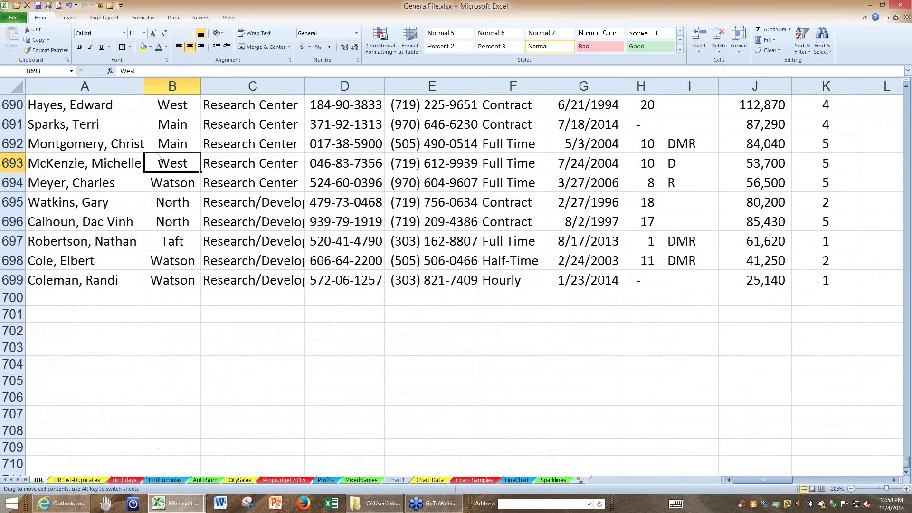
{"action": "key", "text": "ctrl+Up"}
{"action": "left_click", "coordinate": [320, 190]}
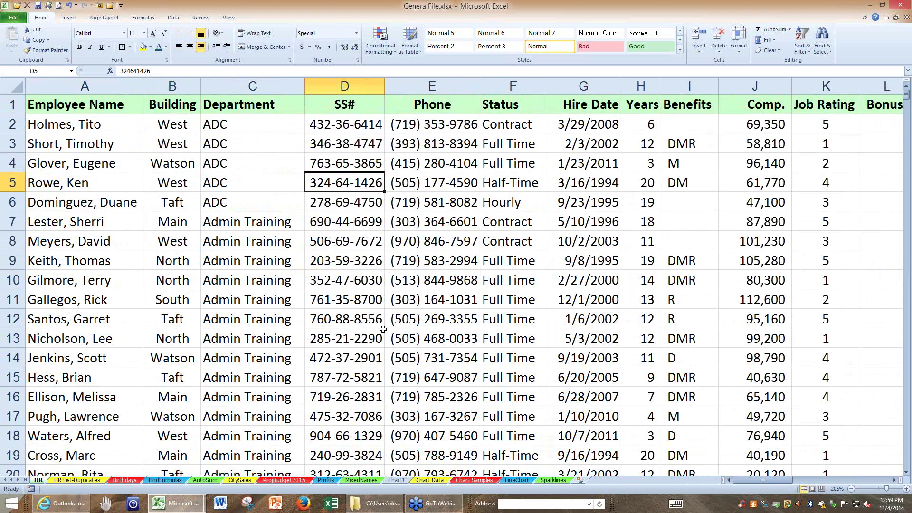
{"action": "key", "text": "ctrl+End"}
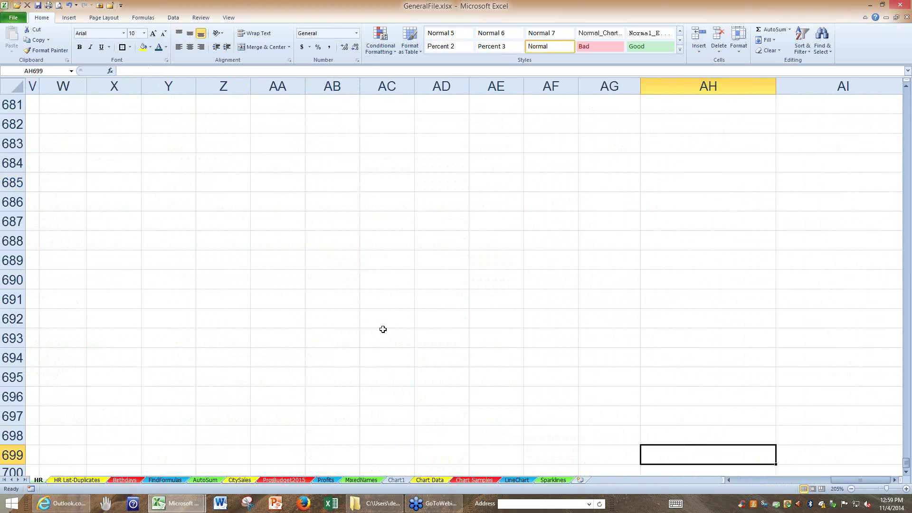
{"action": "scroll", "coordinate": [803, 373], "scroll_direction": "down", "scroll_amount": 4}
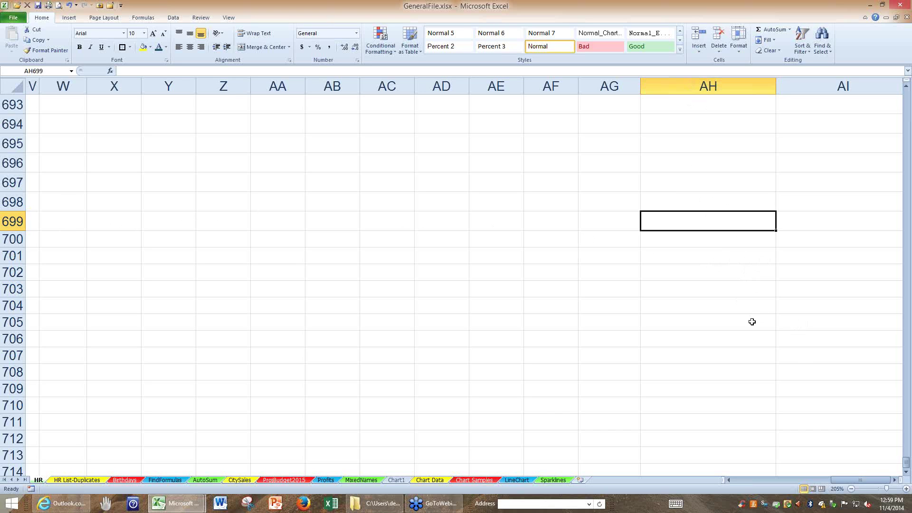
{"action": "left_click_drag", "start_coordinate": [849, 481], "coordinate": [682, 495]}
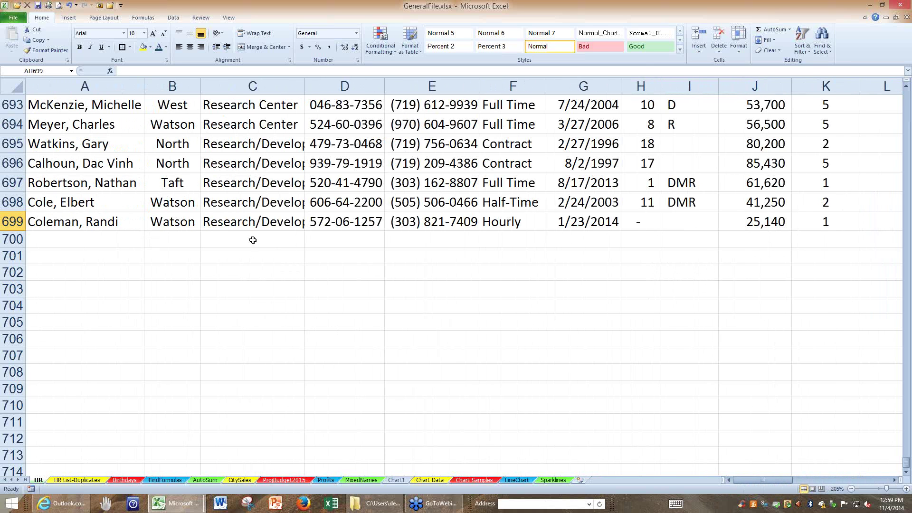
{"action": "left_click", "coordinate": [129, 220]}
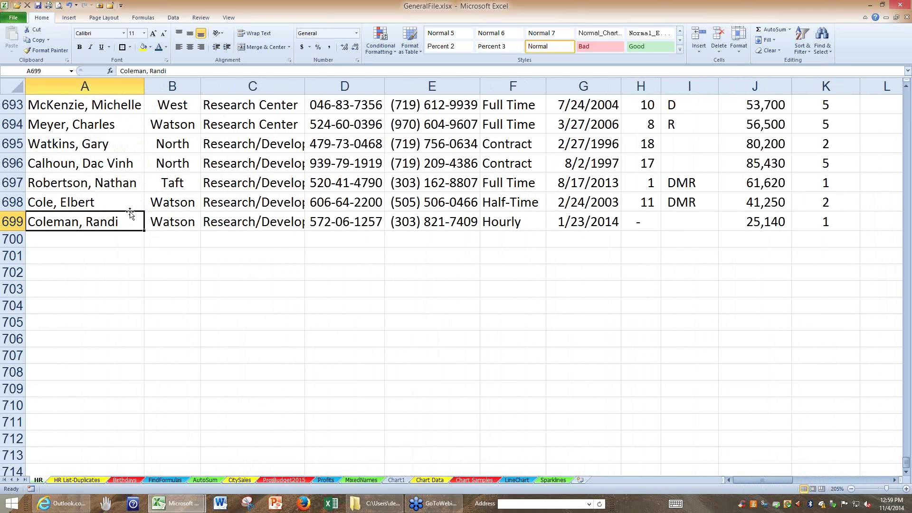
{"action": "key", "text": "ctrl+Home"}
- Highlight the headings and first record across A1:F2, return to cell A1 and zoom the sheet out to 175%
{"action": "left_click_drag", "start_coordinate": [119, 105], "coordinate": [513, 125]}
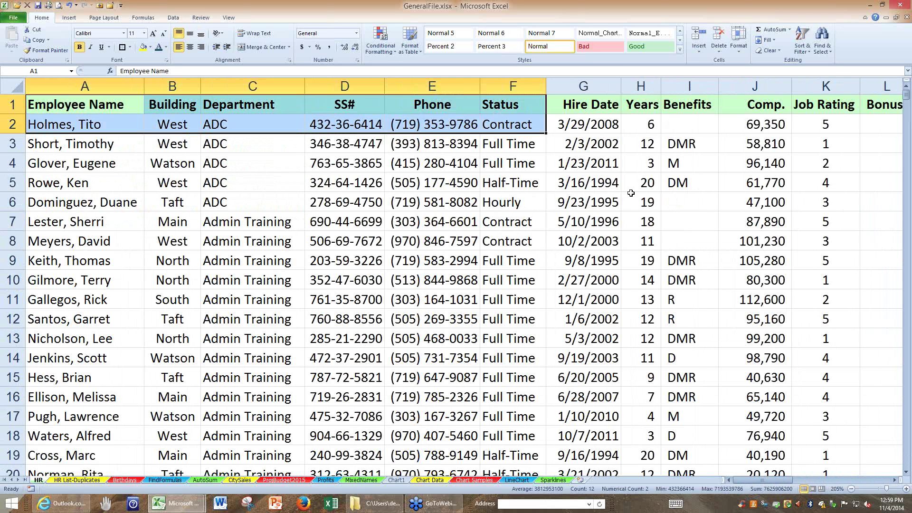
{"action": "left_click", "coordinate": [591, 218]}
{"action": "scroll", "coordinate": [628, 290], "scroll_direction": "down", "scroll_amount": 1}
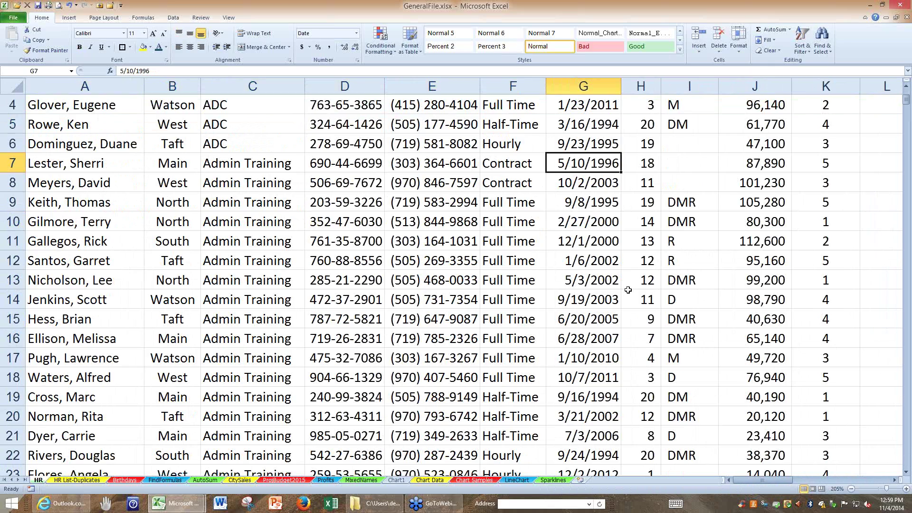
{"action": "scroll", "coordinate": [628, 289], "scroll_direction": "up", "scroll_amount": 1}
{"action": "key", "text": "ctrl+Home"}
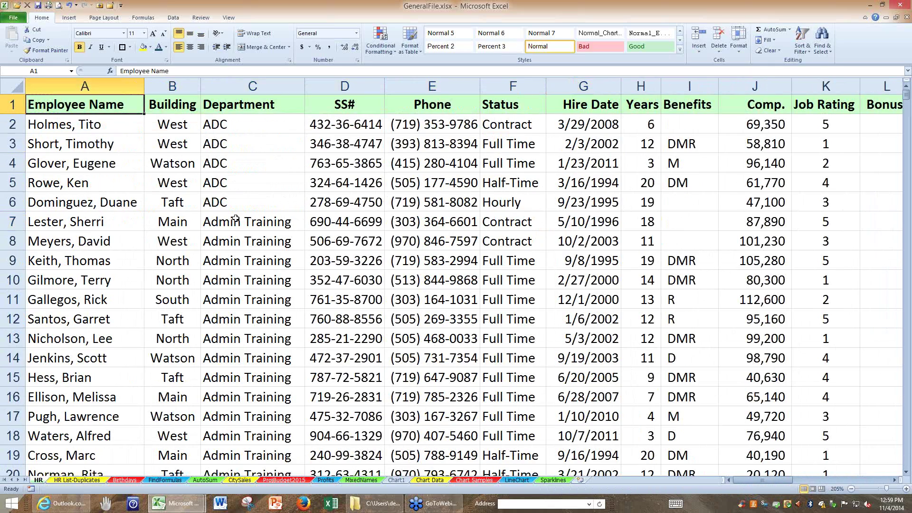
{"action": "scroll", "coordinate": [233, 213], "scroll_direction": "down", "scroll_amount": 2}
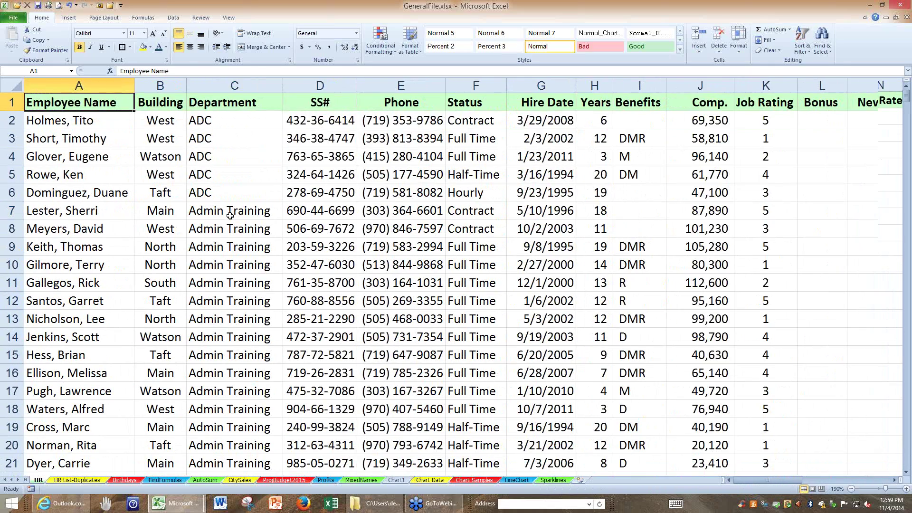
- Examine the Employee Name column by selecting several of its names and the whole of column A
{"action": "left_click", "coordinate": [370, 217]}
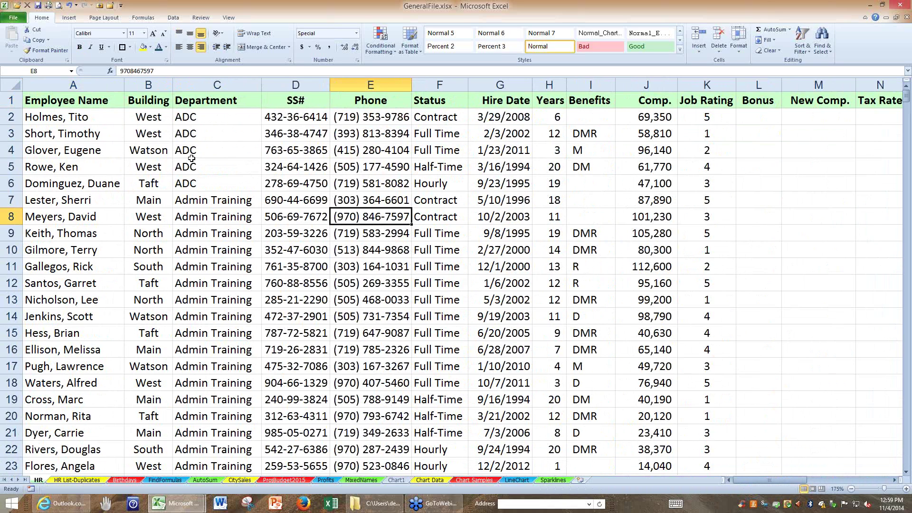
{"action": "left_click", "coordinate": [100, 137]}
{"action": "left_click", "coordinate": [92, 180]}
{"action": "left_click", "coordinate": [90, 220]}
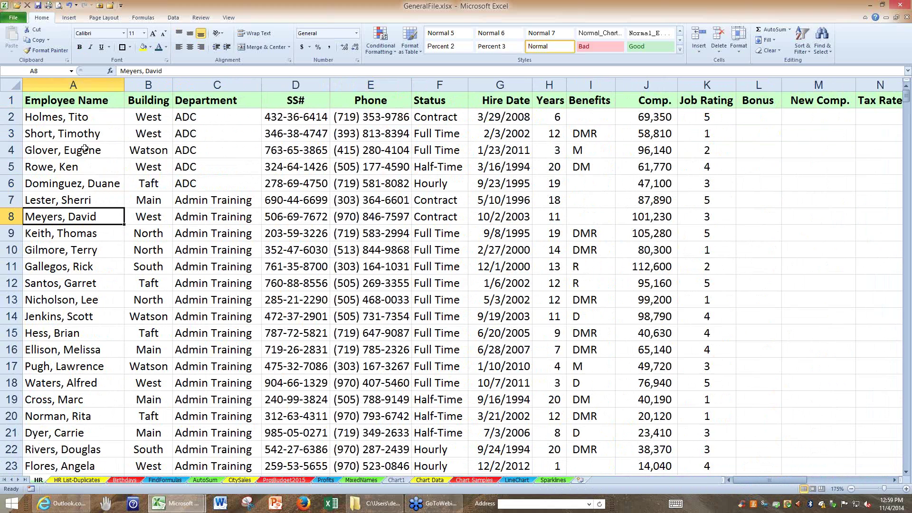
{"action": "left_click", "coordinate": [86, 81]}
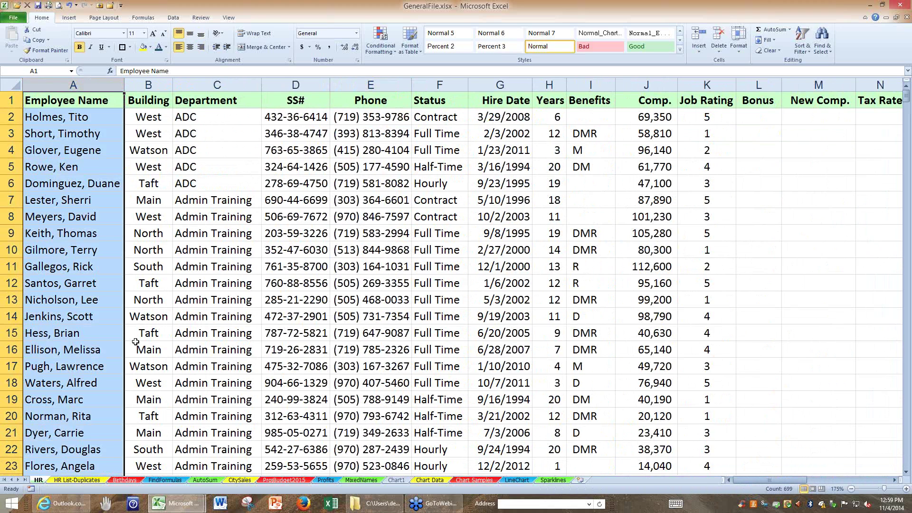
{"action": "left_click", "coordinate": [243, 332]}
- Sort the employee list alphabetically by Employee Name and highlight the record in A3:K3 to check that its data stayed together
{"action": "left_click", "coordinate": [98, 167]}
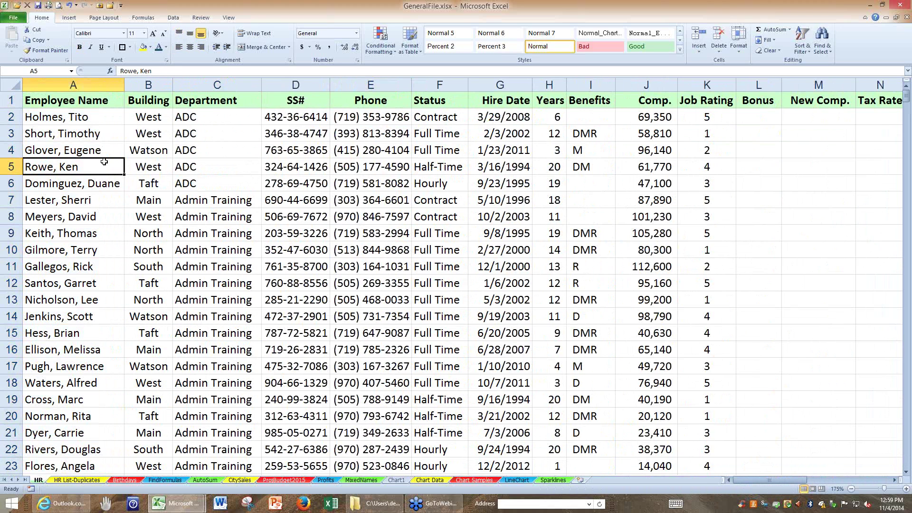
{"action": "left_click", "coordinate": [173, 18]}
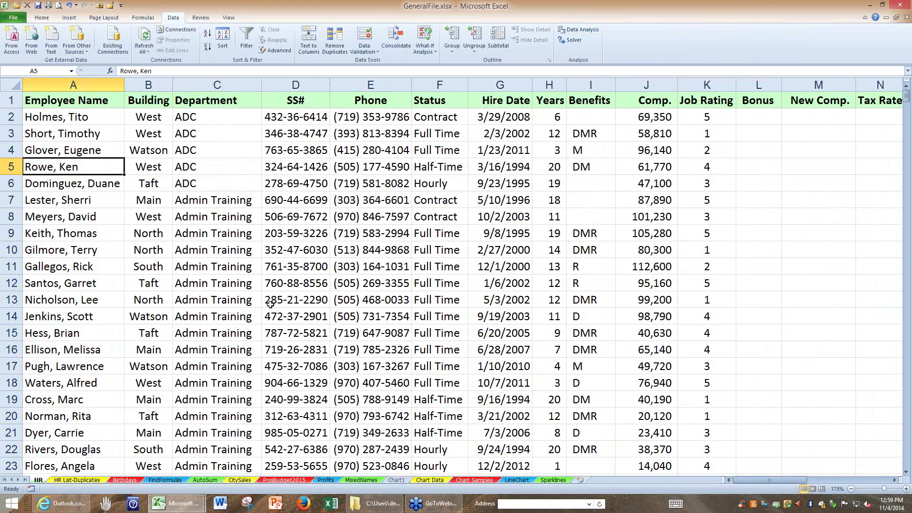
{"action": "left_click", "coordinate": [208, 36]}
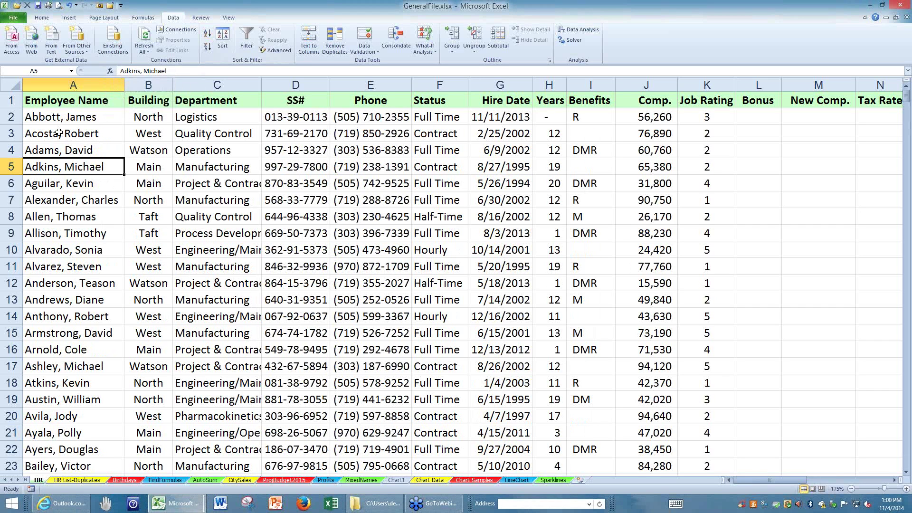
{"action": "left_click_drag", "start_coordinate": [58, 134], "coordinate": [693, 137]}
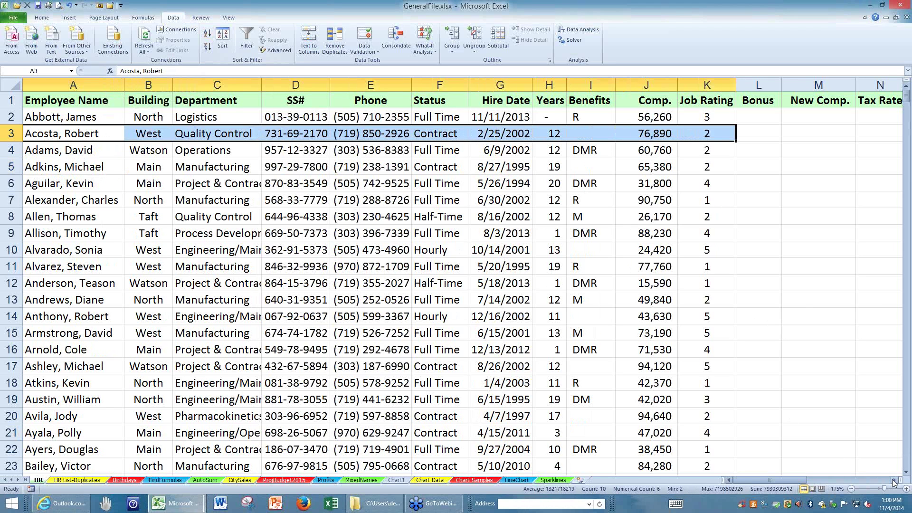
{"action": "left_click", "coordinate": [894, 483]}
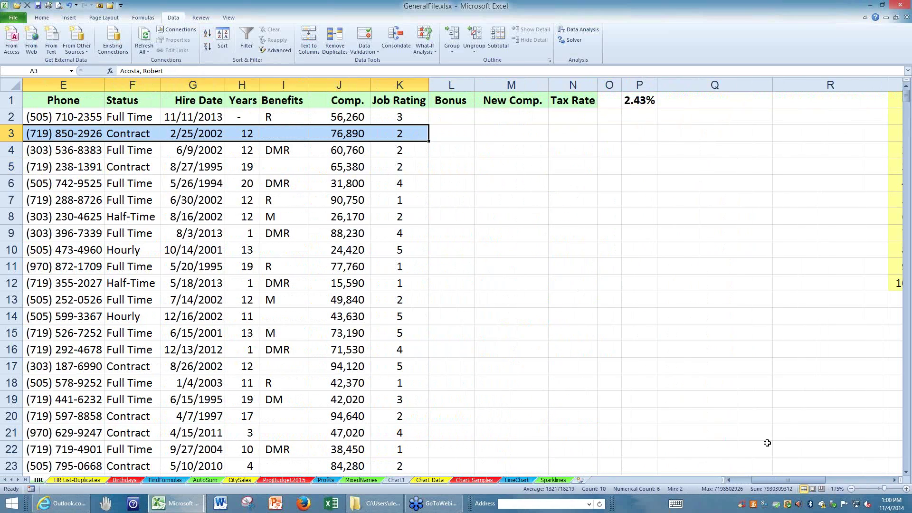
{"action": "left_click", "coordinate": [741, 480]}
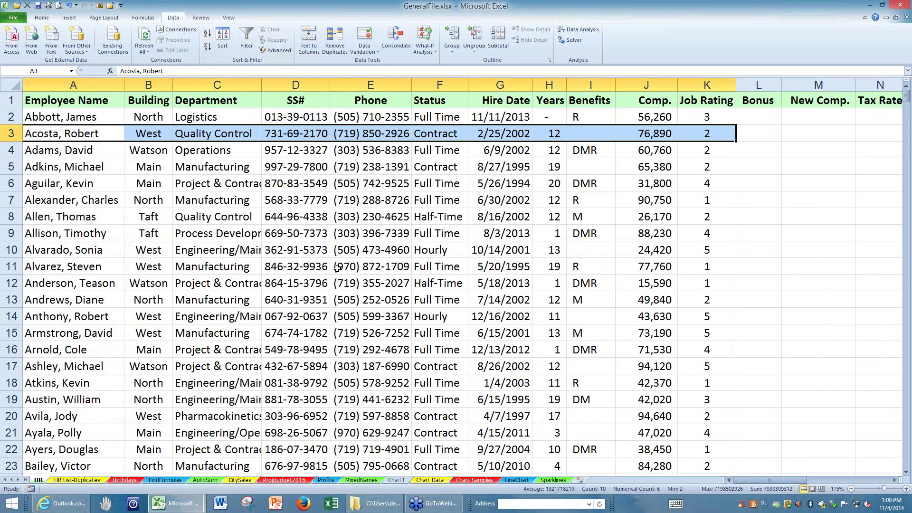
{"action": "left_click", "coordinate": [154, 183]}
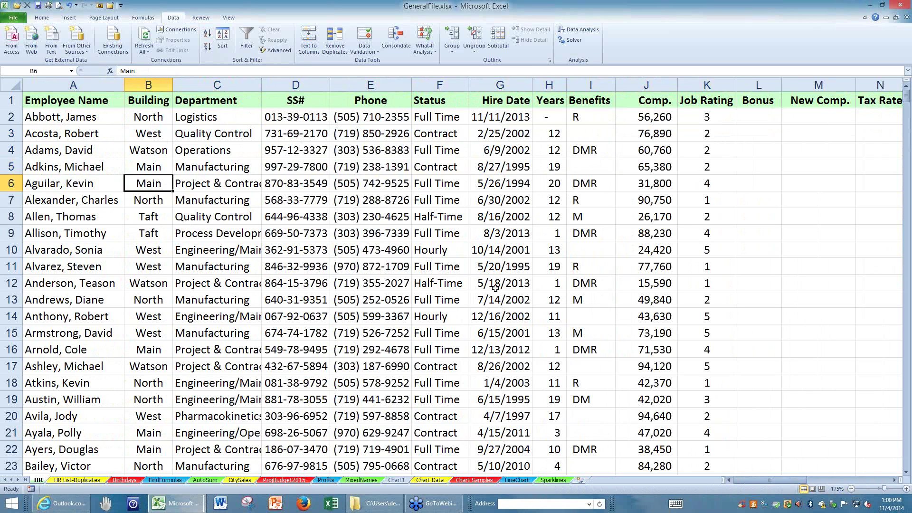
- Sort the employee list by Hire Date newest first, then re-sort it oldest first and highlight the first record in A2:K2
{"action": "left_click", "coordinate": [505, 136]}
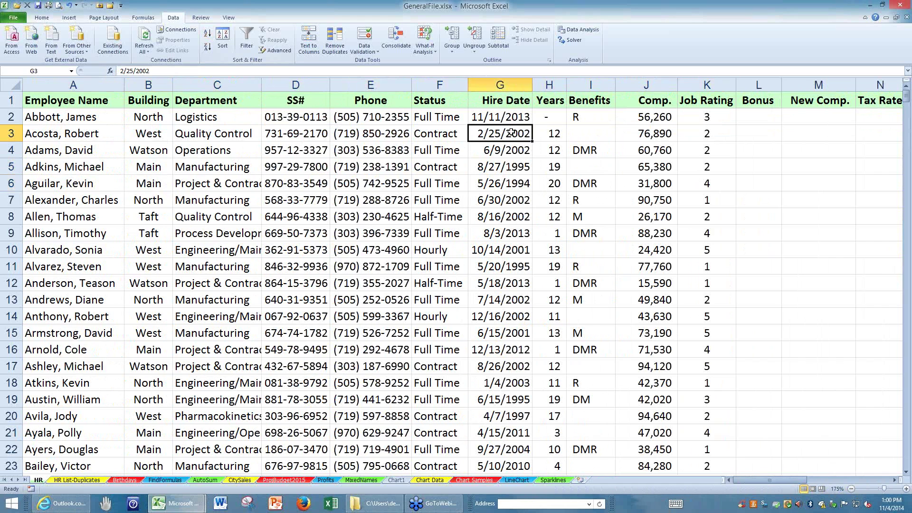
{"action": "left_click", "coordinate": [205, 48]}
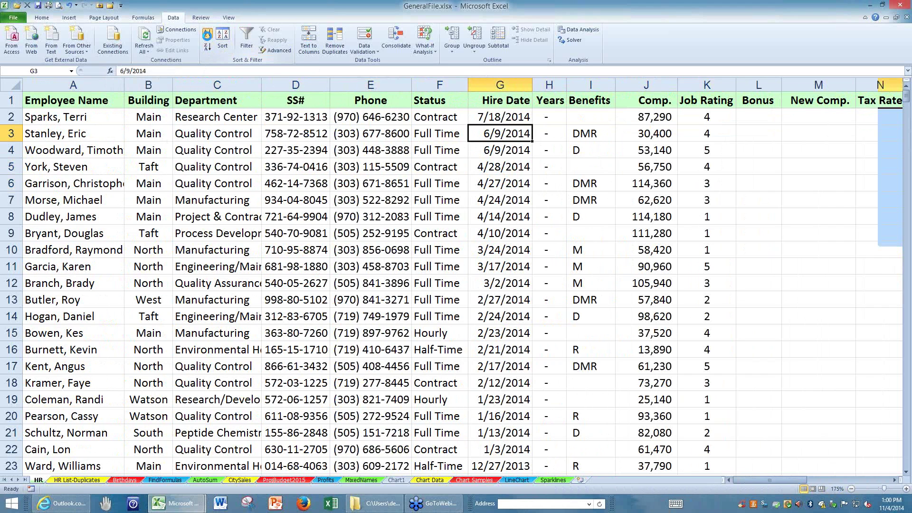
{"action": "left_click", "coordinate": [208, 34]}
{"action": "left_click", "coordinate": [295, 217]}
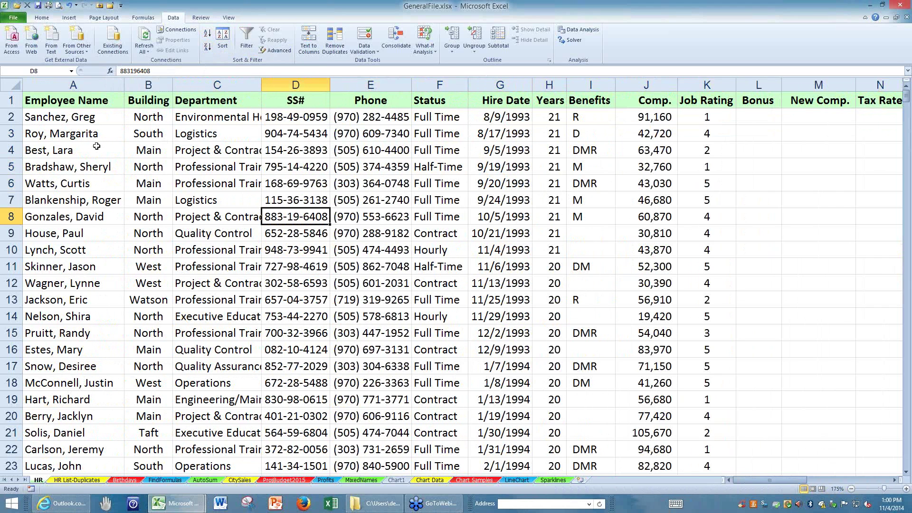
{"action": "left_click_drag", "start_coordinate": [64, 117], "coordinate": [697, 119]}
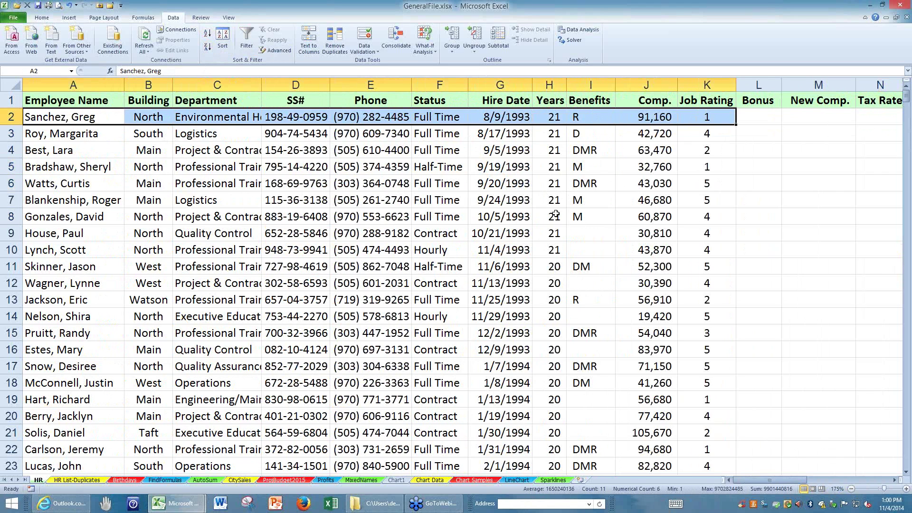
{"action": "left_click", "coordinate": [505, 233]}
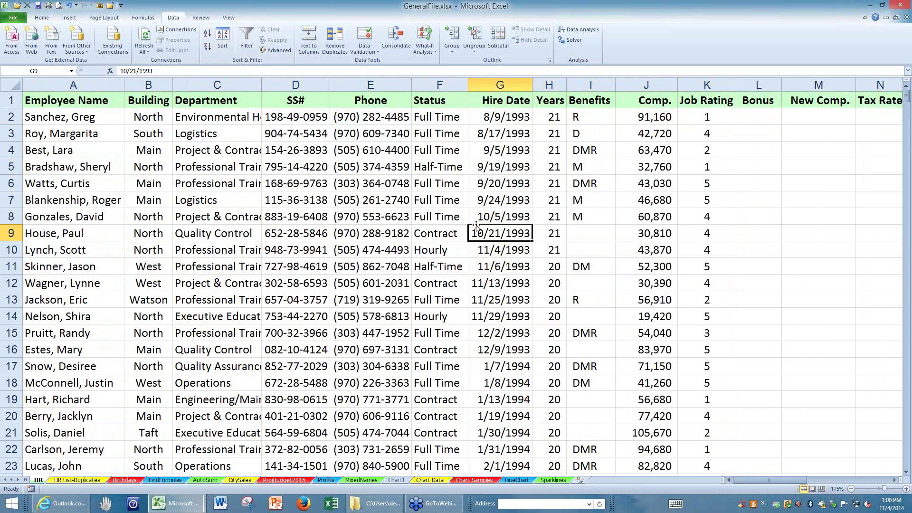
- Sort the employee list by Comp. from largest to smallest
{"action": "left_click", "coordinate": [652, 166]}
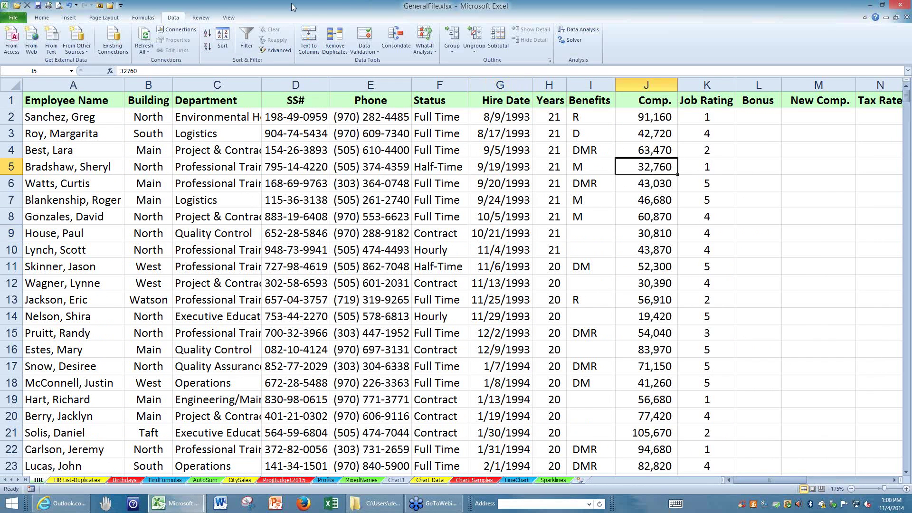
{"action": "left_click", "coordinate": [207, 50]}
{"action": "left_click", "coordinate": [238, 298]}
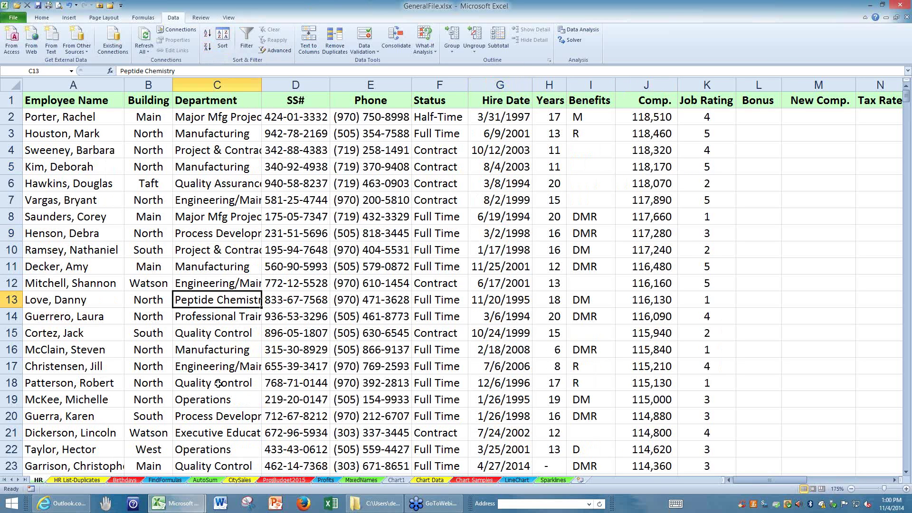
- Examine the Comp. and Status columns of the sorted list well down the sheet, and return to the first records
{"action": "left_click", "coordinate": [628, 83]}
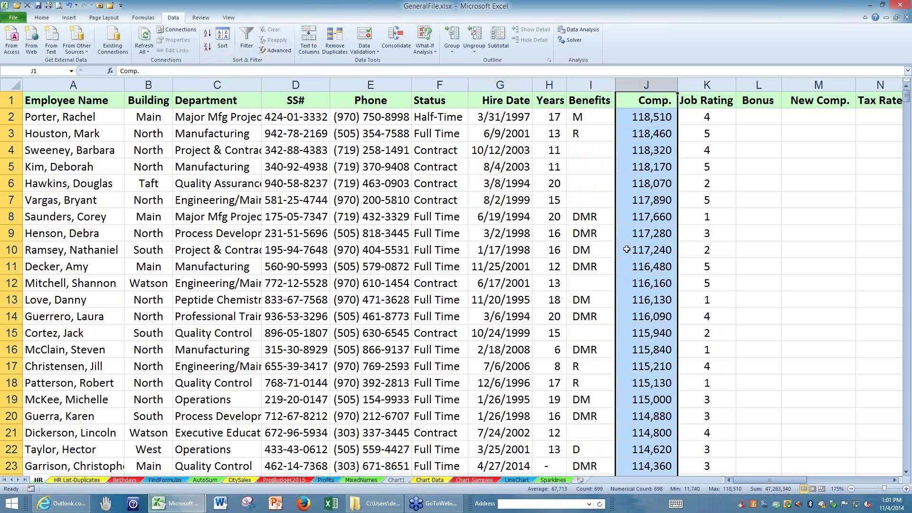
{"action": "left_click", "coordinate": [634, 201]}
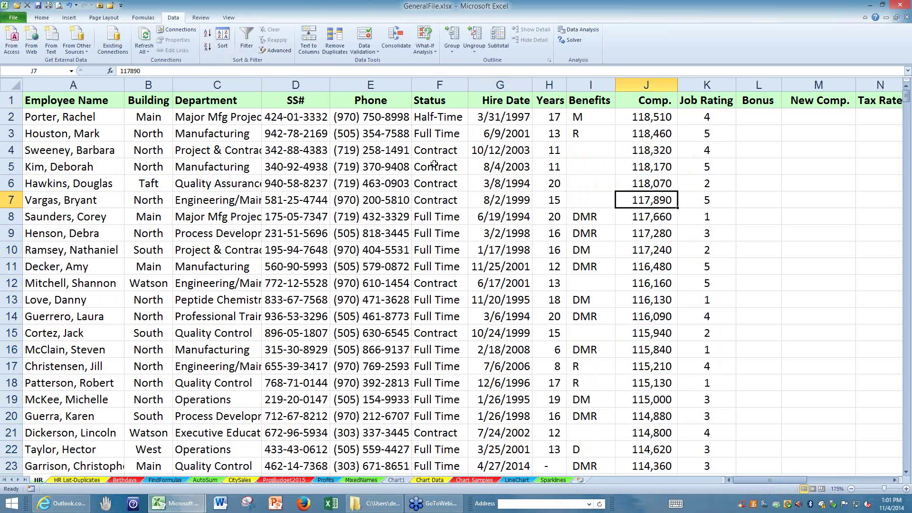
{"action": "left_click", "coordinate": [434, 200]}
{"action": "left_click_drag", "start_coordinate": [433, 152], "coordinate": [648, 197]}
{"action": "left_click", "coordinate": [454, 250]}
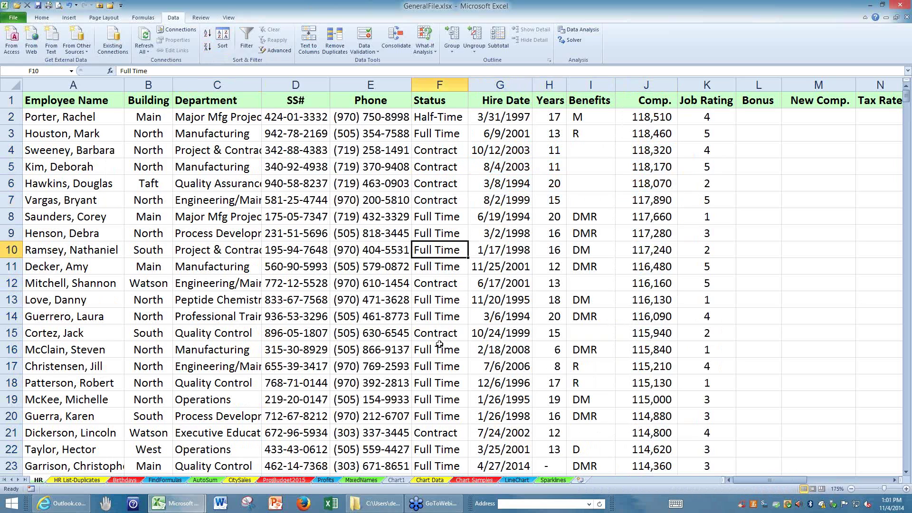
{"action": "scroll", "coordinate": [439, 344], "scroll_direction": "down", "scroll_amount": 20}
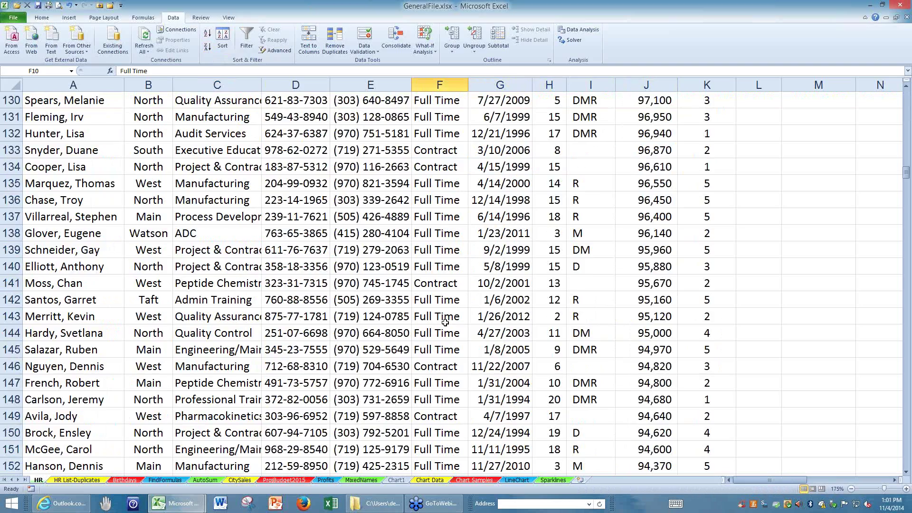
{"action": "scroll", "coordinate": [445, 323], "scroll_direction": "down", "scroll_amount": 20}
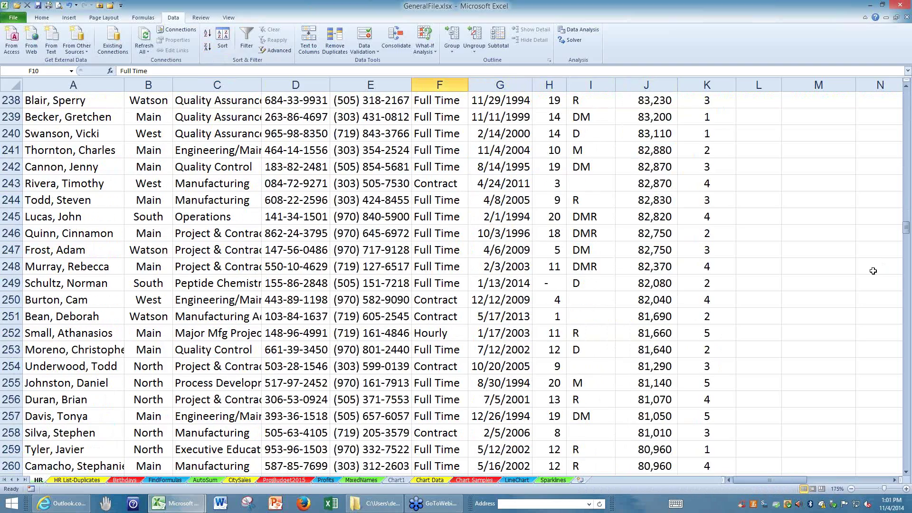
{"action": "scroll", "coordinate": [873, 271], "scroll_direction": "down", "scroll_amount": 15}
{"action": "left_click_drag", "start_coordinate": [906, 251], "coordinate": [907, 88]}
{"action": "left_click", "coordinate": [294, 169]}
{"action": "left_click", "coordinate": [291, 186]}
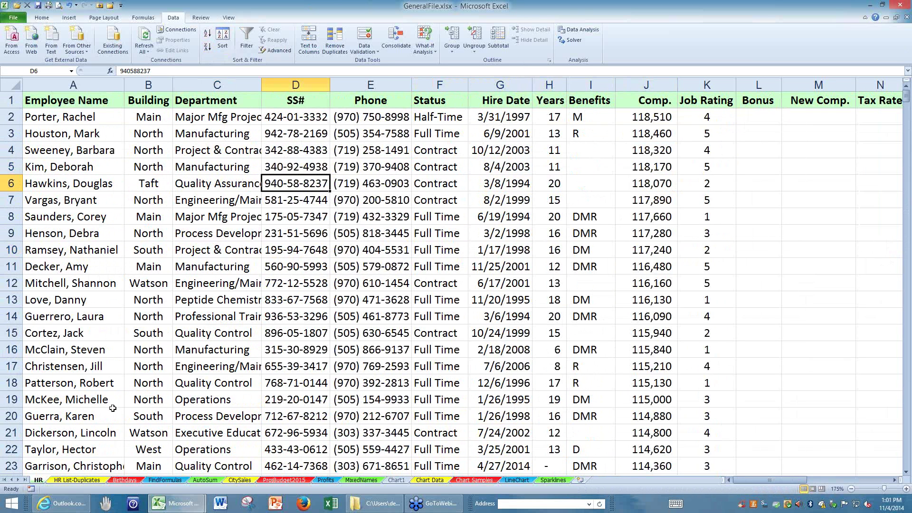
{"action": "left_click", "coordinate": [263, 266]}
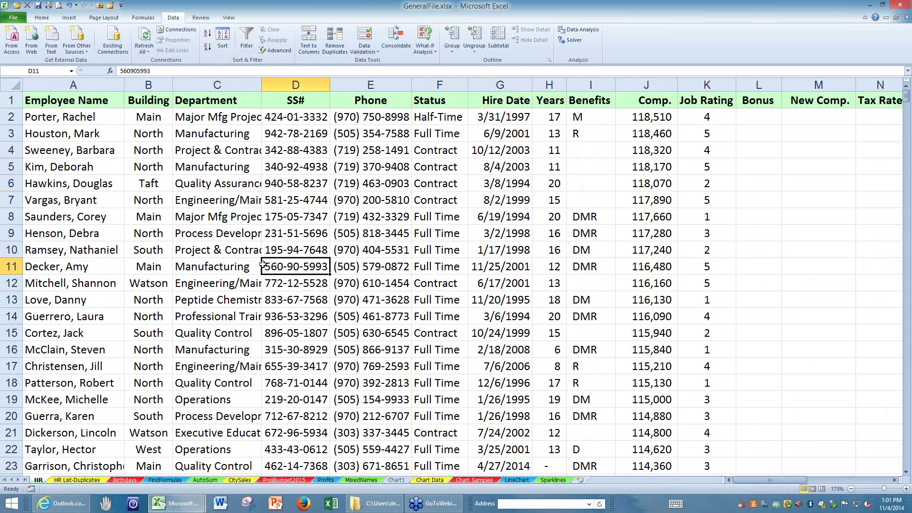
- Open the Birthdays sheet, zoom in to 265% and inspect the DATEDIF formula in F2, highlighting its TODAY() argument without changing it
{"action": "left_click", "coordinate": [120, 480]}
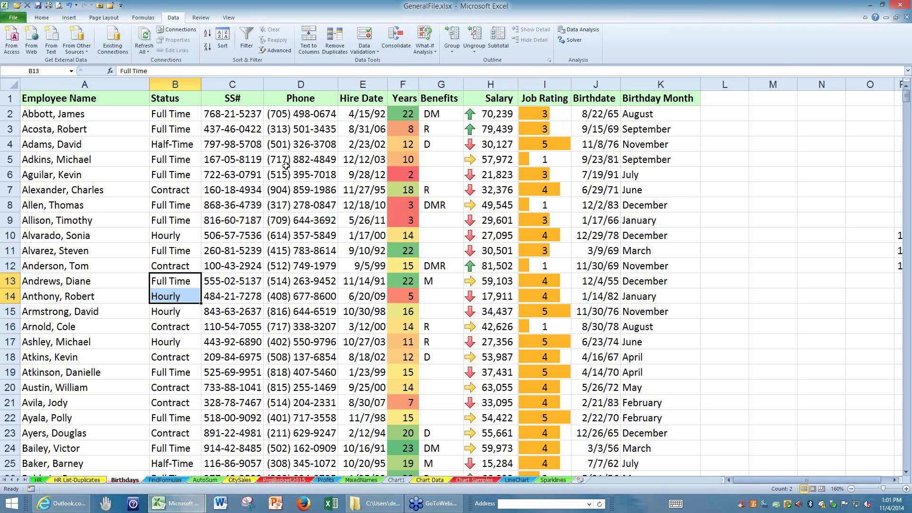
{"action": "left_click", "coordinate": [363, 84]}
{"action": "left_click", "coordinate": [401, 114]}
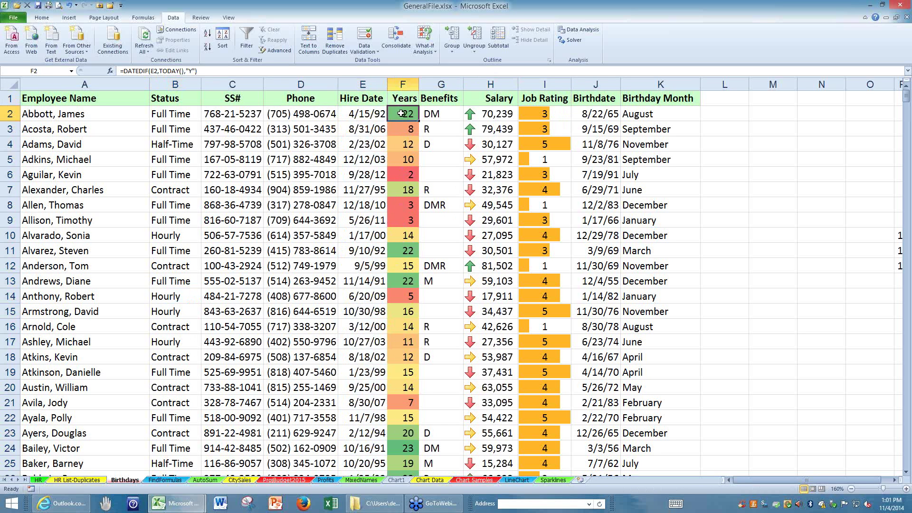
{"action": "left_click", "coordinate": [366, 99]}
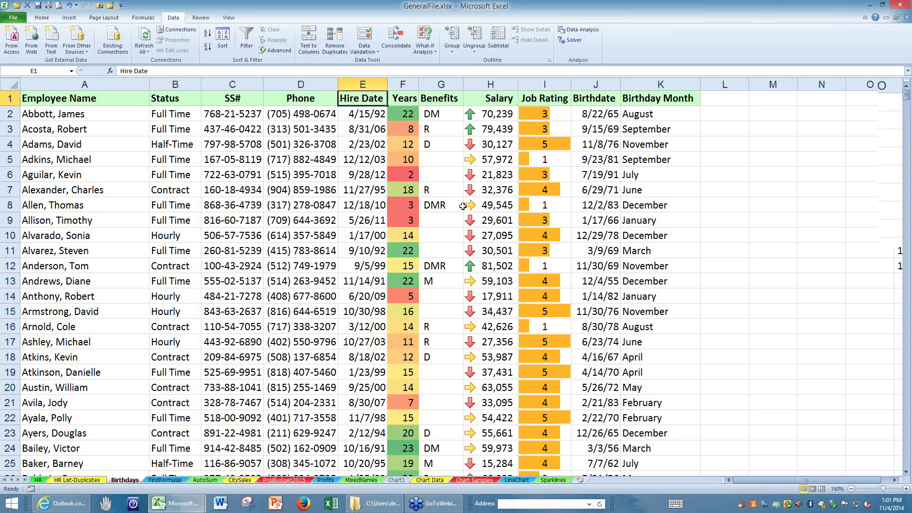
{"action": "scroll", "coordinate": [463, 206], "scroll_direction": "up", "scroll_amount": 3}
{"action": "scroll", "coordinate": [463, 206], "scroll_direction": "up", "scroll_amount": 4}
{"action": "key", "text": "Down"}
{"action": "key", "text": "Right"}
{"action": "key", "text": "F2"}
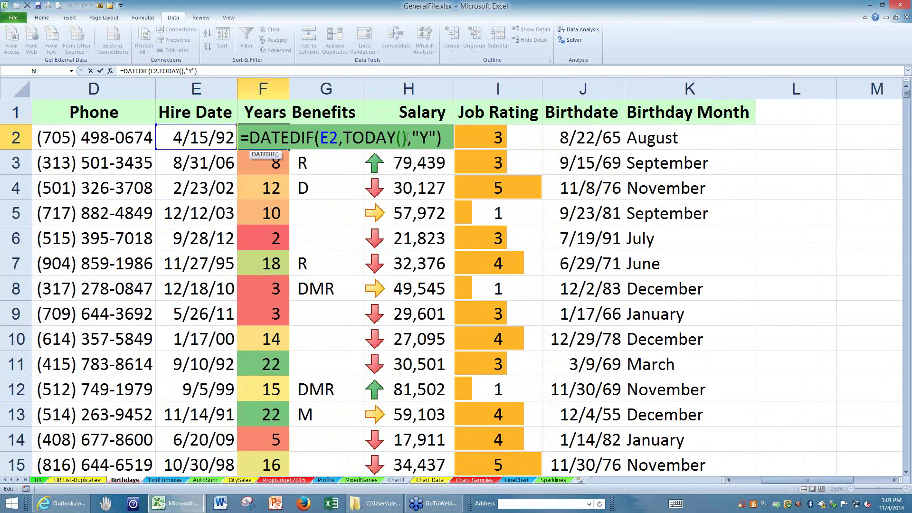
{"action": "left_click_drag", "start_coordinate": [407, 136], "coordinate": [342, 138]}
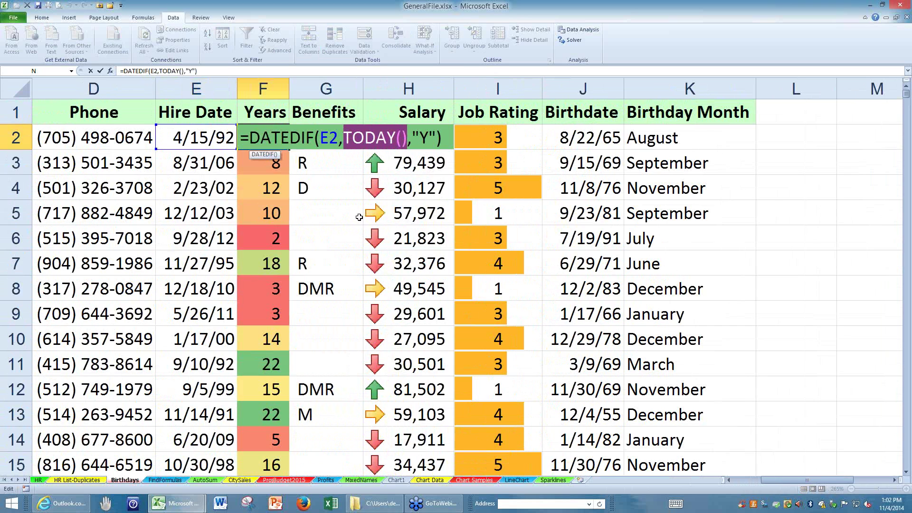
{"action": "key", "text": "ctrl+Return"}
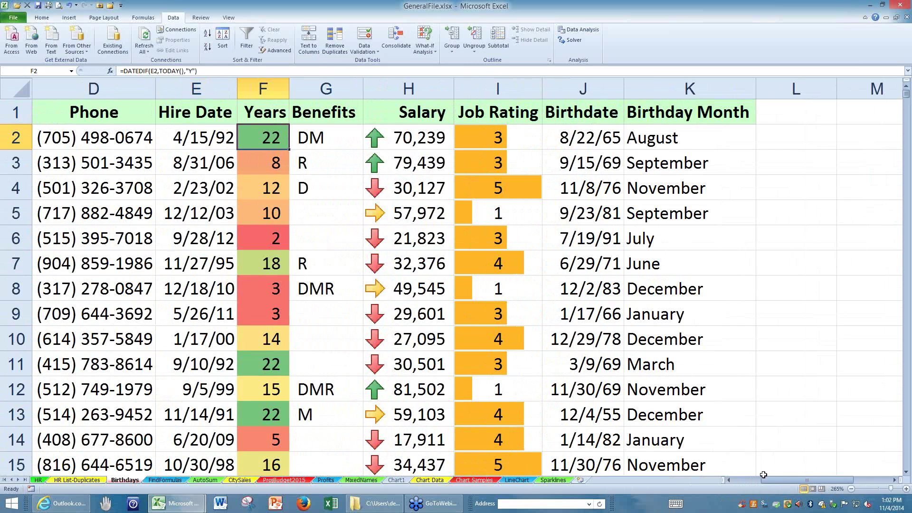
- Review the Years and Hire Date cells beside the employee names on Birthdays, visit A1 and zoom the sheet out to 235%
{"action": "left_click_drag", "start_coordinate": [766, 478], "coordinate": [746, 481]}
{"action": "left_click_drag", "start_coordinate": [745, 479], "coordinate": [712, 480]}
{"action": "left_click", "coordinate": [663, 138]}
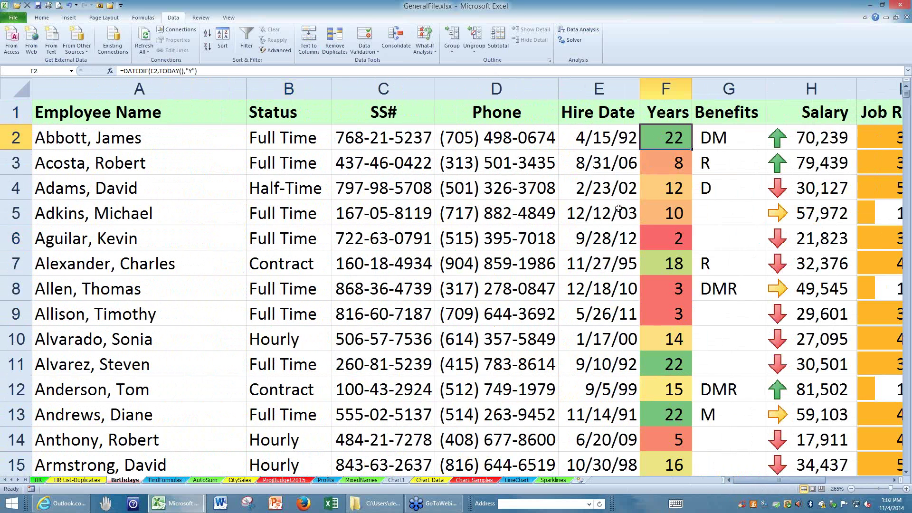
{"action": "left_click", "coordinate": [602, 212]}
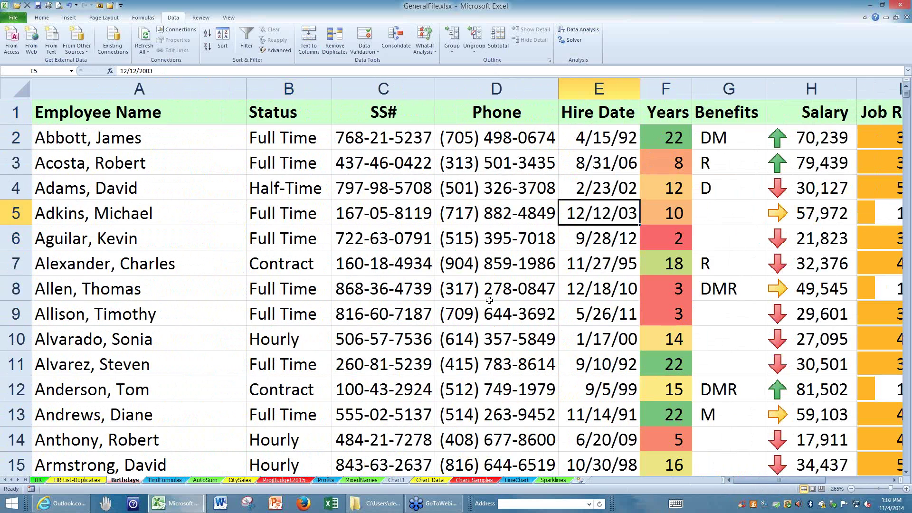
{"action": "left_click", "coordinate": [173, 139]}
{"action": "left_click", "coordinate": [134, 114]}
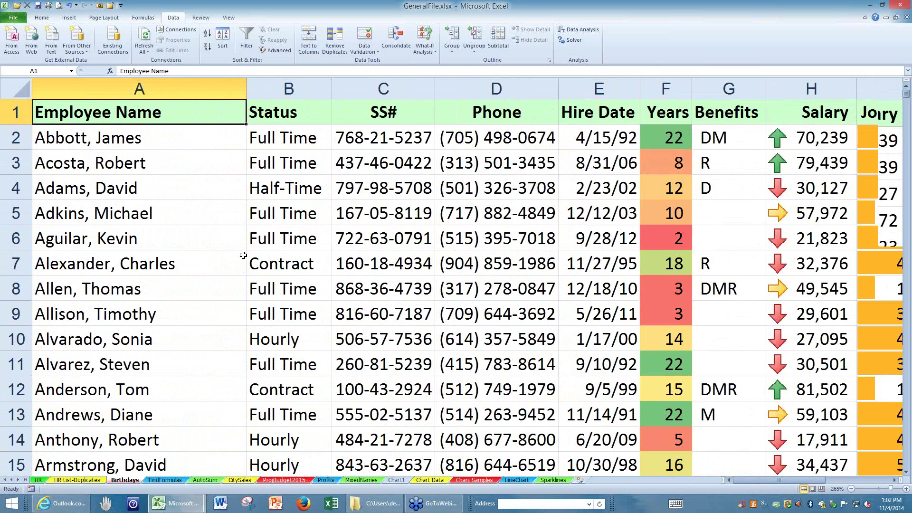
{"action": "scroll", "coordinate": [243, 255], "scroll_direction": "up", "scroll_amount": 1}
{"action": "scroll", "coordinate": [244, 255], "scroll_direction": "down", "scroll_amount": 3}
{"action": "left_click", "coordinate": [434, 245]}
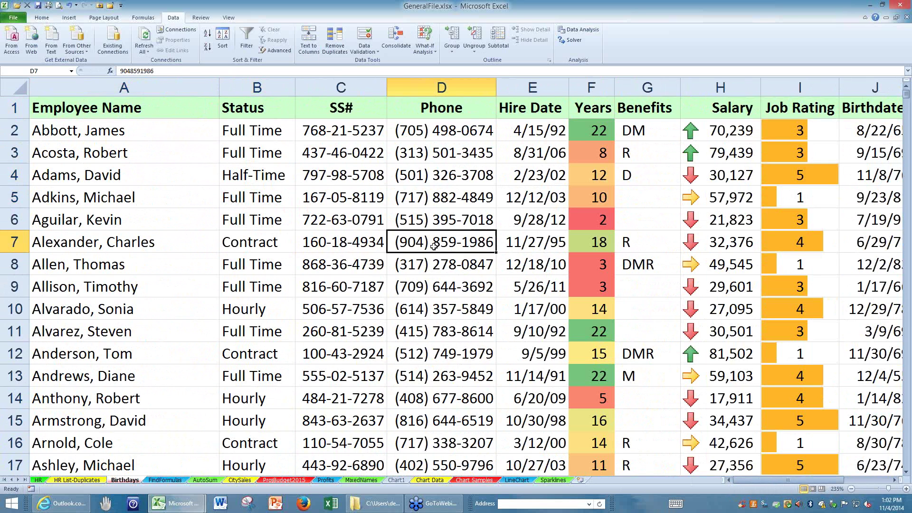
- Return to the HR sheet and turn on filtering for the employee list
{"action": "left_click", "coordinate": [39, 481]}
{"action": "left_click", "coordinate": [88, 134]}
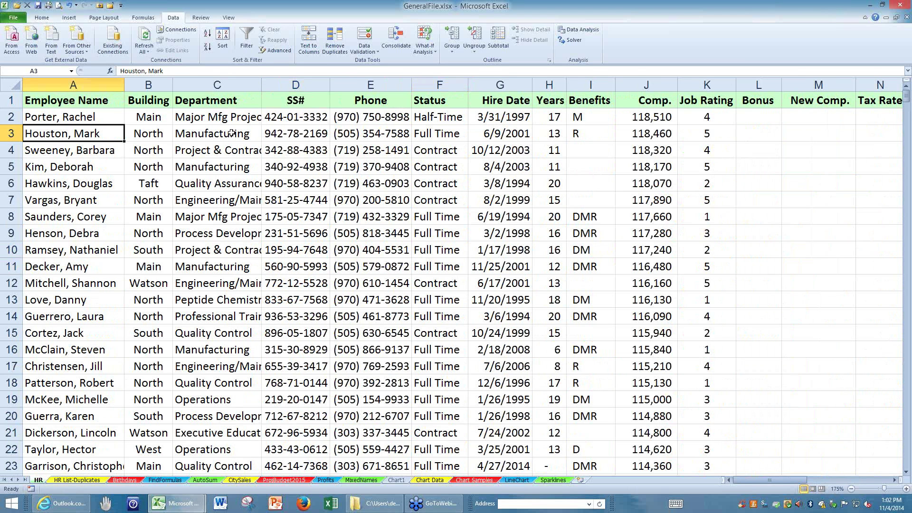
{"action": "left_click", "coordinate": [246, 45]}
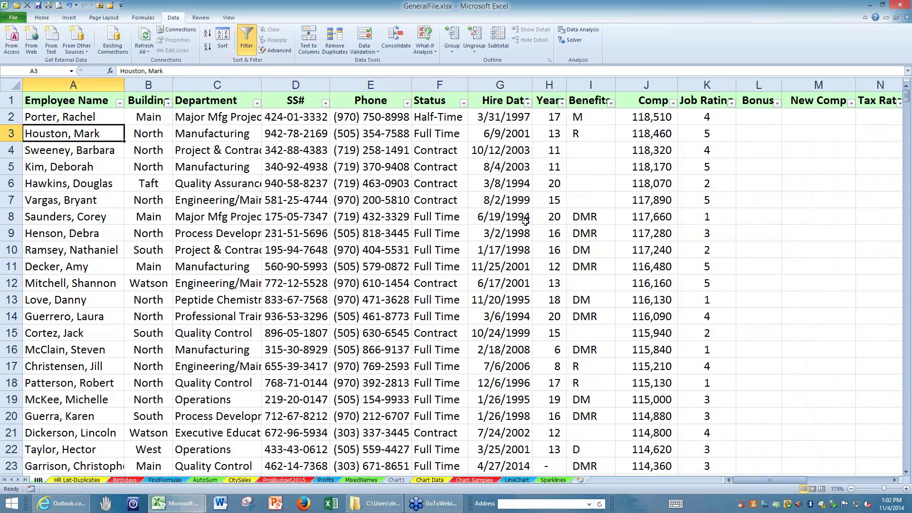
- Filter the Status column to show only Full Time employees
{"action": "left_click", "coordinate": [464, 103]}
{"action": "left_click", "coordinate": [370, 192]}
{"action": "left_click", "coordinate": [369, 206]}
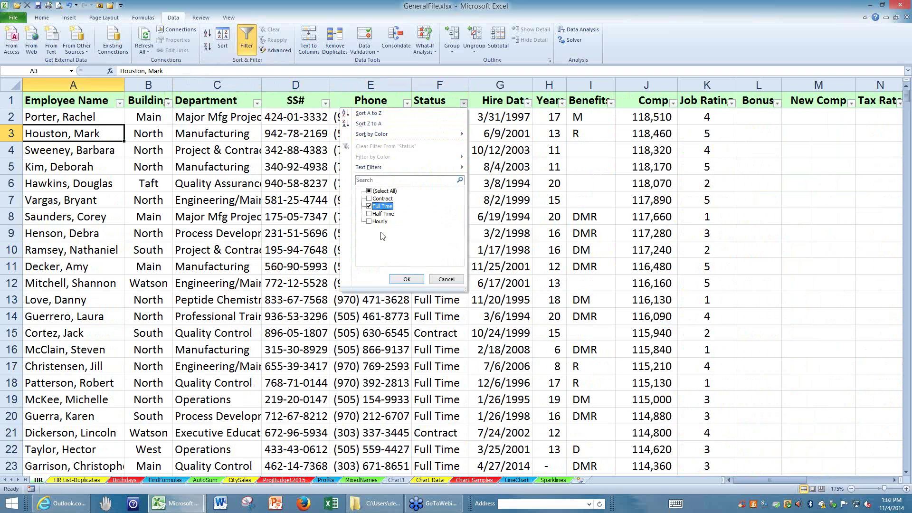
{"action": "left_click", "coordinate": [401, 282]}
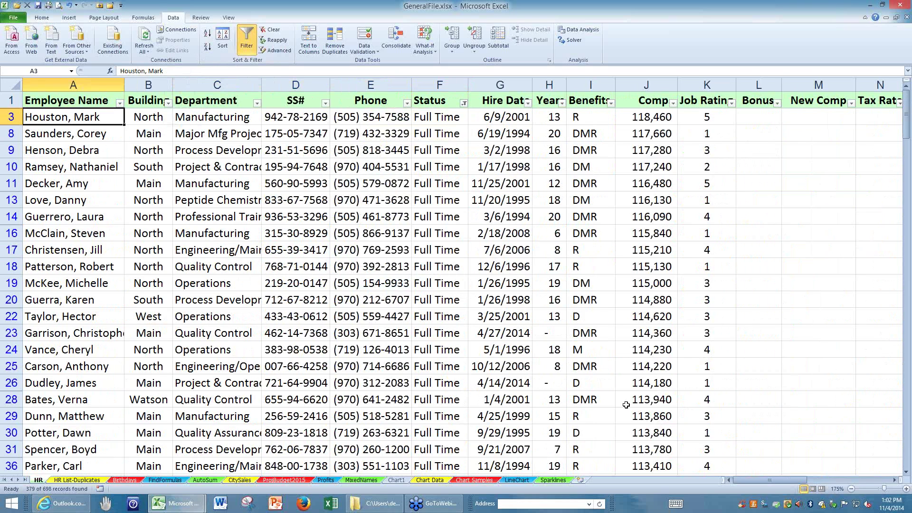
- Filter the Job Rating column to show only employees with a rating of 5
{"action": "left_click", "coordinate": [731, 103]}
{"action": "left_click", "coordinate": [642, 191]}
{"action": "left_click", "coordinate": [639, 228]}
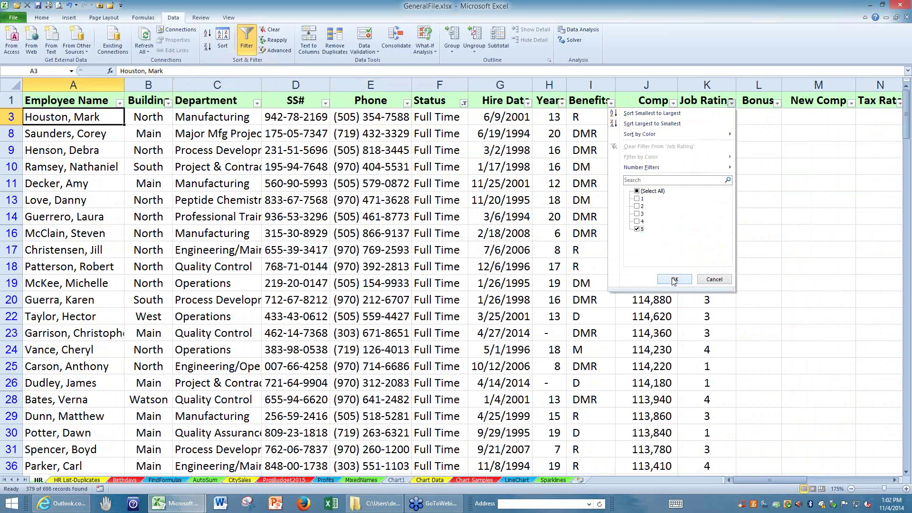
{"action": "left_click", "coordinate": [673, 281]}
{"action": "left_click", "coordinate": [334, 245]}
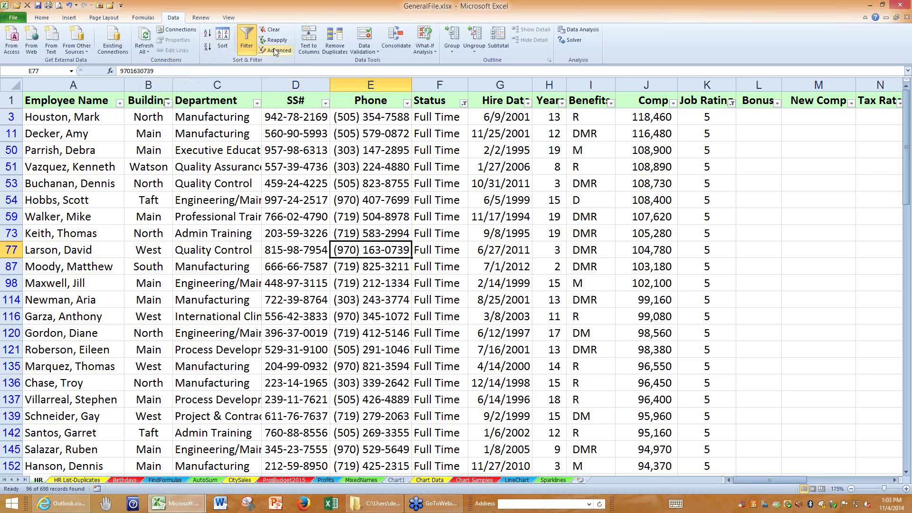
{"action": "left_click", "coordinate": [337, 185]}
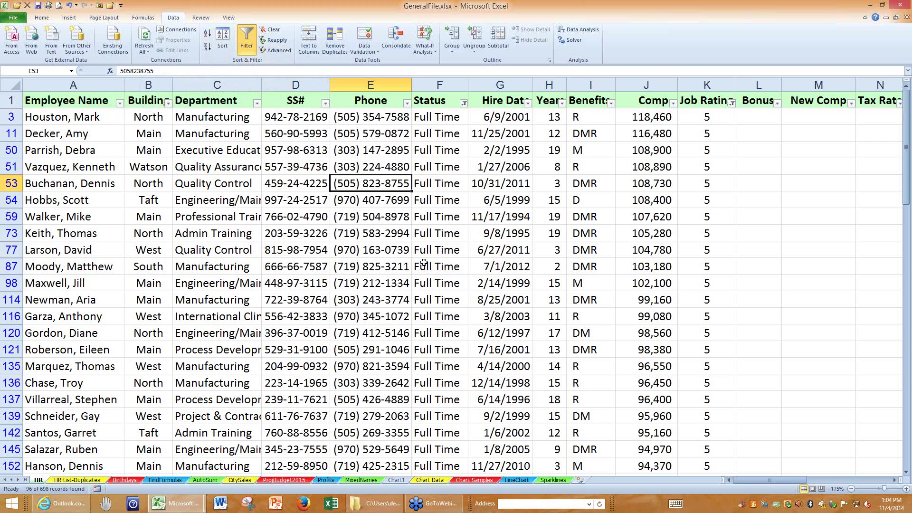
- Turn off filtering for the employee list and sort it by Employee Name in ascending order
{"action": "left_click", "coordinate": [103, 116]}
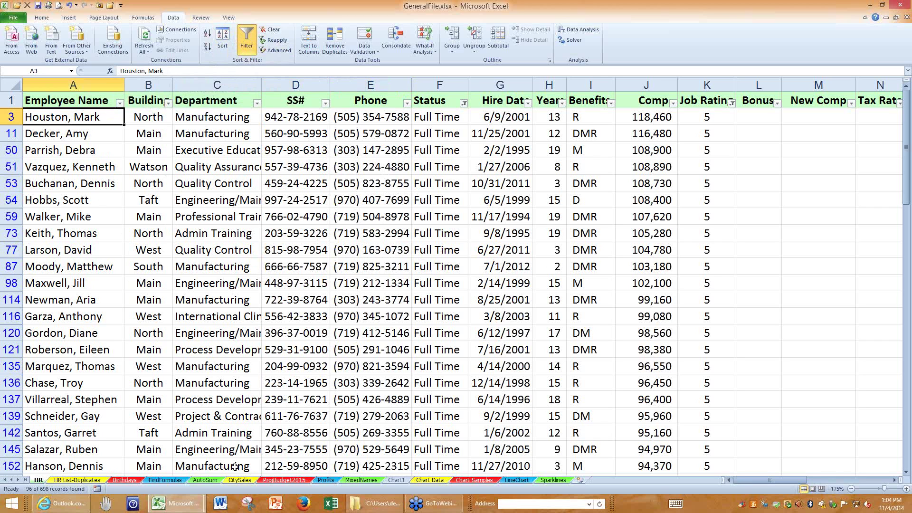
{"action": "left_click", "coordinate": [246, 42]}
{"action": "left_click", "coordinate": [188, 205]}
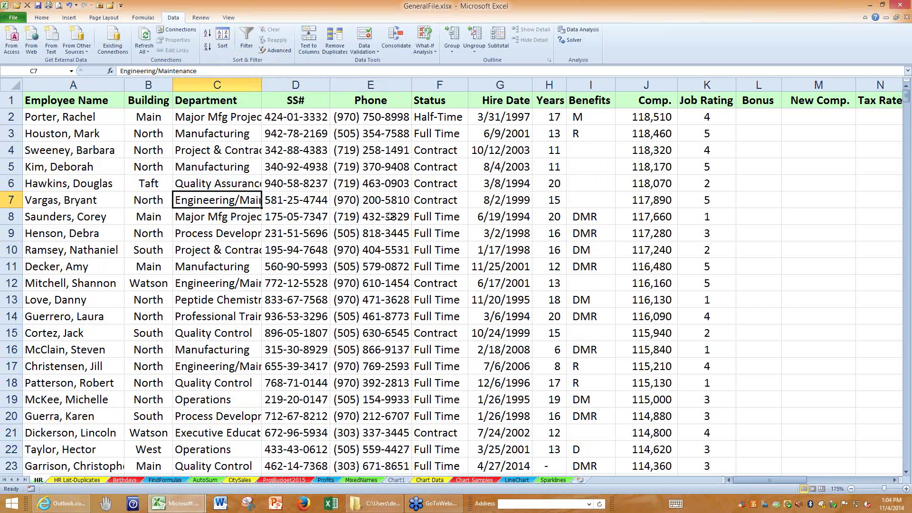
{"action": "left_click", "coordinate": [101, 134]}
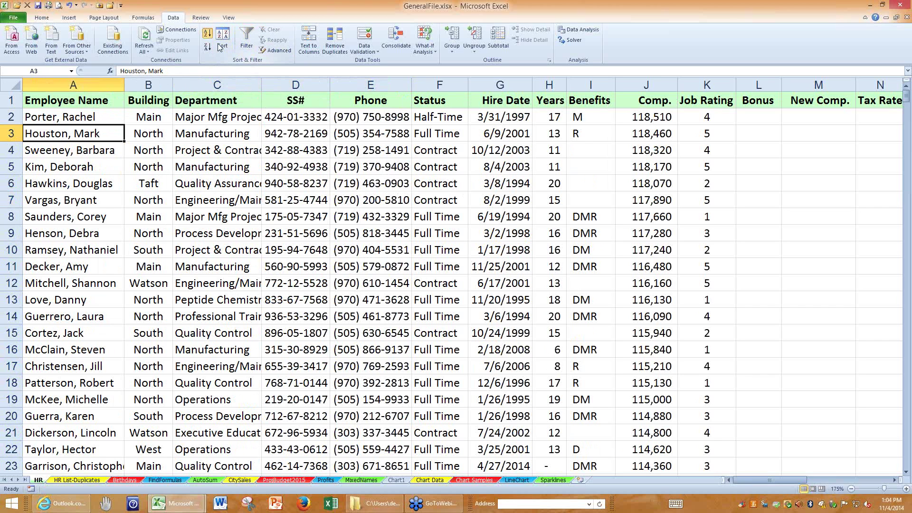
{"action": "left_click", "coordinate": [207, 33]}
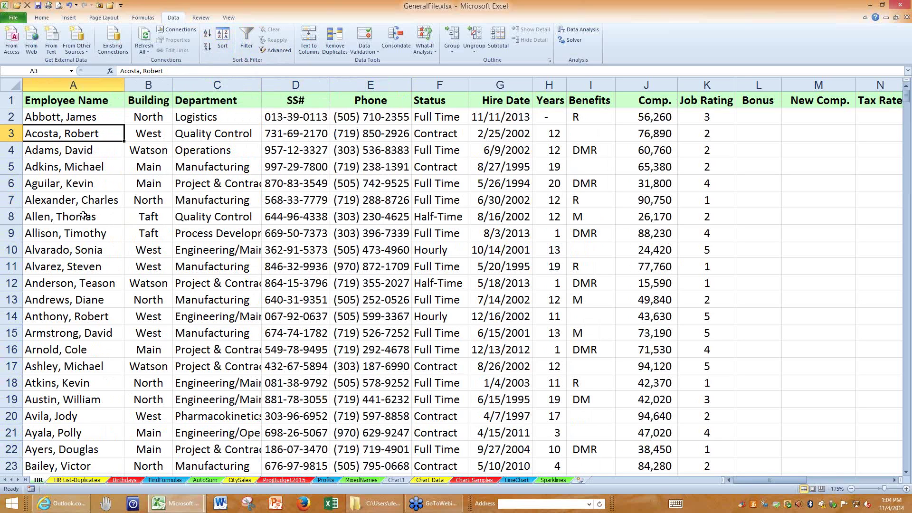
- Apply strikethrough to the employee record in A8:K8 on the HR sheet
{"action": "left_click_drag", "start_coordinate": [81, 217], "coordinate": [687, 216]}
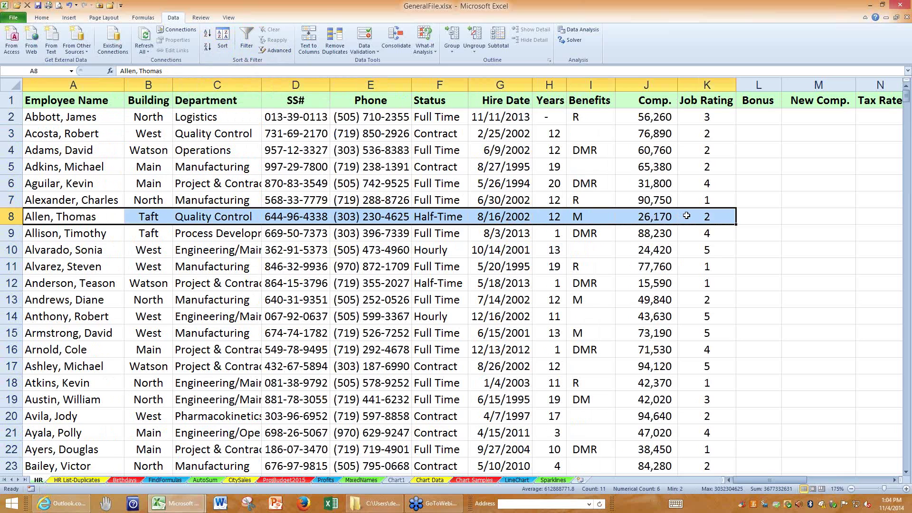
{"action": "key", "text": "ctrl+5"}
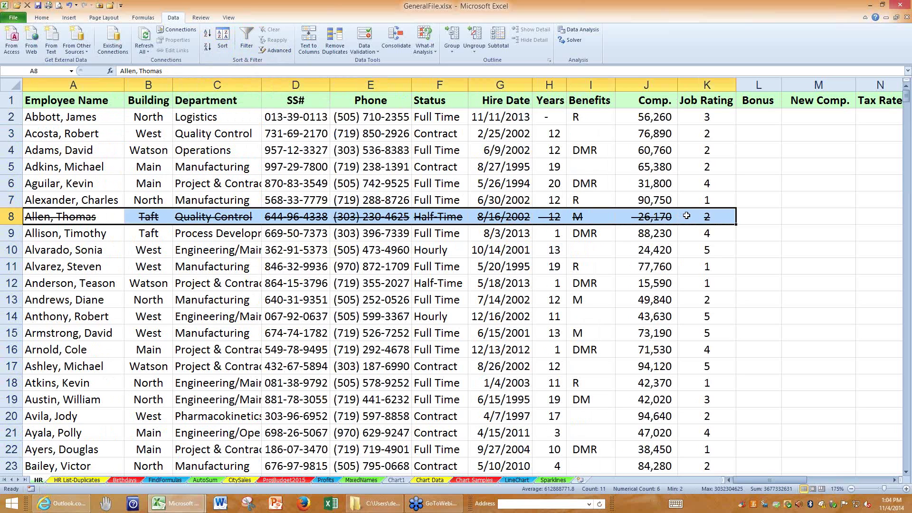
{"action": "left_click", "coordinate": [305, 145]}
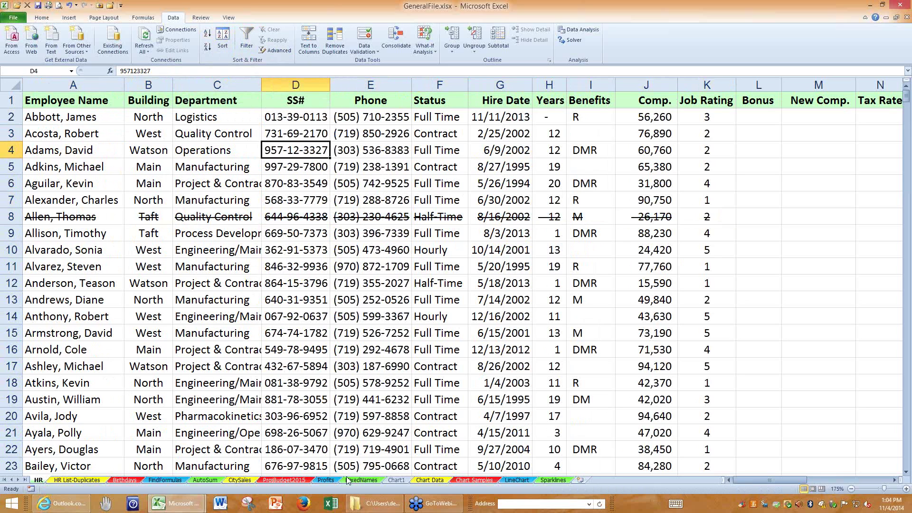
- Open the Profits sheet and insert the current date, 11/4/2014, in A3
{"action": "left_click", "coordinate": [330, 481]}
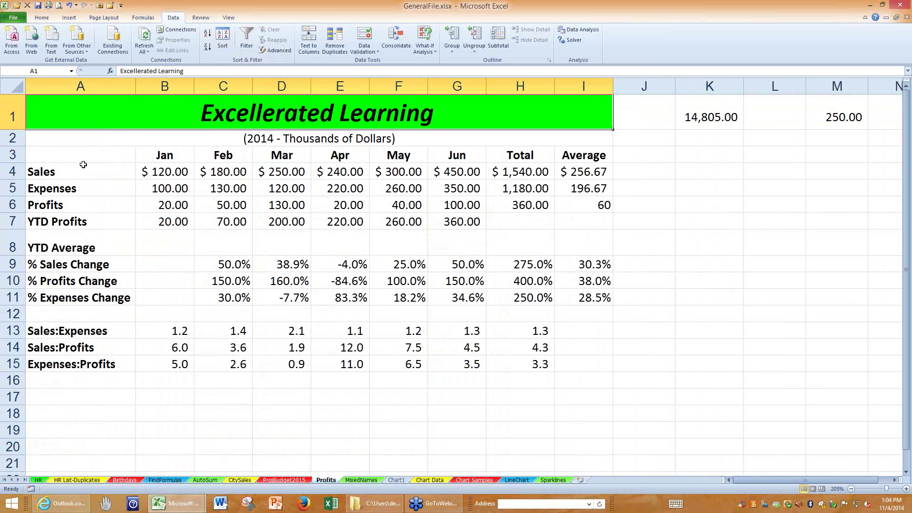
{"action": "left_click", "coordinate": [63, 151]}
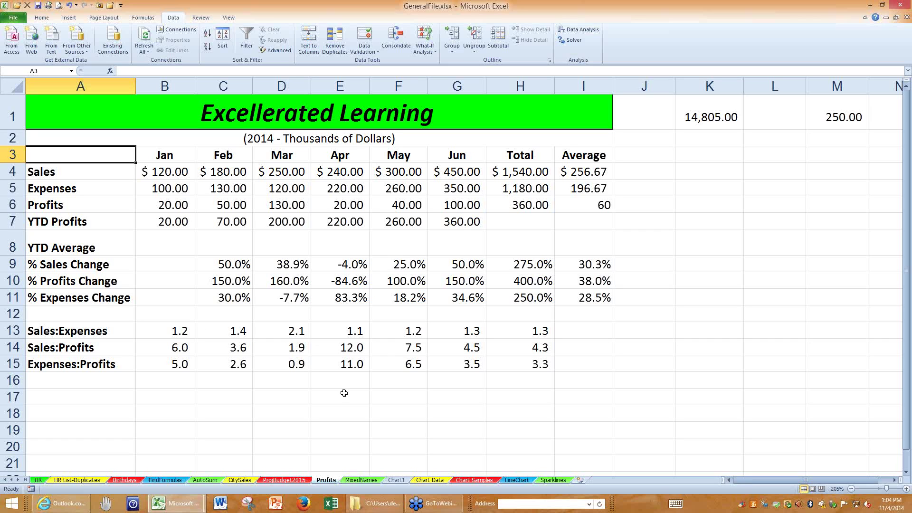
{"action": "key", "text": "ctrl+semicolon"}
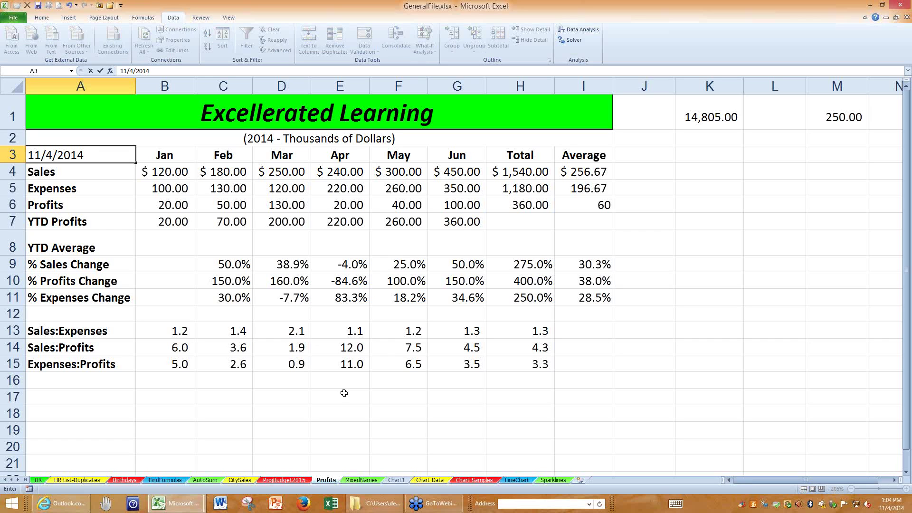
{"action": "key", "text": "Return"}
{"action": "left_click", "coordinate": [89, 158]}
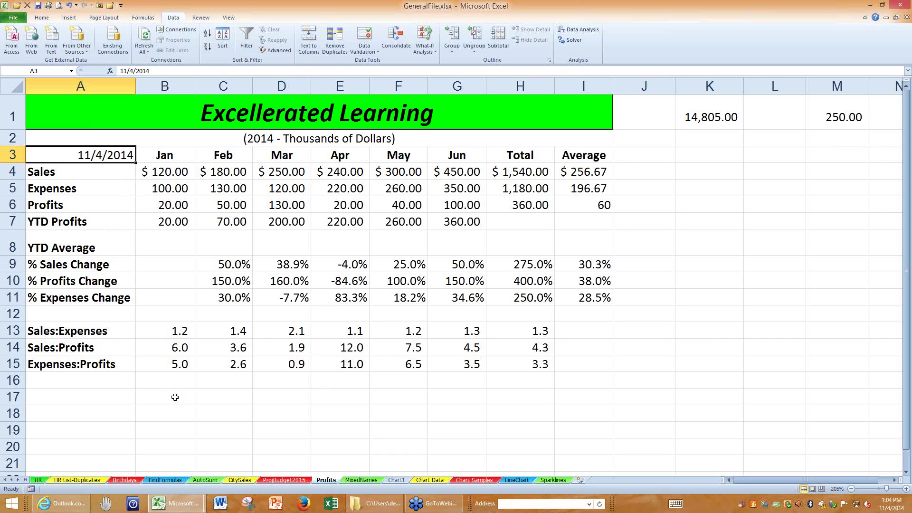
- Insert the current date, 11/4/2014, in A27 and fill a daily date series down to A38
{"action": "scroll", "coordinate": [175, 397], "scroll_direction": "down", "scroll_amount": 8}
{"action": "left_click", "coordinate": [108, 141]}
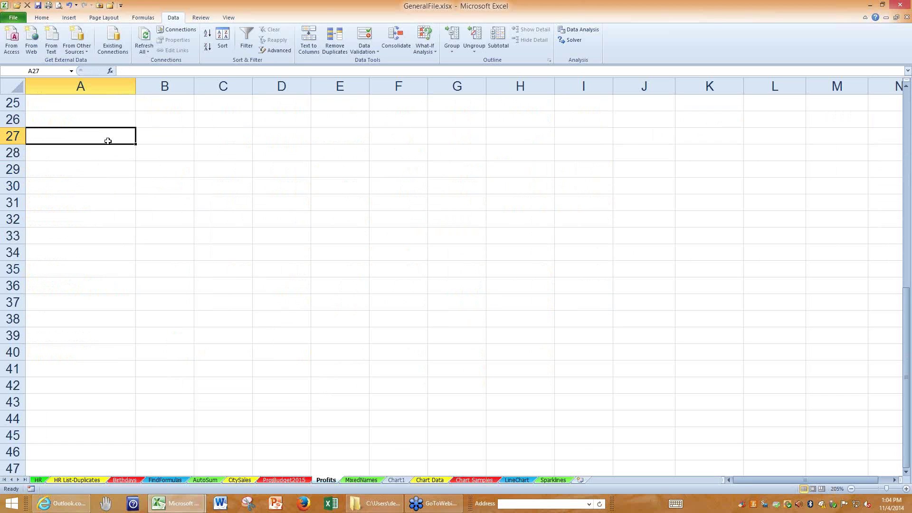
{"action": "key", "text": "ctrl+semicolon"}
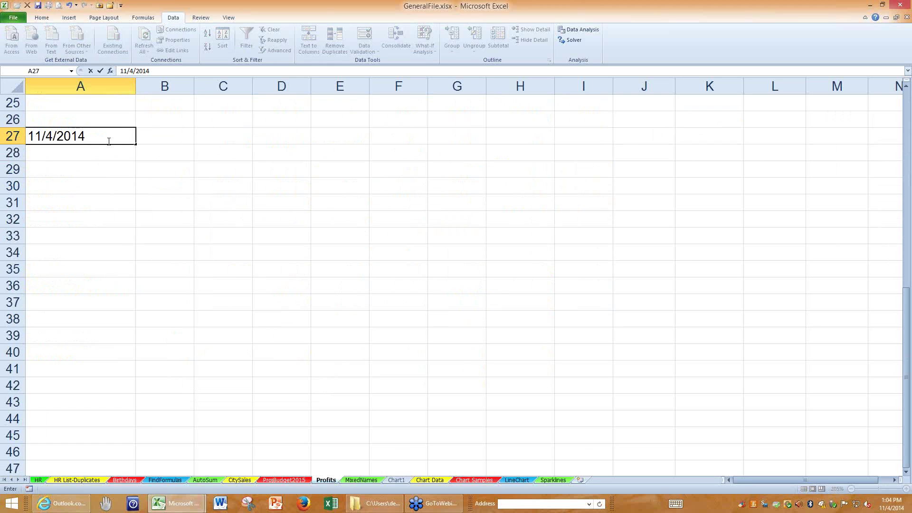
{"action": "key", "text": "Return"}
{"action": "left_click", "coordinate": [116, 137]}
{"action": "left_click_drag", "start_coordinate": [137, 144], "coordinate": [129, 327]}
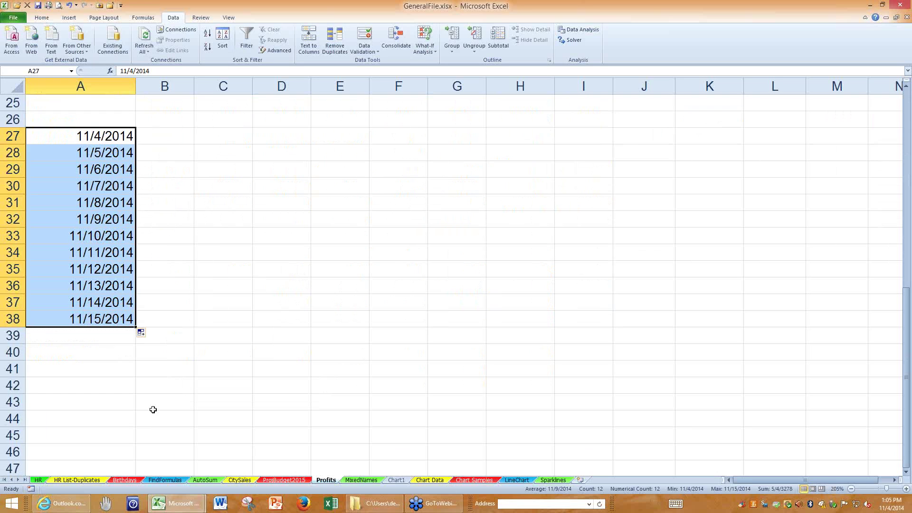
{"action": "left_click", "coordinate": [182, 323]}
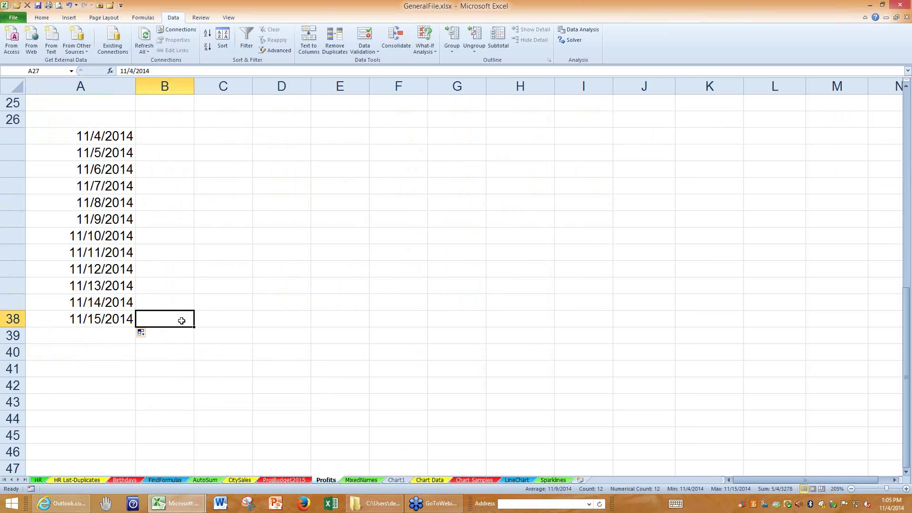
- Change the date in A28 to 11/11/2014 and fill the weekly series from A27:A28 down to A42
{"action": "left_click", "coordinate": [115, 138]}
{"action": "left_click", "coordinate": [100, 150]}
{"action": "double_click", "coordinate": [97, 151]}
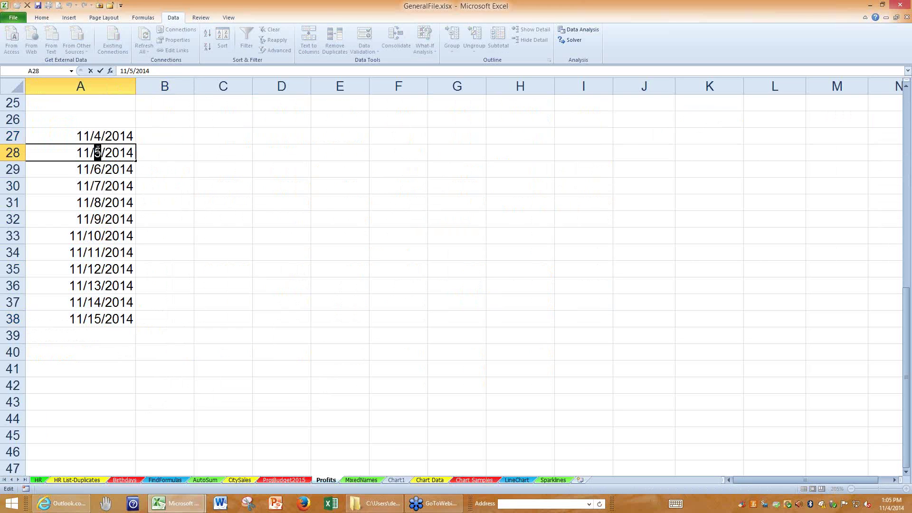
{"action": "type", "text": "11"}
{"action": "key", "text": "Return"}
{"action": "left_click", "coordinate": [70, 136]}
{"action": "left_click_drag", "start_coordinate": [71, 136], "coordinate": [70, 151]}
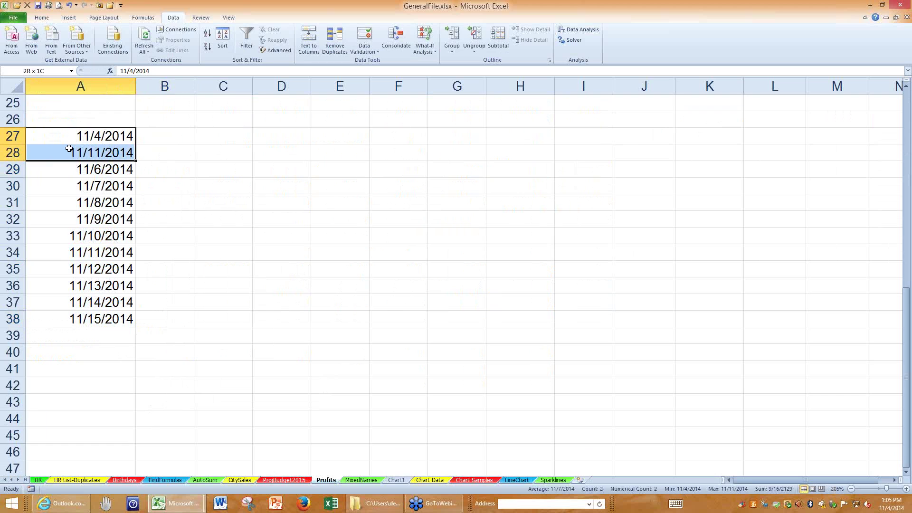
{"action": "left_click_drag", "start_coordinate": [136, 162], "coordinate": [126, 394]}
- Set the font of the dates in A27:A42 to Calibri
{"action": "left_click", "coordinate": [42, 18]}
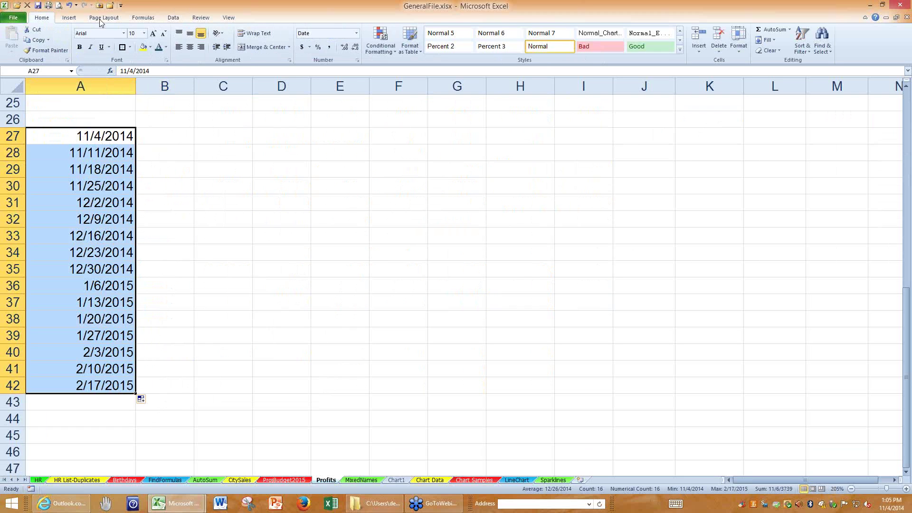
{"action": "left_click", "coordinate": [124, 34]}
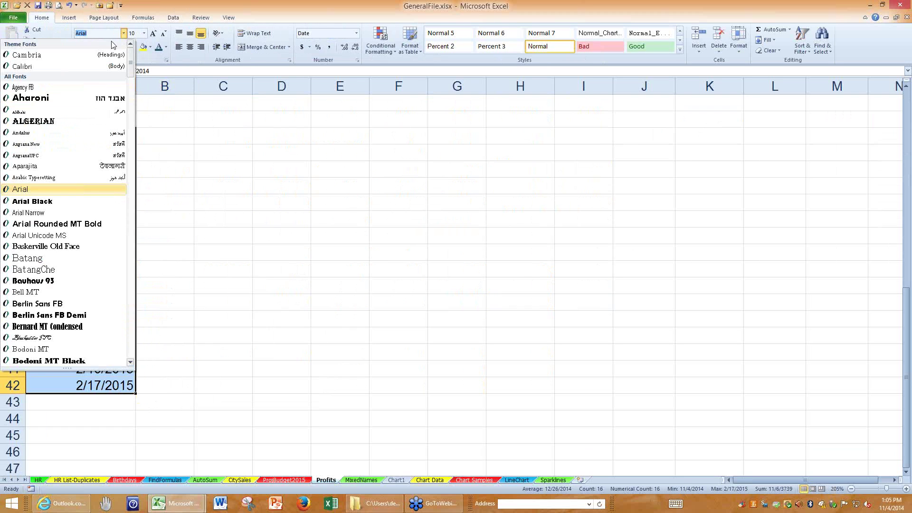
{"action": "key", "text": "Escape"}
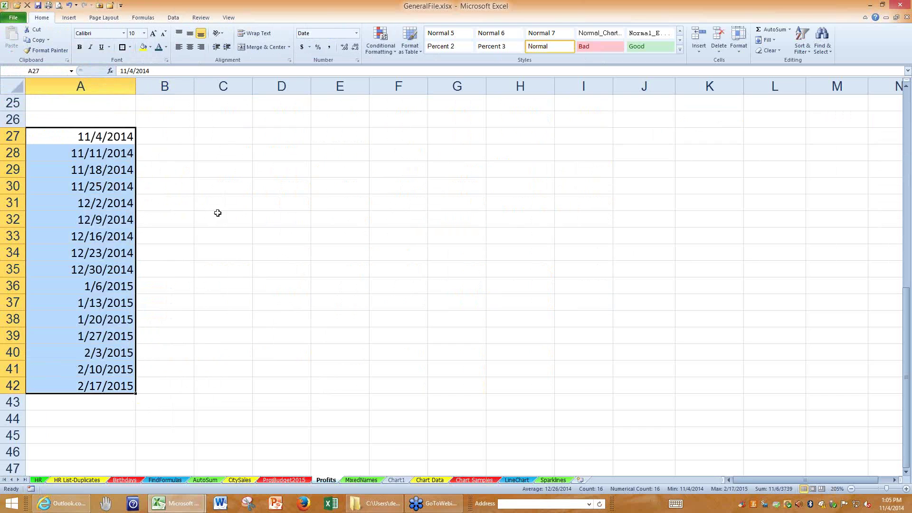
{"action": "left_click", "coordinate": [230, 189]}
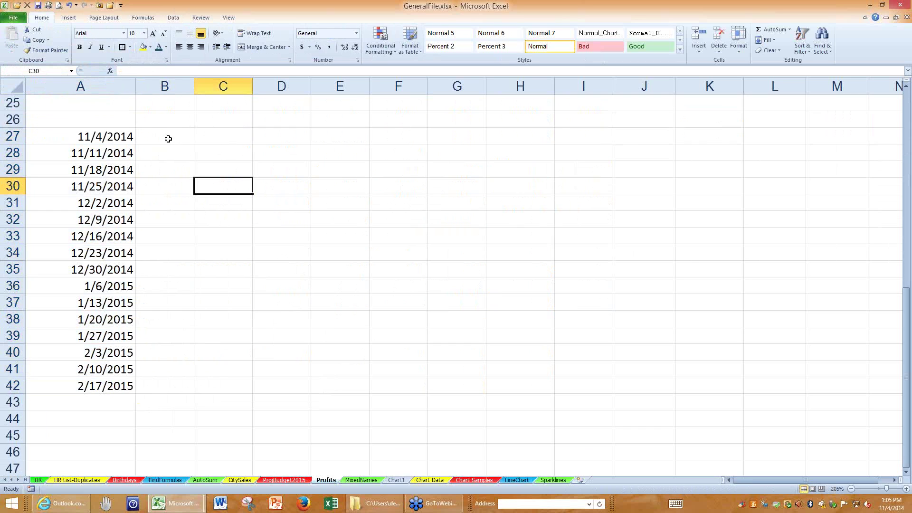
- Review the weekly date series in A27:A42, including its two starting dates in A27:A28
{"action": "left_click_drag", "start_coordinate": [116, 132], "coordinate": [115, 146]}
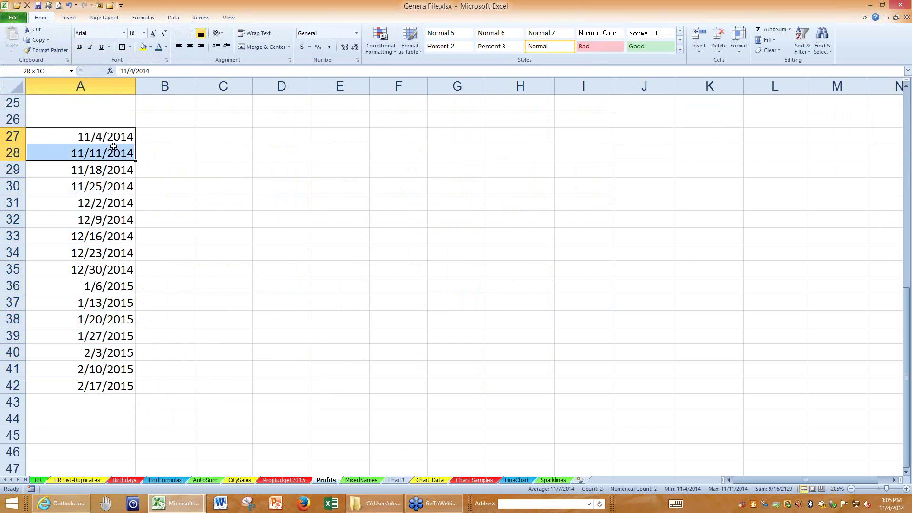
{"action": "left_click", "coordinate": [184, 173]}
{"action": "left_click", "coordinate": [123, 135]}
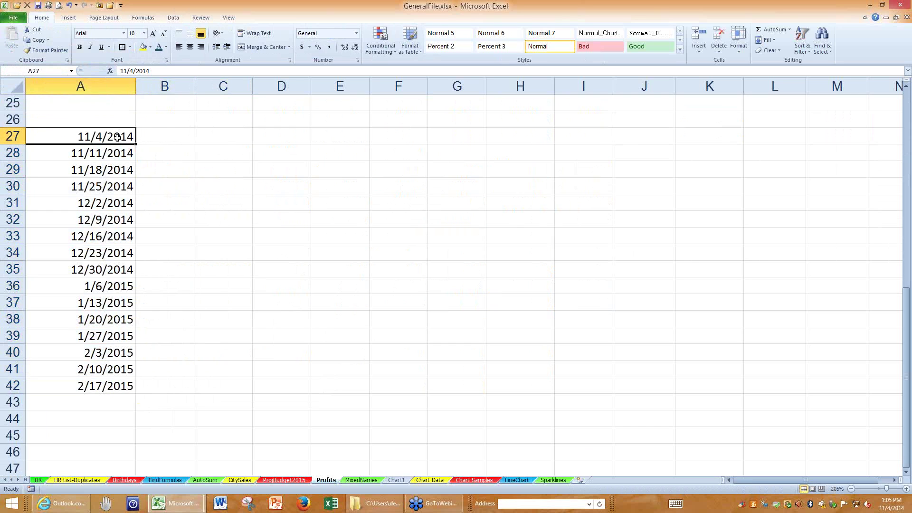
{"action": "left_click", "coordinate": [257, 214]}
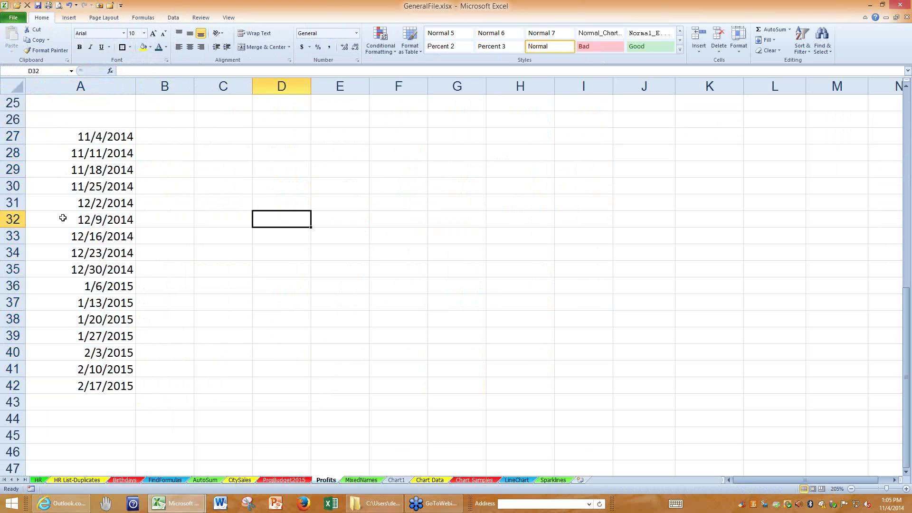
{"action": "left_click", "coordinate": [107, 301]}
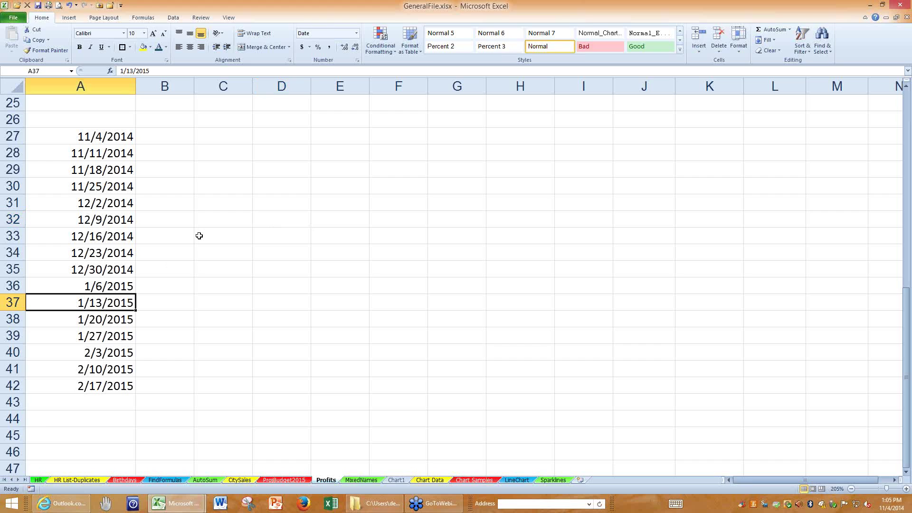
{"action": "scroll", "coordinate": [257, 208], "scroll_direction": "up", "scroll_amount": 1}
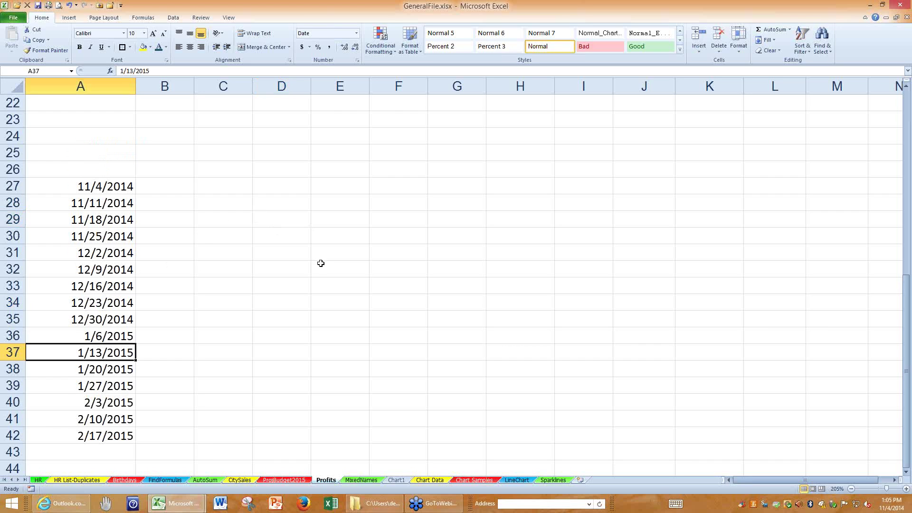
{"action": "scroll", "coordinate": [321, 263], "scroll_direction": "down", "scroll_amount": 2}
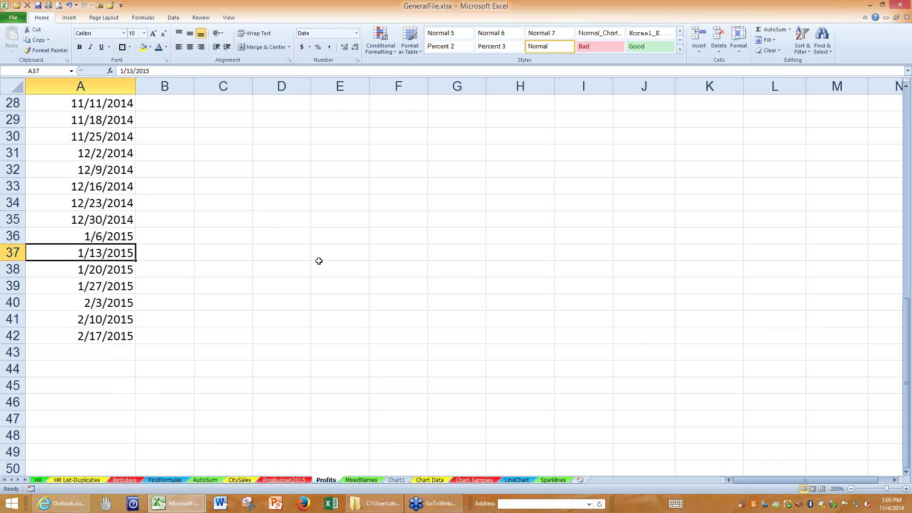
{"action": "scroll", "coordinate": [316, 286], "scroll_direction": "up", "scroll_amount": 2}
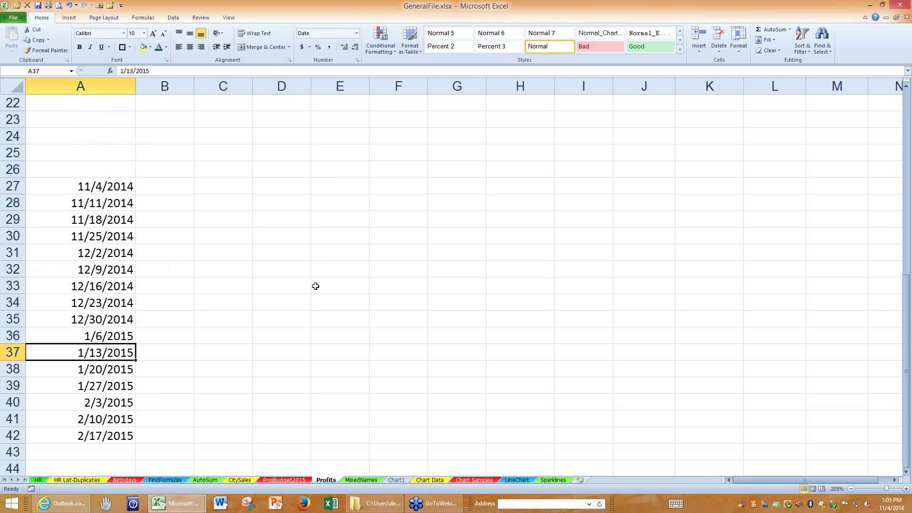
- Apply a yellow fill to the Sales figures from Jan through Total in B4:H4
{"action": "scroll", "coordinate": [263, 214], "scroll_direction": "up", "scroll_amount": 4}
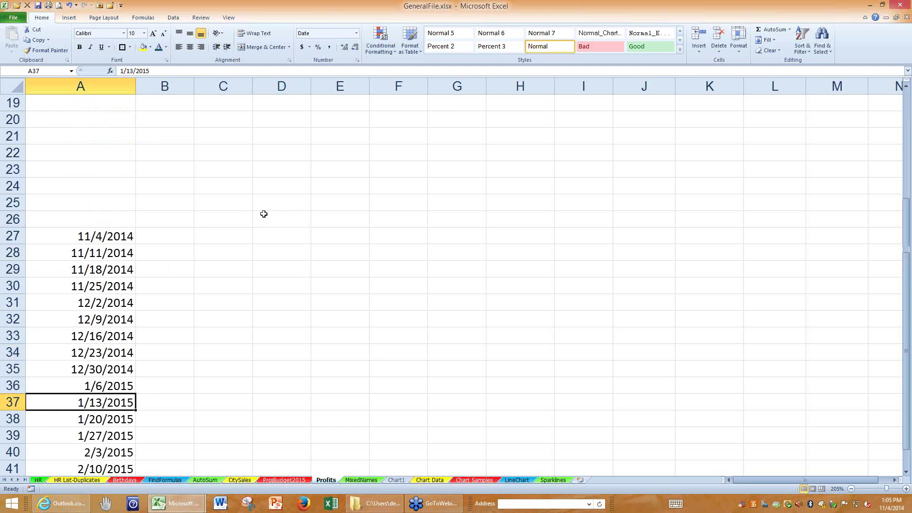
{"action": "scroll", "coordinate": [264, 218], "scroll_direction": "up", "scroll_amount": 3}
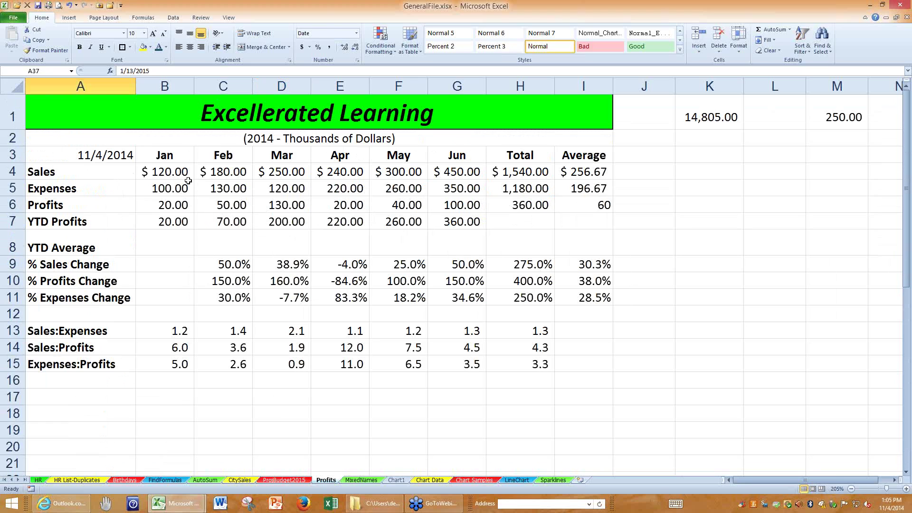
{"action": "left_click_drag", "start_coordinate": [173, 172], "coordinate": [502, 170]}
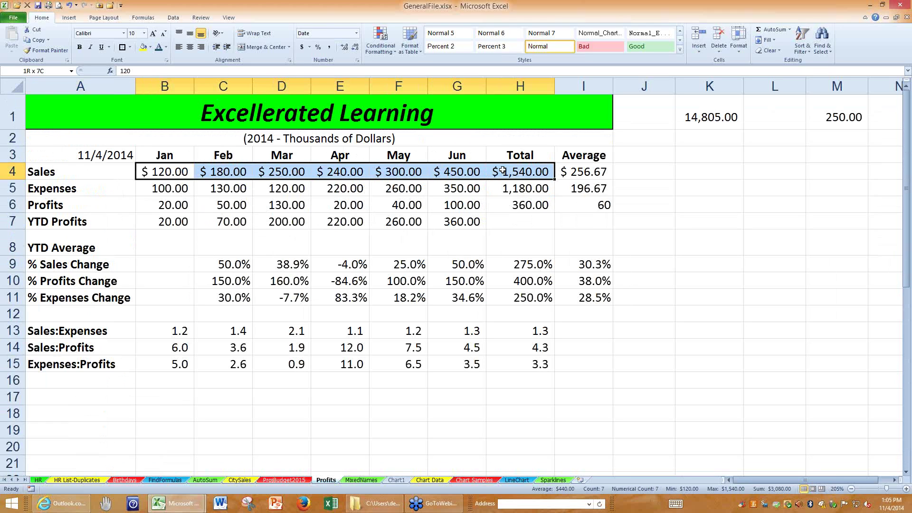
{"action": "left_click", "coordinate": [143, 47]}
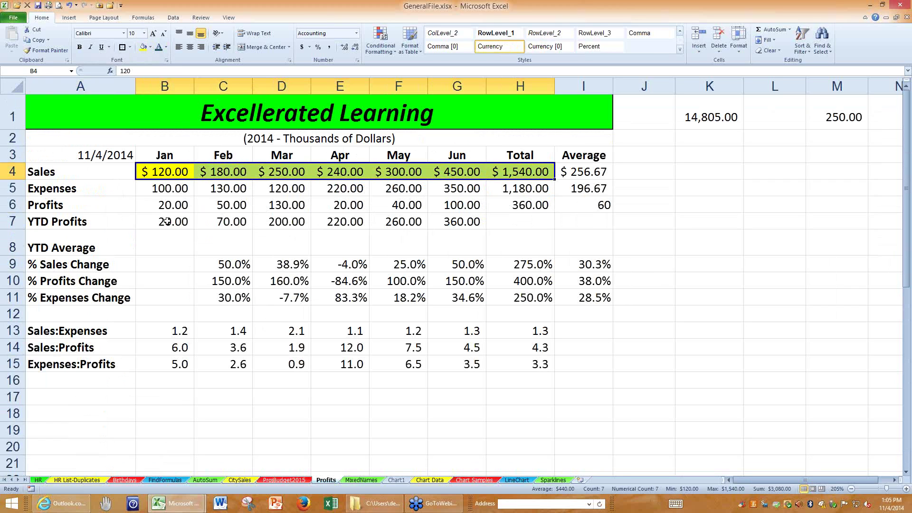
- Repeat the yellow fill on the YTD Profits figures in B7:G7 and the % Profits Change figures in C10:H10
{"action": "left_click_drag", "start_coordinate": [170, 221], "coordinate": [443, 222]}
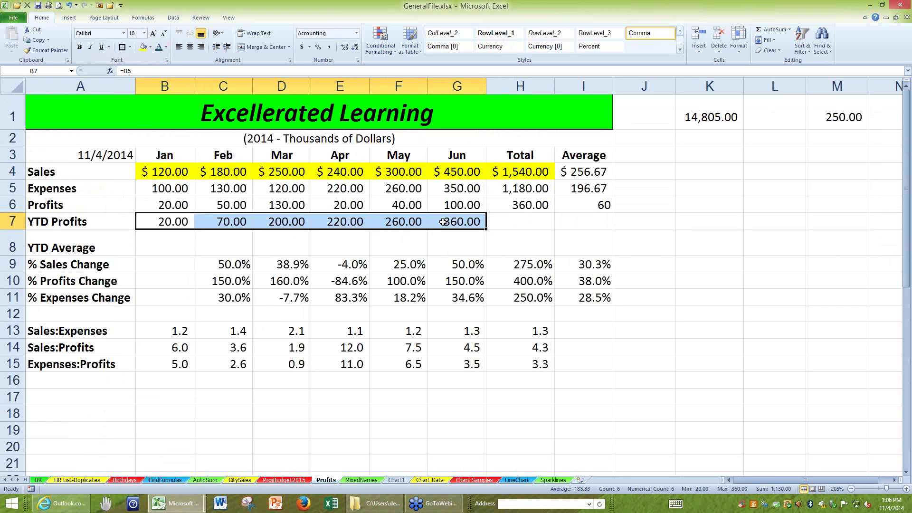
{"action": "key", "text": "F4"}
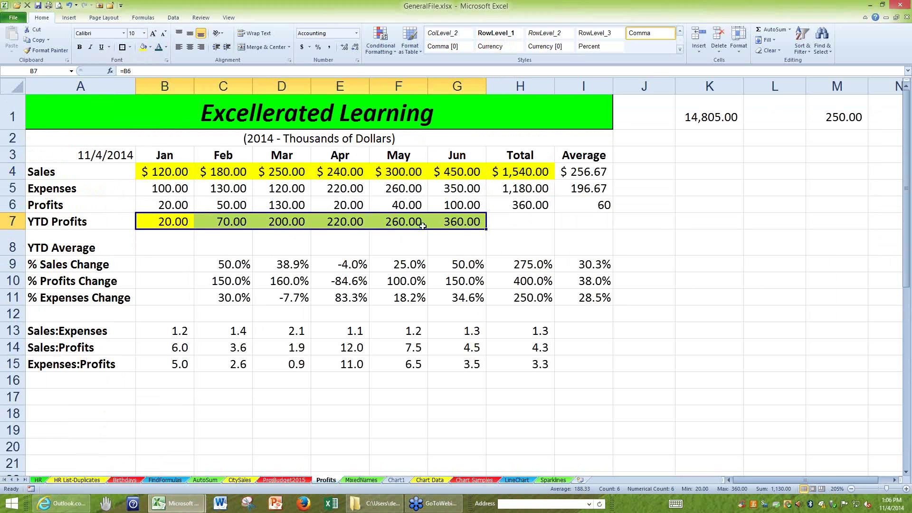
{"action": "left_click", "coordinate": [231, 280]}
{"action": "left_click_drag", "start_coordinate": [275, 281], "coordinate": [513, 278]}
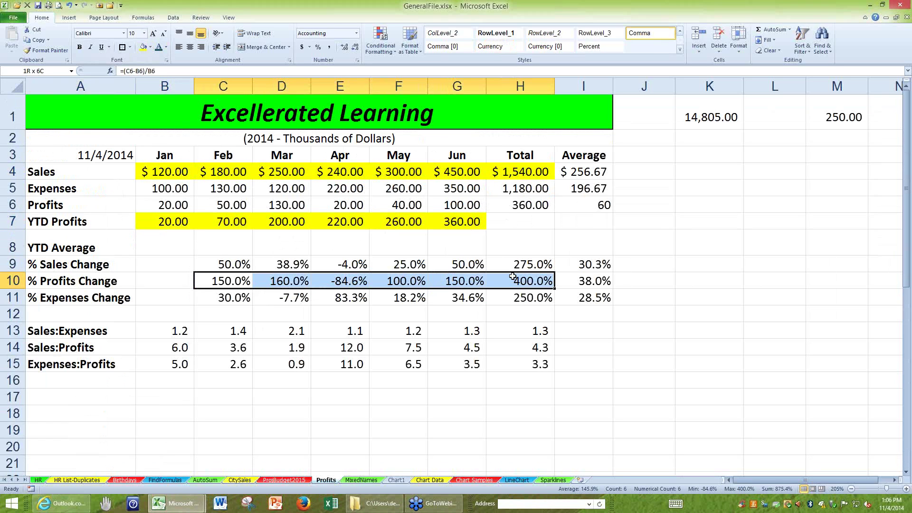
{"action": "key", "text": "F4"}
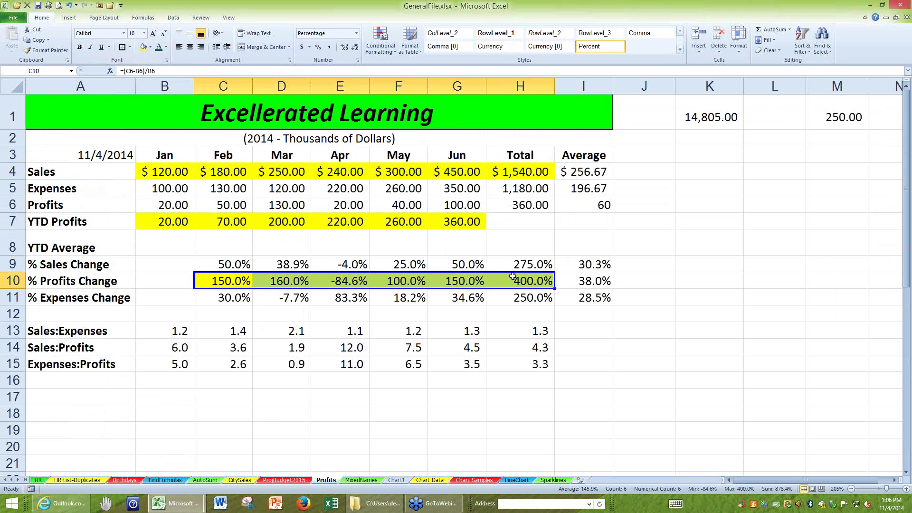
{"action": "left_click", "coordinate": [532, 397]}
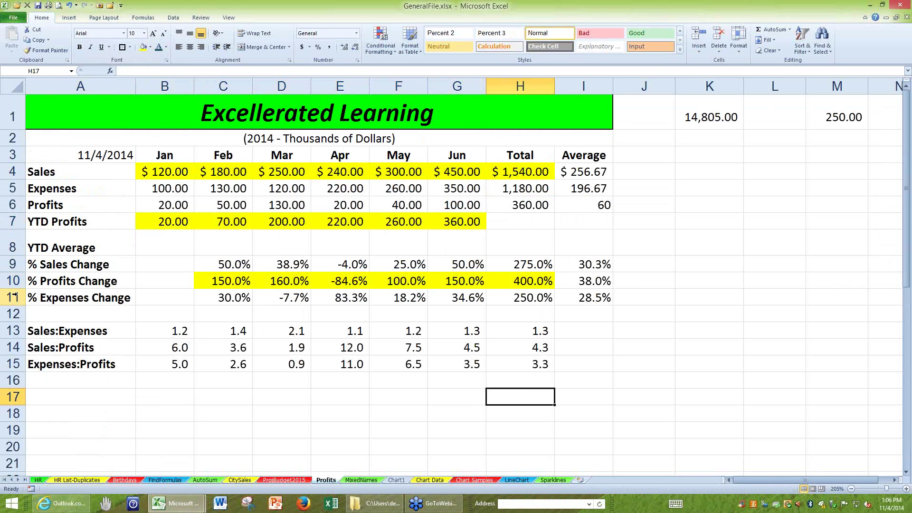
- Insert a blank row above each of the % Expenses Change, % Profits Change, % Sales Change and YTD Average rows
{"action": "right_click", "coordinate": [15, 297]}
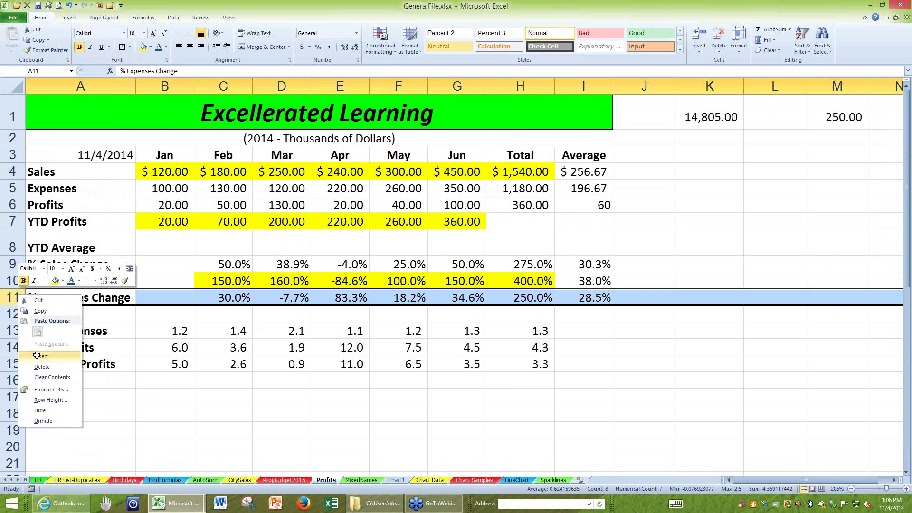
{"action": "left_click", "coordinate": [38, 356]}
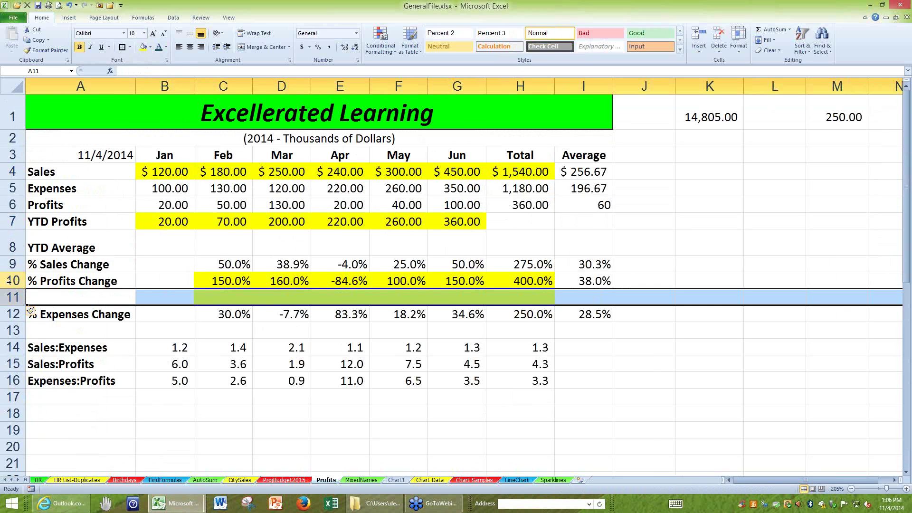
{"action": "left_click", "coordinate": [11, 281]}
{"action": "key", "text": "F4"}
{"action": "left_click", "coordinate": [10, 265]}
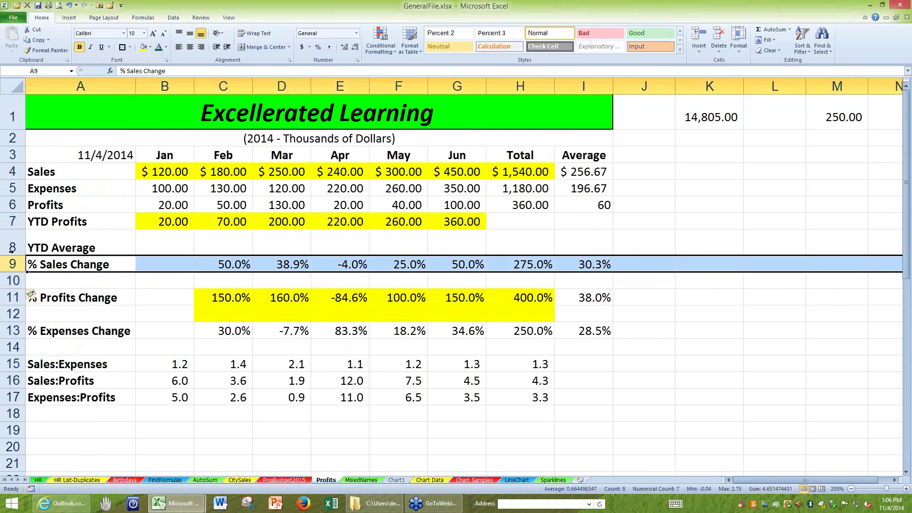
{"action": "key", "text": "F4"}
{"action": "left_click", "coordinate": [12, 248]}
{"action": "key", "text": "F4"}
- Repeat the row insertion to add a blank row above each of the YTD Profits, Profits, Expenses and Sales rows
{"action": "left_click", "coordinate": [12, 221]}
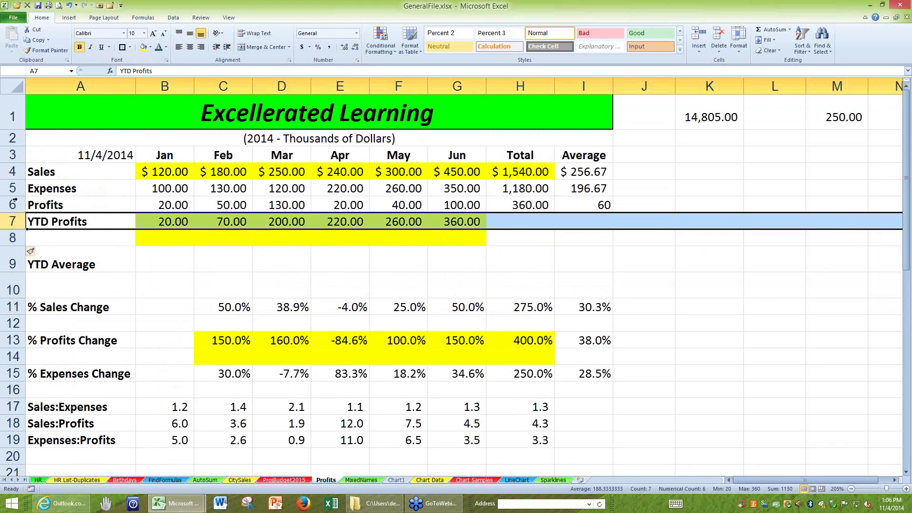
{"action": "key", "text": "F4"}
{"action": "left_click", "coordinate": [12, 204]}
{"action": "key", "text": "F4"}
{"action": "left_click", "coordinate": [22, 188]}
{"action": "key", "text": "F4"}
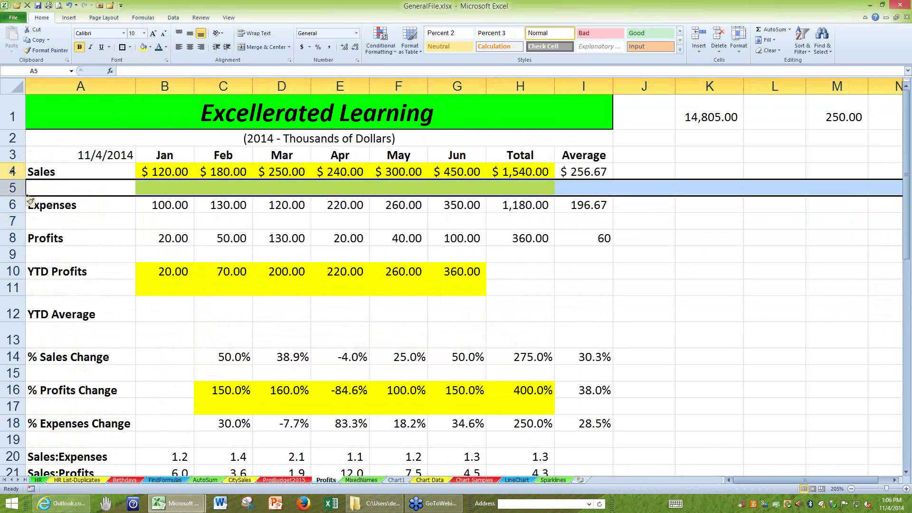
{"action": "left_click", "coordinate": [22, 172]}
{"action": "key", "text": "F4"}
{"action": "left_click", "coordinate": [690, 342]}
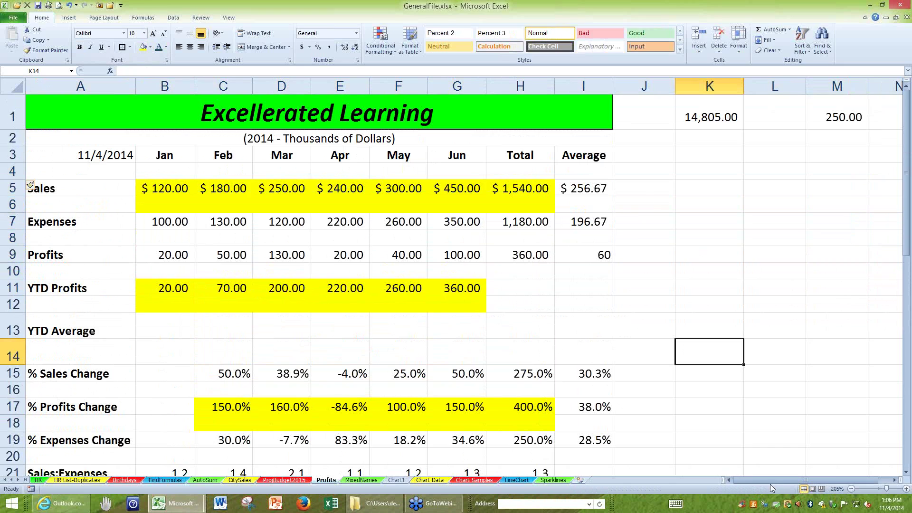
{"action": "left_click", "coordinate": [743, 309]}
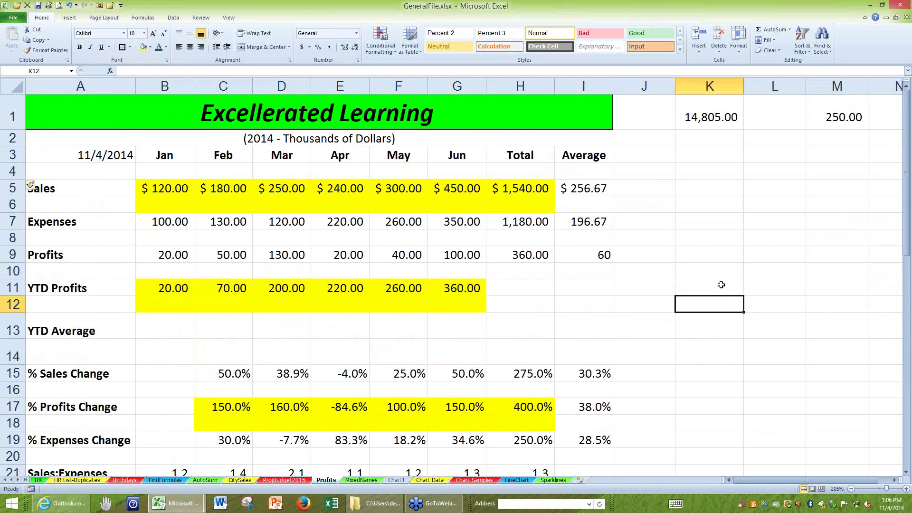
{"action": "left_click", "coordinate": [46, 139]}
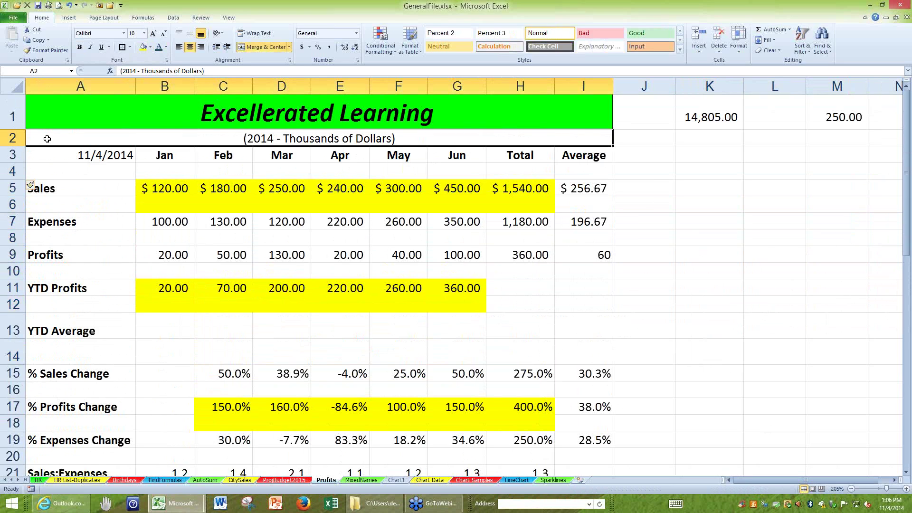